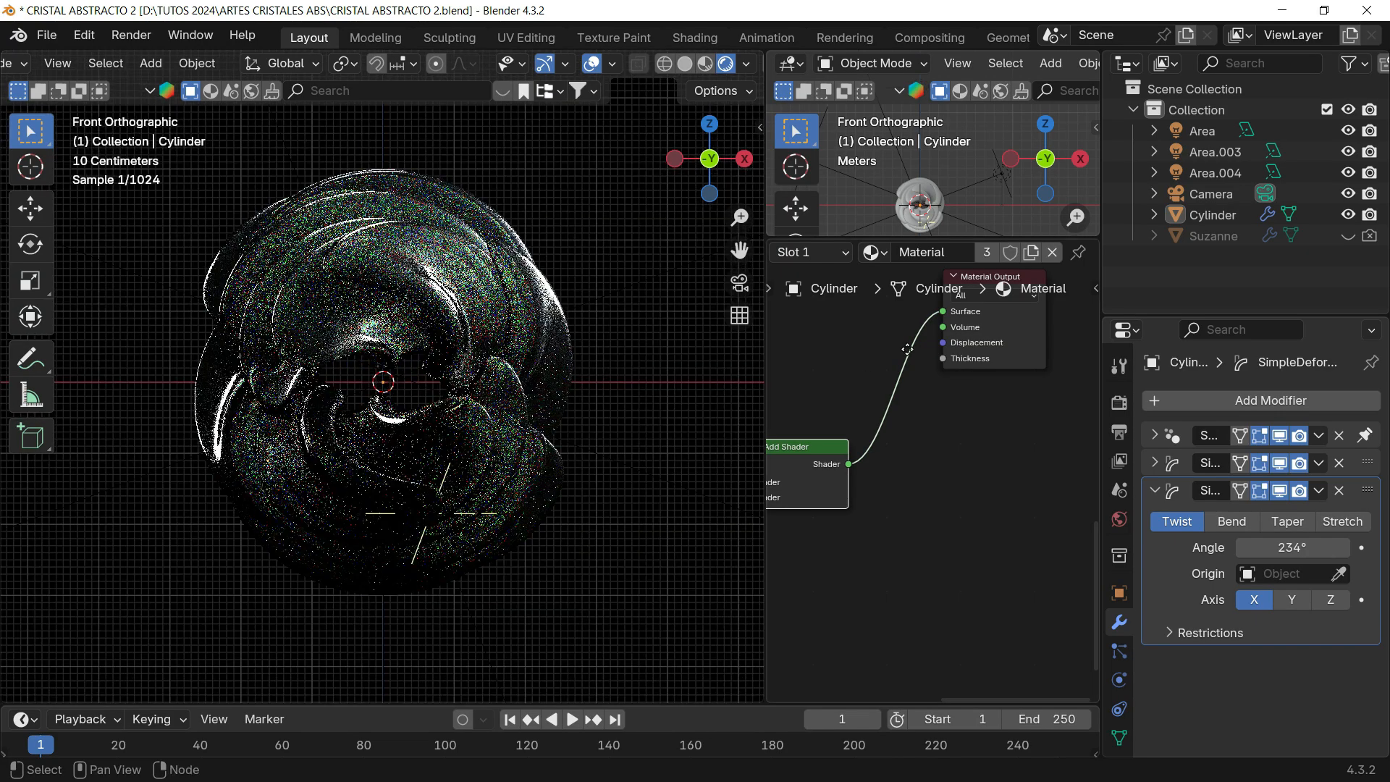
# - Examine the output end of the finished crystal's shader node tree and view the render through the camera
pyautogui.moveTo(793, 464); pyautogui.dragTo(965, 493, button='middle')
pyautogui.moveTo(966, 493); pyautogui.dragTo(1020, 370)
pyautogui.scroll(-6, 1014, 366)
pyautogui.moveTo(948, 408); pyautogui.dragTo(880, 458, button='middle')
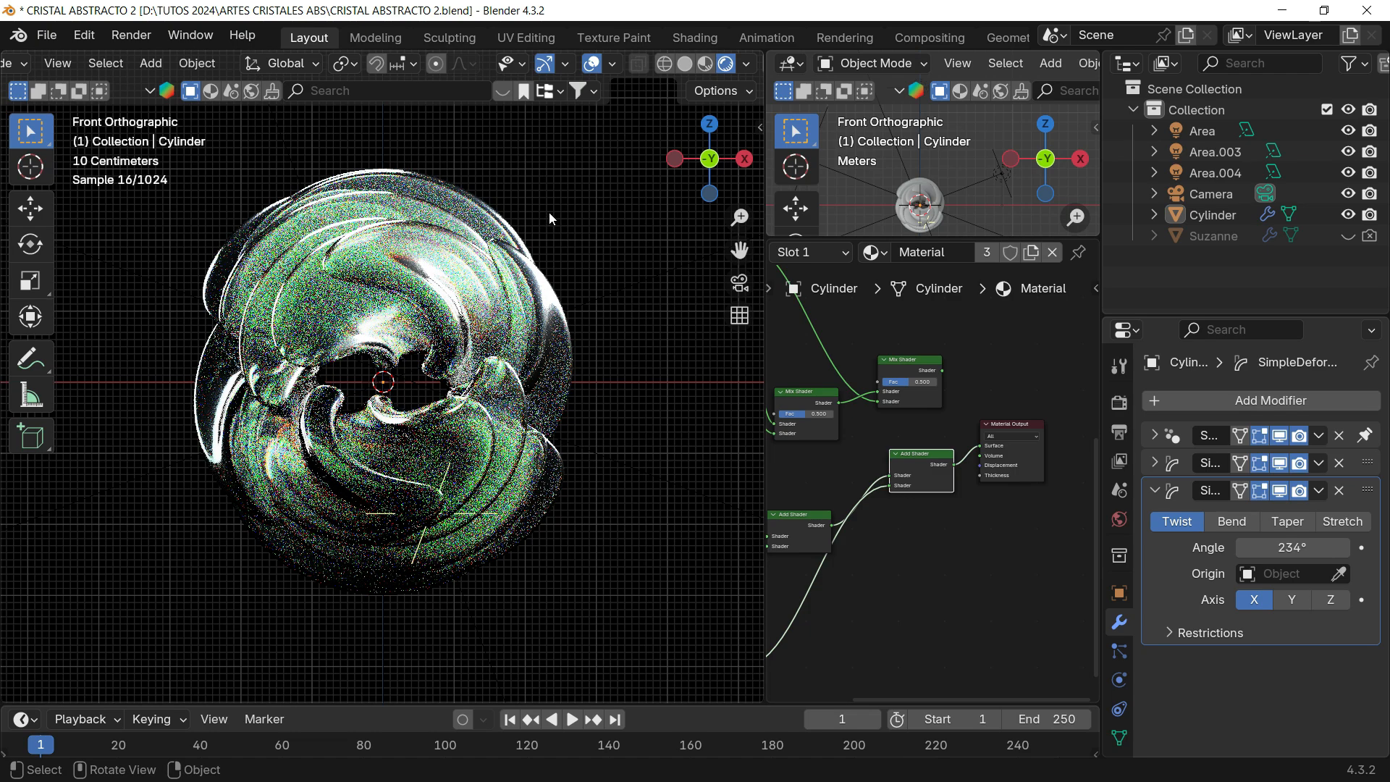
pyautogui.click(739, 283)
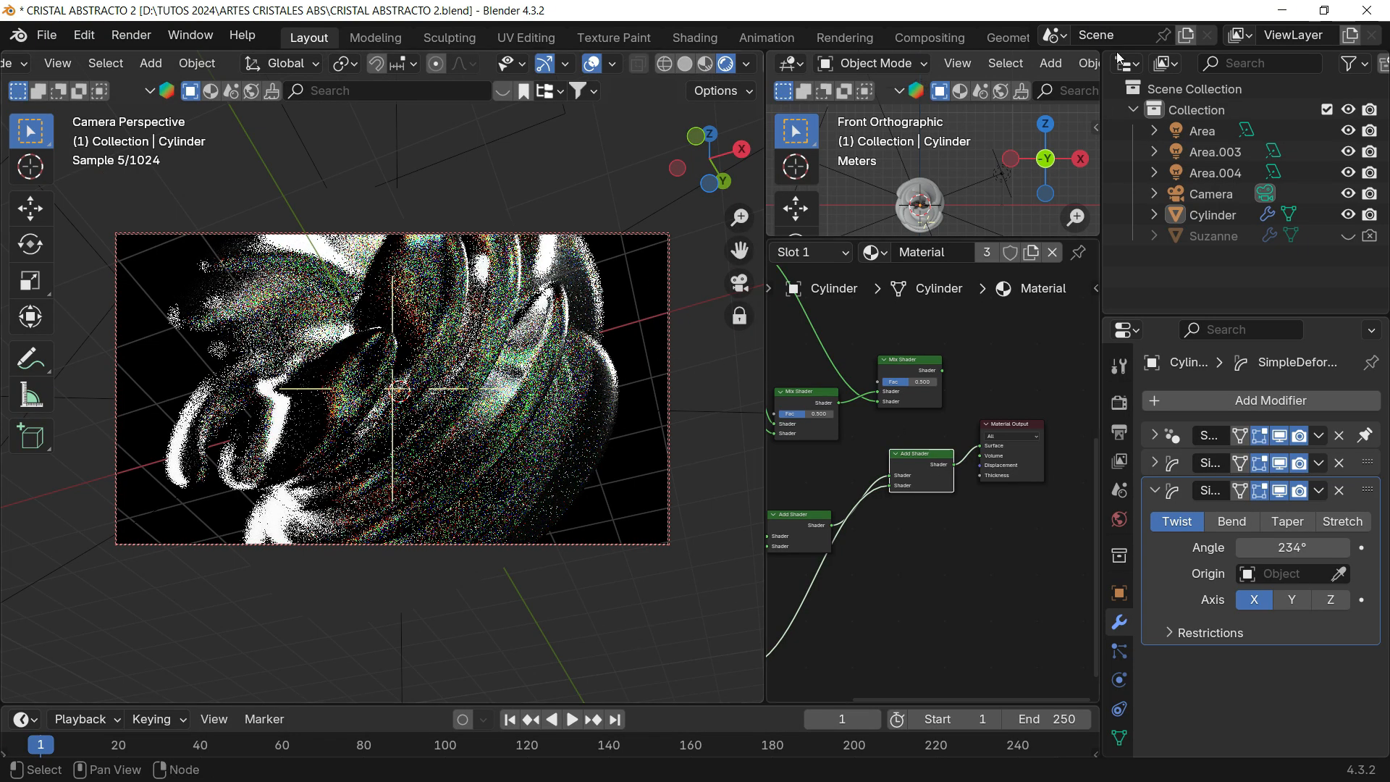
# - Show the crystal artwork on the desktop wallpaper and return to the CRISTAL ABSTRACTO 2 Blender window
pyautogui.click(1281, 10)
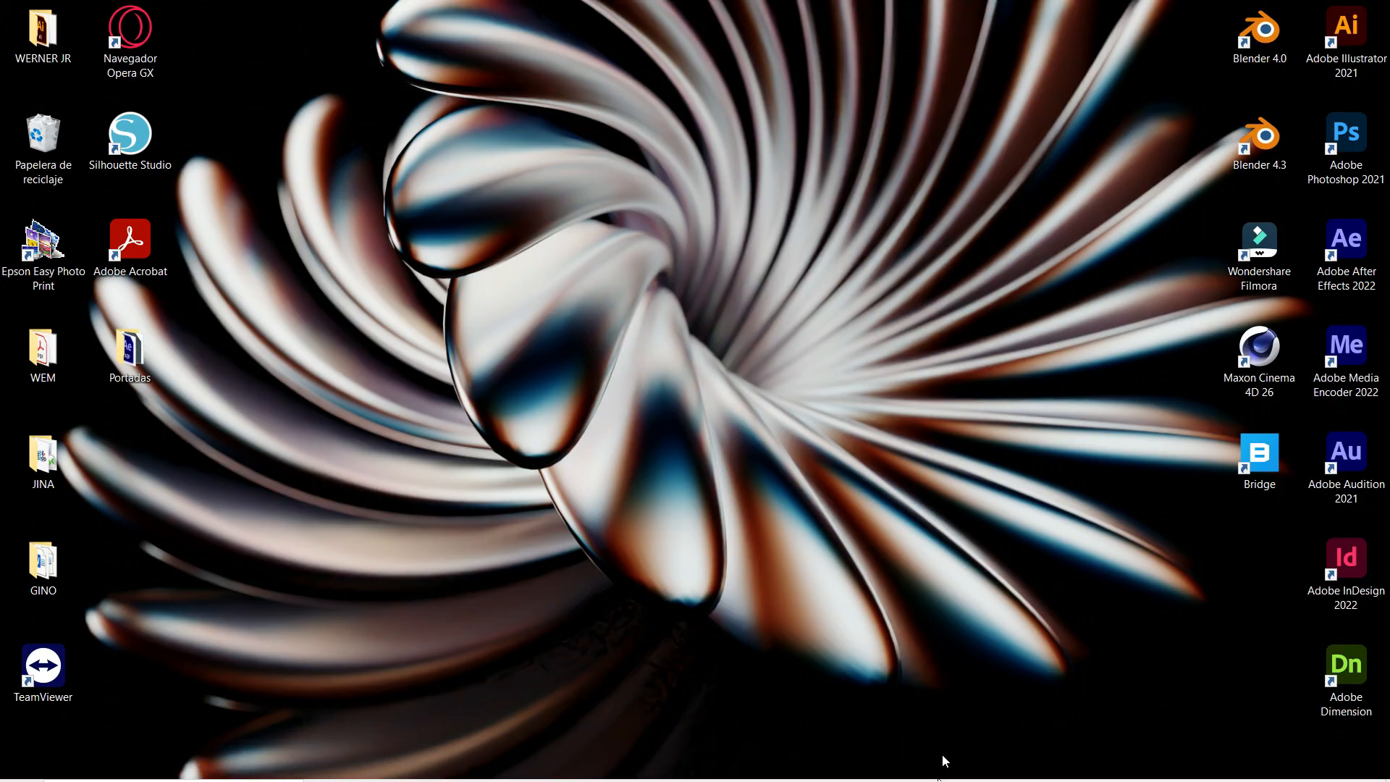
pyautogui.click(983, 675)
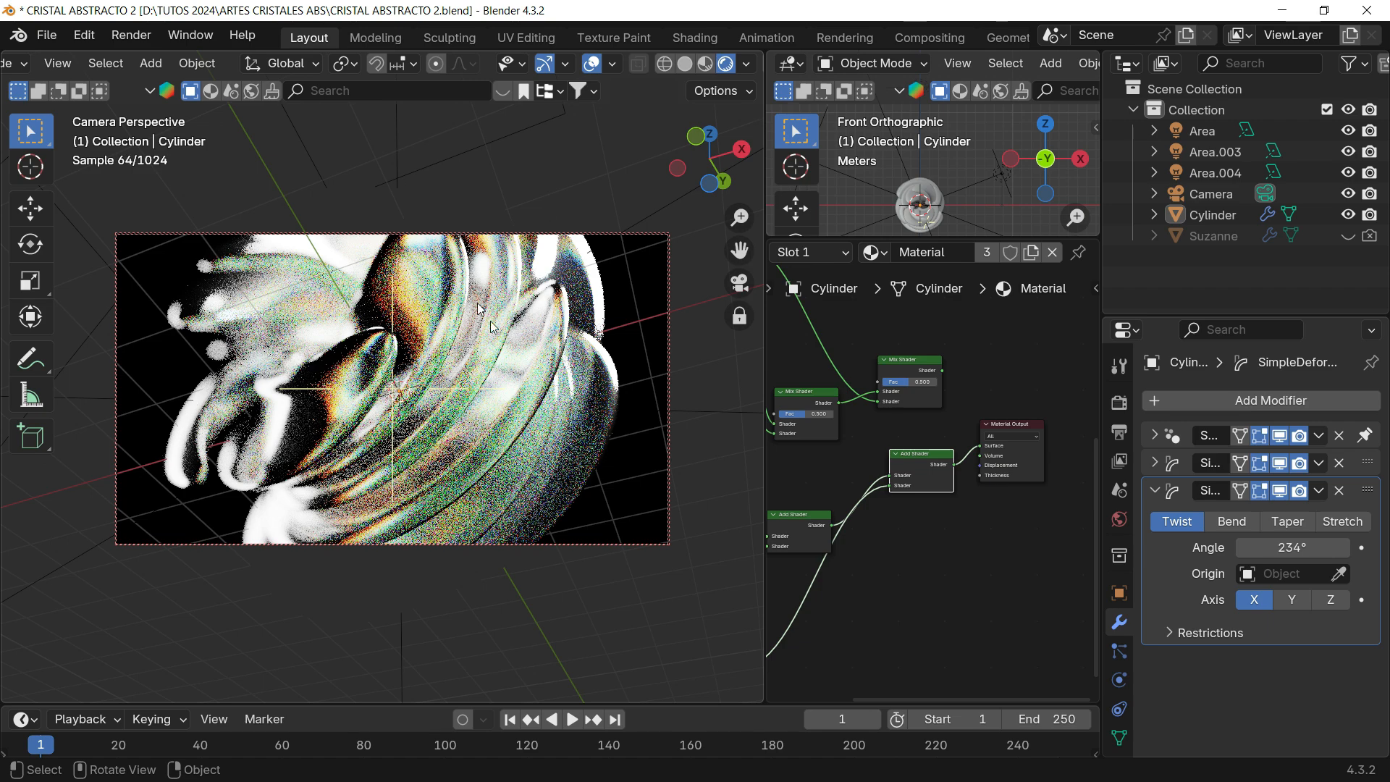
pyautogui.click(1282, 10)
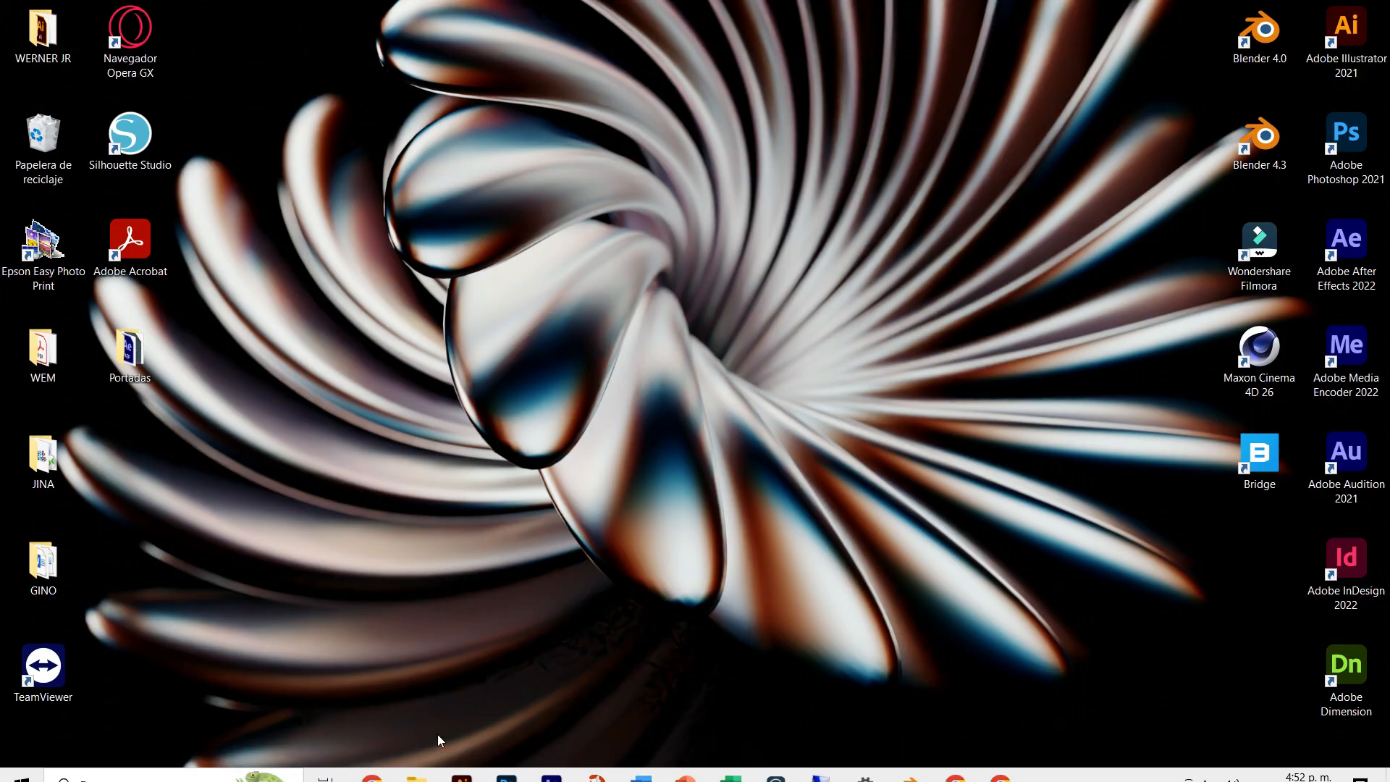
pyautogui.moveTo(916, 767)
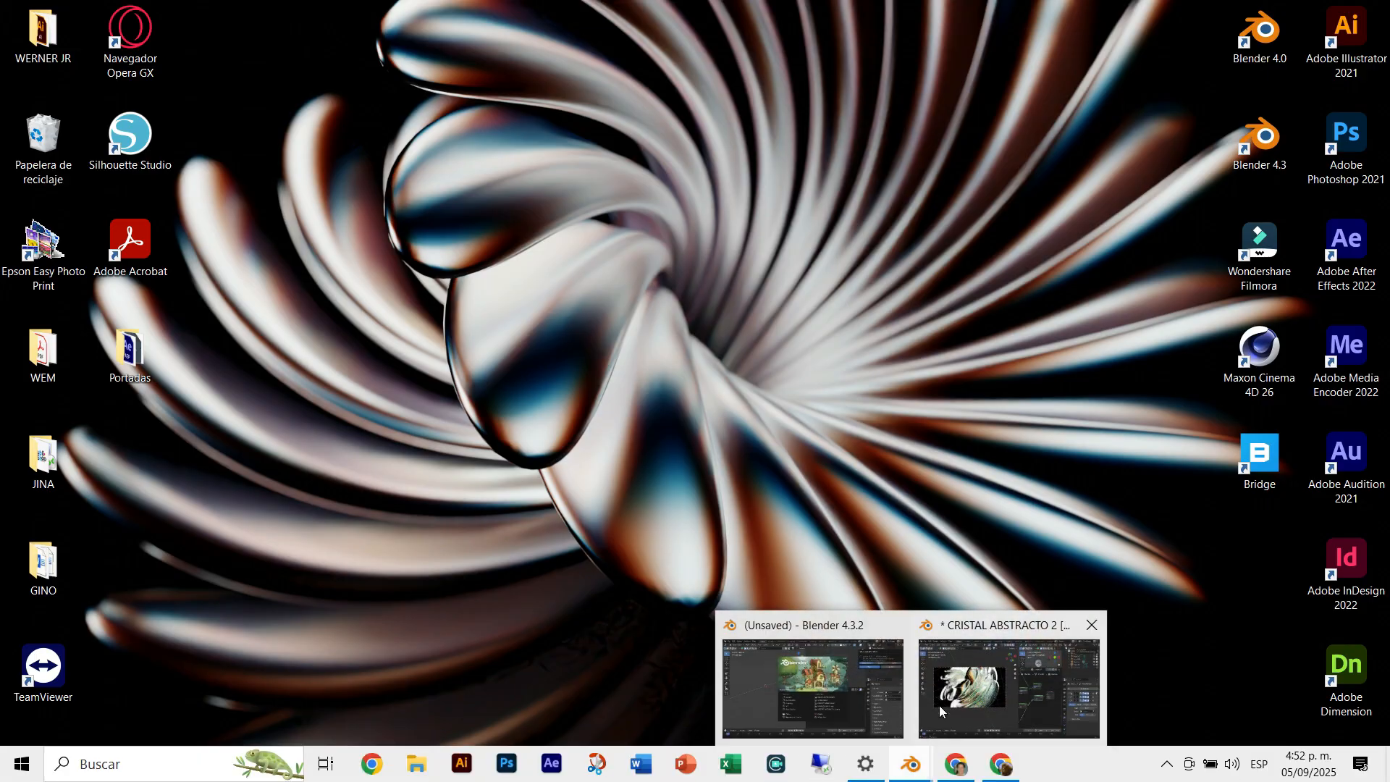
pyautogui.click(1008, 677)
# - Examine the rendered crystal cylinder in the camera view and in the front orthographic view
pyautogui.click(580, 348)
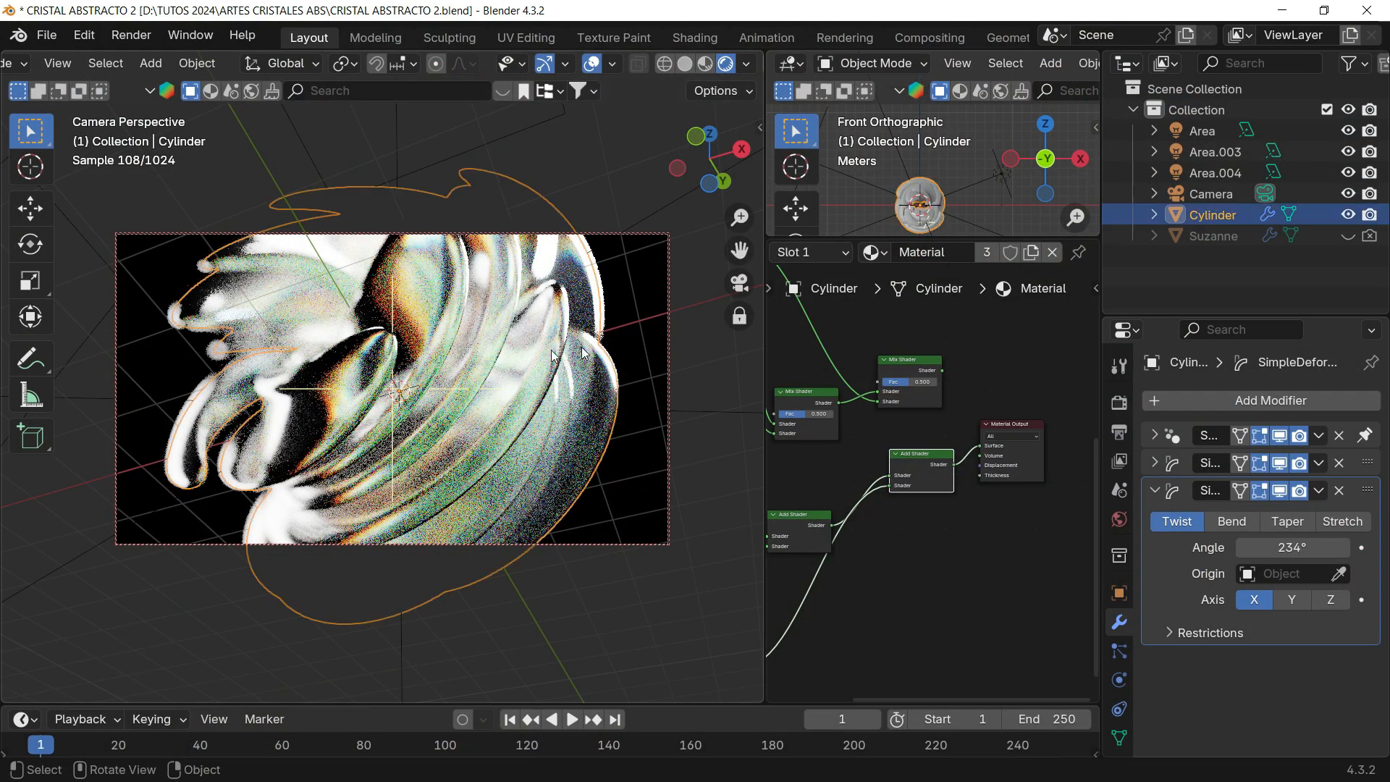
pyautogui.click(631, 280)
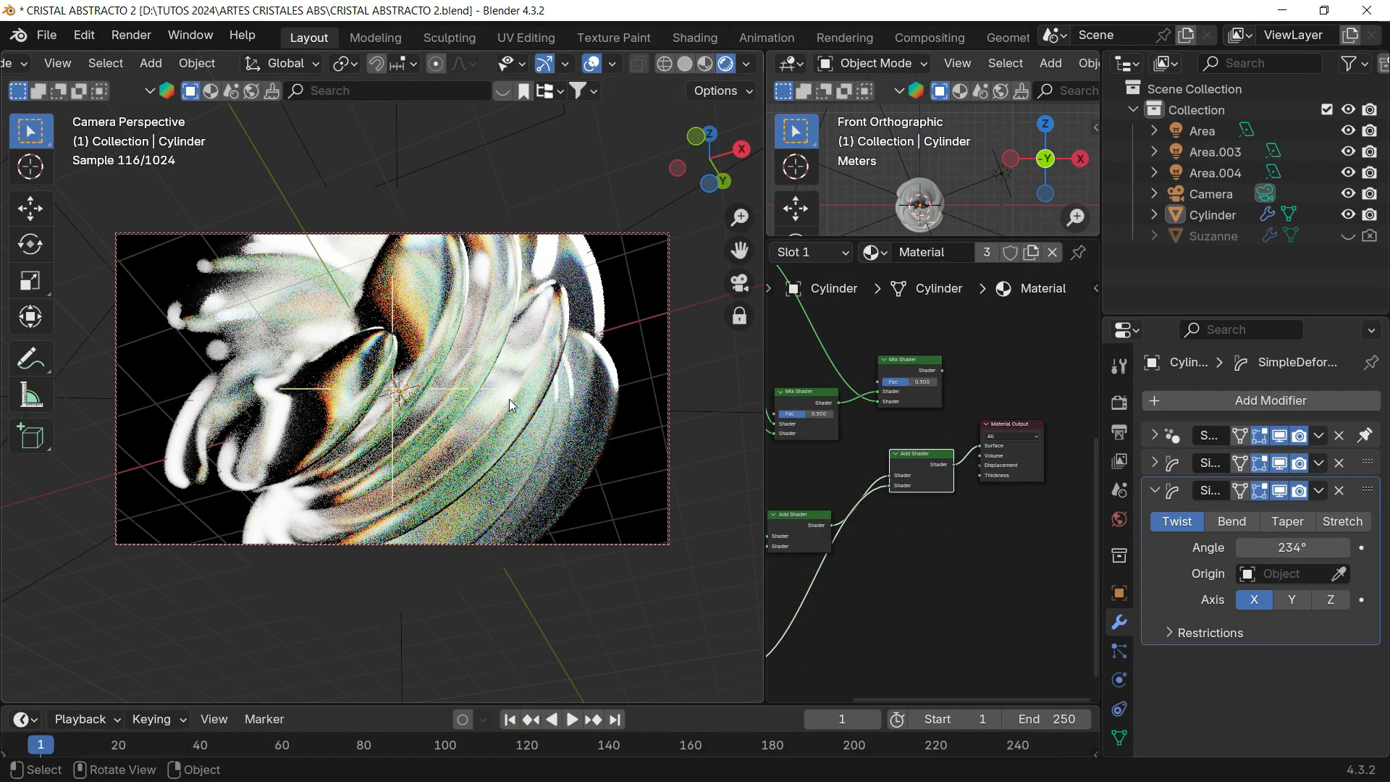
pyautogui.click(519, 308)
pyautogui.click(623, 283)
pyautogui.click(696, 138)
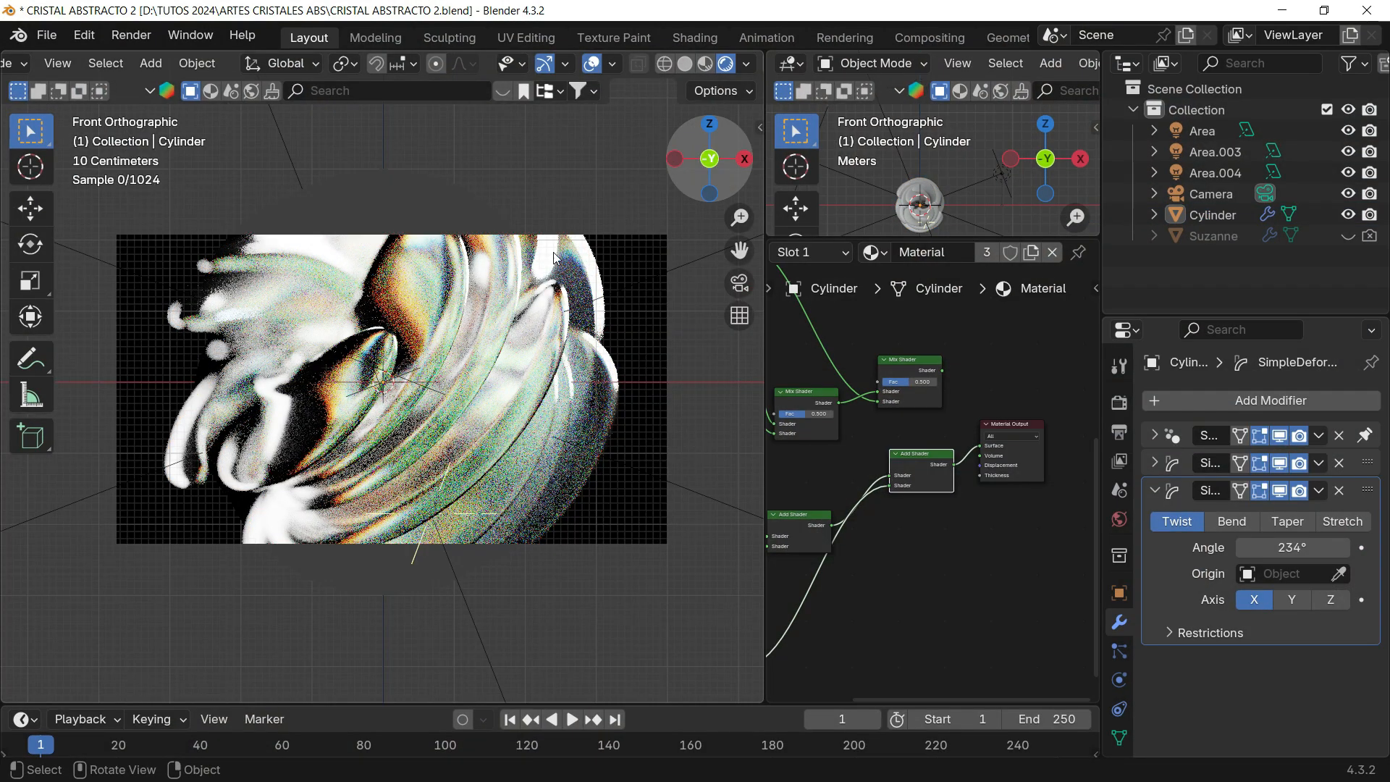
pyautogui.click(545, 252)
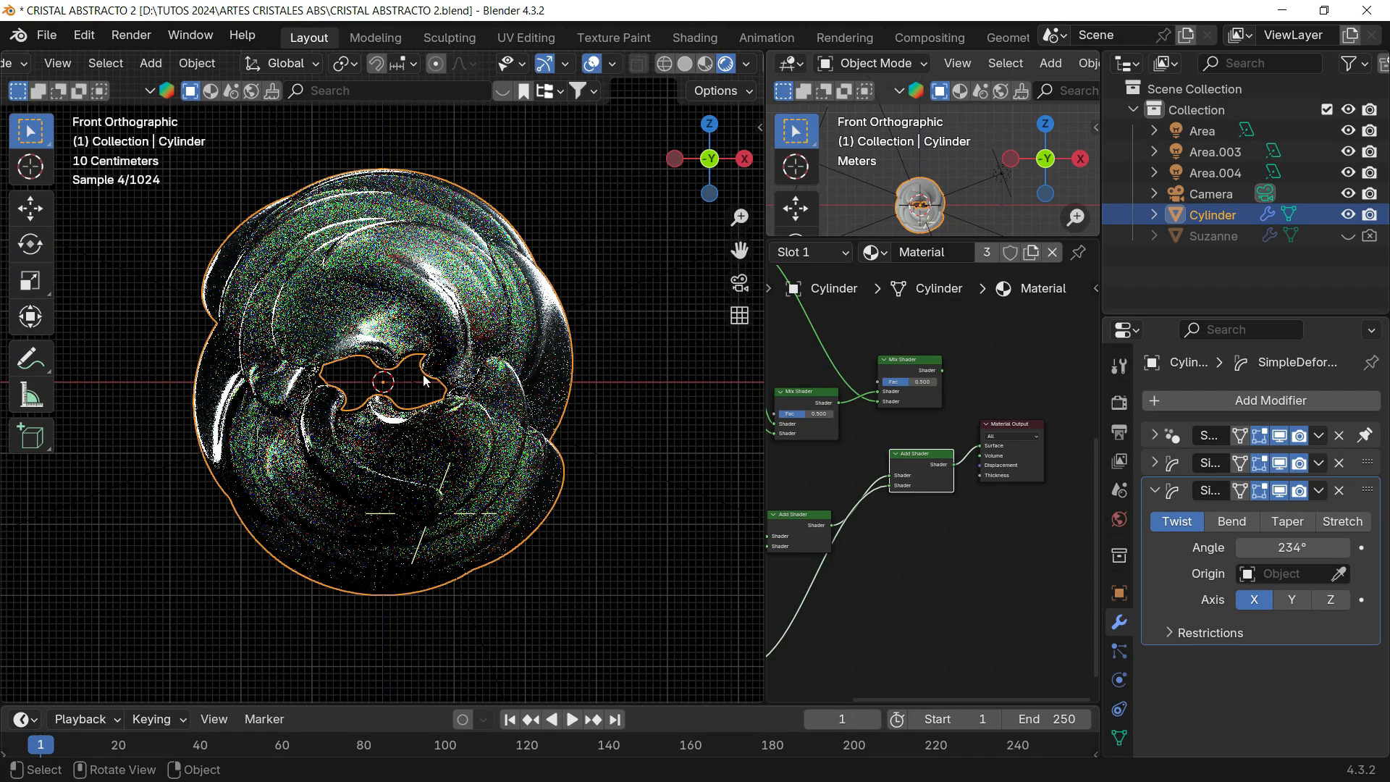
pyautogui.click(584, 207)
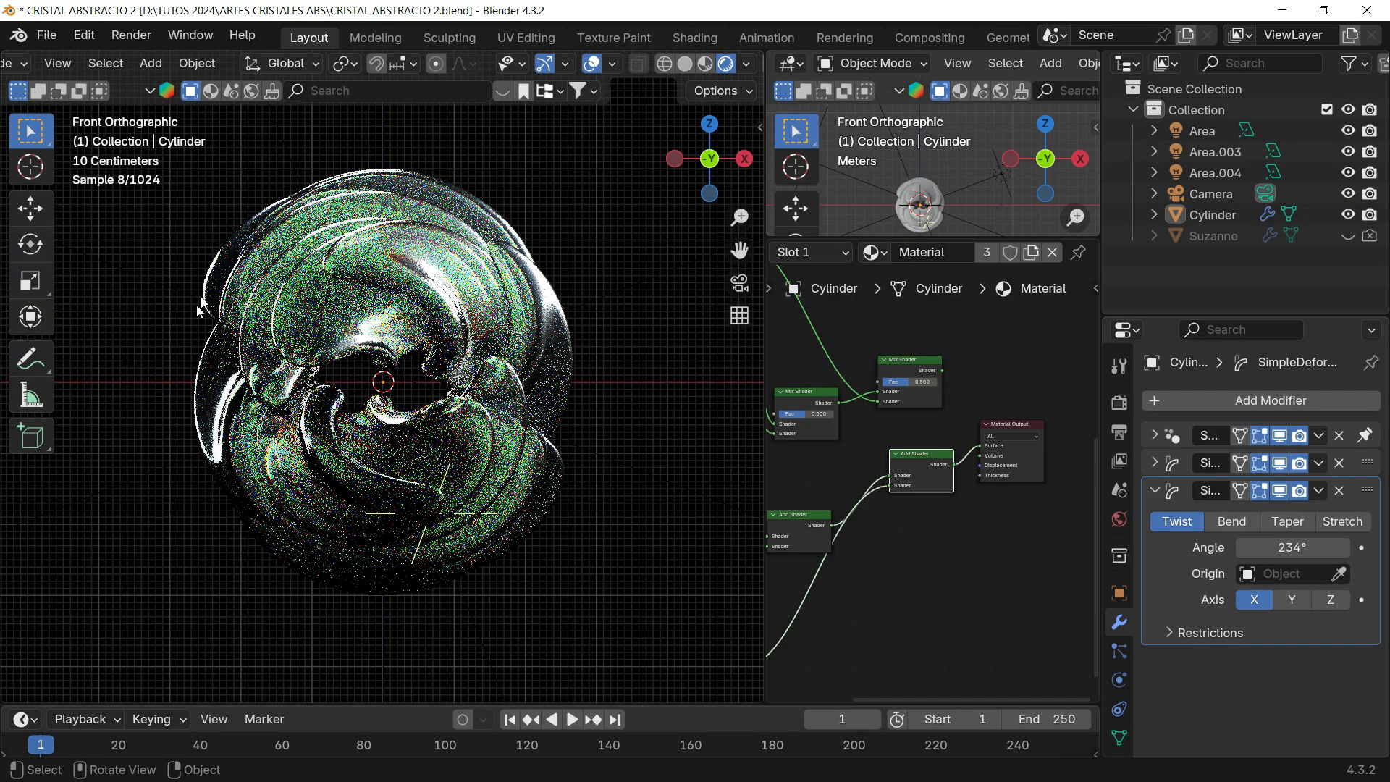
pyautogui.moveTo(983, 244); pyautogui.dragTo(934, 242)
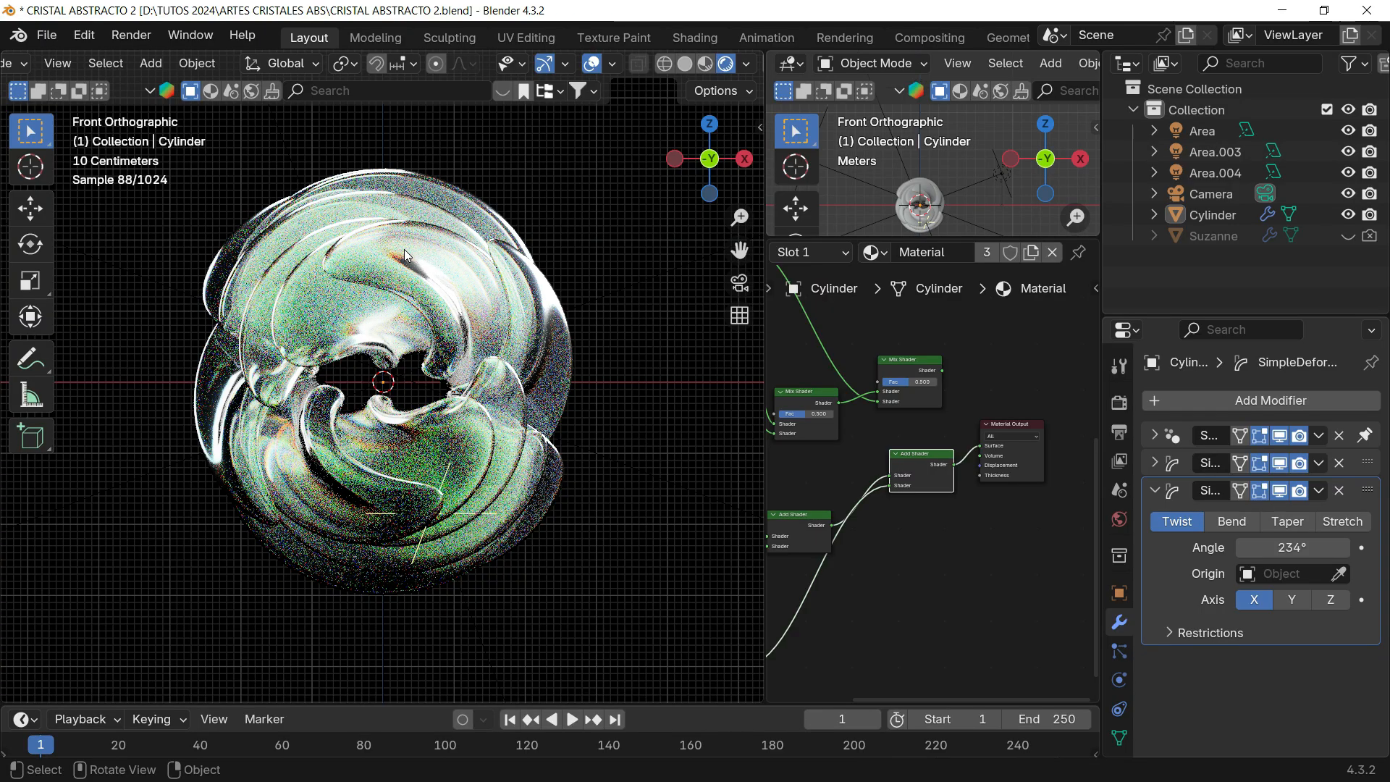
# - Review the crystal's glass shader nodes and examine its shape in solid shading from an angled view
pyautogui.click(420, 318)
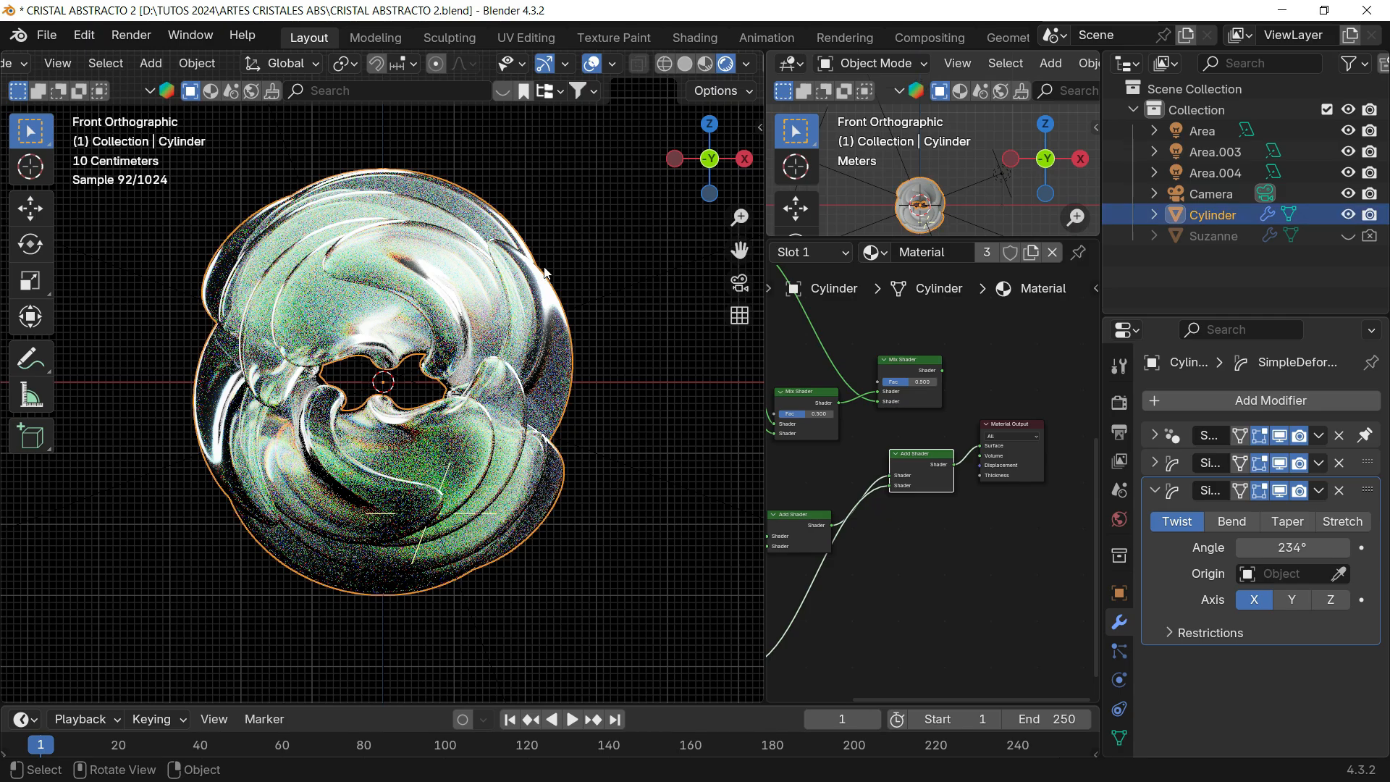
pyautogui.moveTo(943, 354); pyautogui.dragTo(1029, 387, button='middle')
pyautogui.moveTo(899, 364); pyautogui.dragTo(980, 344, button='middle')
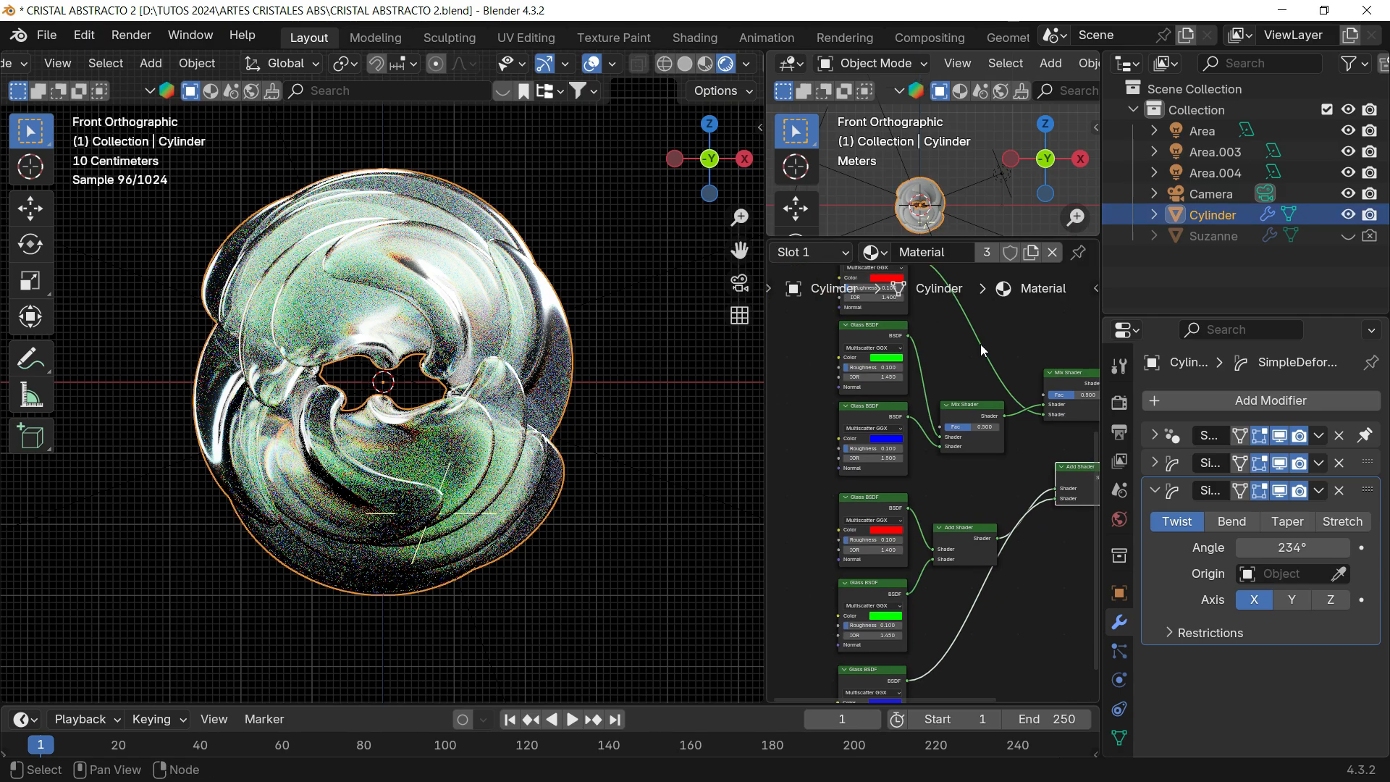
pyautogui.scroll(-2, 980, 344)
pyautogui.press('z')
pyautogui.click(553, 271)
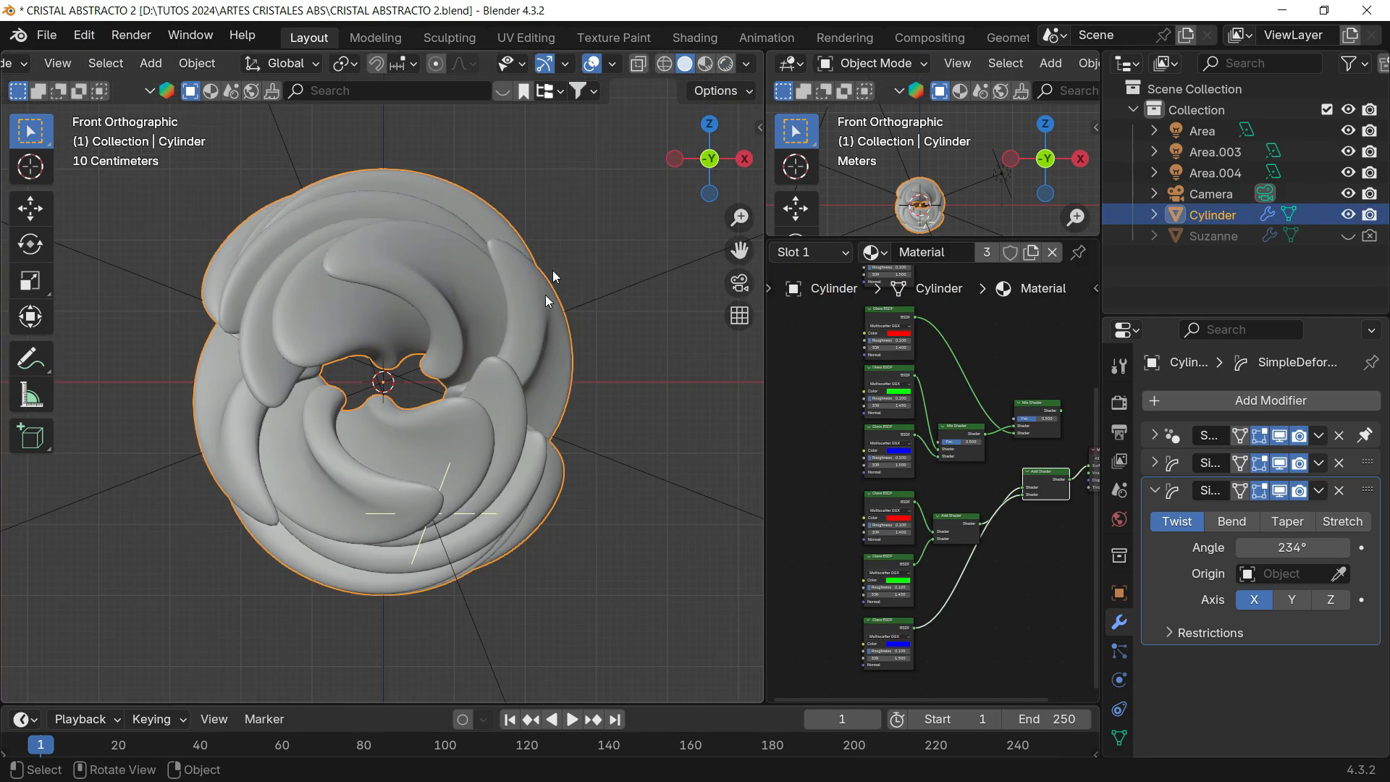
pyautogui.moveTo(549, 286); pyautogui.dragTo(528, 349, button='middle')
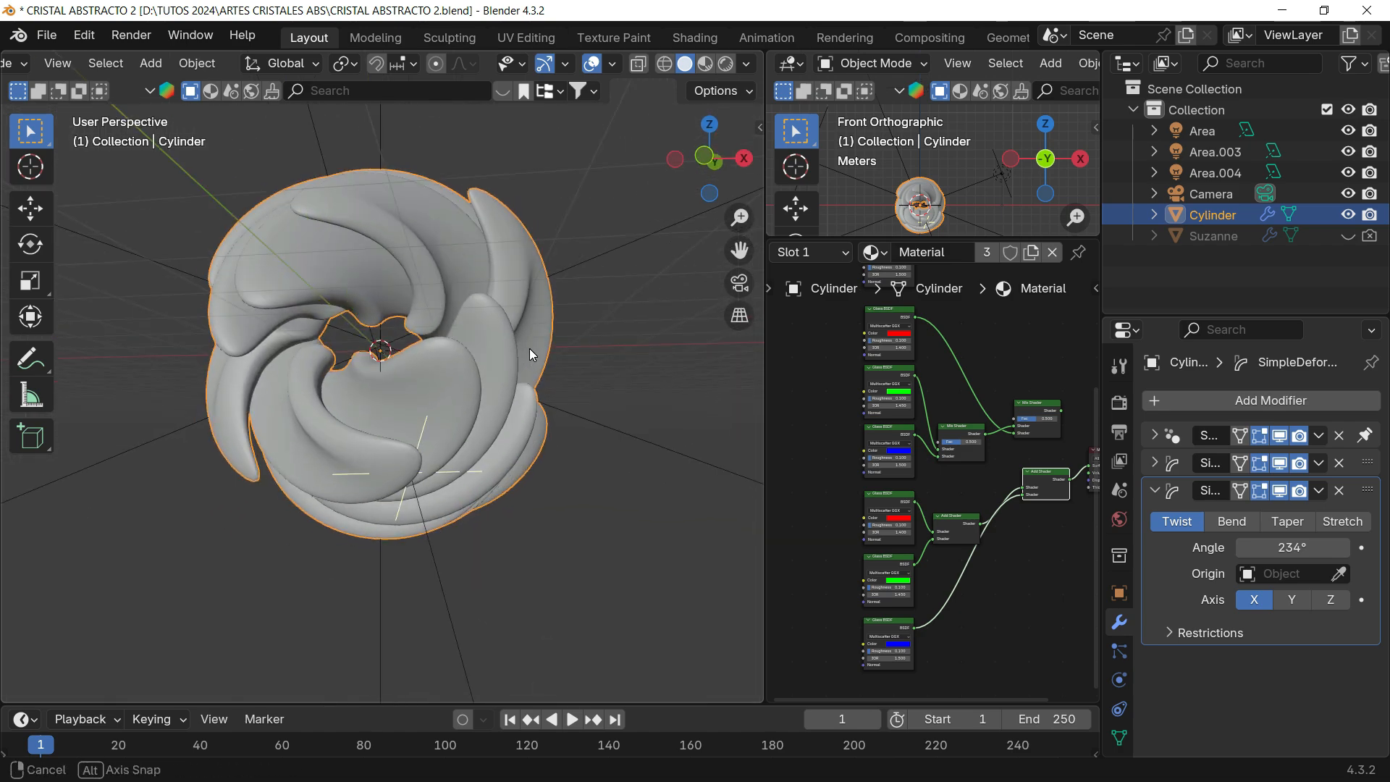
# - Inspect the settings of the crystal's two SimpleDeform modifiers, widening the properties area, and collapse them
pyautogui.click(1155, 491)
pyautogui.click(1155, 491)
pyautogui.click(1155, 463)
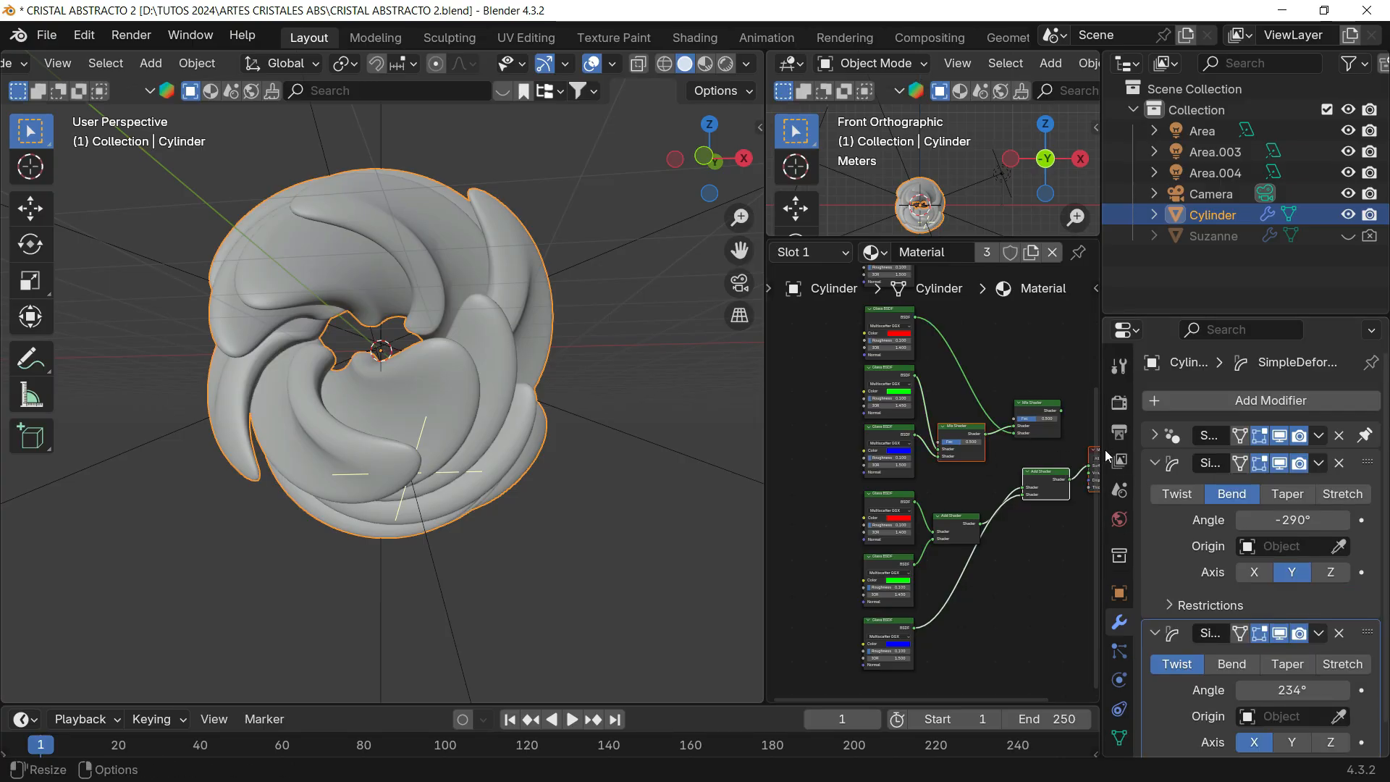
pyautogui.moveTo(1102, 465); pyautogui.dragTo(1044, 467)
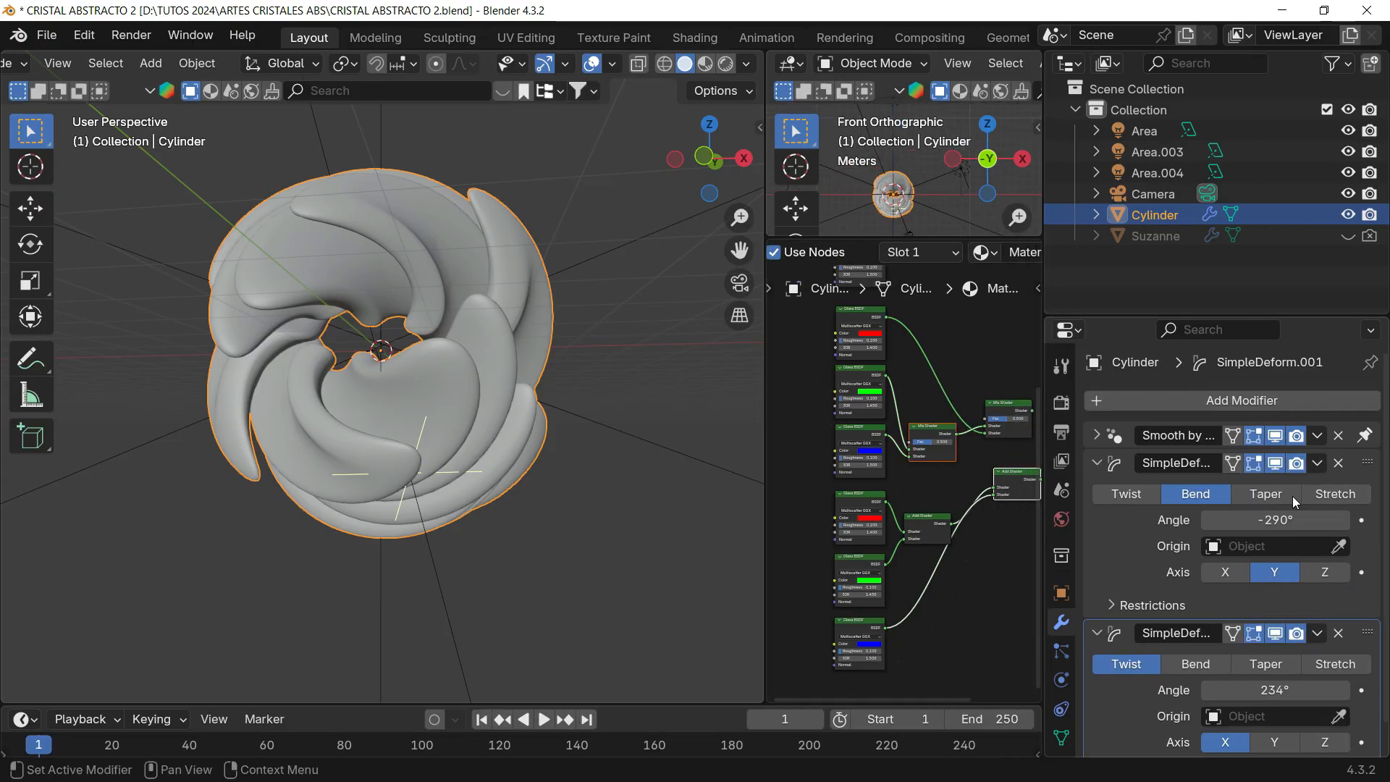
pyautogui.click(1096, 467)
pyautogui.click(1201, 490)
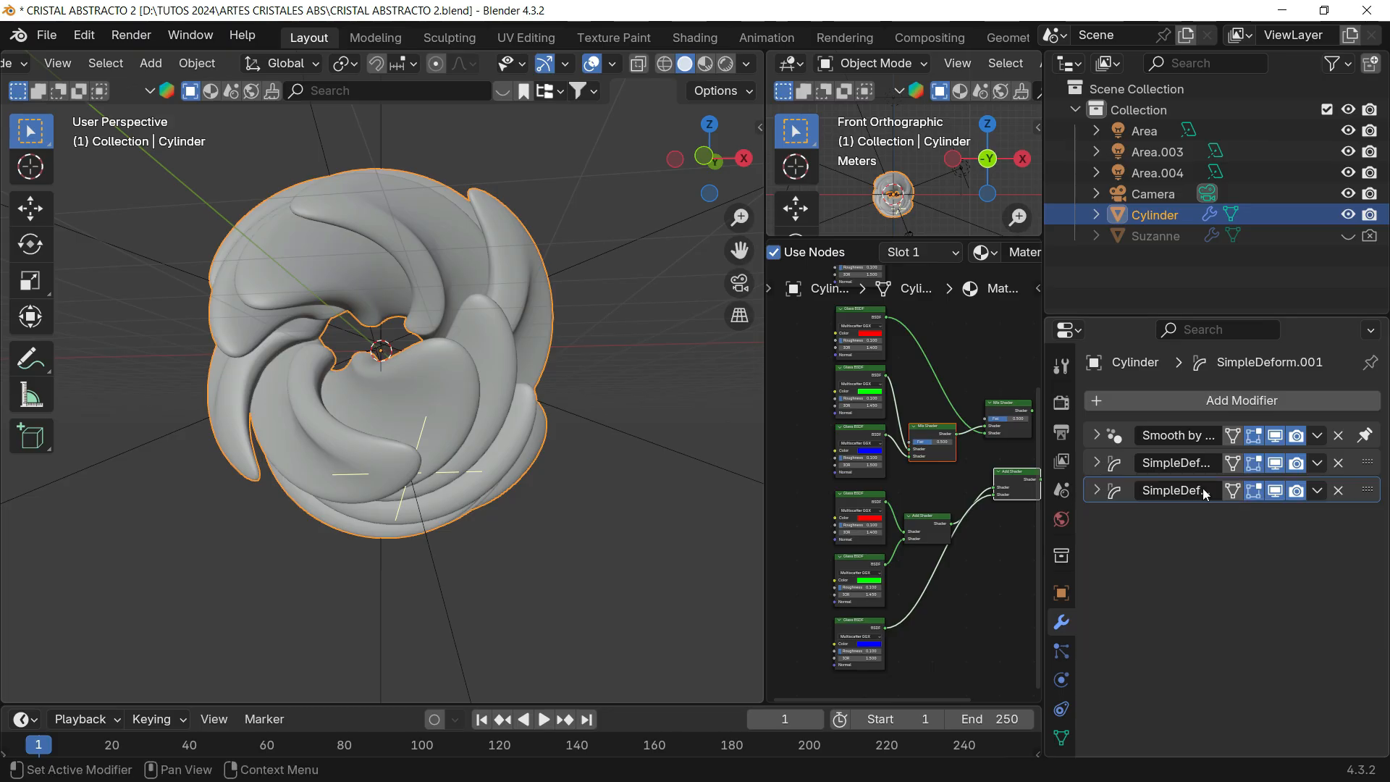
# - Disable both SimpleDeform modifiers in the viewport and view the undeformed ring from another angle
pyautogui.click(1275, 463)
pyautogui.click(1275, 490)
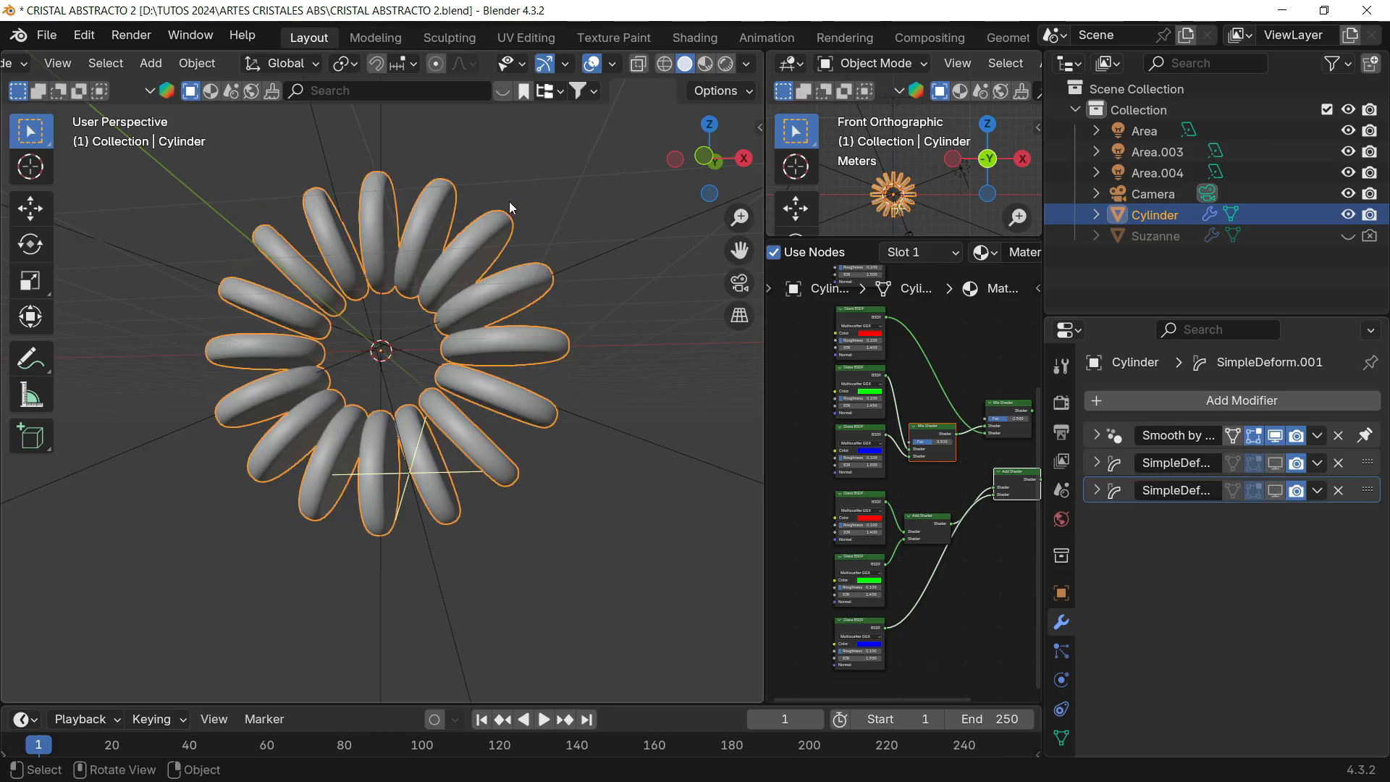
pyautogui.click(374, 340)
pyautogui.moveTo(373, 340); pyautogui.dragTo(320, 299, button='middle')
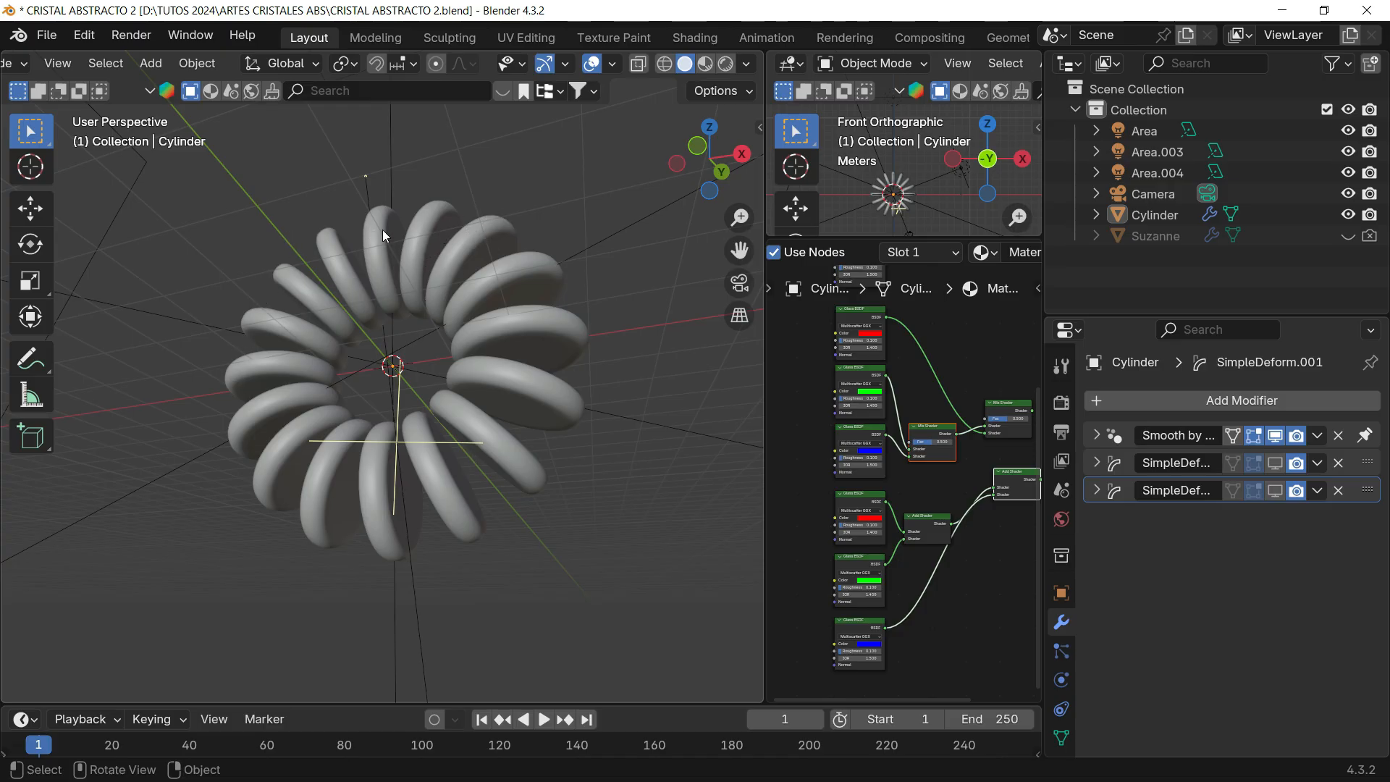
# - Re-enable both SimpleDeform modifiers in the viewport and view the twisted crystal from another angle
pyautogui.click(1275, 491)
pyautogui.click(1275, 464)
pyautogui.moveTo(404, 409); pyautogui.dragTo(501, 289, button='middle')
pyautogui.click(503, 293)
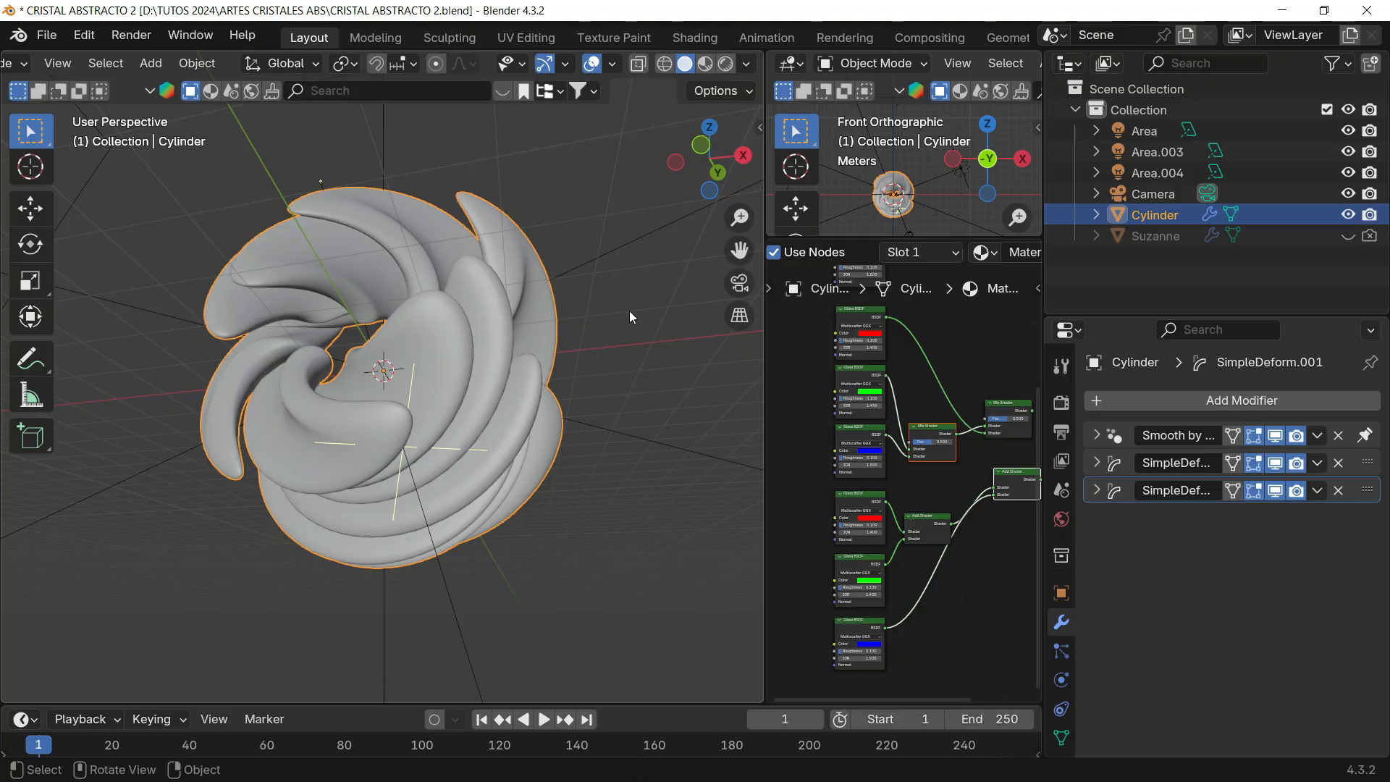
pyautogui.click(603, 168)
pyautogui.click(527, 307)
# - Start a new file without saving CRISTAL ABSTRACTO 2 and widen the main 3D viewport
pyautogui.click(47, 35)
pyautogui.moveTo(142, 58)
pyautogui.click(362, 58)
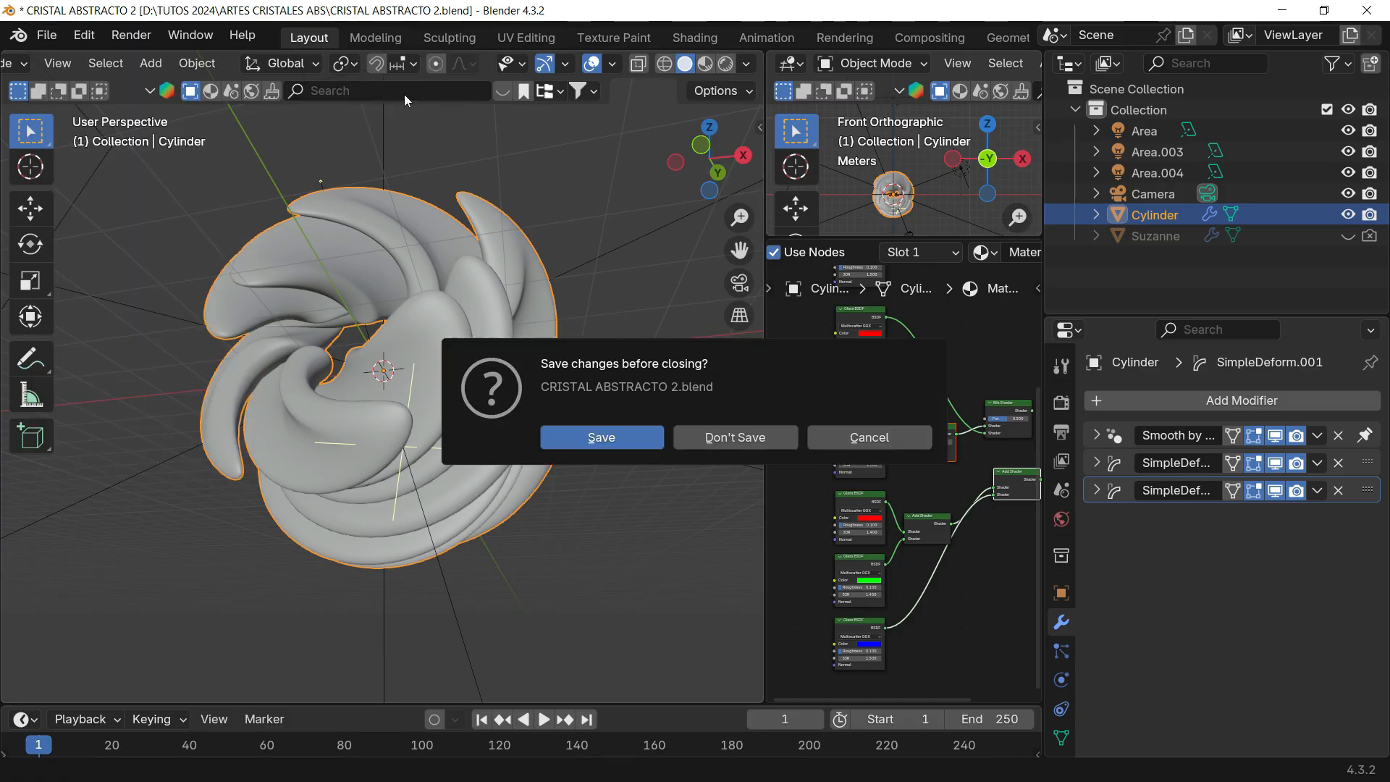
pyautogui.click(701, 438)
pyautogui.moveTo(639, 341); pyautogui.dragTo(1021, 346)
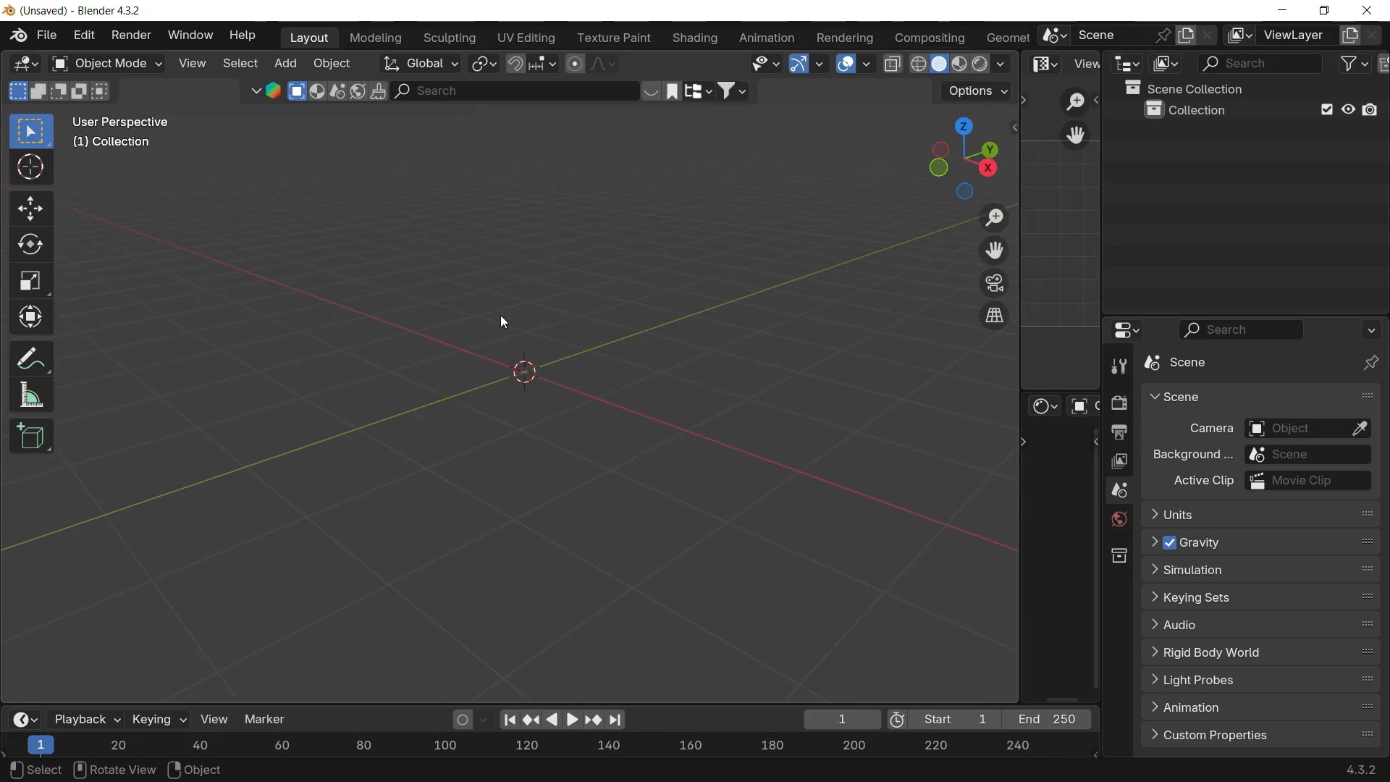
# - Add a cylinder mesh to the empty scene and set its vertices to 64
pyautogui.hotkey('shift', 'a')
pyautogui.moveTo(472, 345)
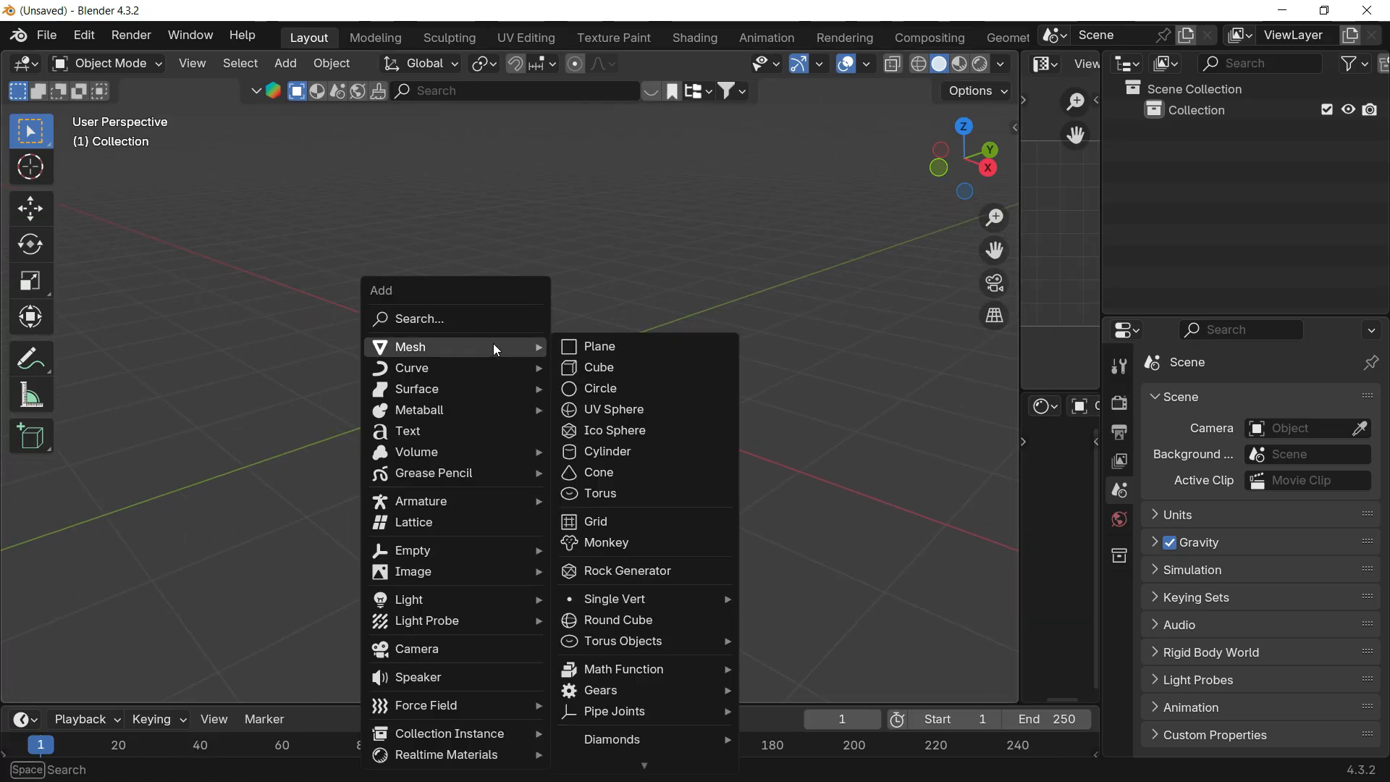
pyautogui.click(605, 453)
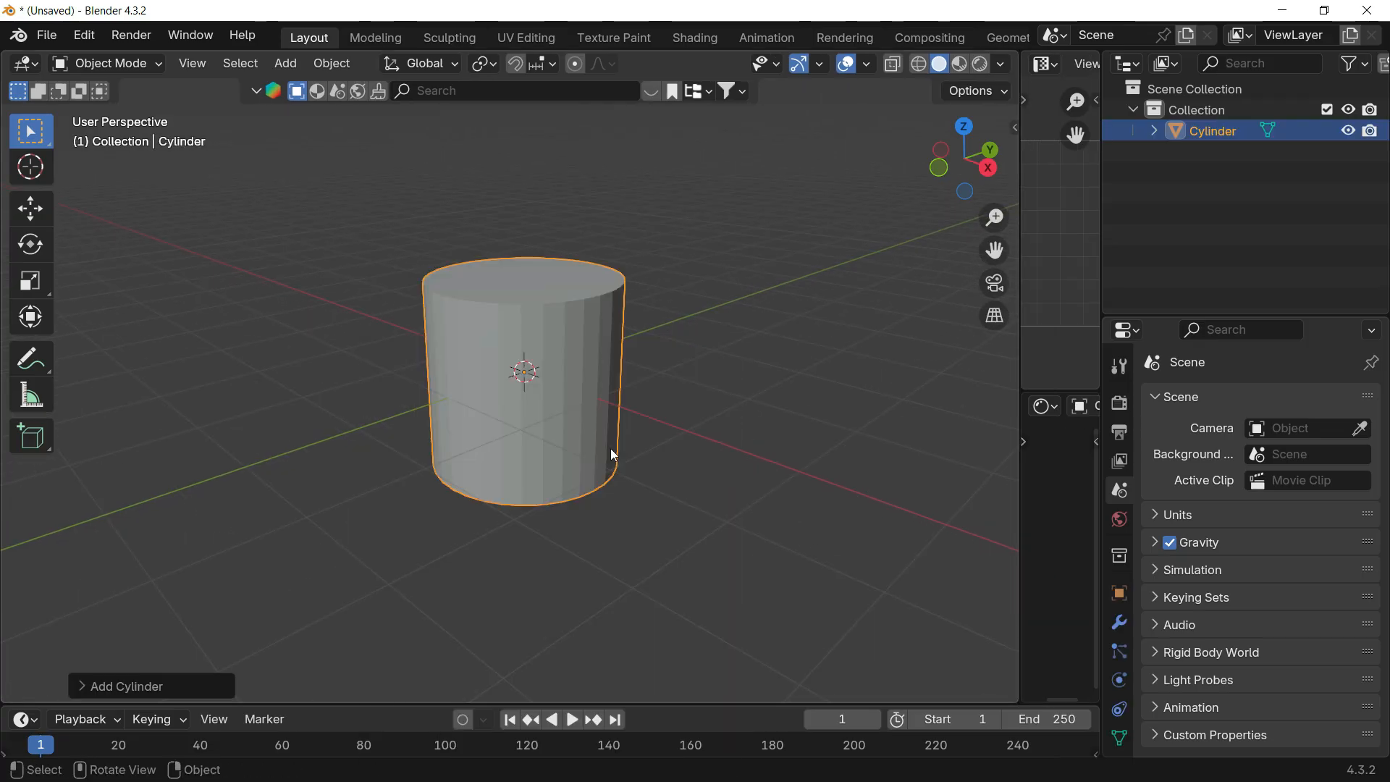
pyautogui.click(80, 688)
pyautogui.click(297, 433)
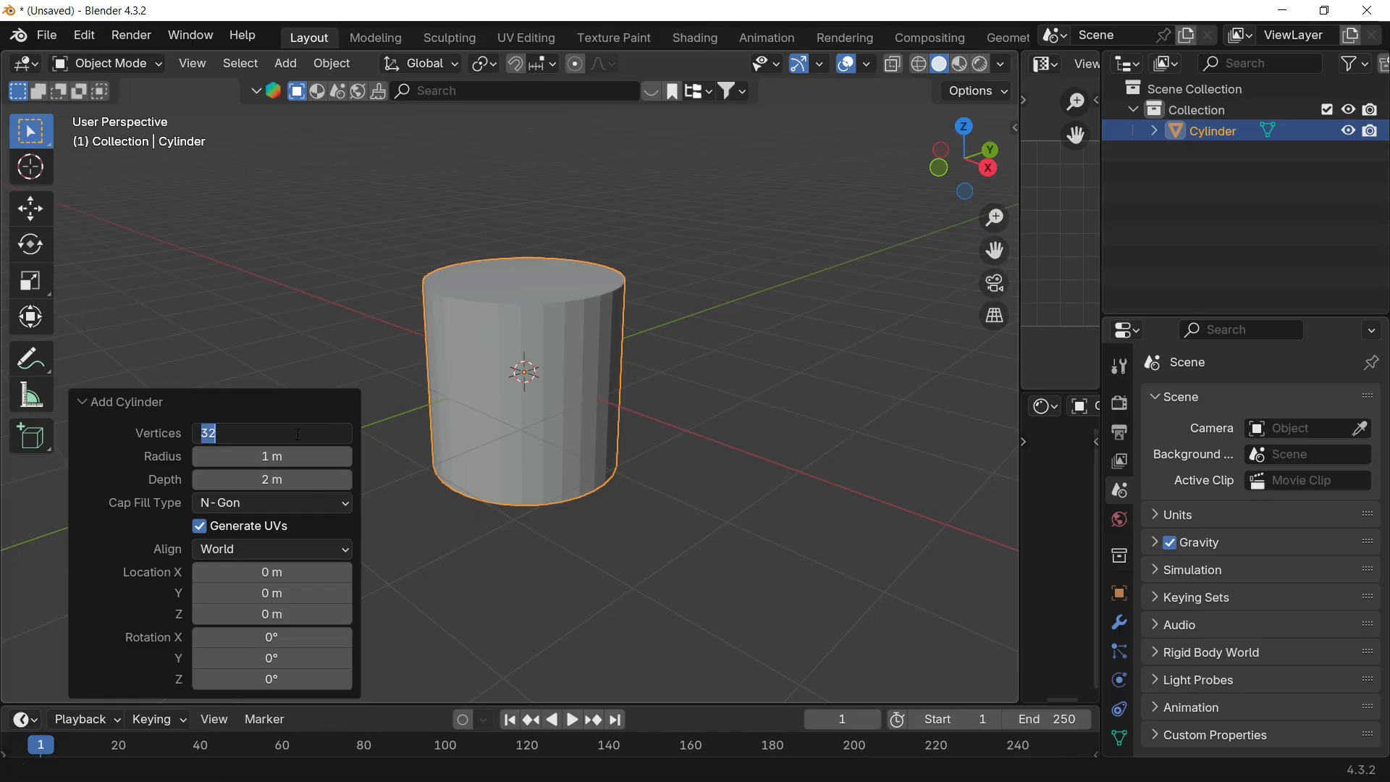
pyautogui.write('64')
pyautogui.press('Return')
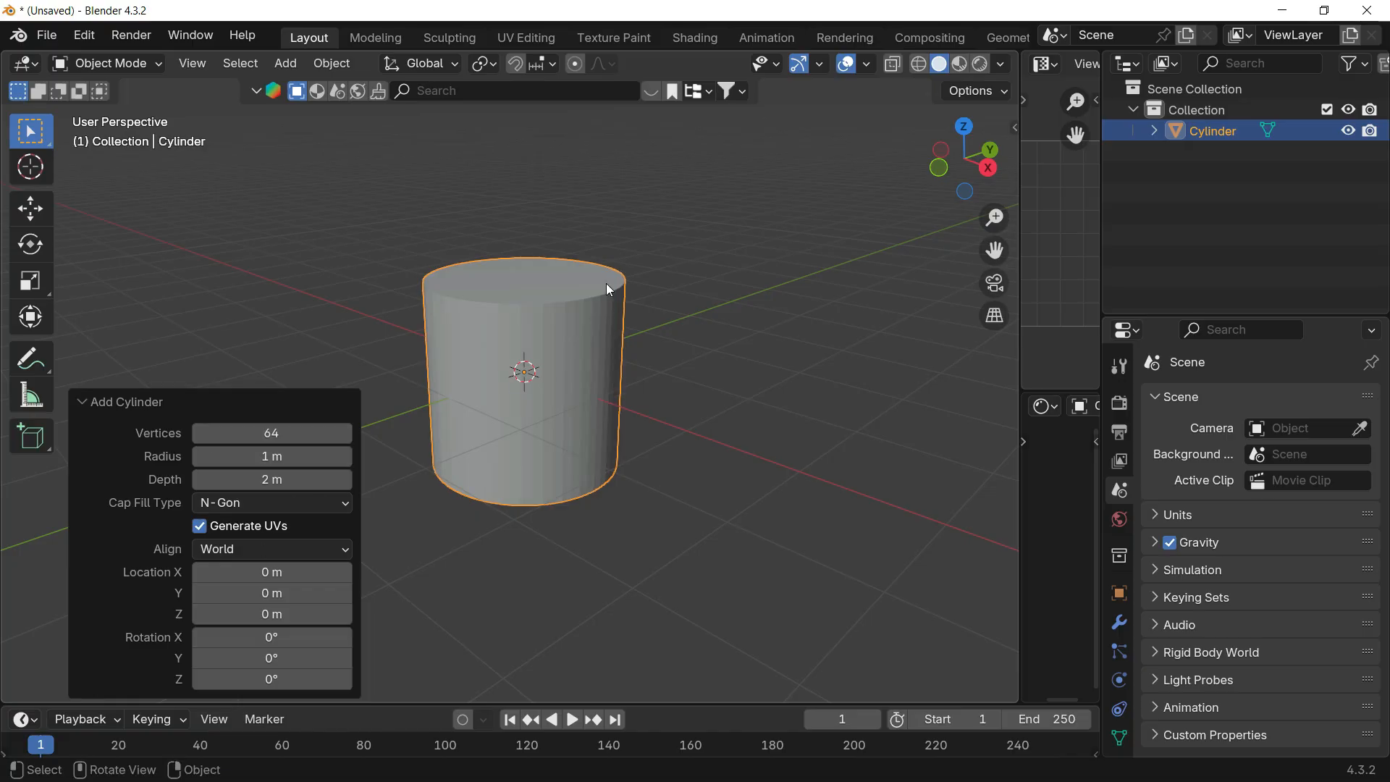
# - Set the new cylinder's radius to 2 m and its depth to 0.5 m
pyautogui.click(290, 459)
pyautogui.write('2')
pyautogui.press('Return')
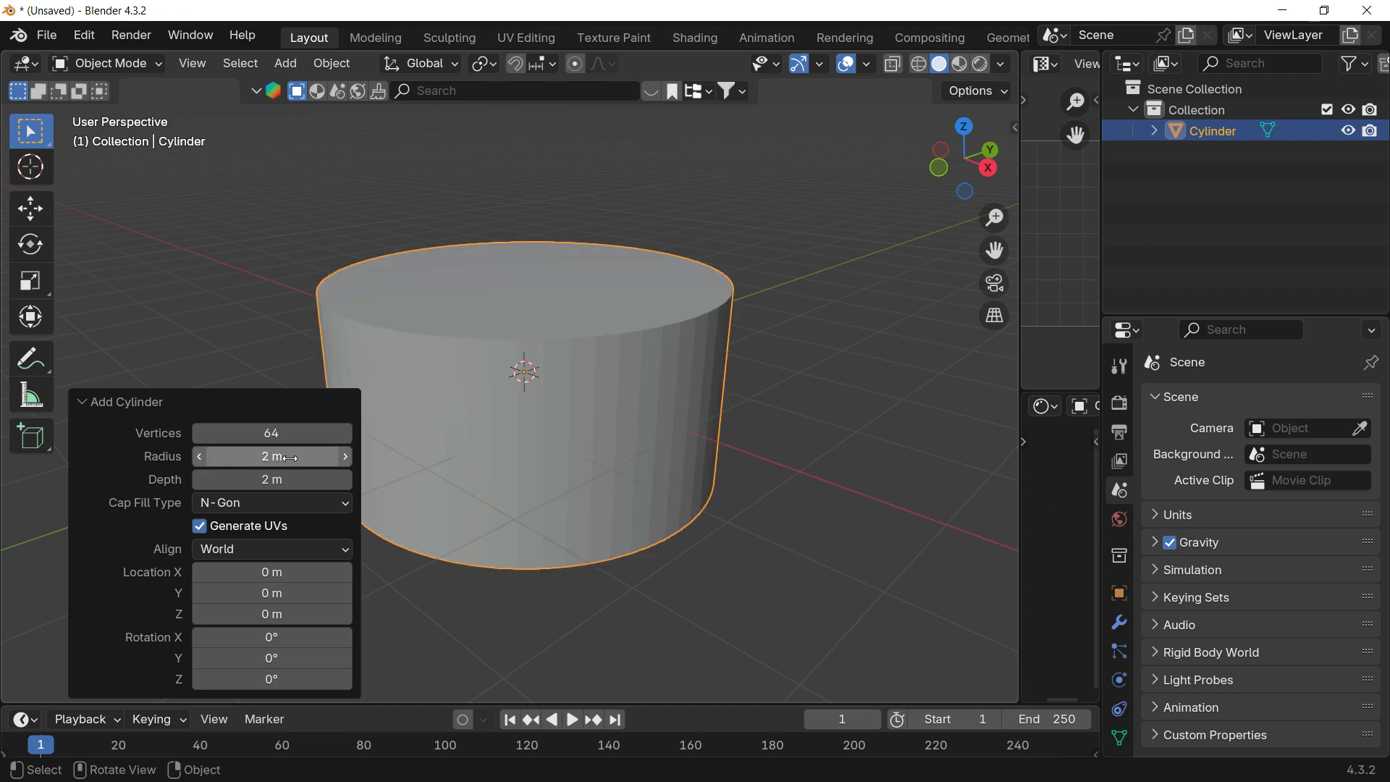
pyautogui.click(296, 480)
pyautogui.write('0.5')
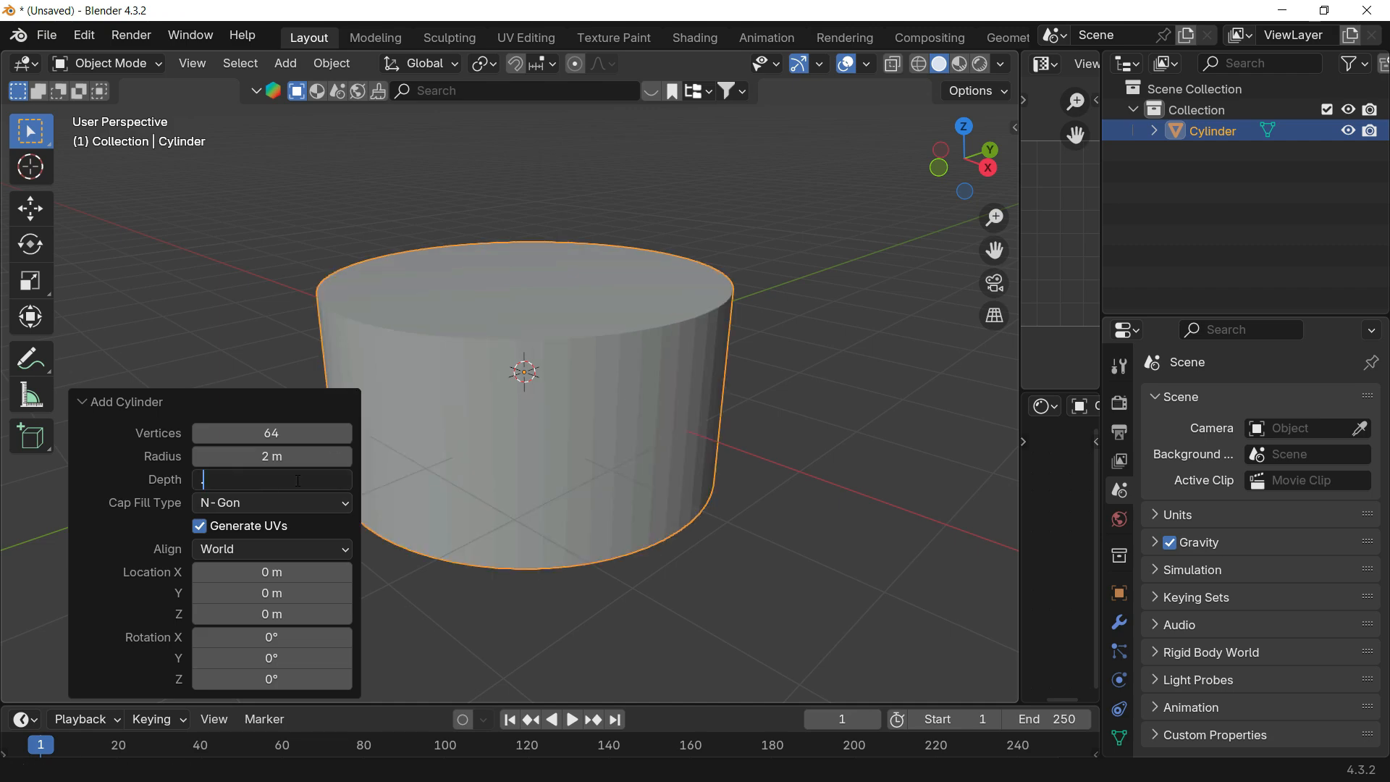
pyautogui.press('Return')
pyautogui.scroll(3, 745, 359)
pyautogui.scroll(-2, 731, 380)
pyautogui.keyDown('shift'); pyautogui.moveTo(733, 380); pyautogui.dragTo(758, 345, button='middle'); pyautogui.keyUp('shift')
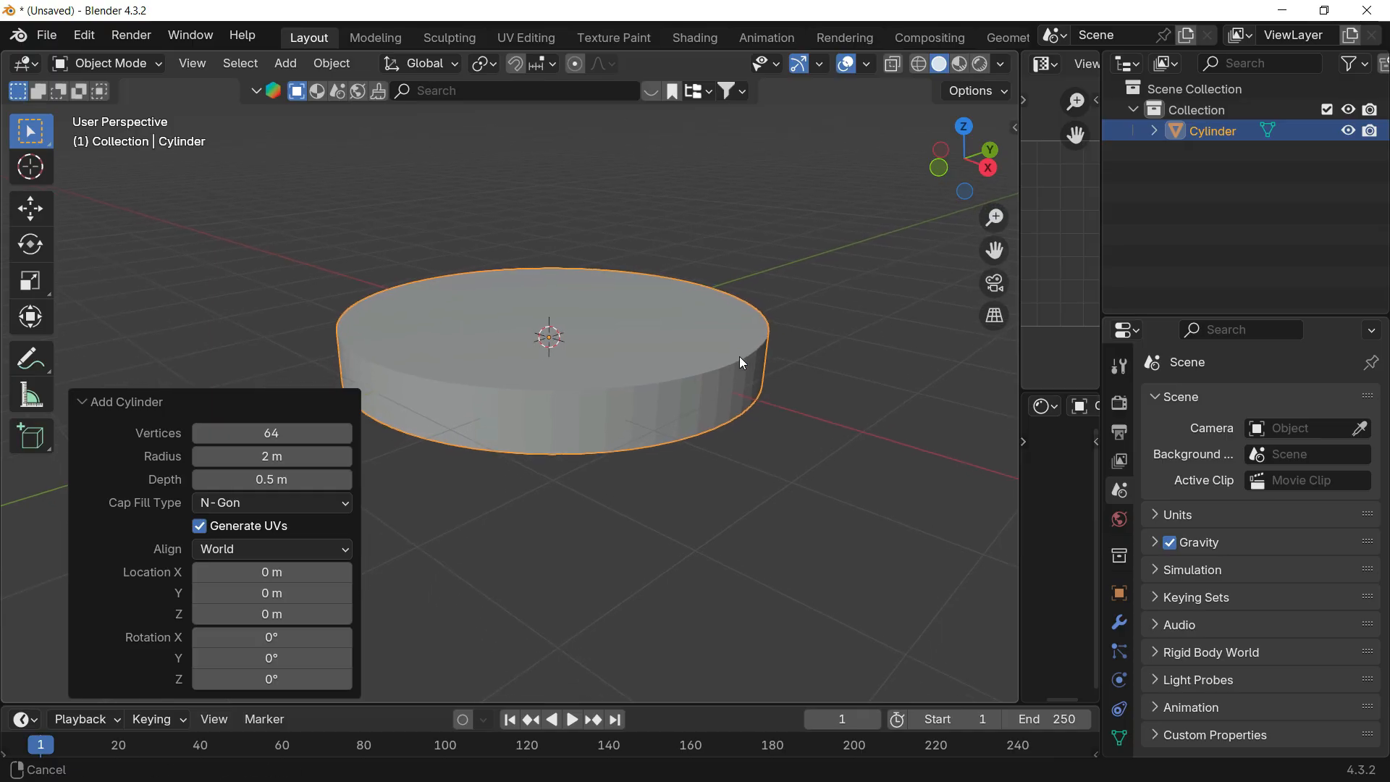
pyautogui.click(120, 404)
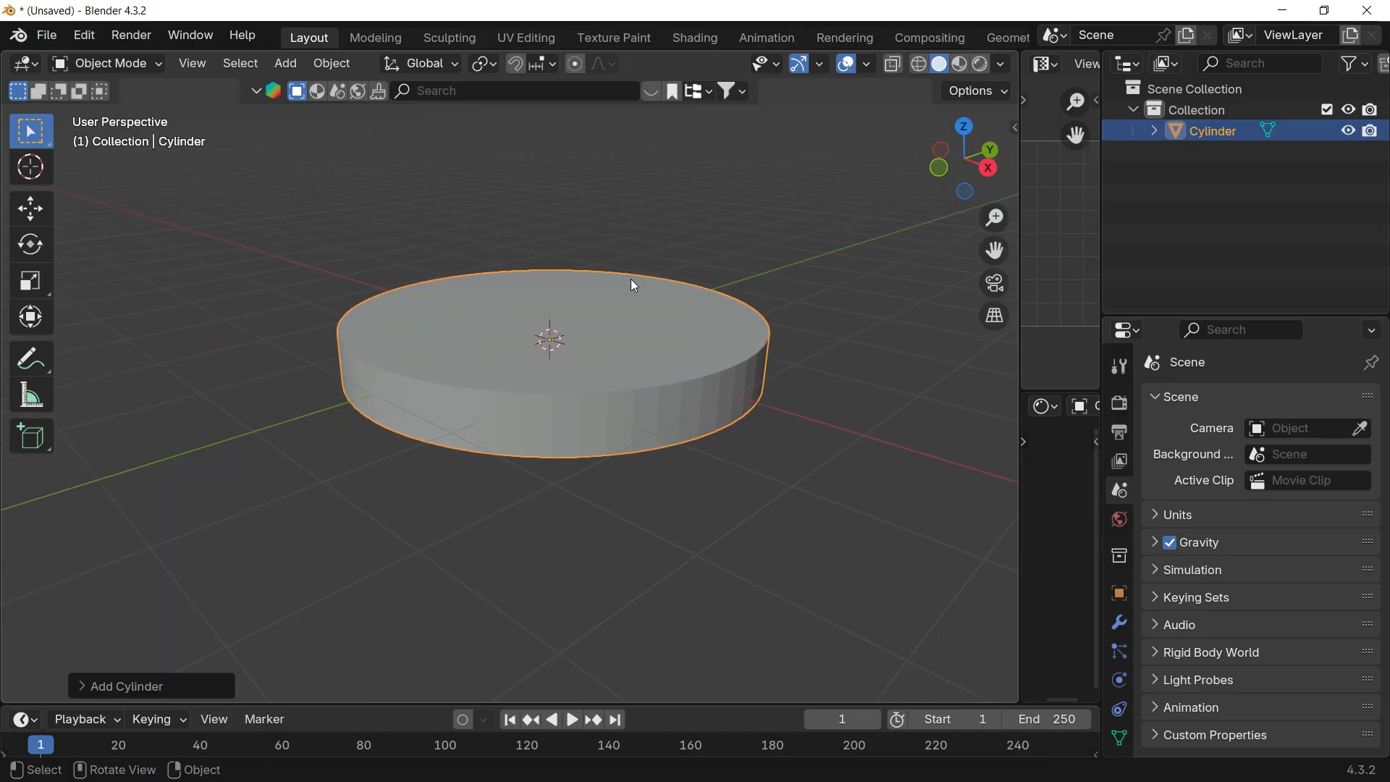
# - Apply the flat cylinder's scale and switch it to Edit Mode
pyautogui.hotkey('ctrl', 'a')
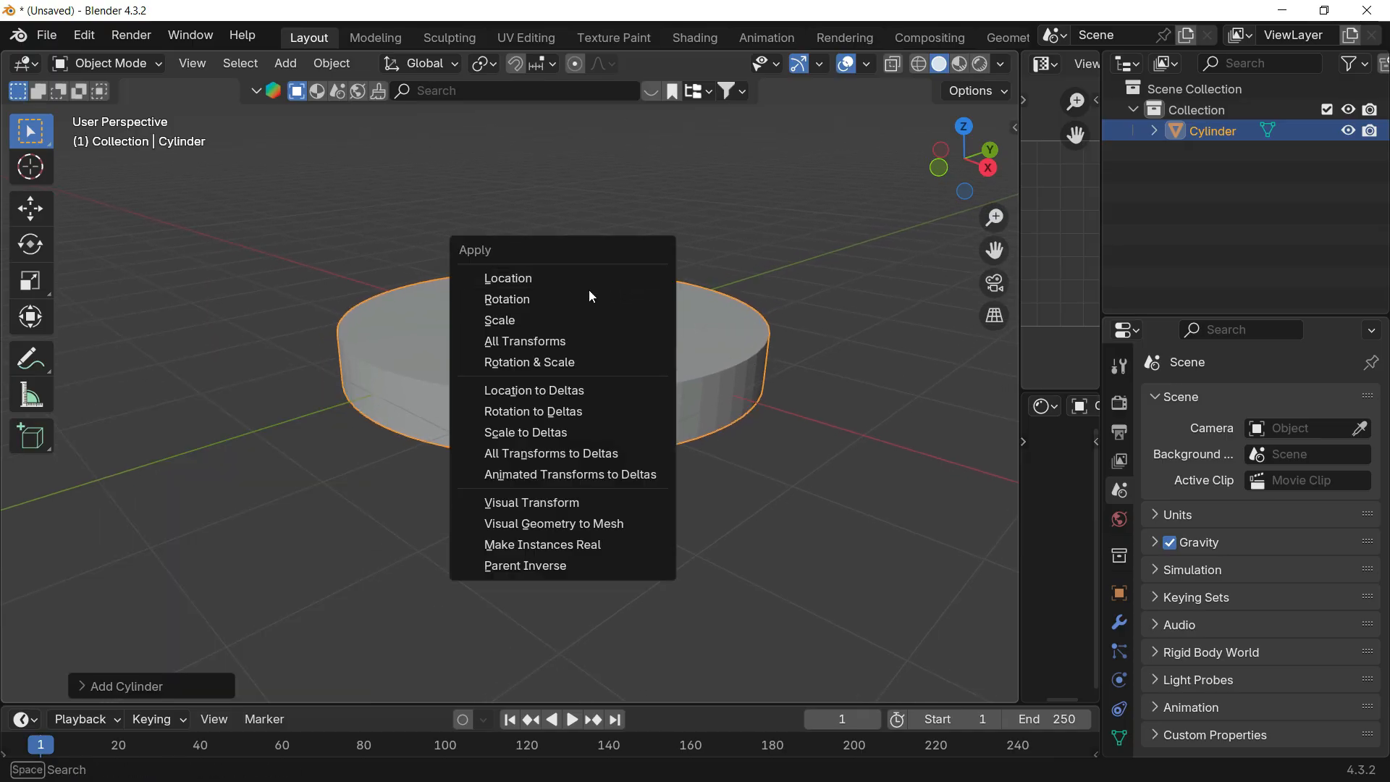
pyautogui.click(540, 320)
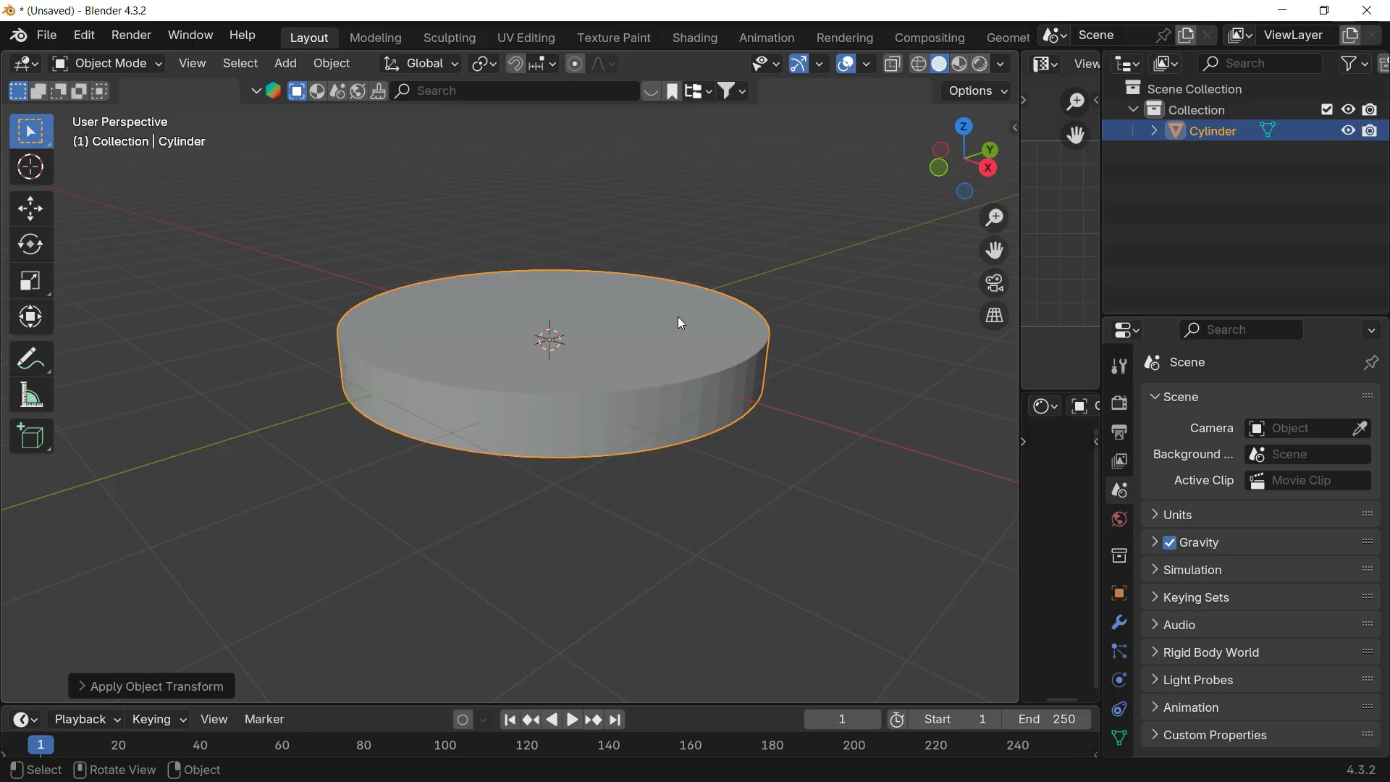
pyautogui.press('Tab')
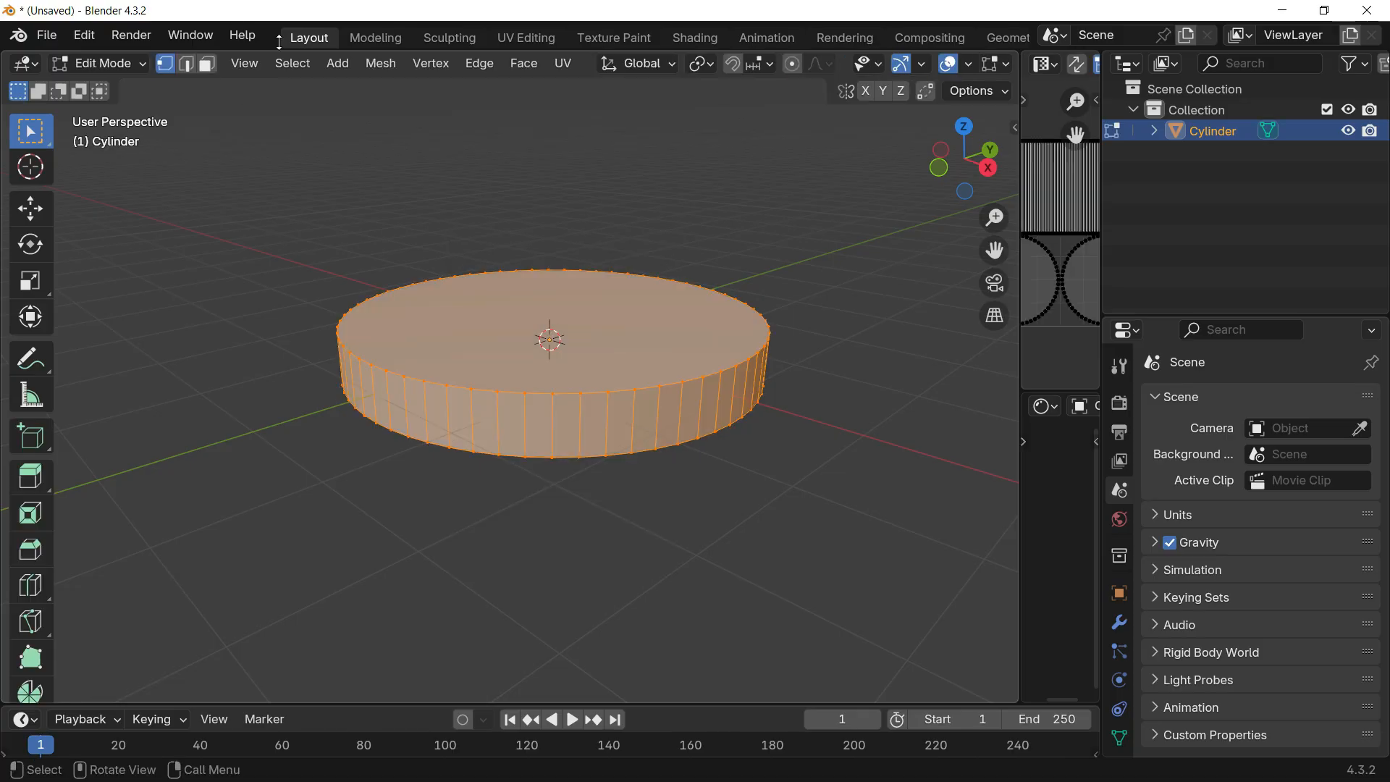
# - In edge selection mode, select the edge loops around the flat cylinder's top and bottom rims
pyautogui.click(112, 64)
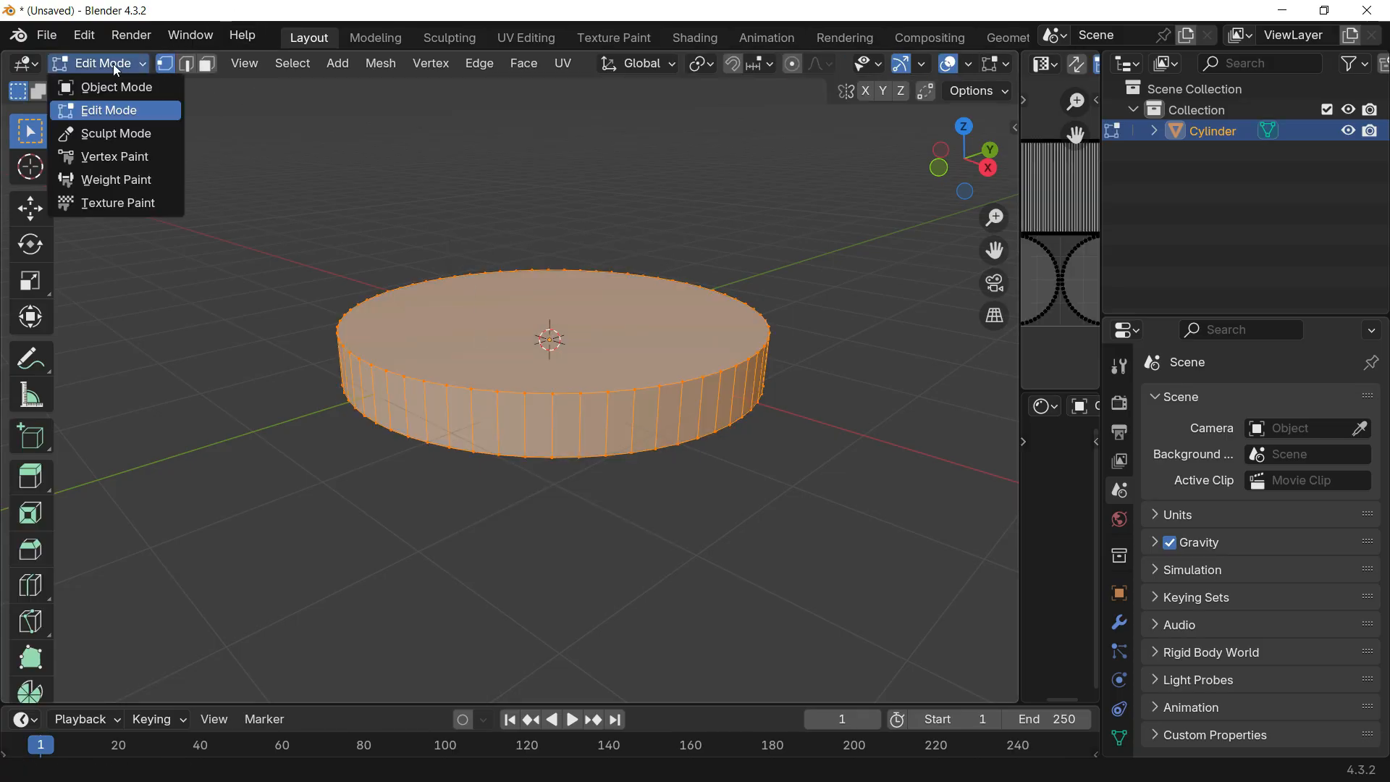
pyautogui.click(141, 110)
pyautogui.click(186, 64)
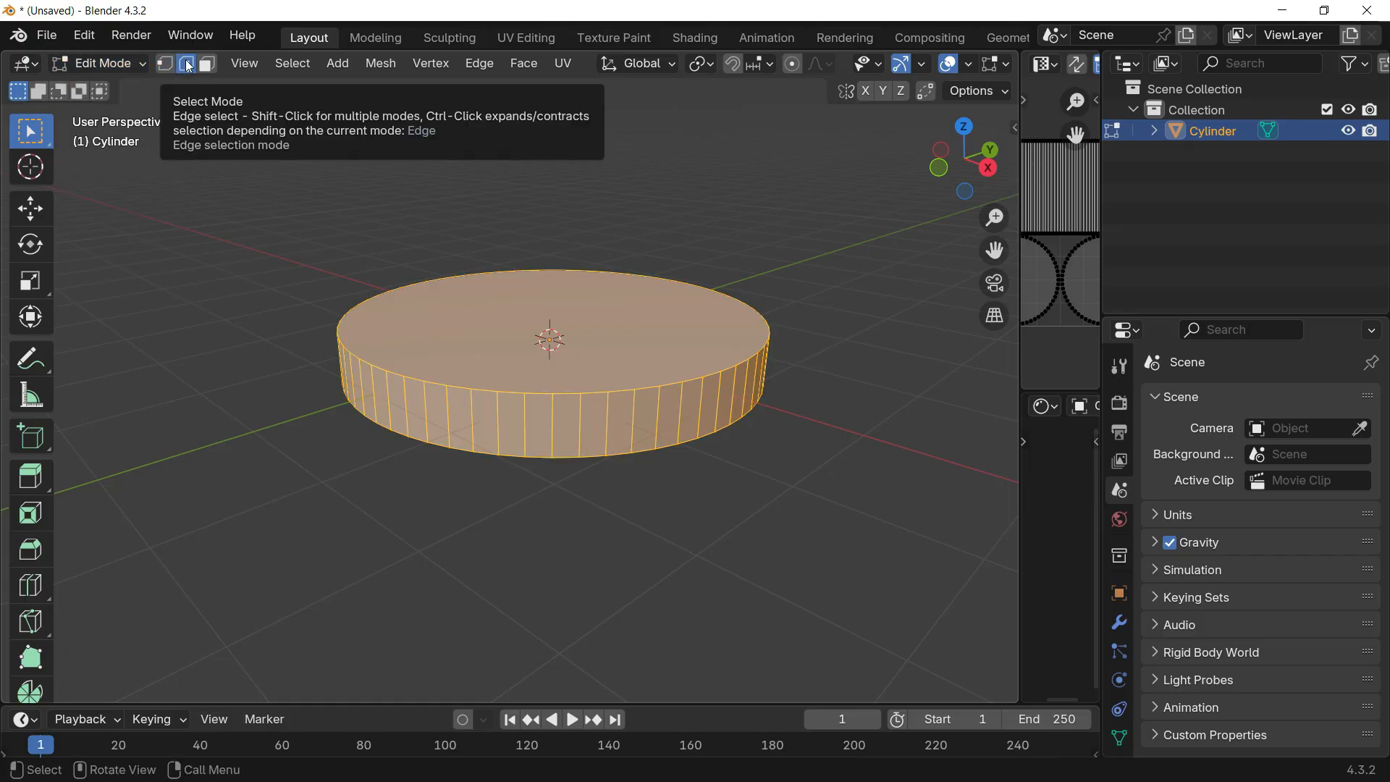
pyautogui.keyDown('alt'); pyautogui.click(587, 270); pyautogui.keyUp('alt')
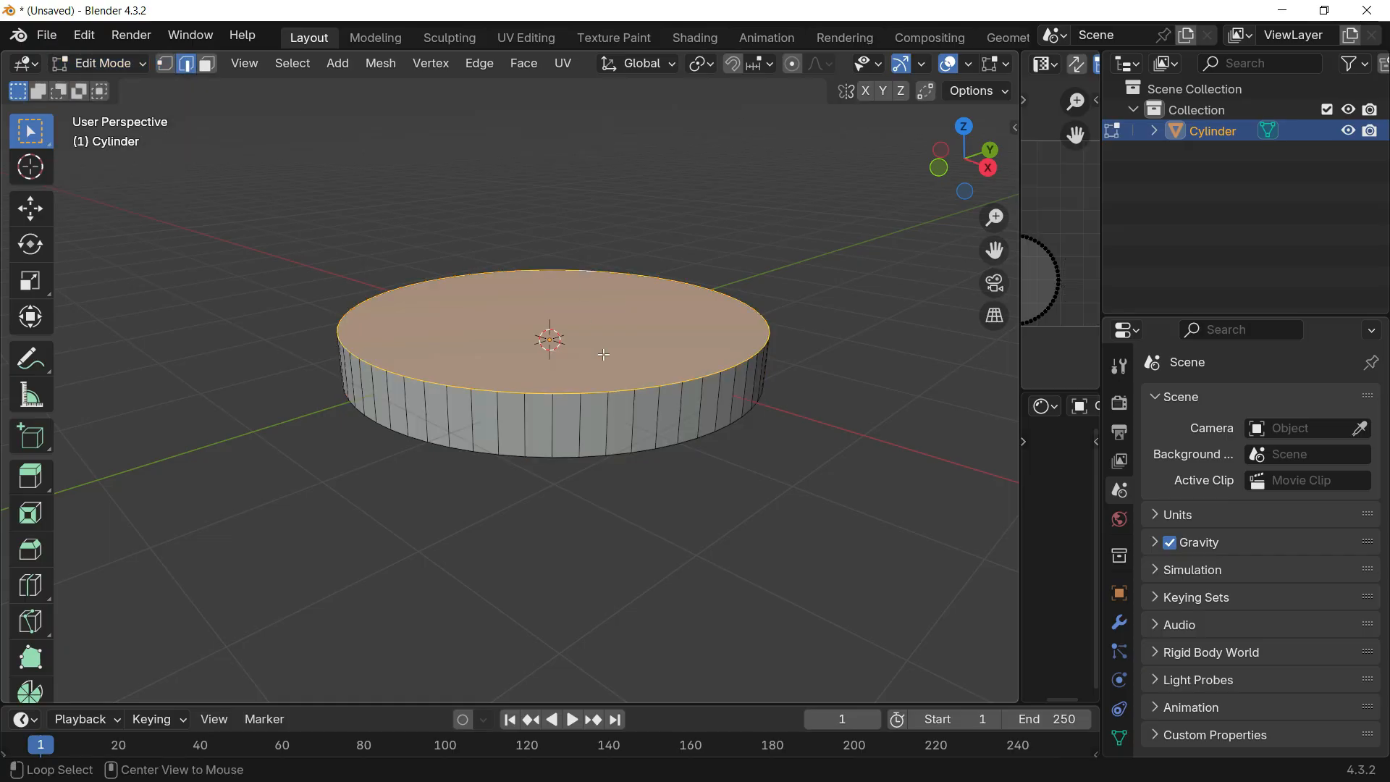
pyautogui.keyDown('alt'); pyautogui.click(565, 456); pyautogui.keyUp('alt')
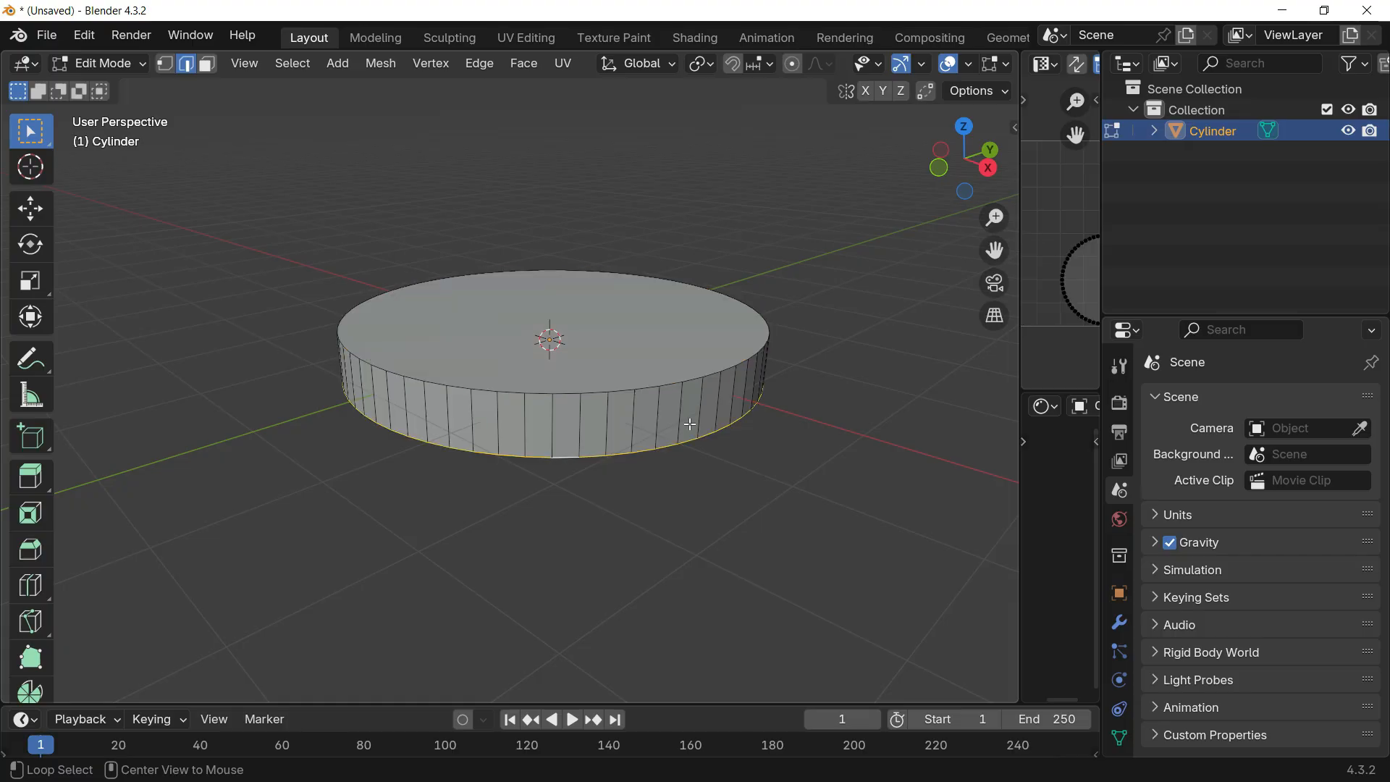
pyautogui.keyDown('alt'); pyautogui.keyDown('shift'); pyautogui.click(540, 391); pyautogui.keyUp('shift'); pyautogui.keyUp('alt')
pyautogui.keyDown('shift'); pyautogui.moveTo(580, 365); pyautogui.dragTo(565, 358, button='middle'); pyautogui.keyUp('shift')
pyautogui.scroll(2, 589, 425)
pyautogui.scroll(-2, 589, 425)
pyautogui.moveTo(661, 395); pyautogui.dragTo(694, 315, button='middle')
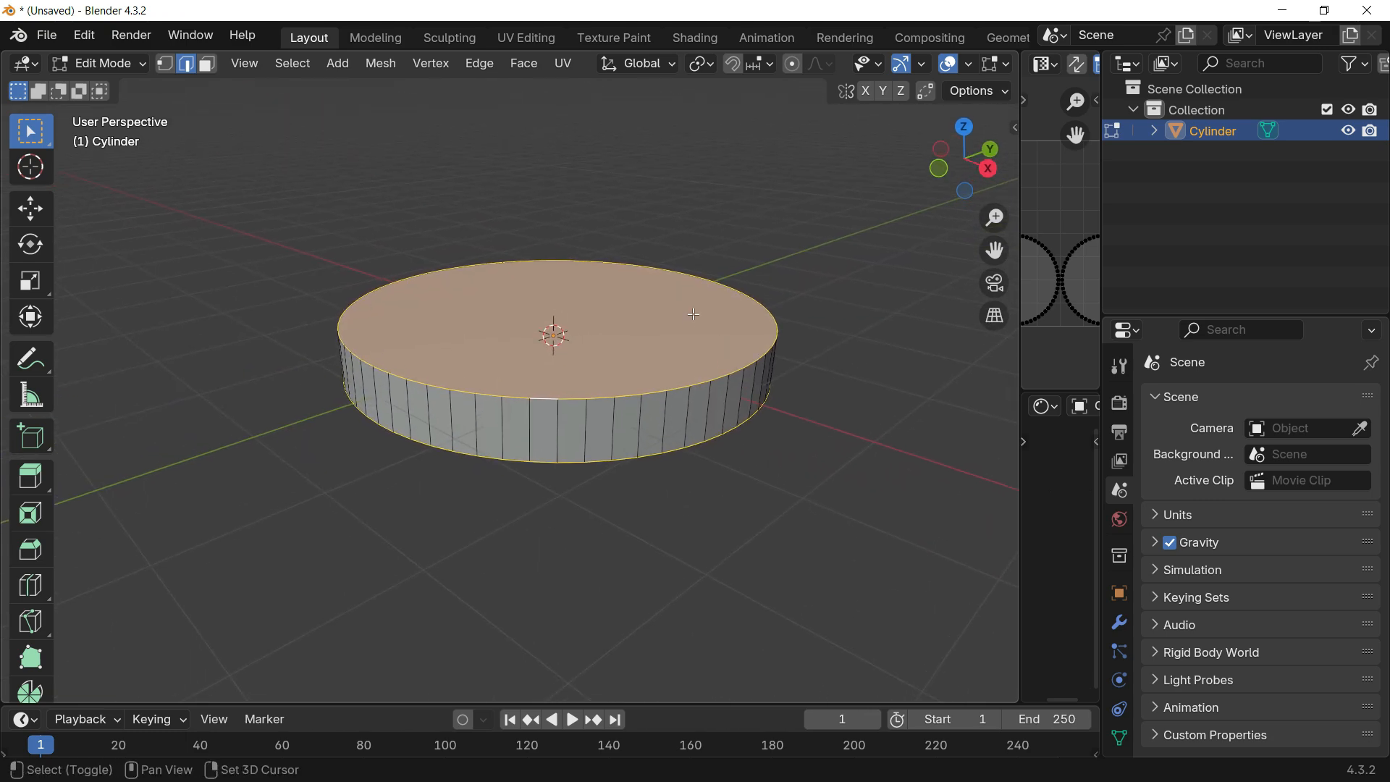
# - Bevel both rim loops by about 0.2 m with one segment and show the profile close up in the right orthographic view
pyautogui.hotkey('ctrl', 'b')
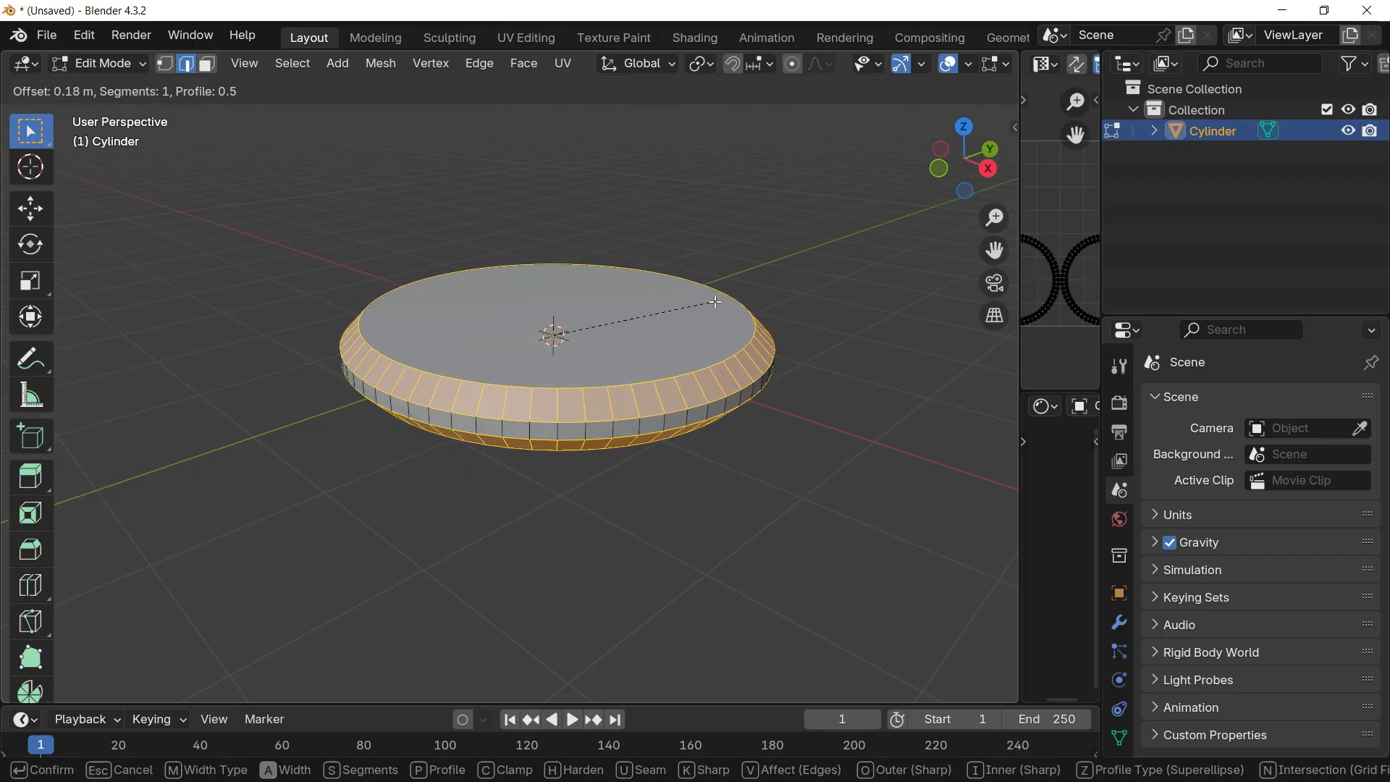
pyautogui.click(718, 300)
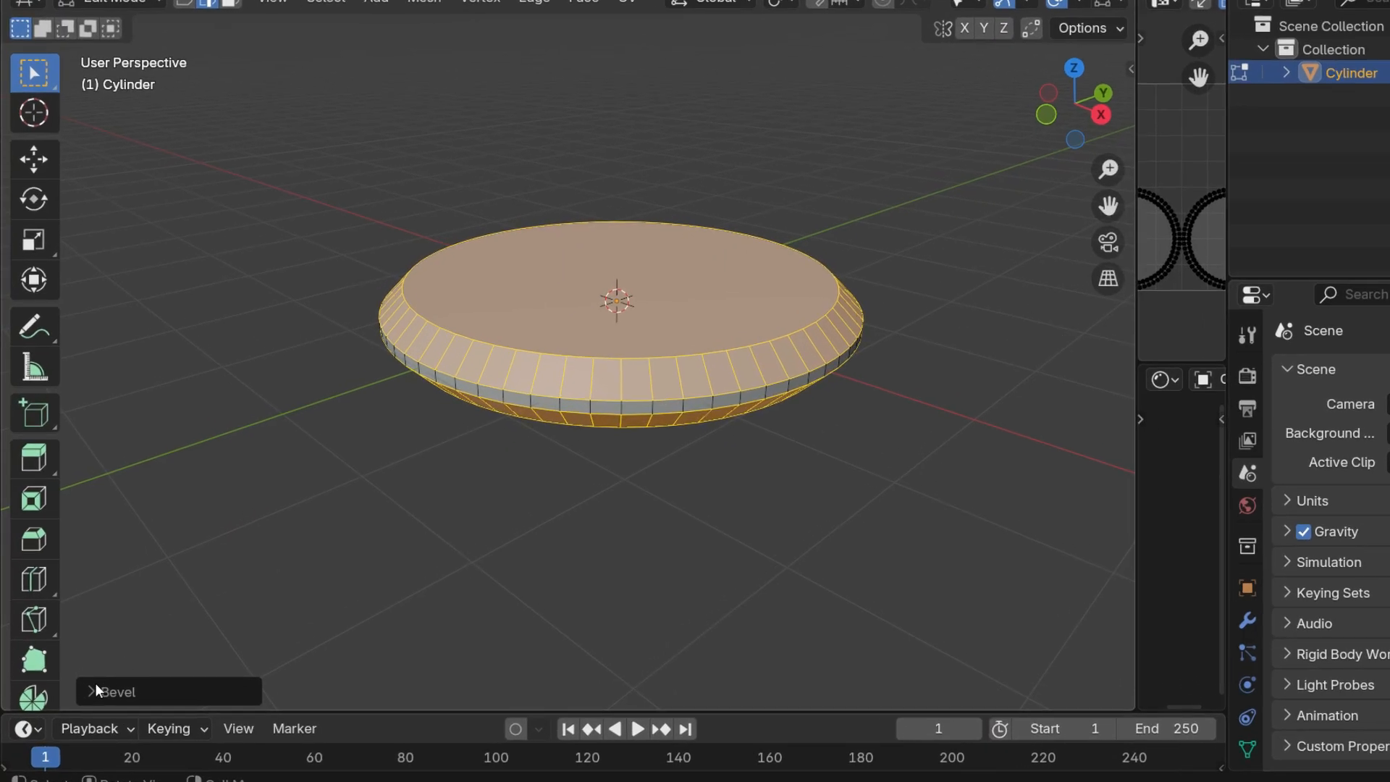
pyautogui.click(96, 690)
pyautogui.press('KP_3')
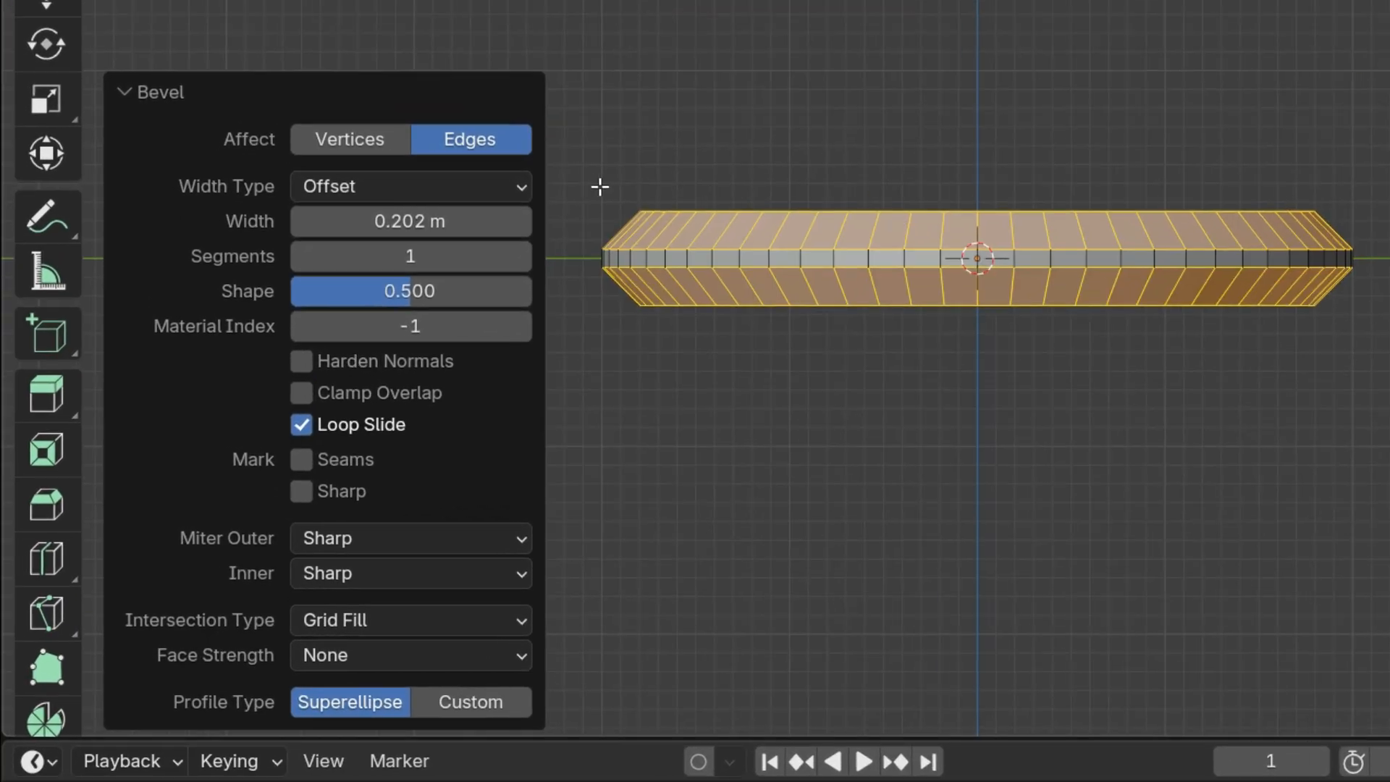
pyautogui.keyDown('shift'); pyautogui.moveTo(840, 121); pyautogui.dragTo(957, 51, button='middle'); pyautogui.keyUp('shift')
pyautogui.scroll(3, 945, 100)
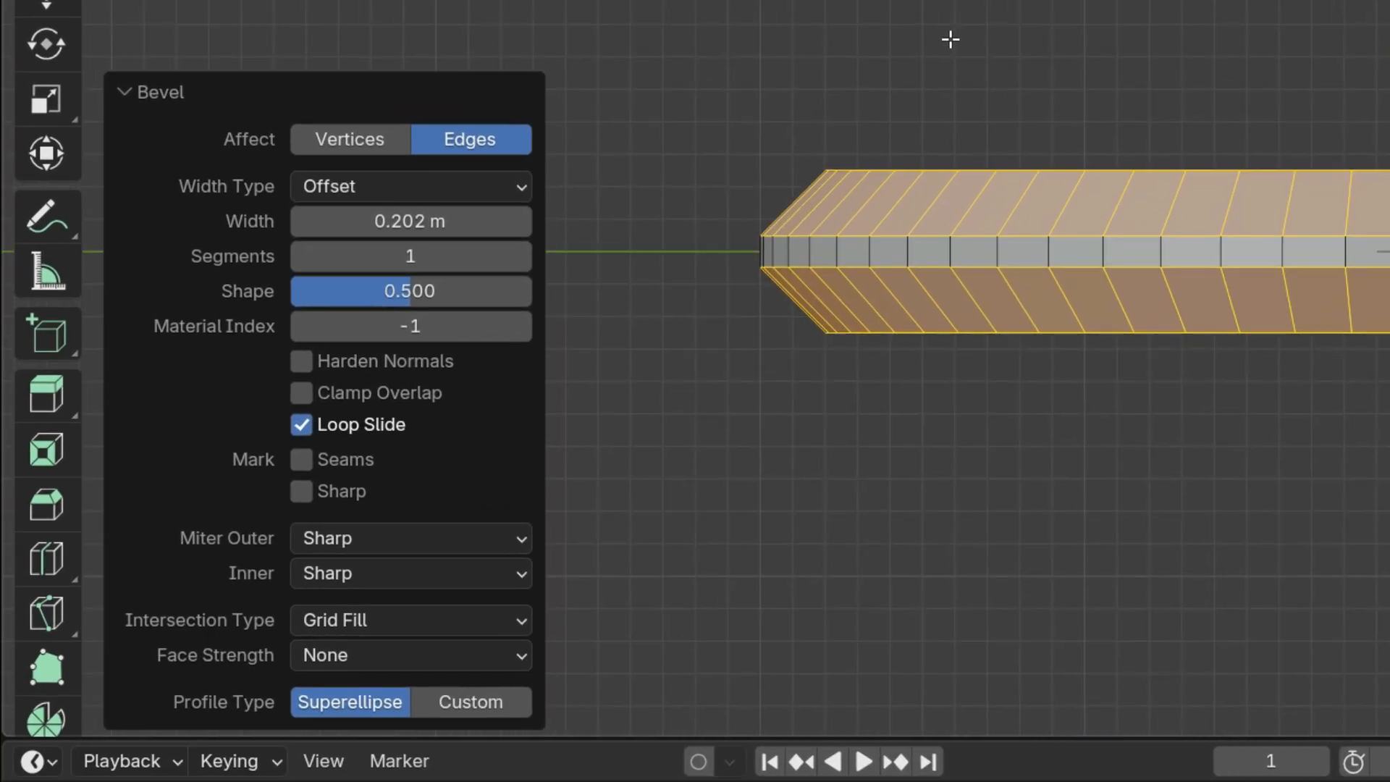
pyautogui.scroll(3, 950, 40)
pyautogui.keyDown('shift'); pyautogui.moveTo(927, 94); pyautogui.dragTo(884, 80, button='middle'); pyautogui.keyUp('shift')
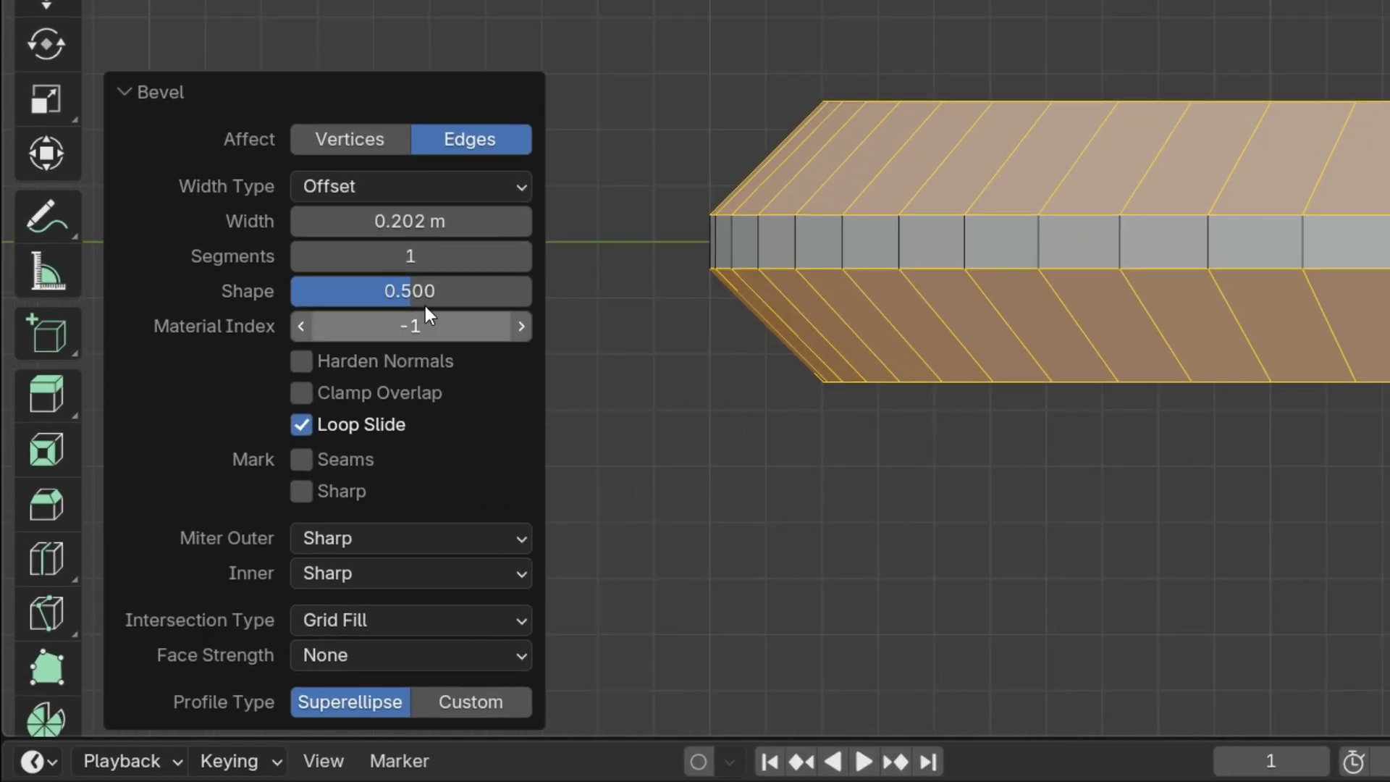
# - Try a width of 0.3 m for the rim bevel
pyautogui.moveTo(421, 230)
pyautogui.mouseDown()
pyautogui.moveTo(494, 231)
pyautogui.moveTo(356, 230)
pyautogui.moveTo(504, 221)
pyautogui.moveTo(418, 215)
pyautogui.mouseUp()
pyautogui.click(426, 222)
pyautogui.press('BackSpace')
pyautogui.write('.3')
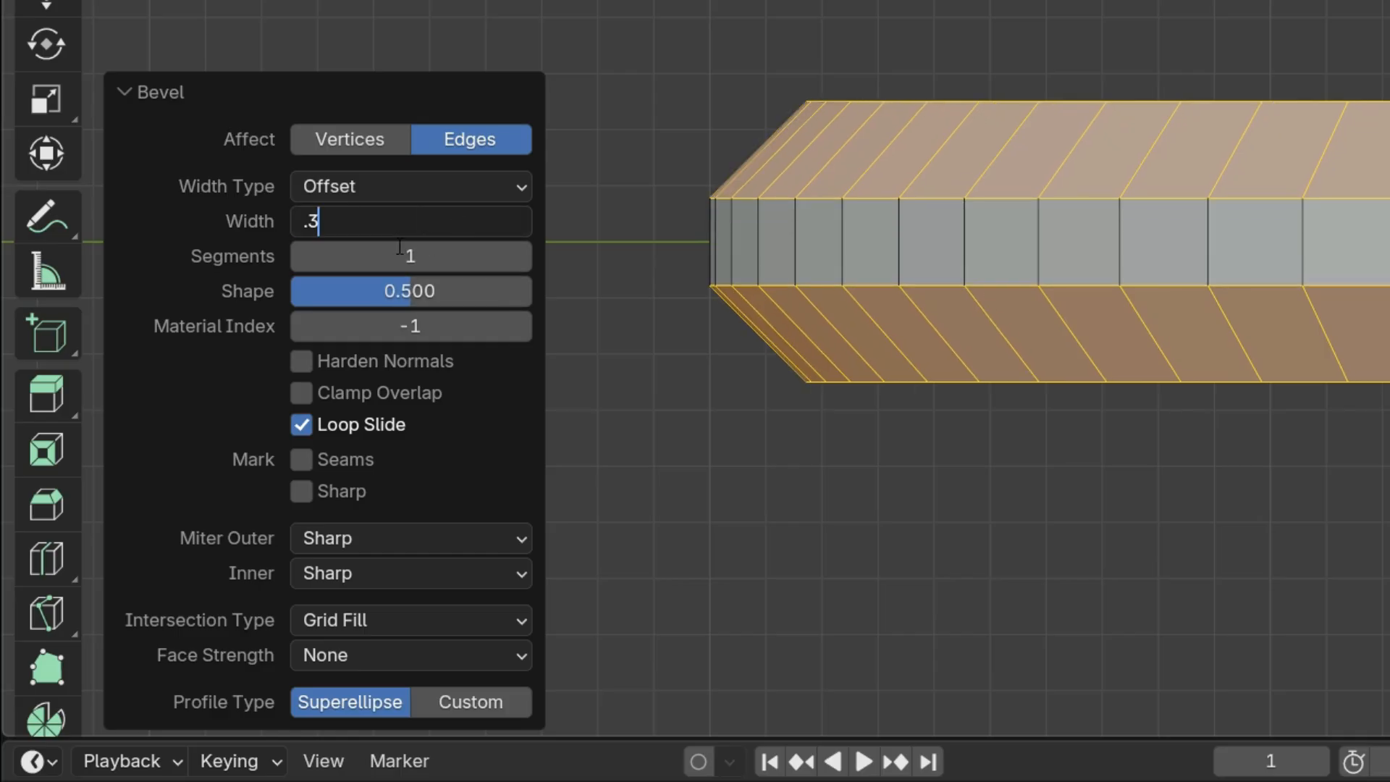
pyautogui.press('Return')
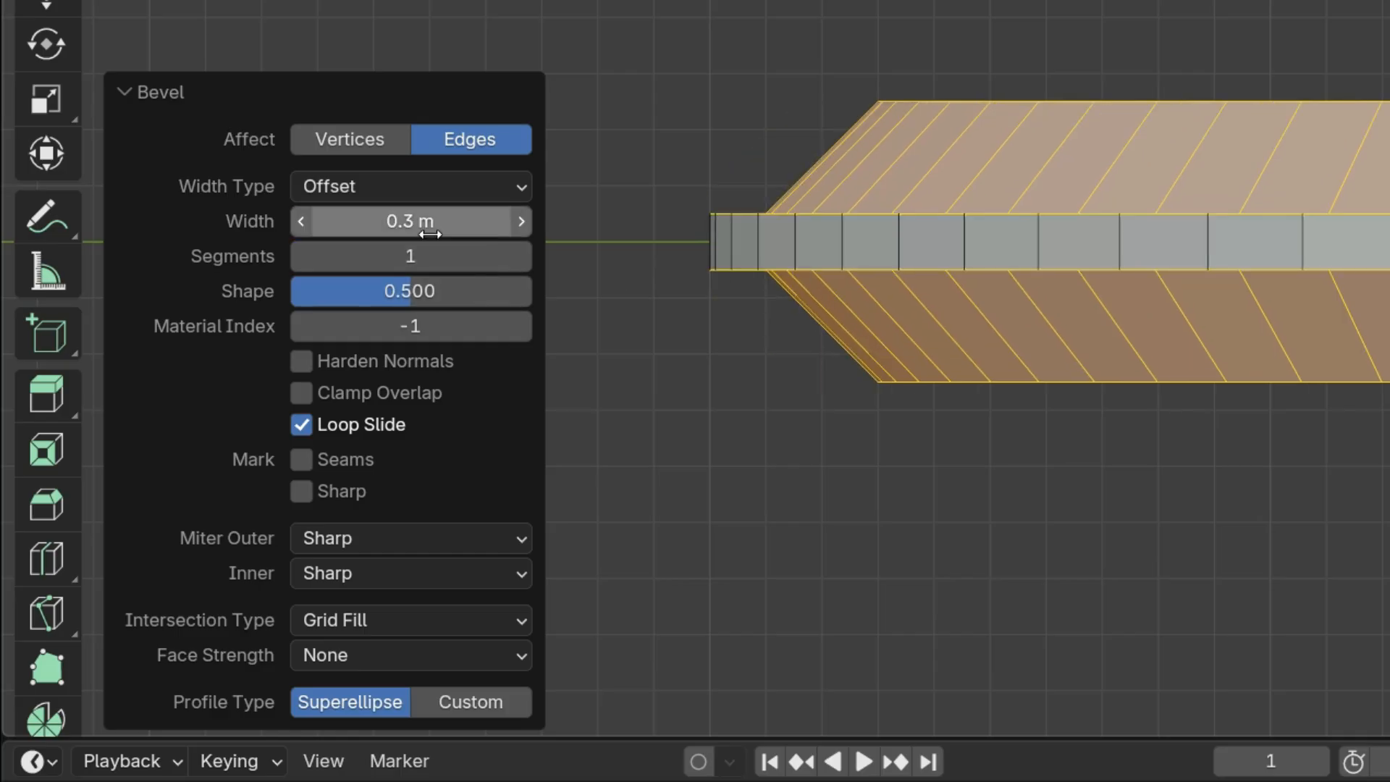
# - Set the rim bevel's width to 0.25 m with 4 segments and return to Object Mode
pyautogui.click(430, 234)
pyautogui.write('.')
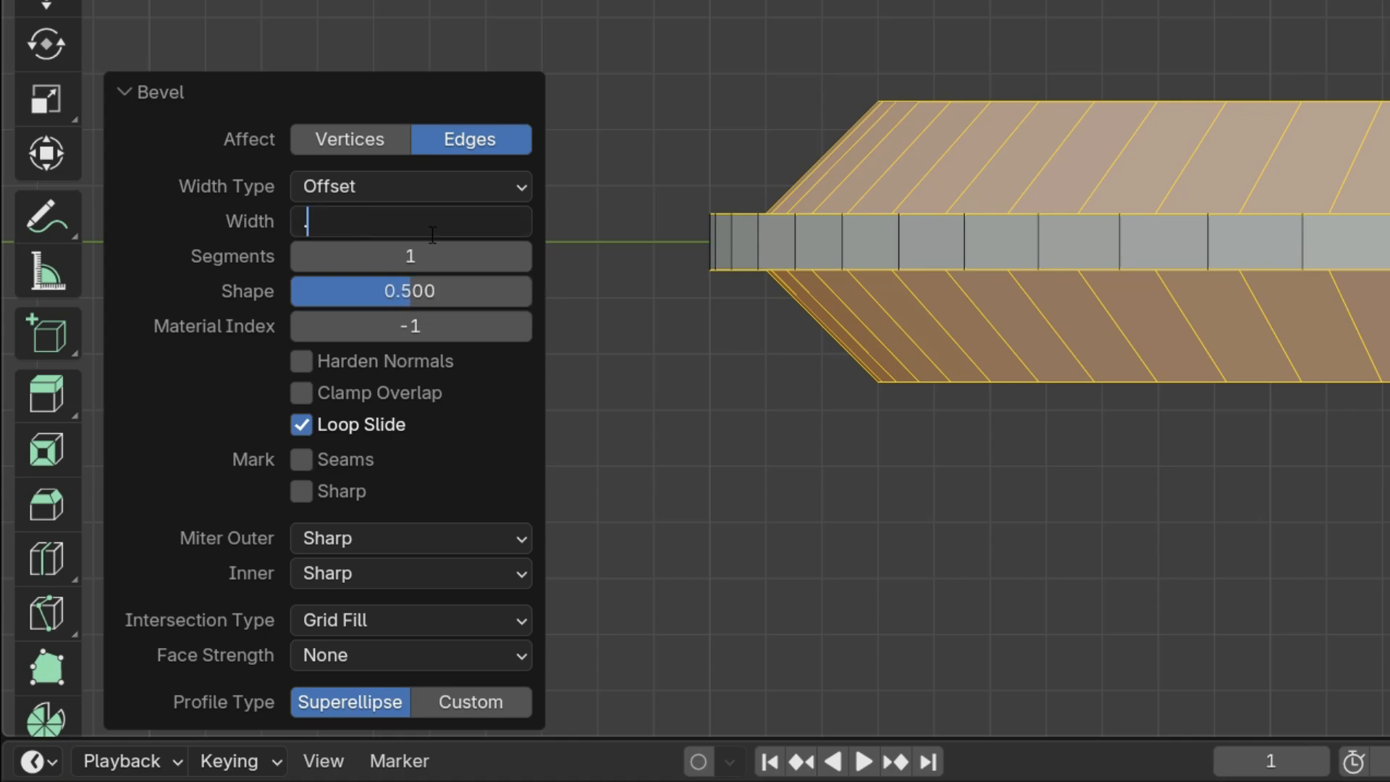
pyautogui.write('25')
pyautogui.press('Return')
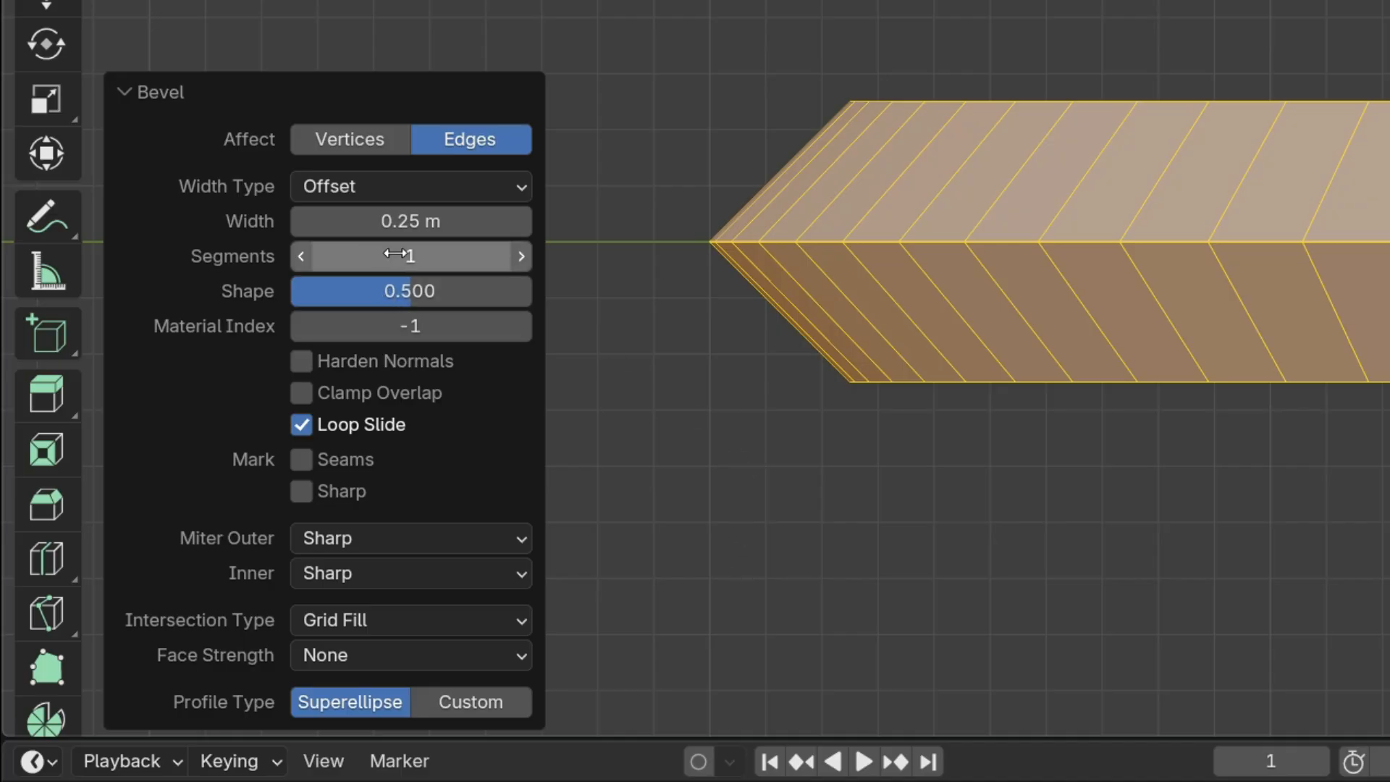
pyautogui.moveTo(410, 257); pyautogui.dragTo(447, 257)
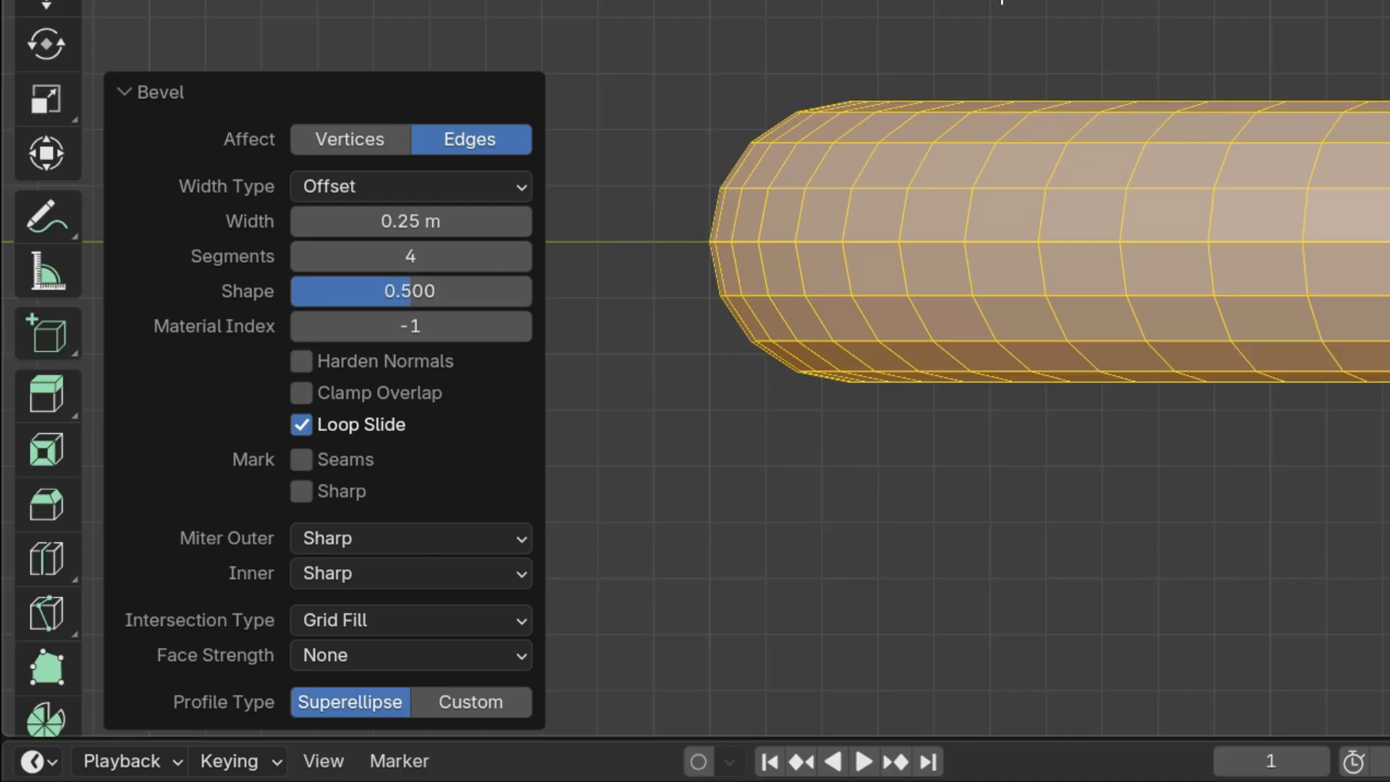
pyautogui.press('Tab')
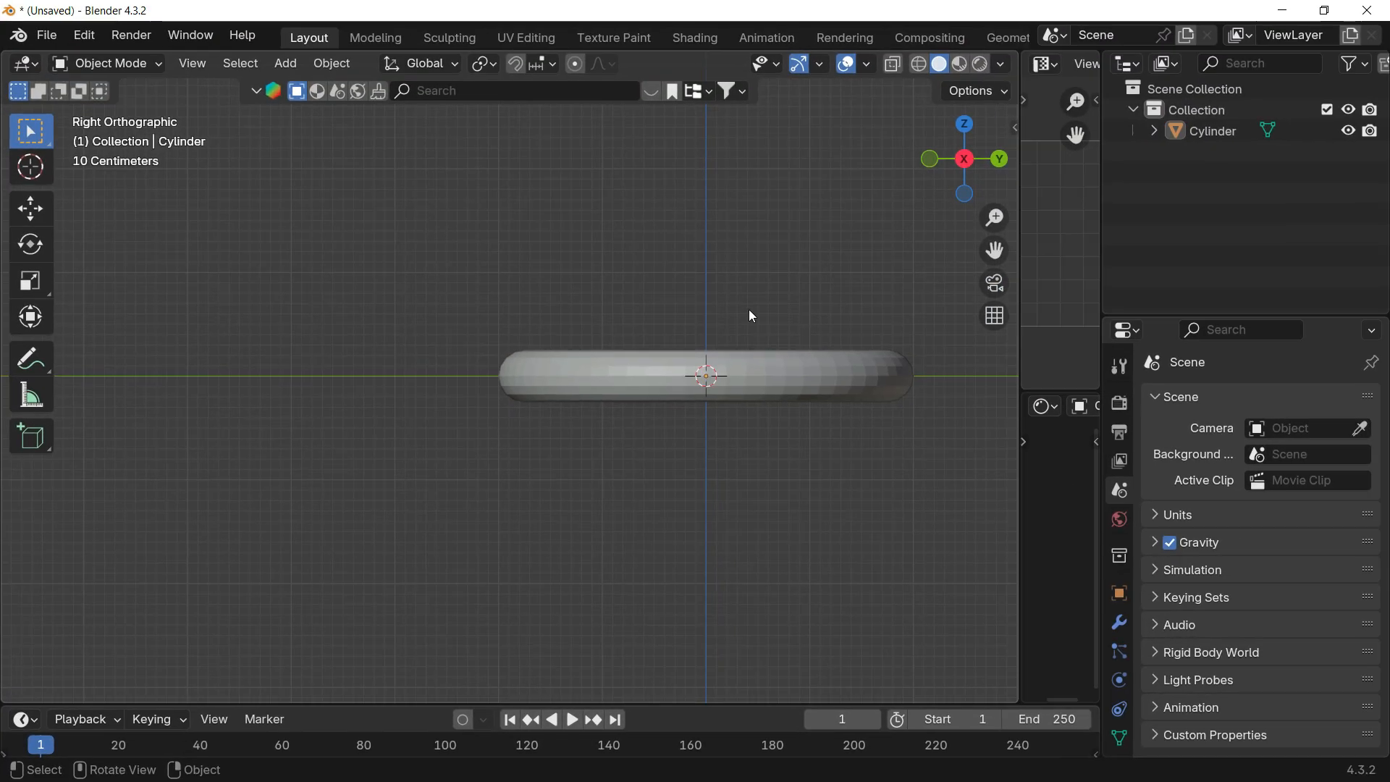
# - Select the rounded disc and move it -4 m along the global Y axis
pyautogui.moveTo(751, 317); pyautogui.dragTo(471, 337, button='middle')
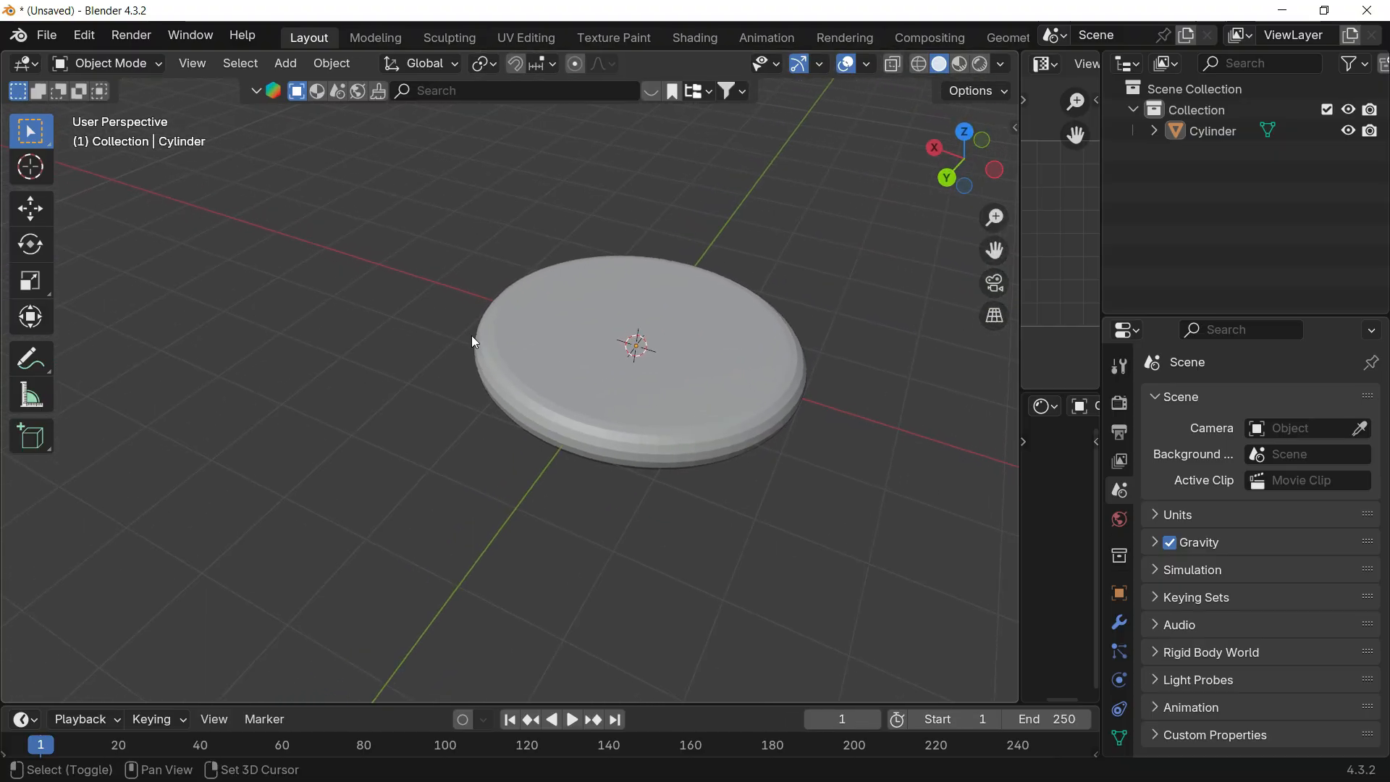
pyautogui.moveTo(442, 221); pyautogui.dragTo(561, 314, button='middle')
pyautogui.scroll(2, 565, 311)
pyautogui.scroll(-3, 563, 311)
pyautogui.click(567, 405)
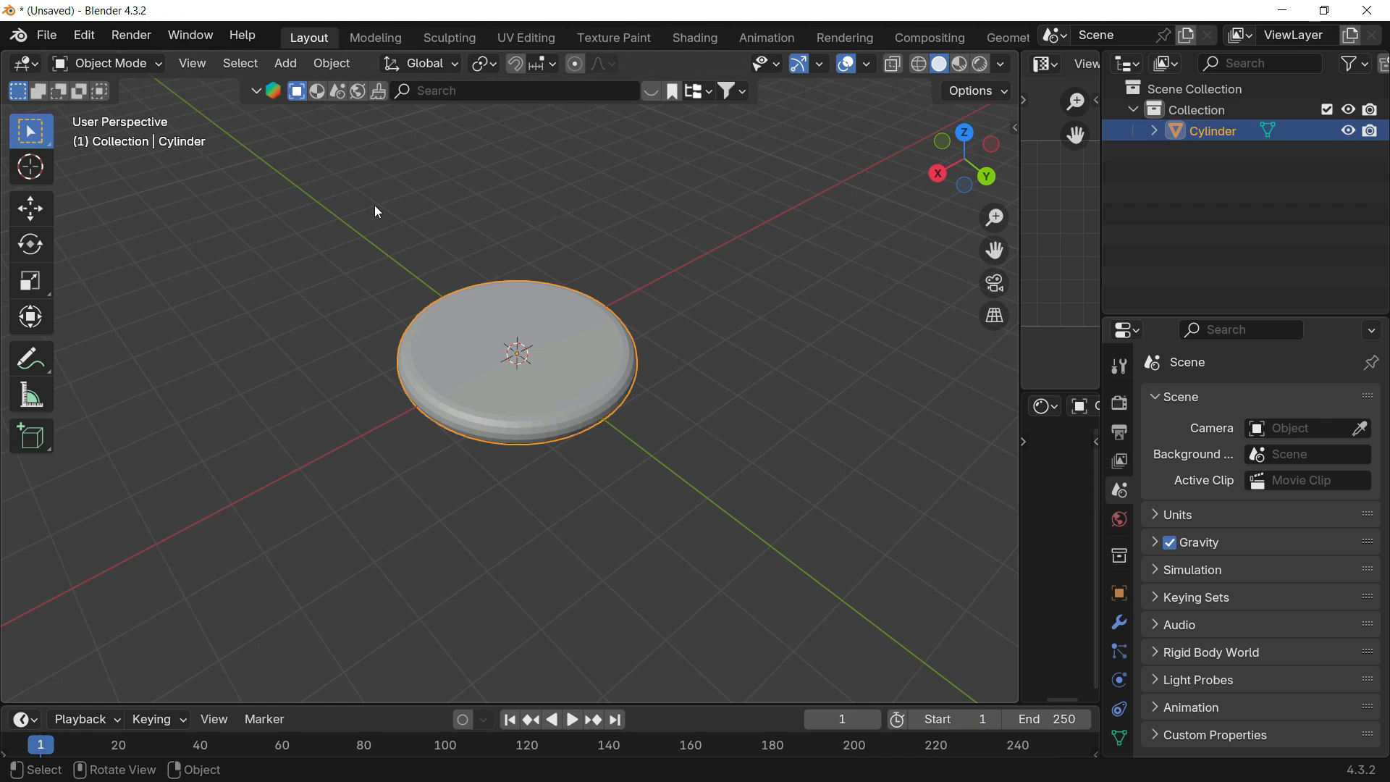
pyautogui.scroll(-1, 612, 358)
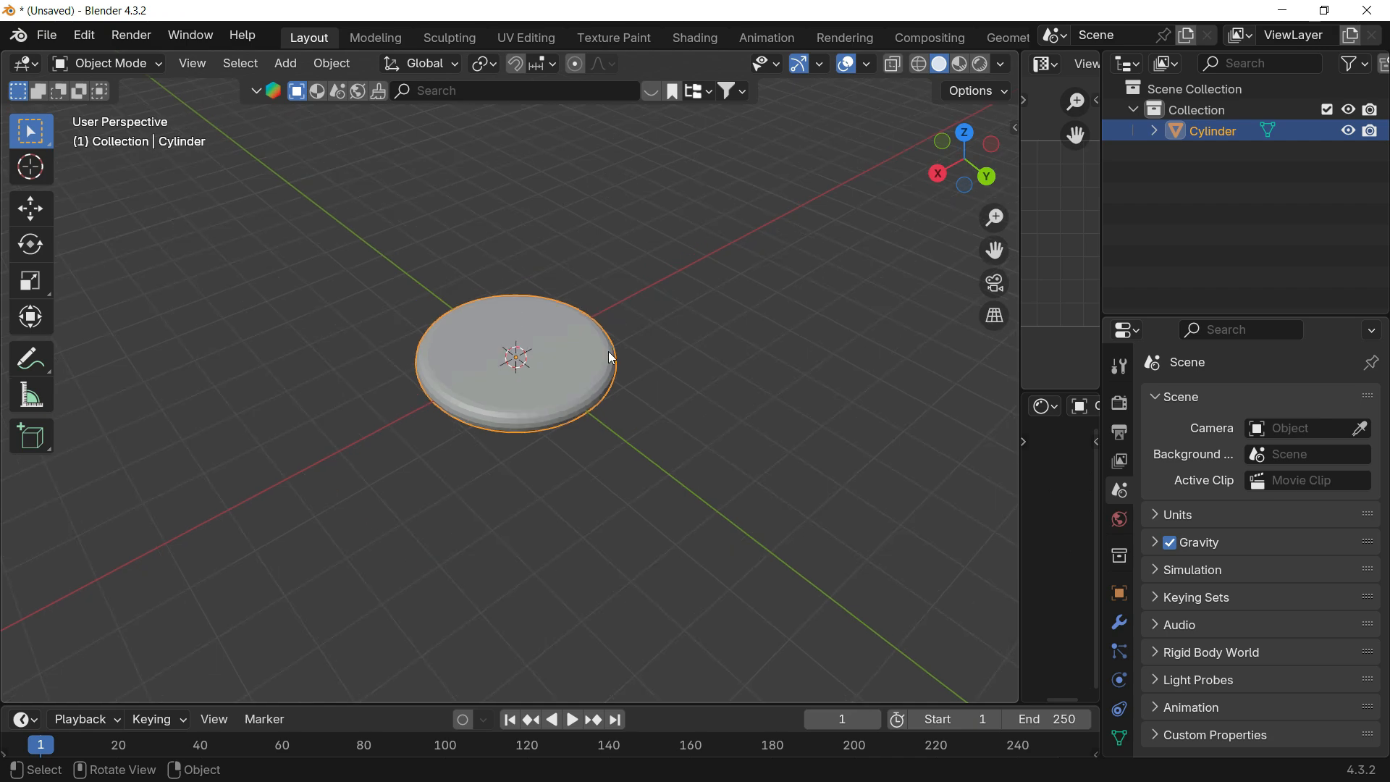
pyautogui.moveTo(664, 352); pyautogui.dragTo(667, 341, button='middle')
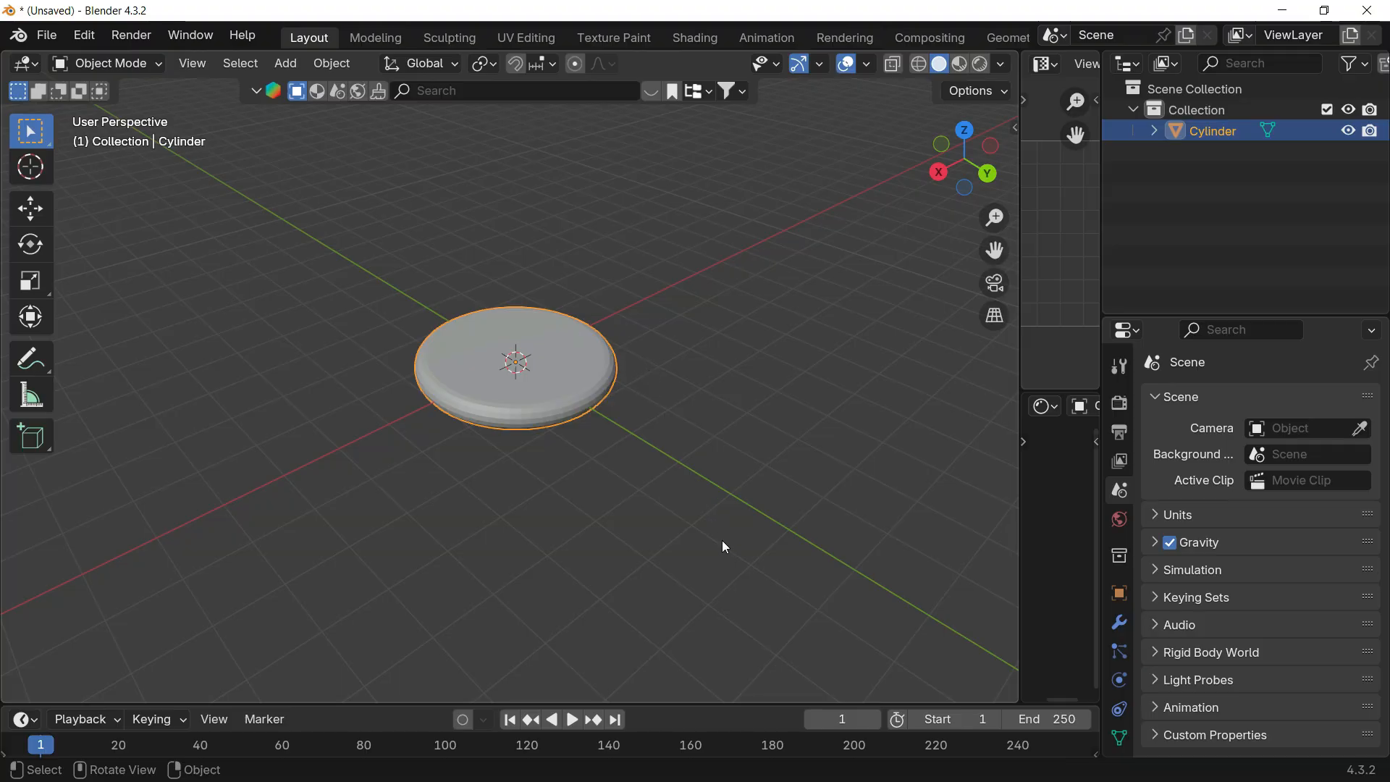
pyautogui.press('g')
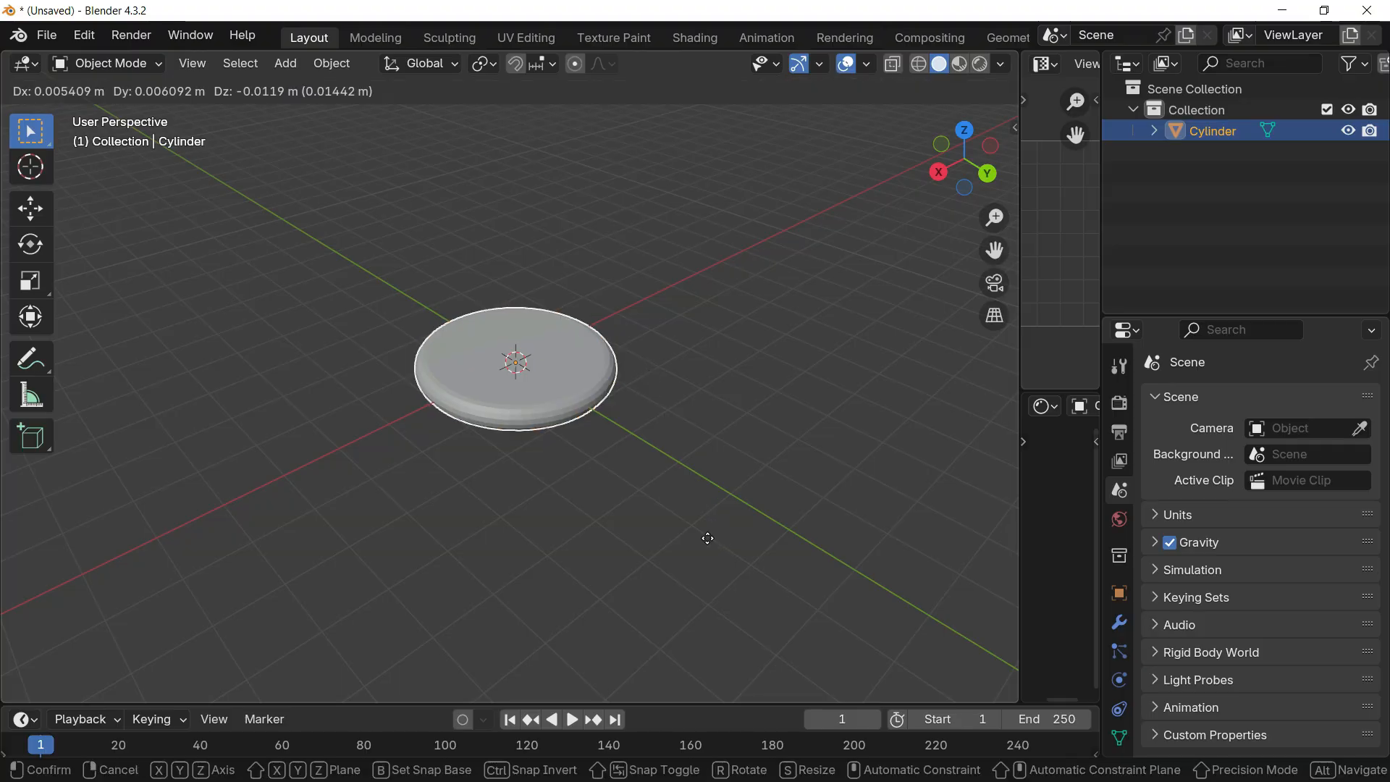
pyautogui.press('y')
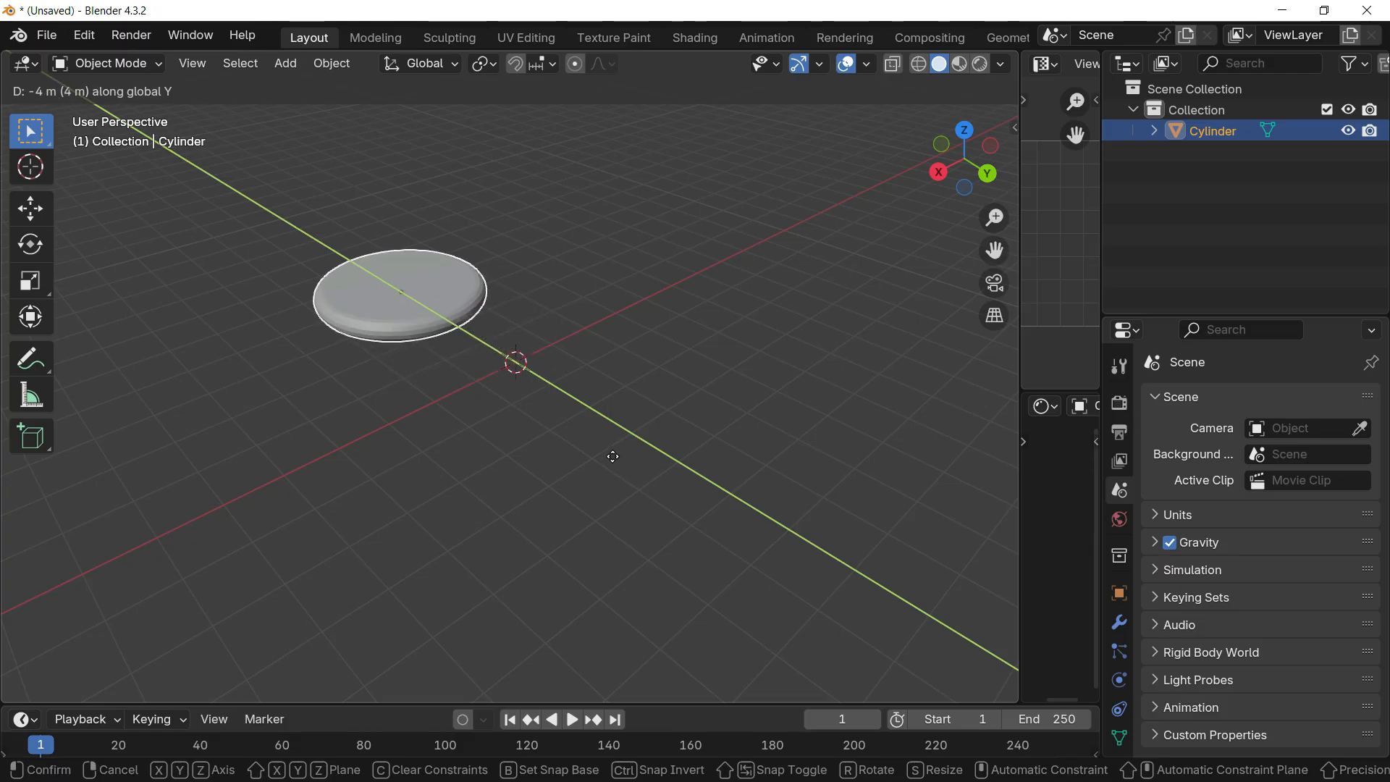
pyautogui.click(613, 456)
pyautogui.keyDown('shift'); pyautogui.moveTo(478, 343); pyautogui.dragTo(484, 349, button='middle'); pyautogui.keyUp('shift')
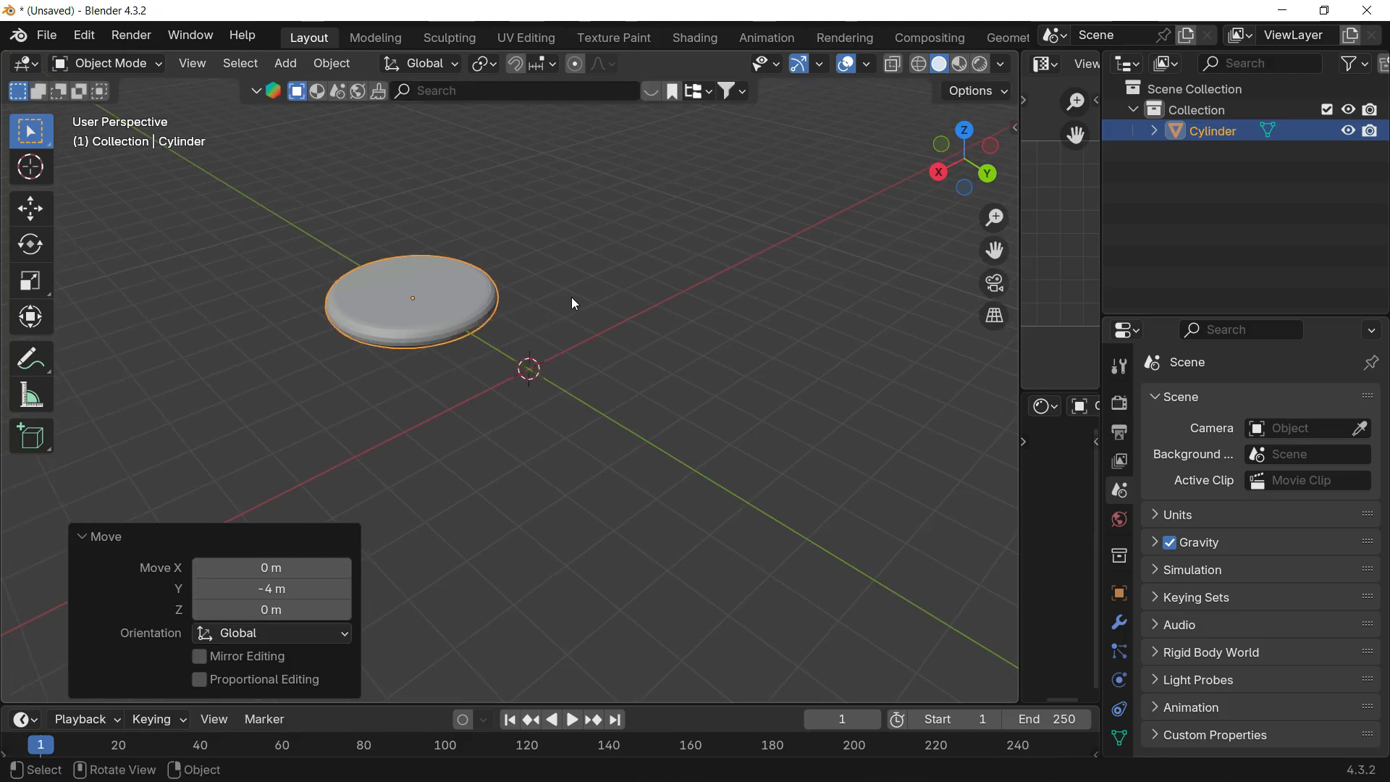
# - Spin the disc's mesh around the 3D cursor into a full ring from the current angled view and inspect it in Object Mode
pyautogui.press('Tab')
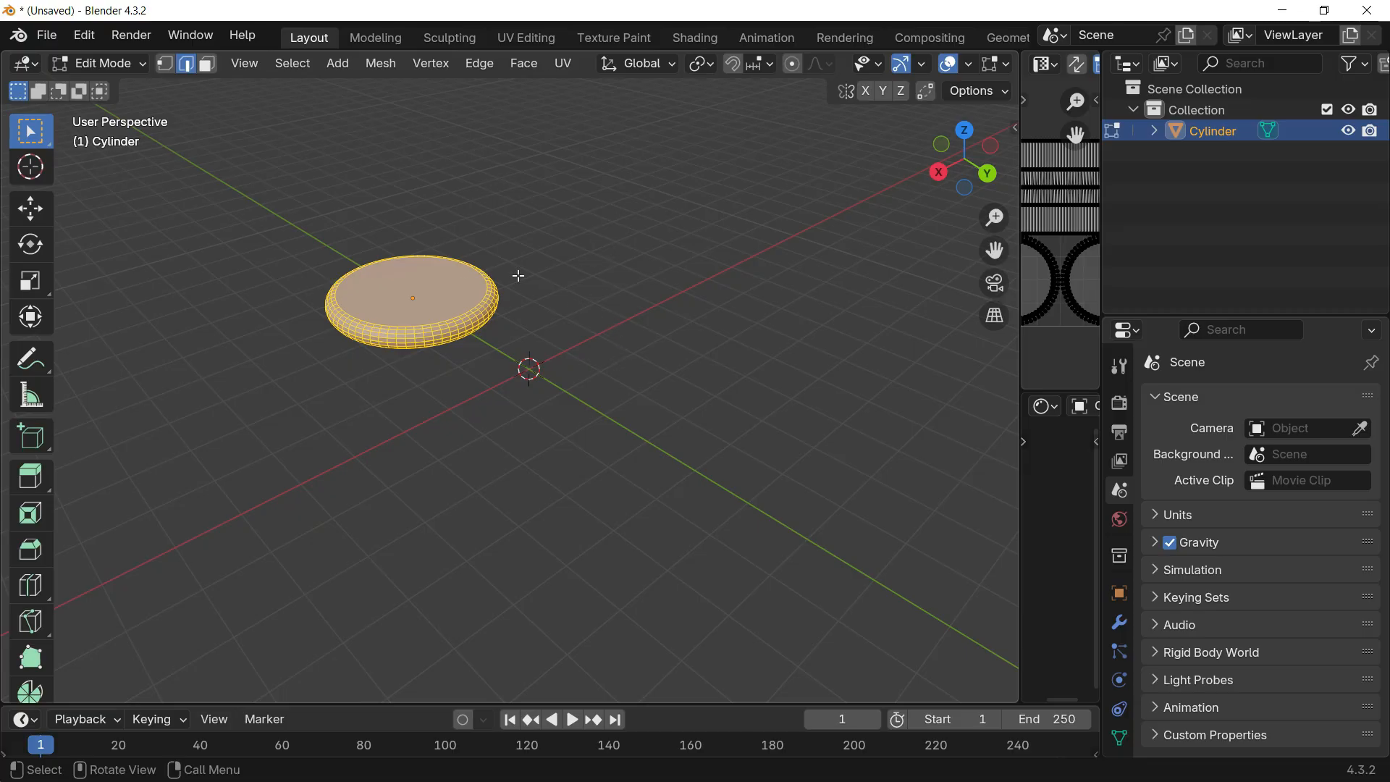
pyautogui.moveTo(532, 290); pyautogui.dragTo(543, 303, button='middle')
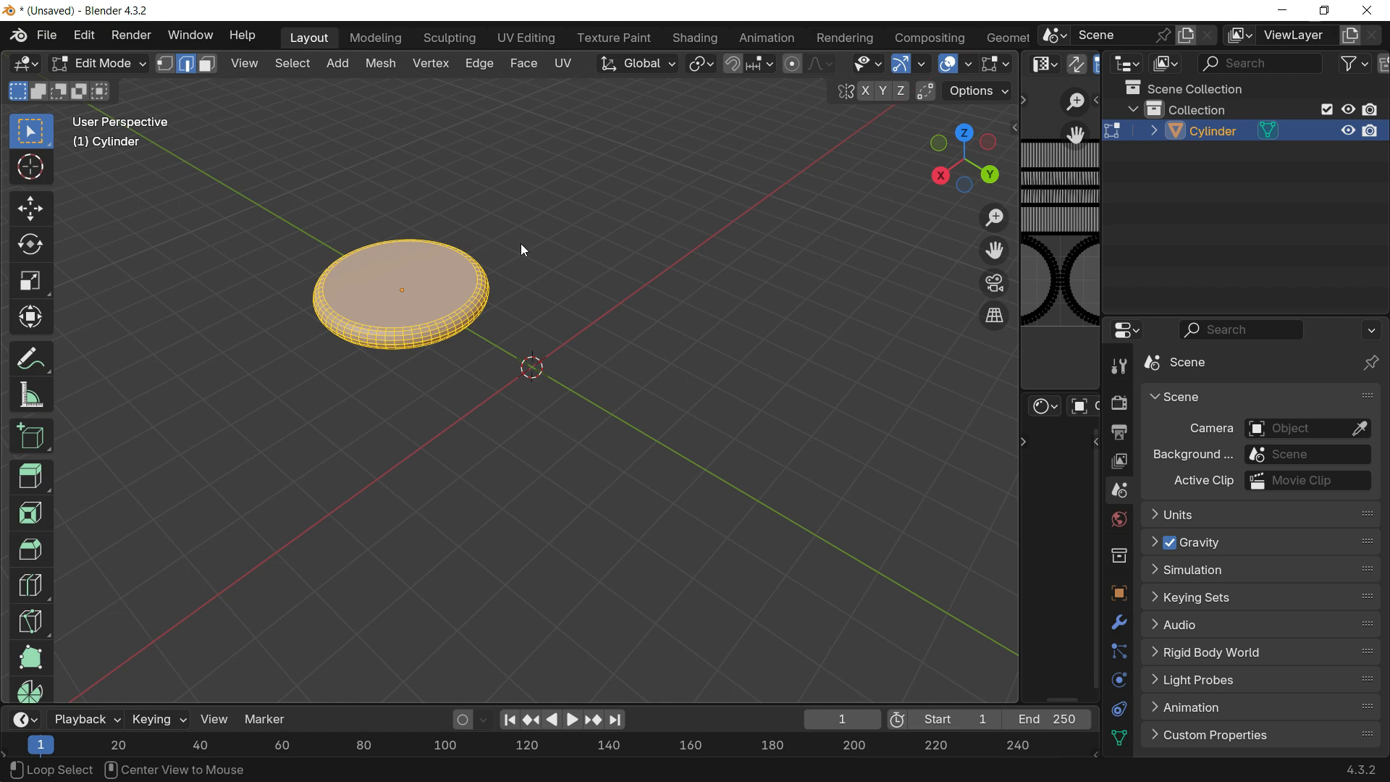
pyautogui.press('Tab')
pyautogui.moveTo(703, 310)
pyautogui.mouseDown(button='middle')
pyautogui.moveTo(692, 293)
pyautogui.moveTo(721, 281)
pyautogui.moveTo(744, 242)
pyautogui.moveTo(693, 307)
pyautogui.mouseUp(button='middle')
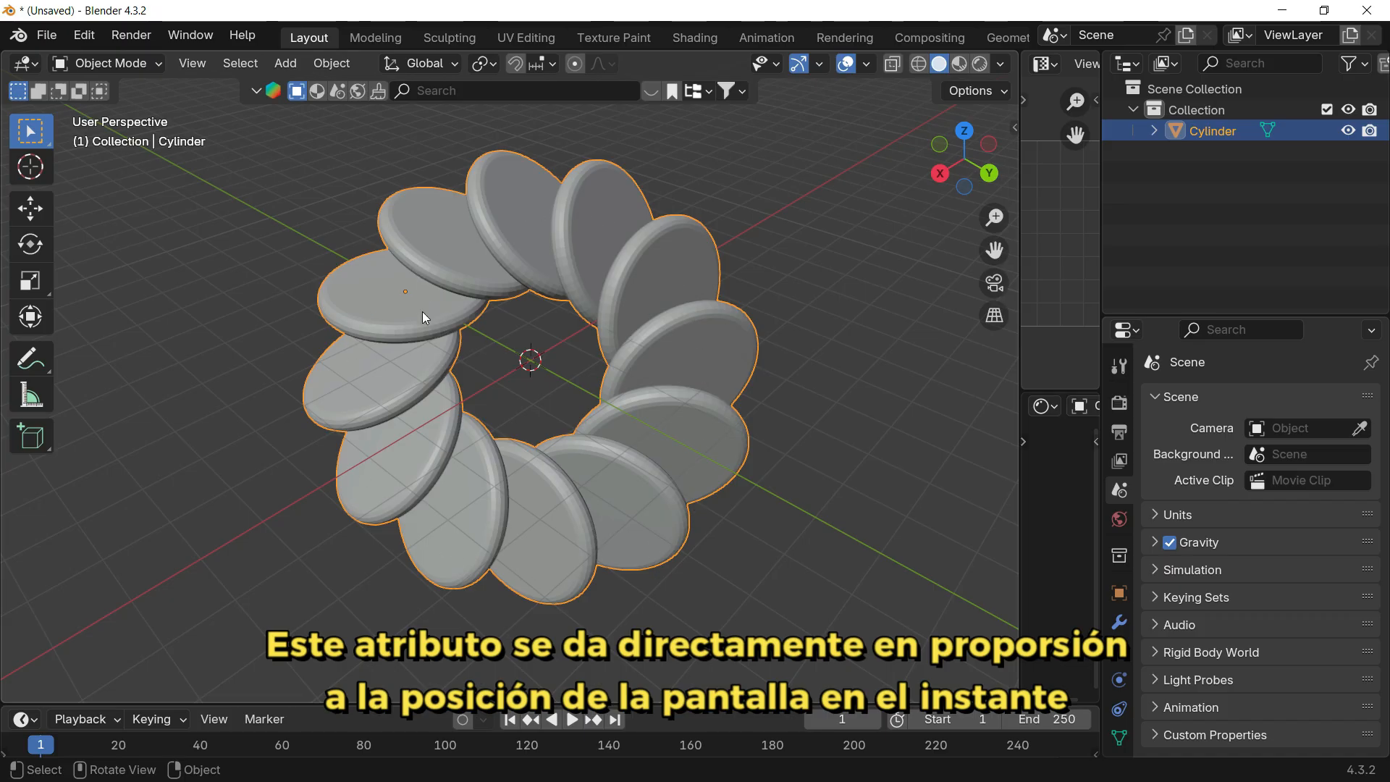
pyautogui.press('r')
pyautogui.press('Escape')
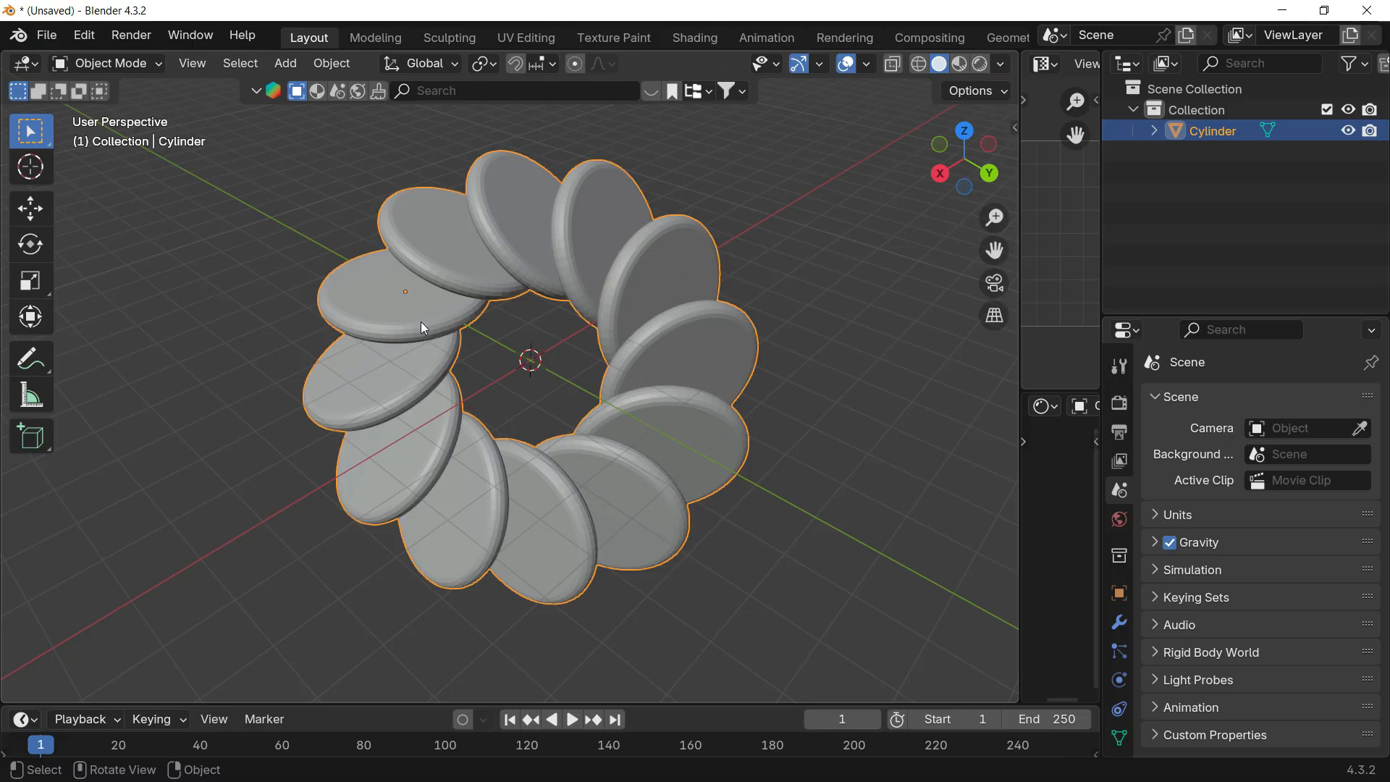
pyautogui.moveTo(684, 398)
pyautogui.mouseDown(button='middle')
pyautogui.moveTo(659, 373)
pyautogui.moveTo(724, 382)
pyautogui.moveTo(663, 413)
pyautogui.moveTo(731, 409)
pyautogui.moveTo(677, 387)
pyautogui.moveTo(702, 416)
pyautogui.moveTo(745, 367)
pyautogui.moveTo(857, 298)
pyautogui.moveTo(664, 406)
pyautogui.moveTo(699, 418)
pyautogui.mouseUp(button='middle')
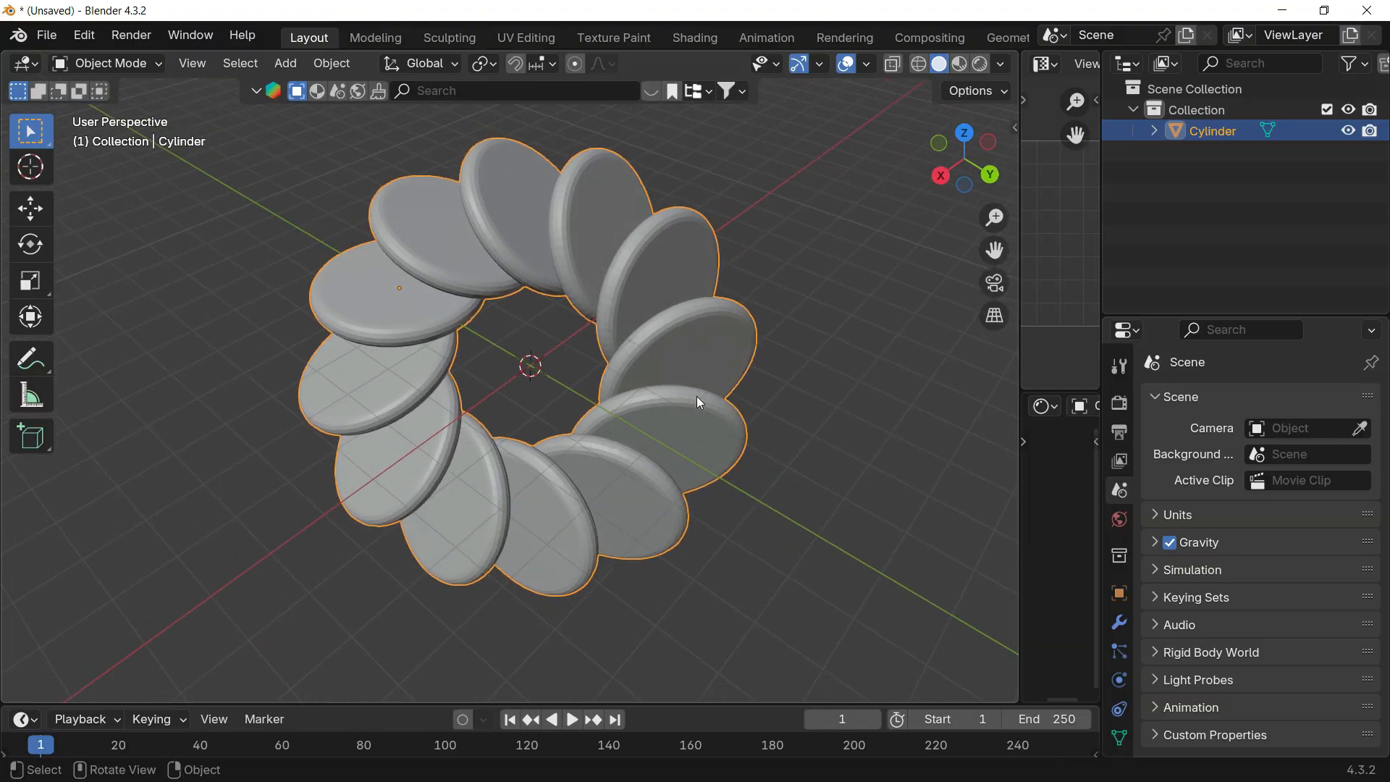
pyautogui.scroll(-2, 564, 367)
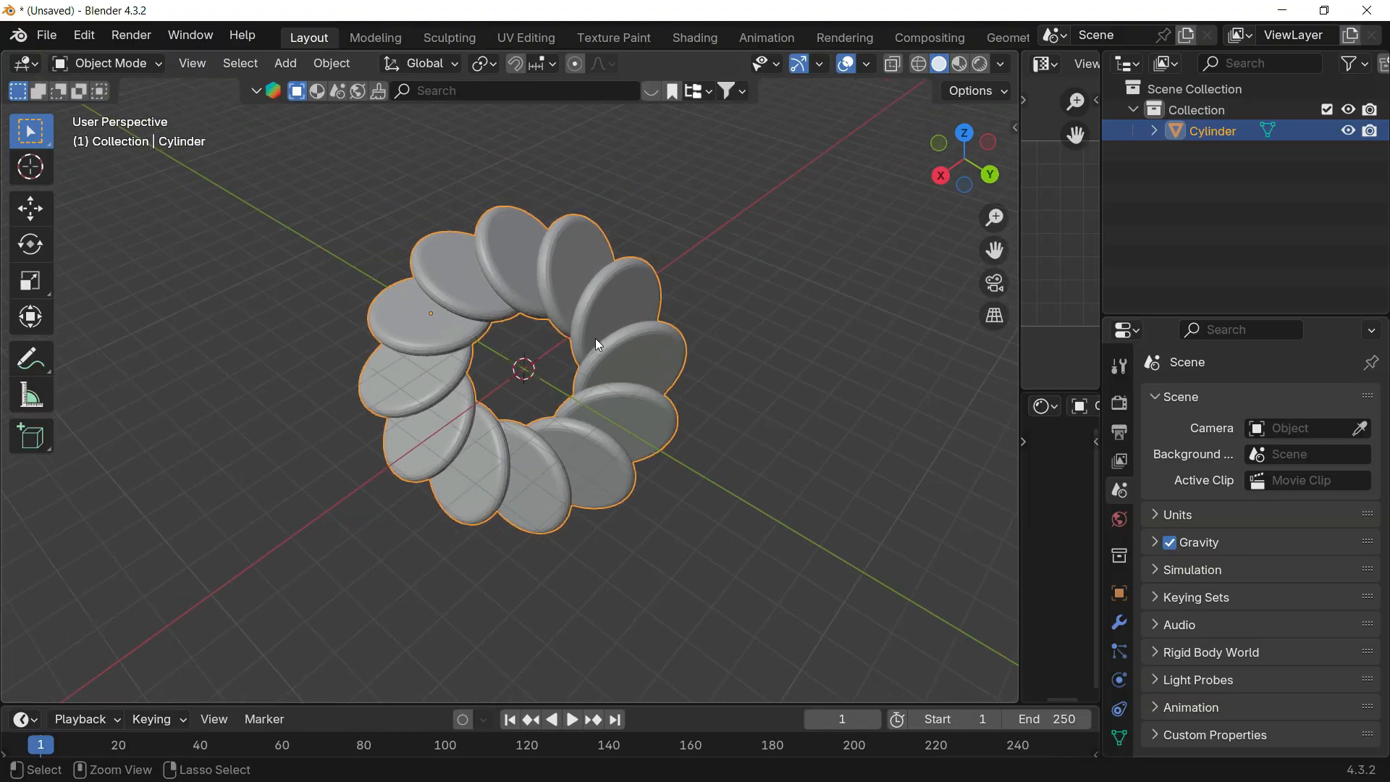
# - Spin the original disc from a different viewing angle with 12 steps over 360° and inspect the ring in Object Mode
pyautogui.press('Tab')
pyautogui.moveTo(594, 286); pyautogui.dragTo(677, 352, button='middle')
pyautogui.hotkey('alt', 'e')
pyautogui.press('s')
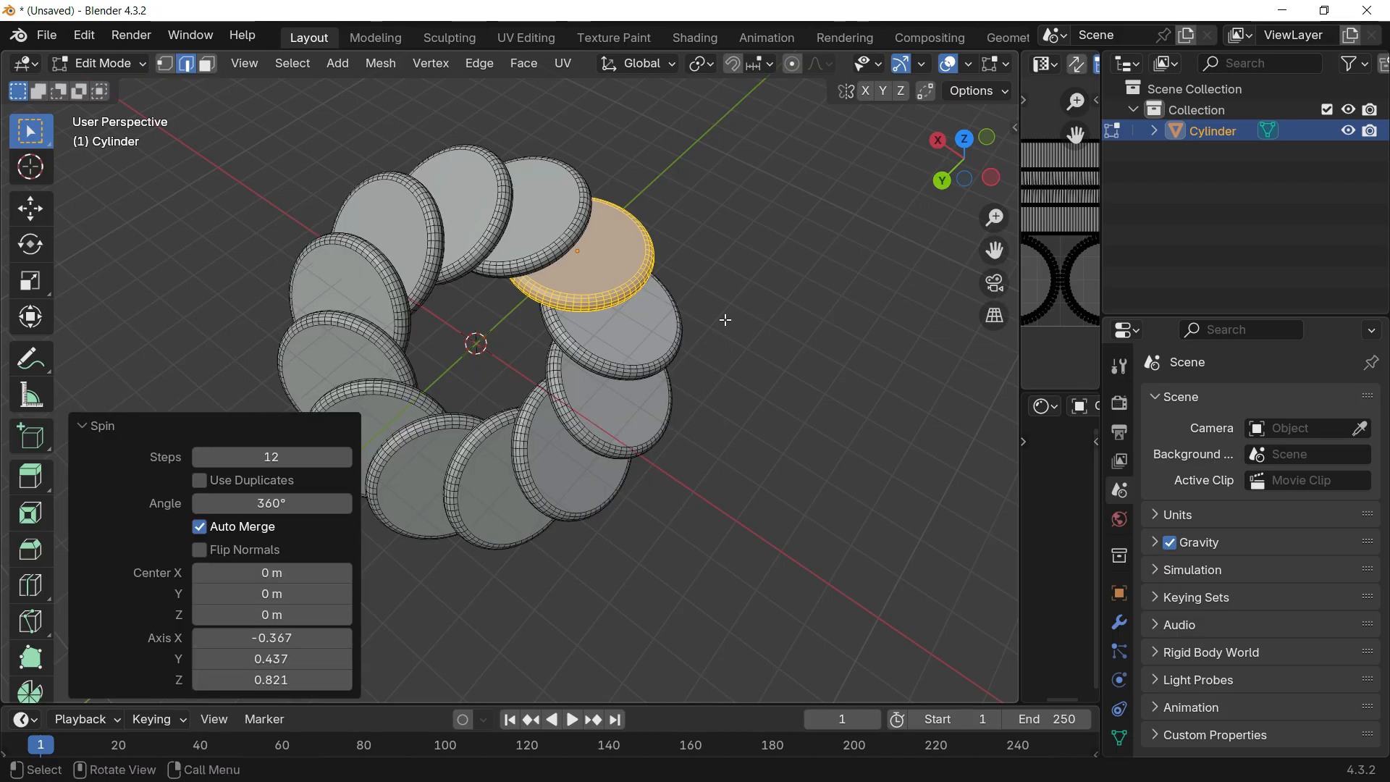
pyautogui.press('Tab')
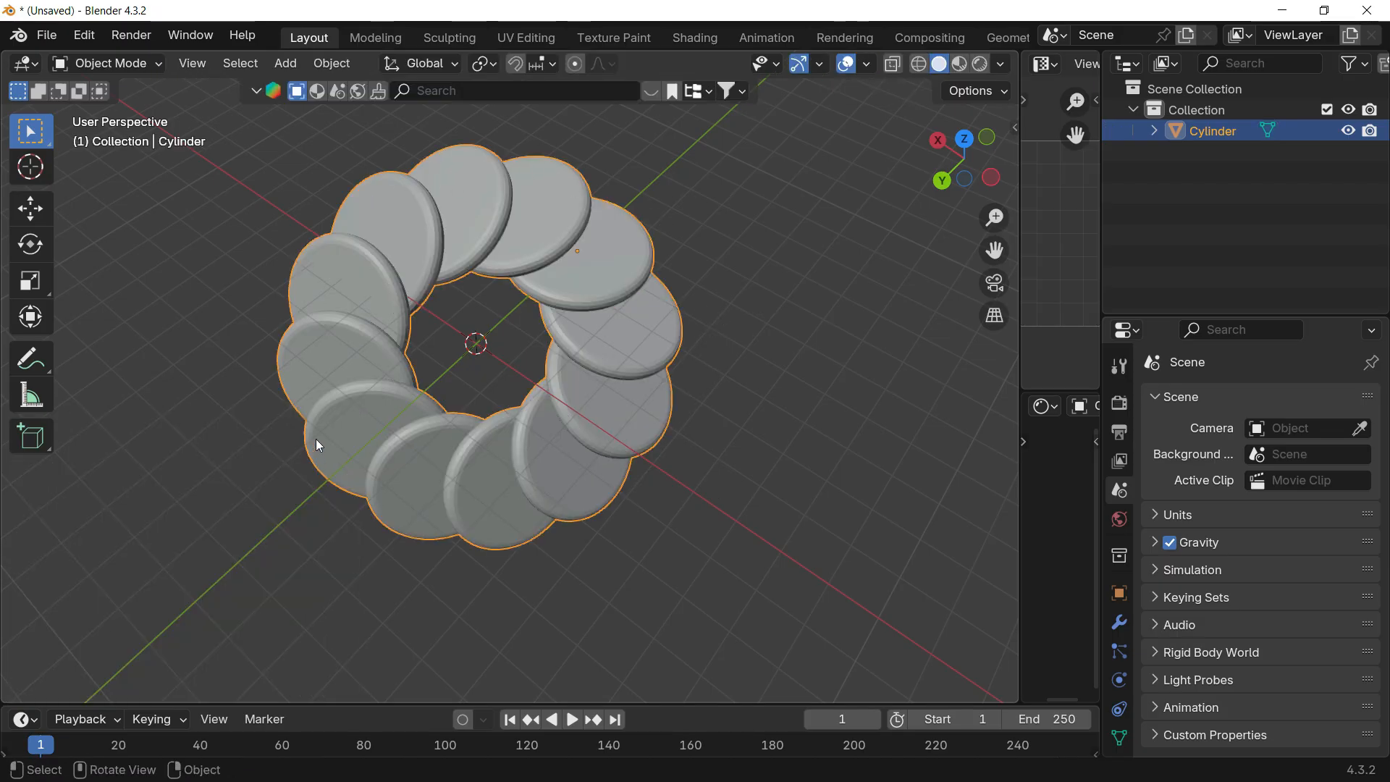
pyautogui.keyDown('shift'); pyautogui.moveTo(745, 397); pyautogui.dragTo(785, 413, button='middle'); pyautogui.keyUp('shift')
pyautogui.moveTo(553, 480); pyautogui.dragTo(802, 197, button='middle')
pyautogui.moveTo(510, 175); pyautogui.dragTo(433, 351, button='middle')
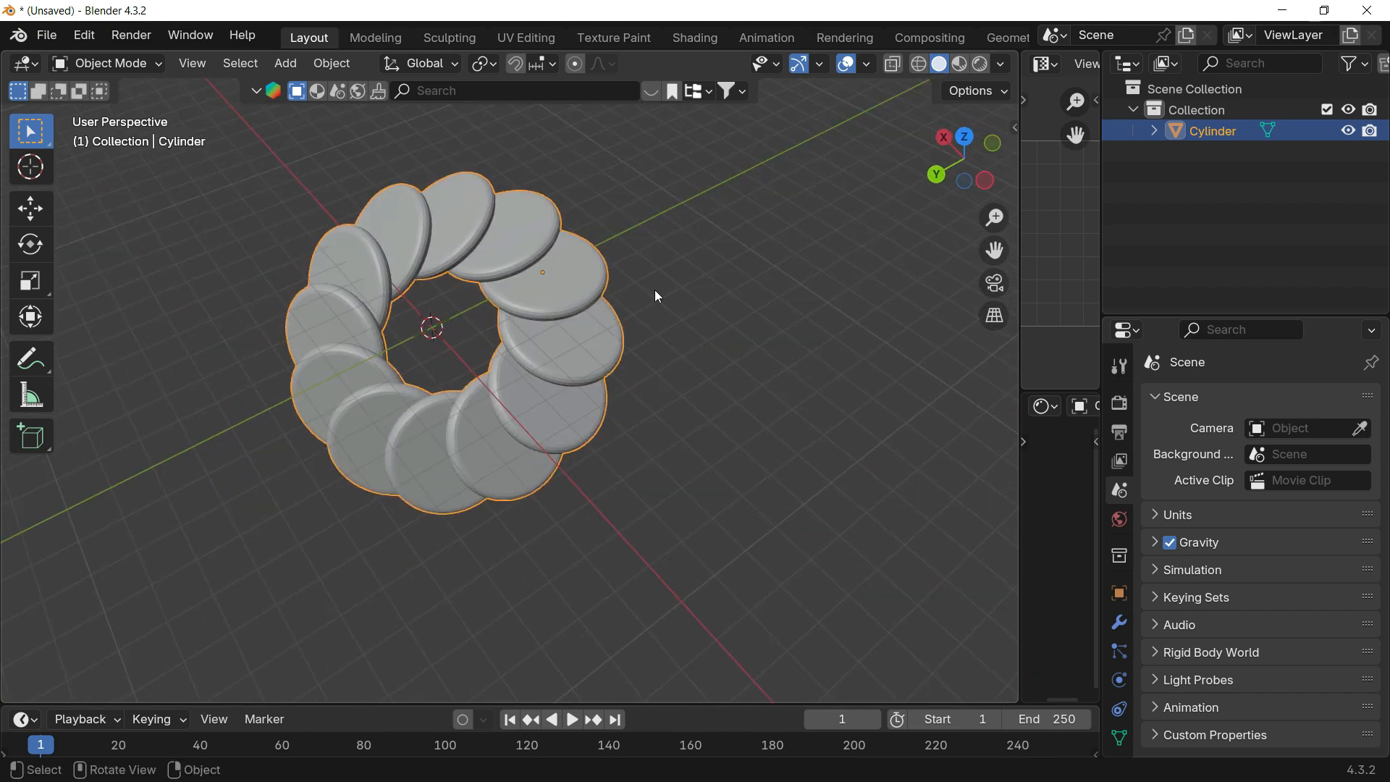
# - Go back to the single disc in Edit Mode and examine it straight along the Z axis and from an oblique angle
pyautogui.press('Tab')
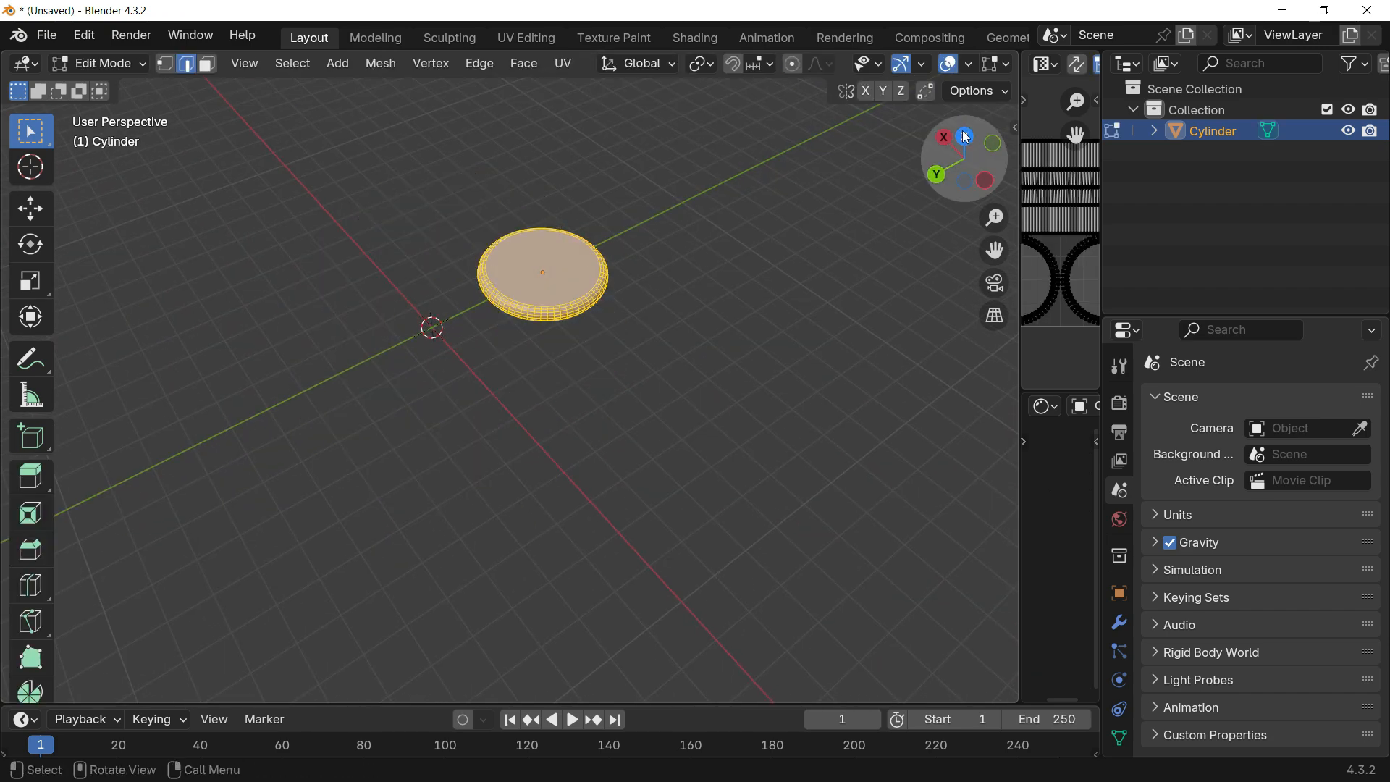
pyautogui.click(965, 137)
pyautogui.click(968, 161)
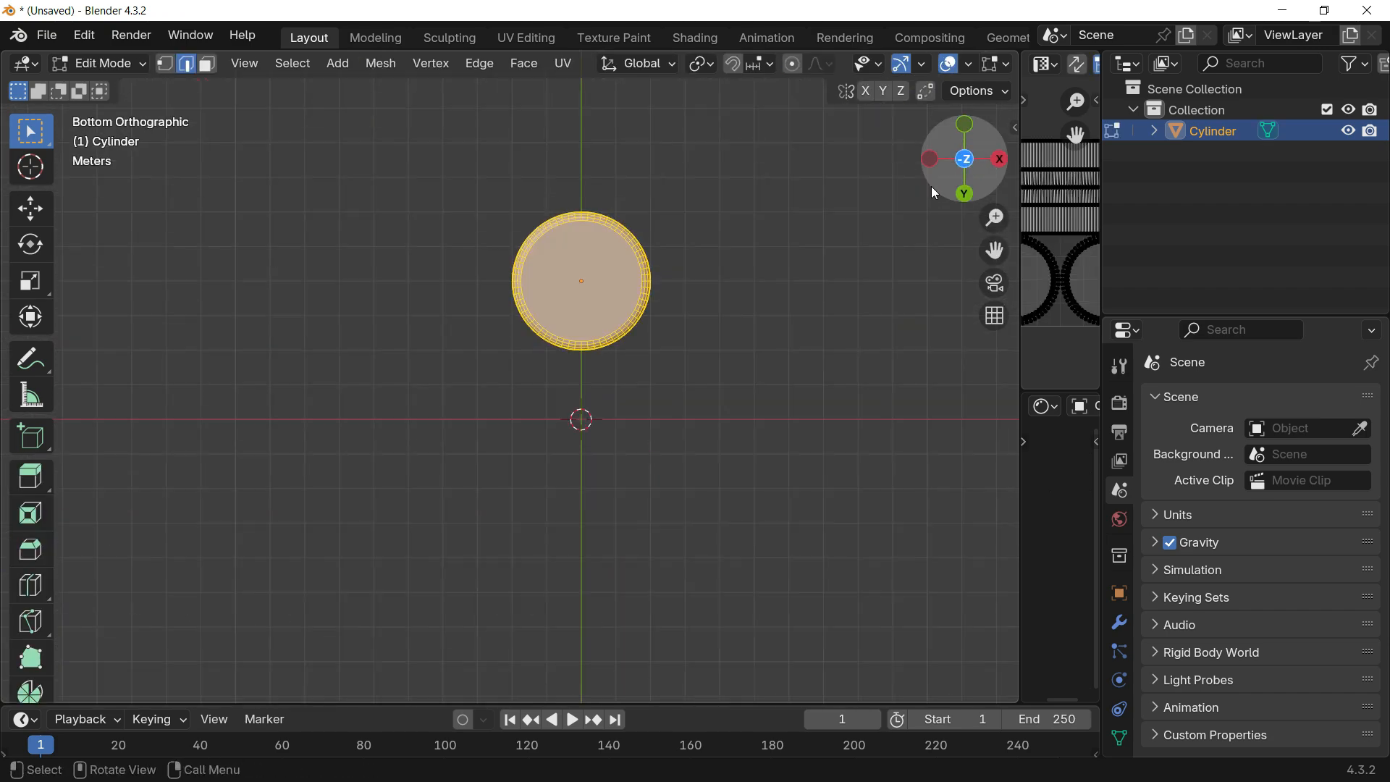
pyautogui.click(963, 160)
pyautogui.moveTo(607, 339); pyautogui.dragTo(890, 161, button='middle')
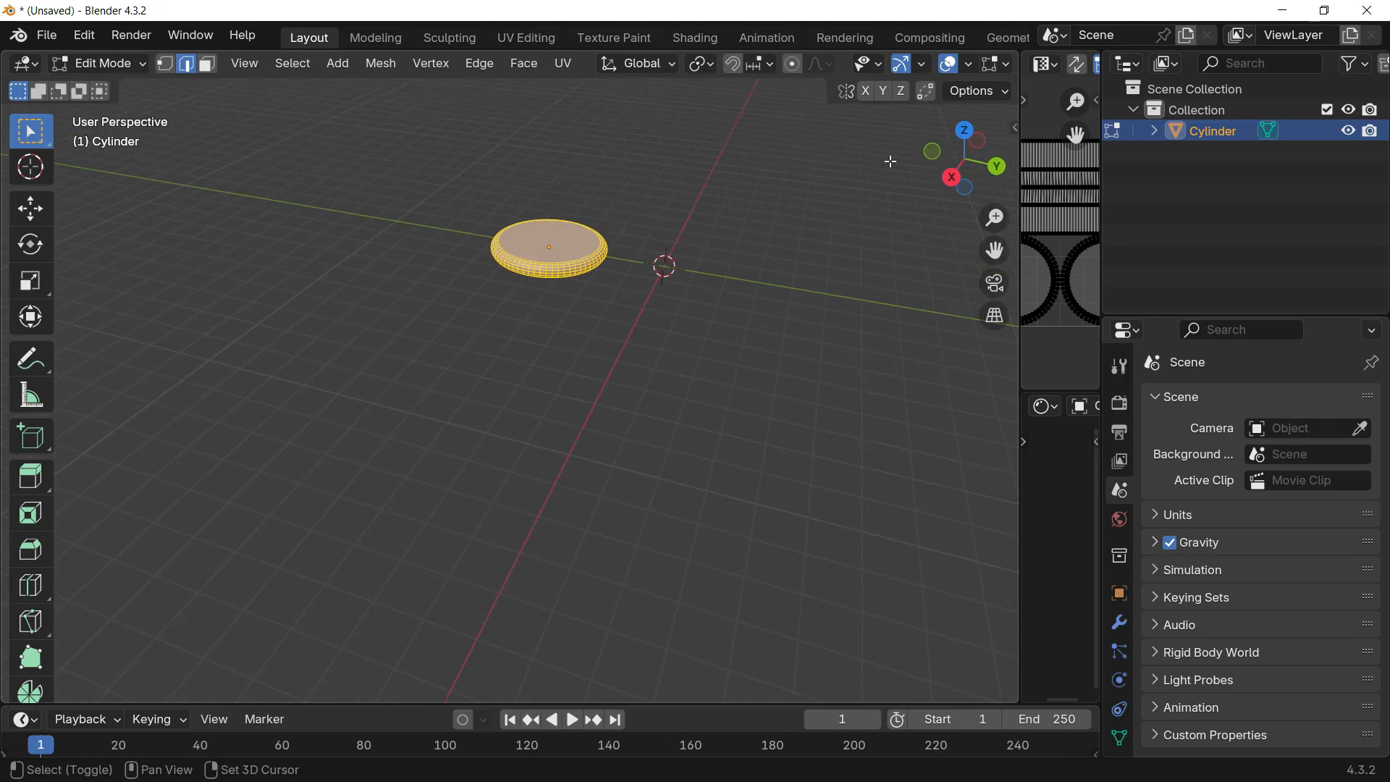
# - Return the disc to Object Mode in top view and rotate it 90° about the global Y axis
pyautogui.click(964, 132)
pyautogui.moveTo(653, 298); pyautogui.dragTo(826, 407, button='middle')
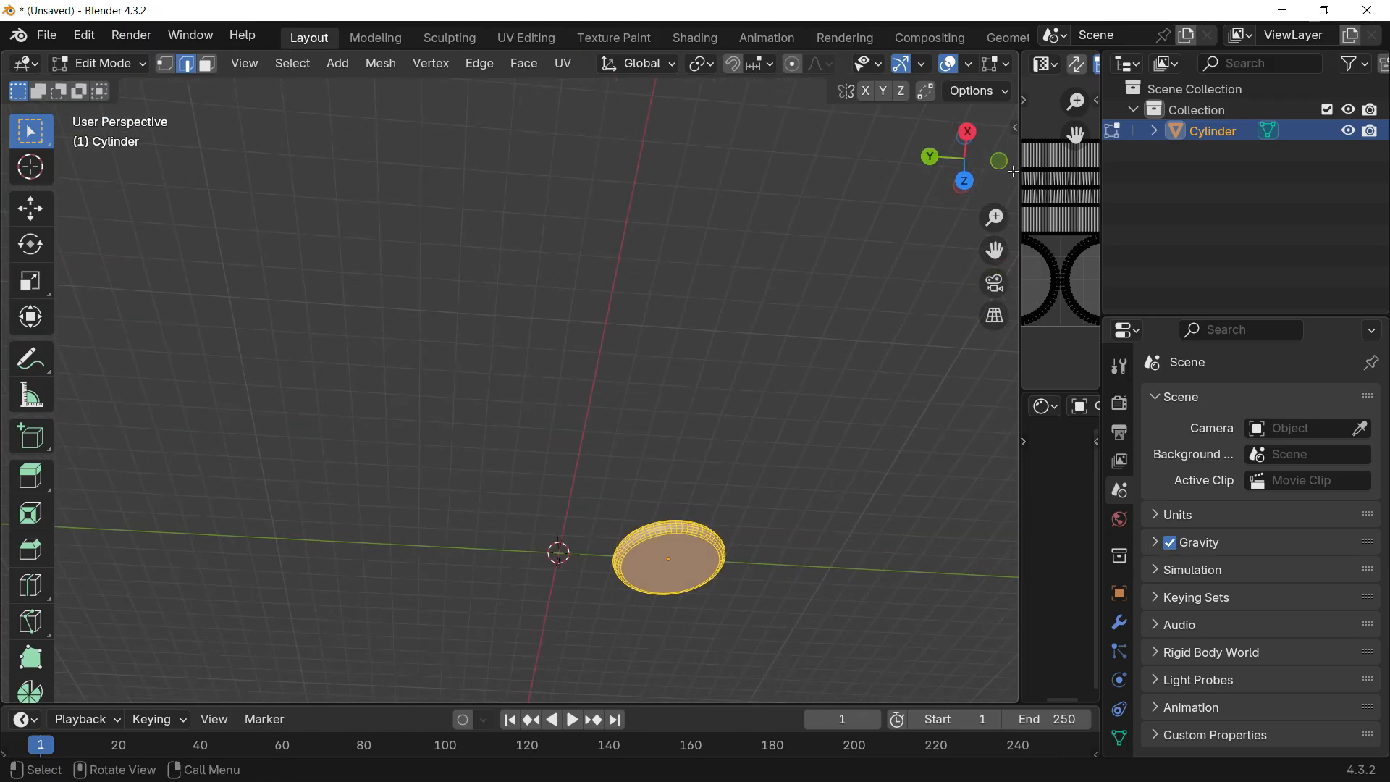
pyautogui.click(964, 181)
pyautogui.keyDown('shift'); pyautogui.moveTo(559, 360); pyautogui.dragTo(754, 350, button='middle'); pyautogui.keyUp('shift')
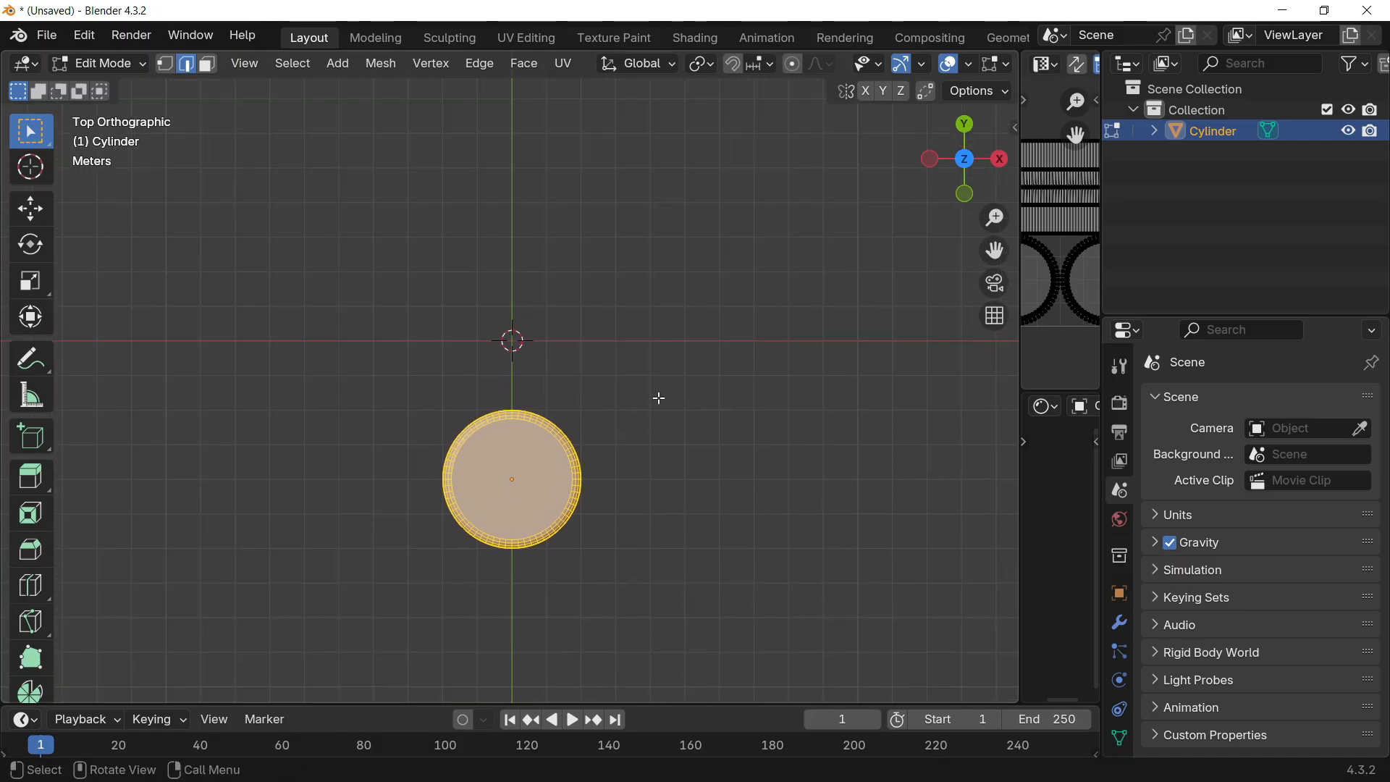
pyautogui.press('Tab')
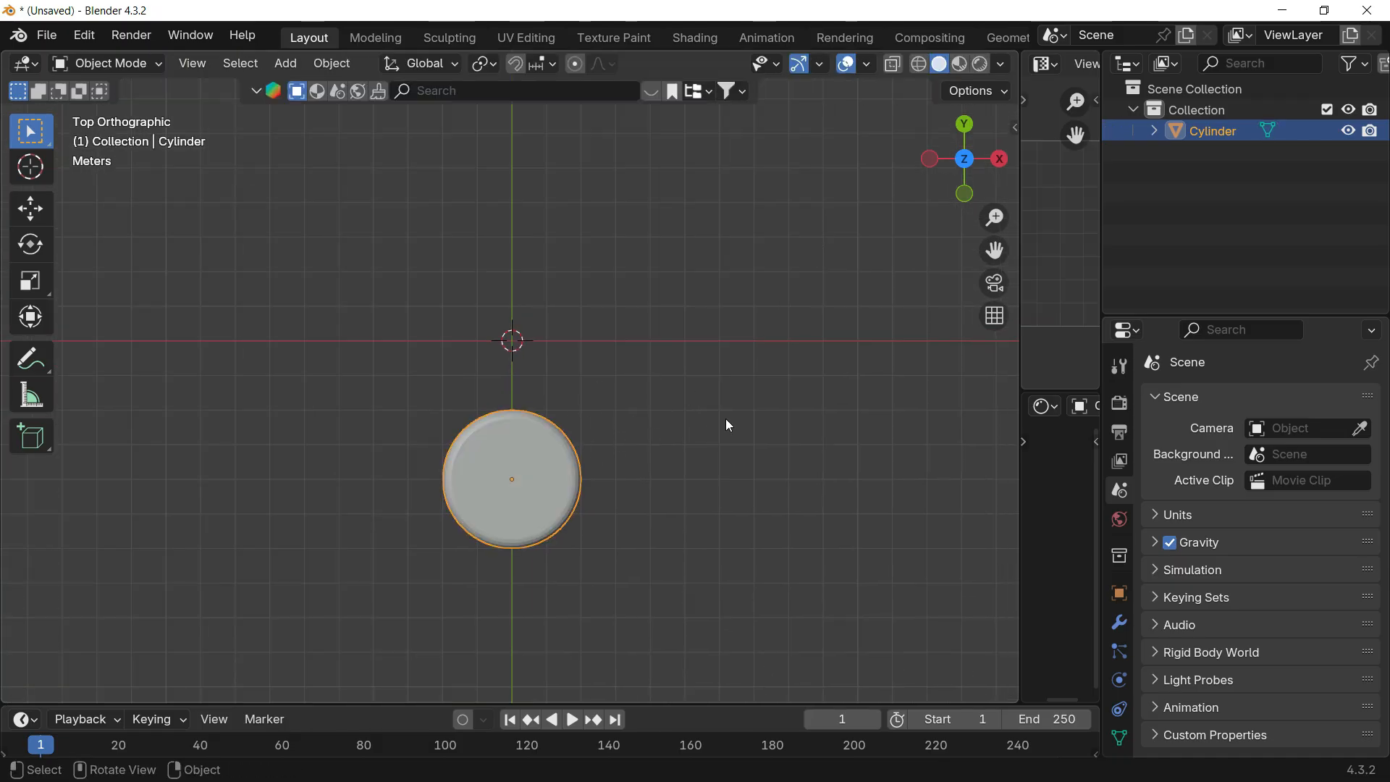
pyautogui.press('r')
pyautogui.press('x')
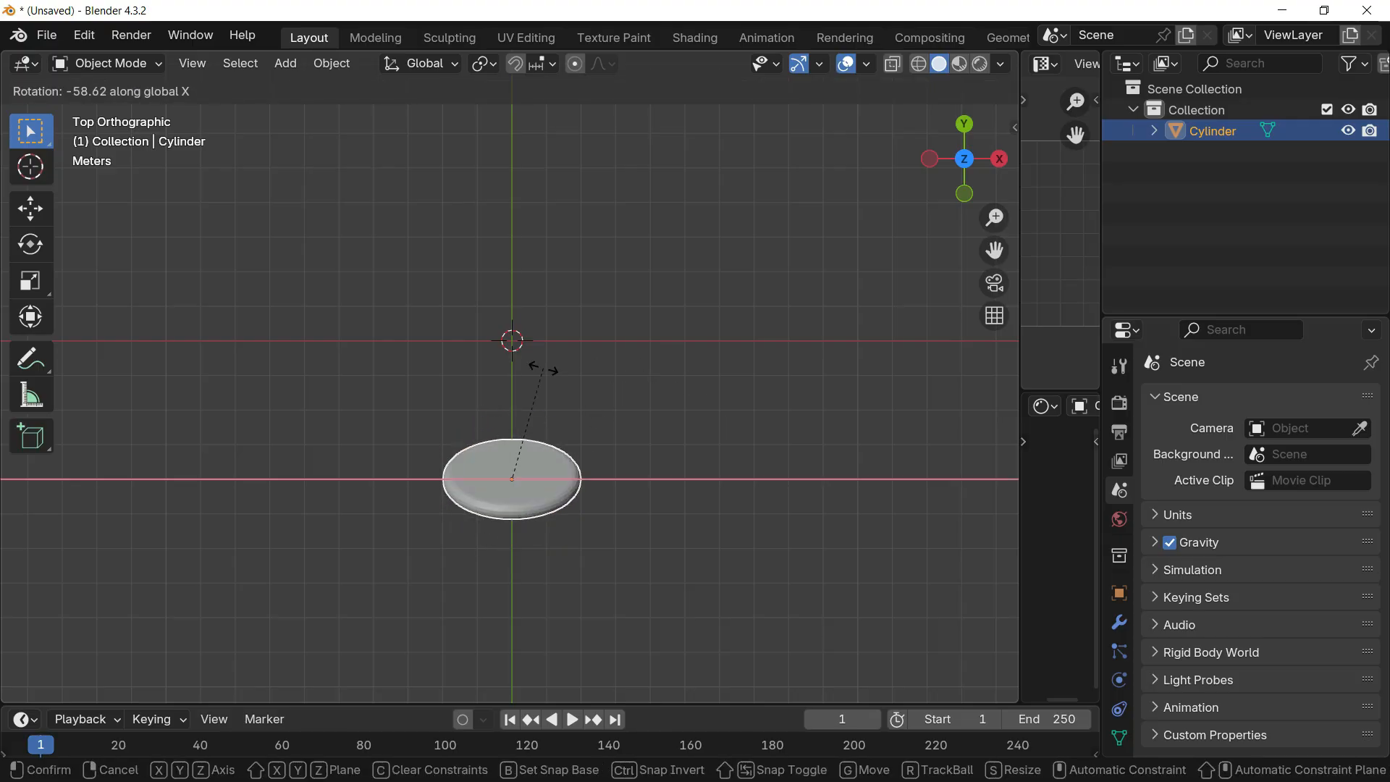
pyautogui.write('y')
pyautogui.write('90')
pyautogui.press('Return')
pyautogui.click(553, 424)
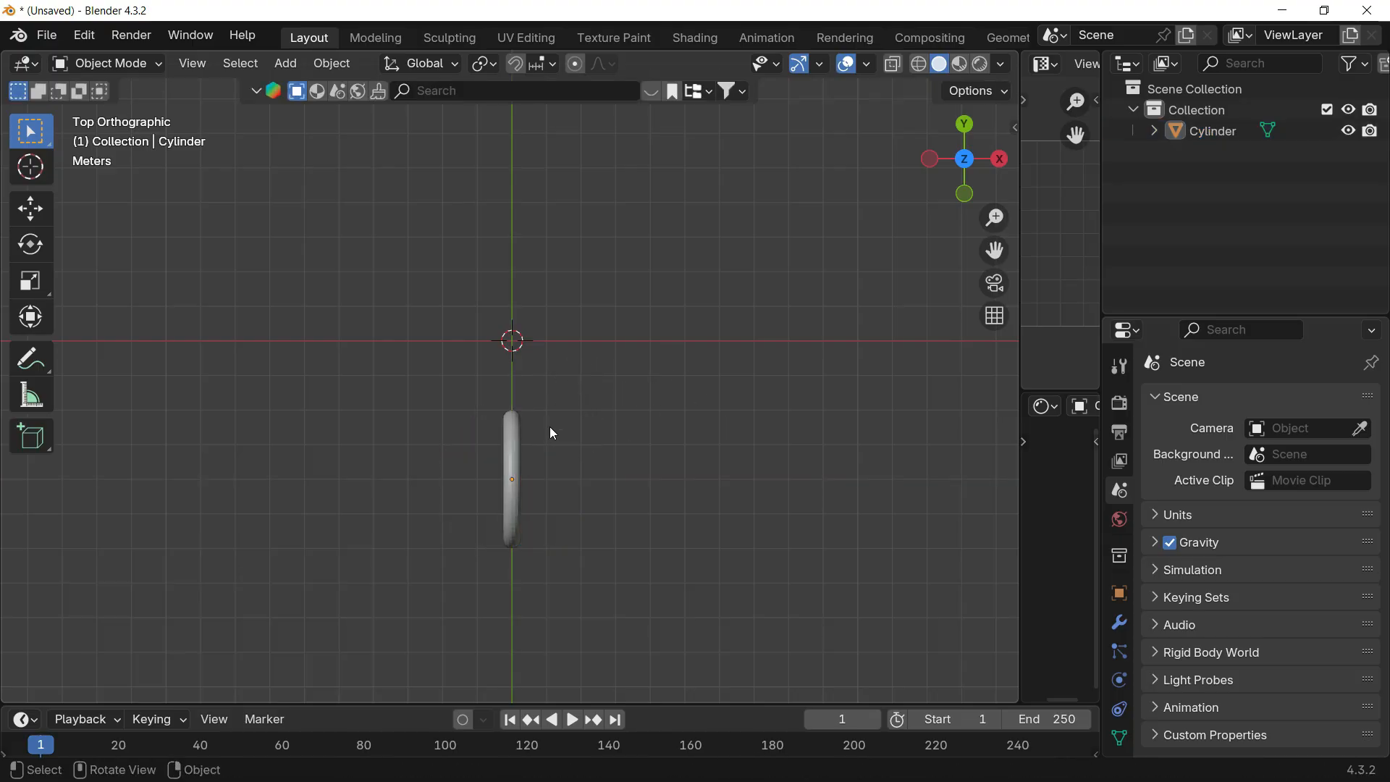
# - Spin the upright disc's mesh around the 3D cursor from top view with 12 steps over 360° and inspect the ring in Object Mode
pyautogui.click(518, 441)
pyautogui.press('Tab')
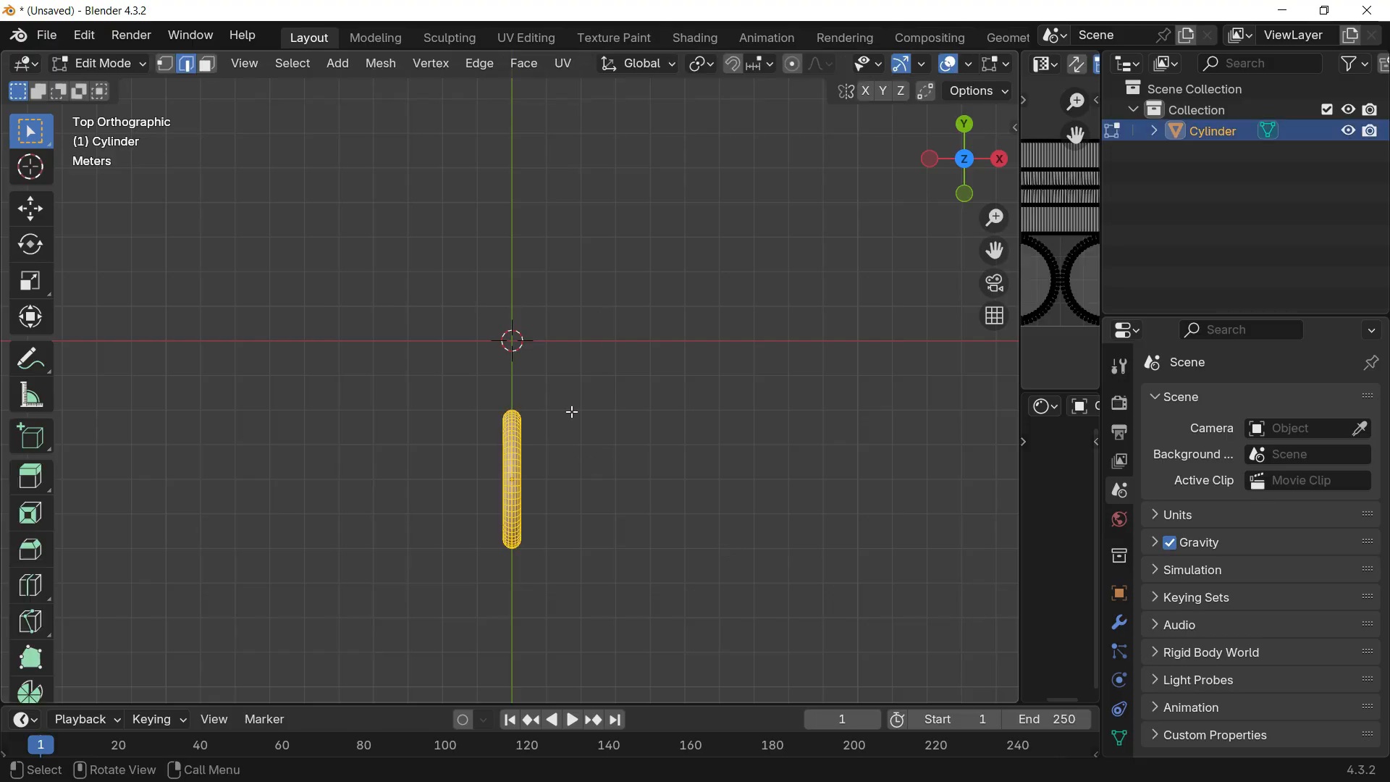
pyautogui.keyDown('shift'); pyautogui.moveTo(614, 401); pyautogui.dragTo(636, 419, button='middle'); pyautogui.keyUp('shift')
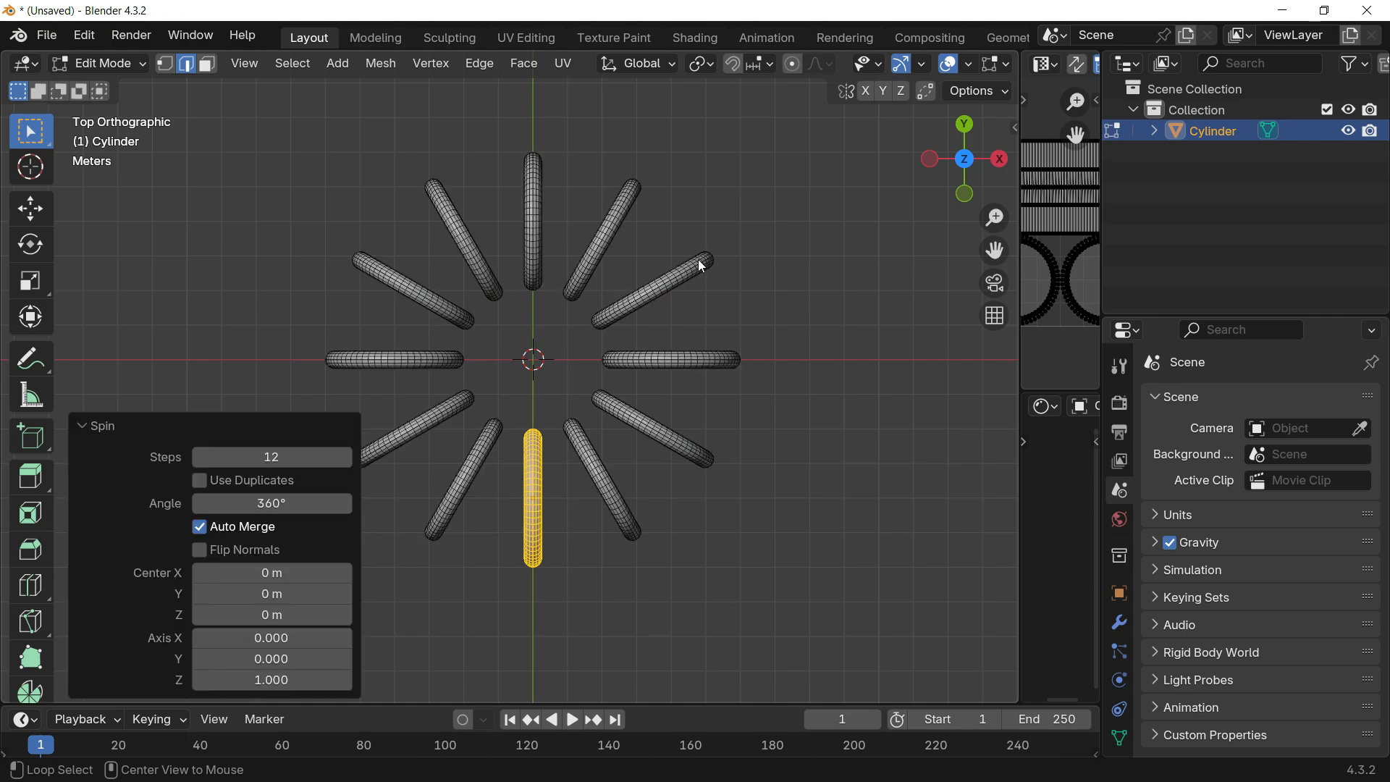
pyautogui.press('Tab')
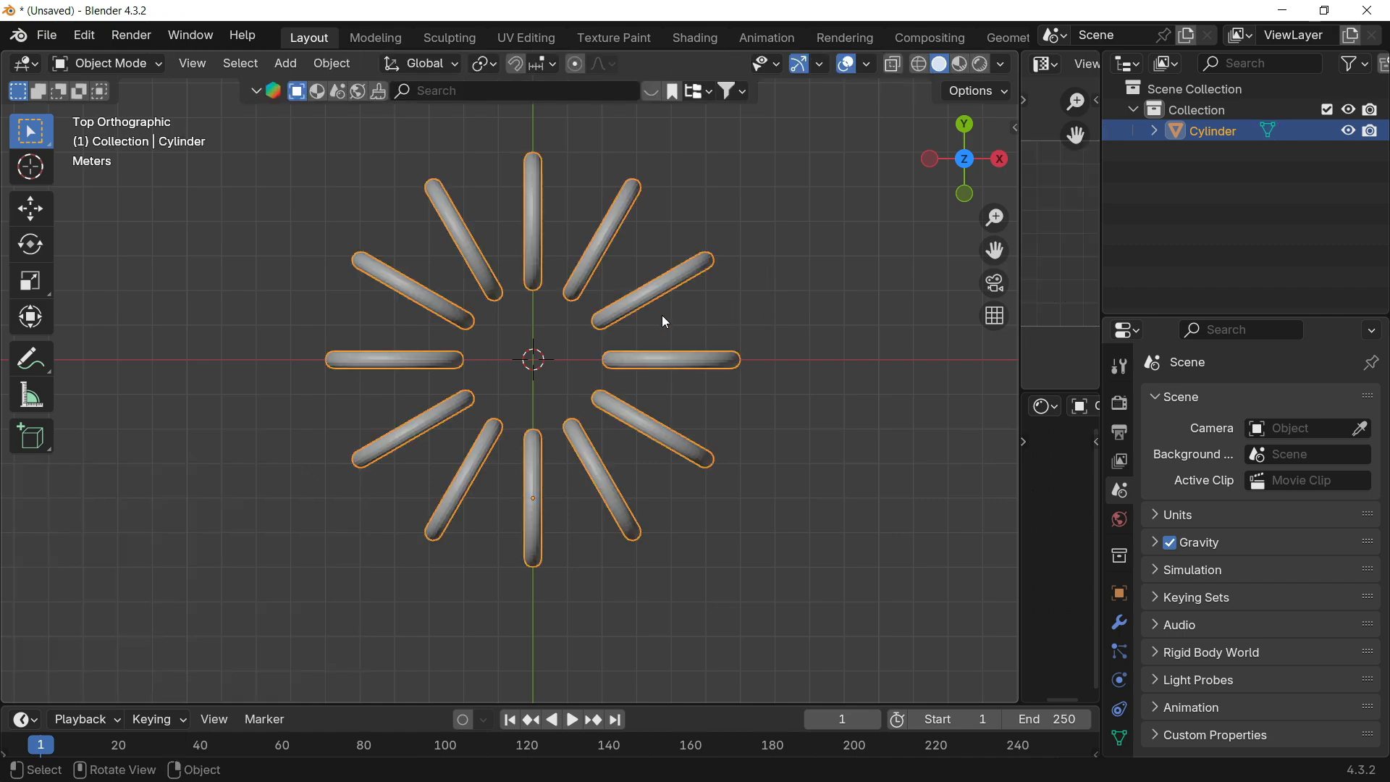
pyautogui.moveTo(595, 441); pyautogui.dragTo(636, 346, button='middle')
pyautogui.scroll(3, 716, 275)
pyautogui.scroll(-5, 627, 341)
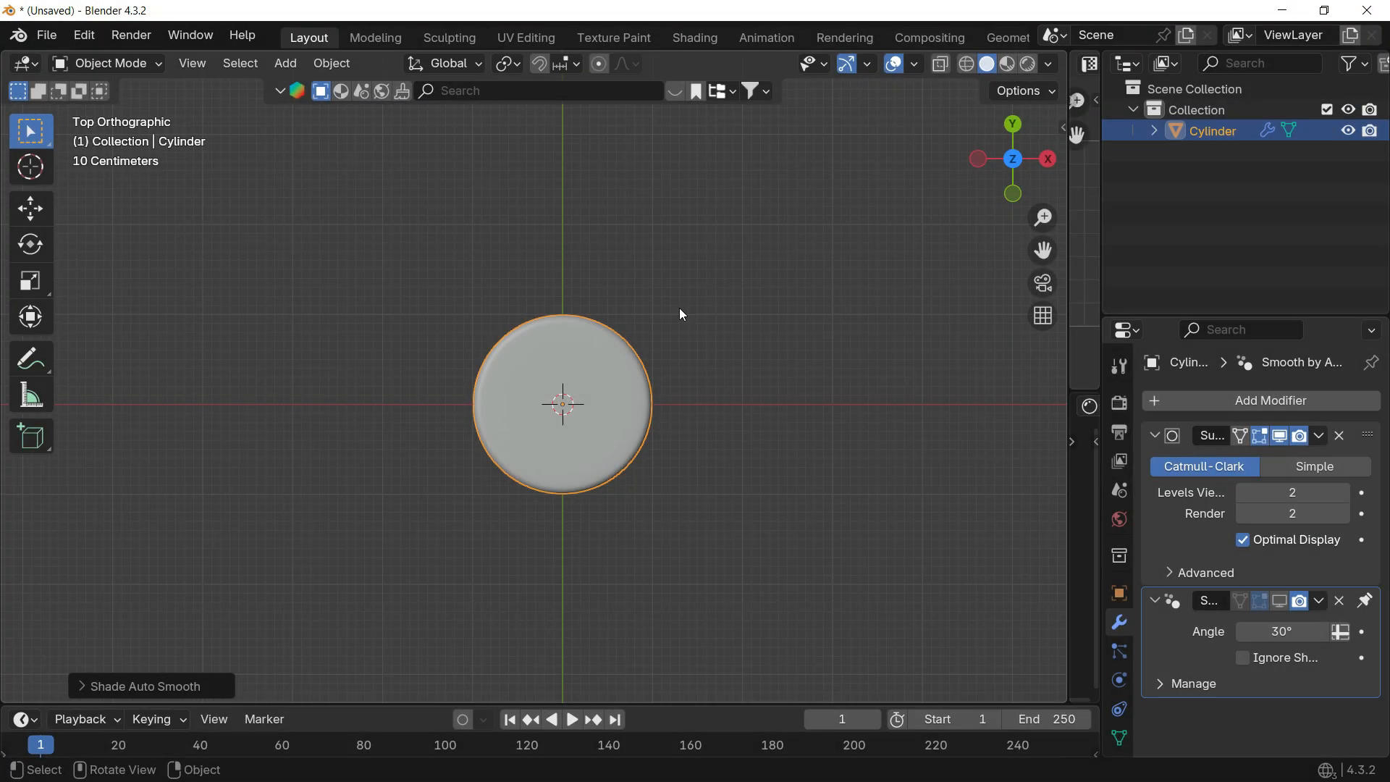
# - Move the centred rounded disc about 2 m along the positive global Y axis
pyautogui.scroll(-1, 673, 311)
pyautogui.keyDown('shift'); pyautogui.moveTo(668, 336); pyautogui.dragTo(600, 384, button='middle'); pyautogui.keyUp('shift')
pyautogui.scroll(2, 539, 312)
pyautogui.scroll(-3, 599, 384)
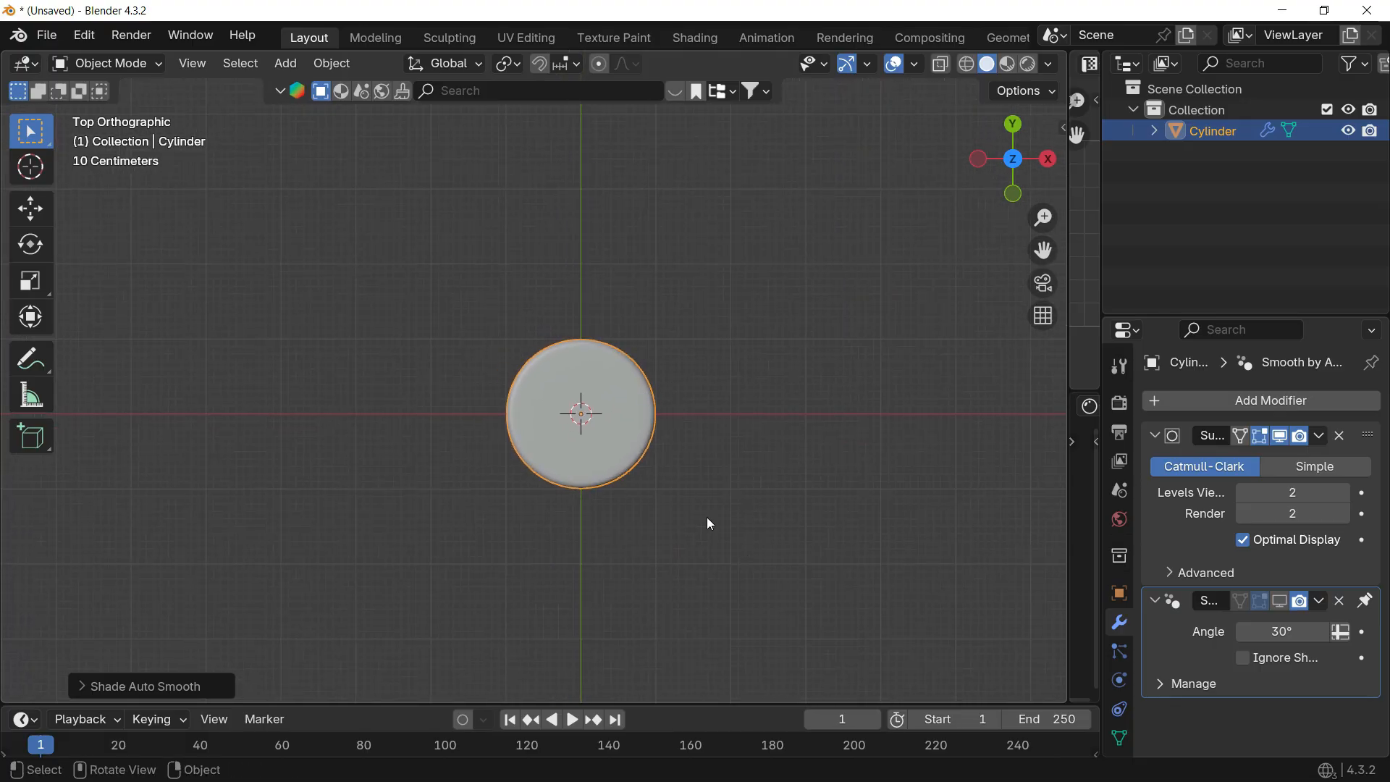
pyautogui.press('g')
pyautogui.press('y')
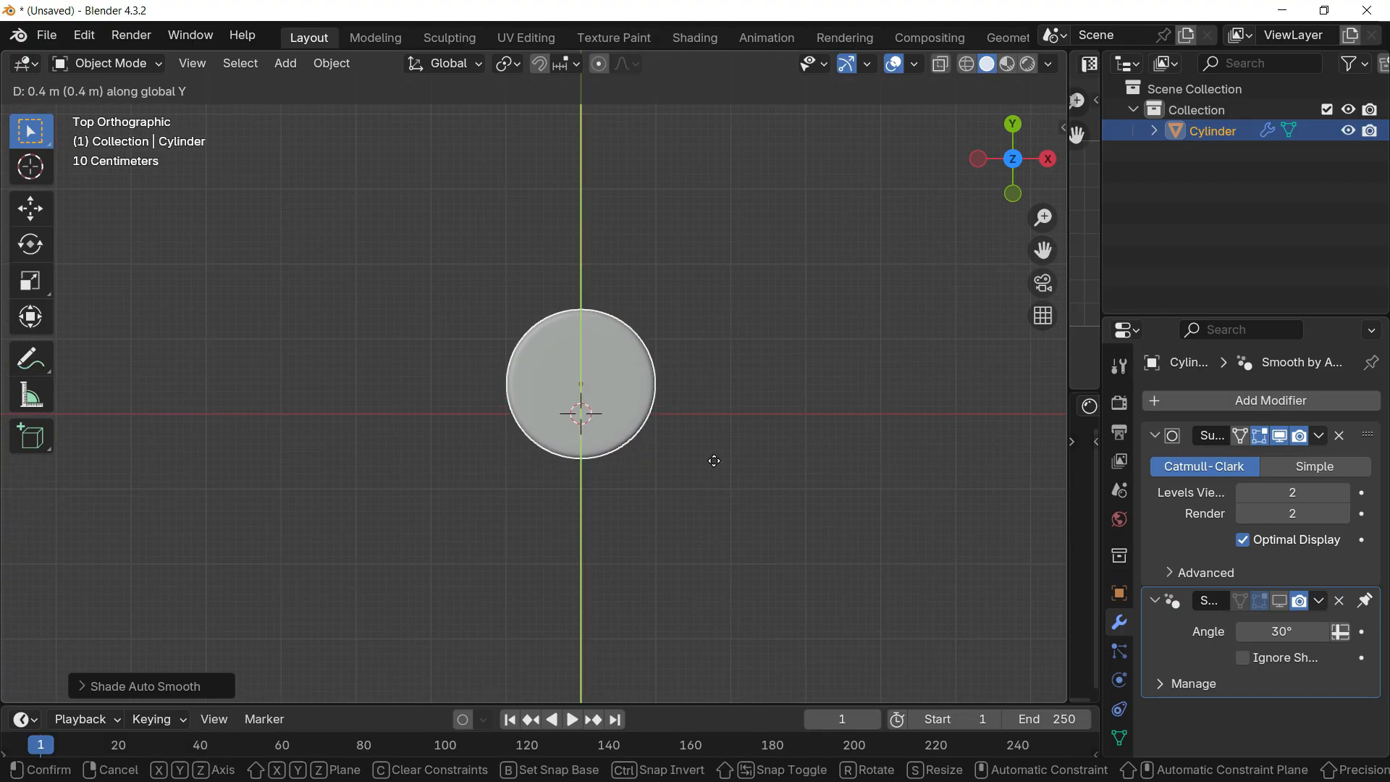
pyautogui.click(722, 364)
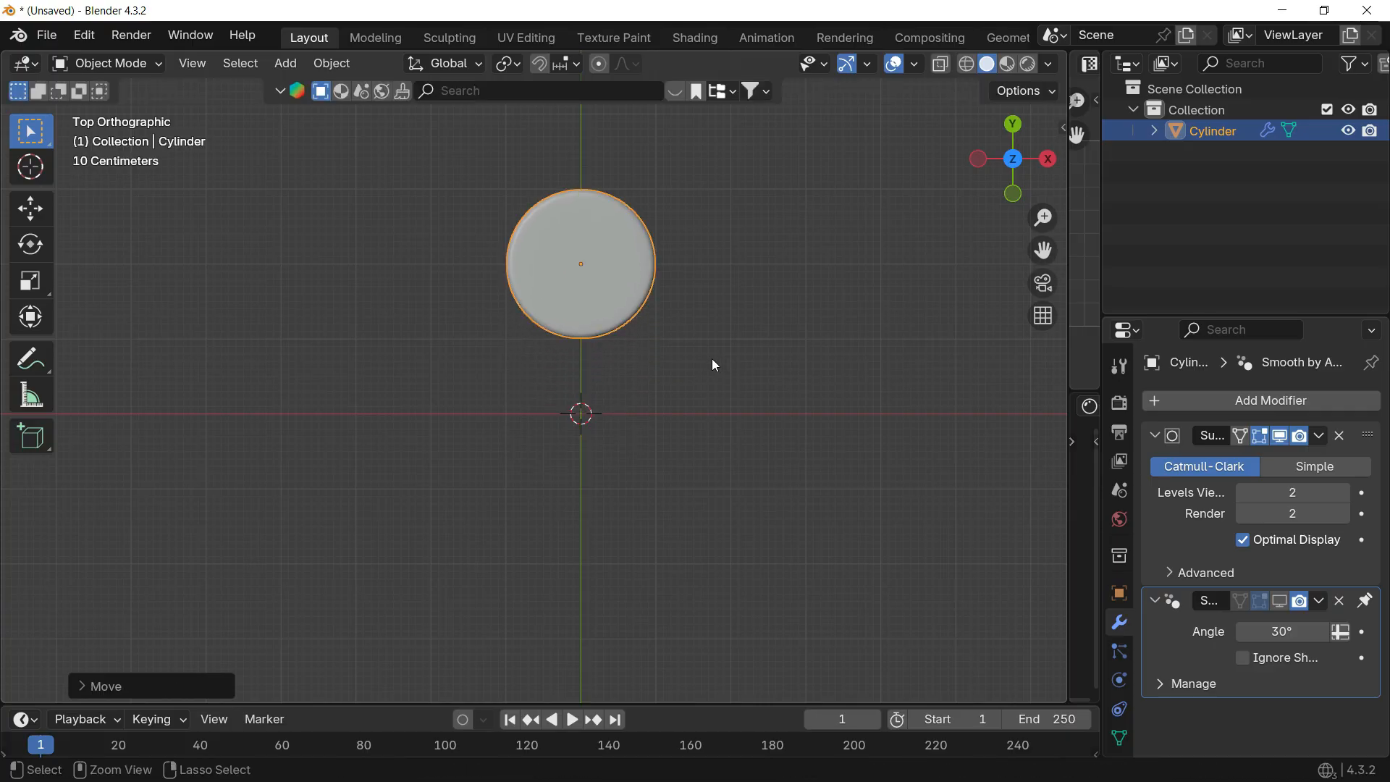
# - Rotate the offset disc 90° about the global Y axis so it stands on edge
pyautogui.scroll(2, 637, 308)
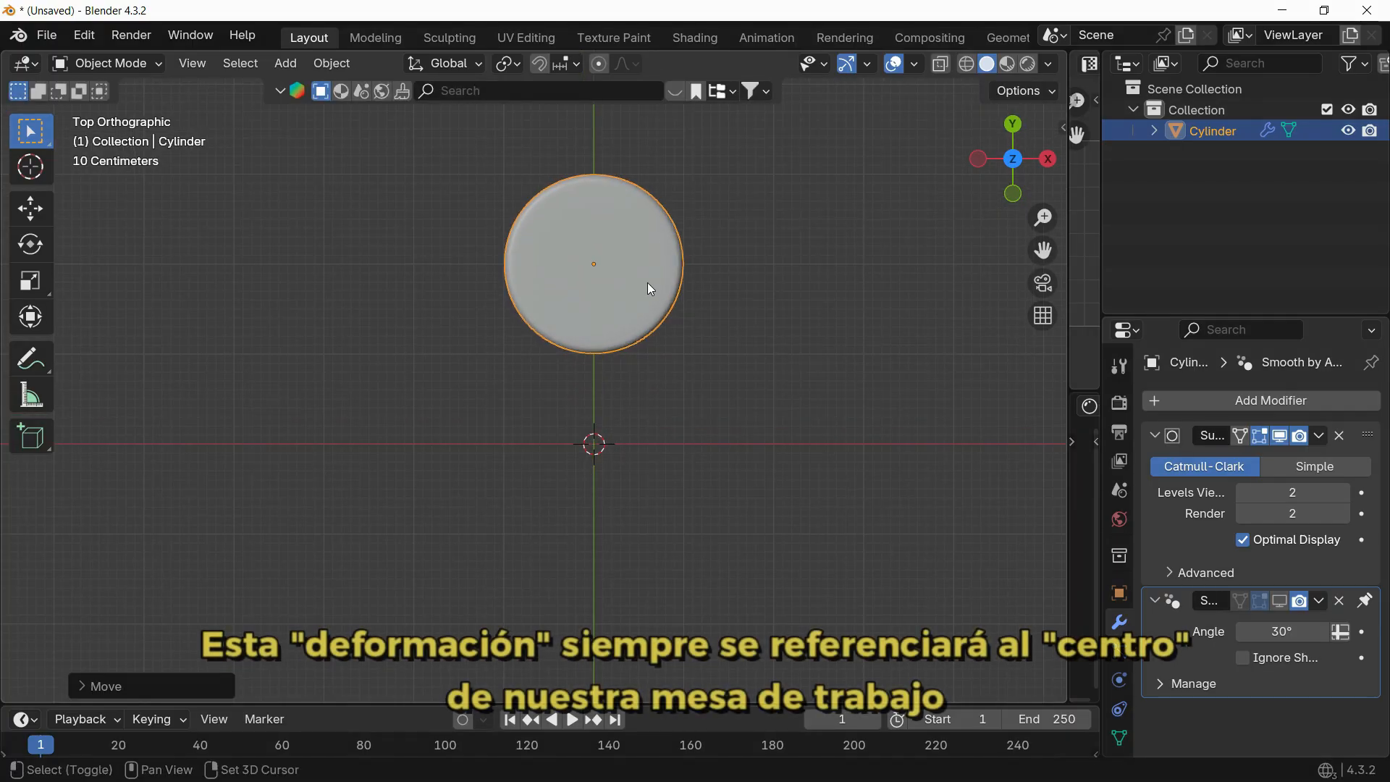
pyautogui.keyDown('shift'); pyautogui.moveTo(749, 241); pyautogui.dragTo(725, 271, button='middle'); pyautogui.keyUp('shift')
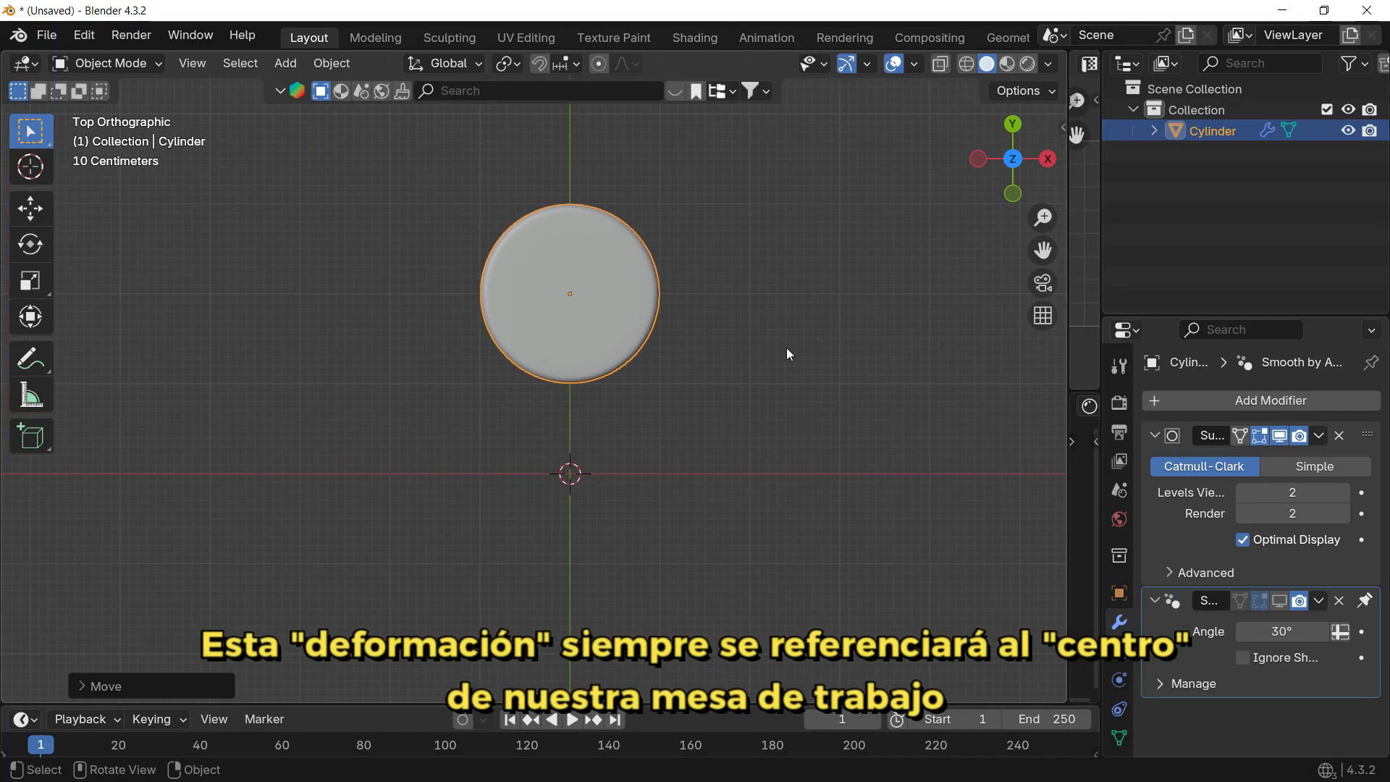
pyautogui.press('r')
pyautogui.press('y')
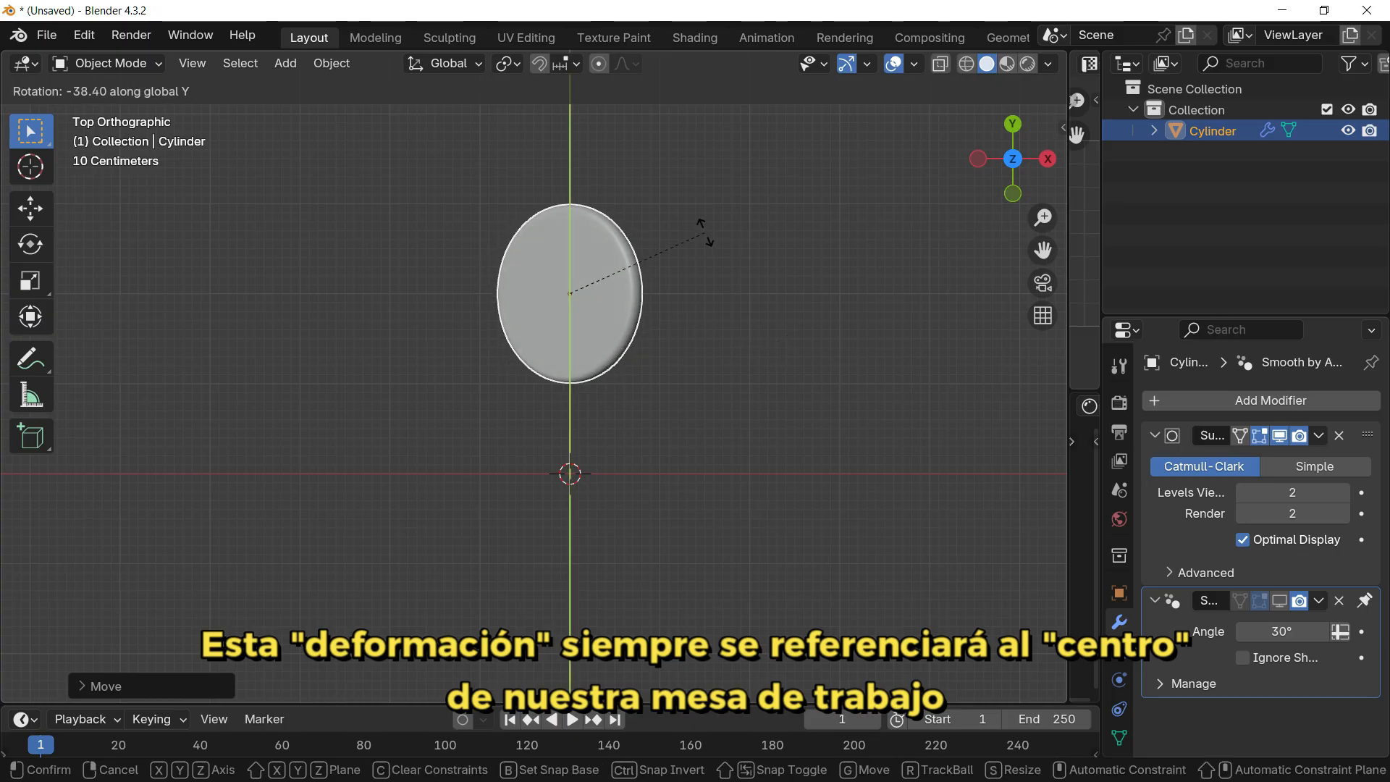
pyautogui.write('90')
pyautogui.press('Return')
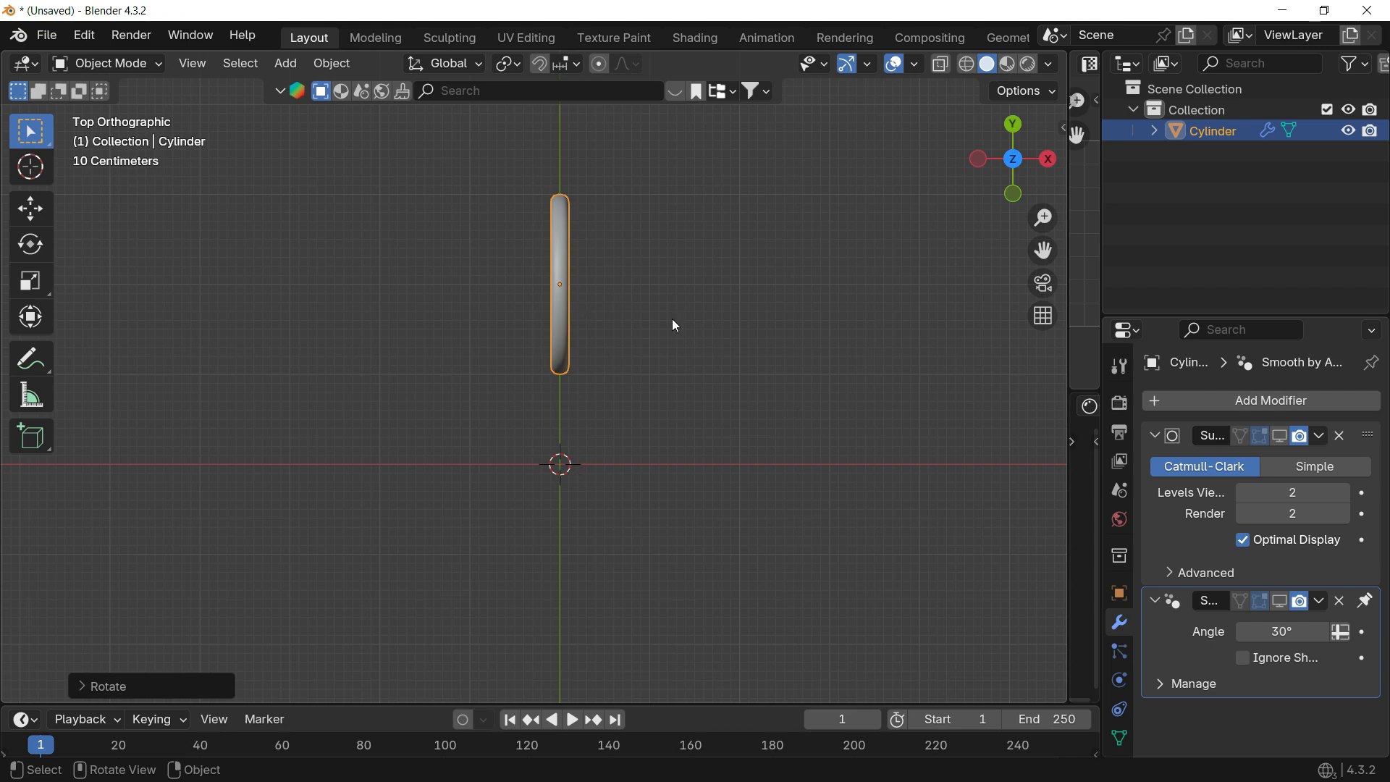
# - Spin the upright disc's mesh around the 3D cursor in Edit Mode from the top view
pyautogui.press('Tab')
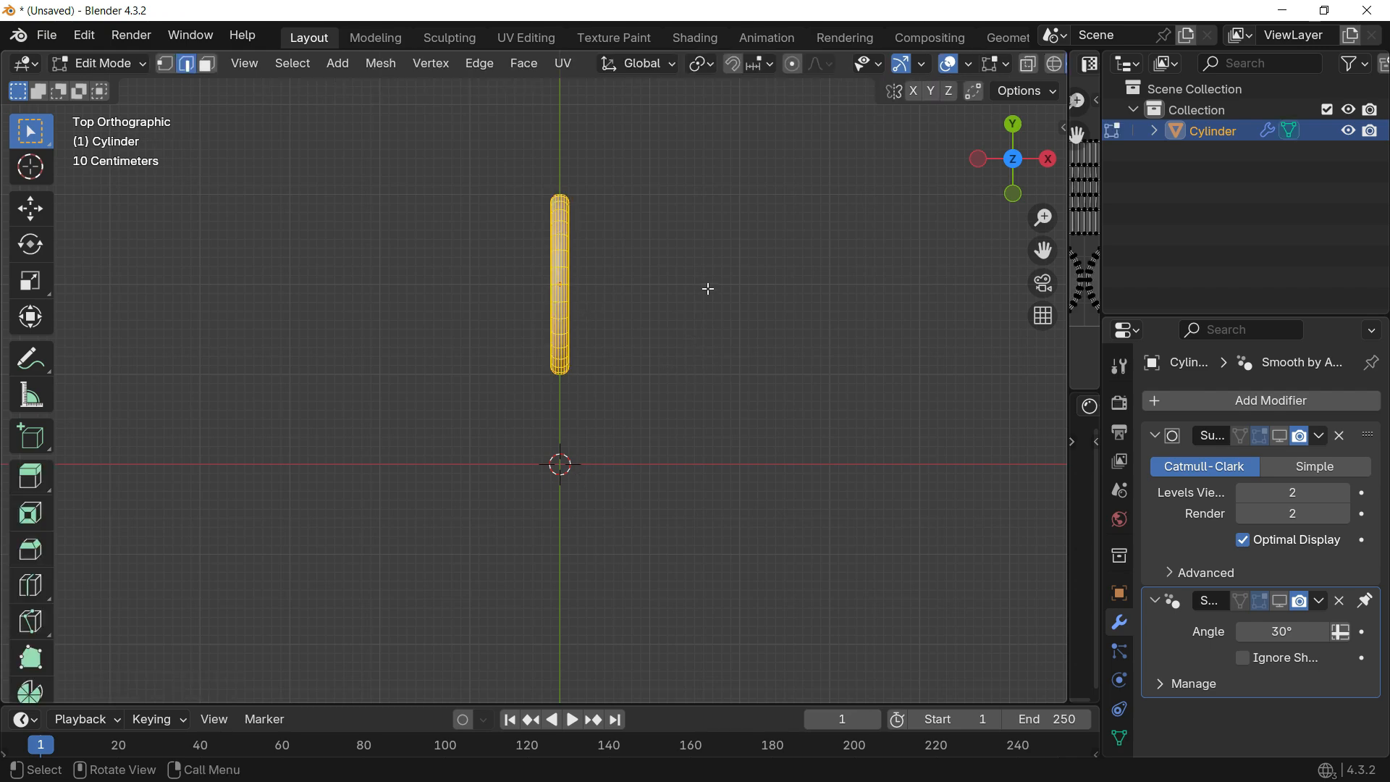
pyautogui.moveTo(552, 206); pyautogui.dragTo(922, 179, button='middle')
pyautogui.click(1017, 149)
pyautogui.keyDown('shift'); pyautogui.moveTo(838, 239); pyautogui.dragTo(725, 182, button='middle'); pyautogui.keyUp('shift')
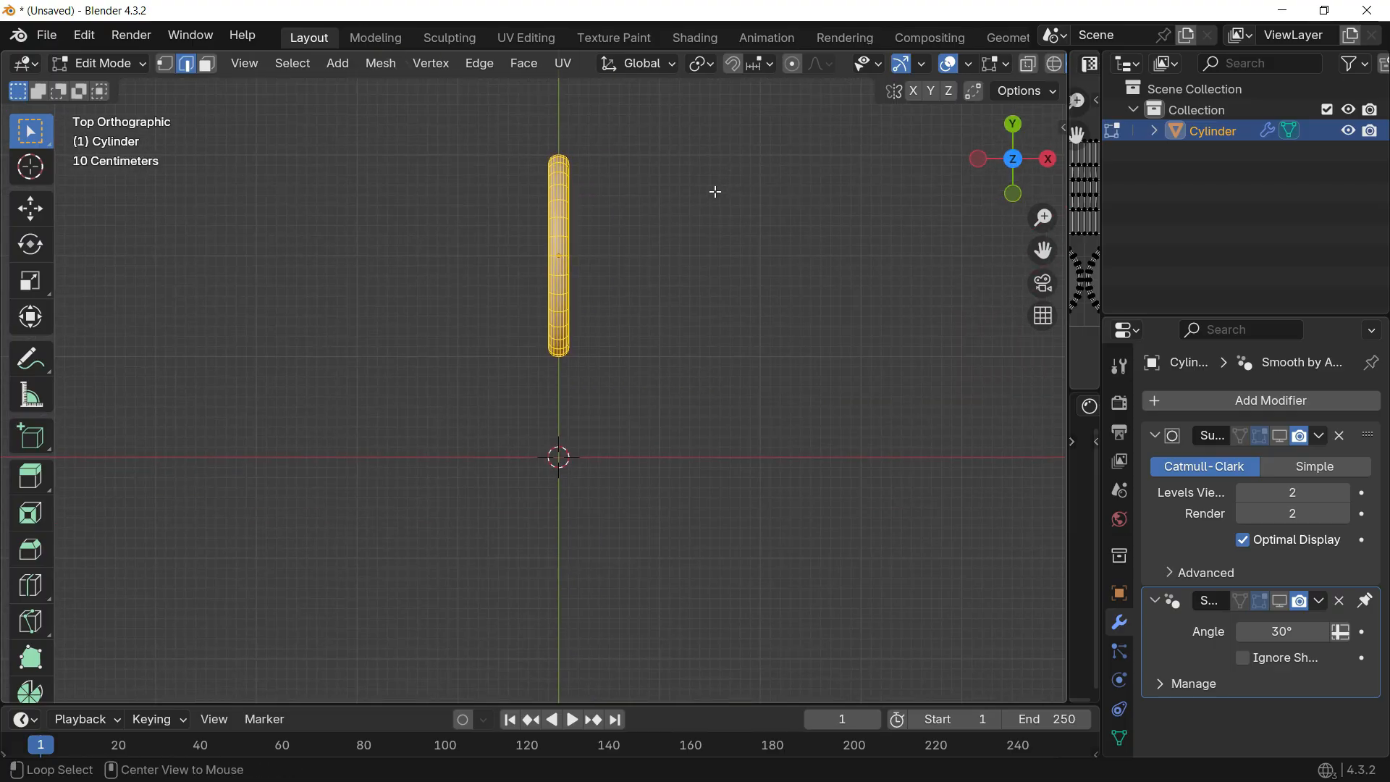
pyautogui.hotkey('alt', 'e')
pyautogui.press('s')
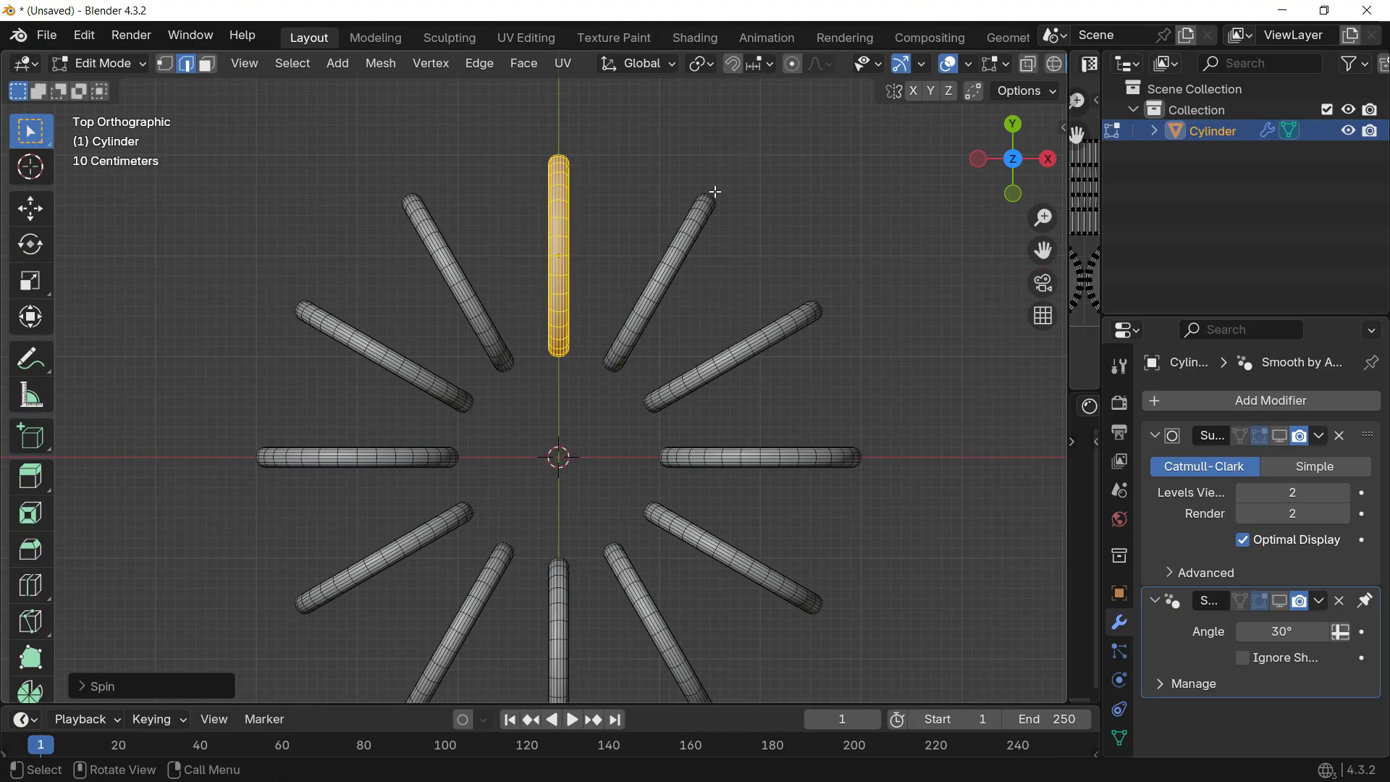
pyautogui.keyDown('shift'); pyautogui.moveTo(720, 395); pyautogui.dragTo(742, 315, button='middle'); pyautogui.keyUp('shift')
pyautogui.scroll(-1, 739, 312)
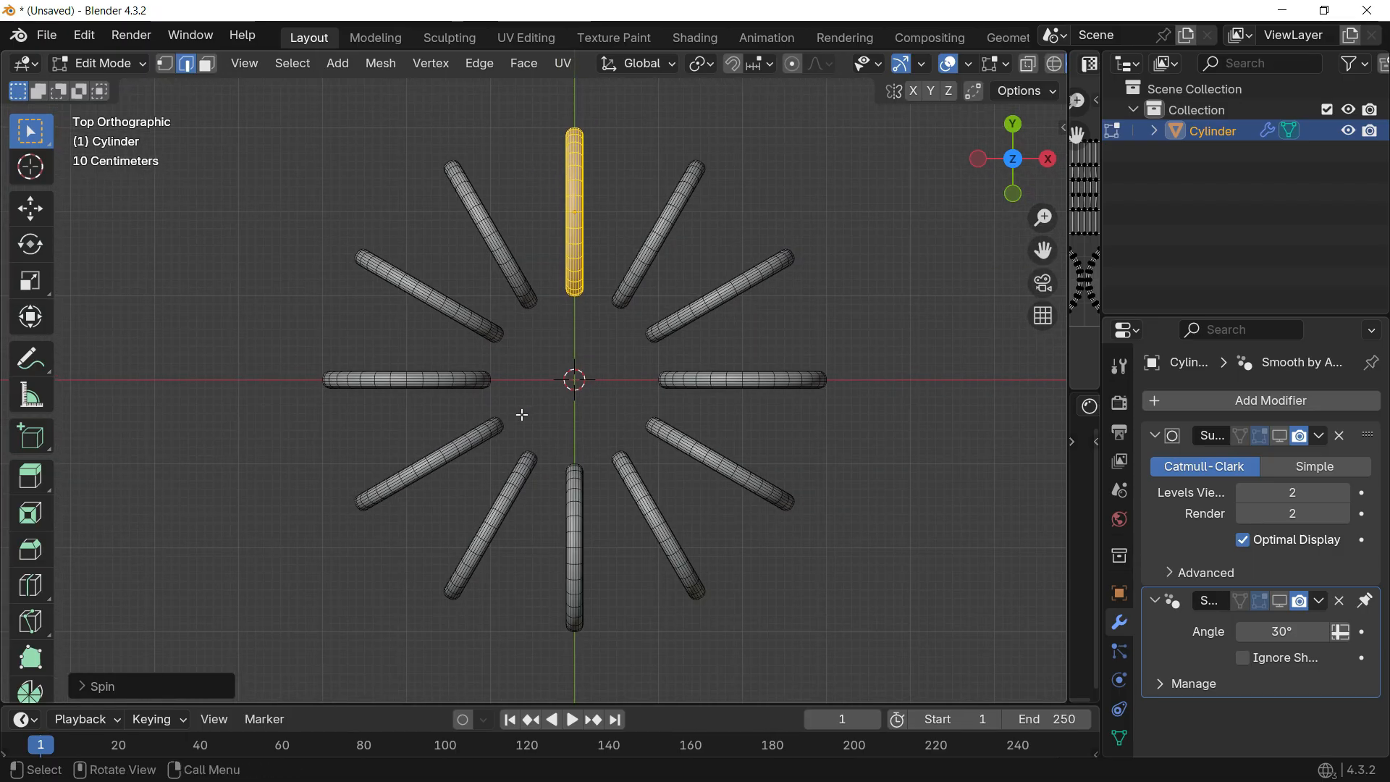
pyautogui.moveTo(577, 472); pyautogui.dragTo(613, 383, button='middle')
pyautogui.click(1120, 66)
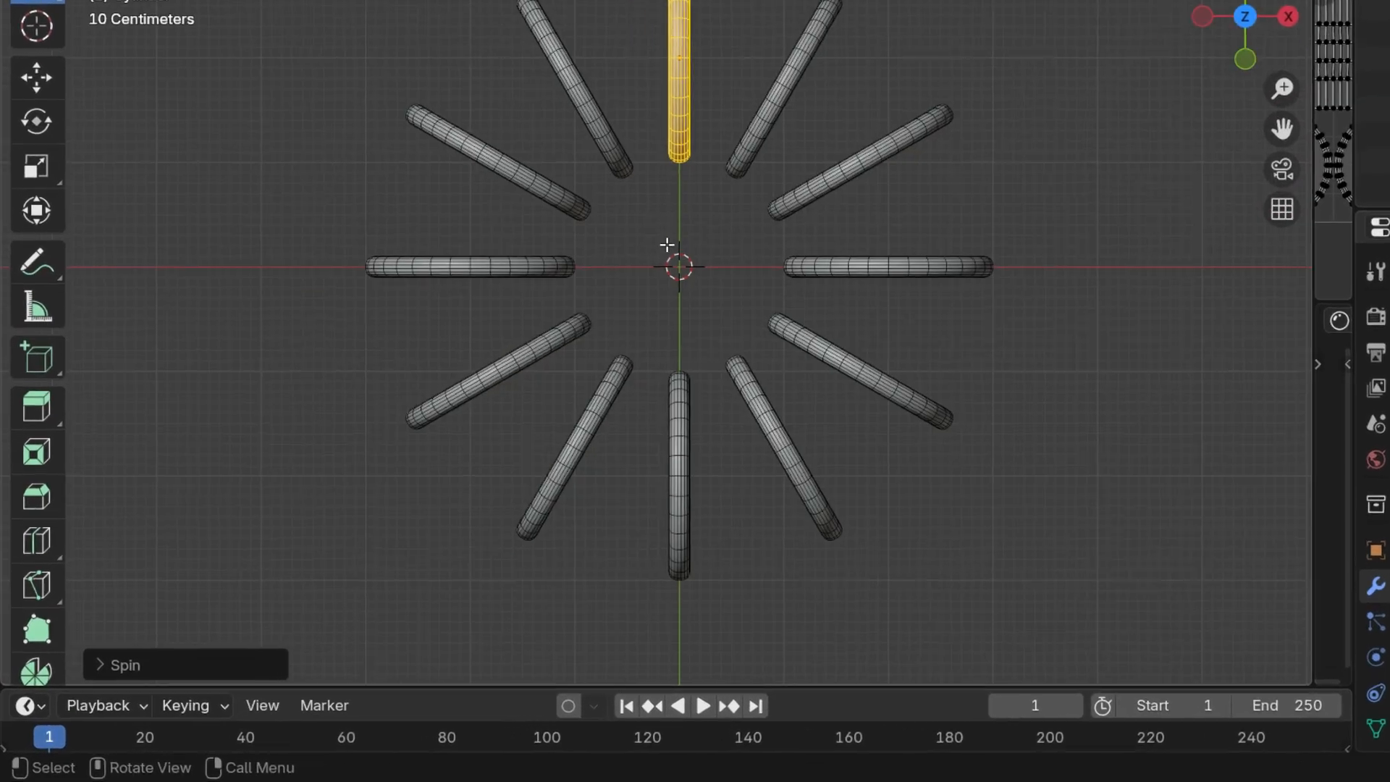
# - Set the number of spin steps to 14 in the operation's settings
pyautogui.click(113, 643)
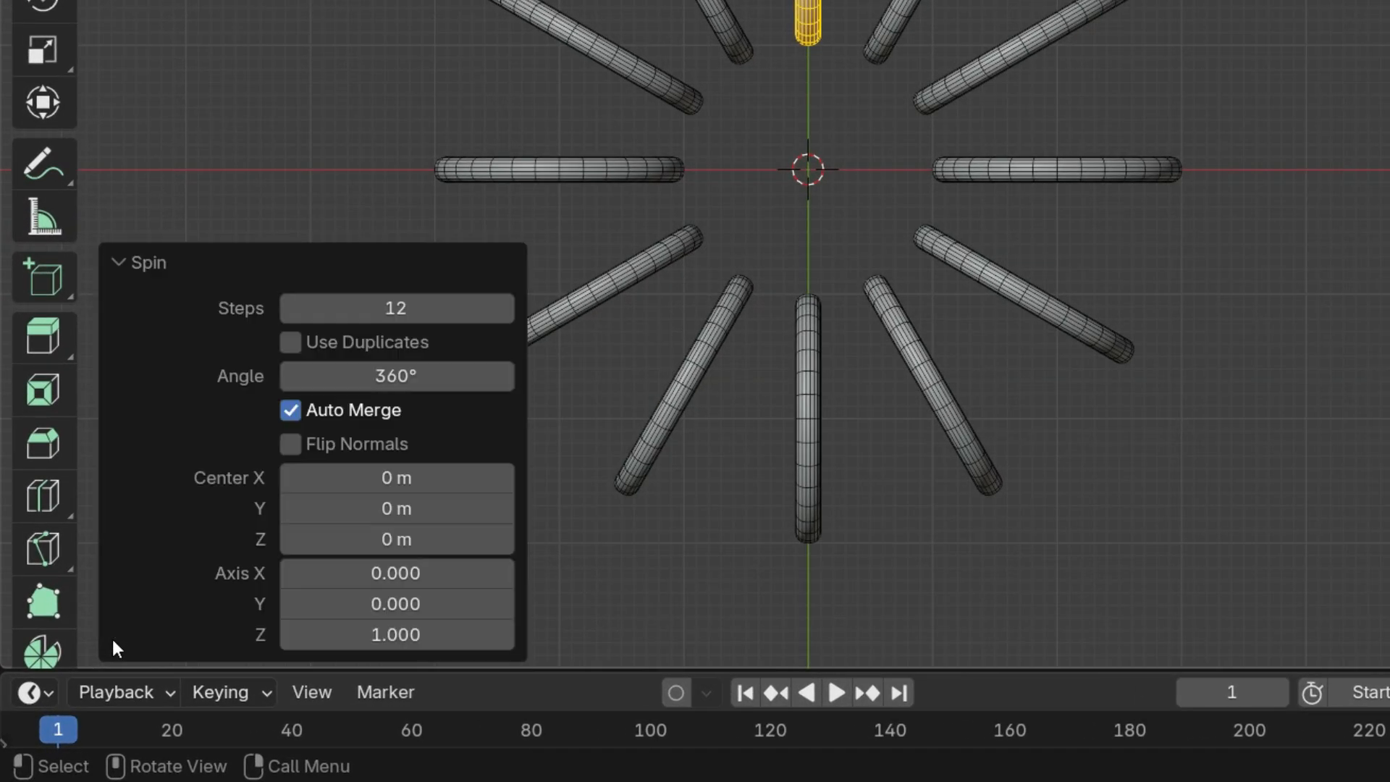
pyautogui.click(368, 255)
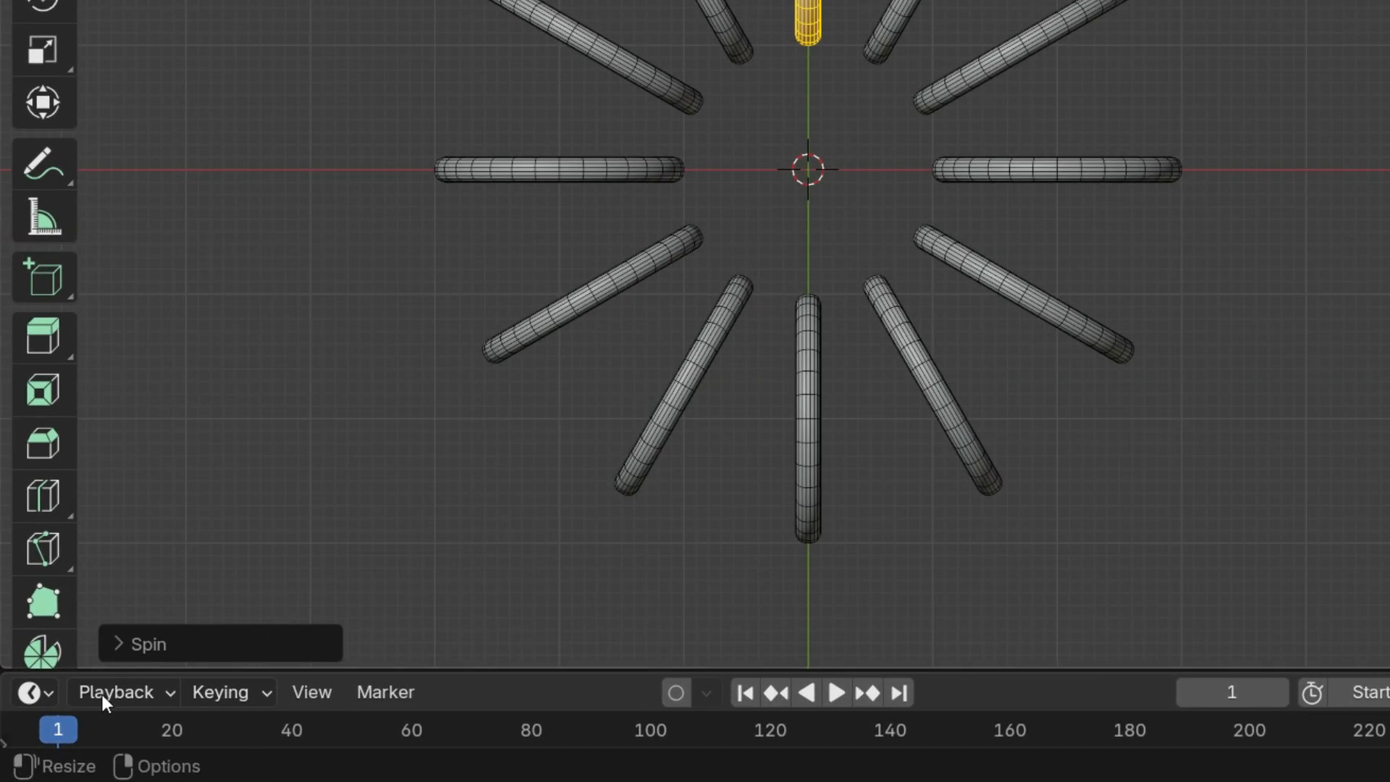
pyautogui.click(114, 645)
pyautogui.moveTo(406, 297)
pyautogui.mouseDown()
pyautogui.moveTo(464, 297)
pyautogui.moveTo(393, 297)
pyautogui.moveTo(462, 297)
pyautogui.moveTo(395, 308)
pyautogui.mouseUp()
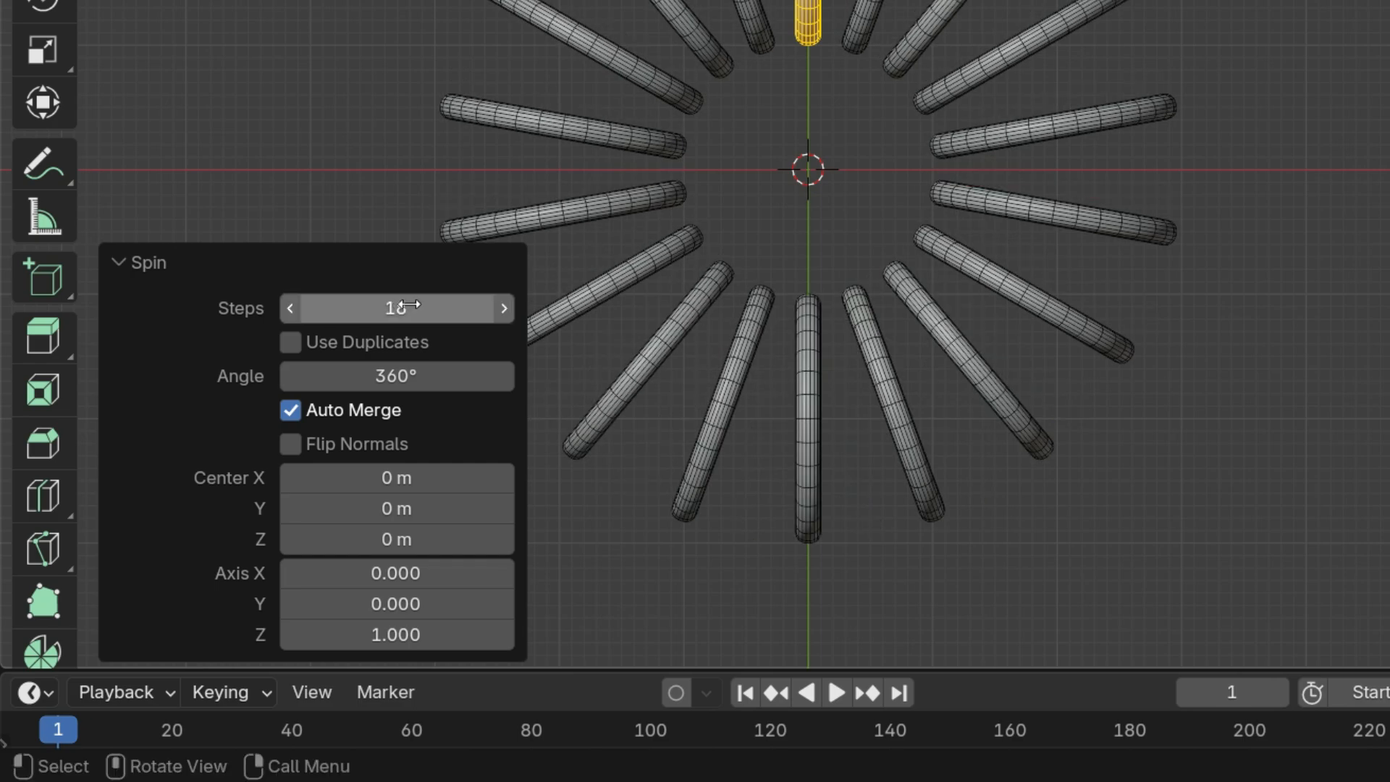
pyautogui.click(410, 311)
pyautogui.write('14')
pyautogui.press('Return')
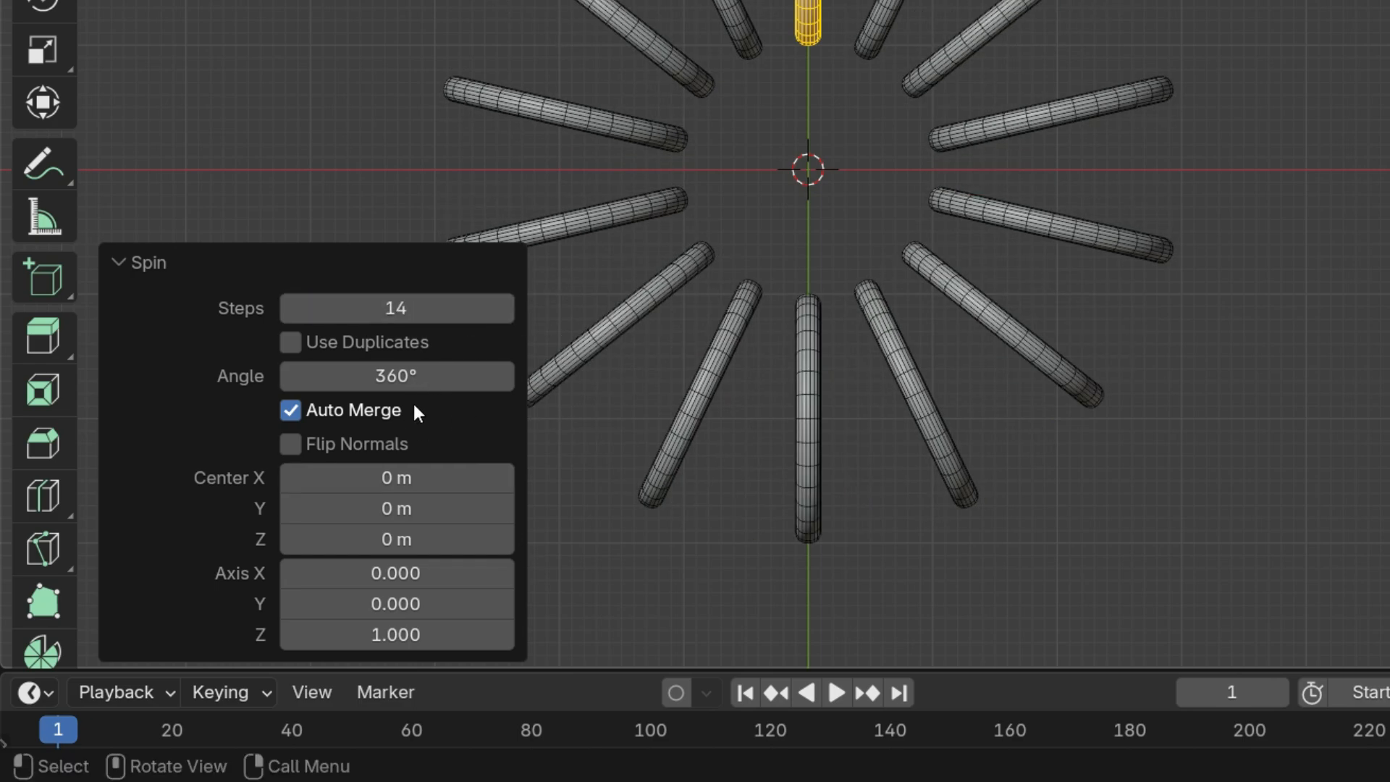
# - Try other spin angles and centre offsets, restoring the angle to 360° and the centre X to 0 m
pyautogui.moveTo(417, 377); pyautogui.dragTo(332, 376)
pyautogui.click(416, 377)
pyautogui.write('360')
pyautogui.press('Return')
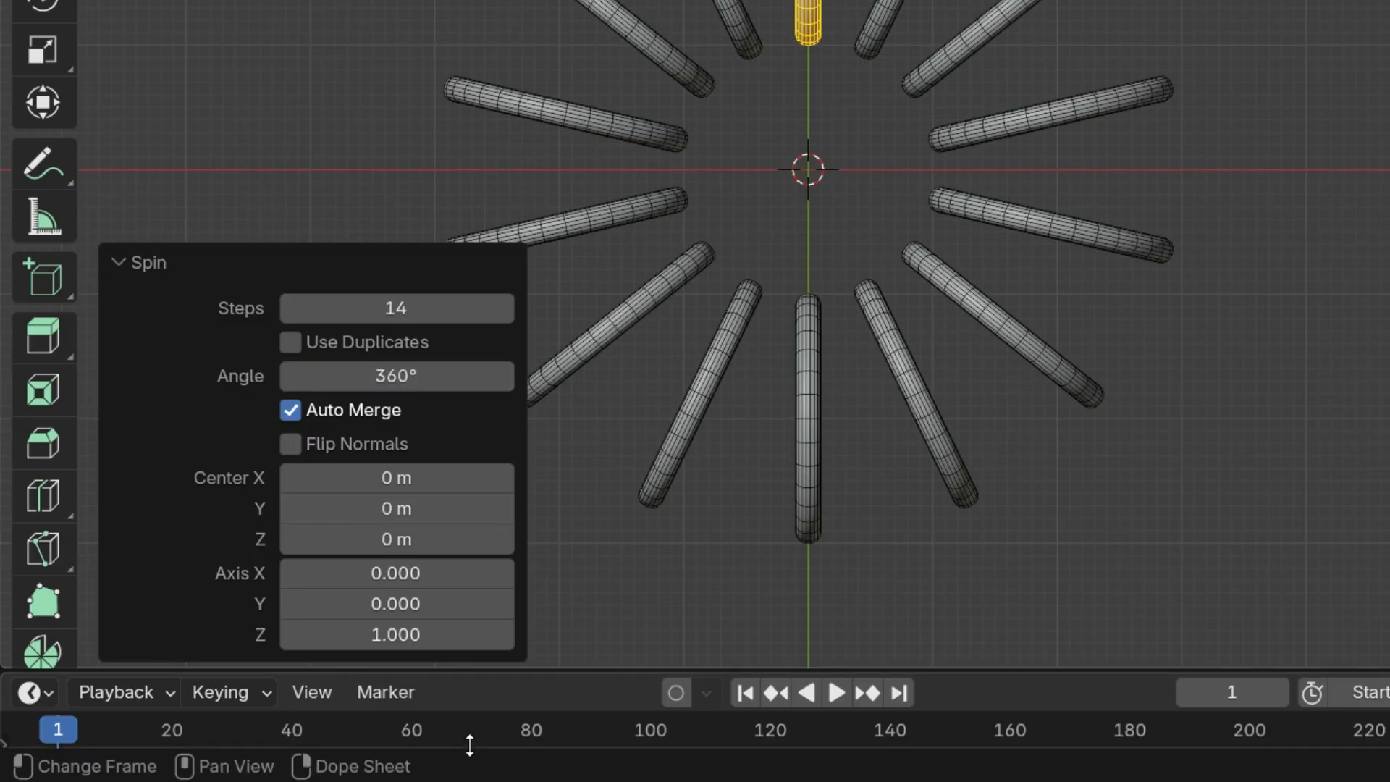
pyautogui.moveTo(393, 474)
pyautogui.mouseDown()
pyautogui.moveTo(470, 474)
pyautogui.moveTo(356, 474)
pyautogui.moveTo(480, 474)
pyautogui.moveTo(387, 474)
pyautogui.moveTo(465, 474)
pyautogui.moveTo(414, 467)
pyautogui.mouseUp()
pyautogui.click(410, 474)
pyautogui.write('0')
pyautogui.press('Return')
pyautogui.moveTo(481, 509); pyautogui.dragTo(482, 509)
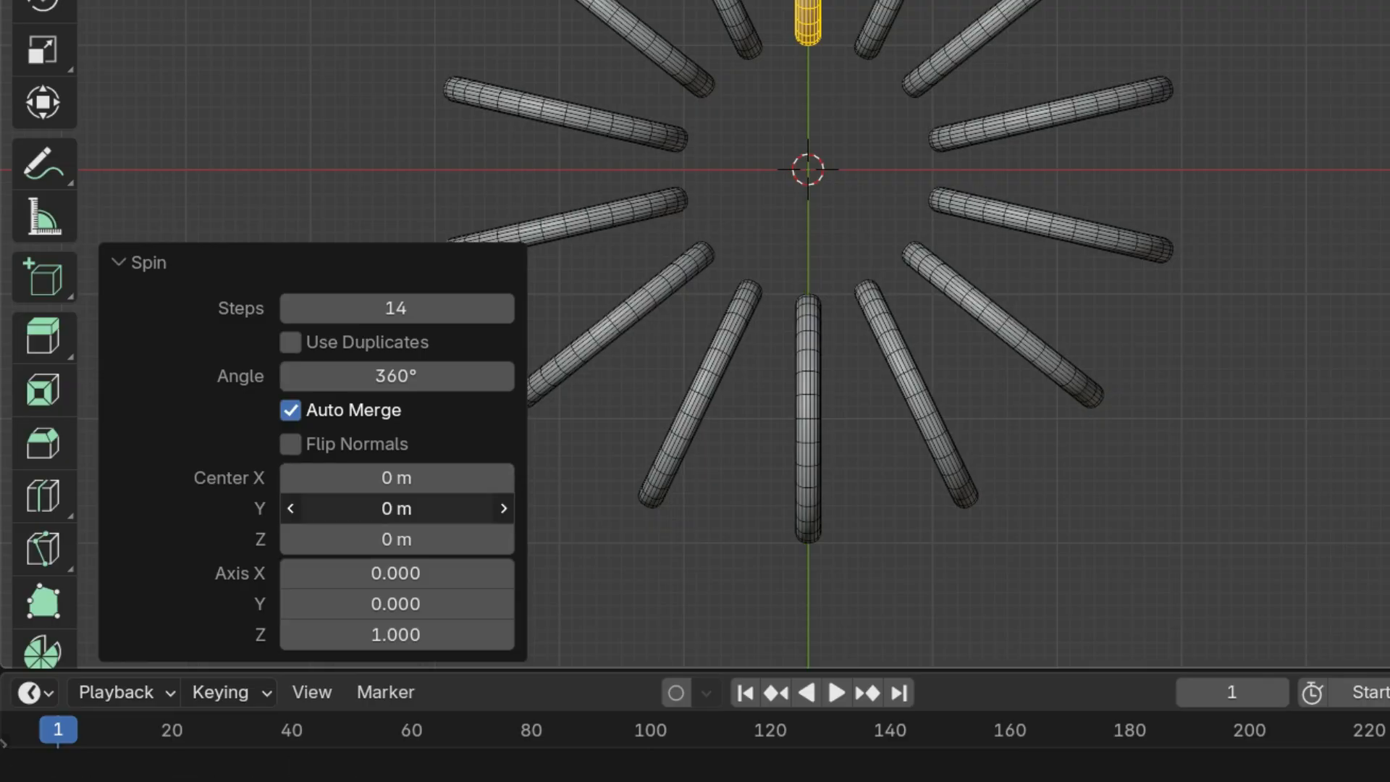
# - Experiment with the spin axis, trying an Axis X value of 0.230 and an axis component of 0
pyautogui.moveTo(397, 573); pyautogui.dragTo(388, 631)
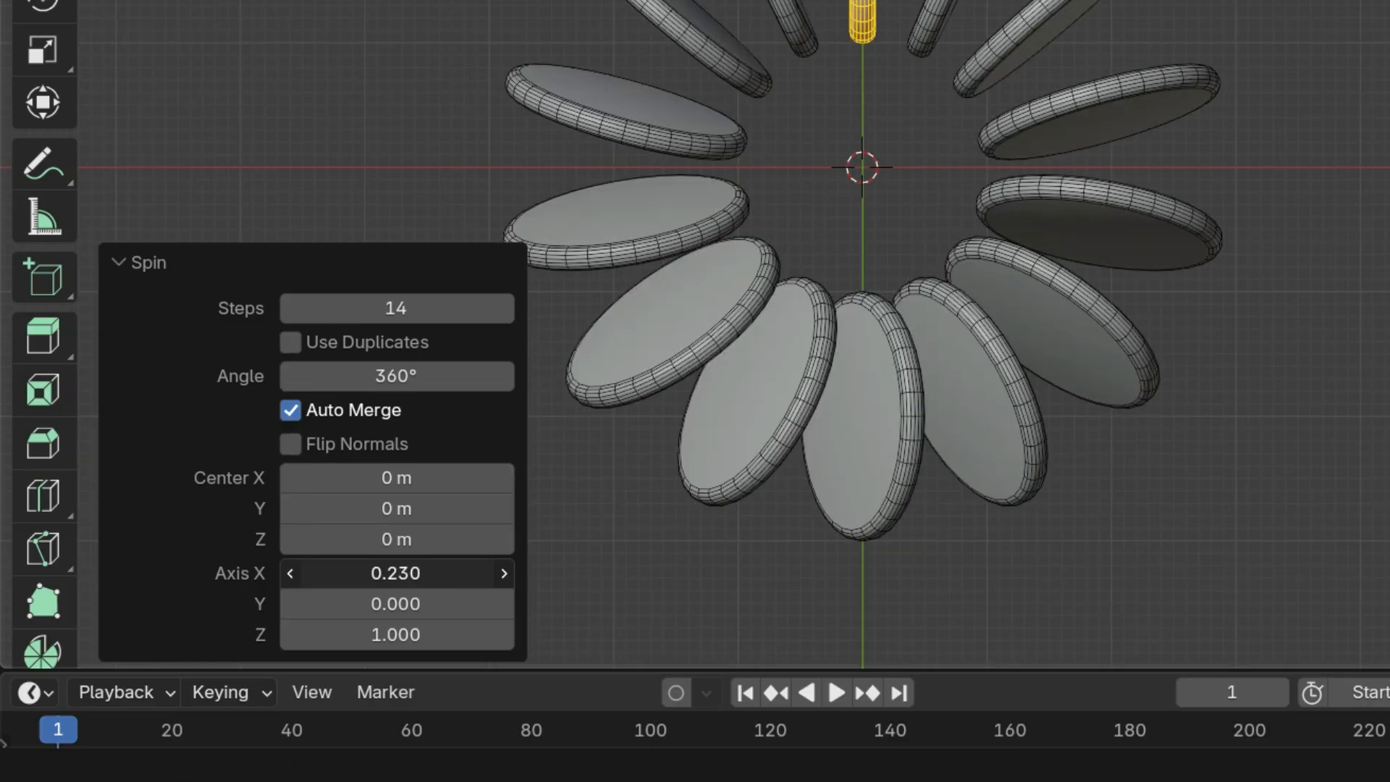
pyautogui.click(388, 631)
pyautogui.write('0')
pyautogui.press('Return')
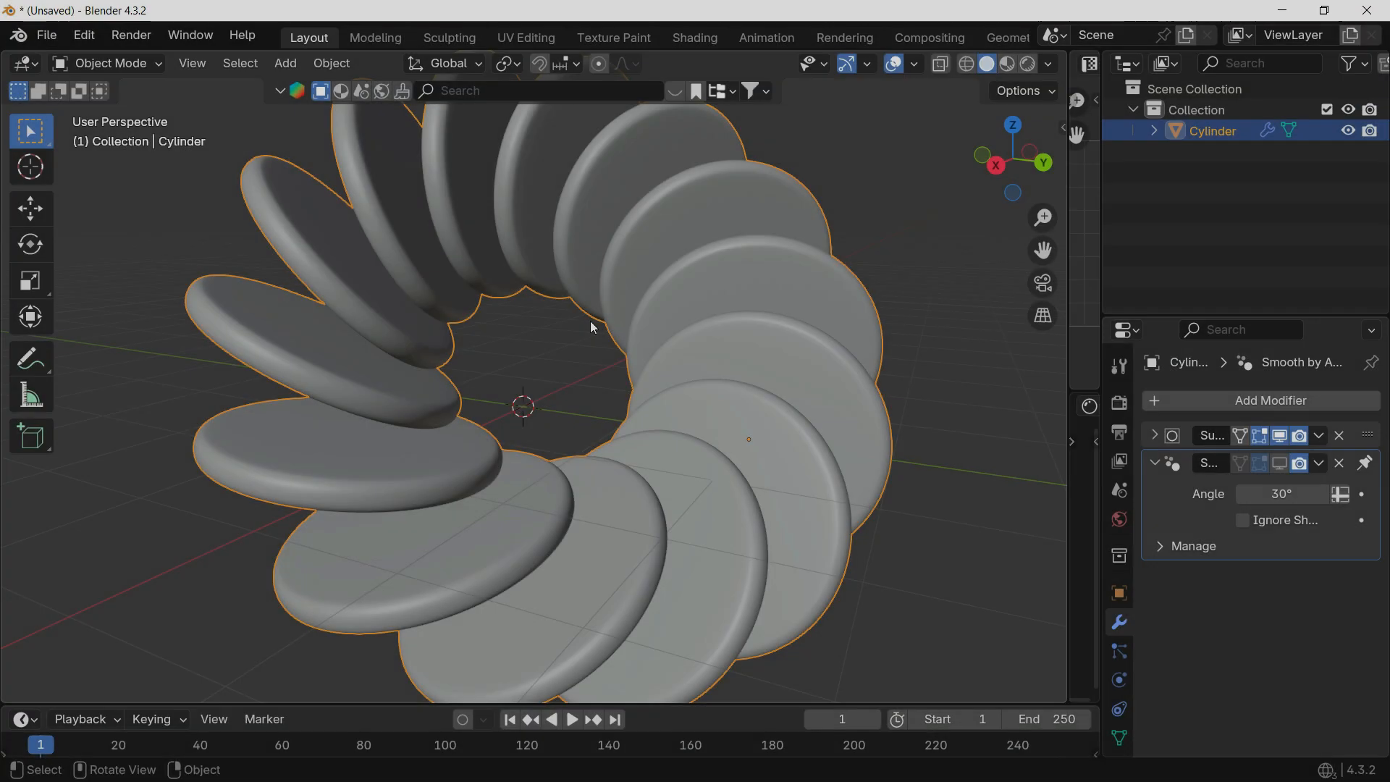
# - Add an area light and raise it about 4.21 m along the Z axis above the disc ring
pyautogui.scroll(-4, 590, 321)
pyautogui.keyDown('shift'); pyautogui.moveTo(621, 354); pyautogui.dragTo(556, 301, button='middle'); pyautogui.keyUp('shift')
pyautogui.scroll(2, 577, 339)
pyautogui.scroll(2, 653, 333)
pyautogui.scroll(-5, 717, 341)
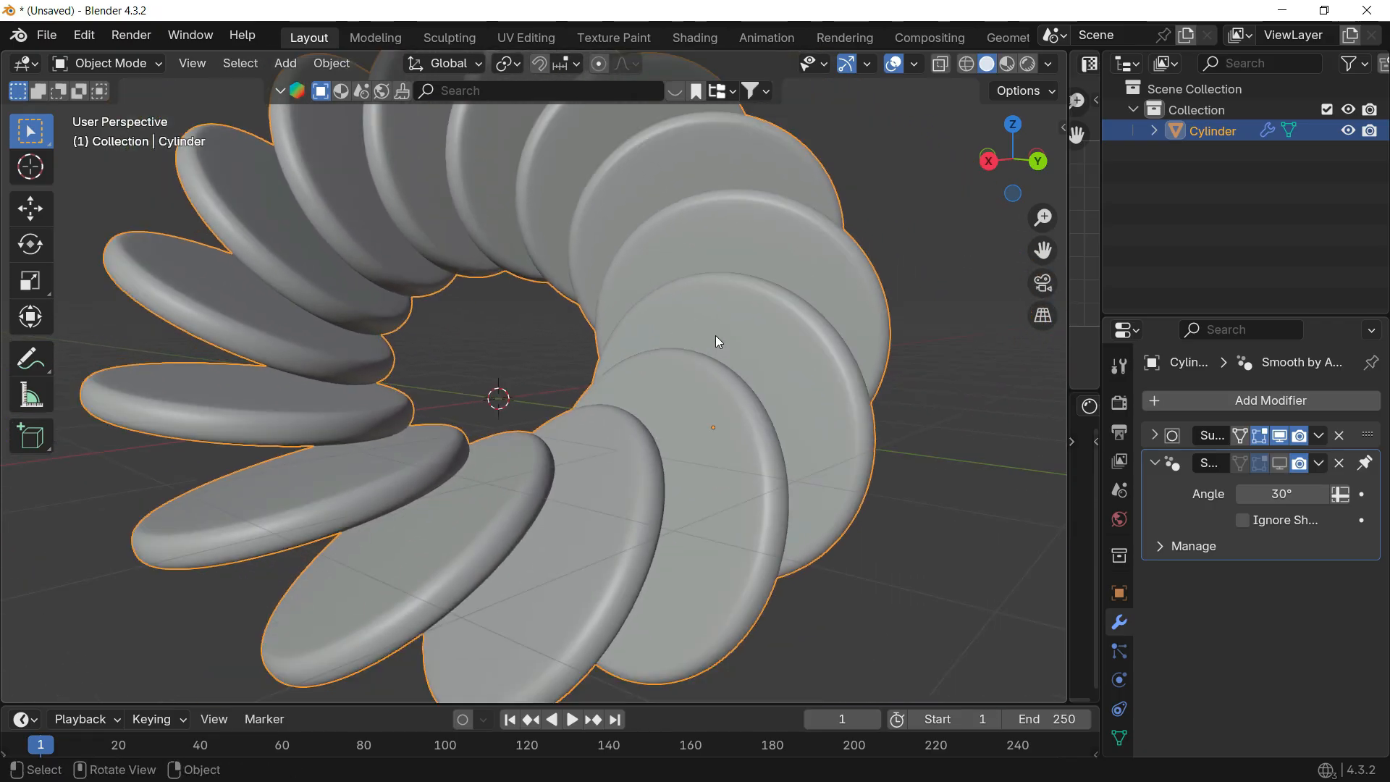
pyautogui.moveTo(624, 353); pyautogui.dragTo(760, 180, button='middle')
pyautogui.hotkey('alt', 'a')
pyautogui.hotkey('shift', 'a')
pyautogui.moveTo(724, 455)
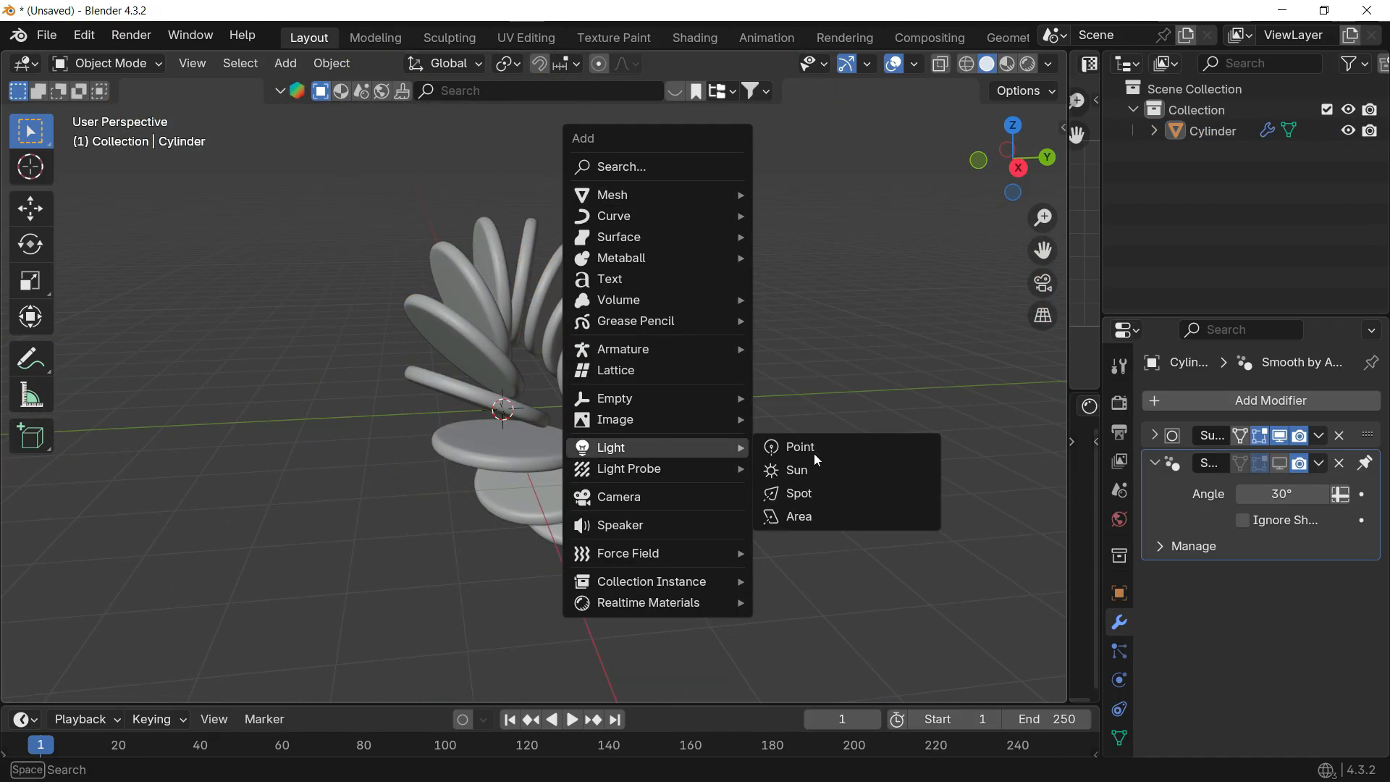
pyautogui.click(822, 515)
pyautogui.press('g')
pyautogui.press('z')
pyautogui.click(720, 217)
# - Scale the area light by about 2.75 and set its power to 400 W
pyautogui.press('s')
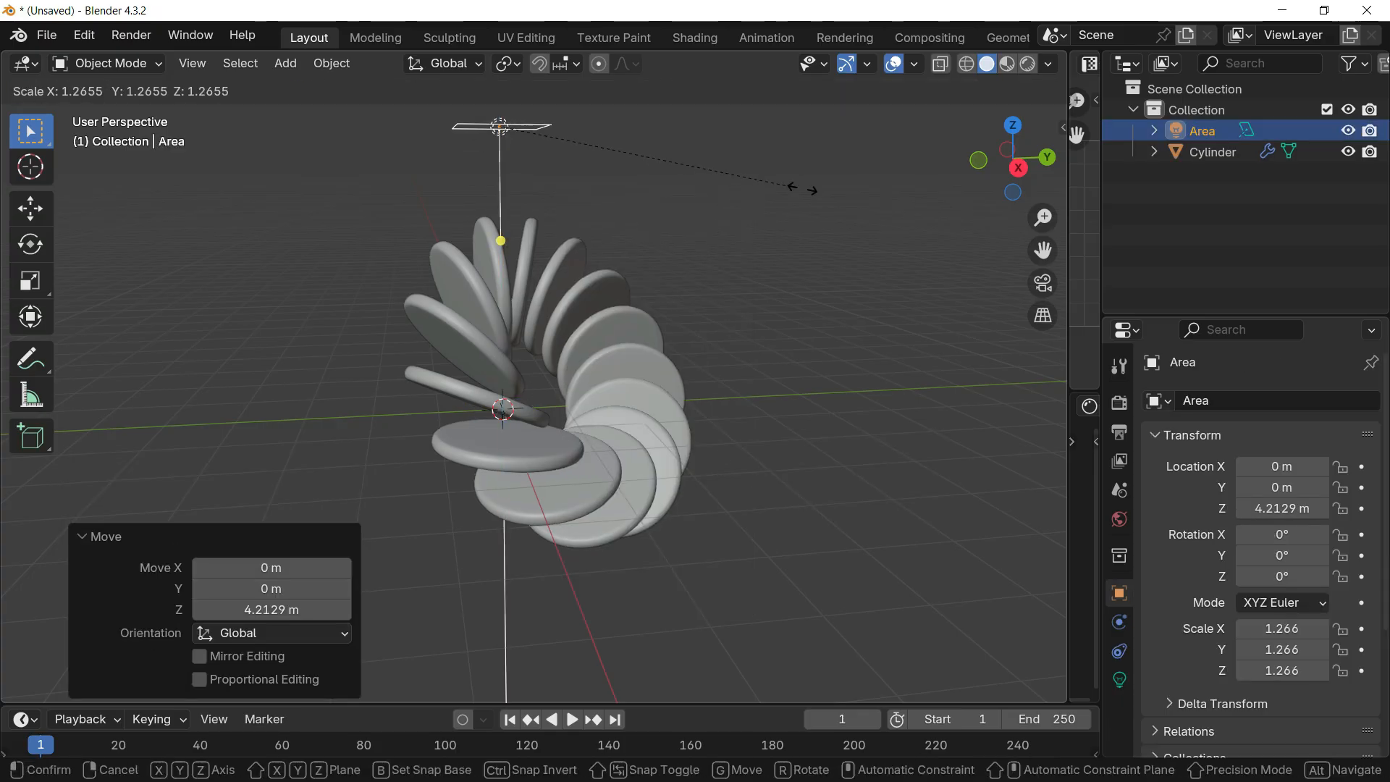
pyautogui.click(93, 297)
pyautogui.click(1120, 680)
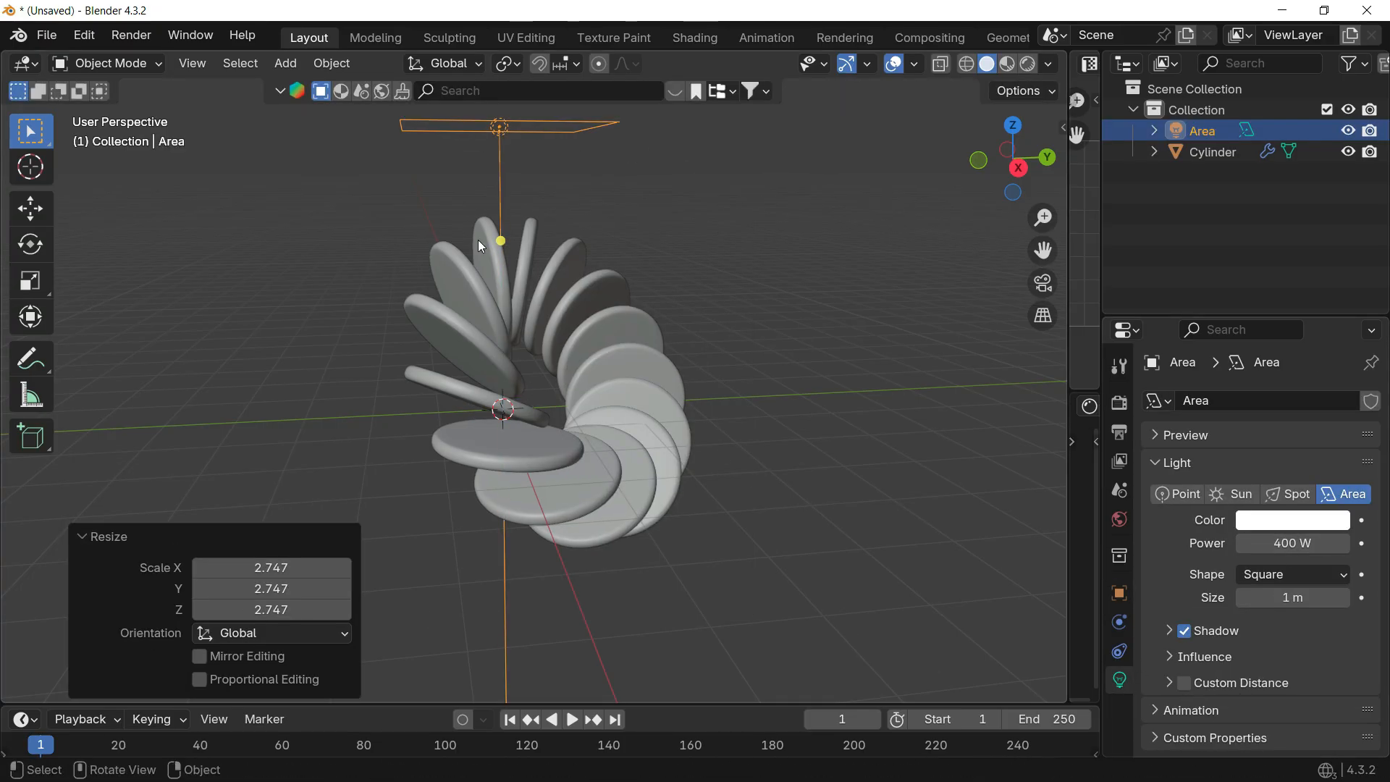
# - Duplicate the overhead area light about 3.75 m down along Z and rotate the copy -90° about the X axis
pyautogui.hotkey('shift', 'd')
pyautogui.press('y')
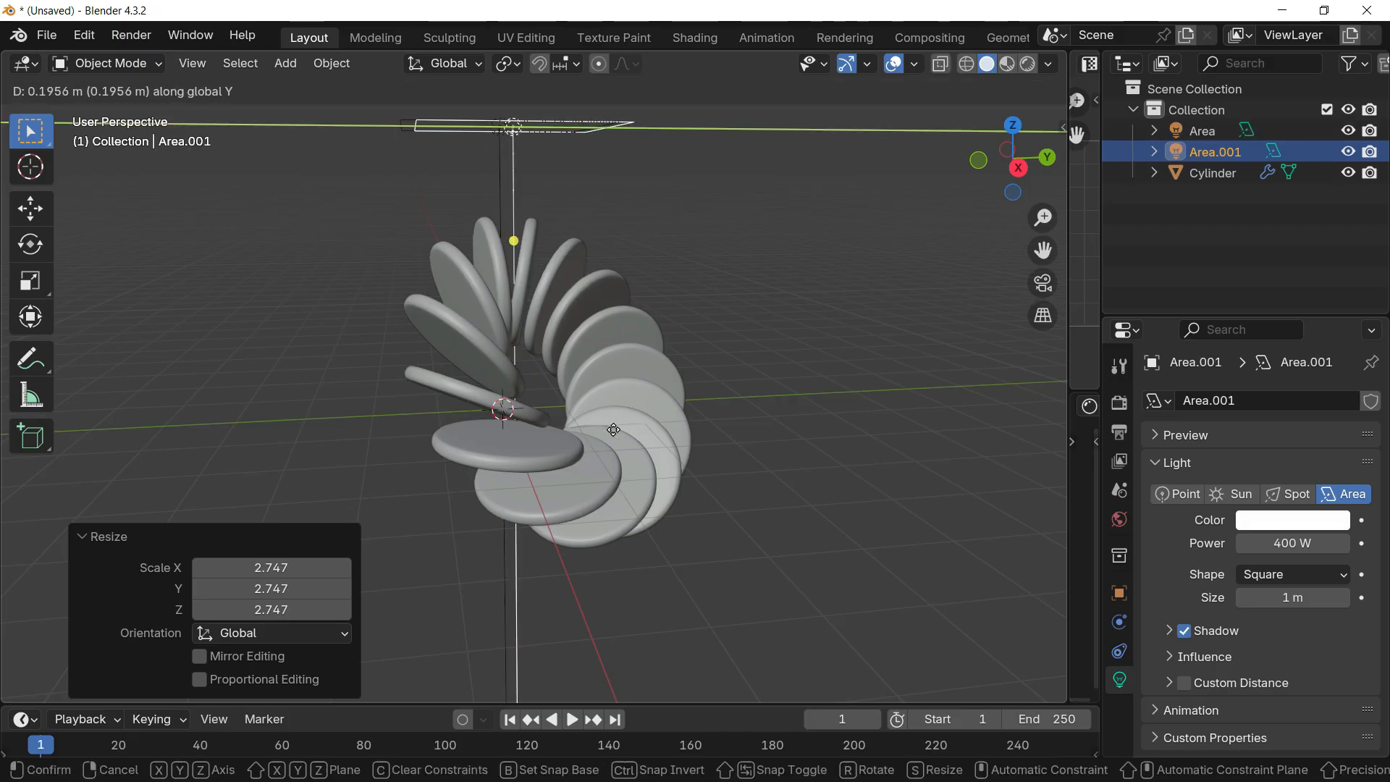
pyautogui.click(661, 497)
pyautogui.press('r')
pyautogui.write('y')
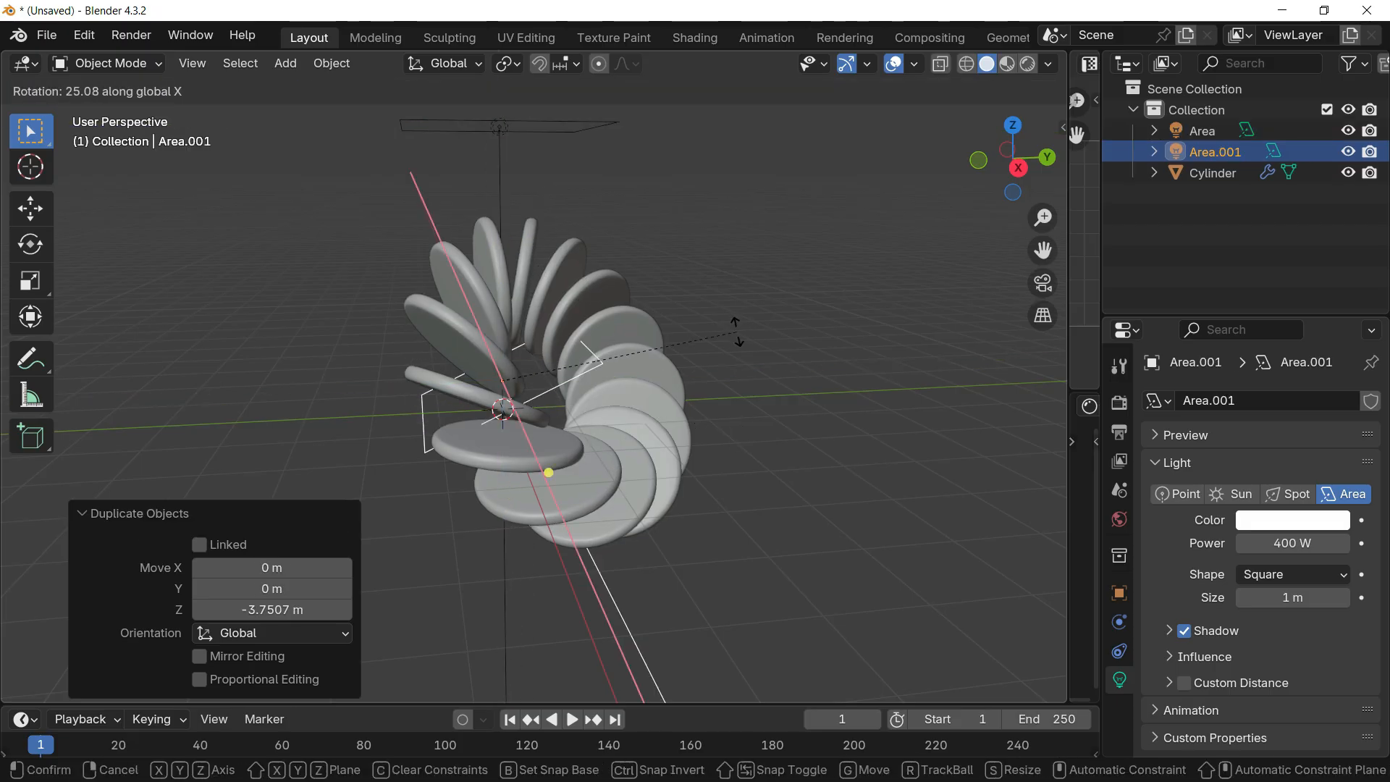
pyautogui.write('-90')
pyautogui.press('Return')
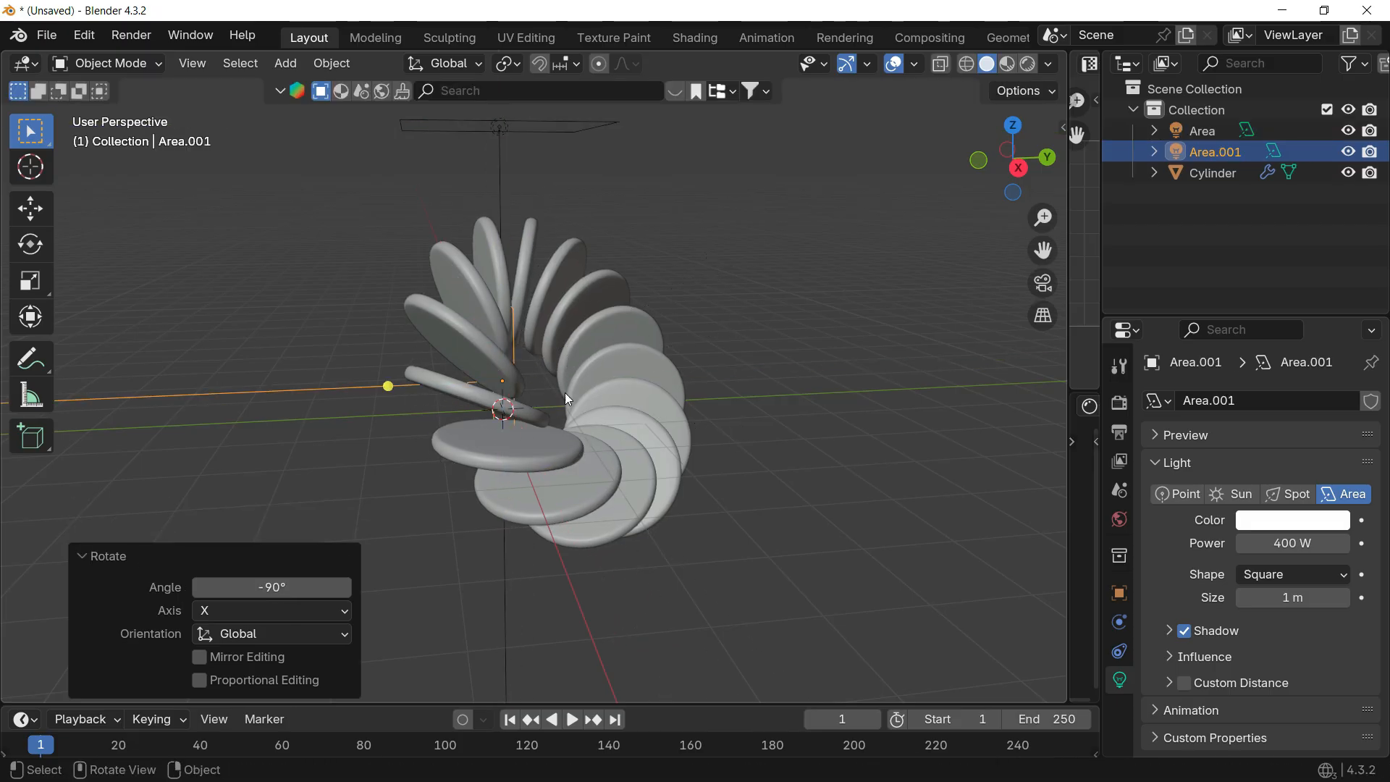
# - Move the rotated area light about 6.54 m along Y to one side of the disc ring
pyautogui.press('g')
pyautogui.press('y')
pyautogui.click(947, 332)
# - Duplicate the side light along Y to the opposite side of the ring and rotate the copy 180° about X to face it
pyautogui.hotkey('shift', 'd')
pyautogui.press('y')
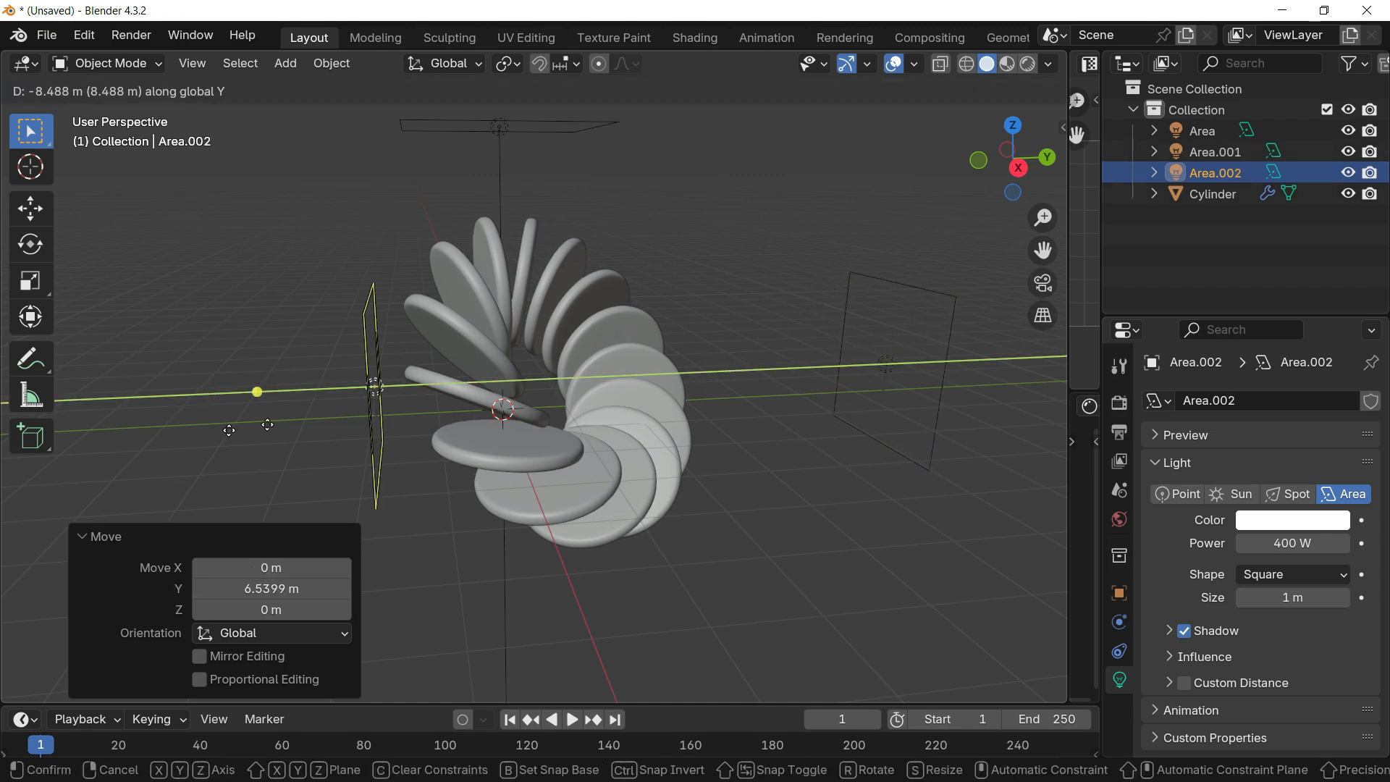
pyautogui.click(449, 418)
pyautogui.write('rx180')
pyautogui.press('Return')
pyautogui.press('g')
pyautogui.press('y')
pyautogui.click(507, 318)
pyautogui.click(708, 234)
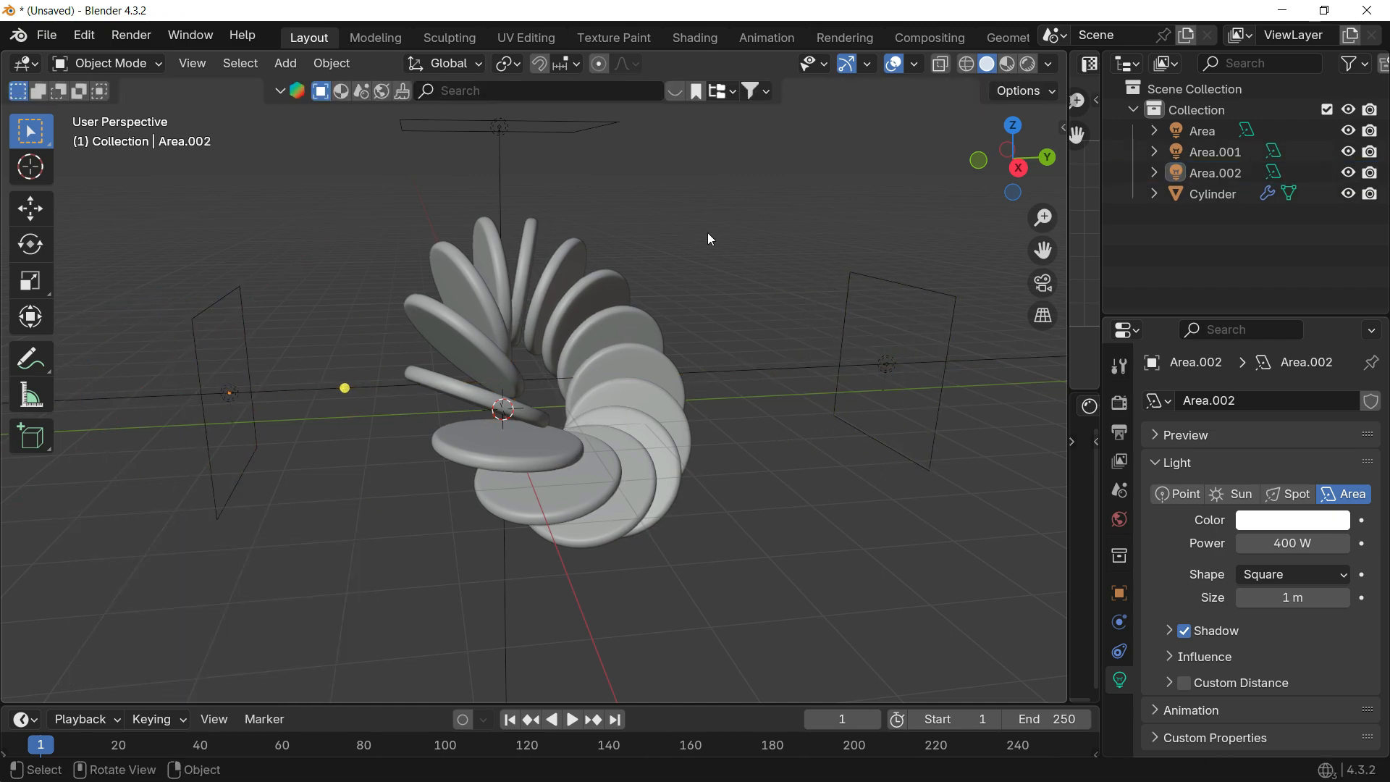
# - Set the render engine to Cycles and display the viewport in Rendered shading
pyautogui.click(1119, 405)
pyautogui.click(1296, 471)
pyautogui.press('z')
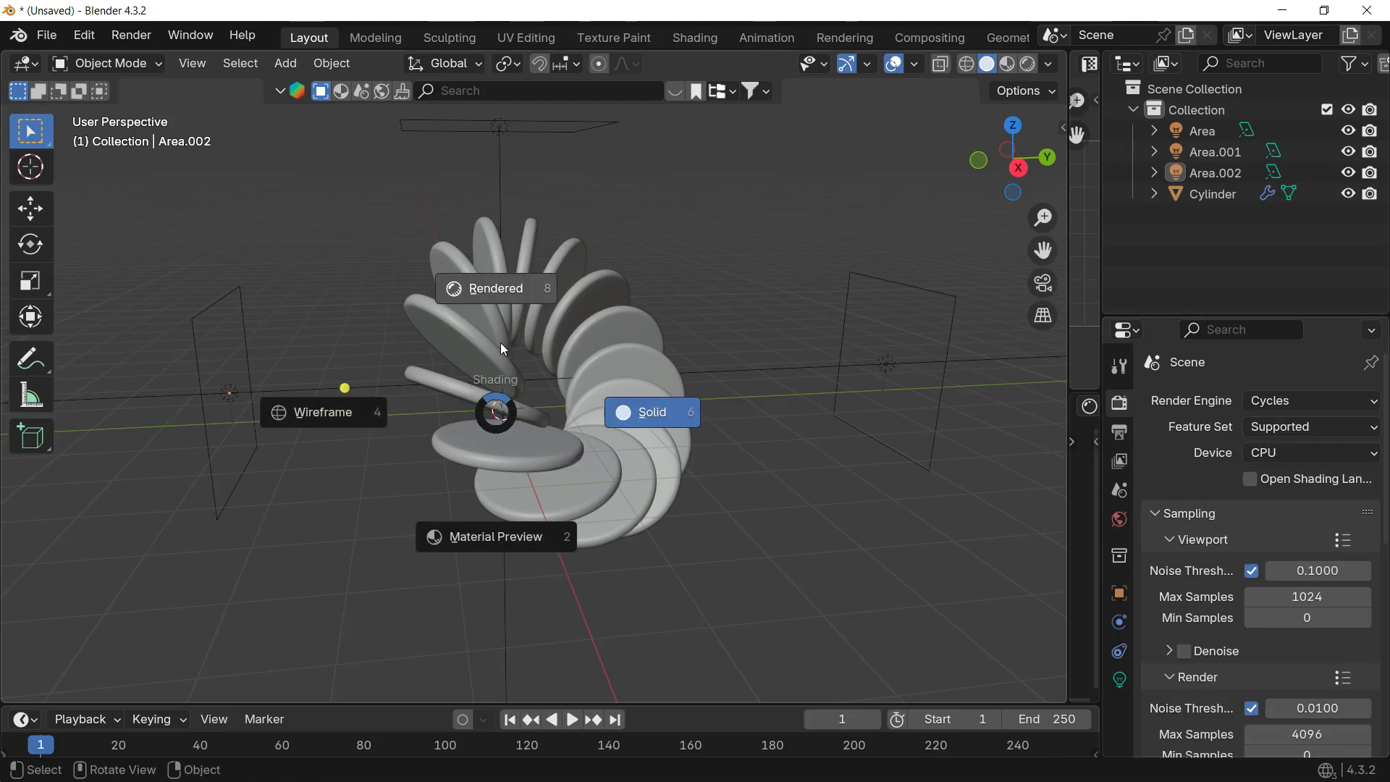
pyautogui.click(618, 404)
pyautogui.scroll(3, 647, 338)
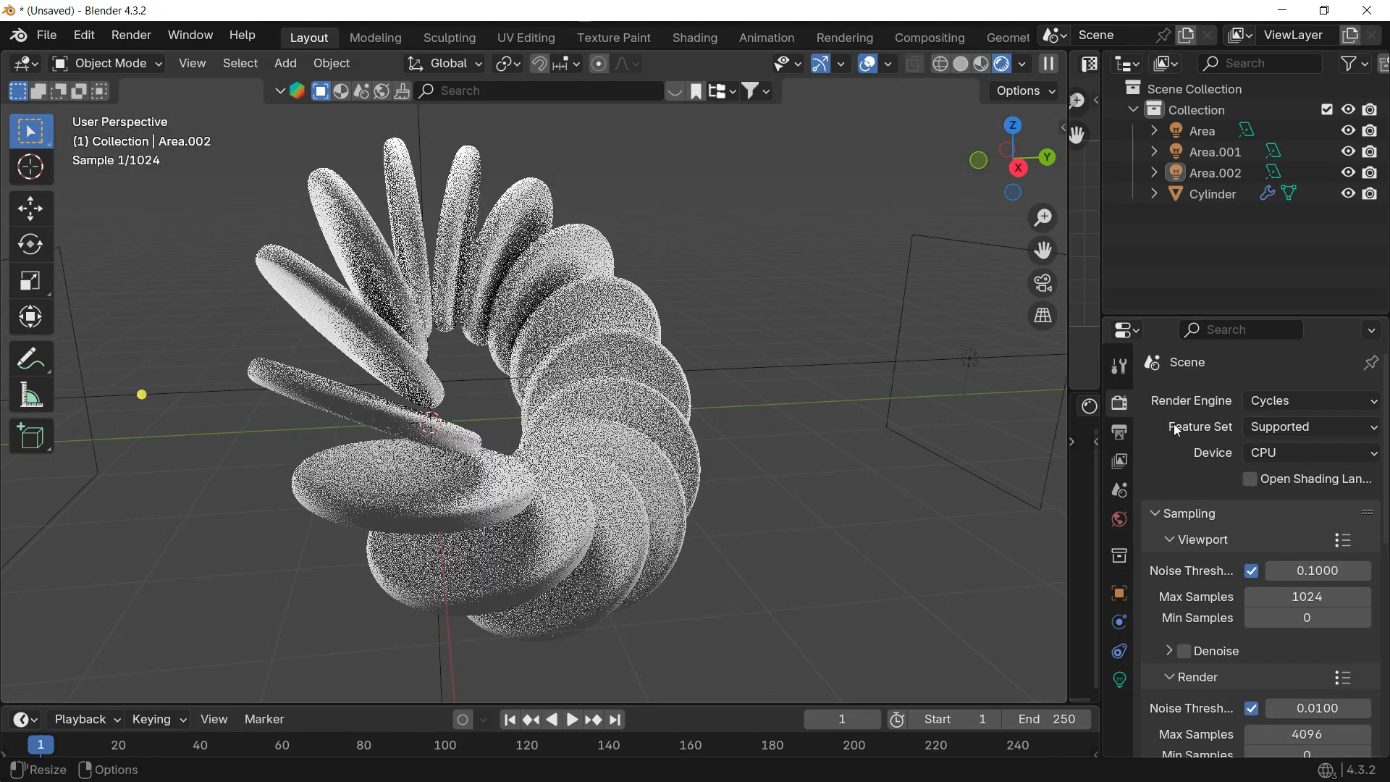
# - Set the Cycles render device to GPU Compute
pyautogui.click(1305, 452)
pyautogui.click(1278, 501)
pyautogui.click(1117, 431)
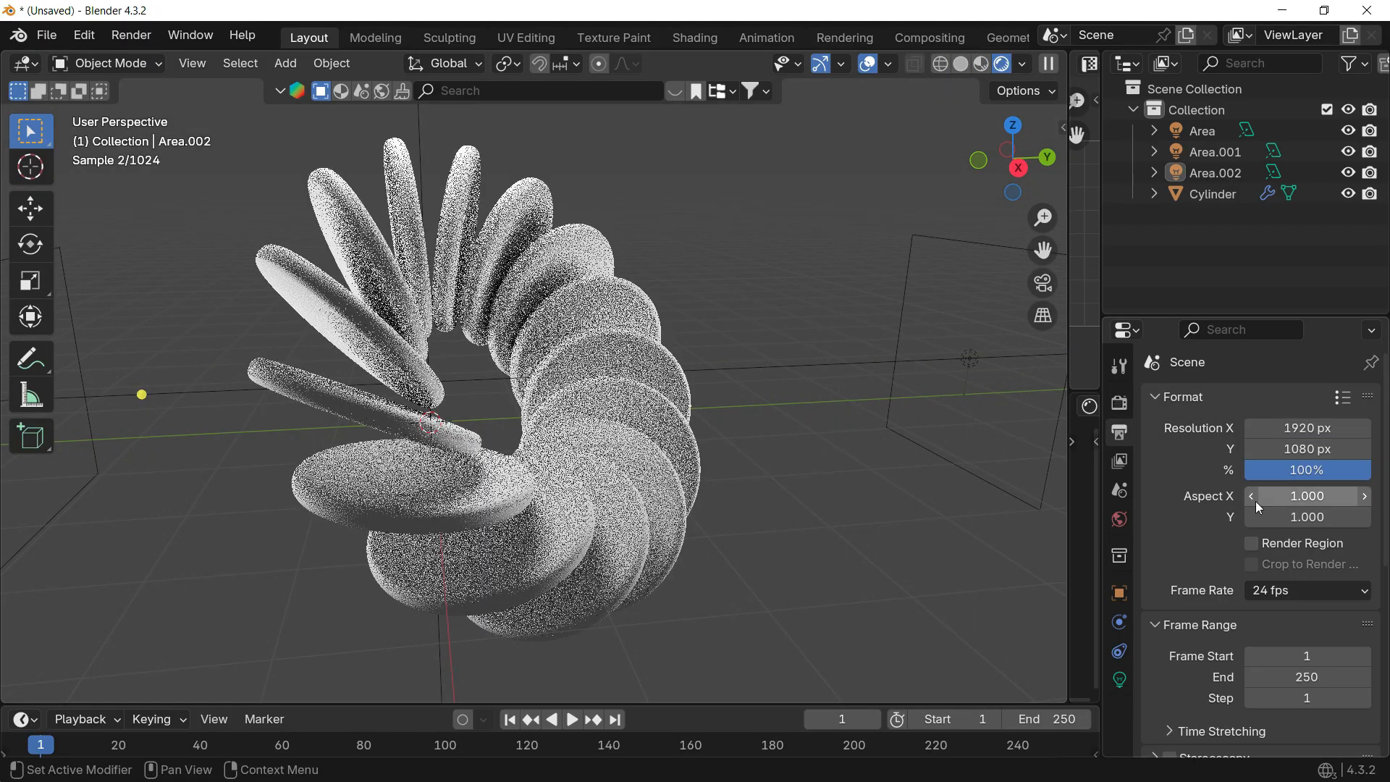
pyautogui.click(1118, 403)
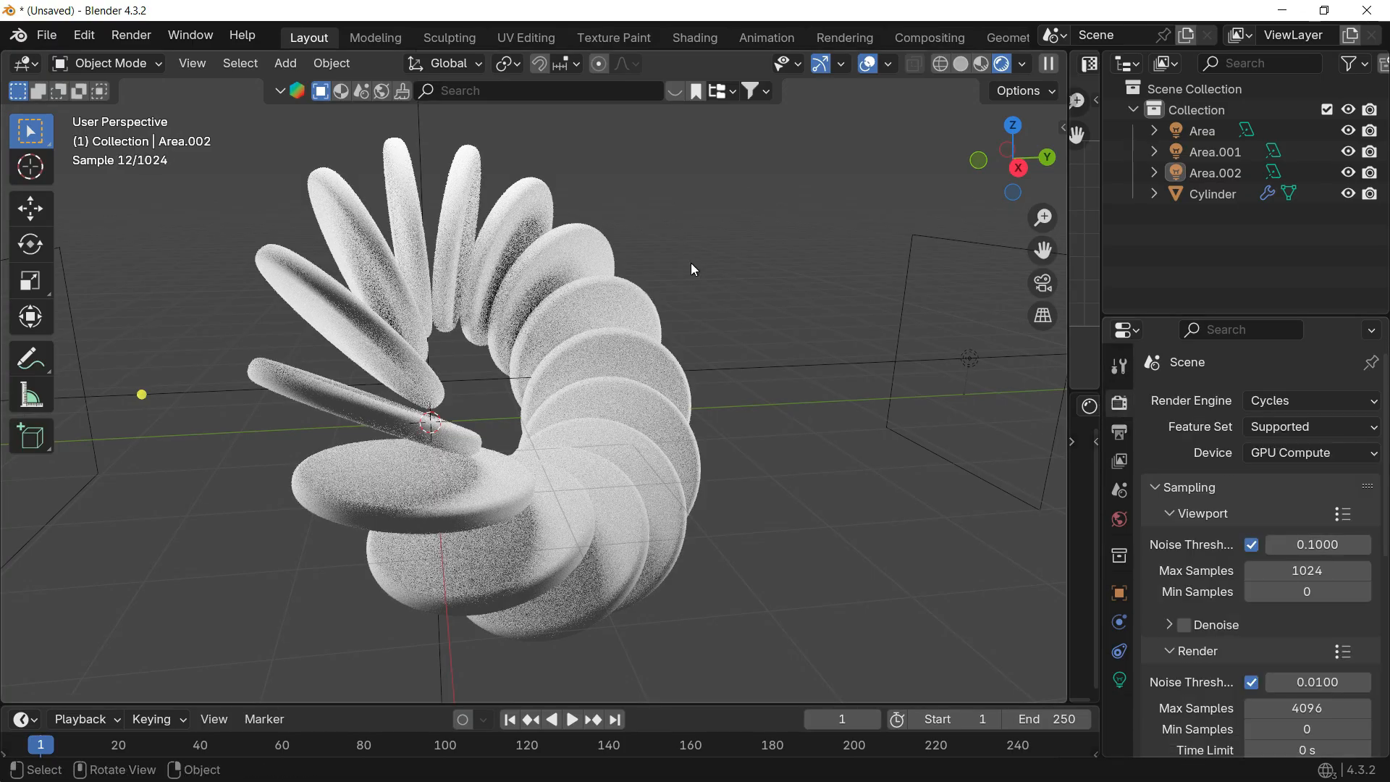
pyautogui.moveTo(693, 264); pyautogui.dragTo(724, 268, button='middle')
# - Set the world background color to black
pyautogui.click(1119, 519)
pyautogui.click(1301, 525)
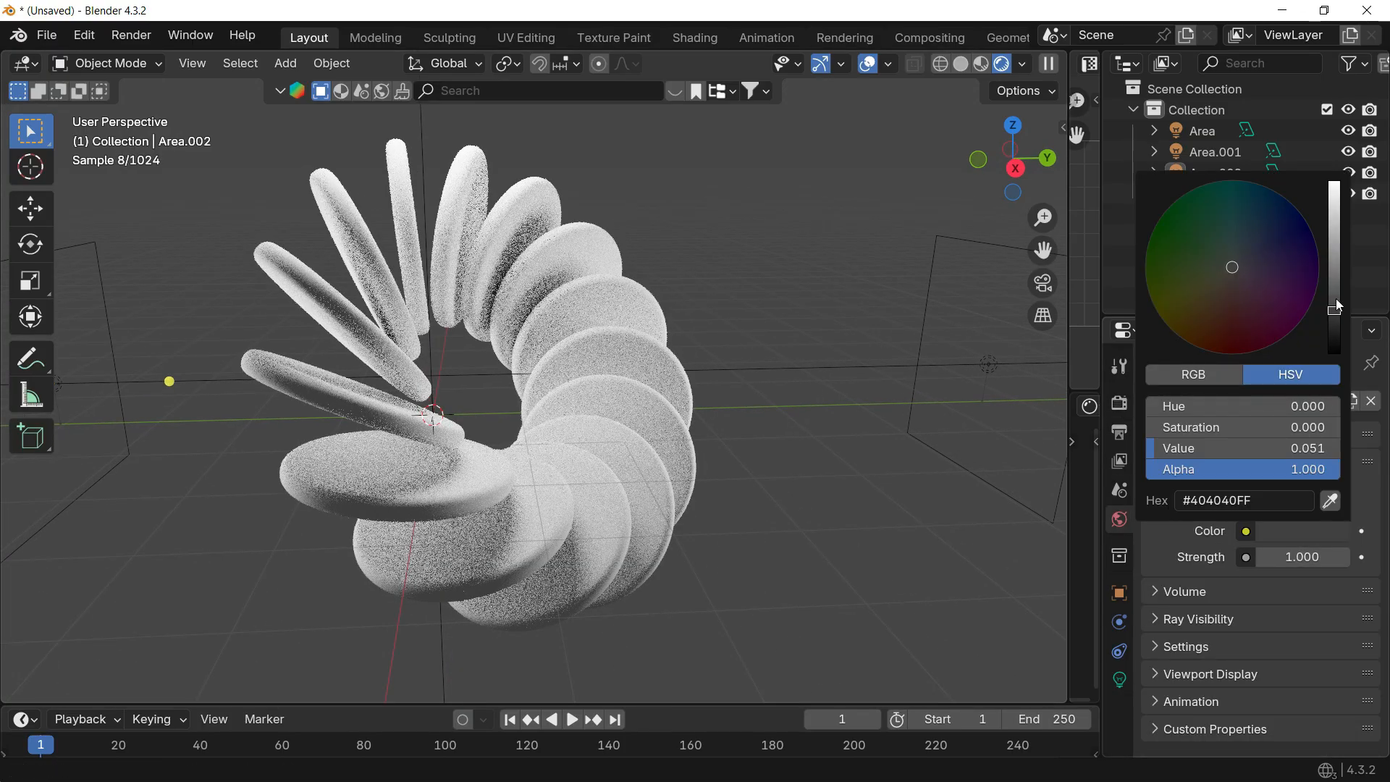
pyautogui.moveTo(1341, 304); pyautogui.dragTo(1338, 368)
pyautogui.moveTo(867, 218); pyautogui.dragTo(562, 350, button='middle')
pyautogui.scroll(3, 712, 282)
pyautogui.scroll(2, 588, 344)
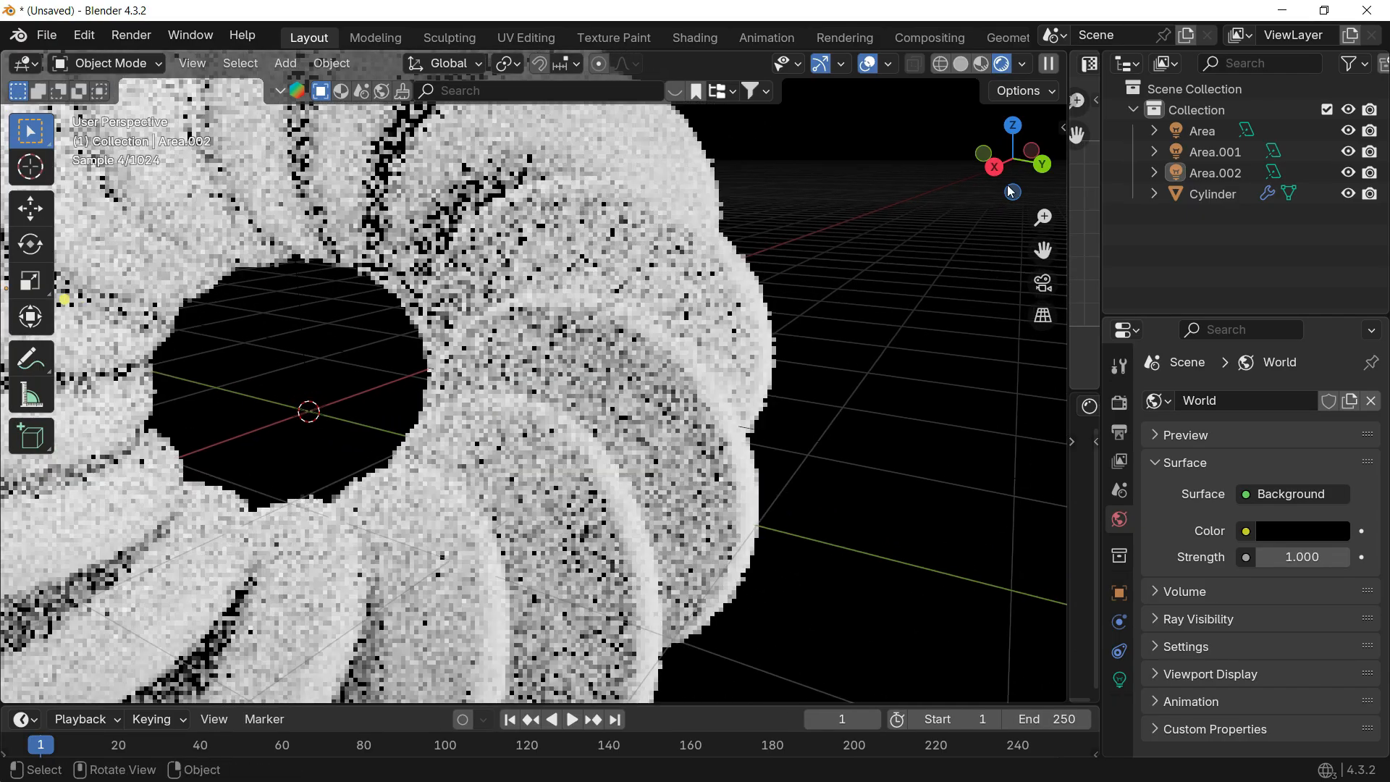
# - Enlarge the Shader Editor area and create a new material for the disc ring
pyautogui.moveTo(1069, 167); pyautogui.dragTo(506, 167)
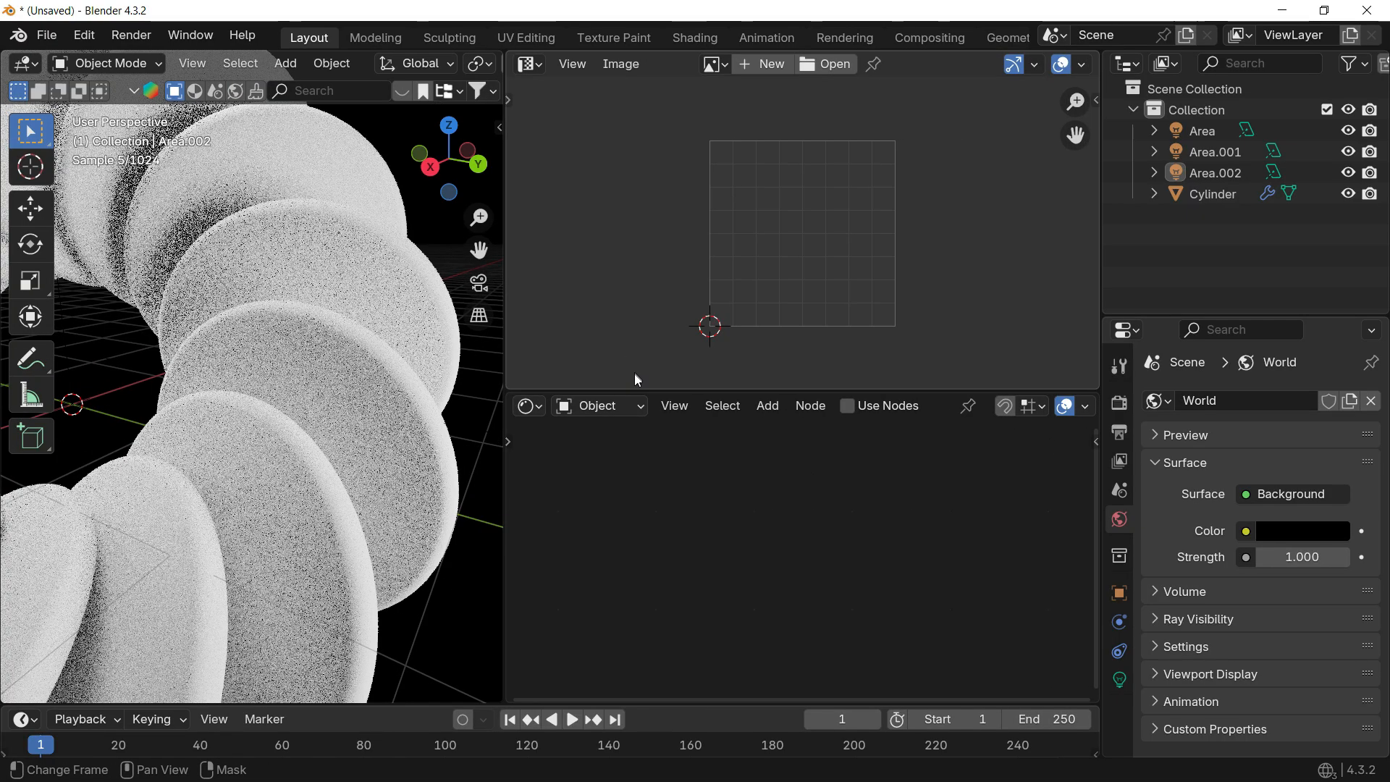
pyautogui.moveTo(626, 390); pyautogui.dragTo(642, 72)
pyautogui.click(378, 246)
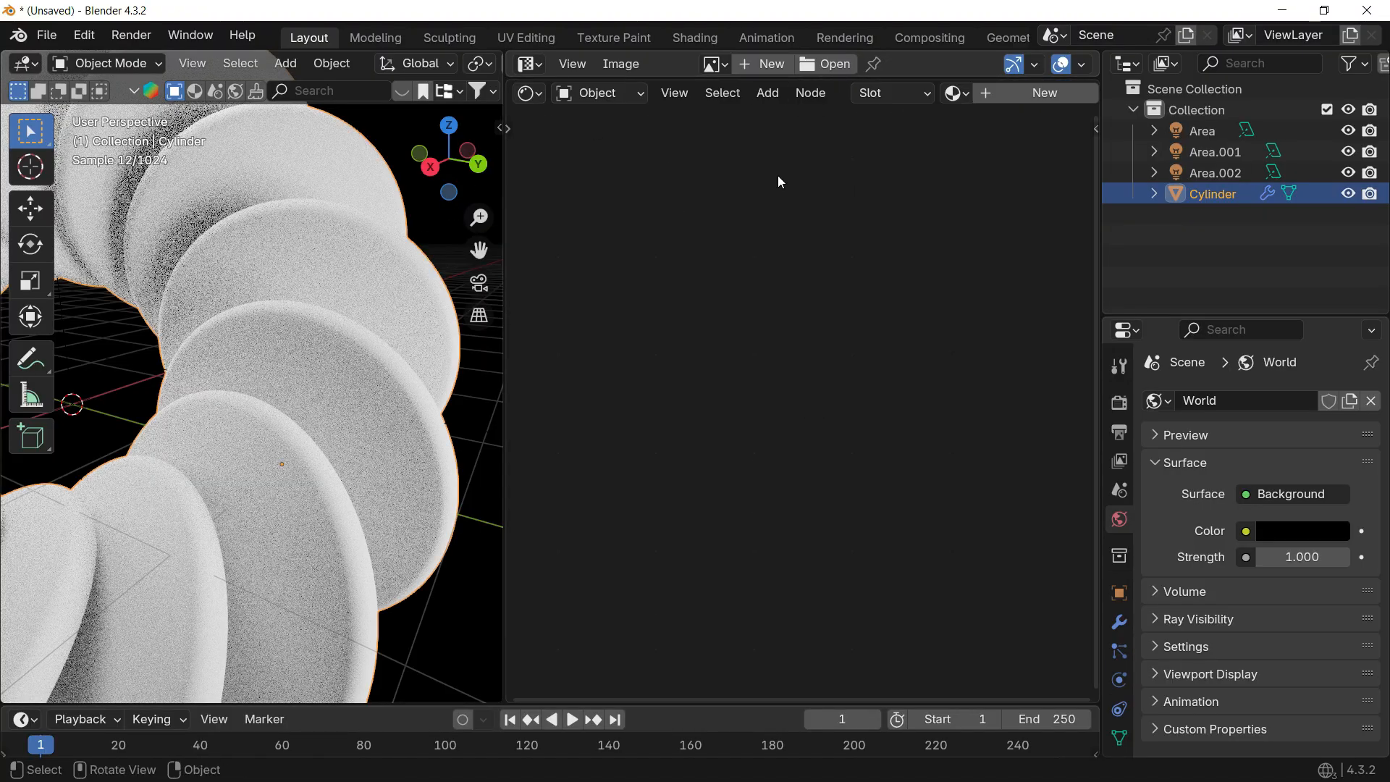
pyautogui.click(961, 102)
pyautogui.click(1010, 91)
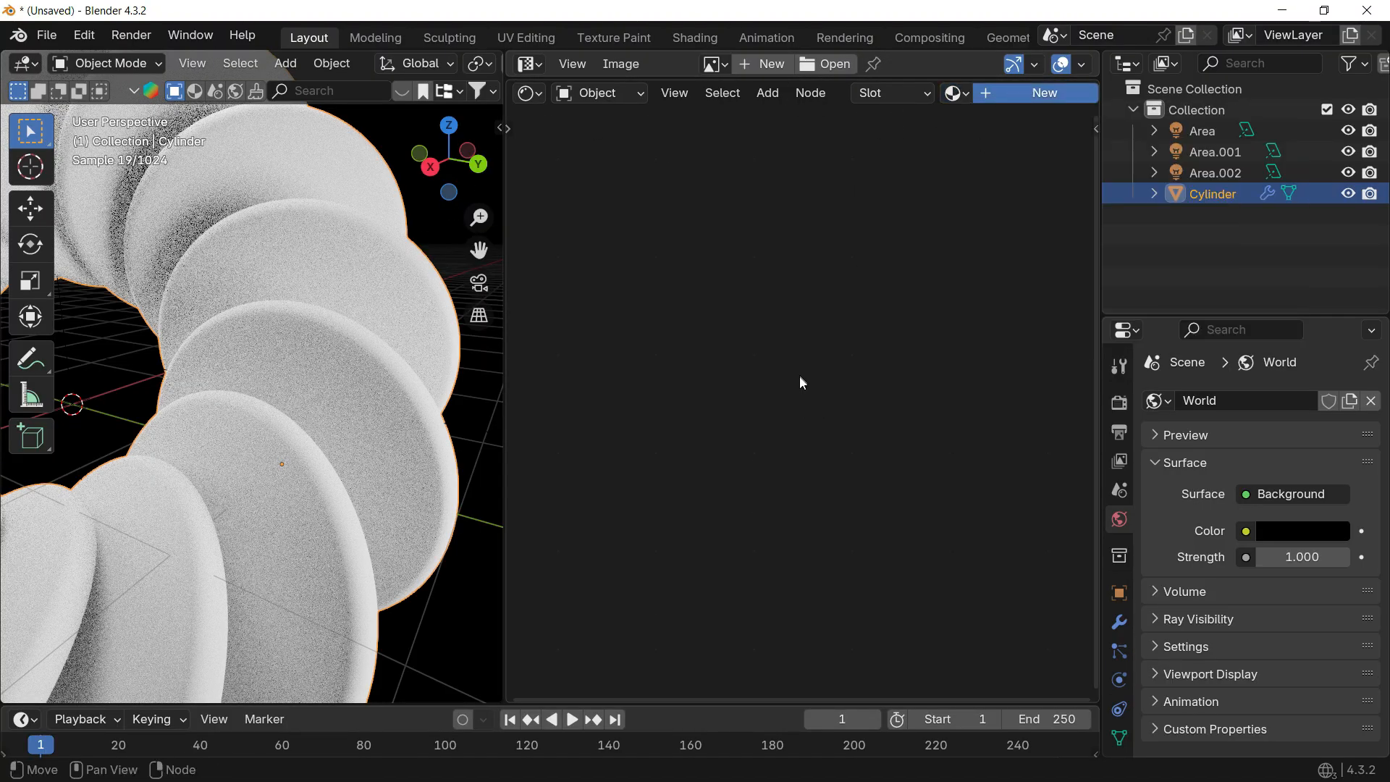
# - Space the Principled BSDF node further apart from the Material Output node
pyautogui.scroll(5, 787, 307)
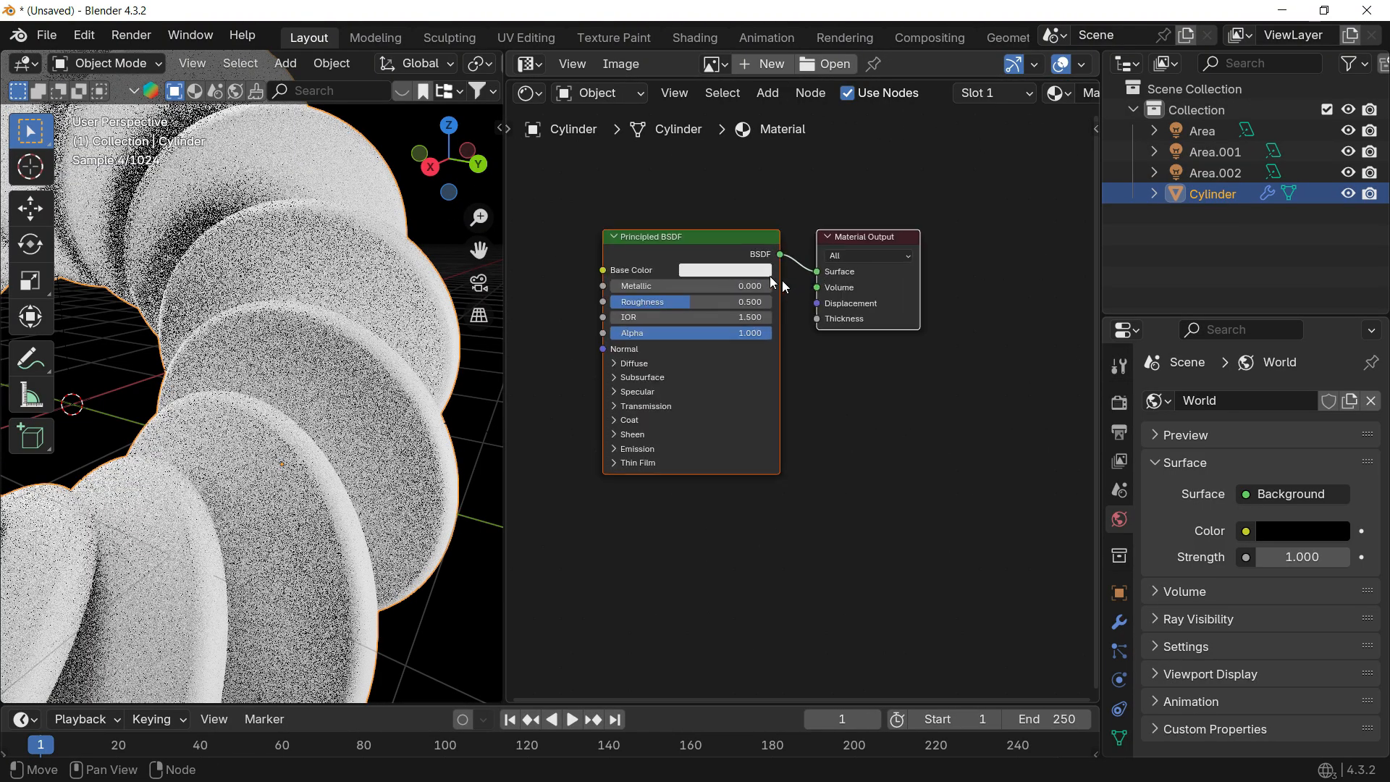
pyautogui.scroll(1, 831, 308)
pyautogui.moveTo(684, 196); pyautogui.dragTo(762, 267, button='middle')
pyautogui.scroll(-2, 671, 214)
pyautogui.moveTo(789, 297); pyautogui.dragTo(749, 270)
pyautogui.moveTo(690, 249); pyautogui.dragTo(848, 254, button='middle')
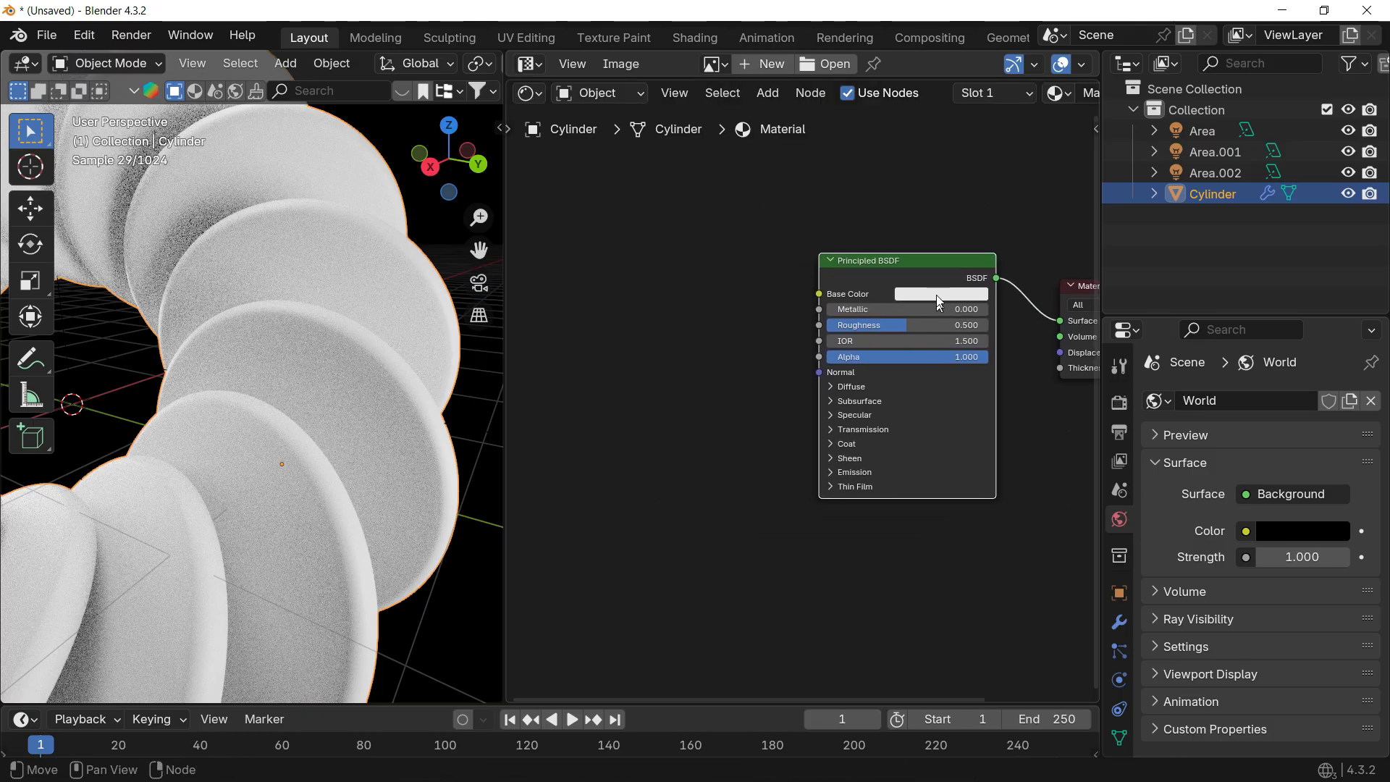
pyautogui.press('g')
pyautogui.moveTo(703, 317); pyautogui.dragTo(916, 286)
pyautogui.moveTo(916, 286); pyautogui.dragTo(821, 278, button='middle')
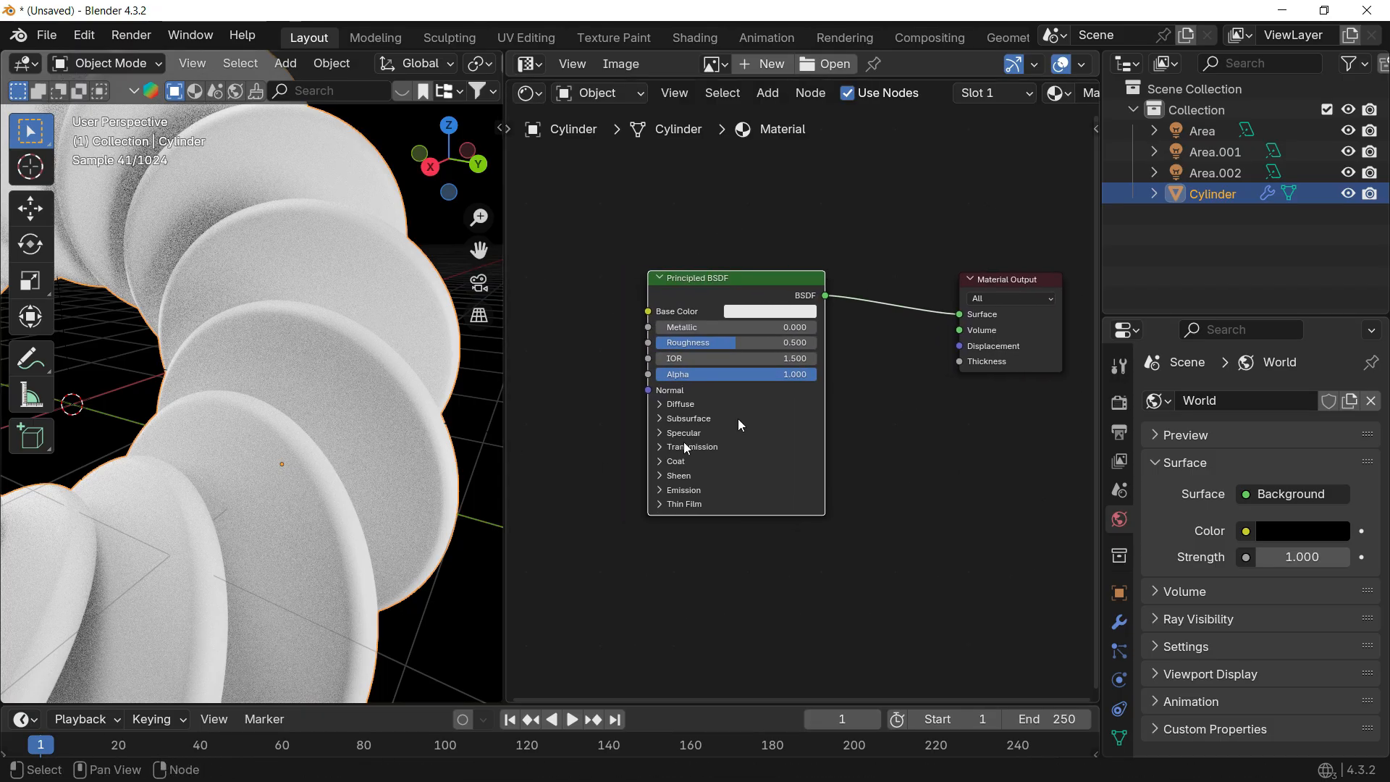
# - Delete the Principled BSDF node and add a Mix Shader node before the Material Output
pyautogui.moveTo(740, 280)
pyautogui.mouseDown()
pyautogui.moveTo(725, 249)
pyautogui.moveTo(747, 266)
pyautogui.mouseUp()
pyautogui.press('x')
pyautogui.hotkey('shift', 'a')
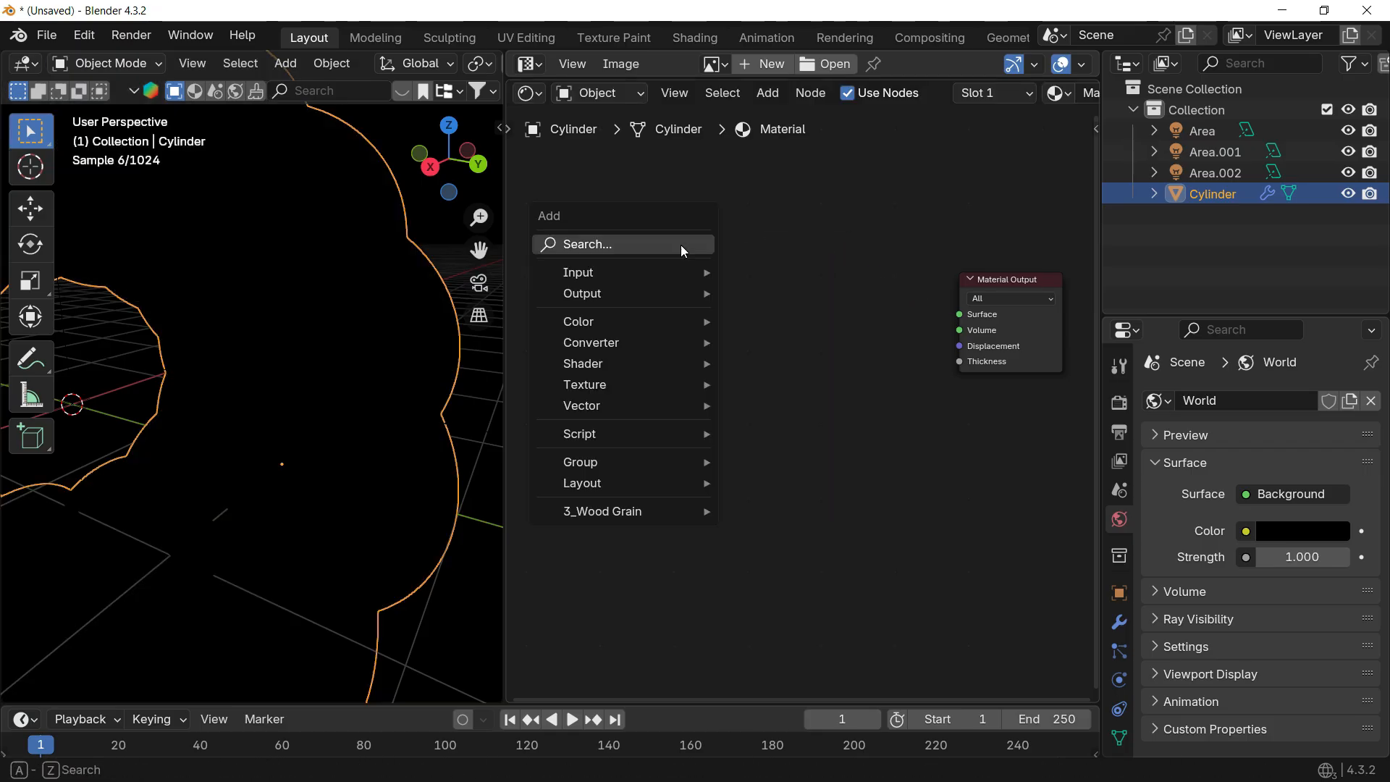
pyautogui.click(680, 244)
pyautogui.write('mix')
pyautogui.press('Down')
pyautogui.press('Down')
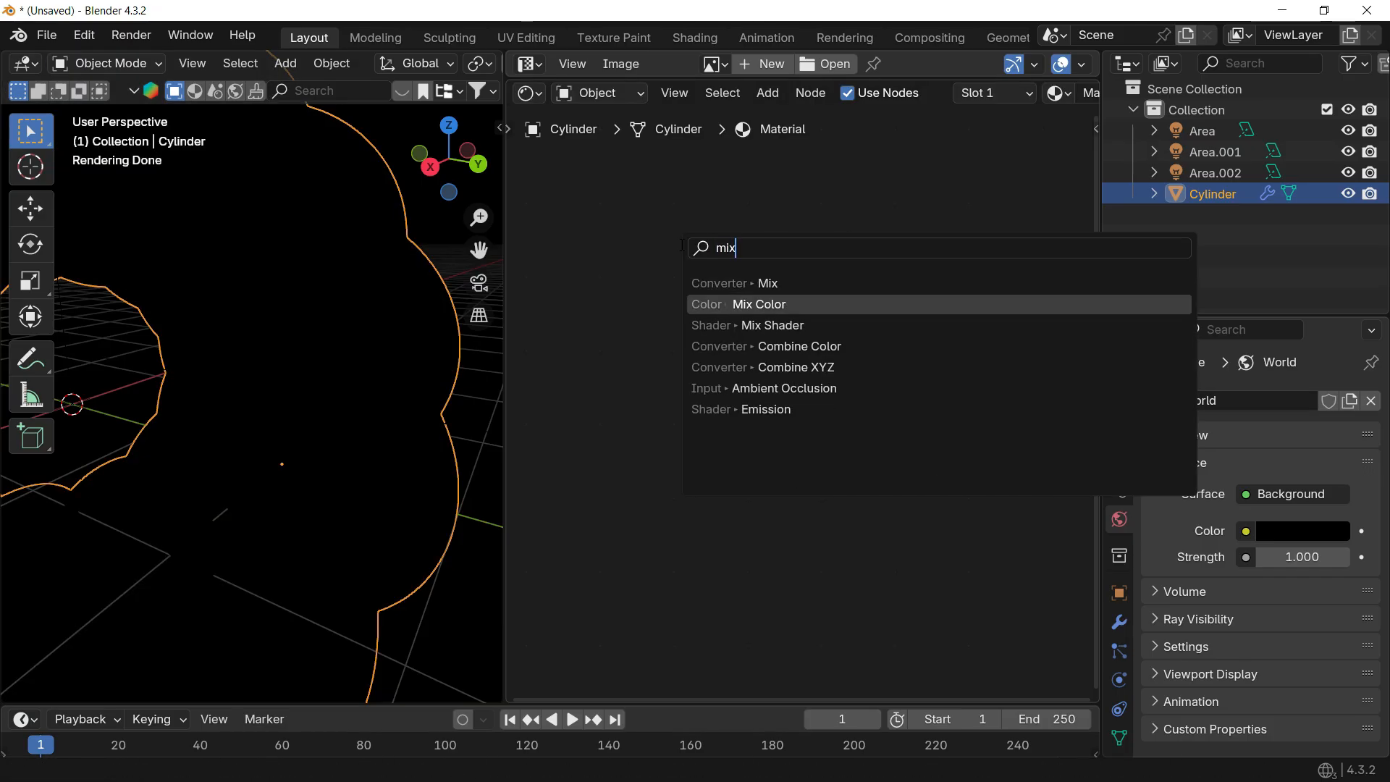
pyautogui.press('Return')
pyautogui.click(795, 288)
pyautogui.press('g')
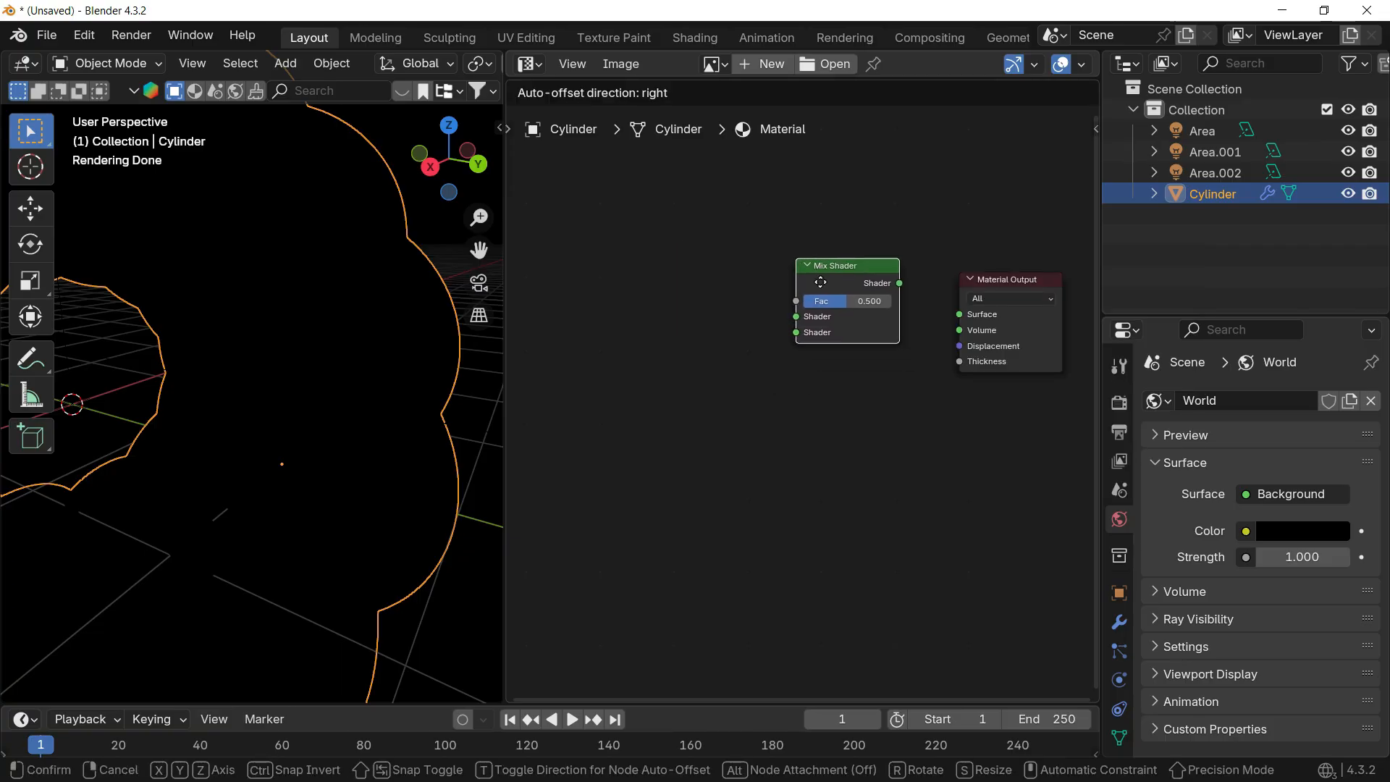
pyautogui.click(859, 270)
# - Add an Add Shader node and place it above the Mix Shader node
pyautogui.hotkey('shift', 'a')
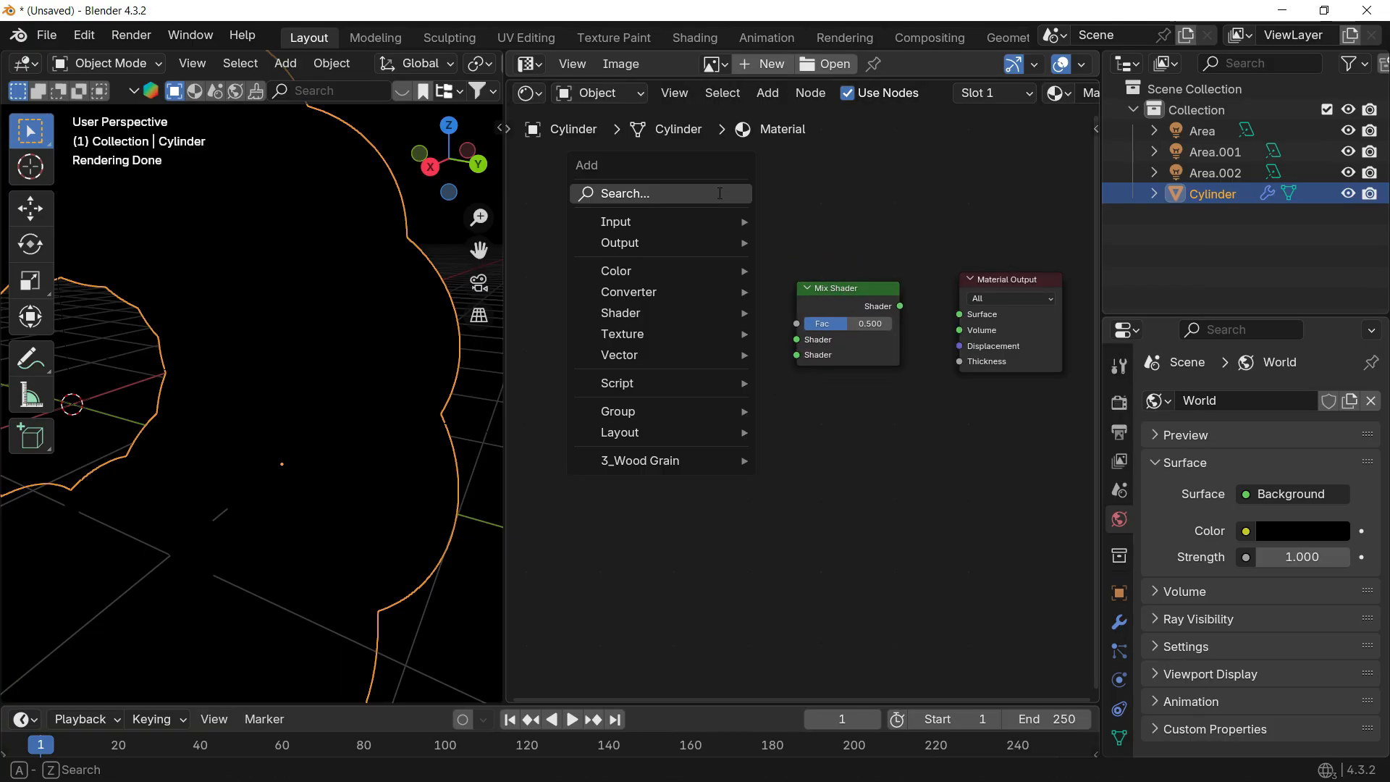
pyautogui.write('add')
pyautogui.press('Return')
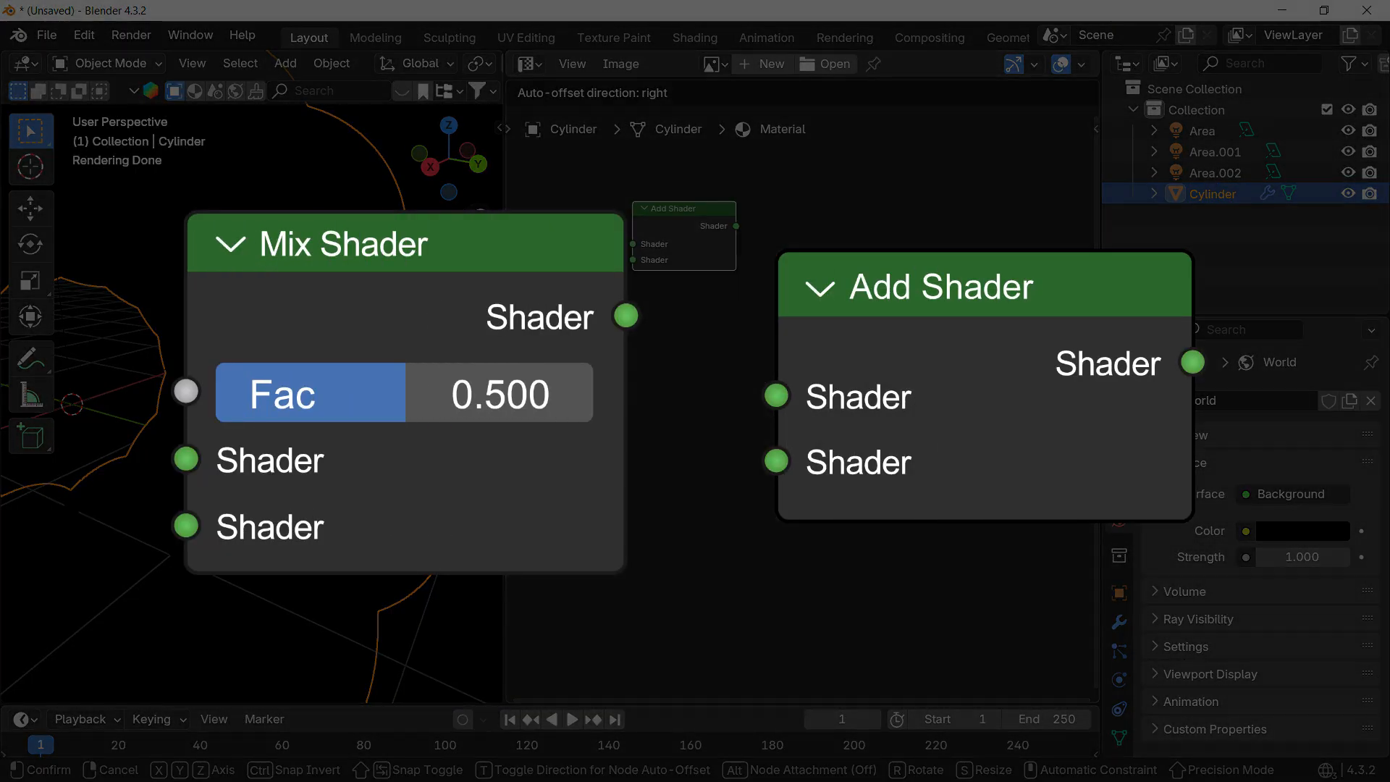
pyautogui.click(693, 306)
pyautogui.moveTo(678, 297); pyautogui.dragTo(758, 214)
pyautogui.press('Return')
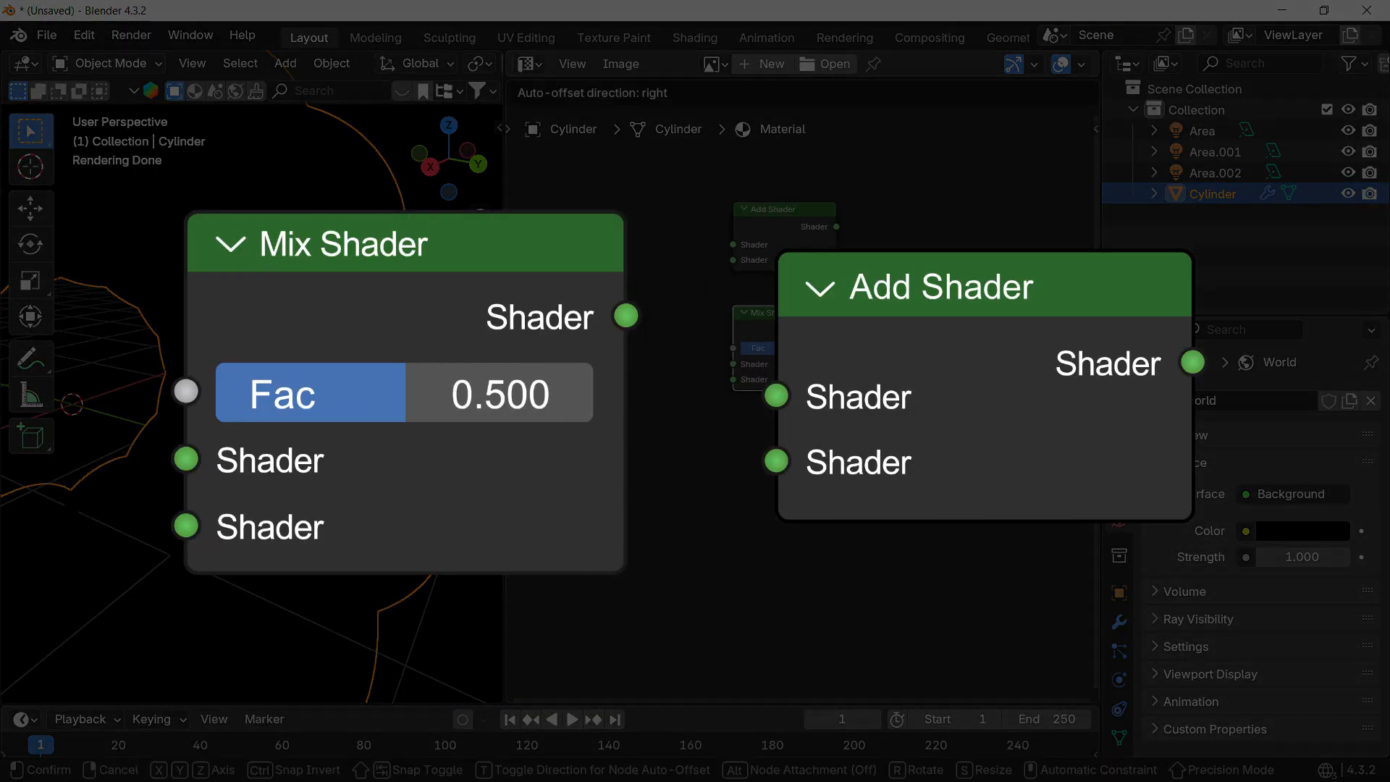
pyautogui.click(771, 327)
# - Add a Glass BSDF node and duplicate it along Y, placing the copy below the original
pyautogui.moveTo(619, 219); pyautogui.dragTo(692, 232, button='middle')
pyautogui.hotkey('shift', 'a')
pyautogui.click(691, 229)
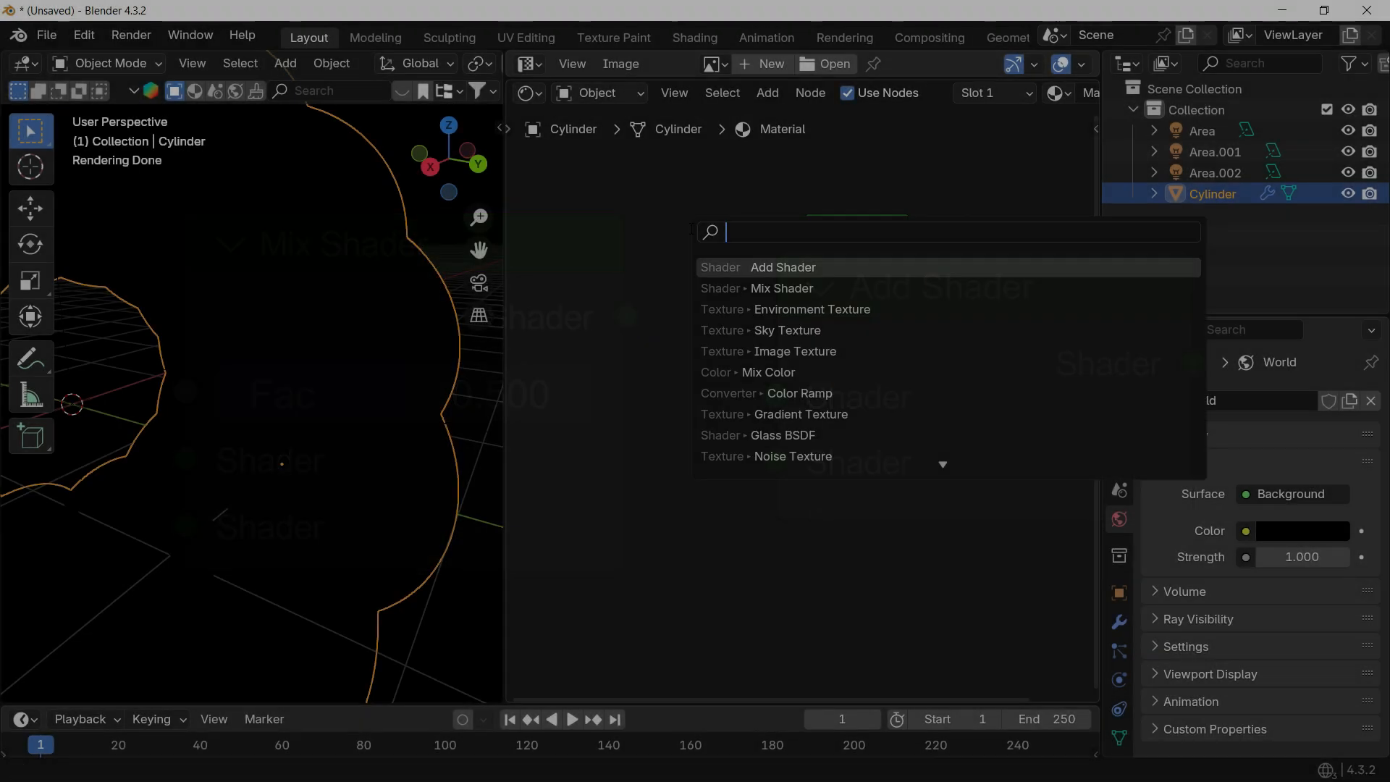
pyautogui.write('glass')
pyautogui.press('Return')
pyautogui.click(648, 234)
pyautogui.hotkey('shift', 'd')
pyautogui.press('y')
pyautogui.click(796, 313)
pyautogui.moveTo(824, 314); pyautogui.dragTo(801, 325, button='middle')
# - Arrange the Add Shader between the Glass BSDF nodes and the Material Output, with the Mix Shader lower down
pyautogui.moveTo(858, 339); pyautogui.dragTo(1004, 549)
pyautogui.moveTo(877, 193); pyautogui.dragTo(894, 304)
pyautogui.moveTo(990, 546); pyautogui.dragTo(946, 451)
pyautogui.moveTo(893, 278); pyautogui.dragTo(871, 335)
pyautogui.press('Home')
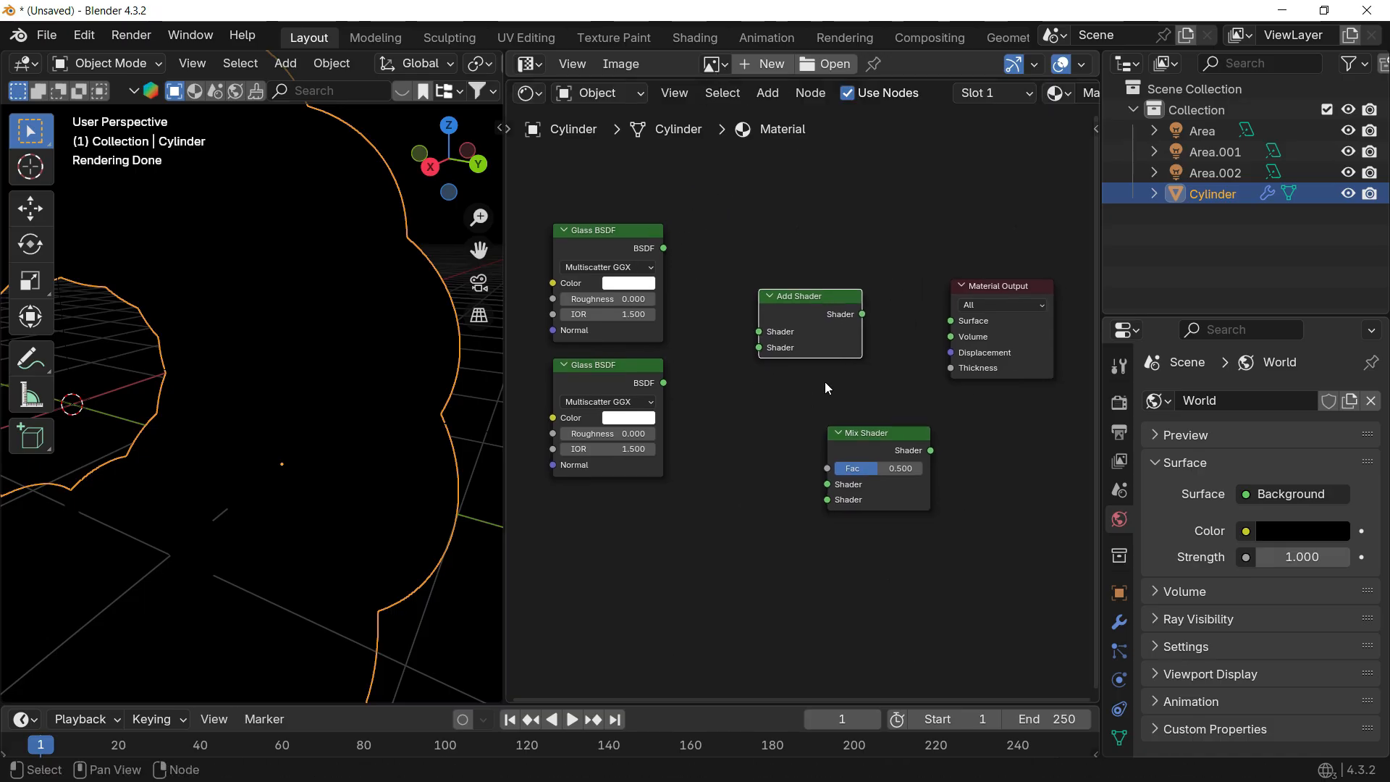
# - Connect both Glass BSDF nodes to the Add Shader and its output to the Material Output's Surface, placing the Mix Shader just below
pyautogui.moveTo(664, 248); pyautogui.dragTo(759, 332)
pyautogui.moveTo(664, 382); pyautogui.dragTo(766, 353)
pyautogui.moveTo(862, 314); pyautogui.dragTo(950, 320)
pyautogui.moveTo(884, 429); pyautogui.dragTo(819, 383)
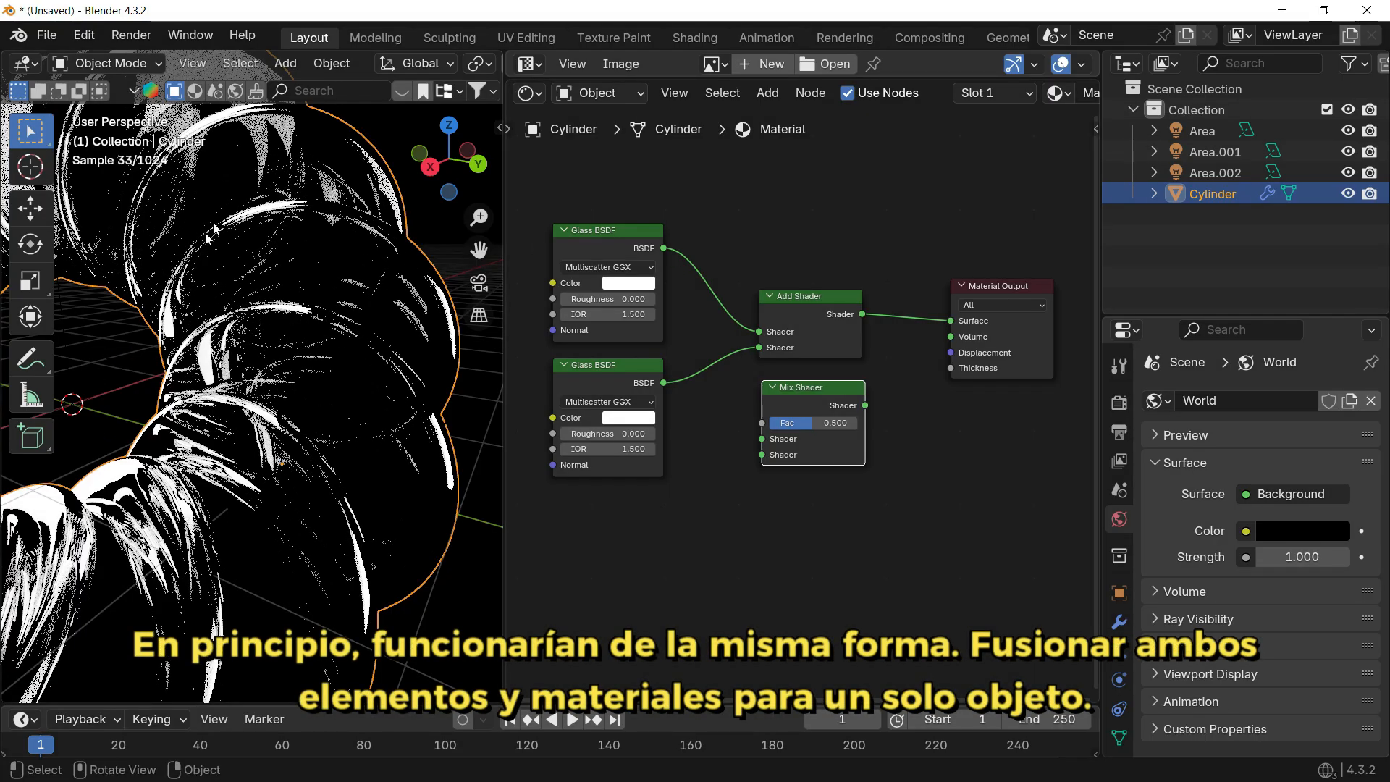
pyautogui.moveTo(601, 242)
pyautogui.mouseDown()
pyautogui.moveTo(594, 189)
pyautogui.moveTo(602, 239)
pyautogui.mouseUp()
pyautogui.rightClick(603, 240)
pyautogui.moveTo(831, 298)
pyautogui.mouseDown()
pyautogui.moveTo(844, 268)
pyautogui.moveTo(836, 288)
pyautogui.mouseUp()
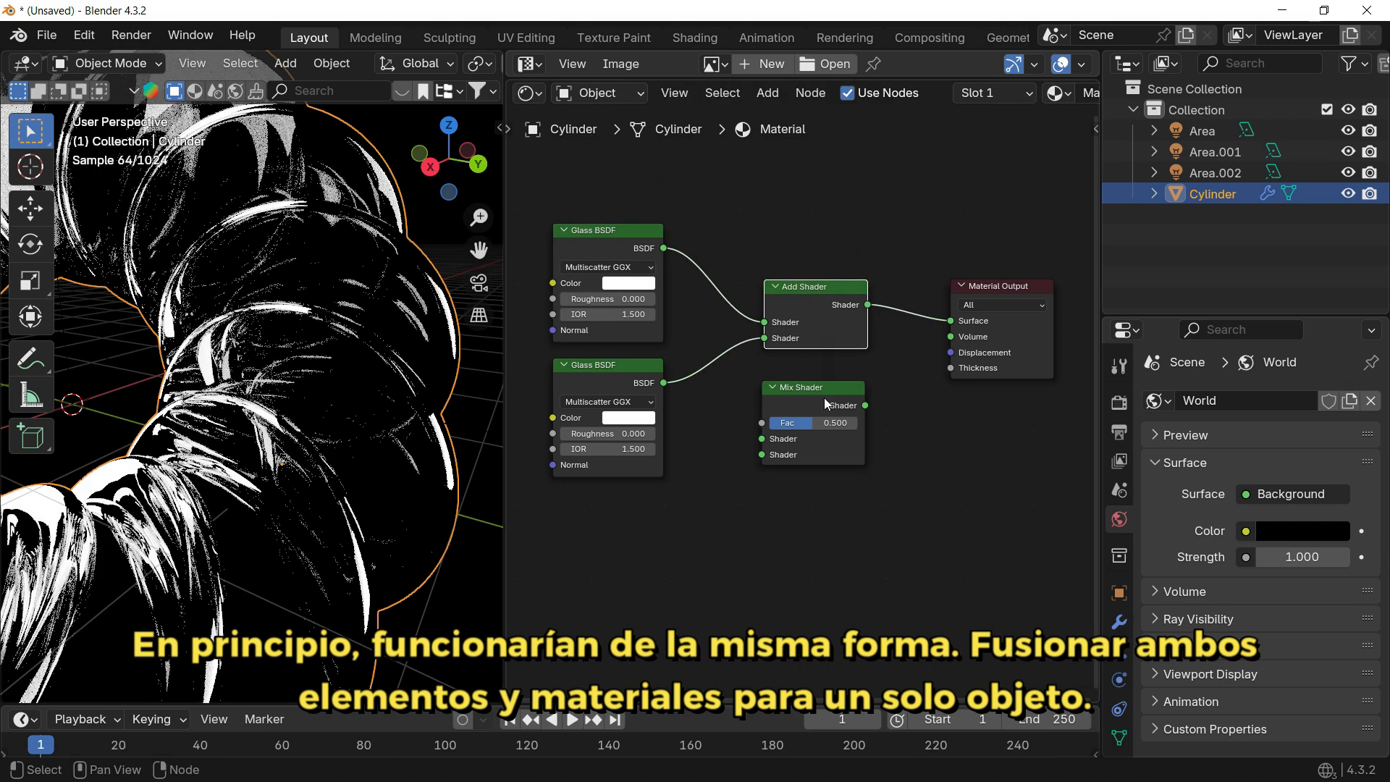
# - Connect both Glass BSDF nodes to the Mix Shader and the Mix Shader to the Material Output's Surface
pyautogui.moveTo(663, 248); pyautogui.dragTo(761, 439)
pyautogui.moveTo(659, 386); pyautogui.dragTo(761, 454)
pyautogui.moveTo(865, 405); pyautogui.dragTo(951, 320)
# - Compare the Add Shader and Mix Shader by alternating them on the Material Output's Surface, leaving the Add Shader connected
pyautogui.moveTo(814, 288); pyautogui.dragTo(815, 154)
pyautogui.moveTo(859, 222); pyautogui.dragTo(950, 321)
pyautogui.moveTo(866, 406); pyautogui.dragTo(954, 321)
pyautogui.moveTo(857, 222); pyautogui.dragTo(950, 321)
pyautogui.moveTo(816, 200); pyautogui.dragTo(821, 257)
pyautogui.moveTo(805, 393); pyautogui.dragTo(802, 362)
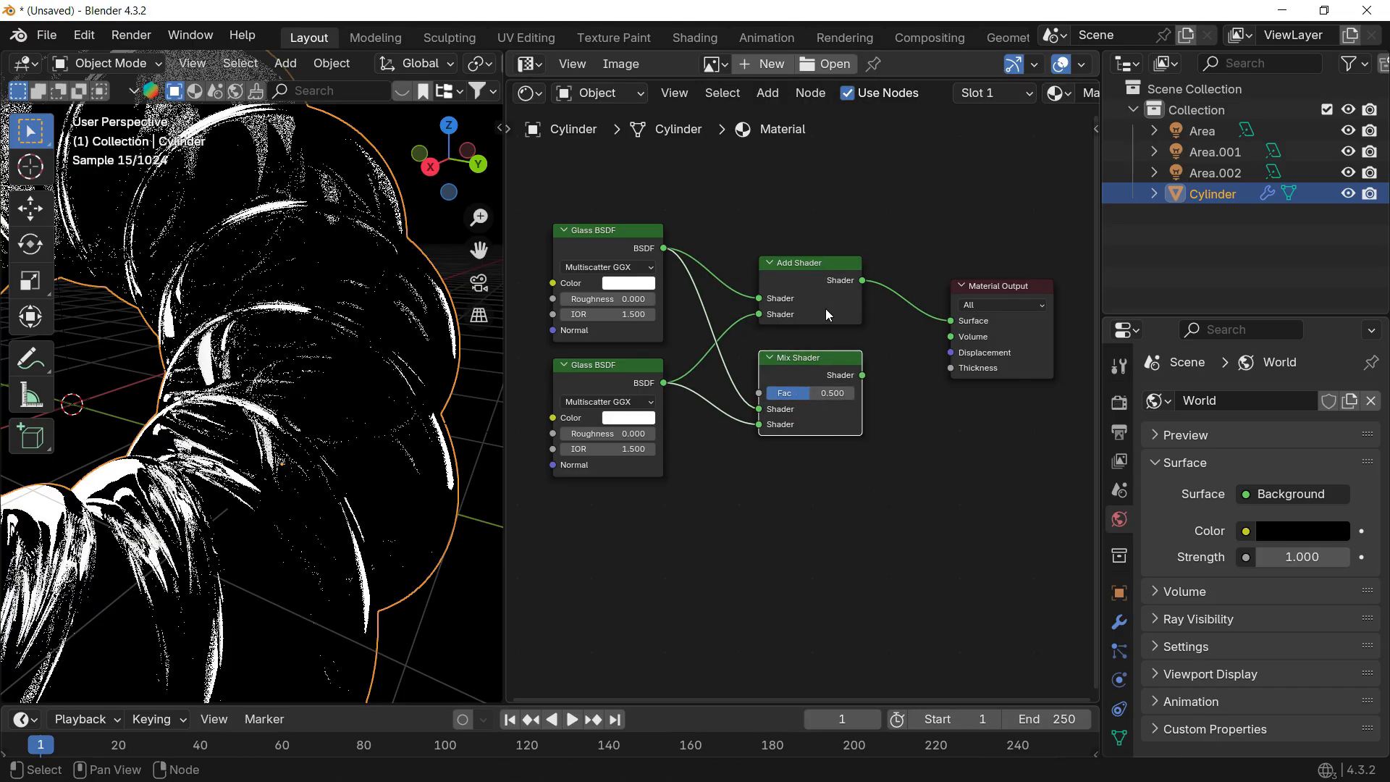
# - Move the Add Shader and Mix Shader nodes slightly higher in the node tree
pyautogui.moveTo(809, 283); pyautogui.dragTo(805, 254)
pyautogui.click(771, 266)
pyautogui.click(770, 267)
pyautogui.moveTo(826, 353)
pyautogui.mouseDown()
pyautogui.moveTo(841, 329)
pyautogui.moveTo(820, 328)
pyautogui.mouseUp()
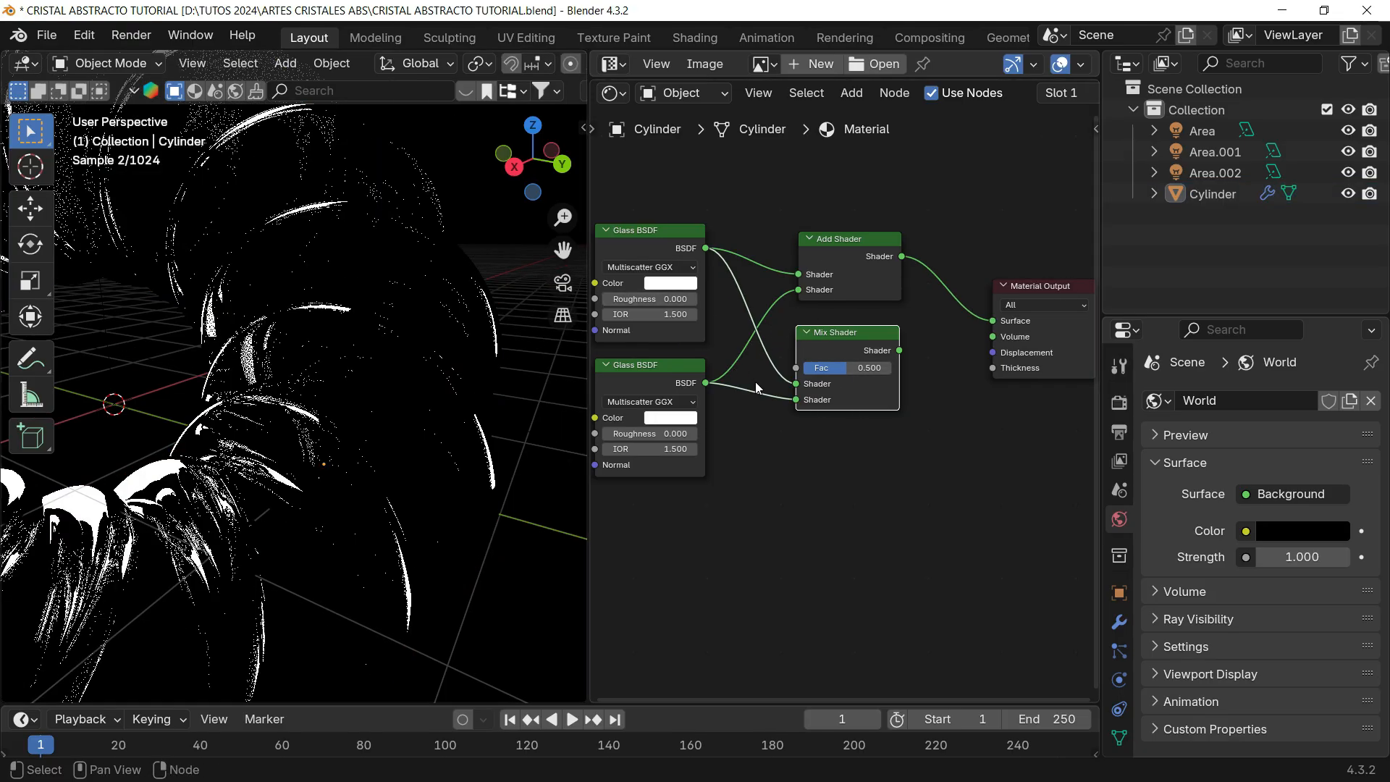
# - Adjust the Glass BSDF and Add Shader placement and set the Mix Shader factor to 0.815
pyautogui.moveTo(803, 378); pyautogui.dragTo(860, 413, button='middle')
pyautogui.moveTo(723, 269)
pyautogui.mouseDown()
pyautogui.moveTo(711, 251)
pyautogui.moveTo(717, 267)
pyautogui.mouseUp()
pyautogui.moveTo(900, 371); pyautogui.dragTo(936, 409)
pyautogui.moveTo(915, 275)
pyautogui.mouseDown()
pyautogui.moveTo(912, 312)
pyautogui.moveTo(913, 276)
pyautogui.moveTo(899, 265)
pyautogui.moveTo(891, 286)
pyautogui.mouseUp()
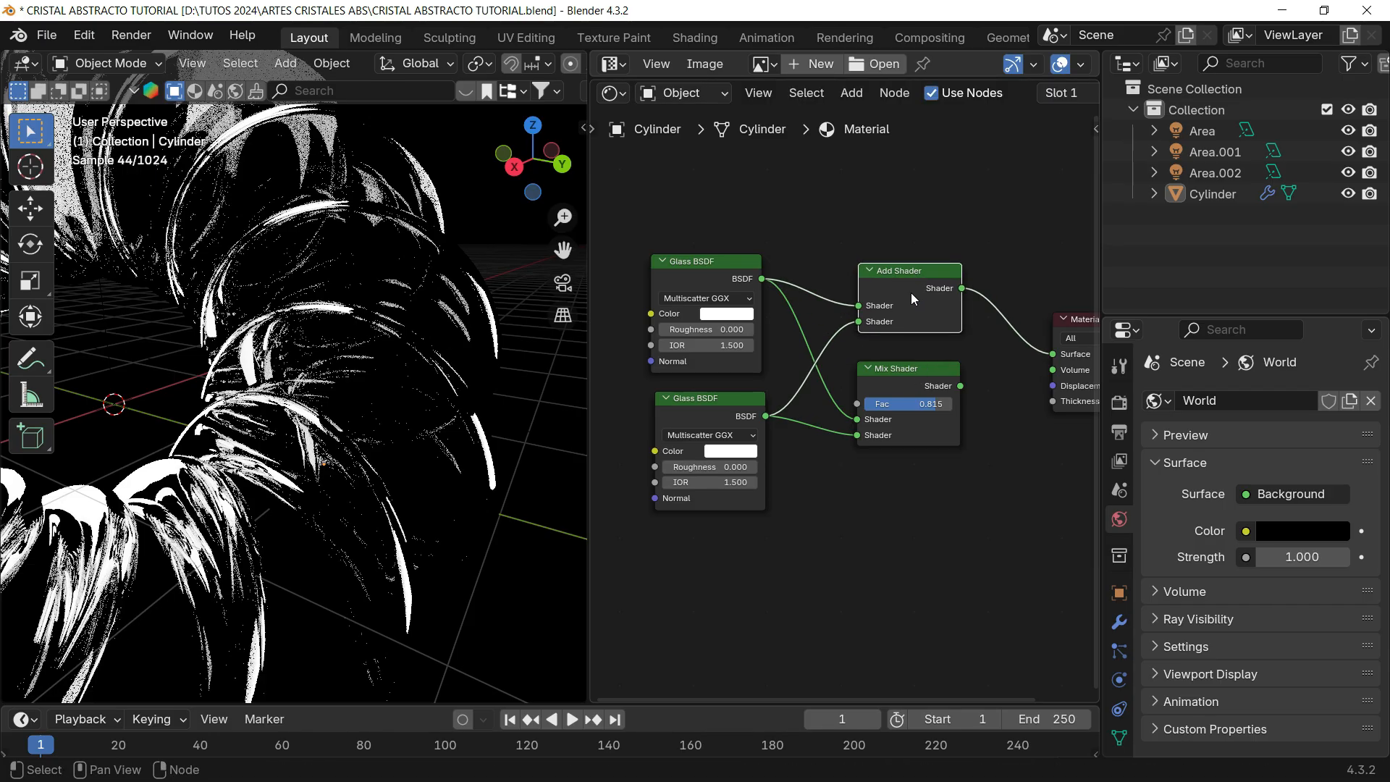
# - Detach the Add Shader from its links and connect the Mix Shader to the Material Output's Surface
pyautogui.keyDown('alt'); pyautogui.moveTo(913, 283); pyautogui.dragTo(954, 171); pyautogui.keyUp('alt')
pyautogui.scroll(-1, 901, 276)
pyautogui.moveTo(738, 297); pyautogui.dragTo(720, 277)
pyautogui.moveTo(879, 394); pyautogui.dragTo(872, 392)
pyautogui.moveTo(709, 436); pyautogui.dragTo(631, 456)
pyautogui.moveTo(749, 383); pyautogui.dragTo(829, 365, button='middle')
pyautogui.moveTo(785, 262); pyautogui.dragTo(730, 303)
pyautogui.moveTo(988, 352); pyautogui.dragTo(903, 338, button='middle')
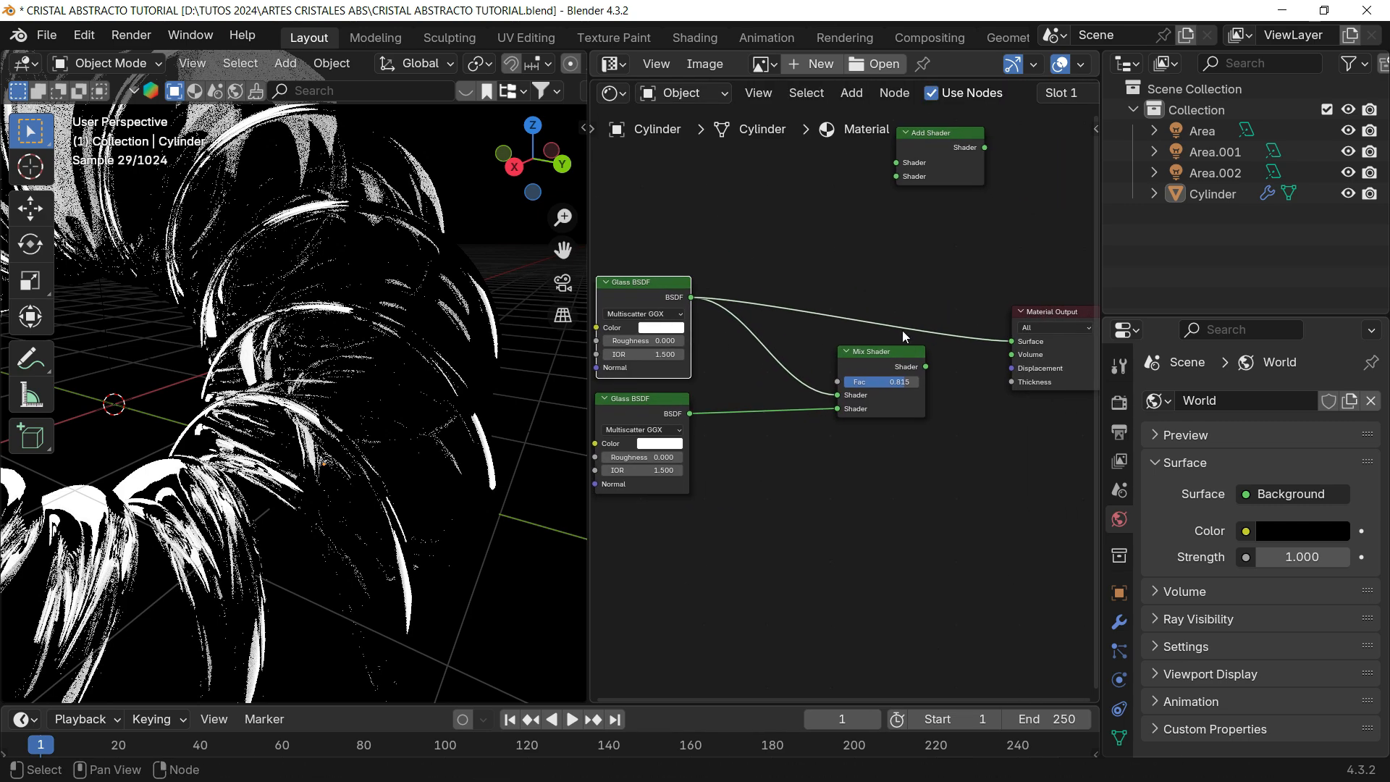
pyautogui.moveTo(1011, 342)
pyautogui.mouseDown()
pyautogui.moveTo(923, 304)
pyautogui.moveTo(930, 322)
pyautogui.moveTo(1011, 342)
pyautogui.mouseUp()
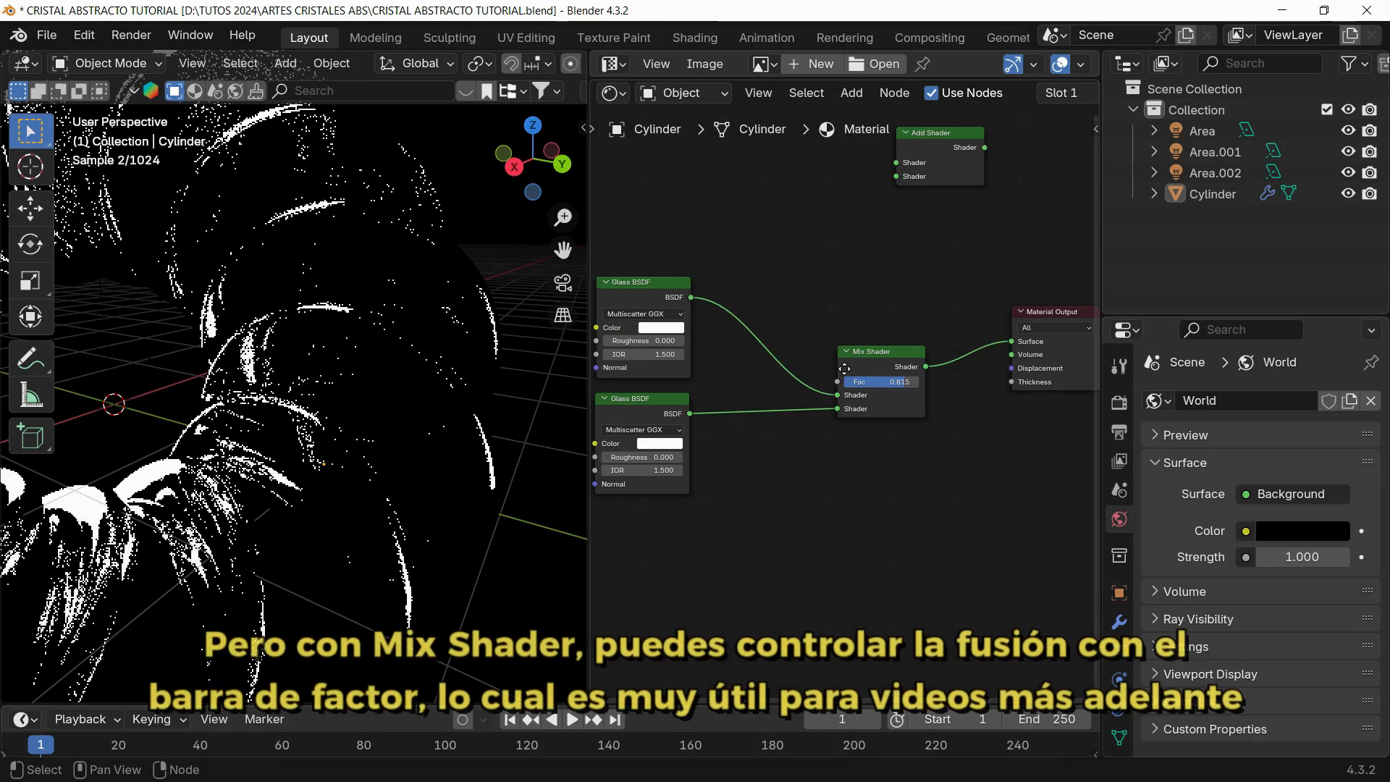
# - Spread the two Glass BSDF nodes further away from the Mix Shader
pyautogui.moveTo(746, 314); pyautogui.dragTo(834, 305, button='middle')
pyautogui.scroll(-1, 832, 304)
pyautogui.moveTo(724, 404); pyautogui.dragTo(654, 458)
pyautogui.moveTo(738, 298); pyautogui.dragTo(659, 341)
pyautogui.moveTo(945, 344); pyautogui.dragTo(932, 347)
# - Duplicate the upper Glass BSDF node along Y and place the copy above the other two
pyautogui.click(677, 359)
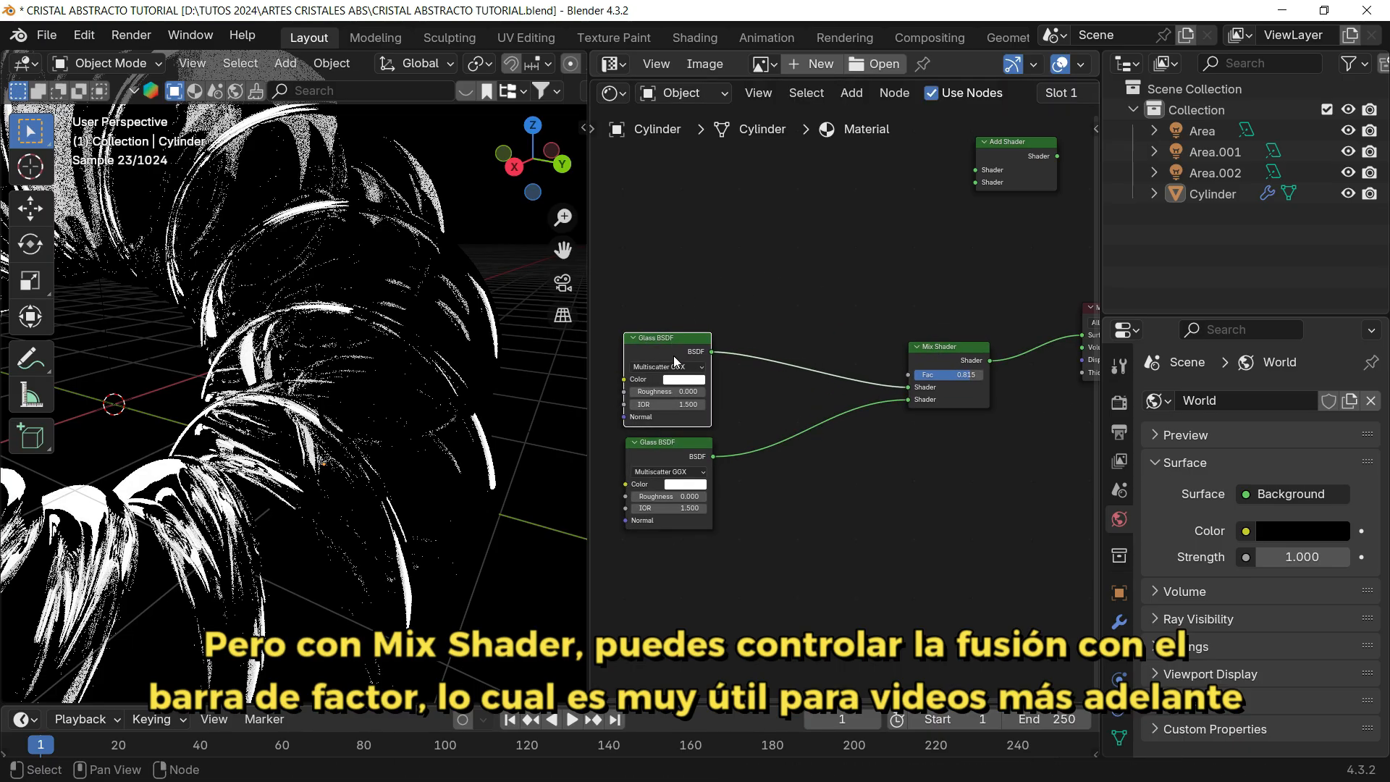
pyautogui.hotkey('shift', 'd')
pyautogui.press('y')
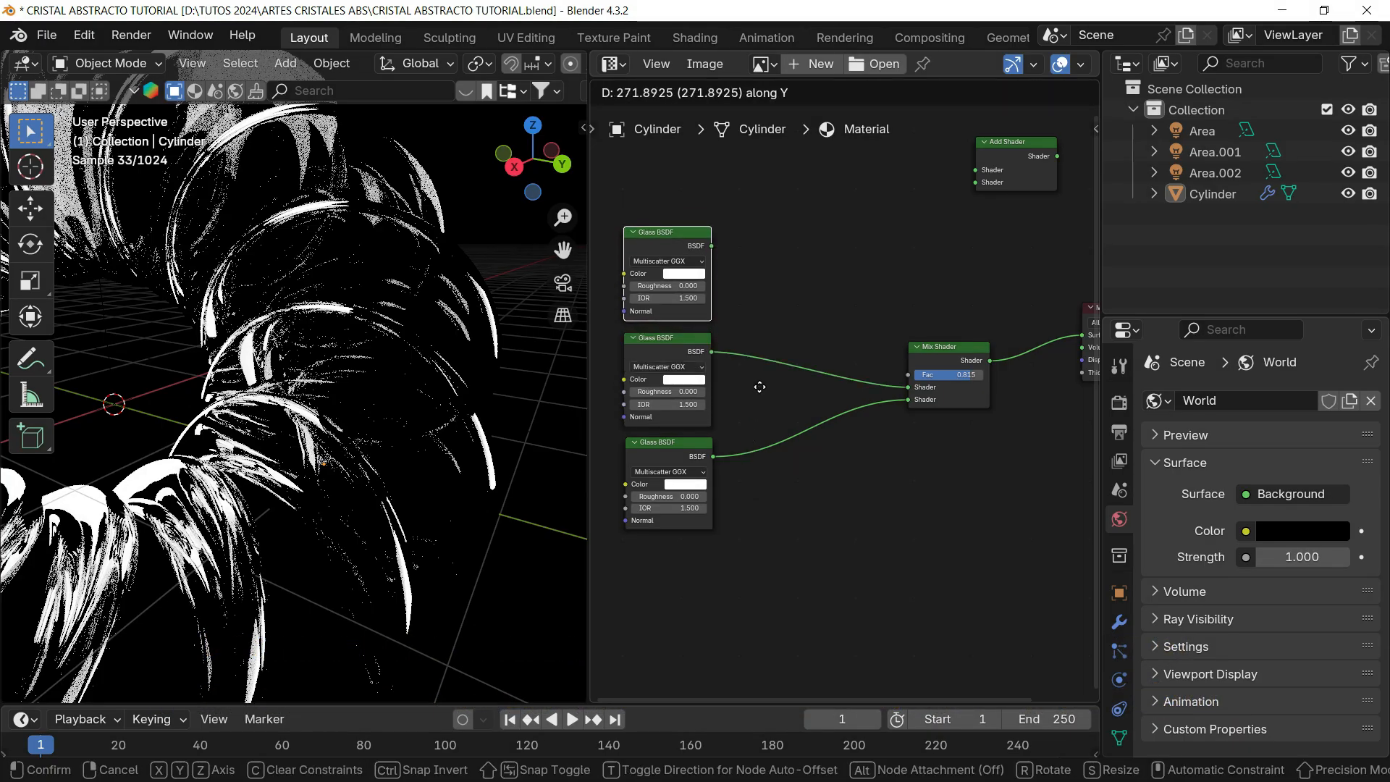
pyautogui.click(758, 388)
pyautogui.moveTo(758, 297); pyautogui.dragTo(801, 312, button='middle')
pyautogui.moveTo(707, 247); pyautogui.dragTo(701, 241)
pyautogui.moveTo(805, 288); pyautogui.dragTo(756, 293, button='middle')
pyautogui.moveTo(1023, 164); pyautogui.dragTo(966, 186)
pyautogui.click(956, 373)
pyautogui.hotkey('shift', 'd')
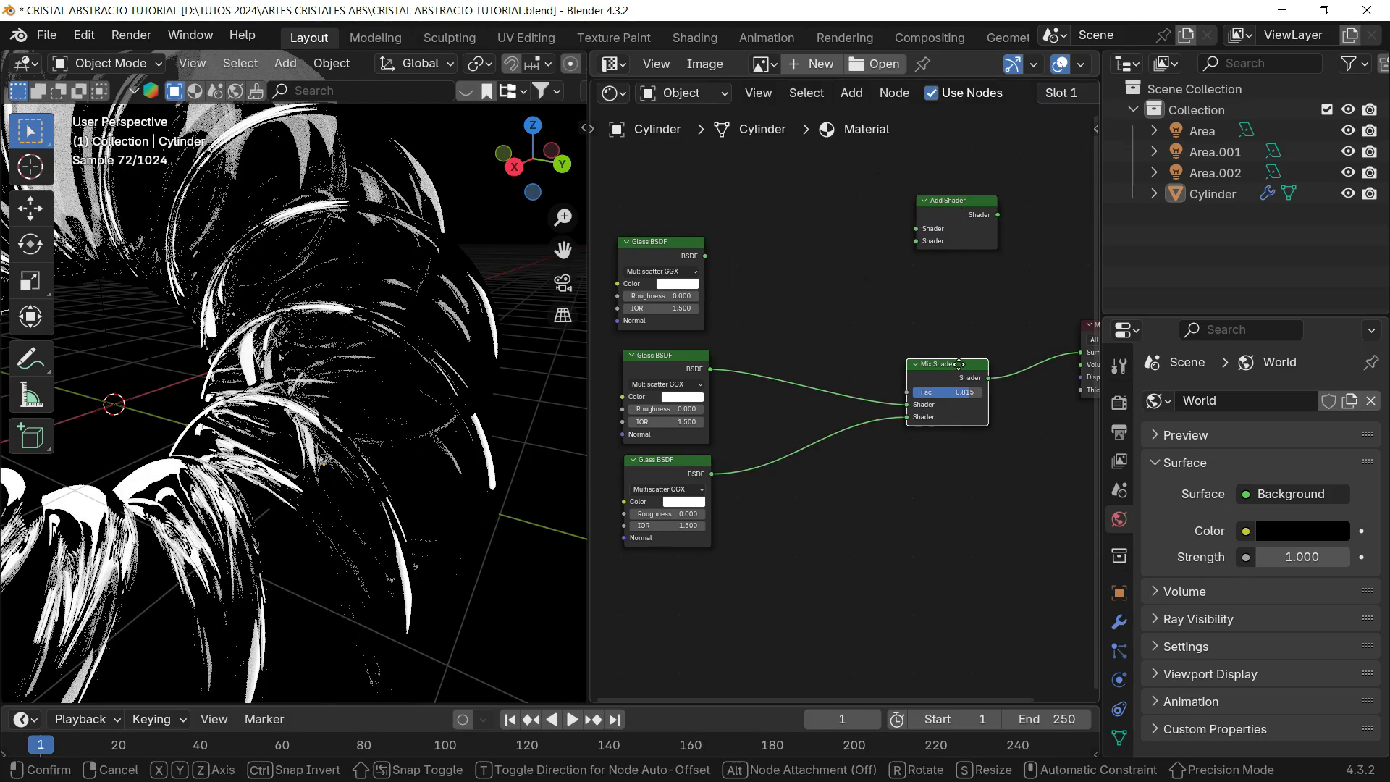
pyautogui.click(840, 342)
pyautogui.moveTo(838, 342); pyautogui.dragTo(953, 294)
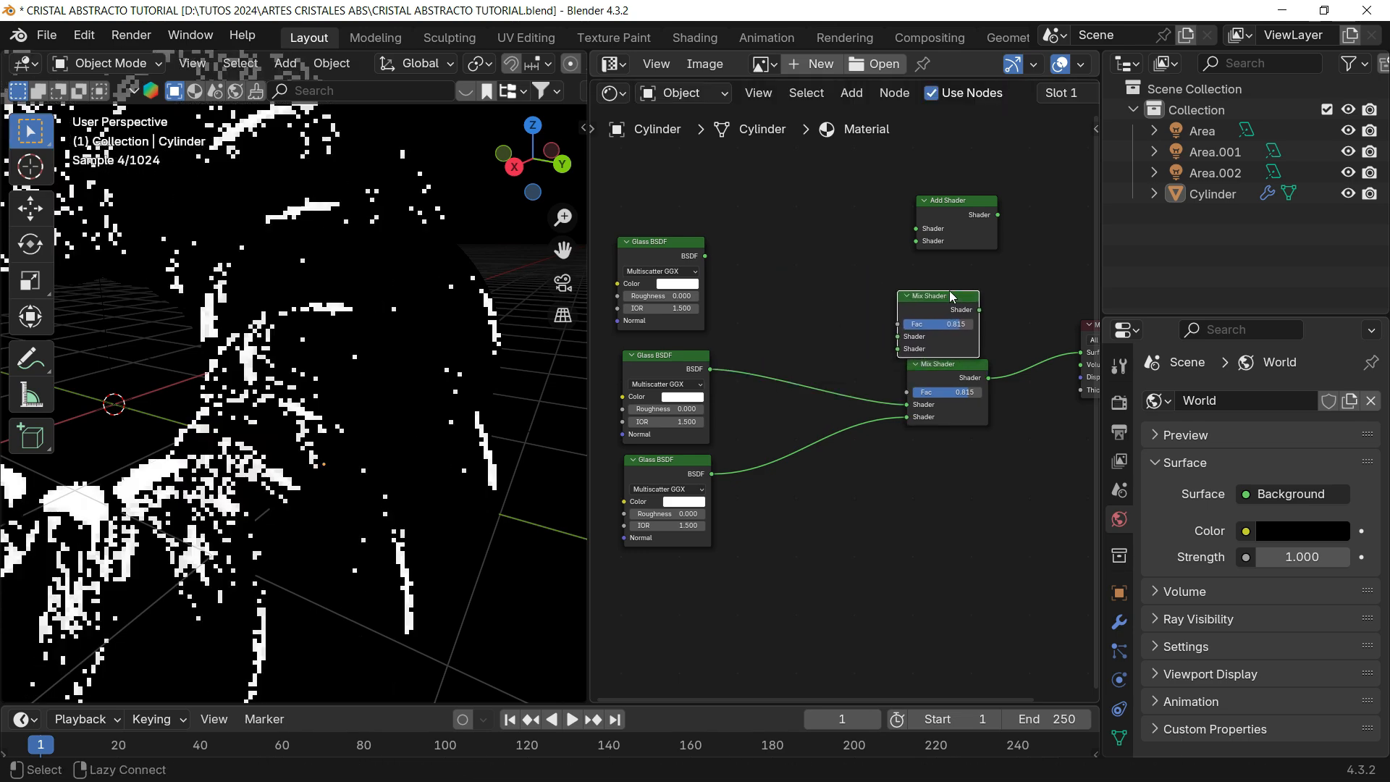
pyautogui.press('c')
pyautogui.press('Escape')
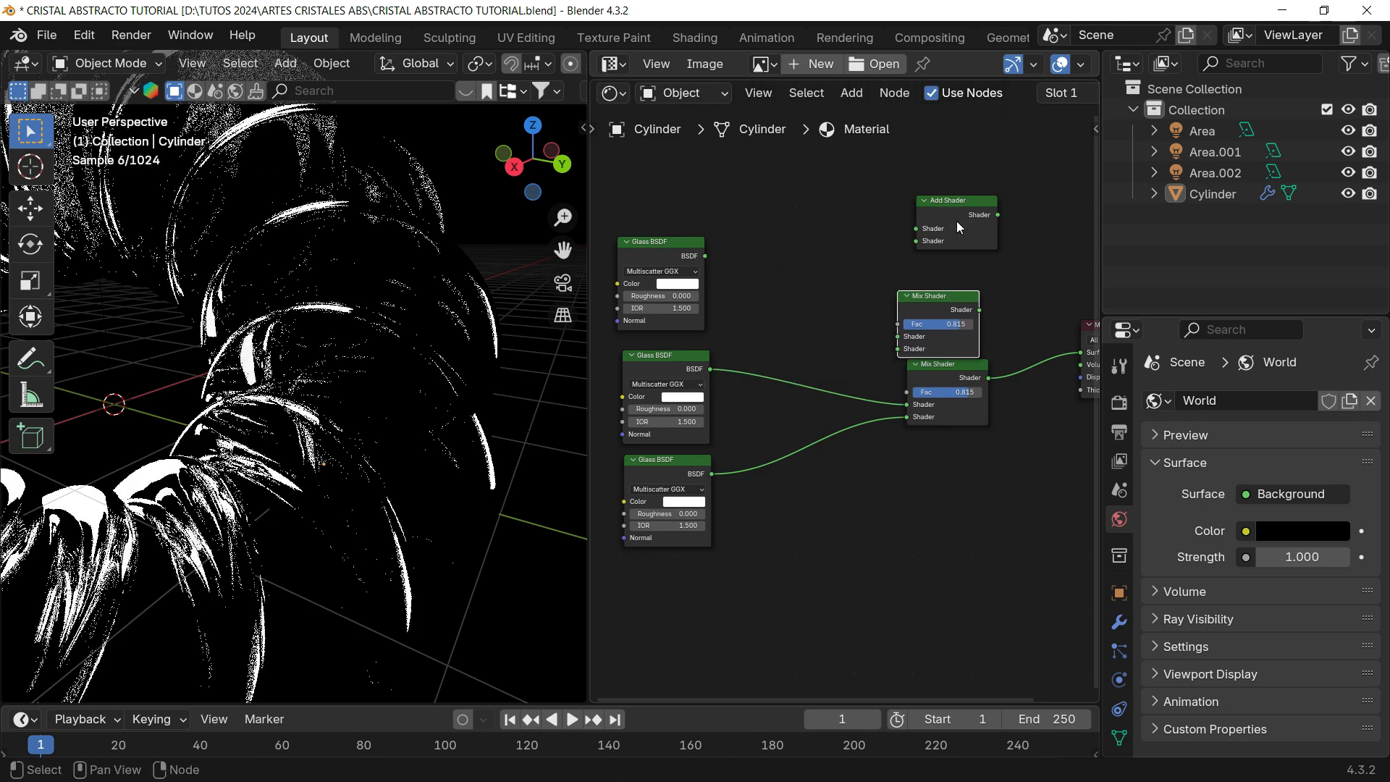
pyautogui.press('x')
# - Insert the Add Shader between the middle Glass BSDF and the Mix Shader, and connect the upper Glass BSDF to its first Shader input
pyautogui.moveTo(958, 217); pyautogui.dragTo(820, 402)
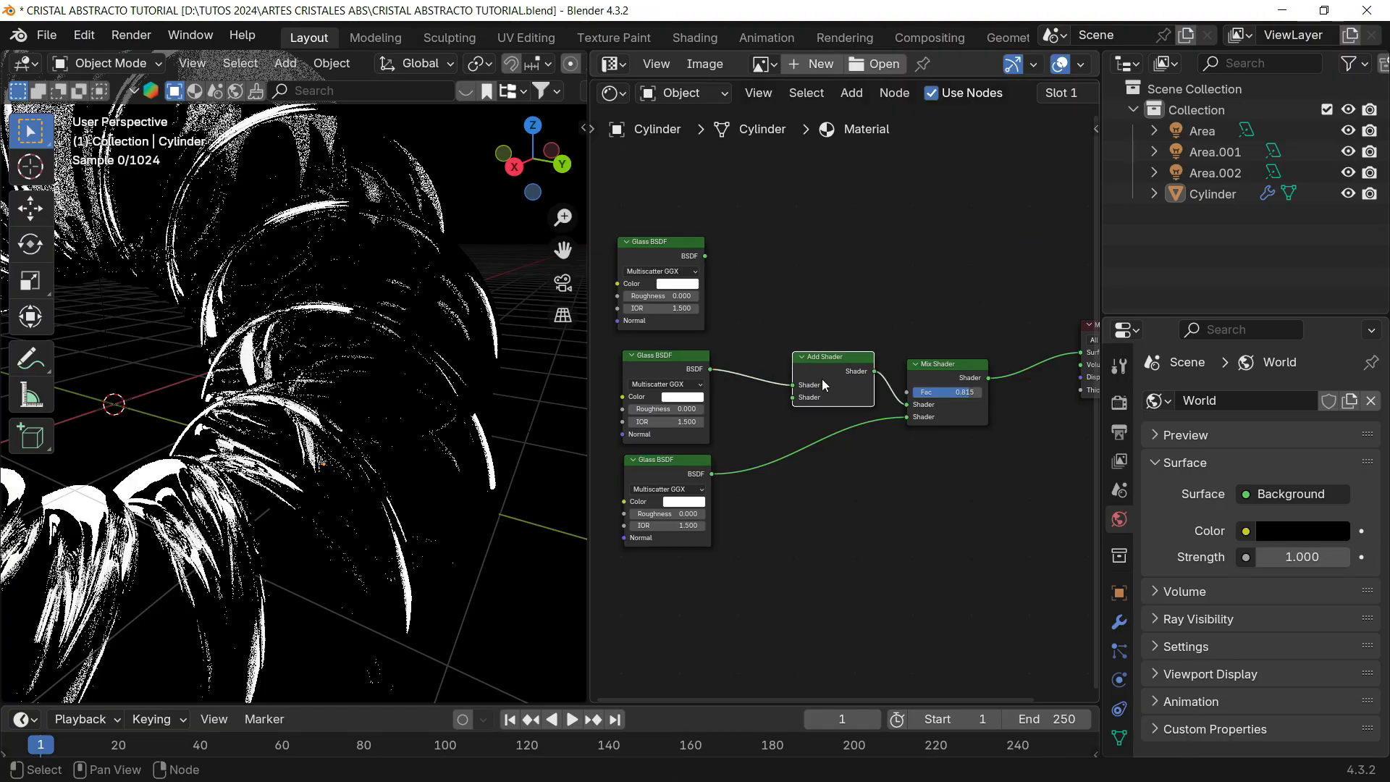
pyautogui.moveTo(704, 256); pyautogui.dragTo(773, 365)
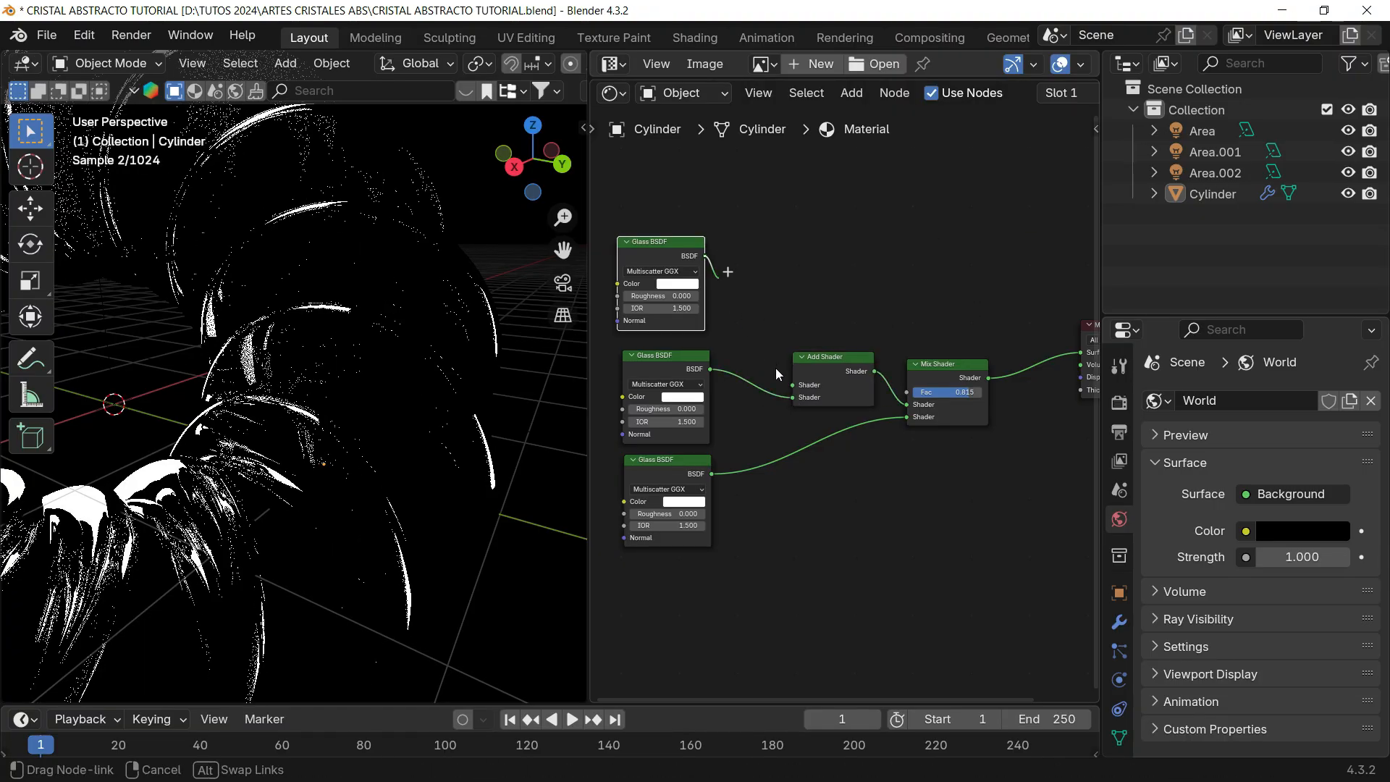
pyautogui.scroll(3, 829, 338)
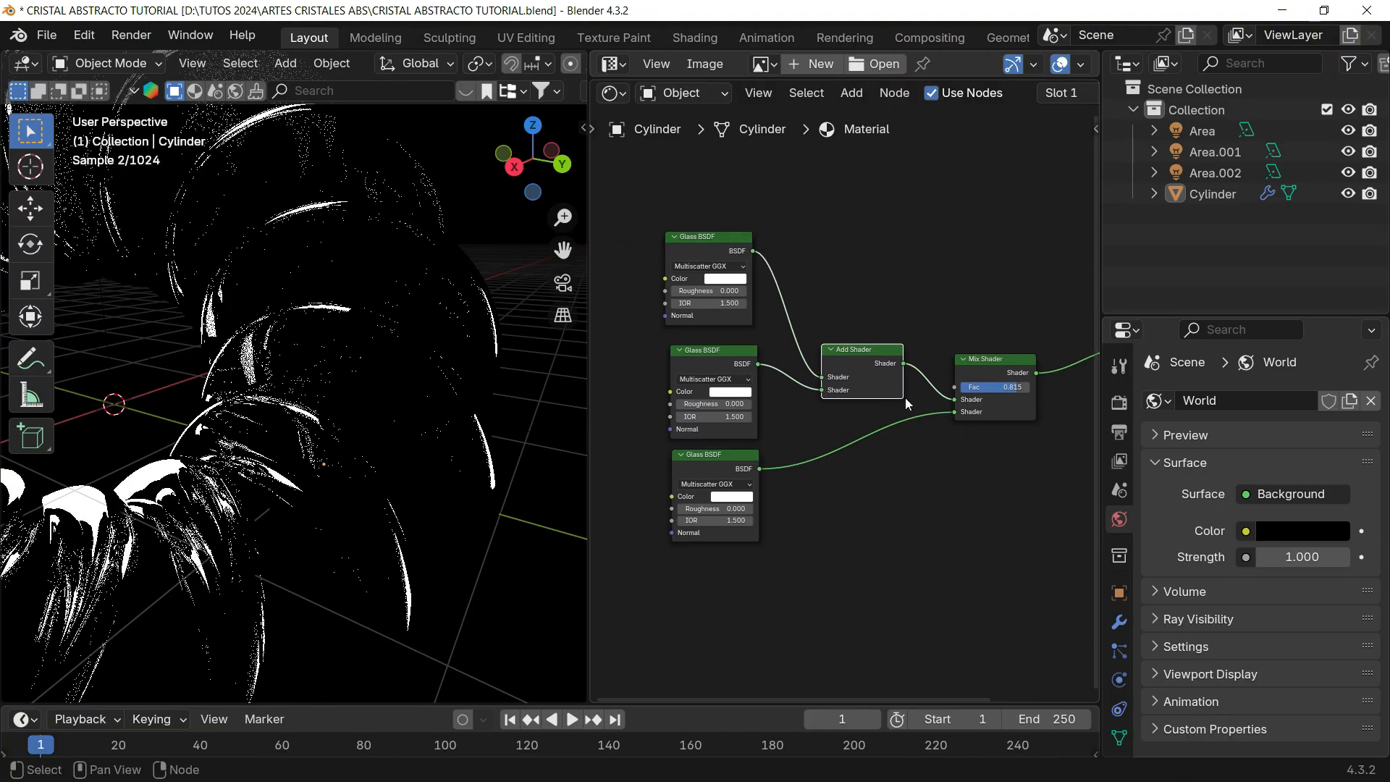
# - Reposition the Mix Shader node and set its factor to 0.5
pyautogui.moveTo(993, 351)
pyautogui.mouseDown()
pyautogui.moveTo(973, 302)
pyautogui.moveTo(992, 351)
pyautogui.mouseUp()
pyautogui.scroll(-2, 989, 350)
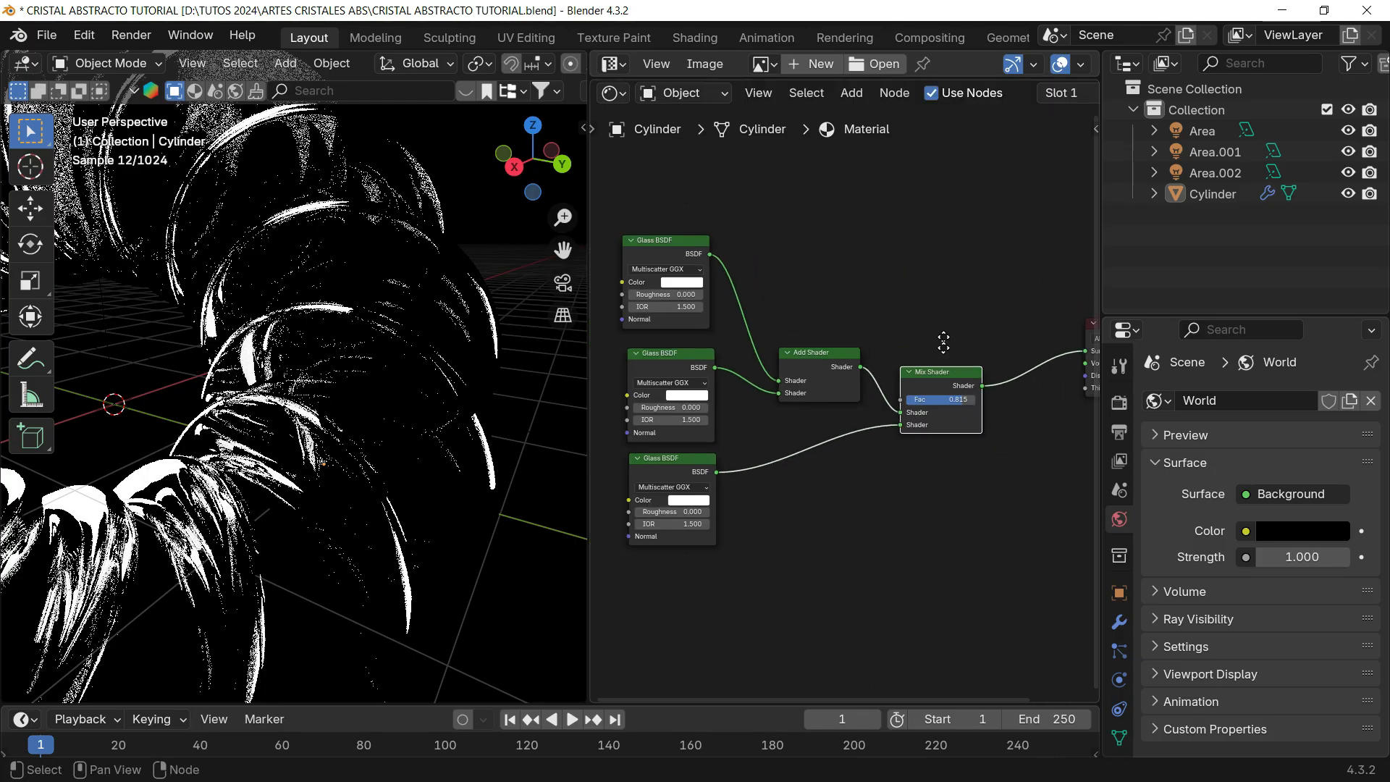
pyautogui.moveTo(865, 406); pyautogui.dragTo(874, 372, button='middle')
pyautogui.moveTo(958, 397)
pyautogui.mouseDown()
pyautogui.moveTo(982, 370)
pyautogui.moveTo(981, 397)
pyautogui.moveTo(952, 397)
pyautogui.moveTo(1006, 397)
pyautogui.moveTo(972, 397)
pyautogui.mouseUp()
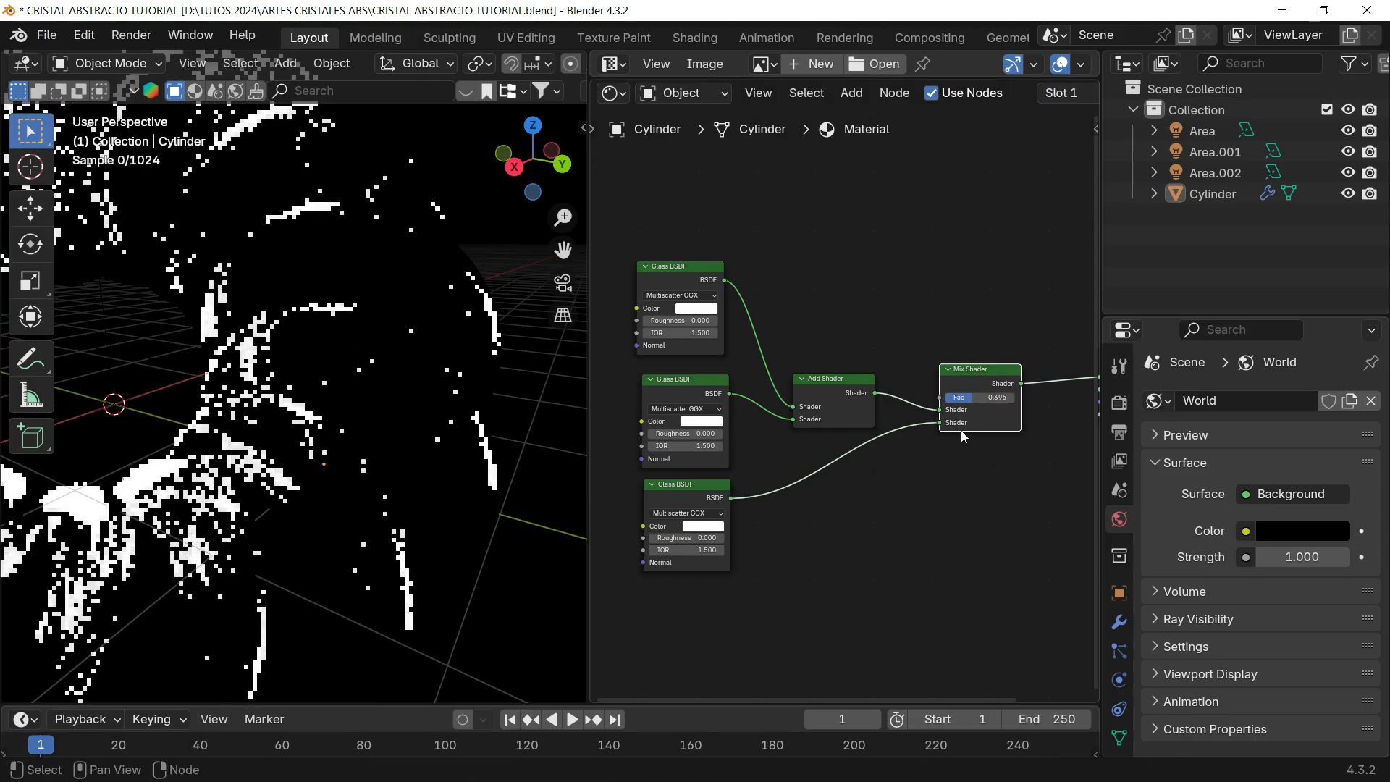
pyautogui.doubleClick(992, 395)
pyautogui.write('.5')
pyautogui.press('Return')
# - Move the upper Glass BSDF node closer so it lines up with the other two
pyautogui.scroll(5, 842, 373)
pyautogui.moveTo(826, 368); pyautogui.dragTo(966, 323, button='middle')
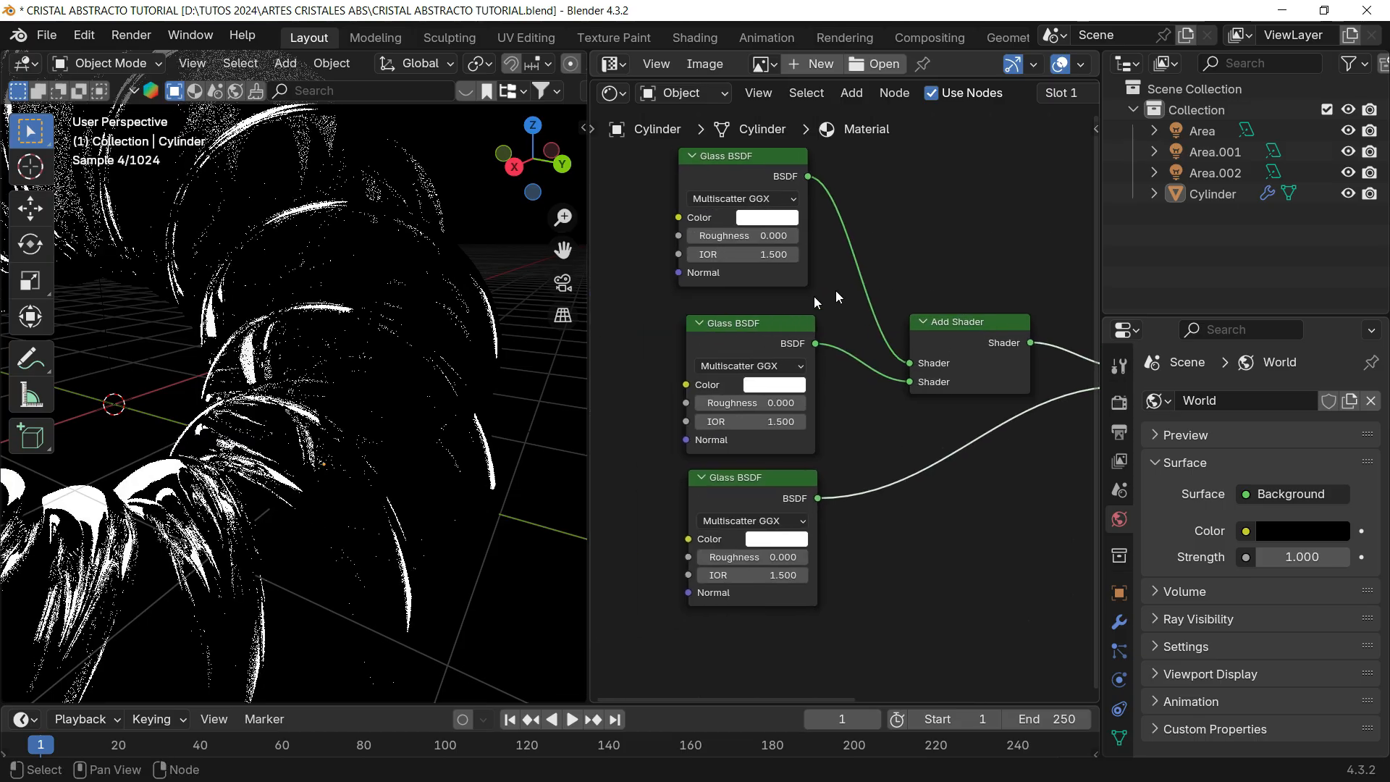
pyautogui.moveTo(706, 194); pyautogui.dragTo(714, 210)
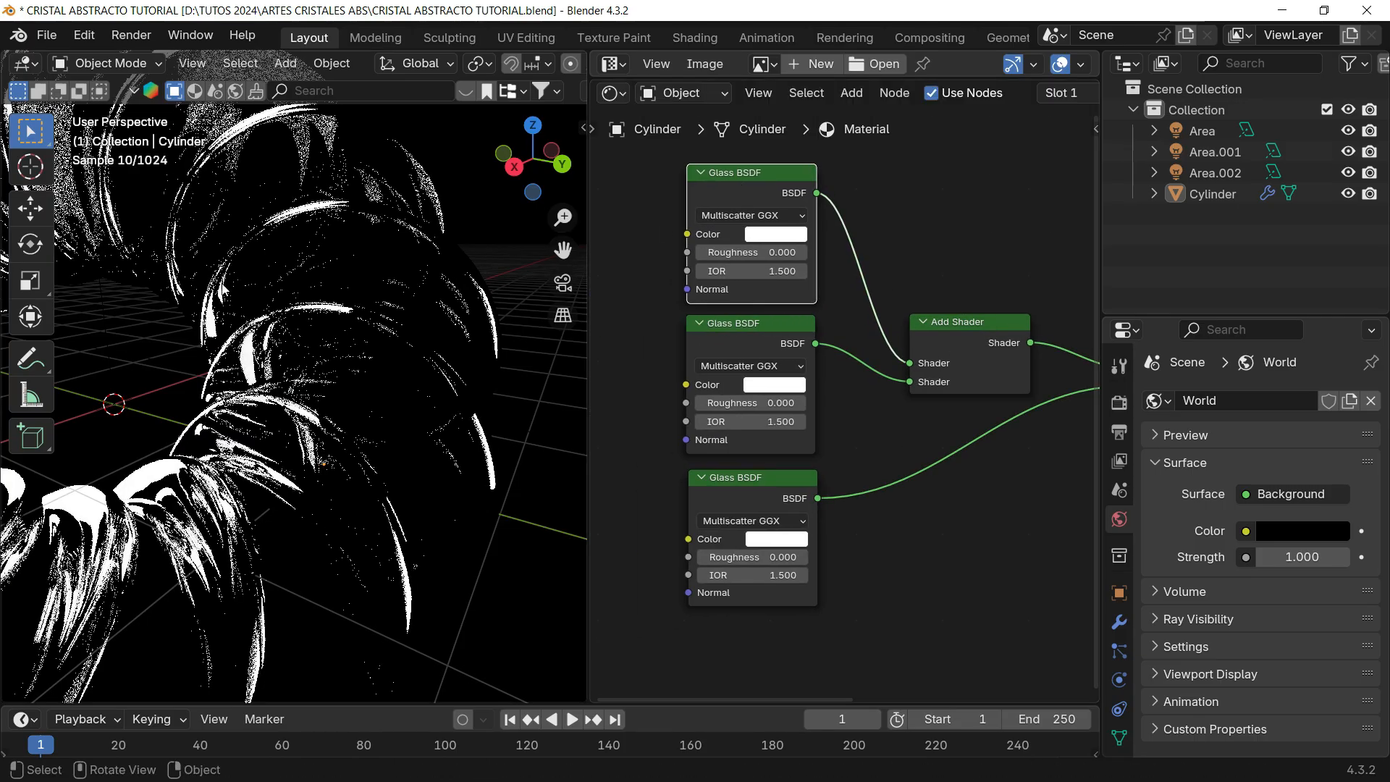
# - Set the upper Glass BSDF's color in RGB mode to Red 2, Green 0 and Blue 0
pyautogui.moveTo(831, 370); pyautogui.dragTo(854, 388, button='middle')
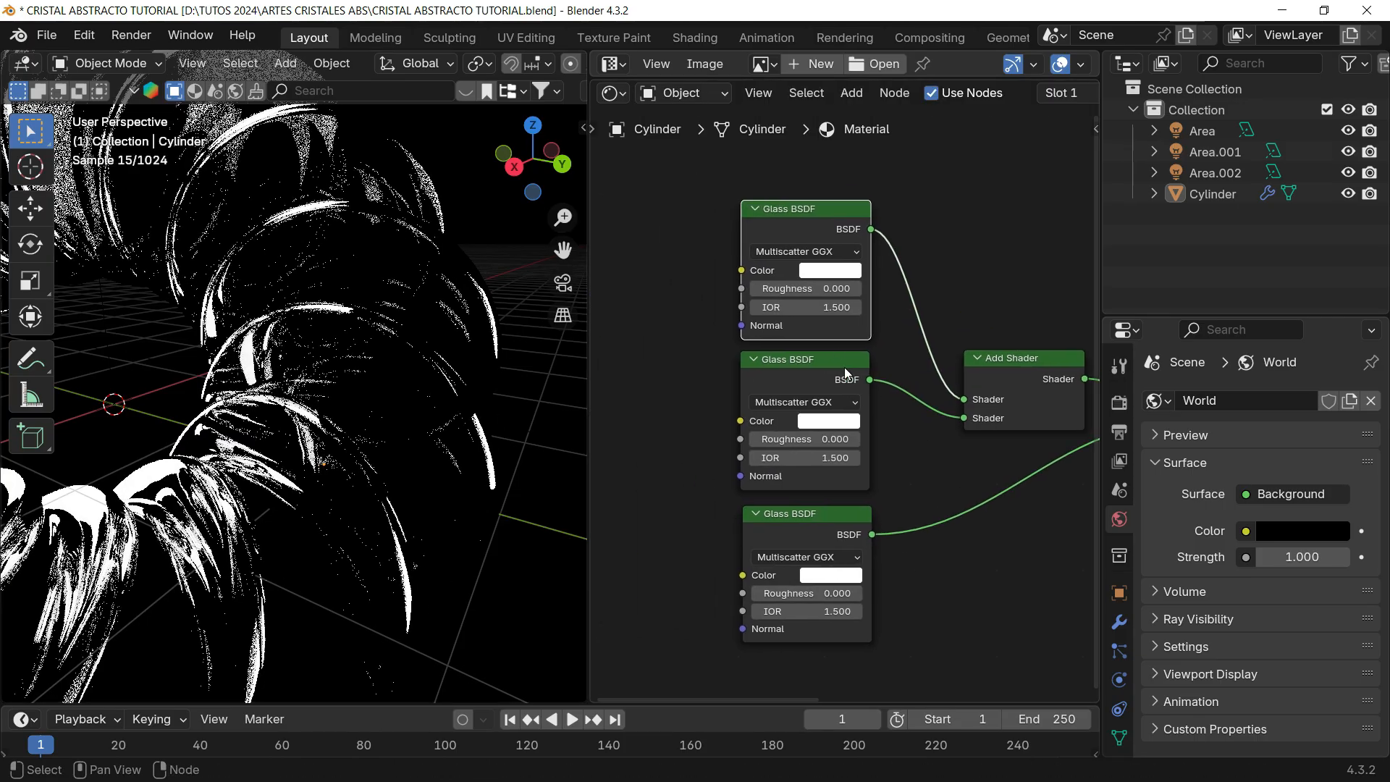
pyautogui.scroll(2, 836, 343)
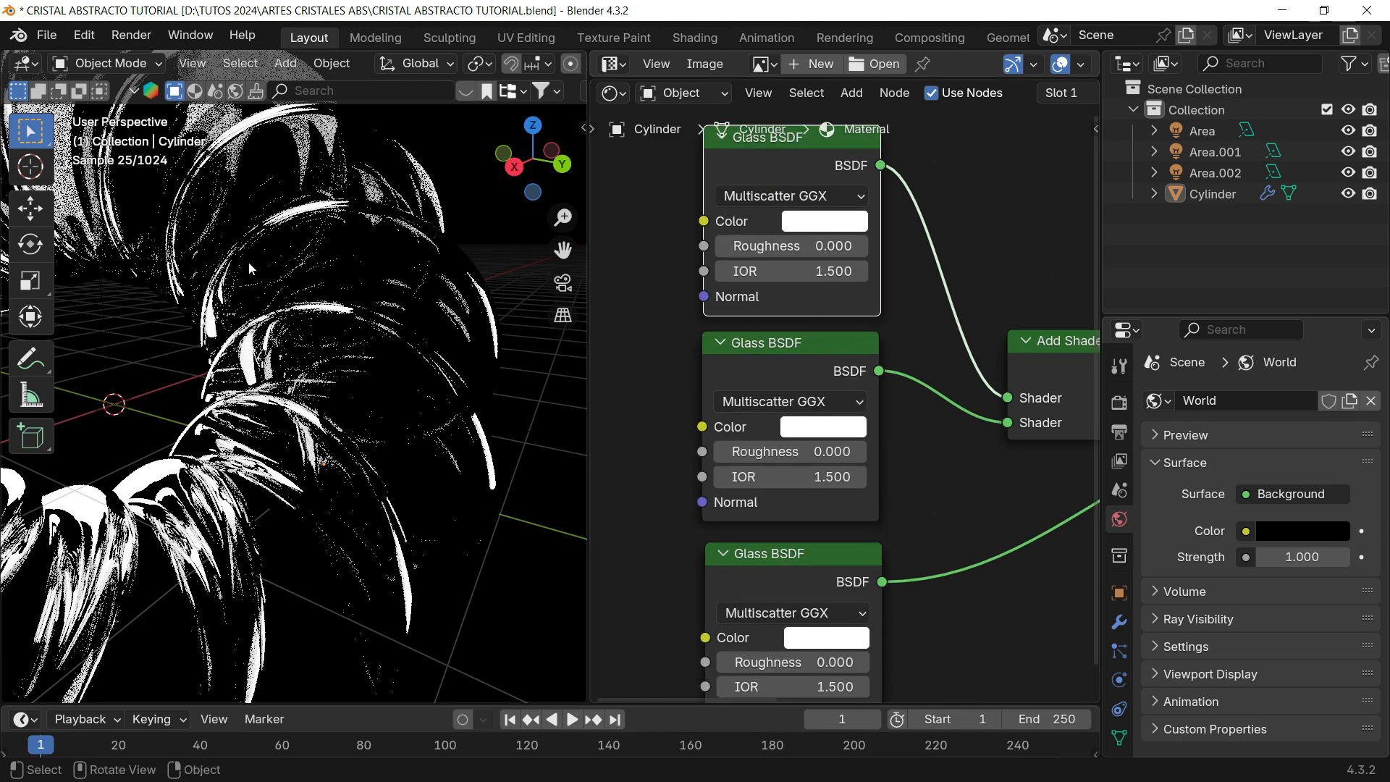
pyautogui.click(829, 223)
pyautogui.click(828, 223)
pyautogui.click(829, 217)
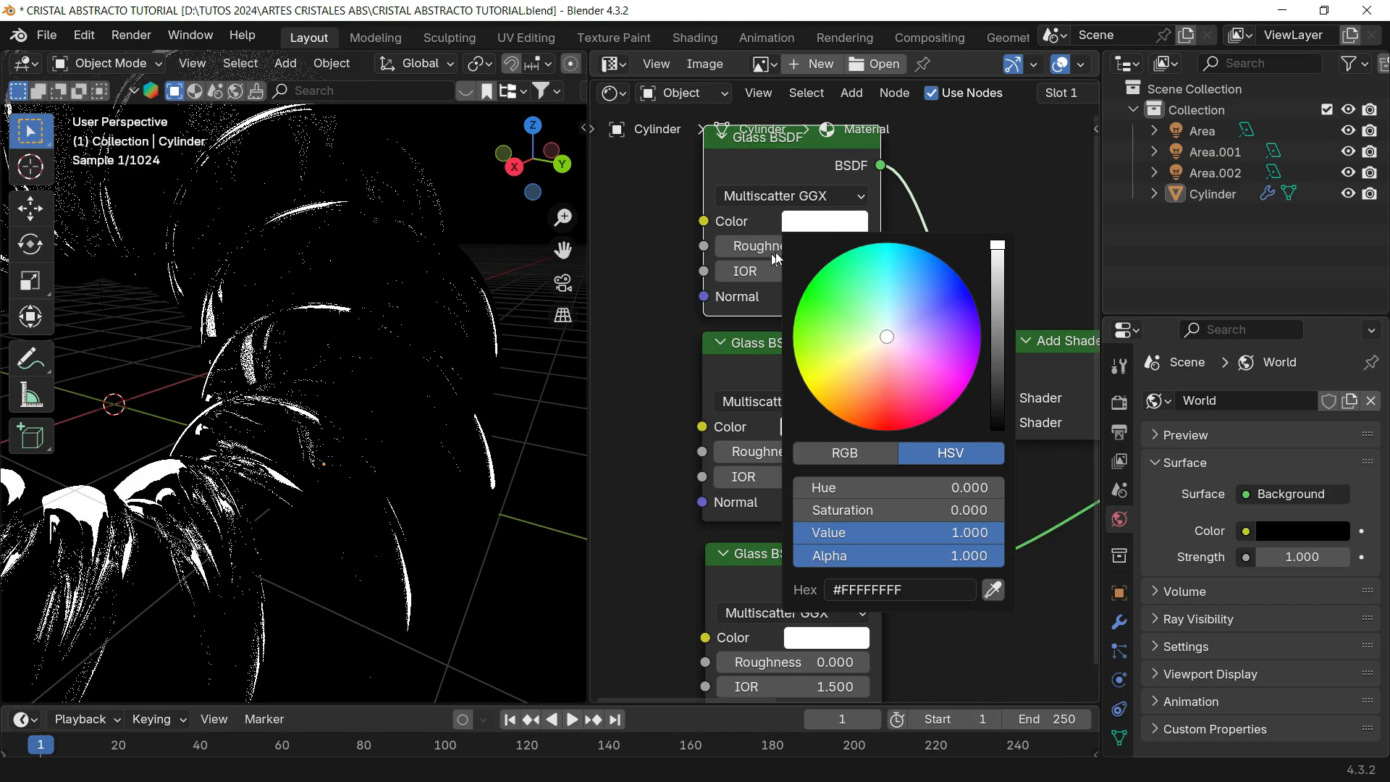
pyautogui.click(835, 223)
pyautogui.click(830, 220)
pyautogui.click(863, 453)
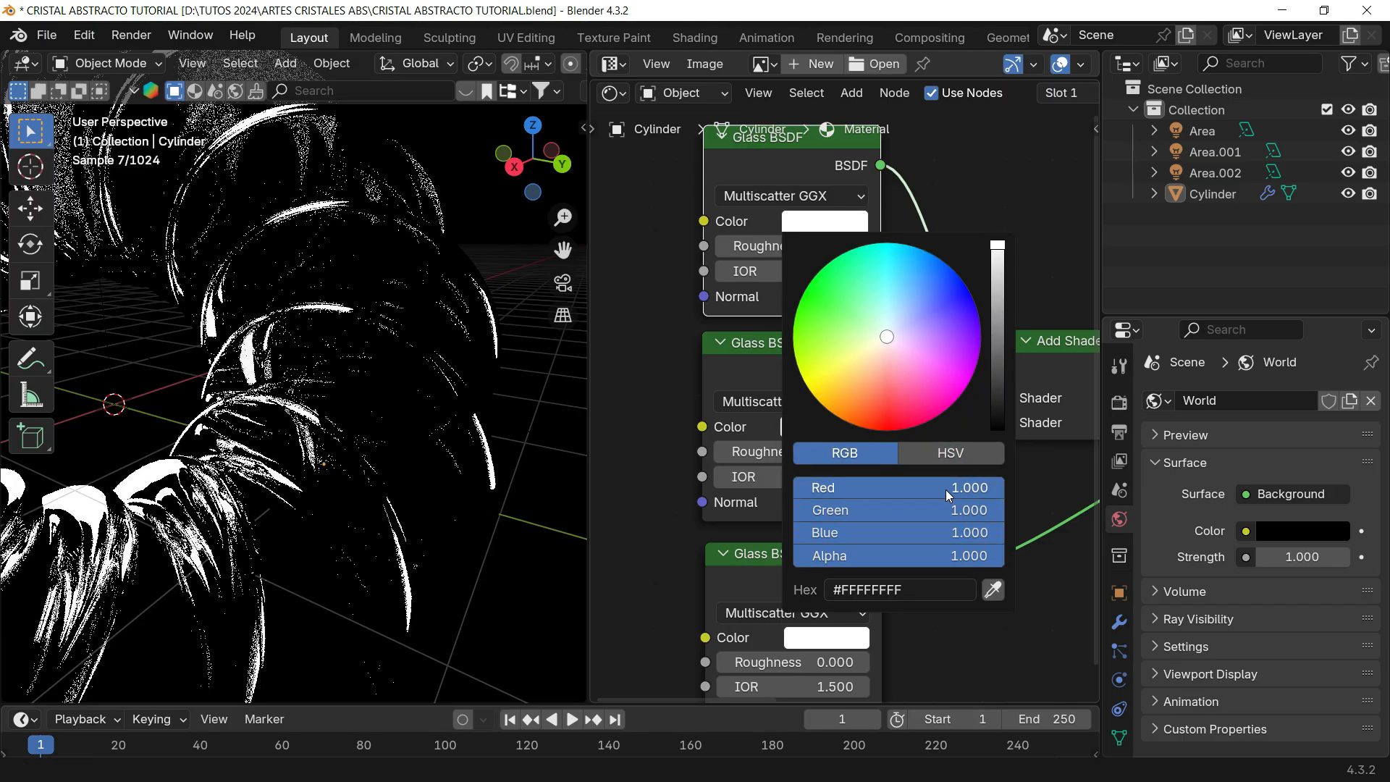
pyautogui.click(946, 490)
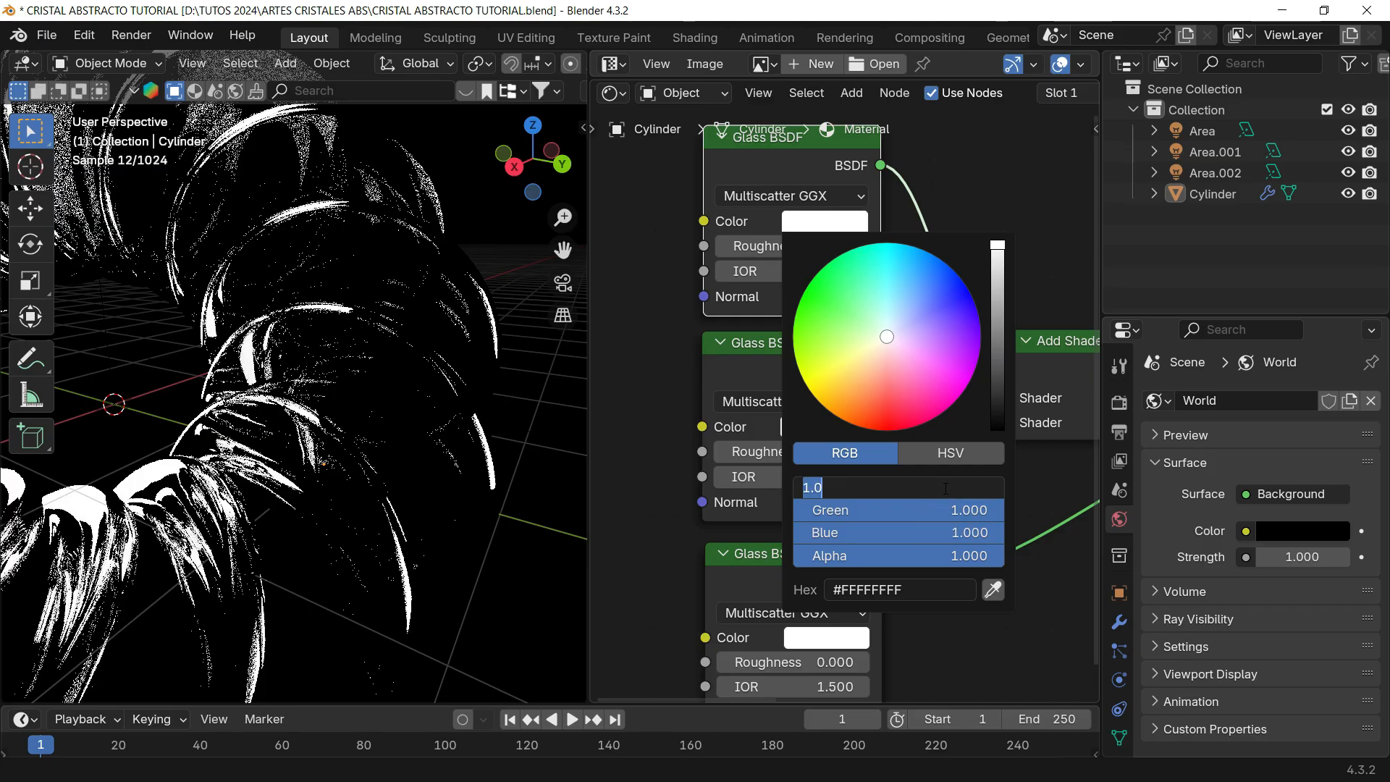
pyautogui.write('2')
pyautogui.press('Return')
pyautogui.moveTo(946, 531); pyautogui.dragTo(944, 512)
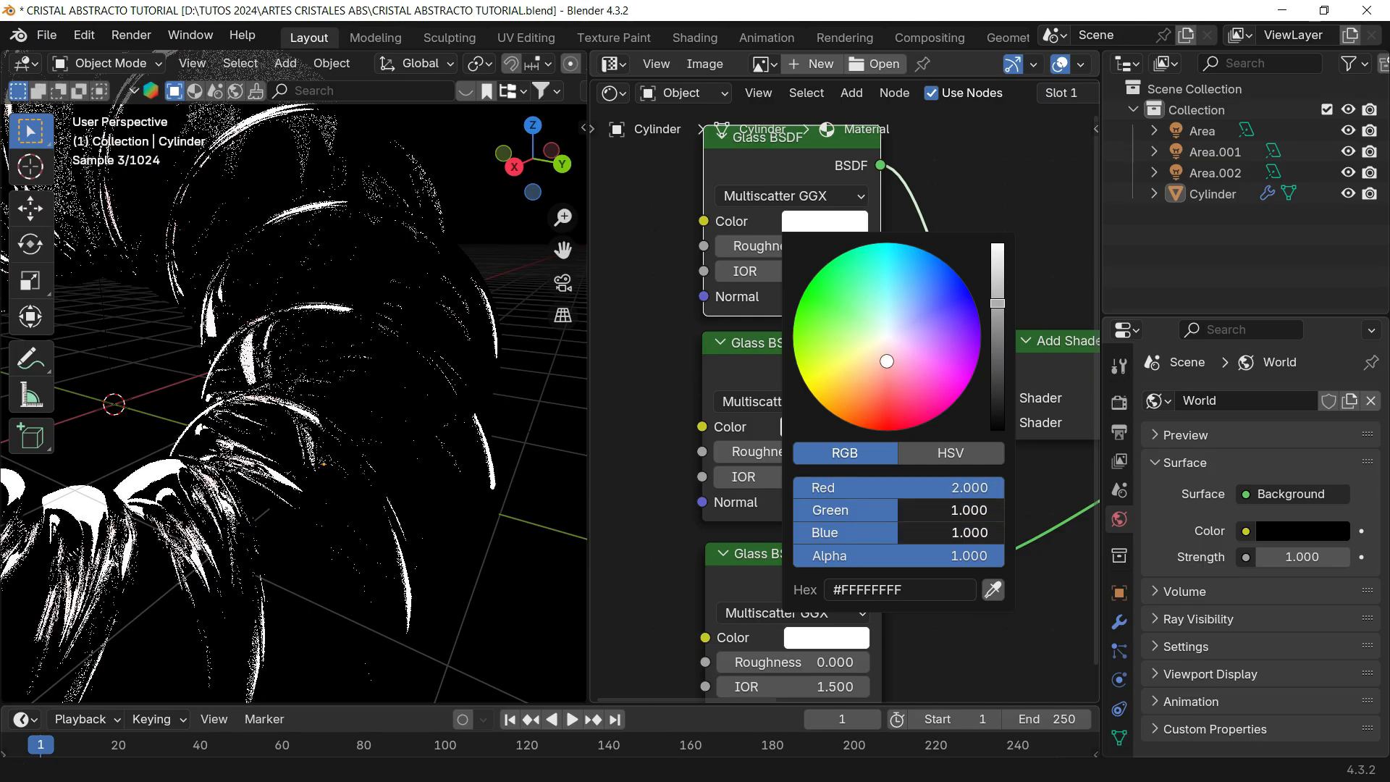
pyautogui.write('0')
pyautogui.press('Return')
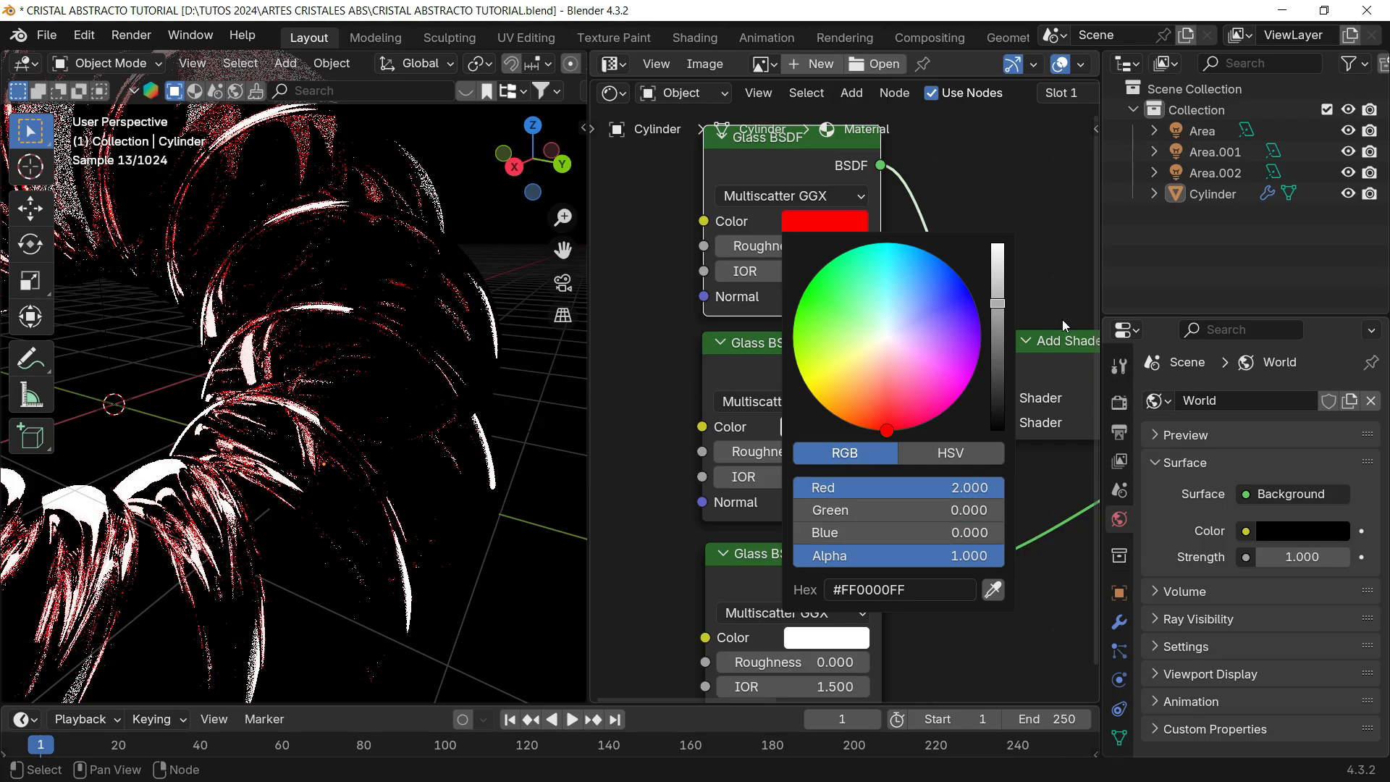
# - Set the middle Glass BSDF's color to Red 0, Green 2 and Blue 0
pyautogui.keyDown('shift'); pyautogui.scroll(-2, 941, 348); pyautogui.keyUp('shift')
pyautogui.click(834, 354)
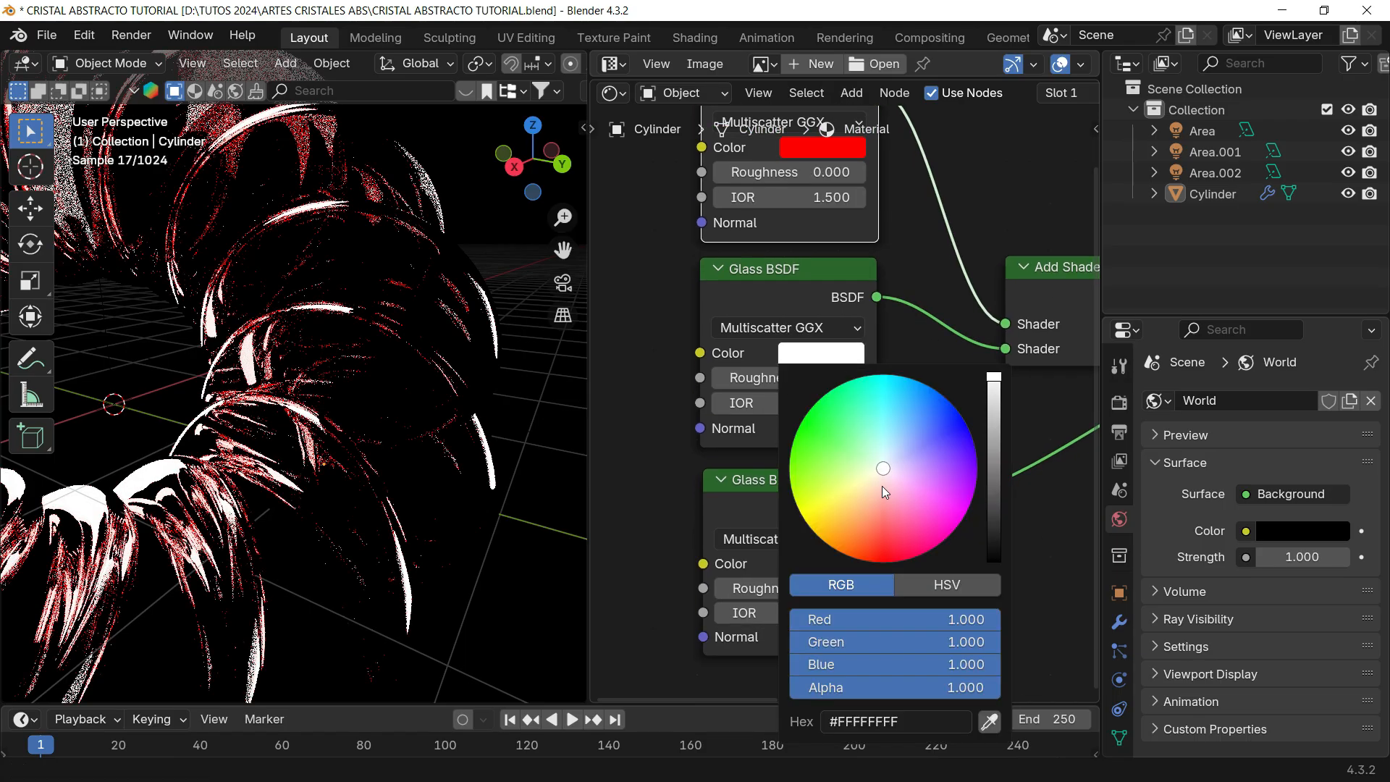
pyautogui.click(955, 620)
pyautogui.write('0')
pyautogui.press('Return')
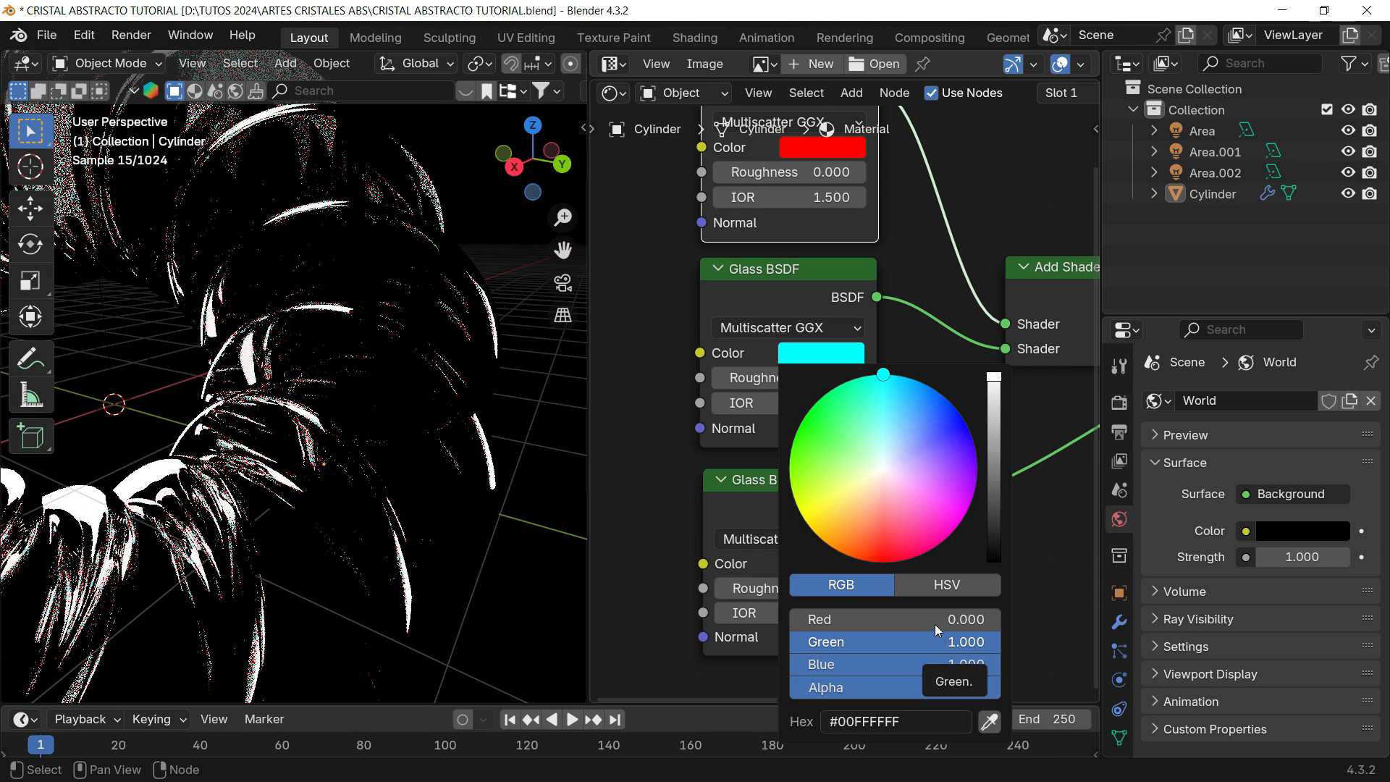
pyautogui.click(965, 637)
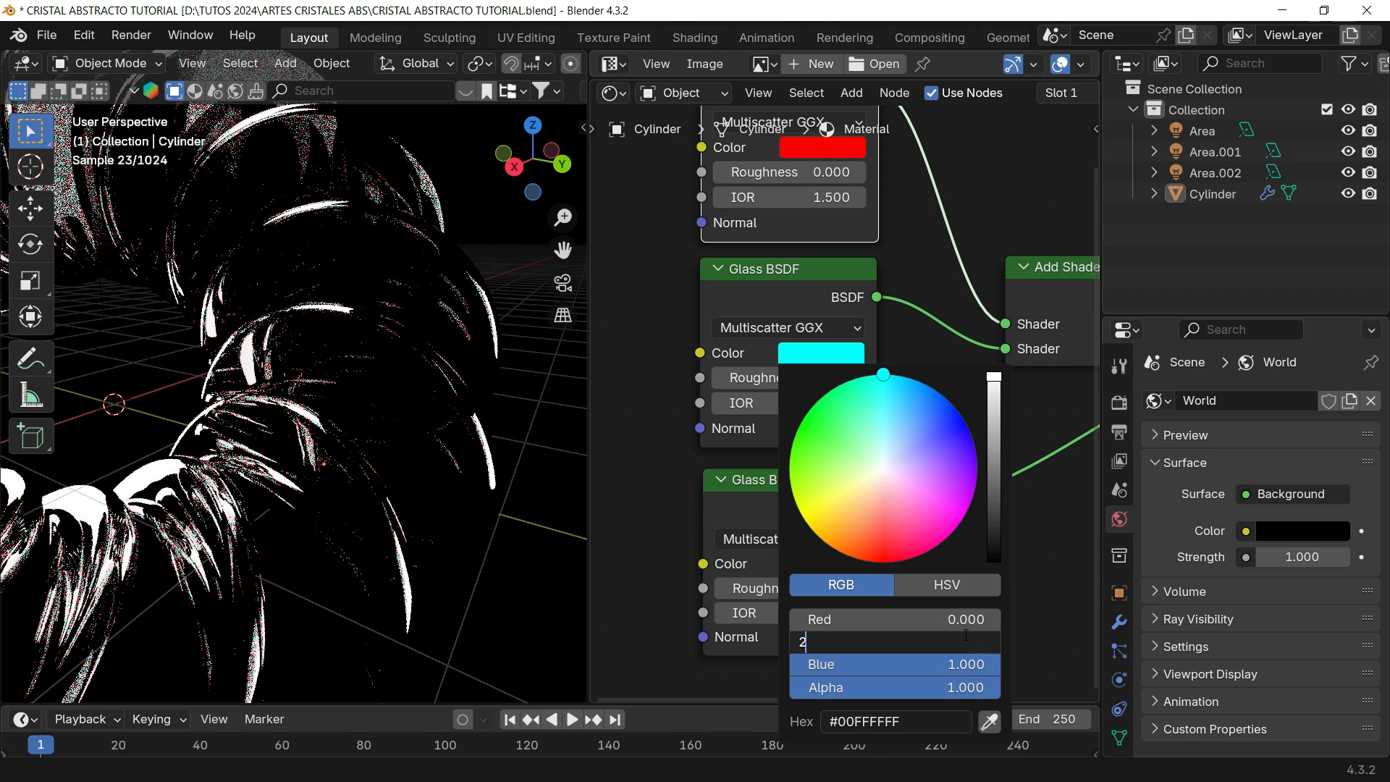
pyautogui.write('2')
pyautogui.press('Return')
pyautogui.click(956, 662)
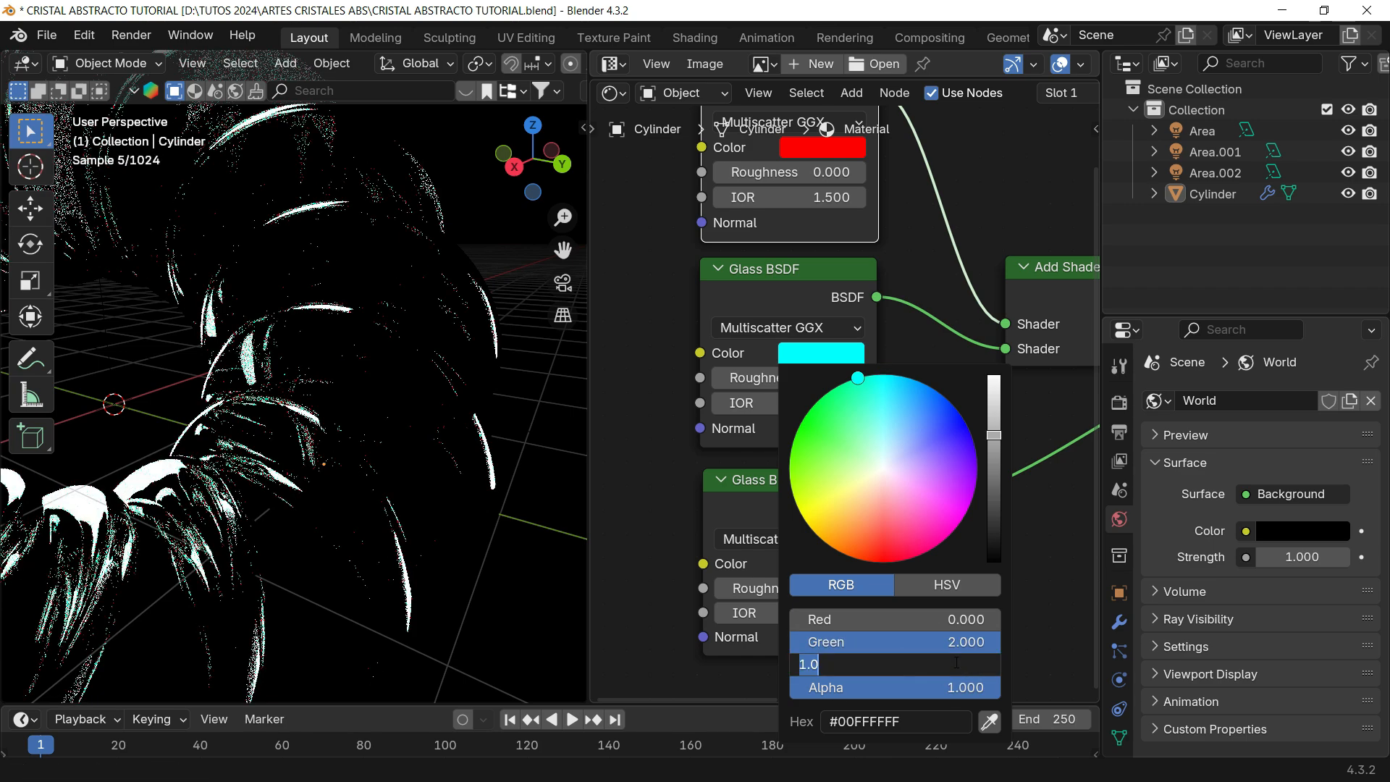
pyautogui.write('0')
pyautogui.press('Return')
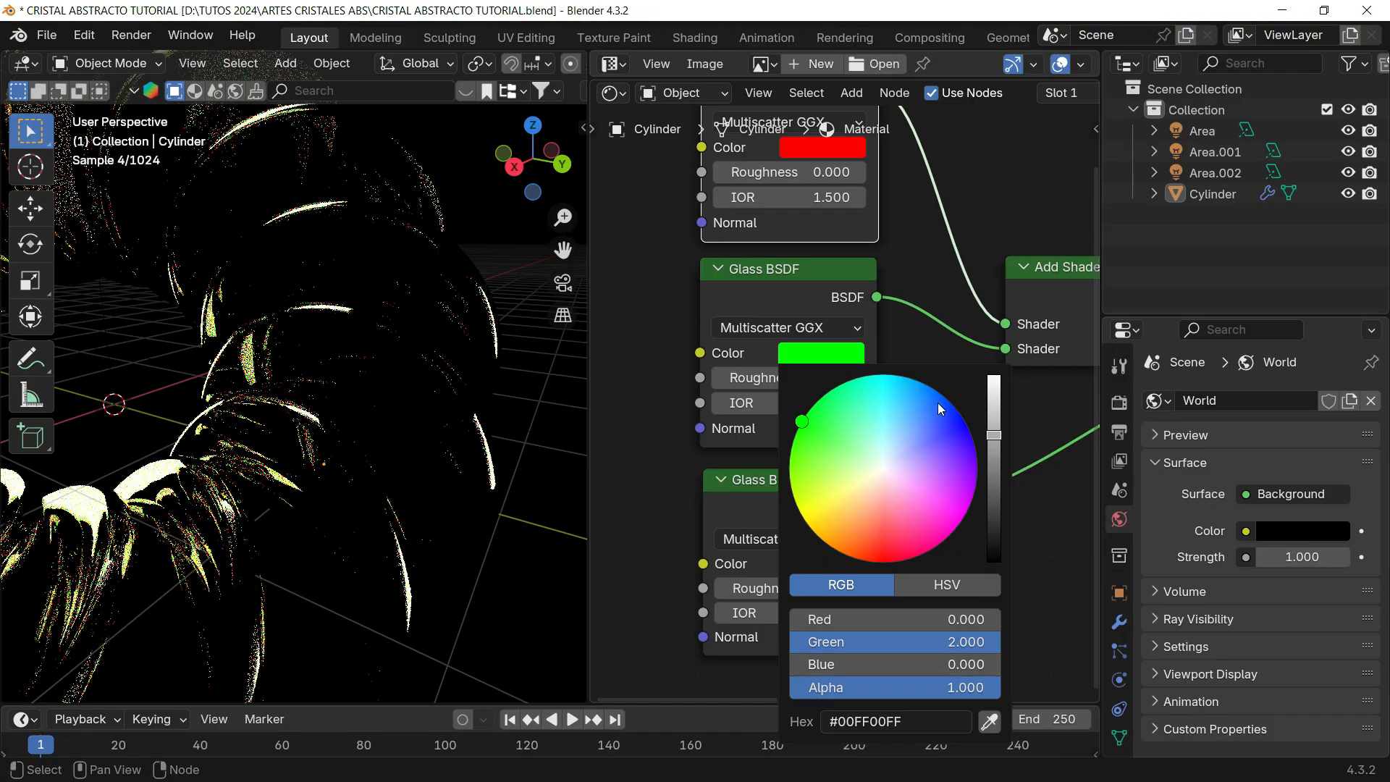
# - Make the lower Glass BSDF's color pure blue, with Red and Green at 0
pyautogui.moveTo(1033, 558); pyautogui.dragTo(995, 426, button='middle')
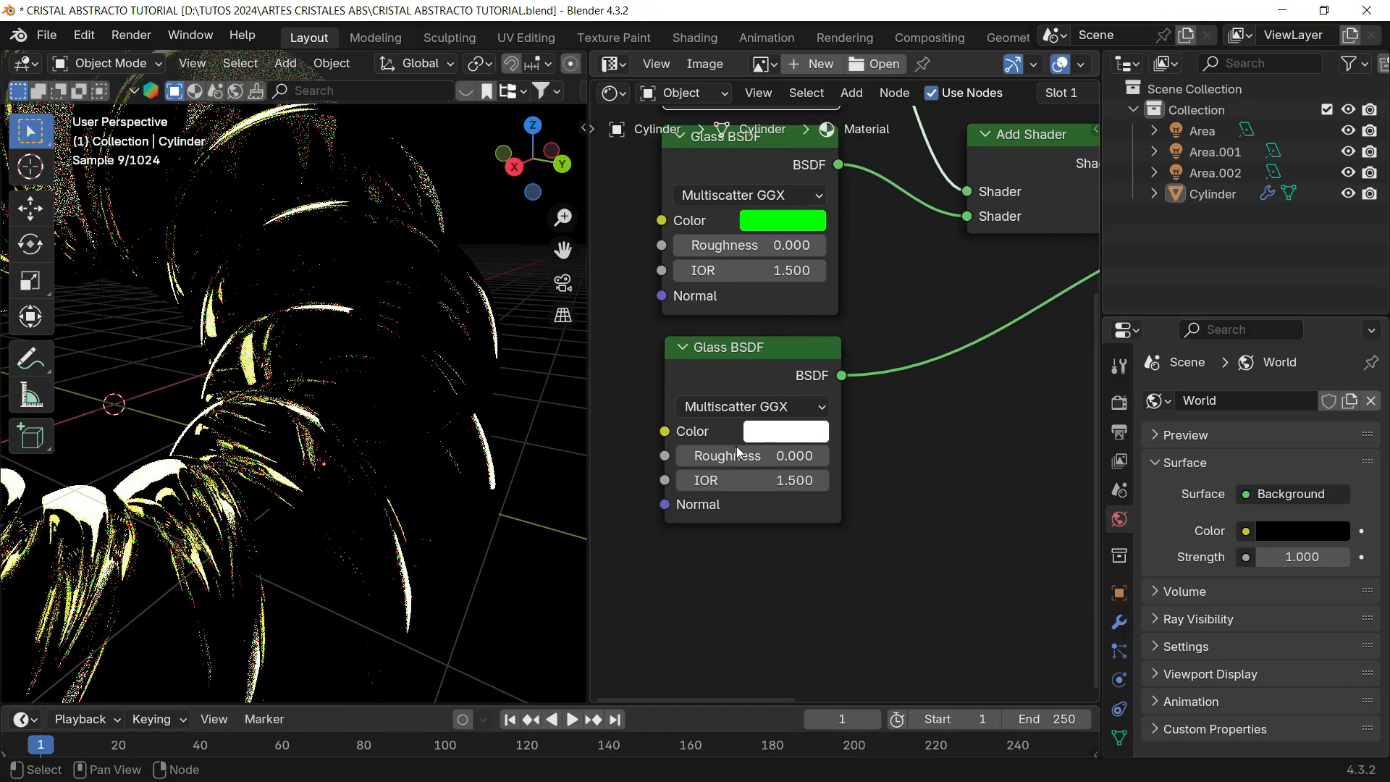
pyautogui.click(753, 432)
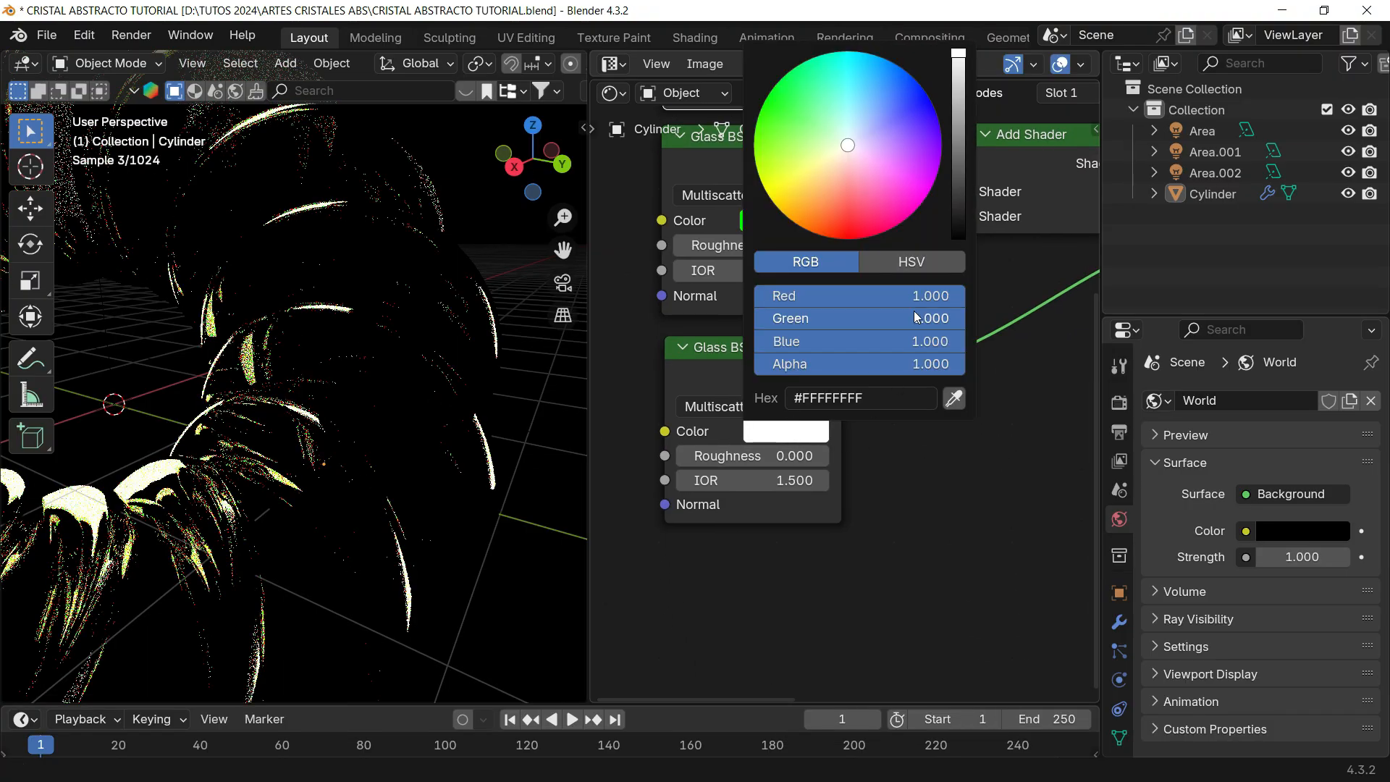
pyautogui.moveTo(926, 291); pyautogui.dragTo(925, 319)
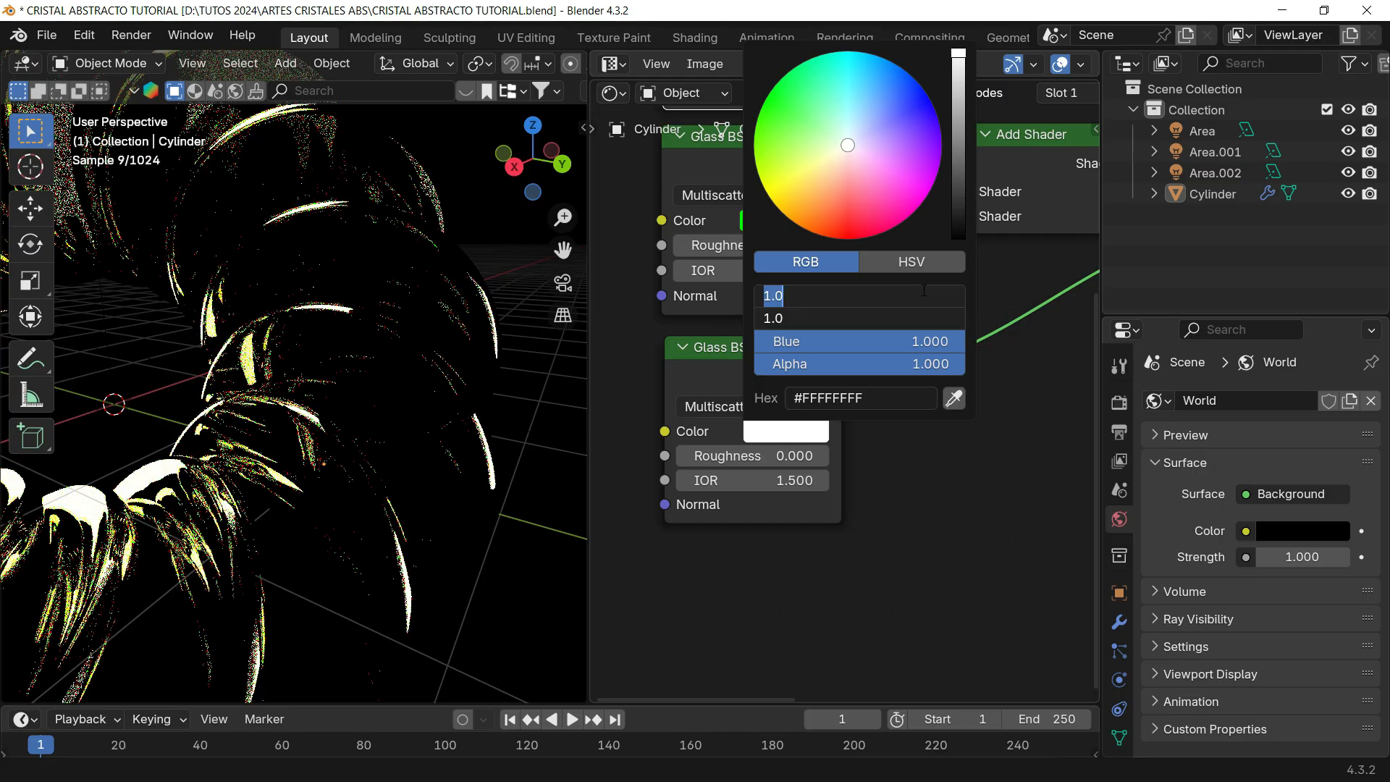
pyautogui.write('0')
pyautogui.press('Return')
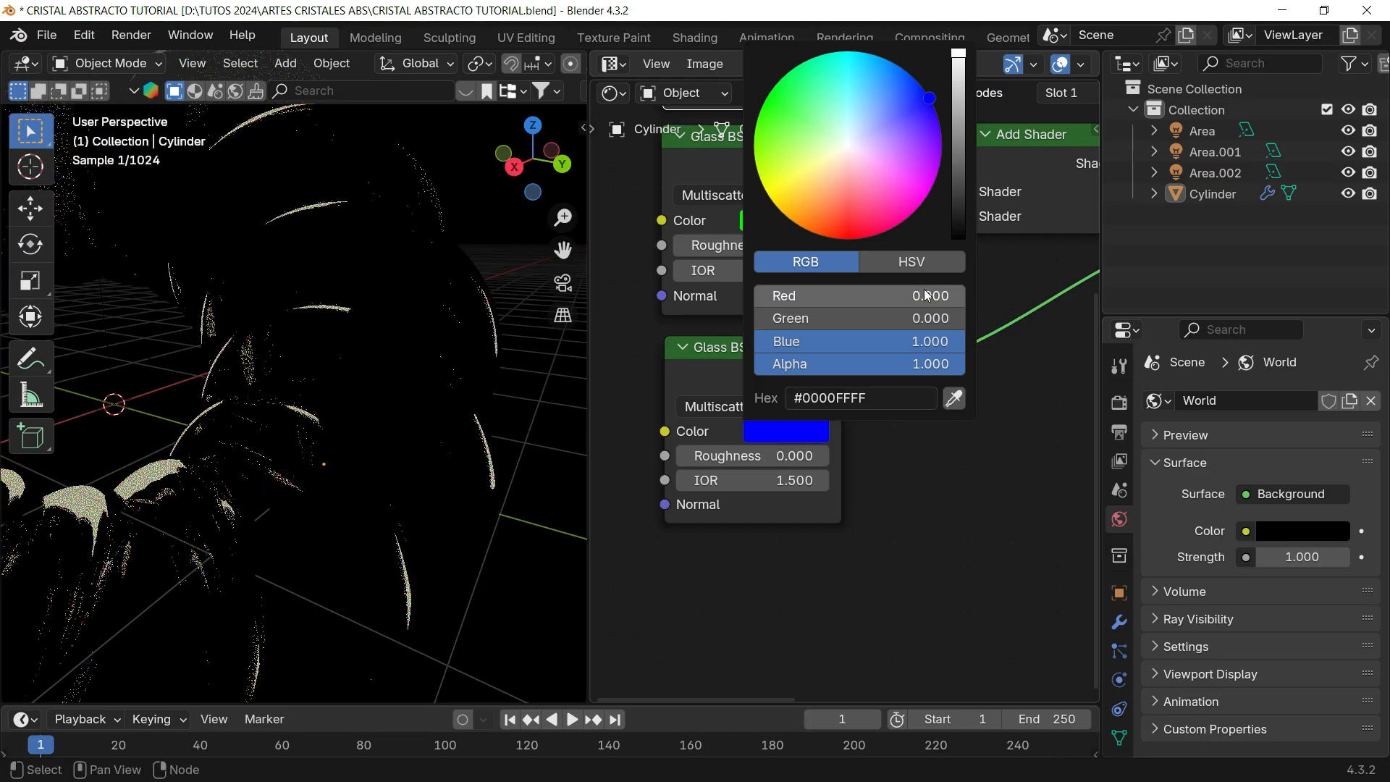
pyautogui.click(924, 338)
pyautogui.press('Return')
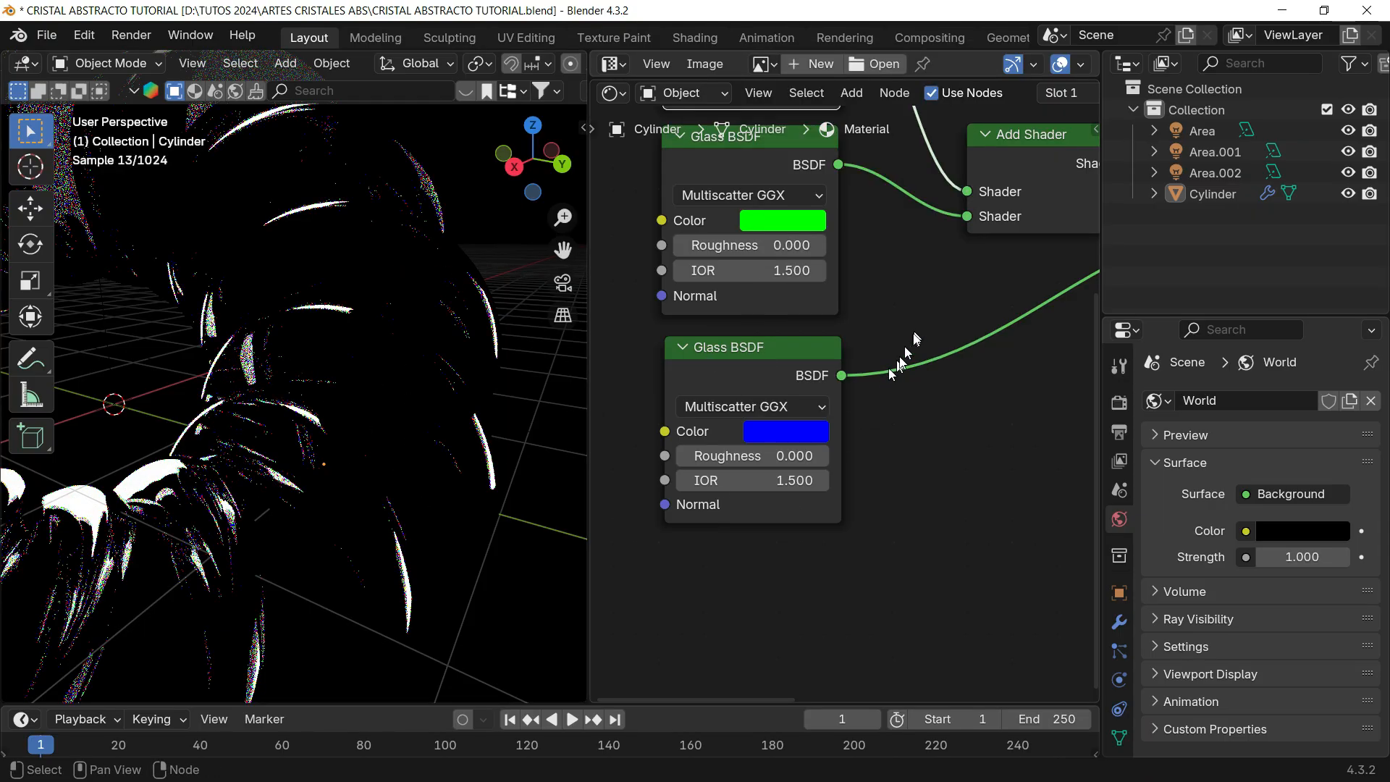
# - Set the Roughness of all three Glass BSDF nodes to 0.2
pyautogui.scroll(-3, 905, 346)
pyautogui.moveTo(905, 297); pyautogui.dragTo(922, 373, button='middle')
pyautogui.scroll(1, 862, 327)
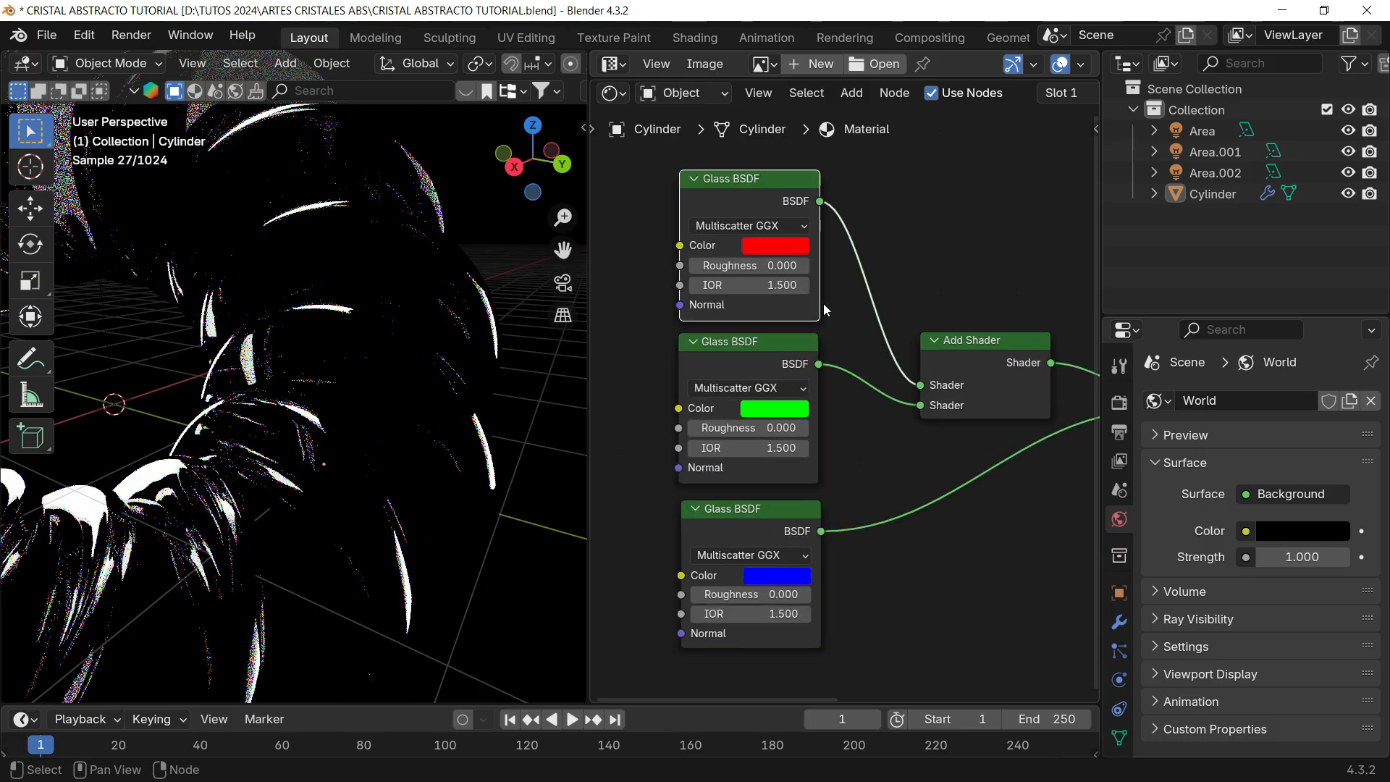
pyautogui.click(779, 265)
pyautogui.write('0.2')
pyautogui.press('Return')
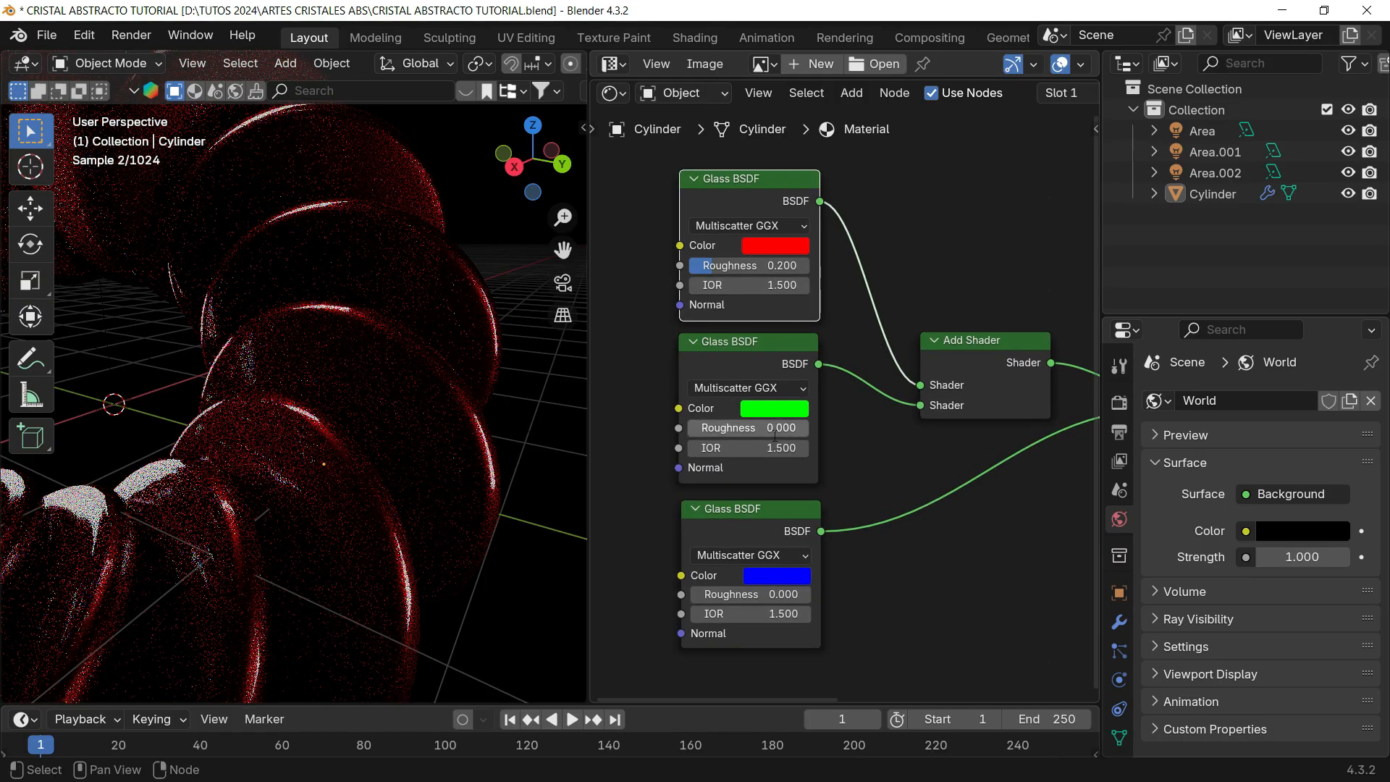
pyautogui.click(773, 435)
pyautogui.write('2')
pyautogui.press('Return')
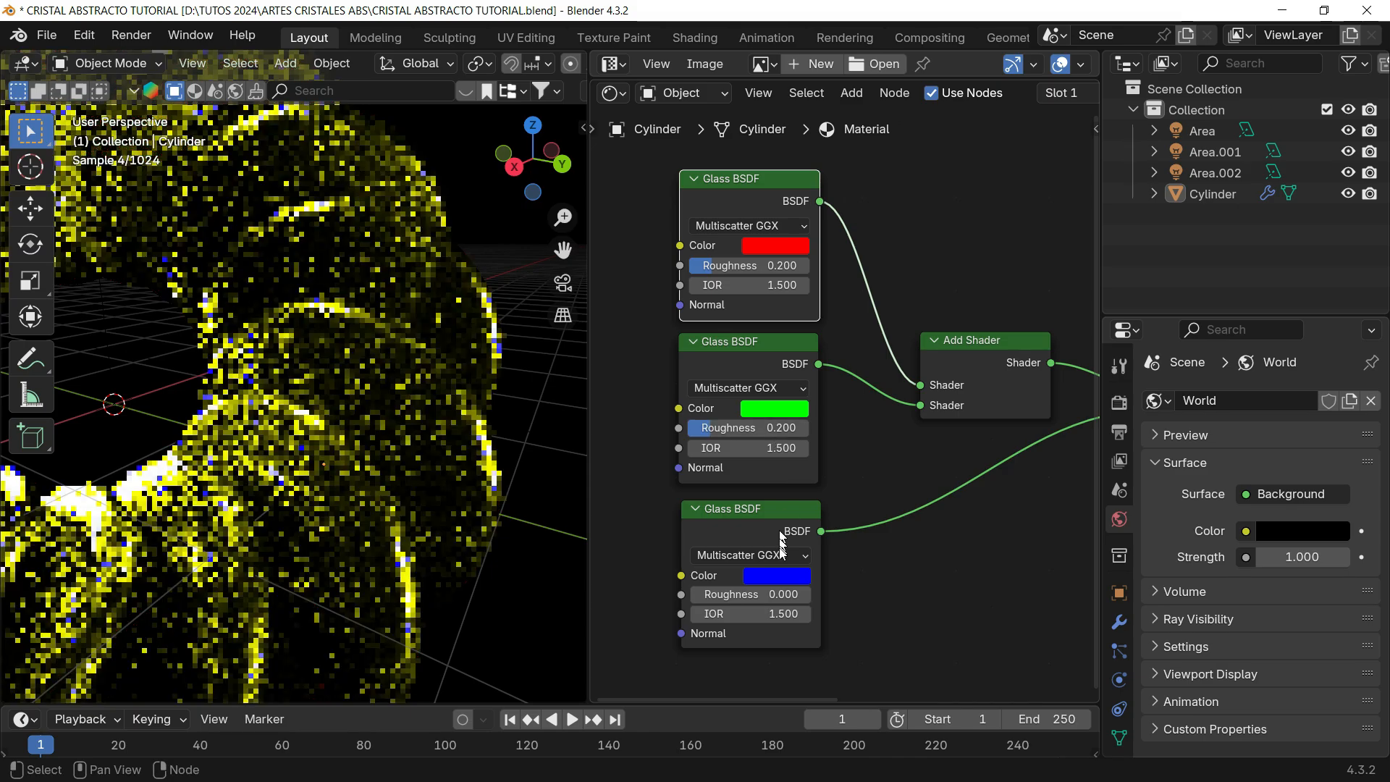
pyautogui.click(776, 594)
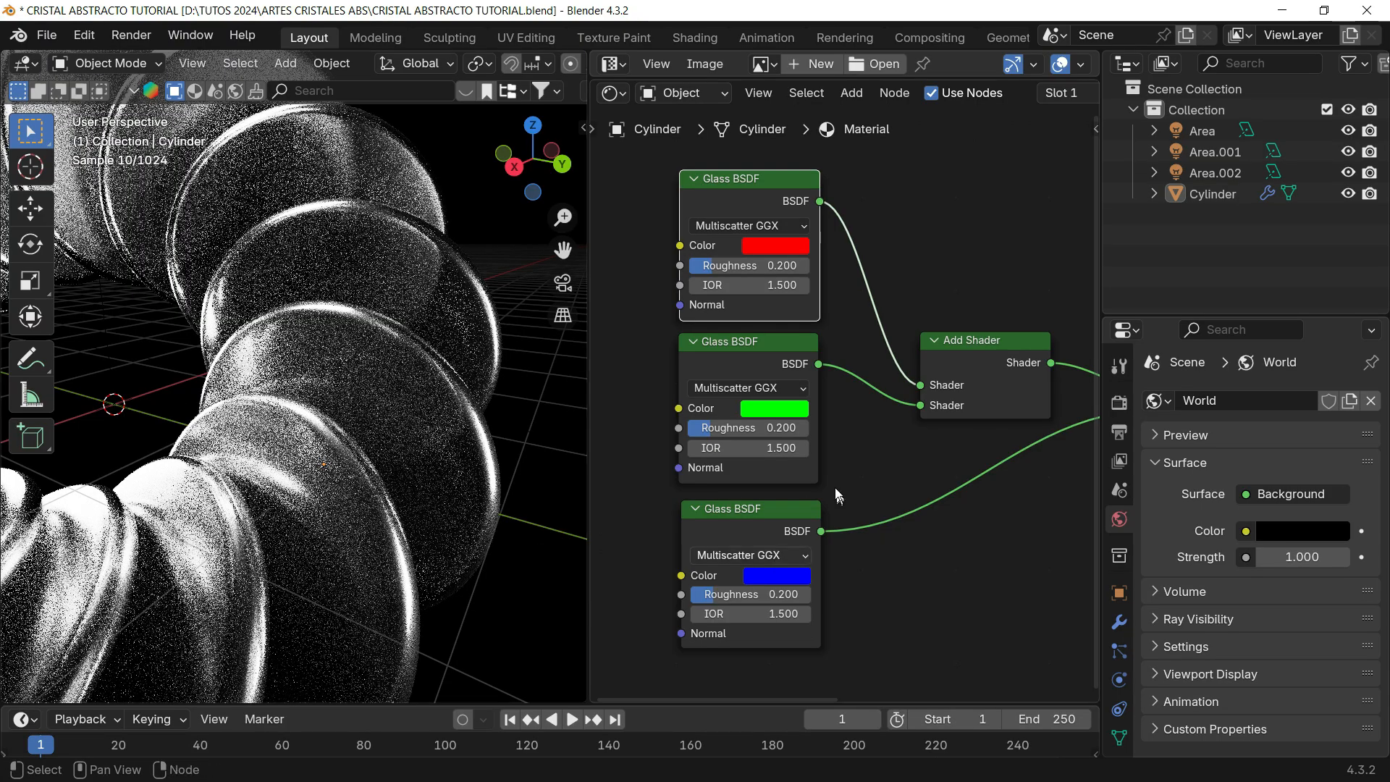
# - Set the Roughness of the red, green and blue Glass BSDF nodes to 0.1
pyautogui.doubleClick(771, 271)
pyautogui.write('0.1')
pyautogui.press('Return')
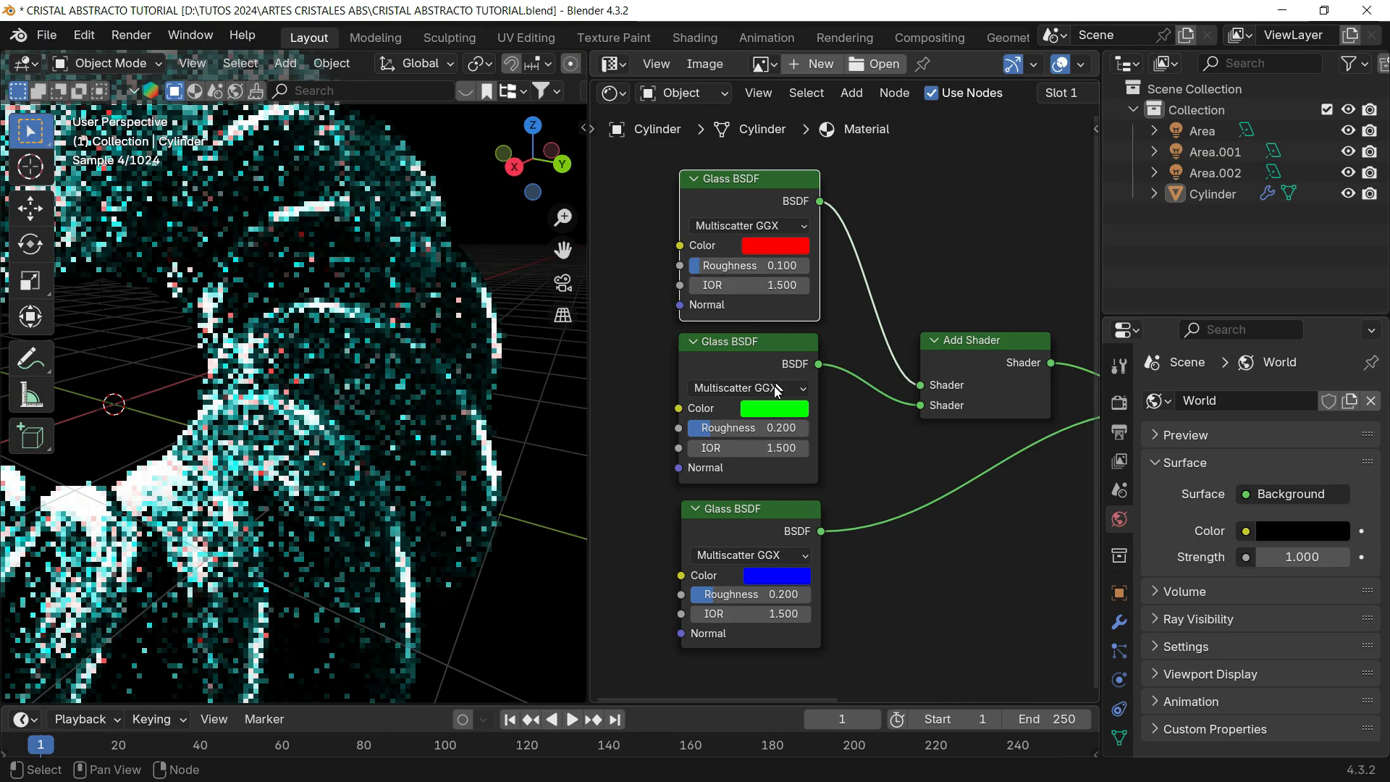
pyautogui.doubleClick(768, 427)
pyautogui.write('0.1')
pyautogui.press('Return')
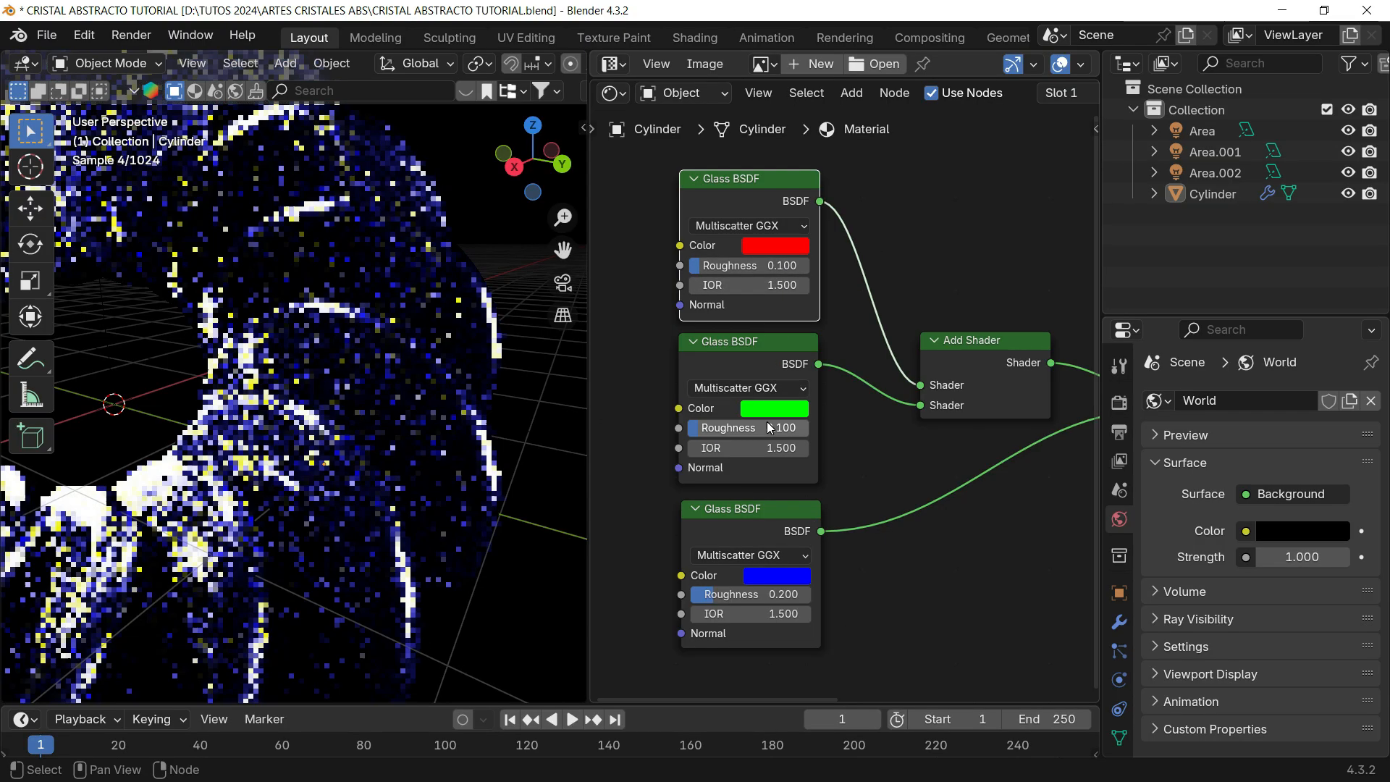
pyautogui.doubleClick(751, 596)
pyautogui.press('BackSpace')
pyautogui.write('0.1')
pyautogui.press('Return')
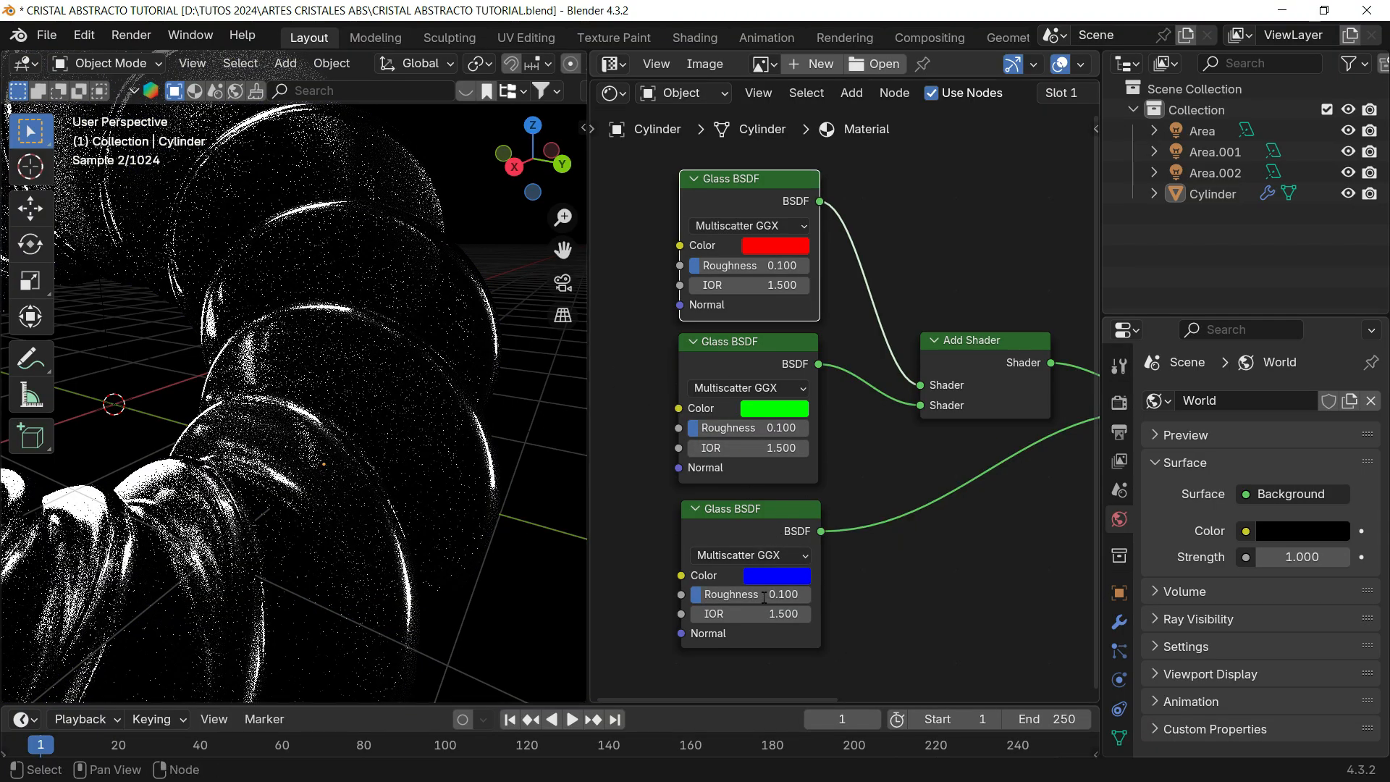
# - Set the Roughness of the blue Glass BSDF node to 0.2
pyautogui.doubleClick(763, 598)
pyautogui.write('.2')
pyautogui.press('Return')
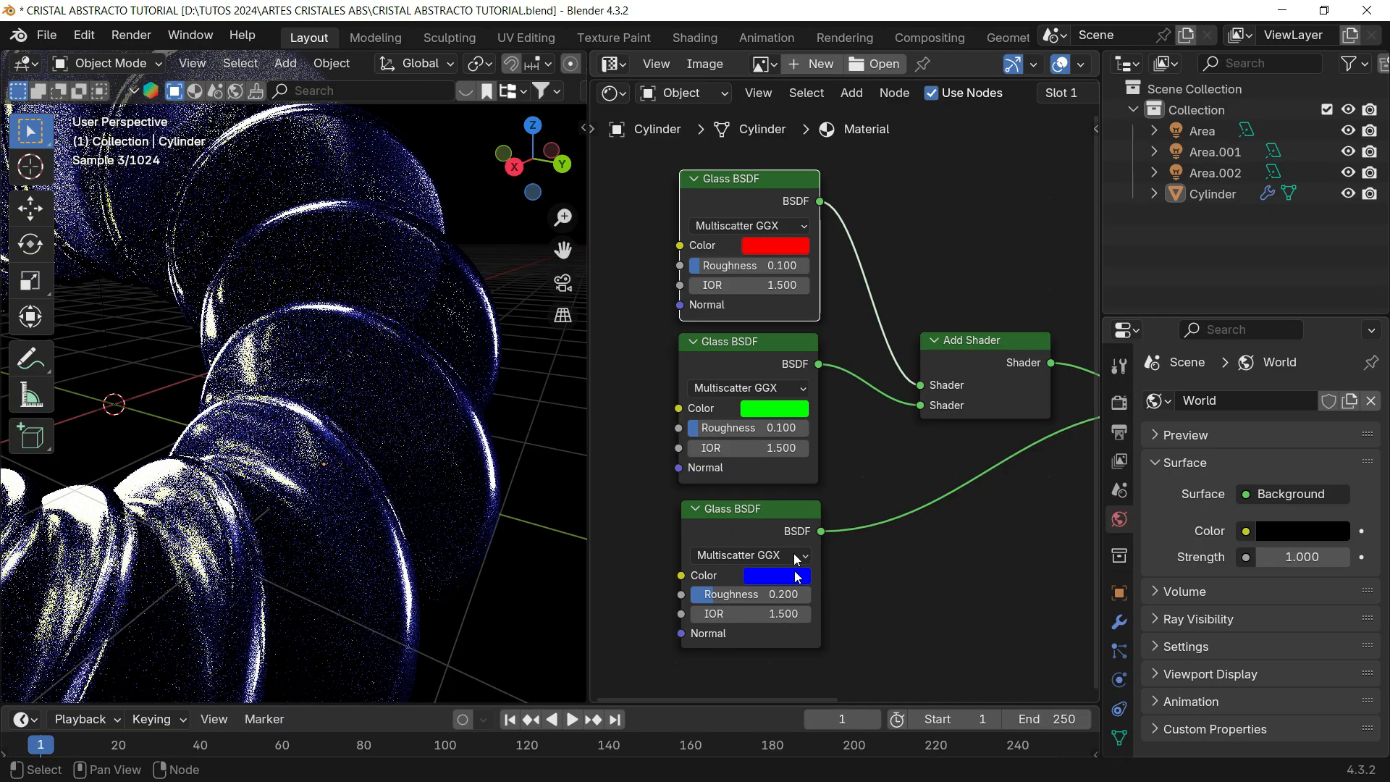
# - Set the Roughness of the blue Glass BSDF node to 0.1
pyautogui.moveTo(773, 522); pyautogui.dragTo(770, 519)
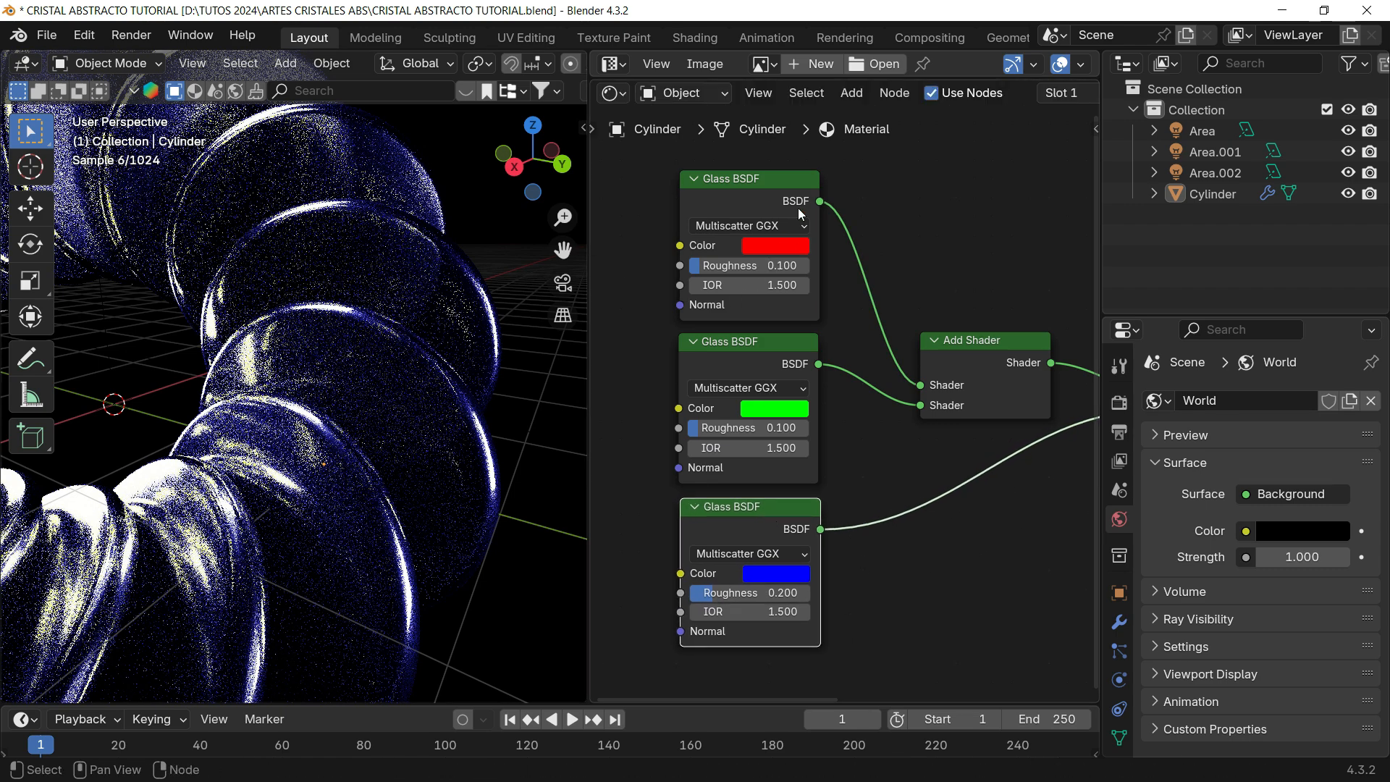
pyautogui.click(727, 591)
pyautogui.write('.1')
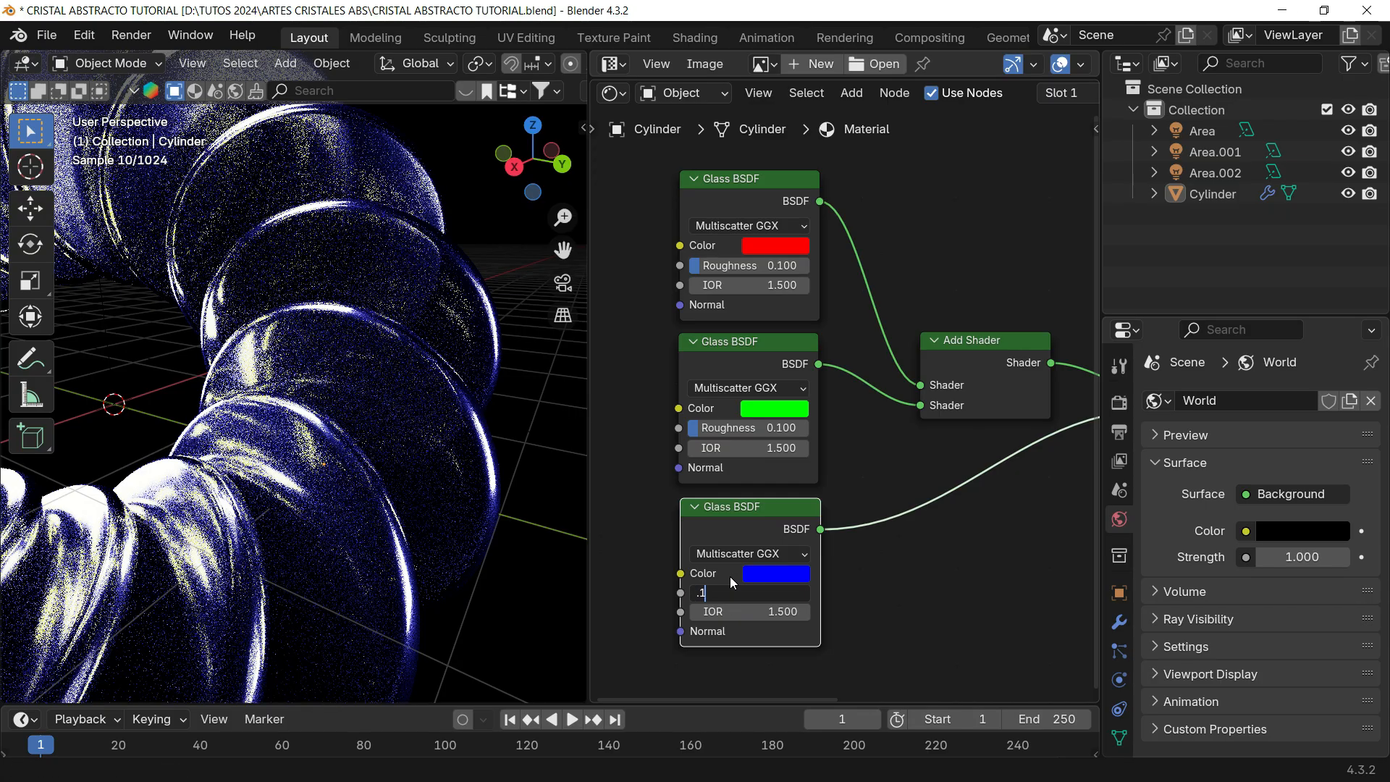
pyautogui.press('Return')
# - Try a Roughness of 0.2 on the green Glass BSDF node and set it back to 0.1
pyautogui.click(746, 429)
pyautogui.write('.2')
pyautogui.press('Return')
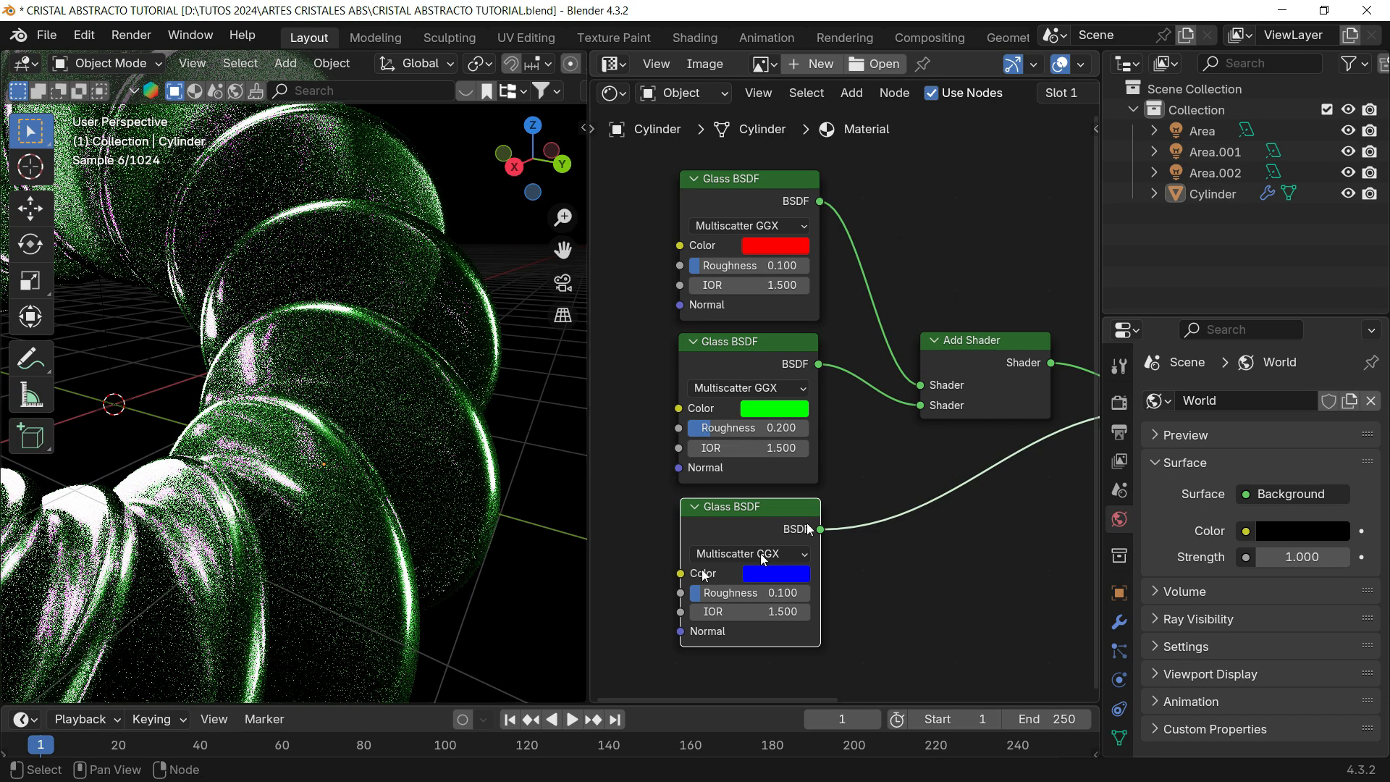
pyautogui.click(771, 428)
pyautogui.write('0.1')
pyautogui.press('Return')
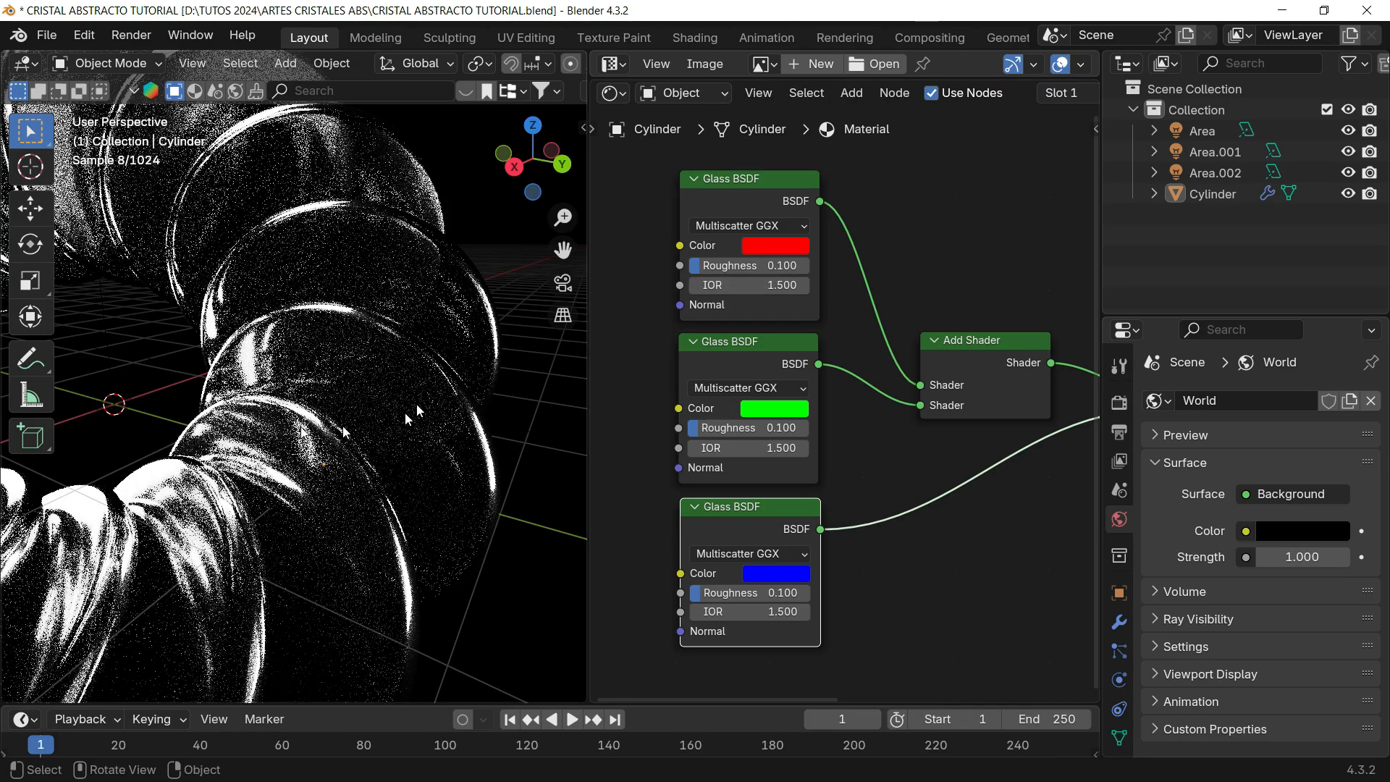
# - Set the IOR to 1.4 on the red Glass BSDF node and to 1.45 on the green one
pyautogui.click(773, 283)
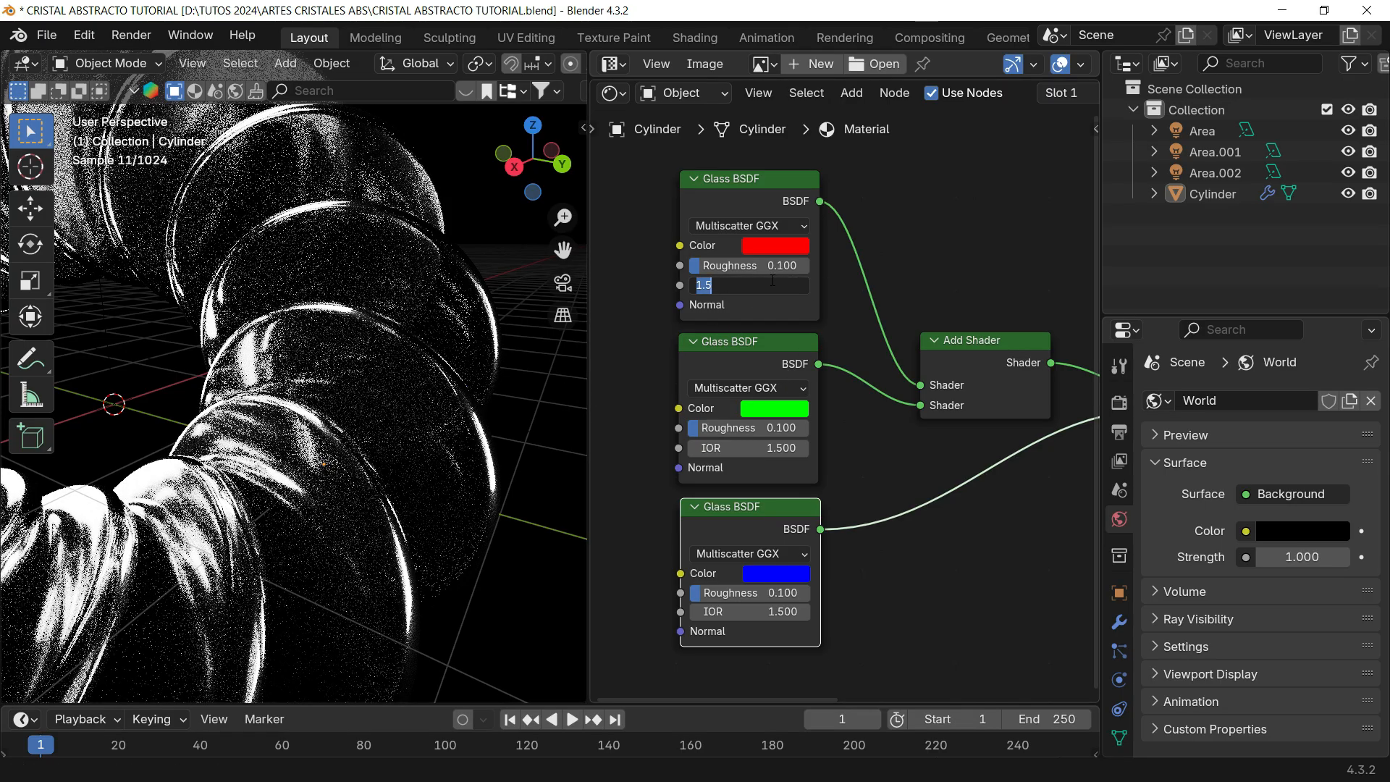
pyautogui.write('1.4')
pyautogui.press('Return')
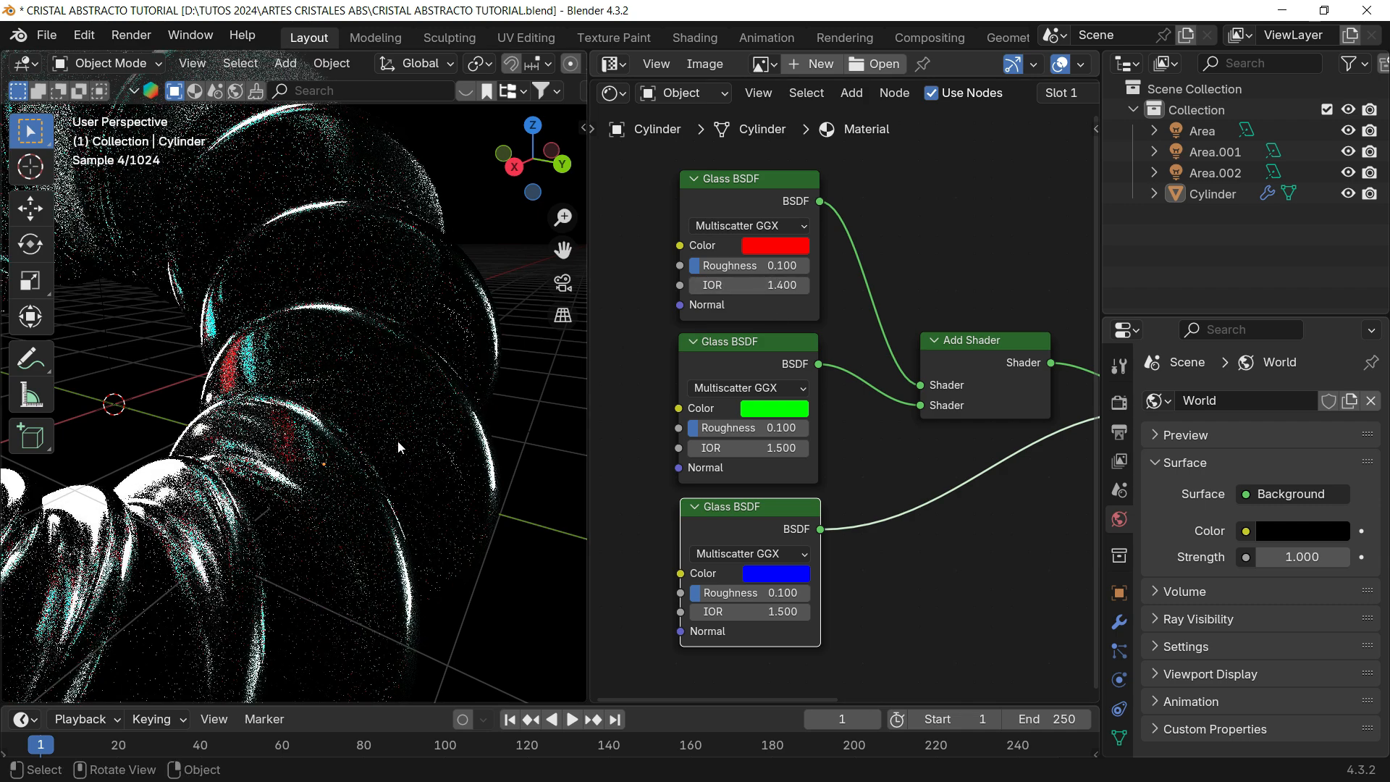
pyautogui.click(760, 446)
pyautogui.press('Return')
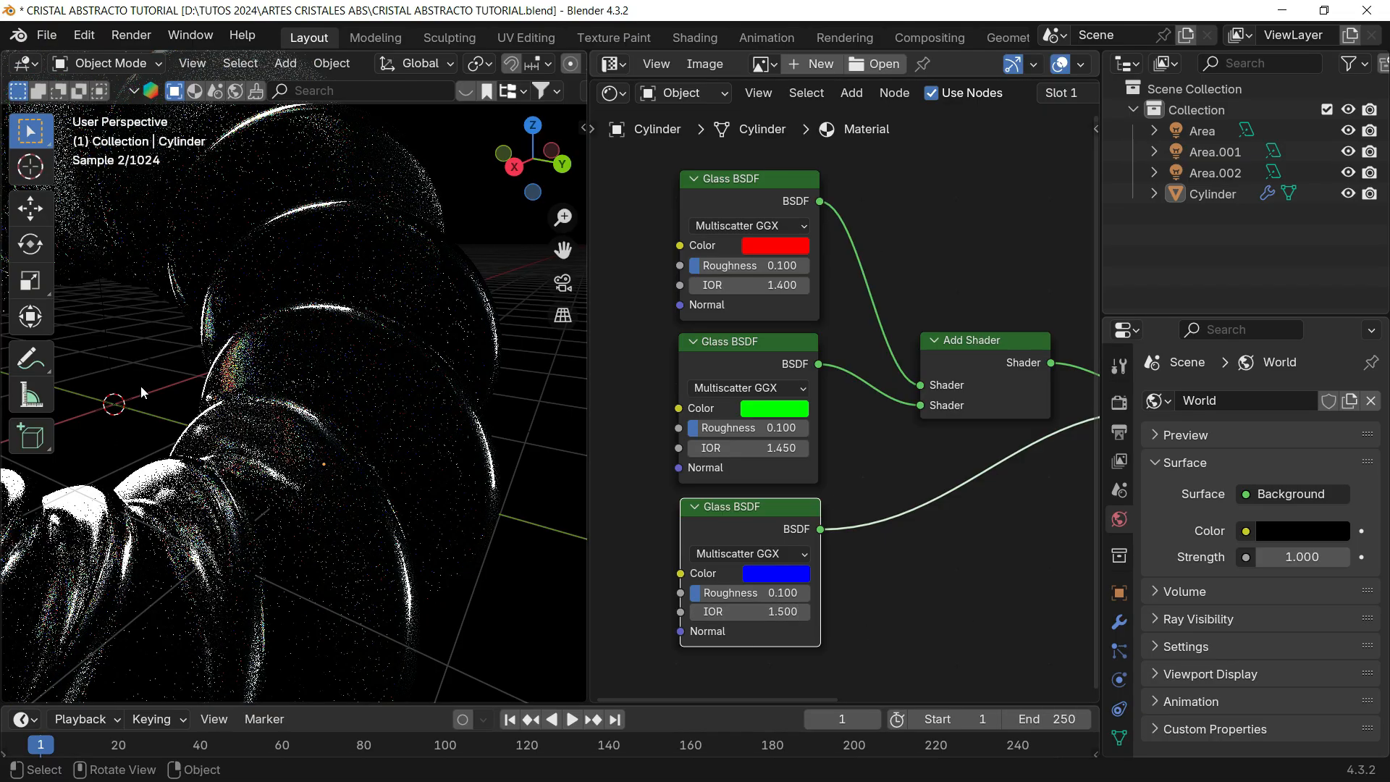
pyautogui.moveTo(394, 411); pyautogui.dragTo(449, 441, button='middle')
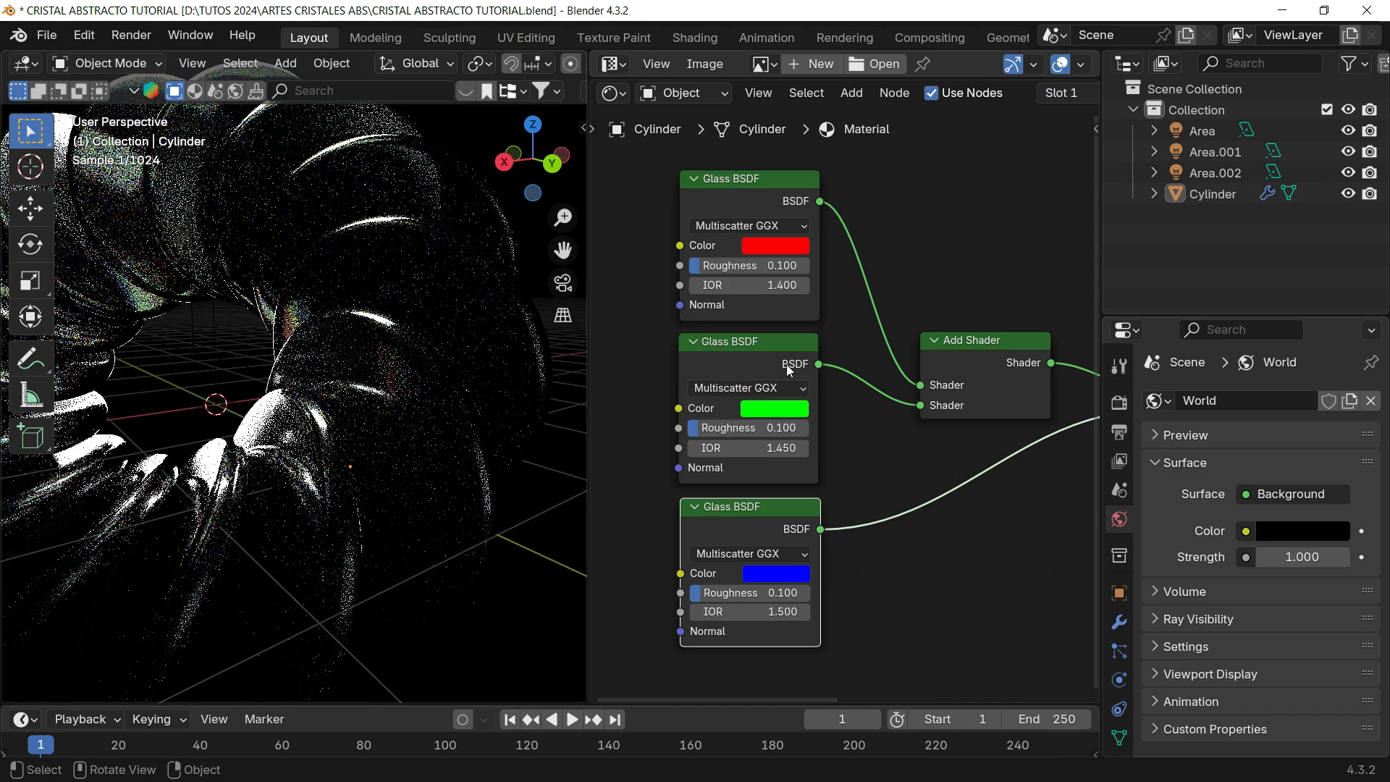
pyautogui.moveTo(753, 189); pyautogui.dragTo(755, 184)
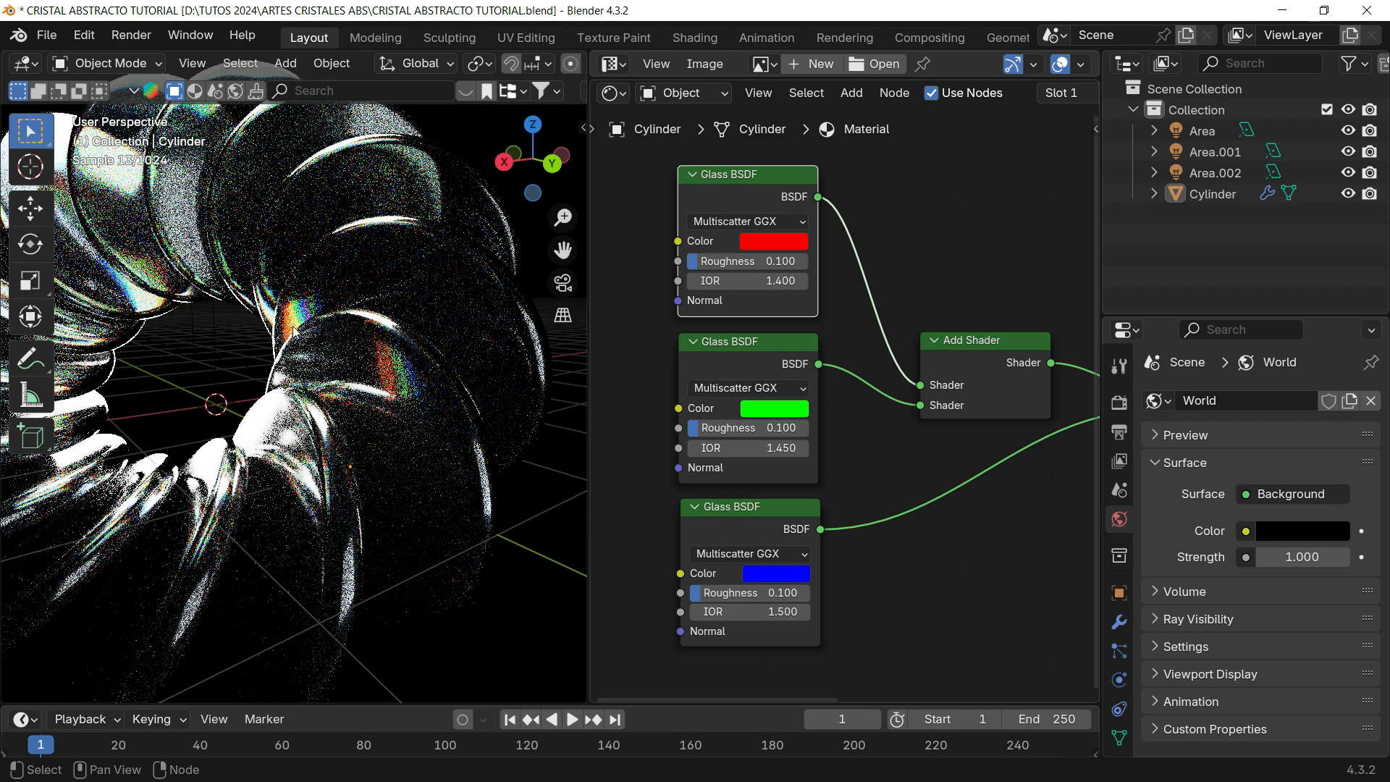
# - Switch the 3D viewport to Solid shading and widen it so the whole ring of discs fits in view
pyautogui.moveTo(361, 331); pyautogui.dragTo(416, 289, button='middle')
pyautogui.press('z')
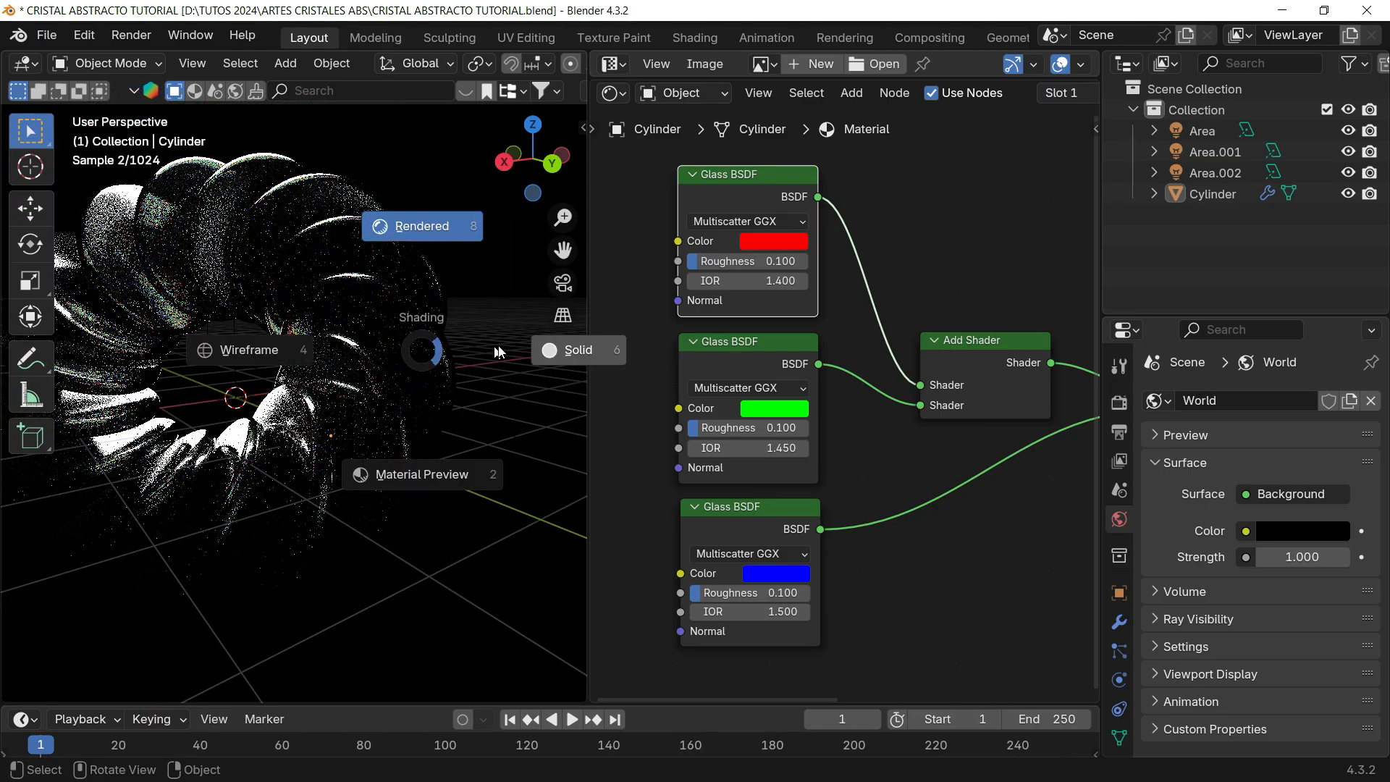
pyautogui.click(589, 323)
pyautogui.moveTo(589, 325); pyautogui.dragTo(940, 337)
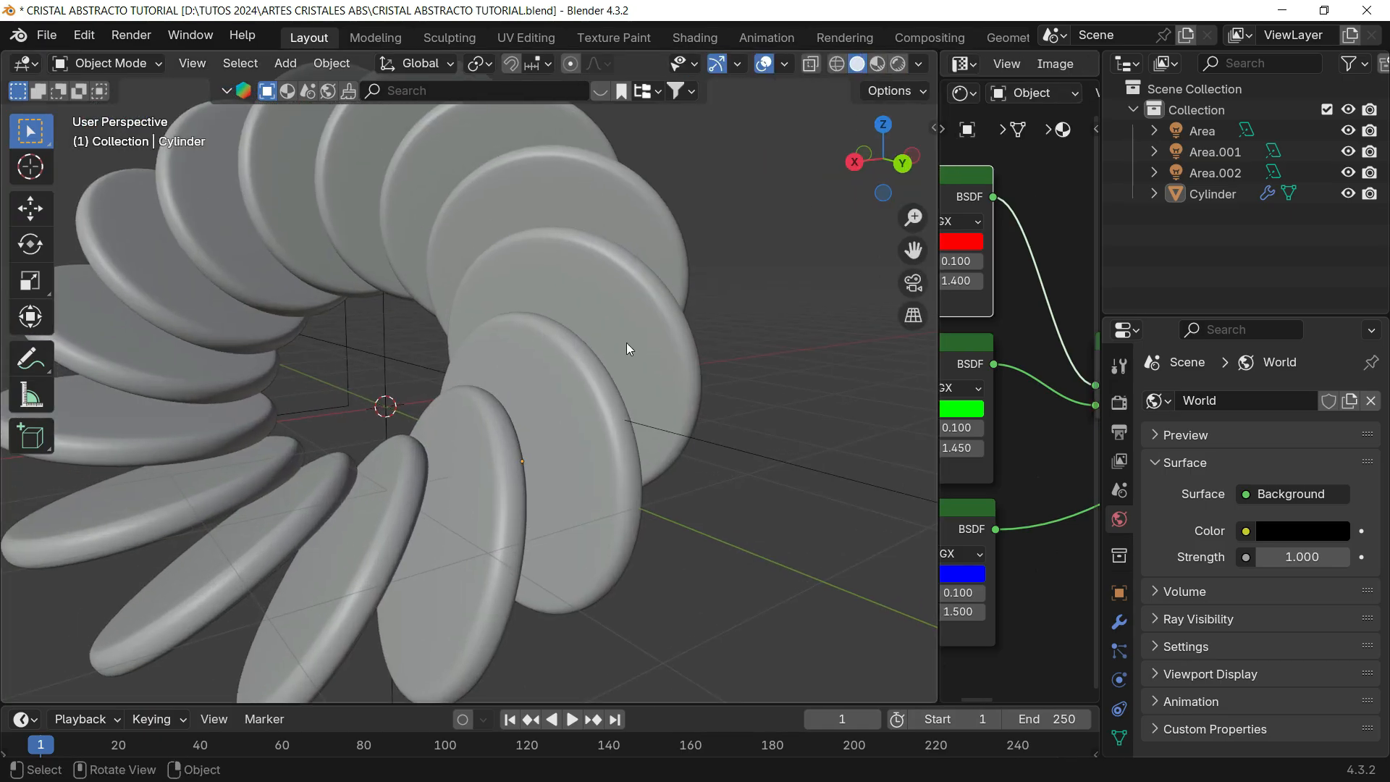
pyautogui.scroll(-3, 645, 344)
pyautogui.moveTo(643, 350)
pyautogui.keyDown('shift'); pyautogui.mouseDown(button='middle')
pyautogui.moveTo(683, 352)
pyautogui.moveTo(657, 369)
pyautogui.moveTo(697, 366)
pyautogui.moveTo(610, 335)
pyautogui.mouseUp(button='middle'); pyautogui.keyUp('shift')
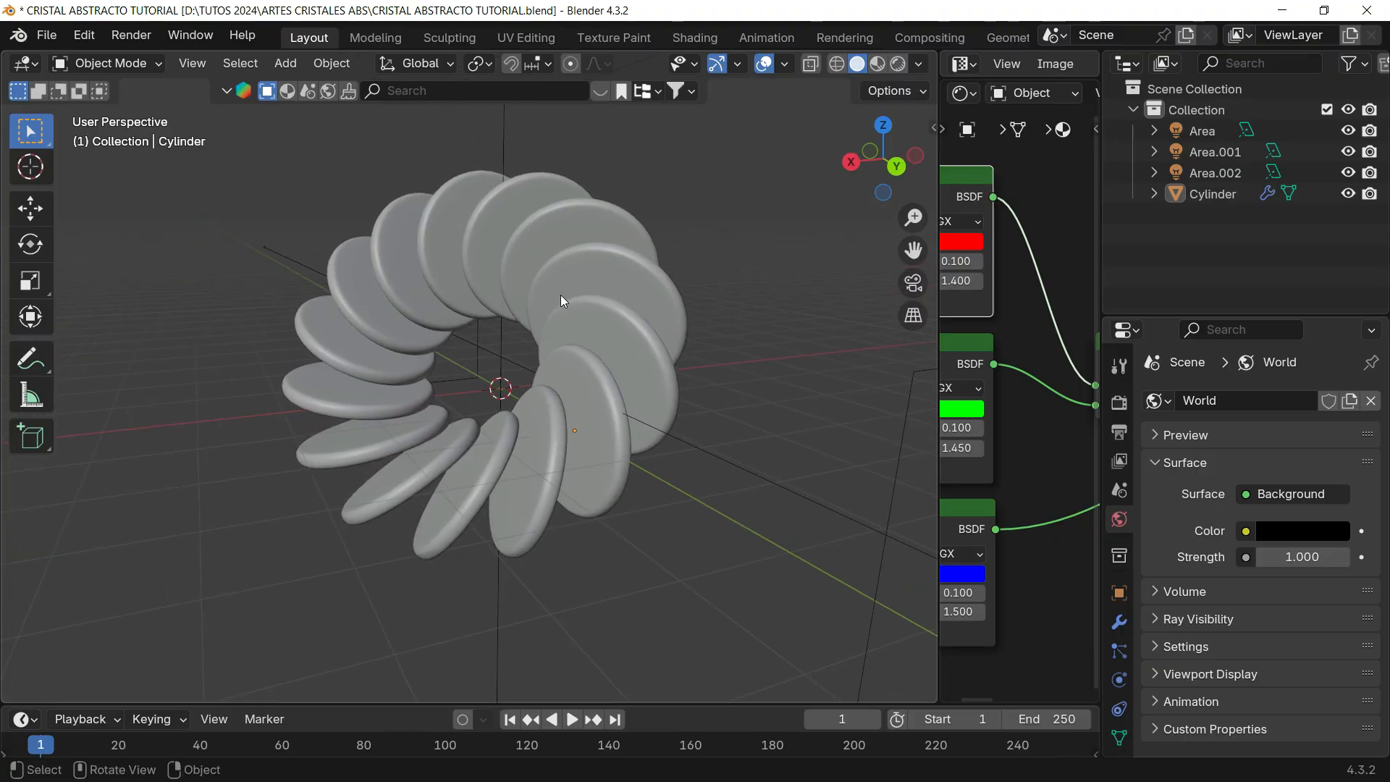
# - Add a camera, look through it and frame the ring of discs from a closer angle with the camera locked to the view
pyautogui.hotkey('shift', 'a')
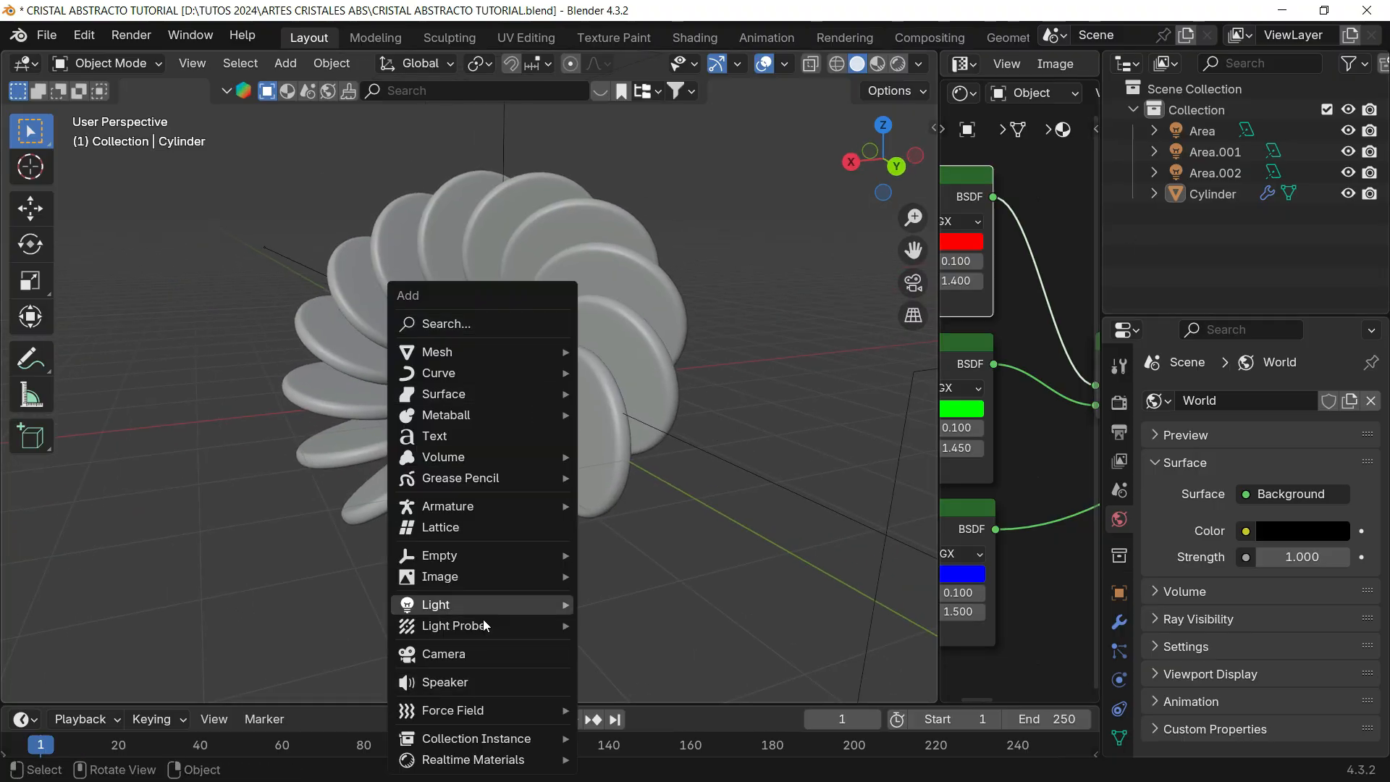
pyautogui.click(485, 651)
pyautogui.click(913, 283)
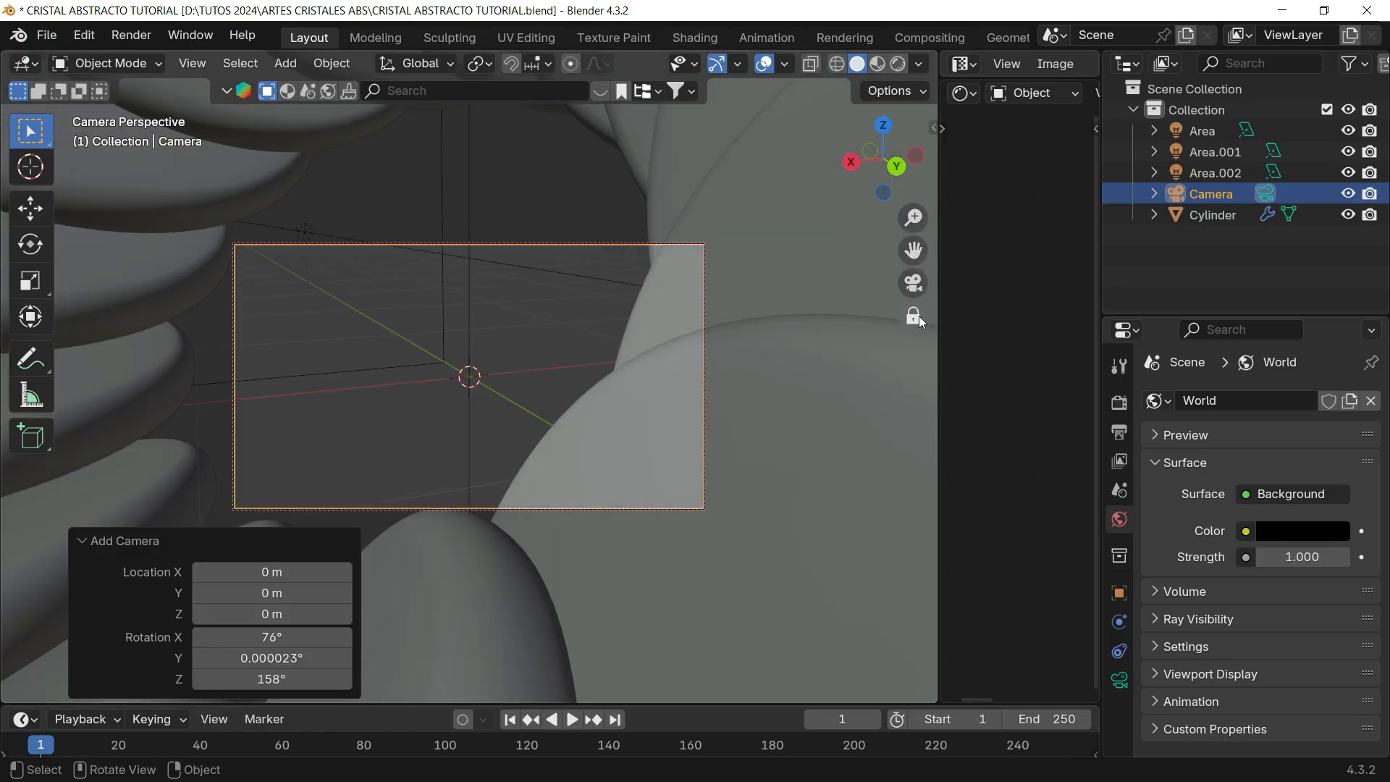
pyautogui.scroll(-10, 556, 362)
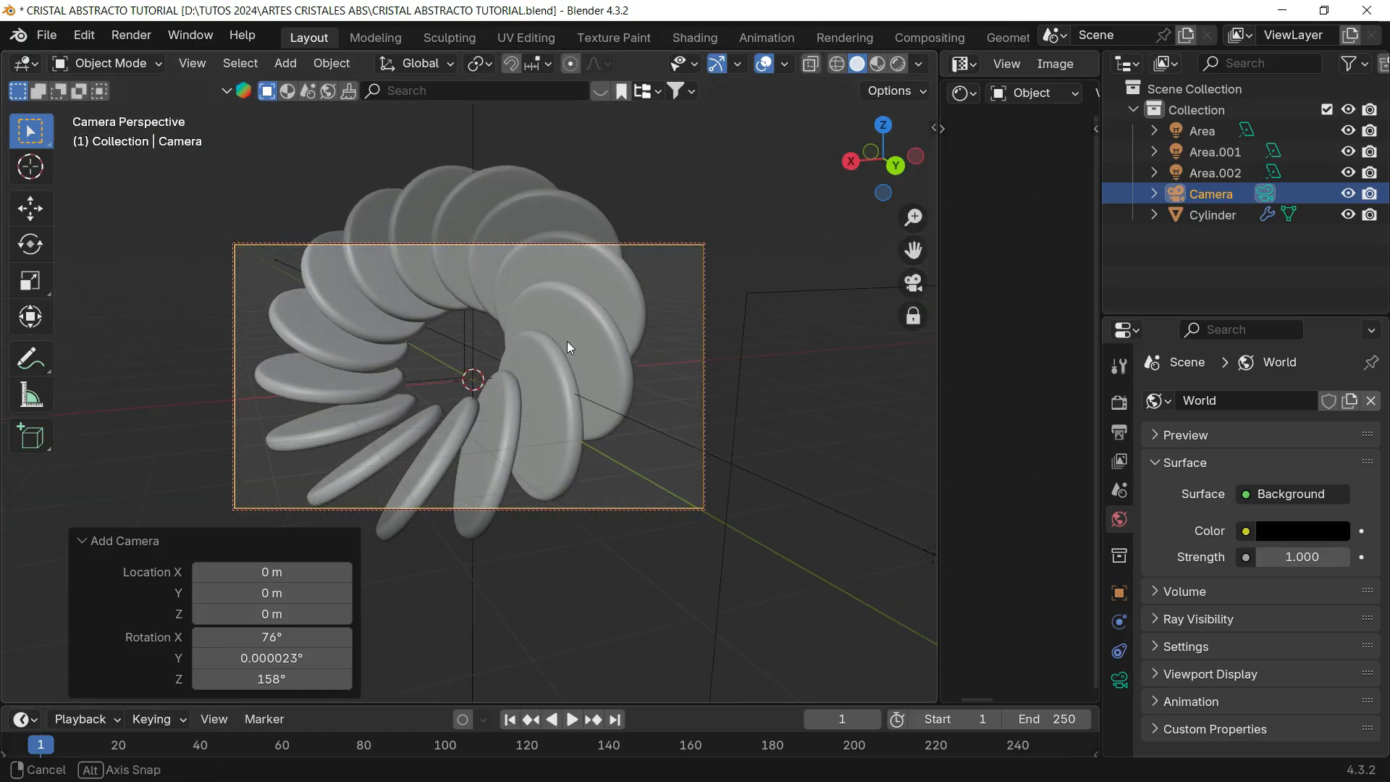
pyautogui.moveTo(589, 341)
pyautogui.mouseDown(button='middle')
pyautogui.moveTo(623, 320)
pyautogui.moveTo(569, 349)
pyautogui.moveTo(552, 330)
pyautogui.moveTo(579, 320)
pyautogui.moveTo(568, 326)
pyautogui.mouseUp(button='middle')
# - Enable Render Region in the output format settings and display the camera view in Rendered shading
pyautogui.click(1119, 432)
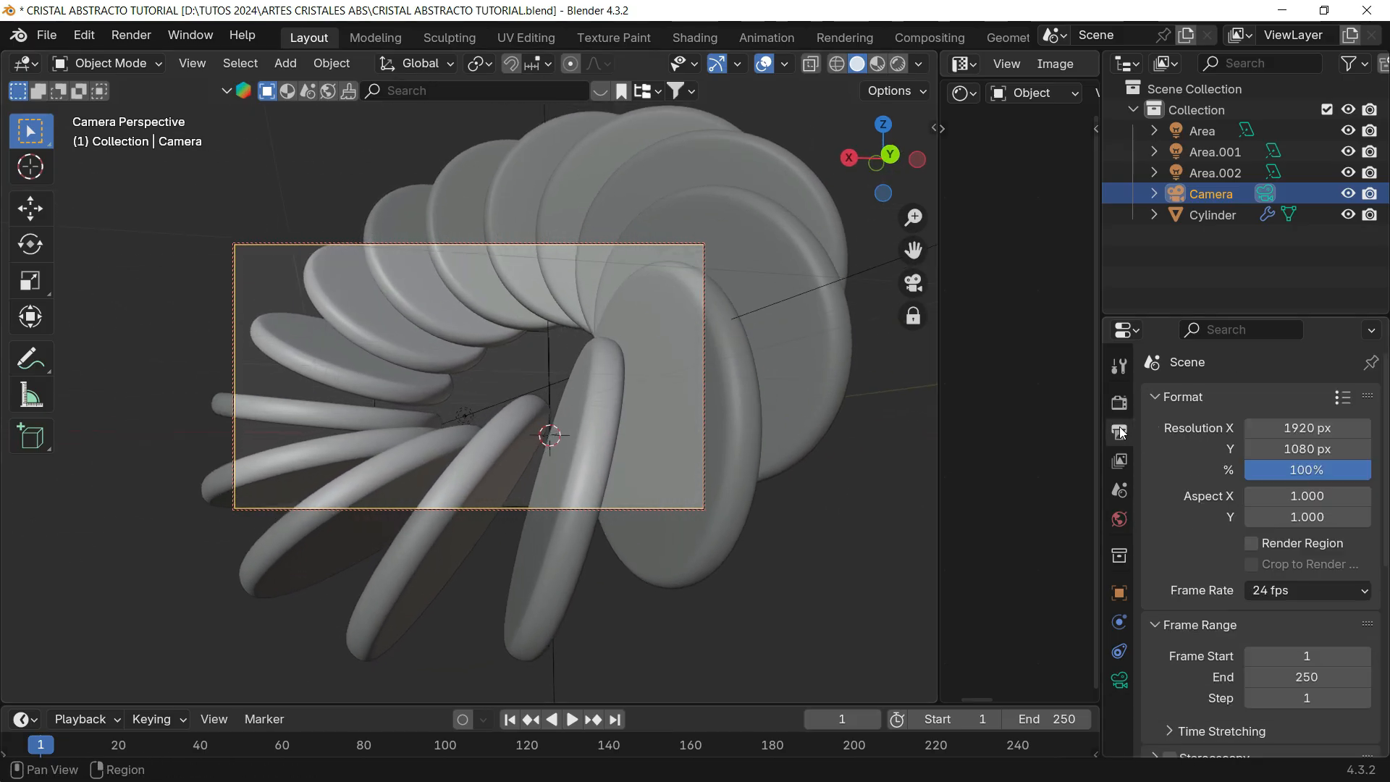
pyautogui.click(1251, 544)
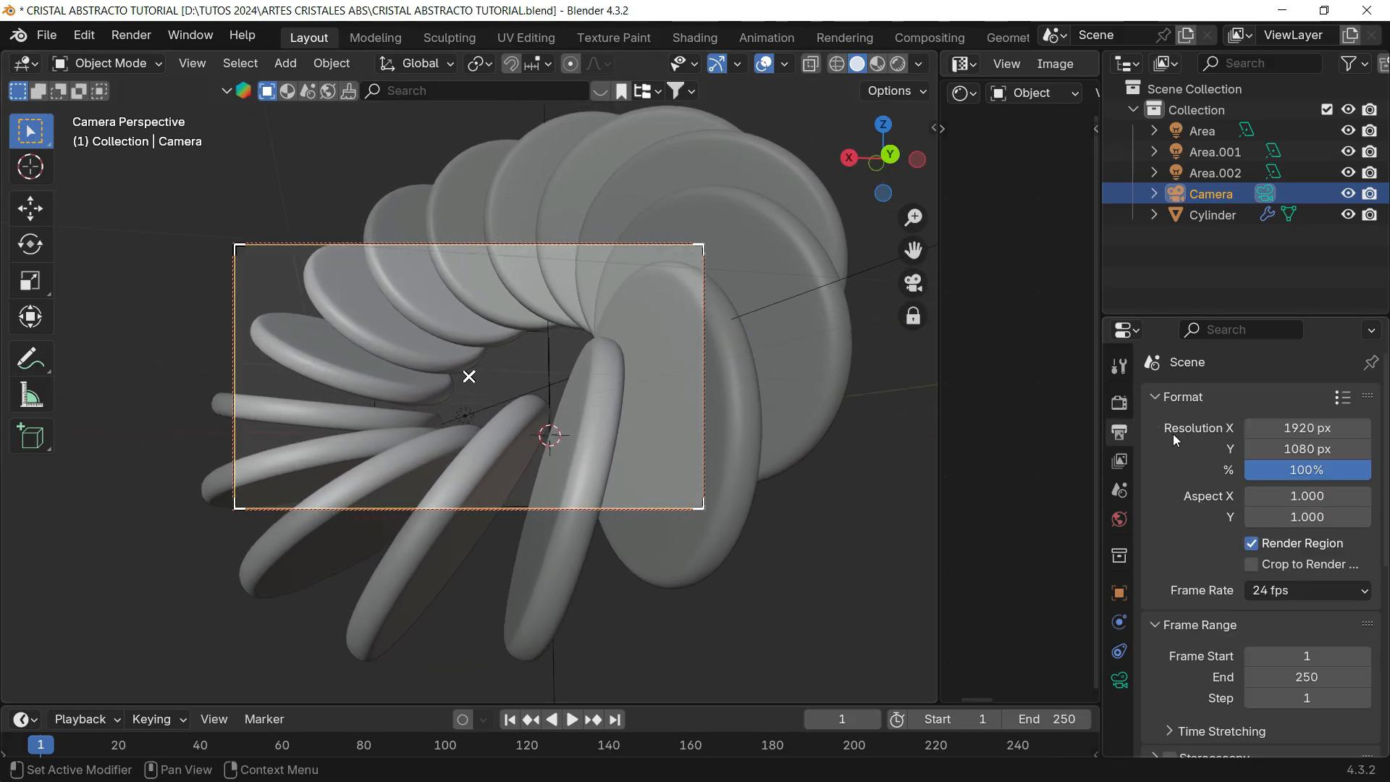
pyautogui.click(1119, 402)
pyautogui.press('z')
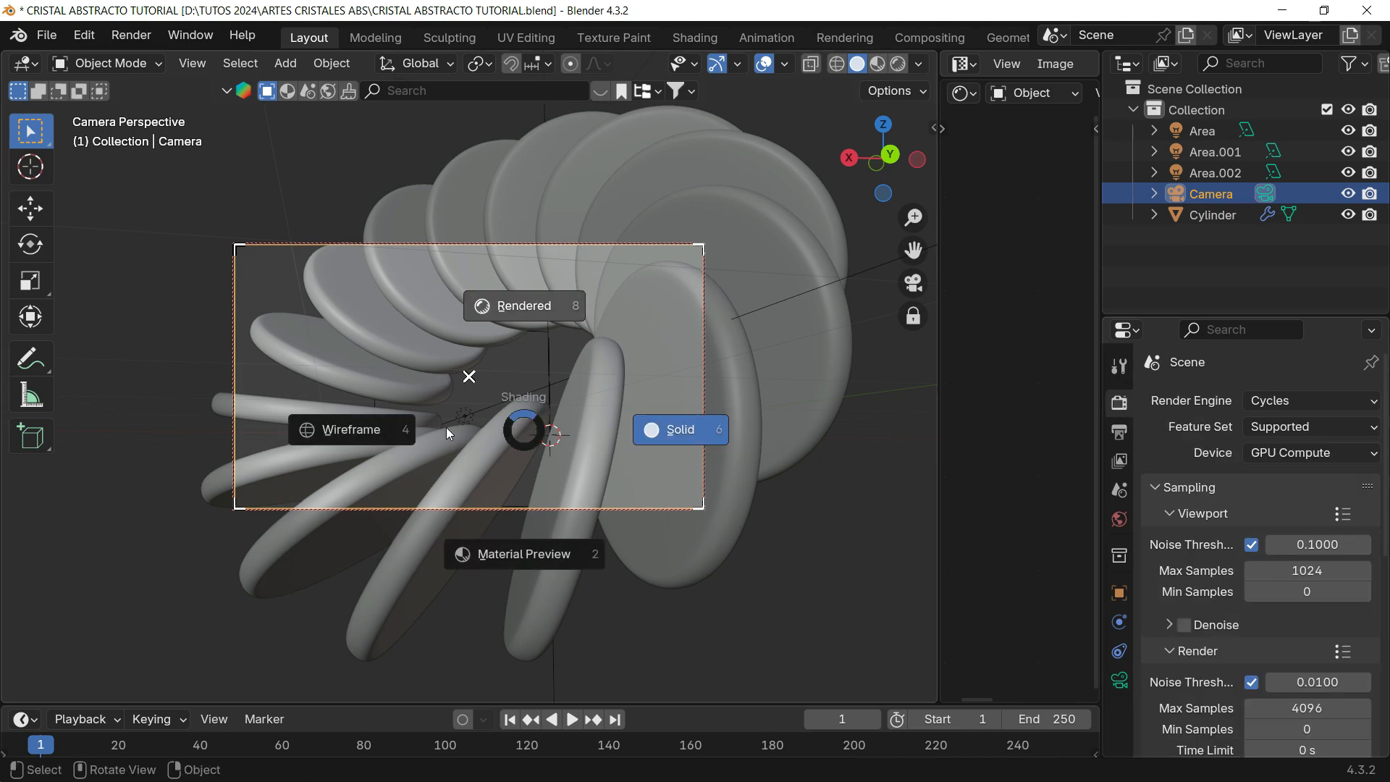
pyautogui.click(498, 319)
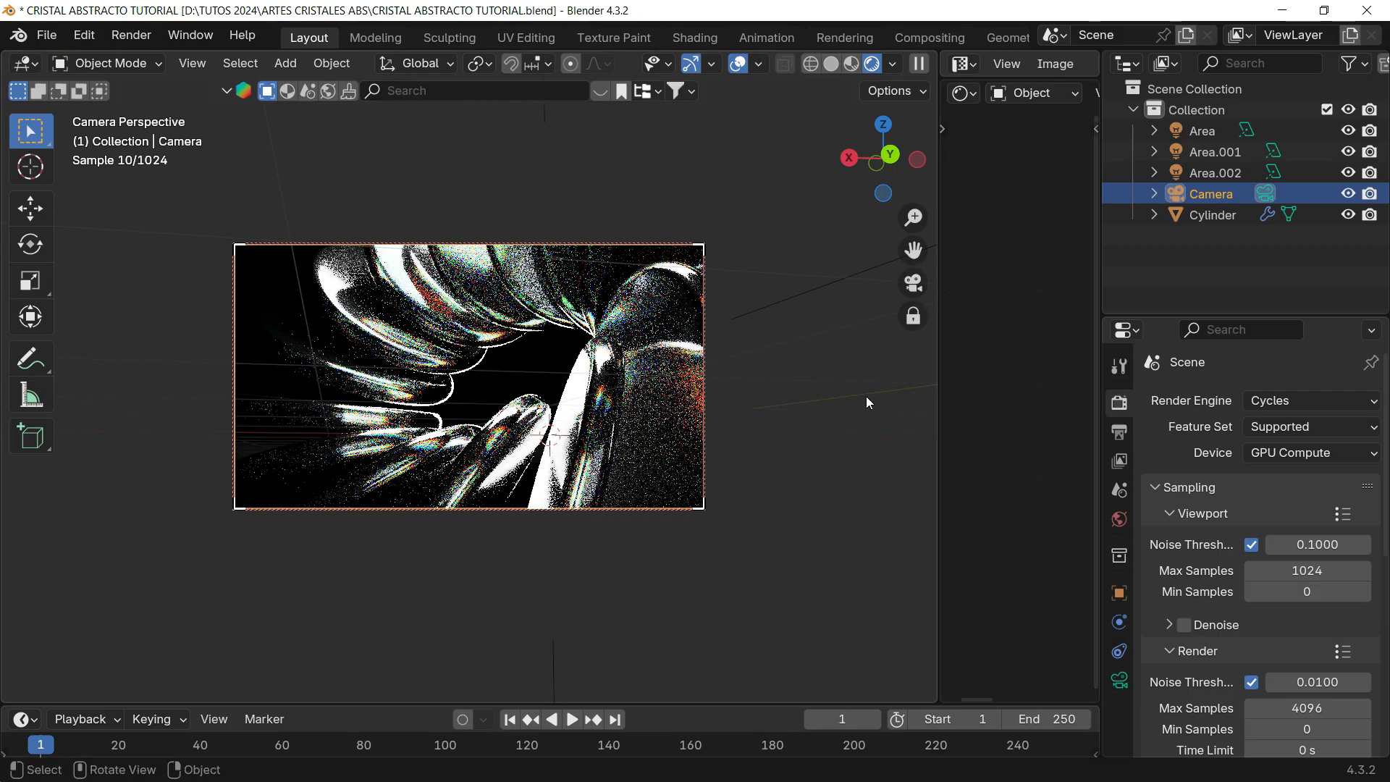
# - Fit the camera frame in a narrower viewport and turn the shader editor area into a second 3D viewport
pyautogui.moveTo(937, 411); pyautogui.dragTo(556, 411)
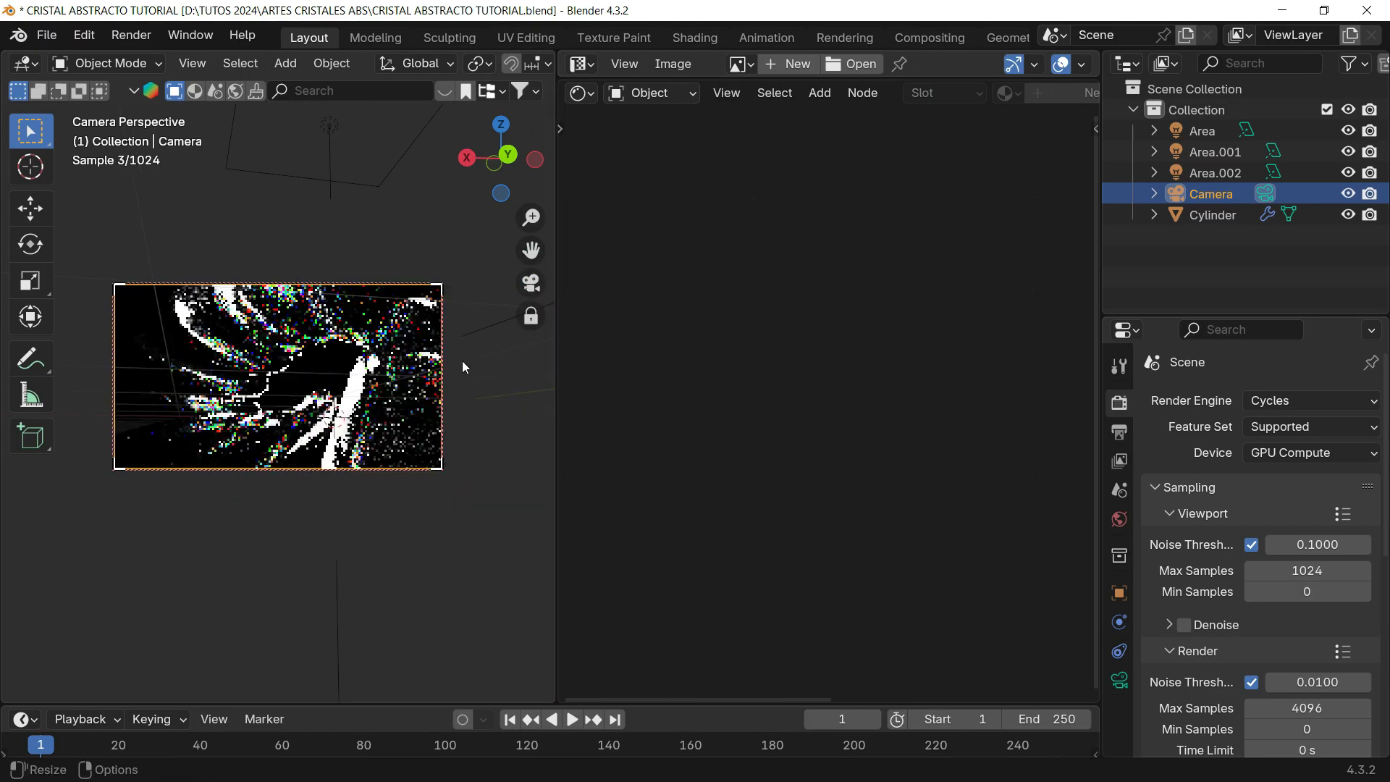
pyautogui.press('Home')
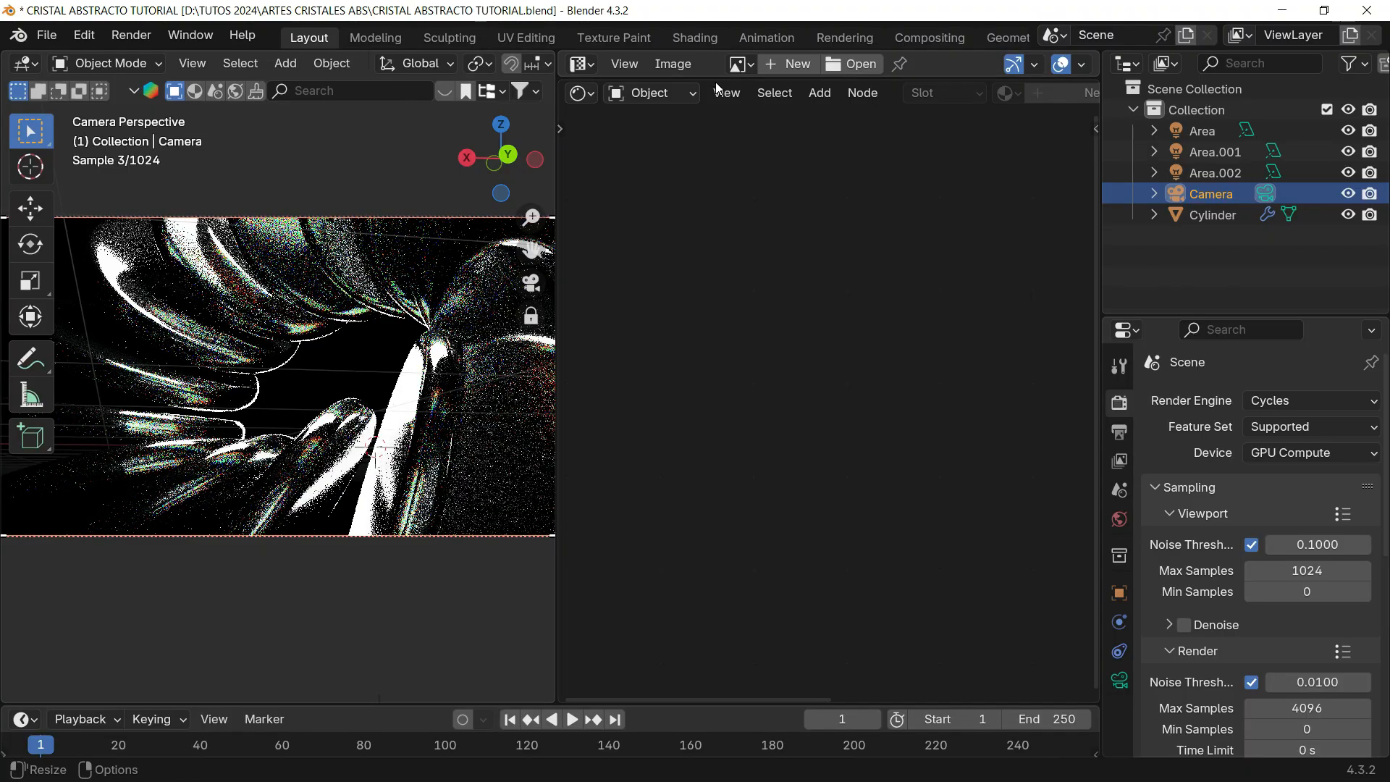
pyautogui.click(581, 64)
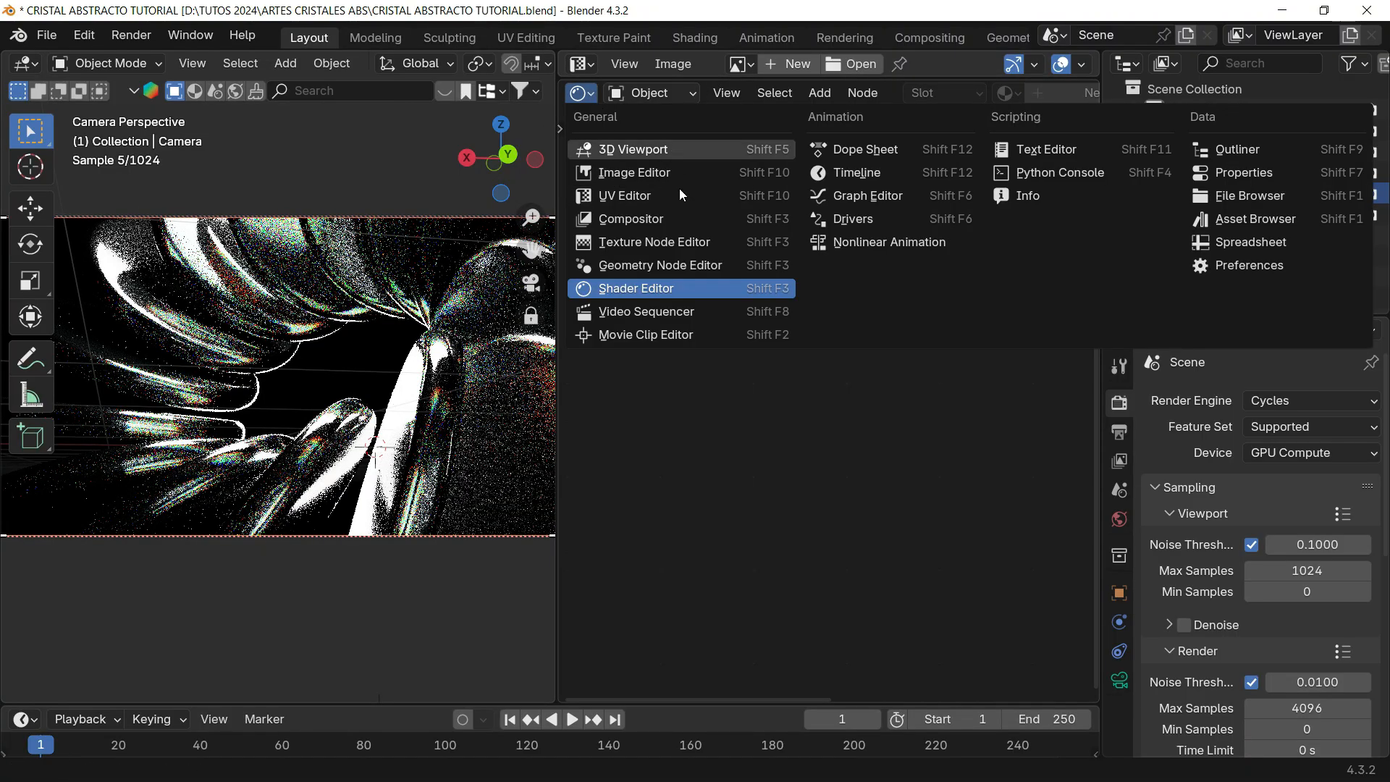
pyautogui.click(661, 145)
# - Select the Area.002 light in the second viewport and narrow it along the X axis
pyautogui.moveTo(821, 275); pyautogui.dragTo(811, 405, button='middle')
pyautogui.click(849, 354)
pyautogui.click(693, 385)
pyautogui.press('s')
pyautogui.press('x')
pyautogui.click(824, 540)
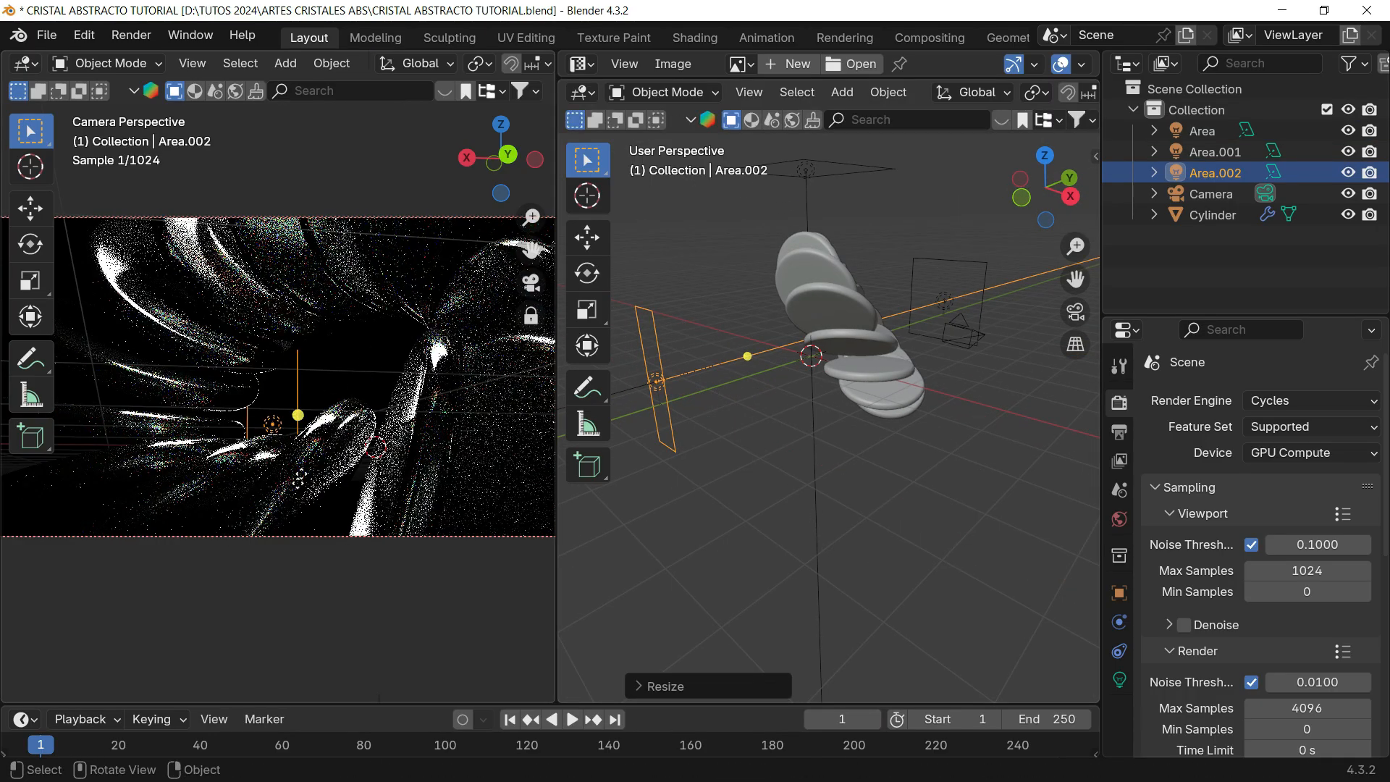
# - Temporarily hide the overhead area light to check its effect, and set its Power to 100 W
pyautogui.click(806, 168)
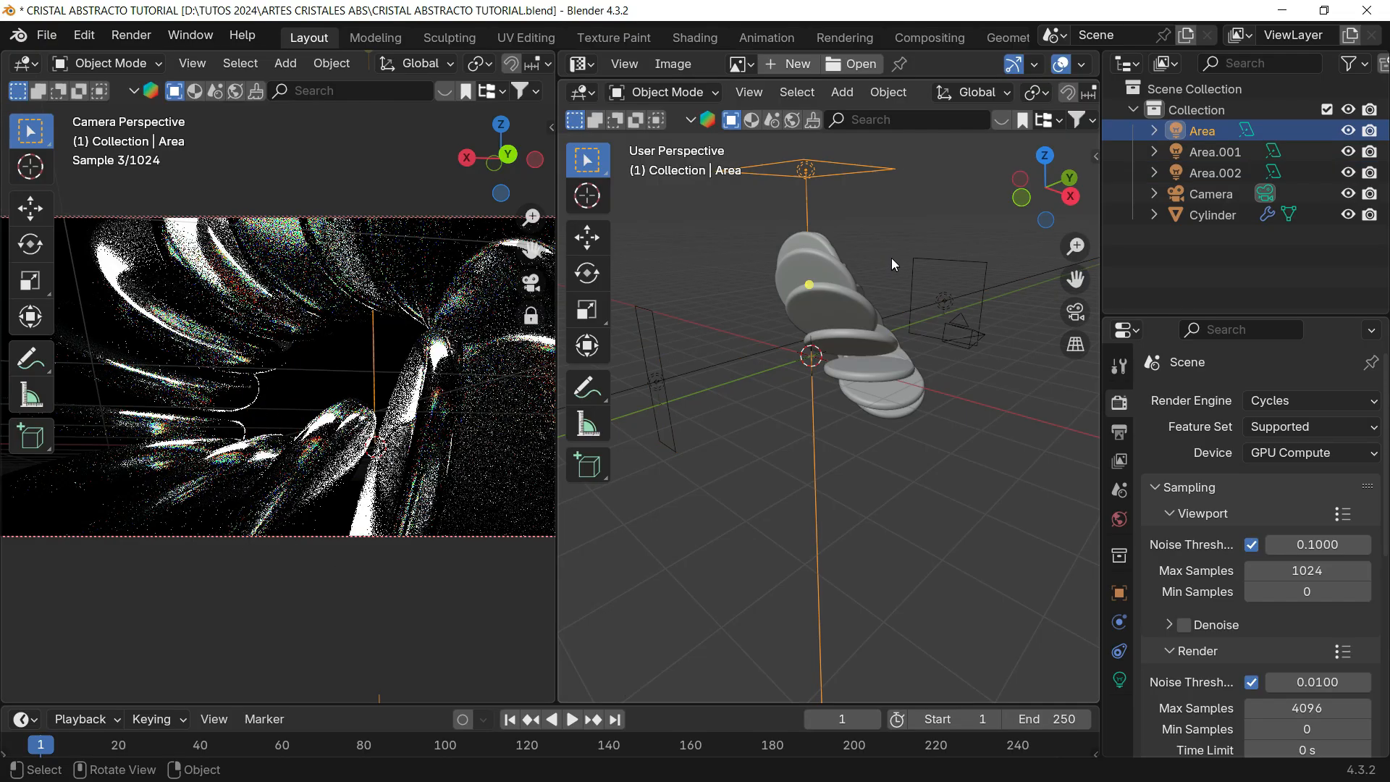
pyautogui.press('h')
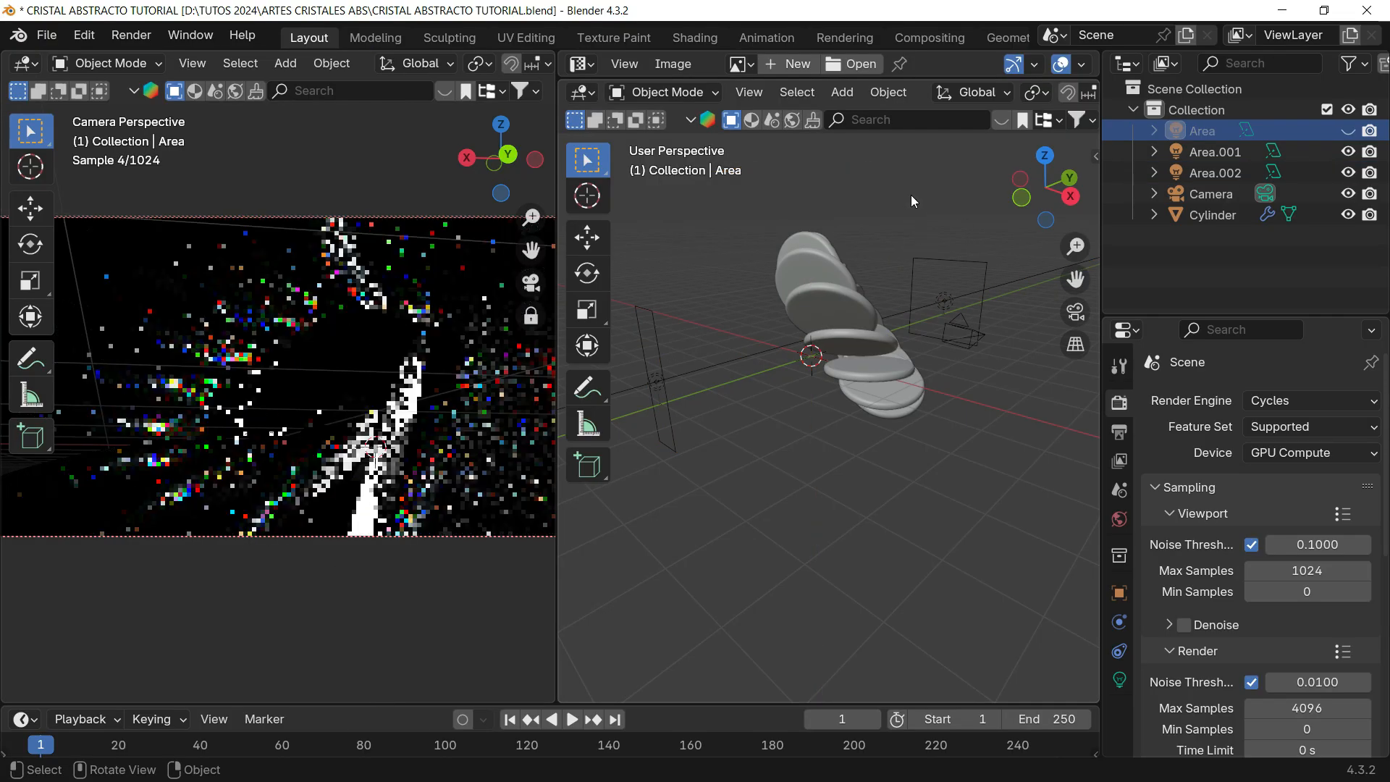
pyautogui.hotkey('alt', 'h')
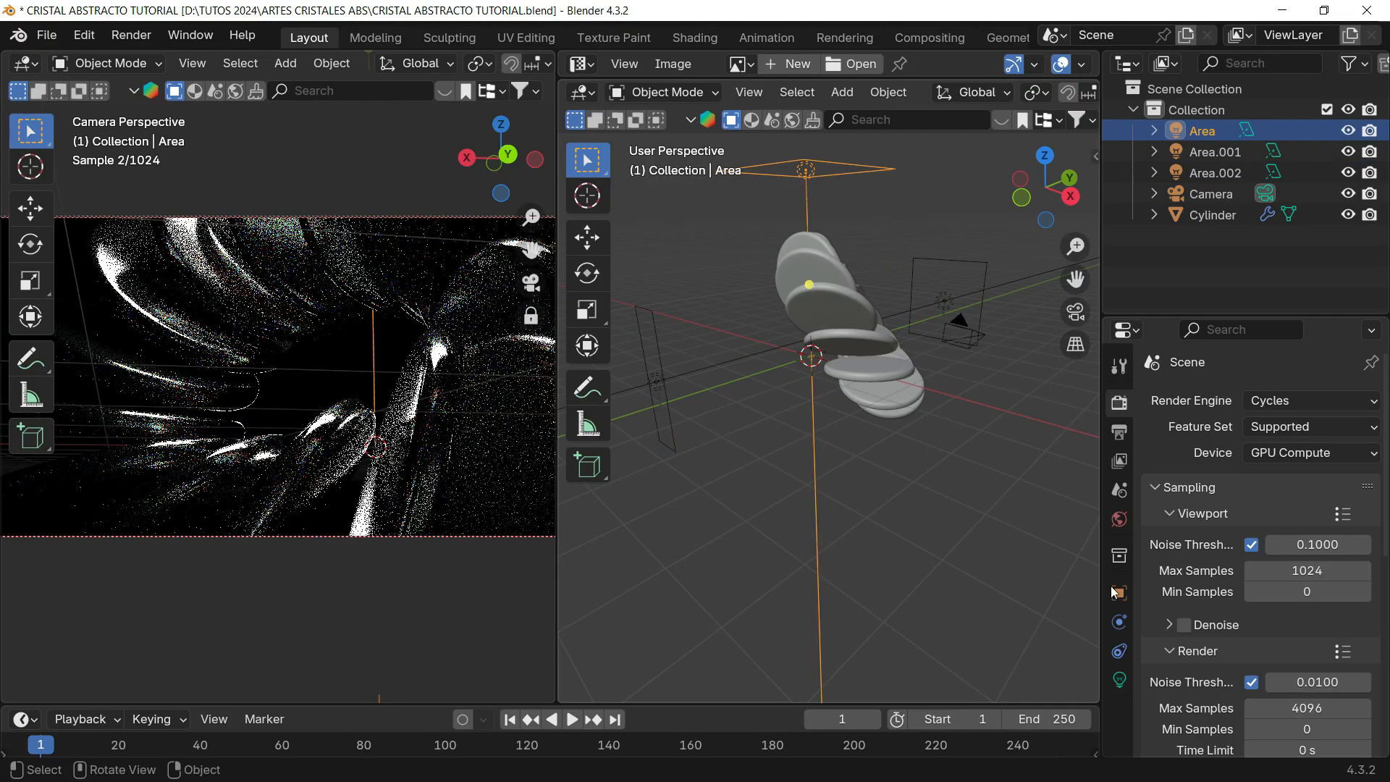
pyautogui.click(1120, 680)
pyautogui.doubleClick(1295, 541)
pyautogui.write('100')
pyautogui.press('Return')
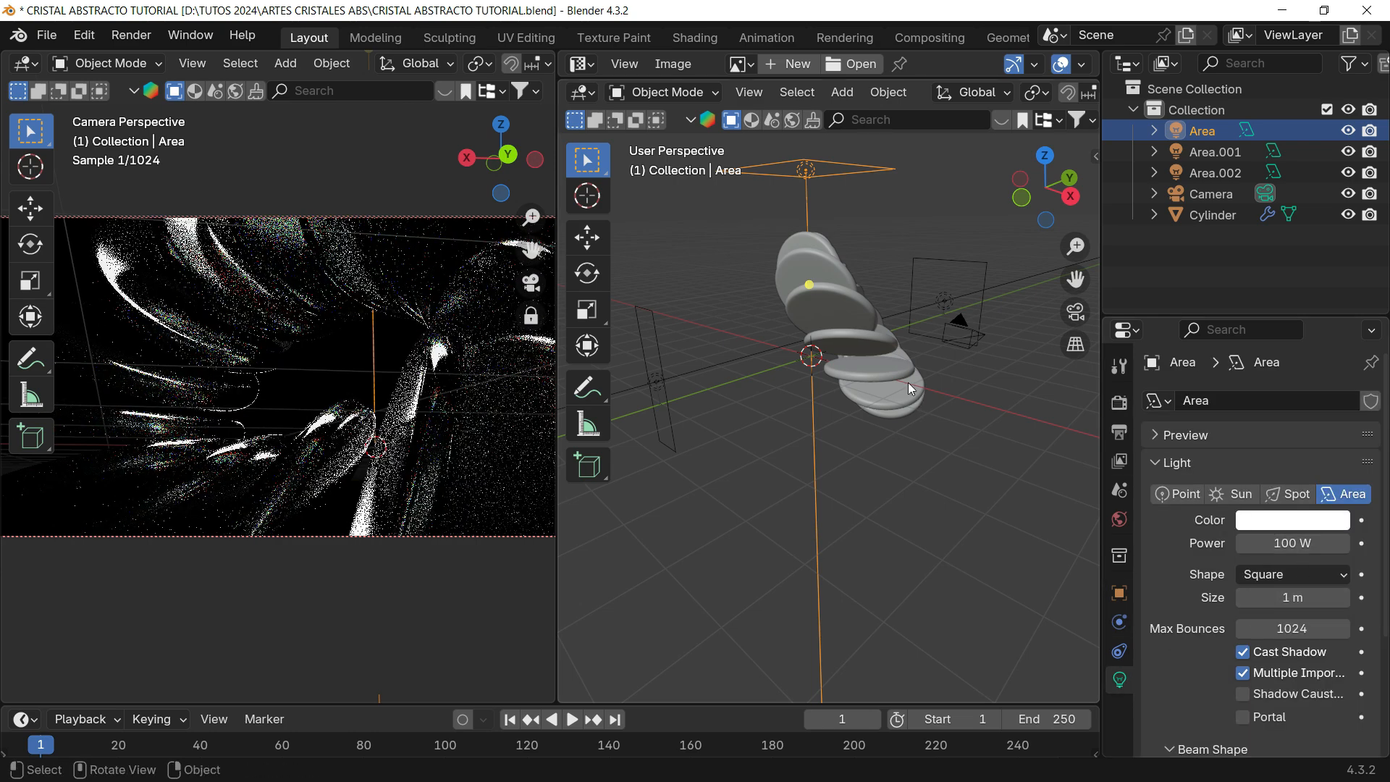
# - Stretch the Area.001 light along the Z axis into a tall rectangle
pyautogui.click(941, 281)
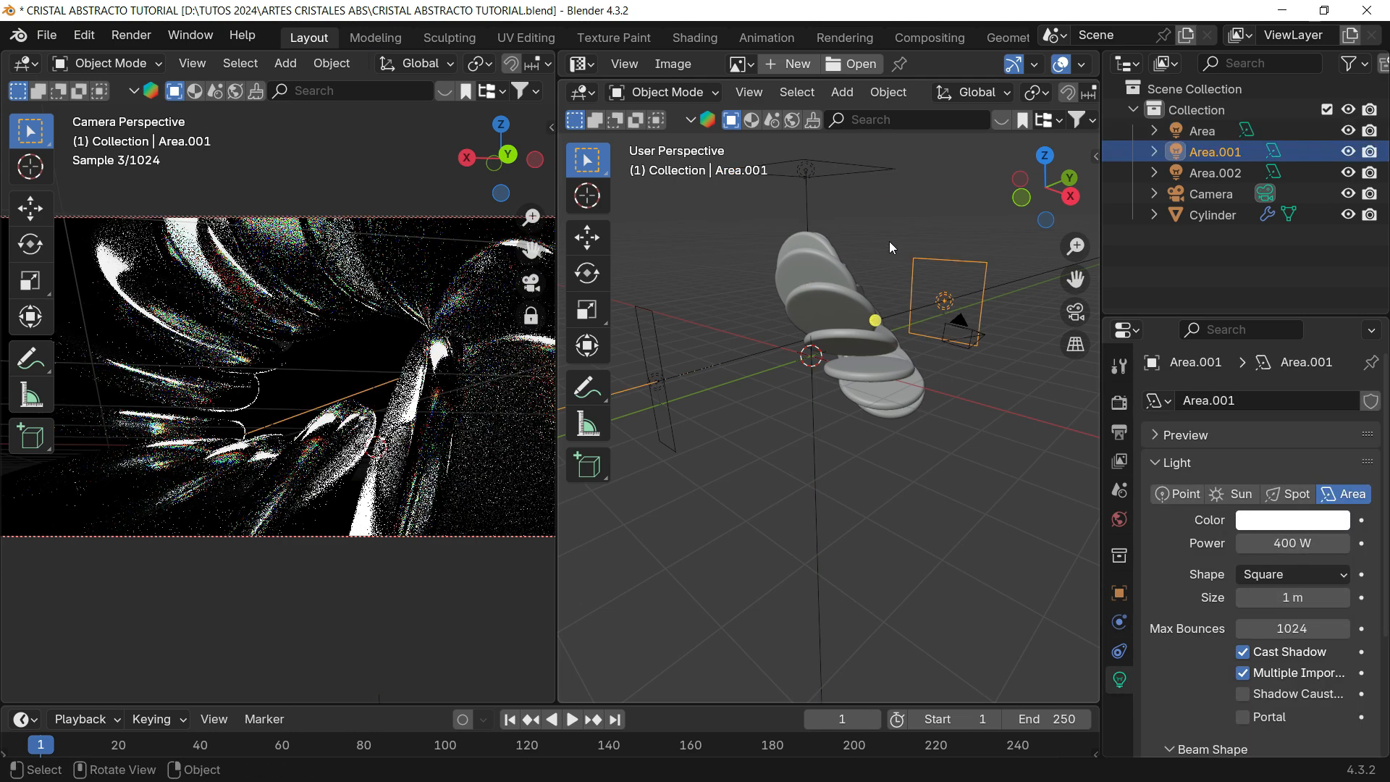
pyautogui.press('s')
pyautogui.press('y')
pyautogui.press('z')
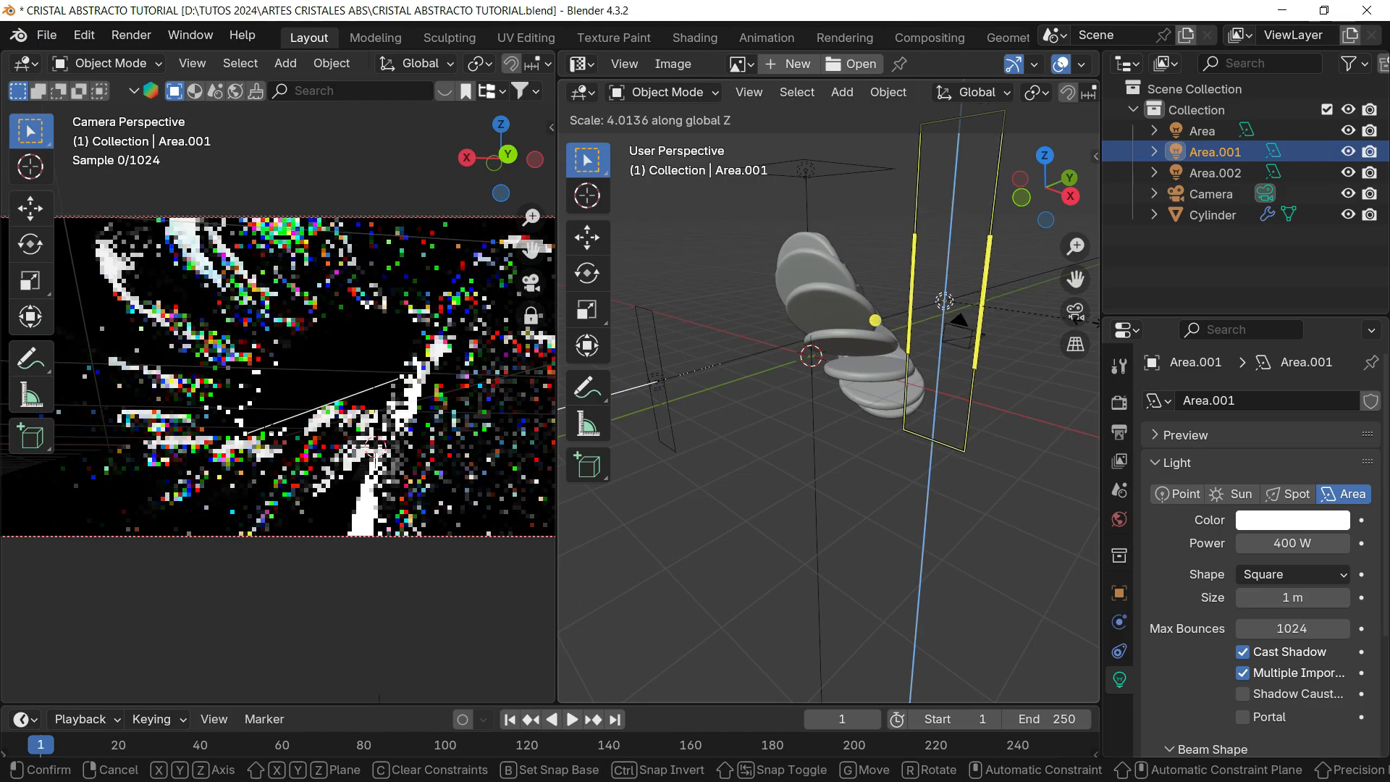
pyautogui.press('Return')
# - Set the Power of the Area.001 light to 50 W
pyautogui.click(1271, 539)
pyautogui.write('5')
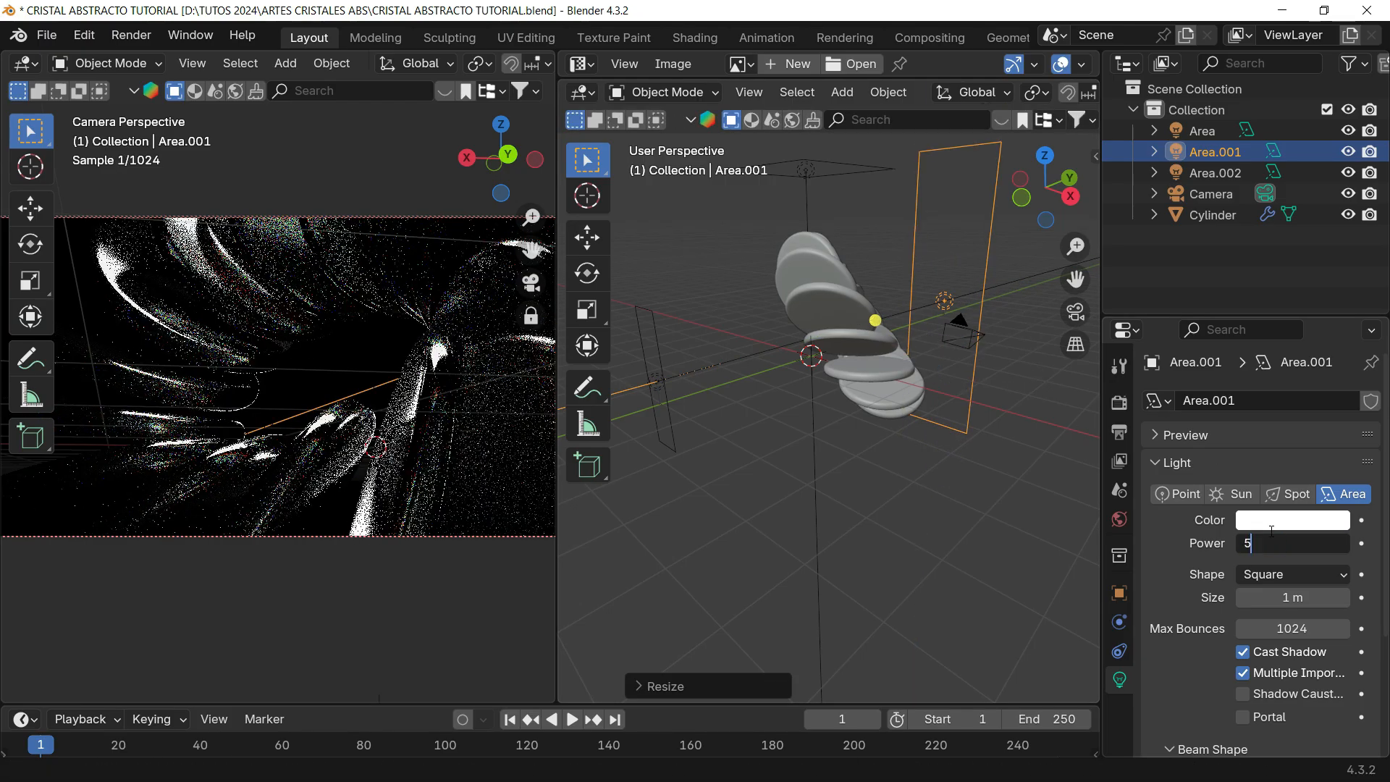
pyautogui.write('0')
pyautogui.press('Return')
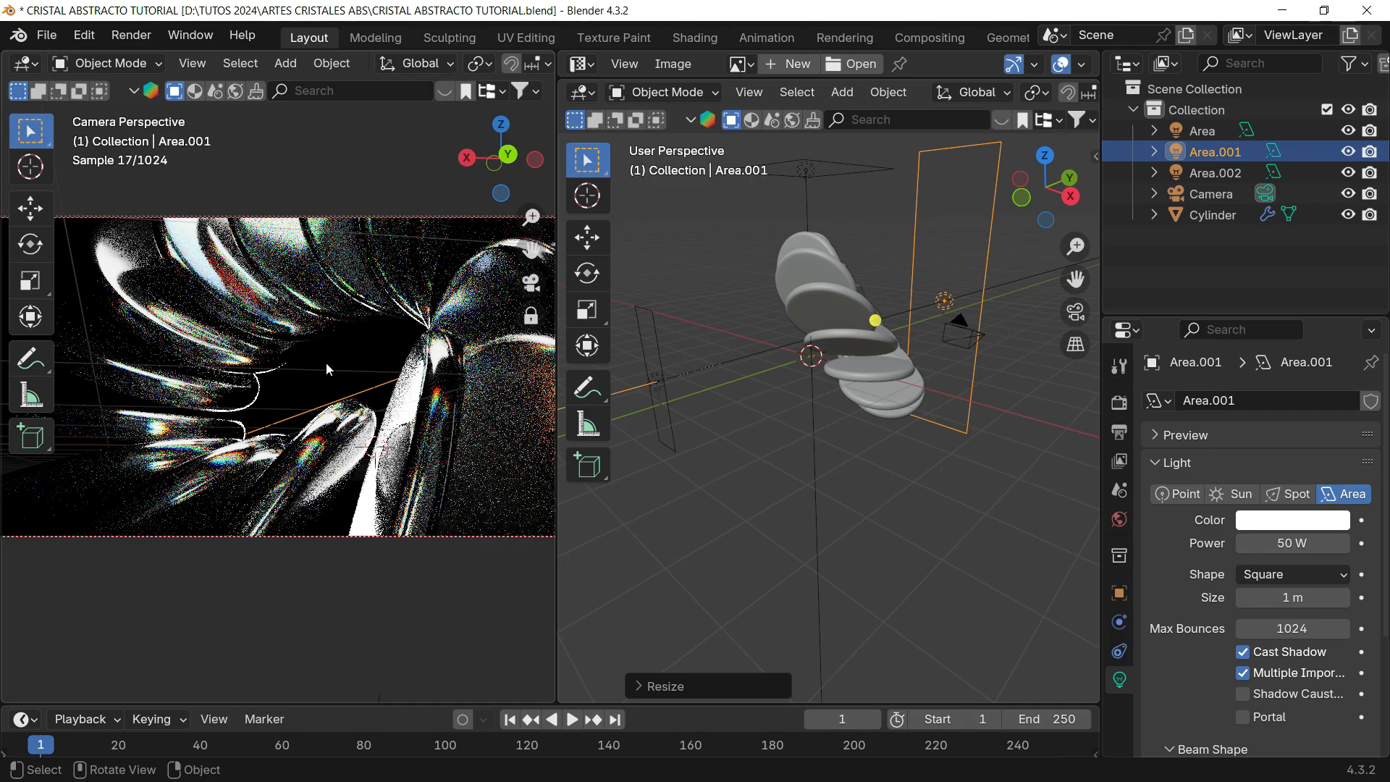
# - Widen the camera viewport, switching it to Solid shading and out of the camera view
pyautogui.press('n')
pyautogui.press('n')
pyautogui.moveTo(558, 340); pyautogui.dragTo(654, 338)
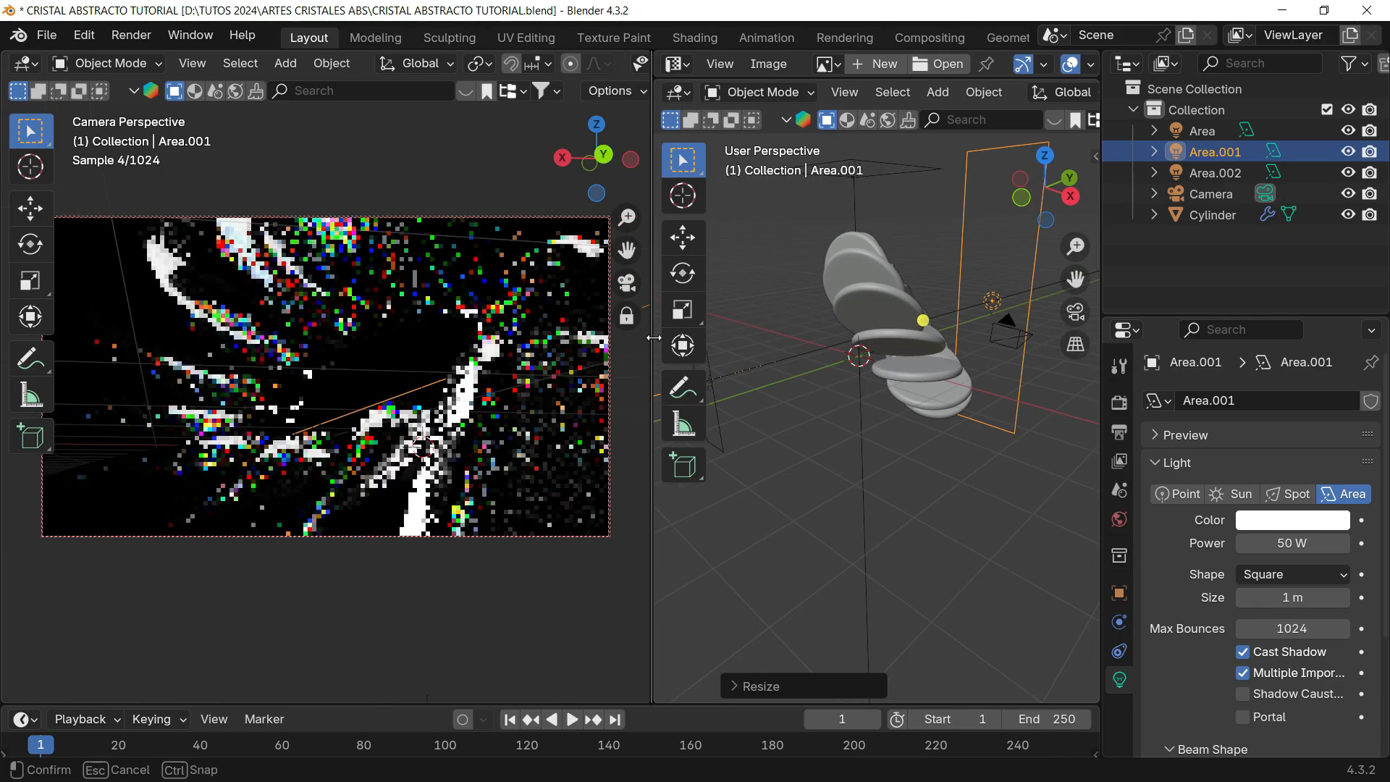
pyautogui.press('z')
pyautogui.click(641, 293)
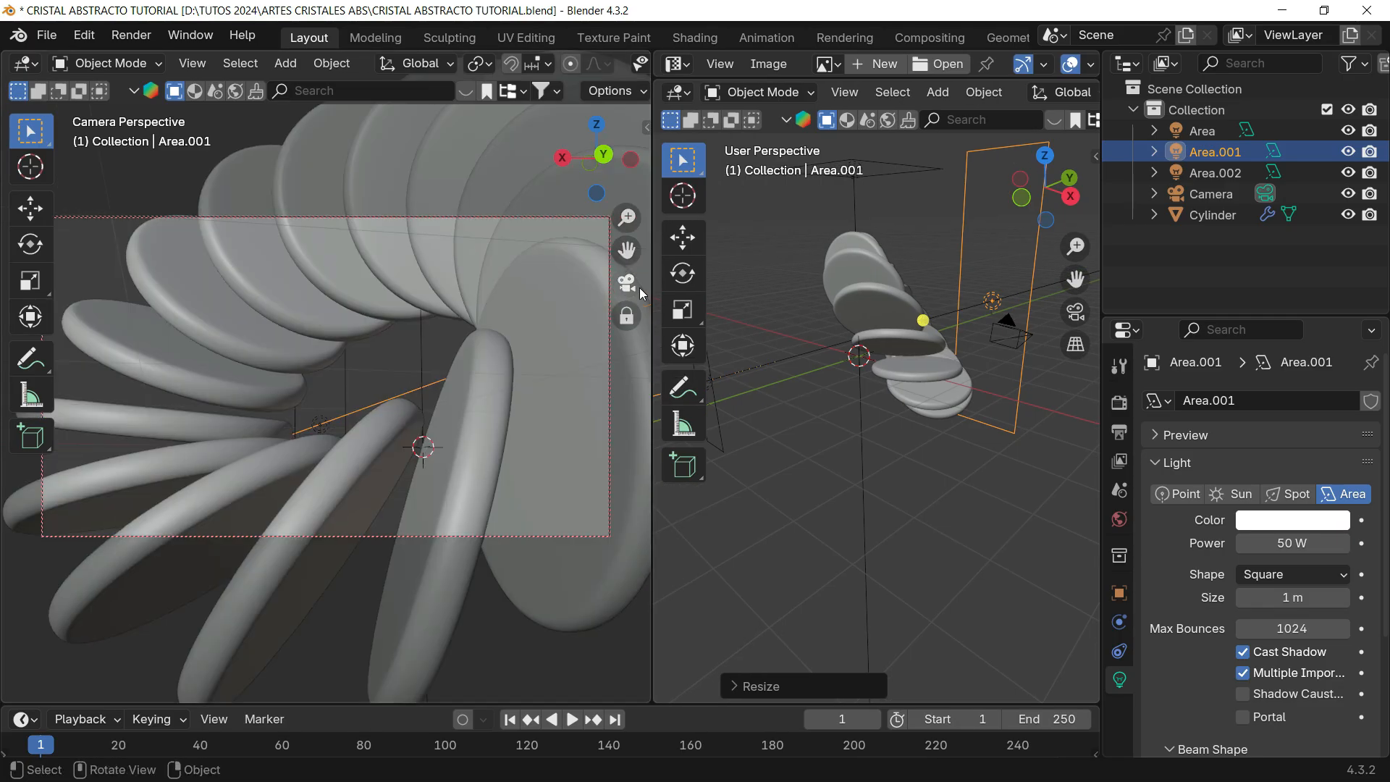
pyautogui.click(627, 282)
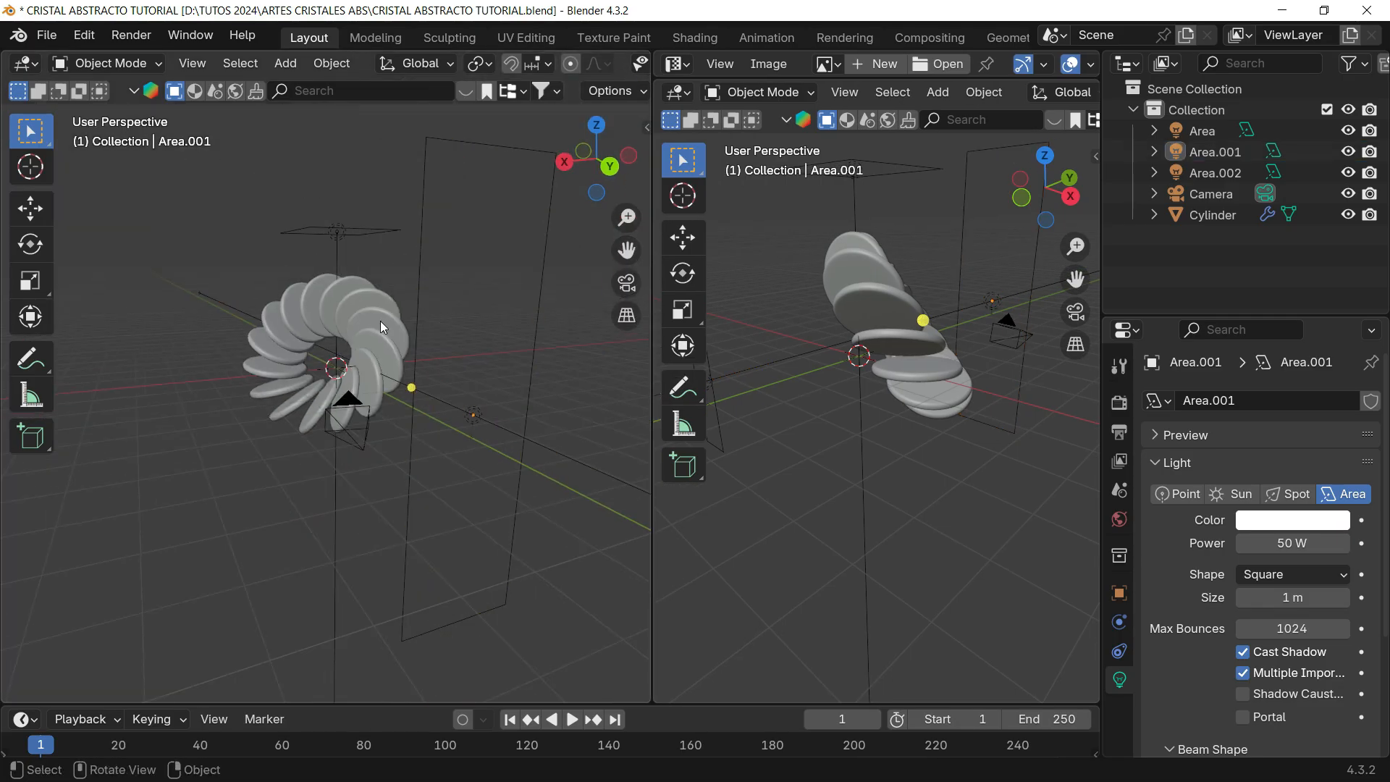
# - Hide the Cylinder object so only the lights and the camera remain in the scene view
pyautogui.click(383, 327)
pyautogui.moveTo(421, 350); pyautogui.dragTo(415, 327, button='middle')
pyautogui.press('h')
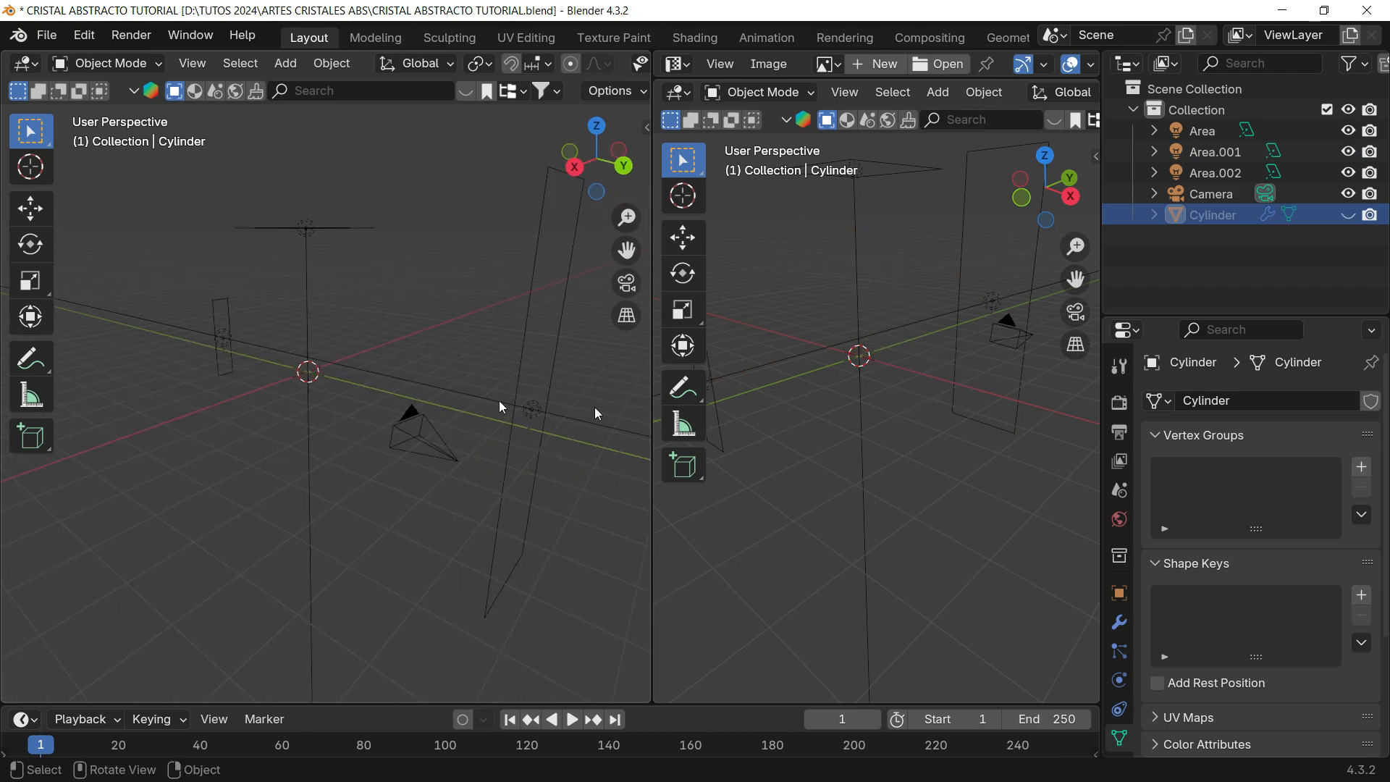
# - Widen the main viewport and add a torus mesh at the scene's centre
pyautogui.hotkey('shift', 'a')
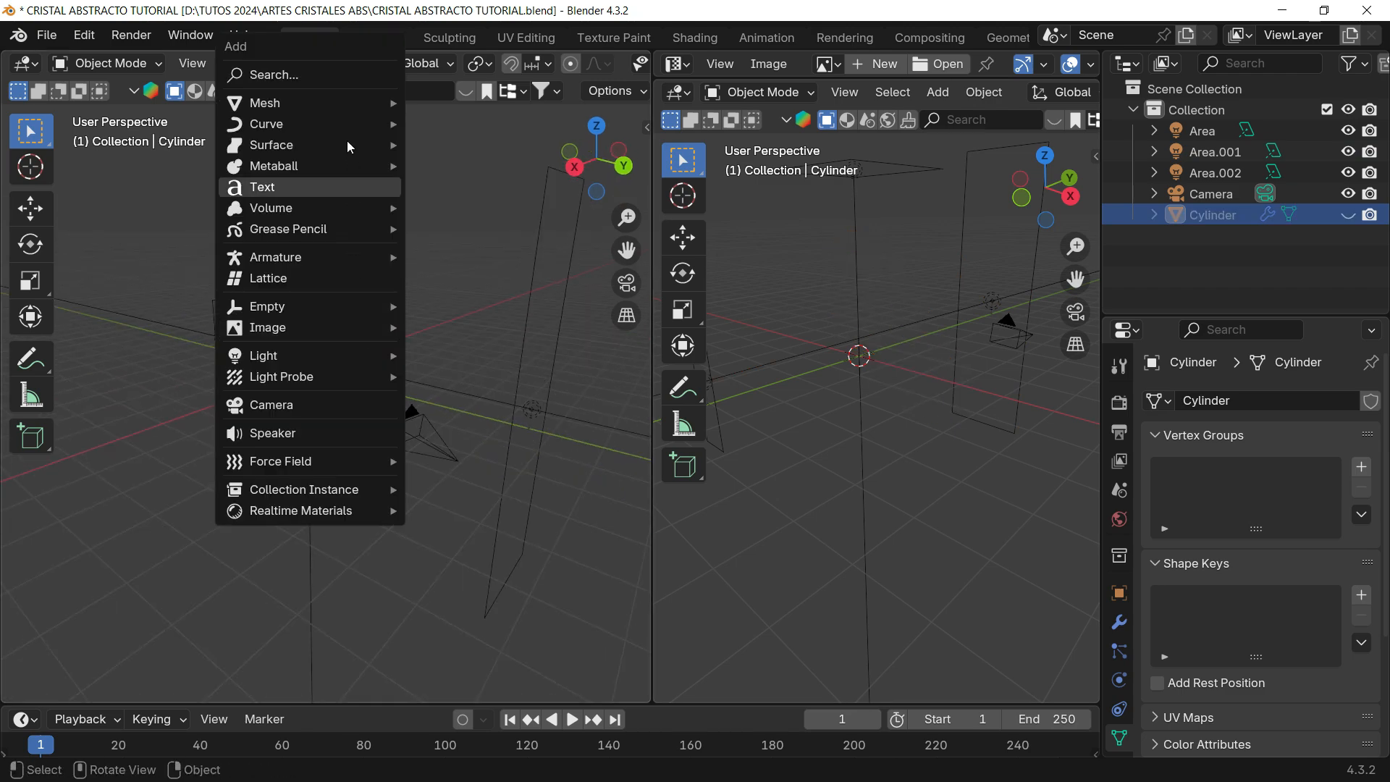
pyautogui.moveTo(374, 101)
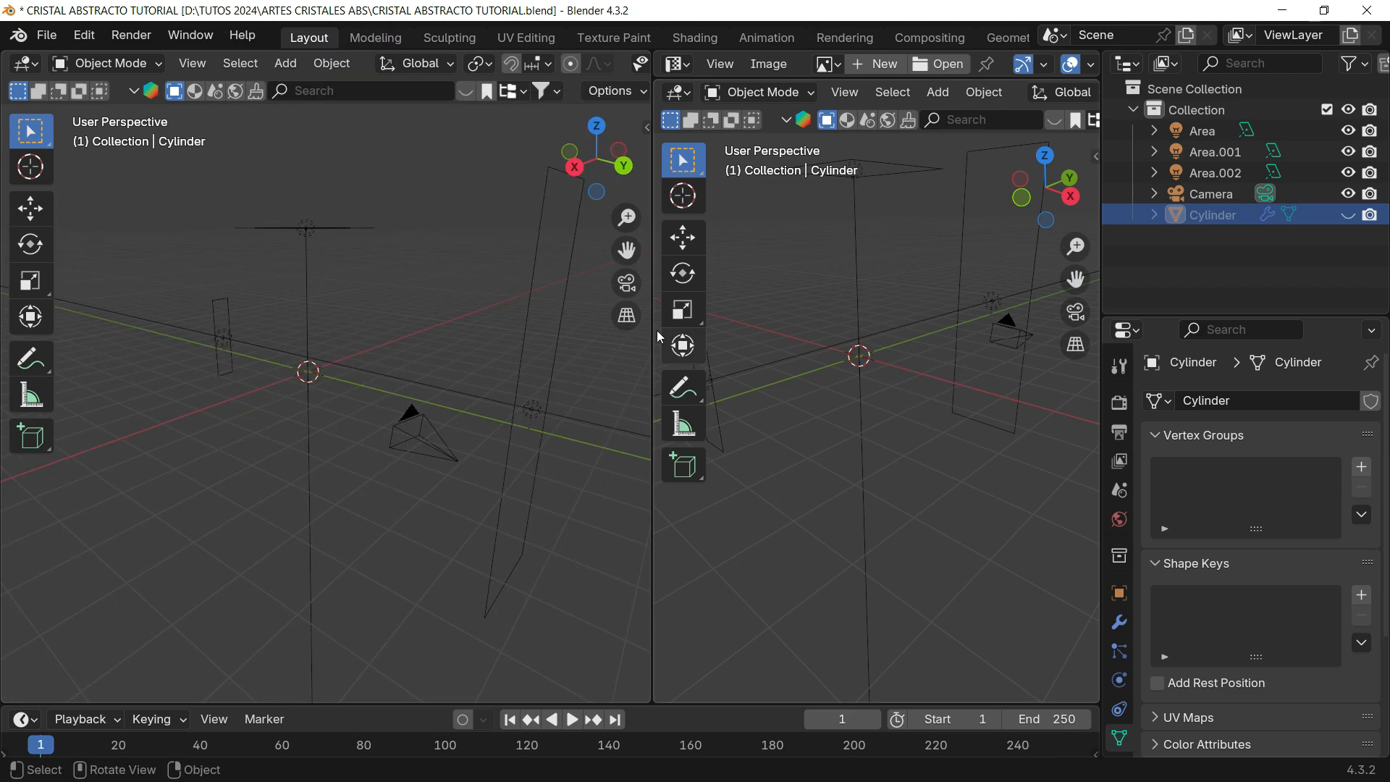
pyautogui.moveTo(652, 336); pyautogui.dragTo(1064, 344)
pyautogui.moveTo(624, 372); pyautogui.dragTo(544, 382, button='middle')
pyautogui.hotkey('shift', 'a')
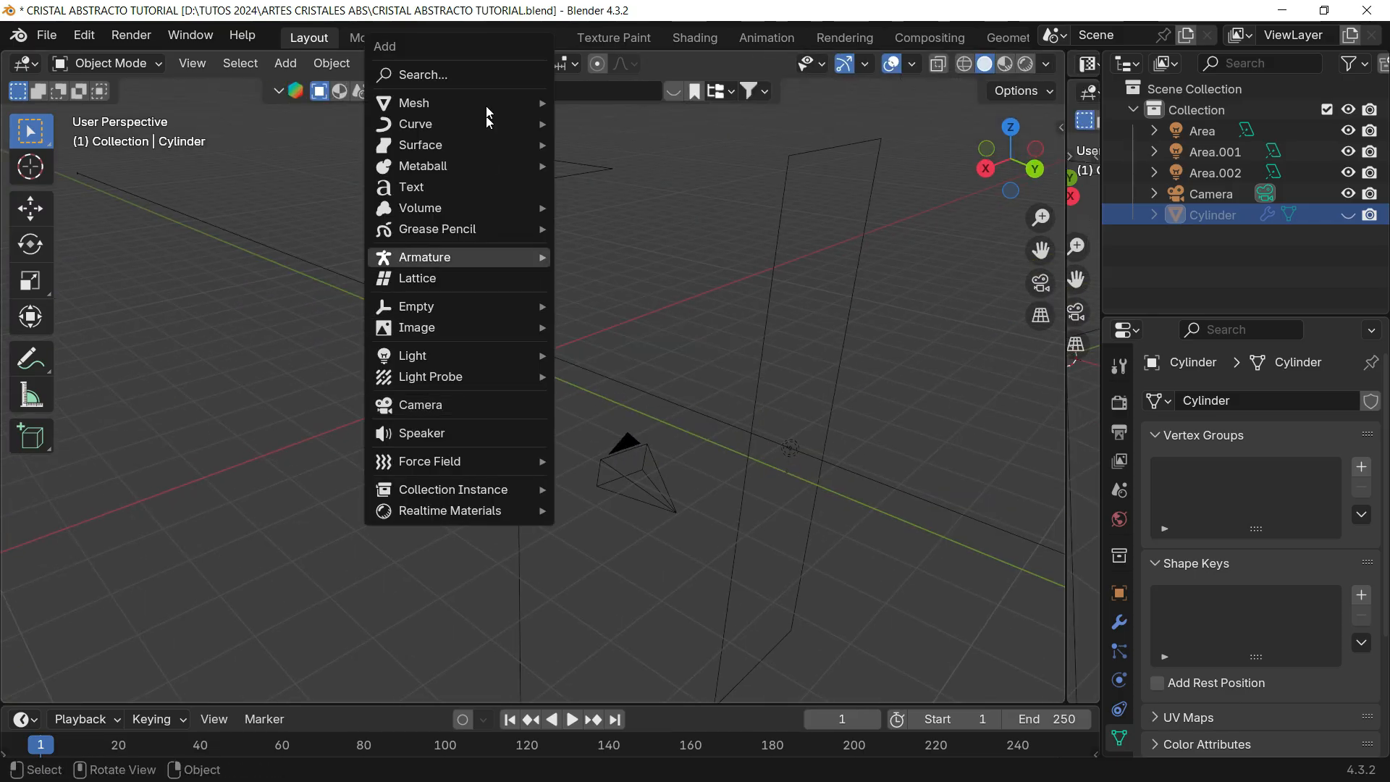
pyautogui.moveTo(503, 104)
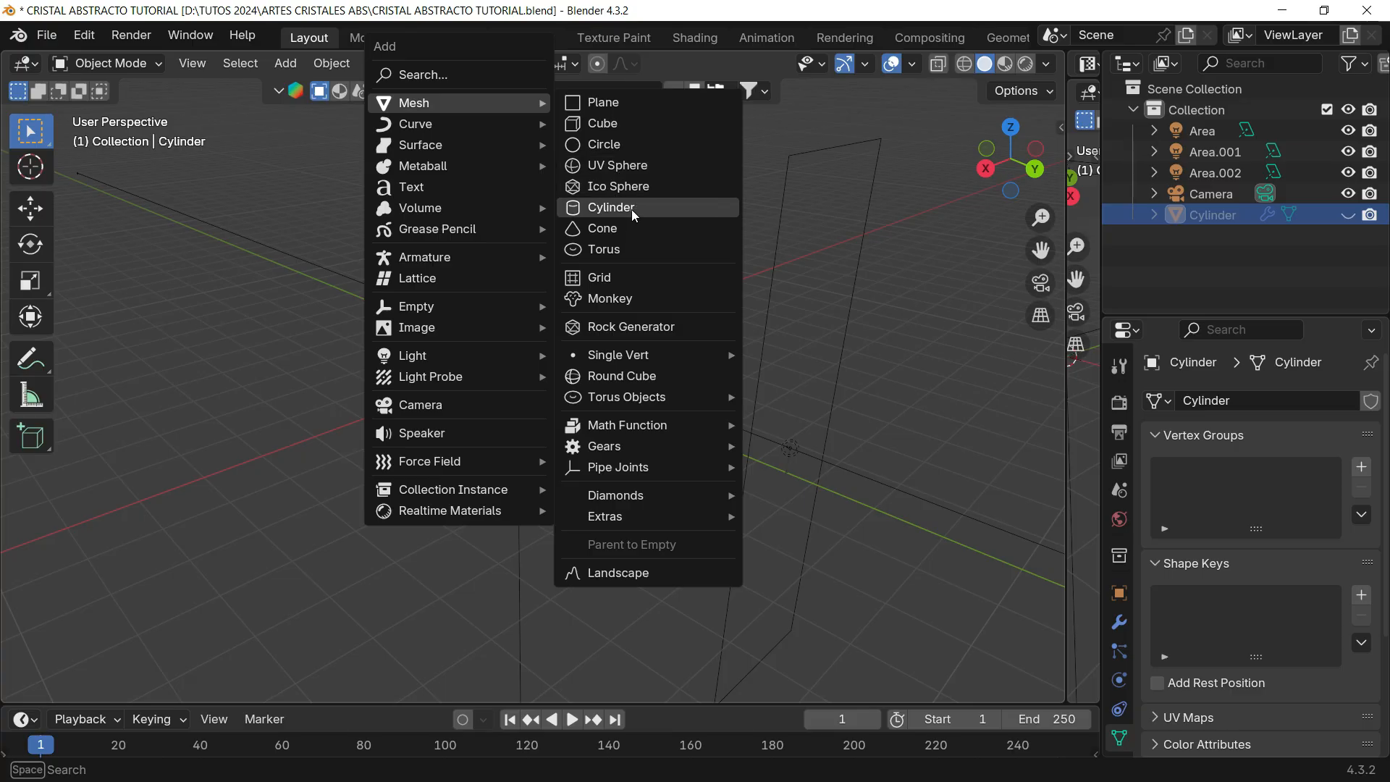
pyautogui.click(600, 250)
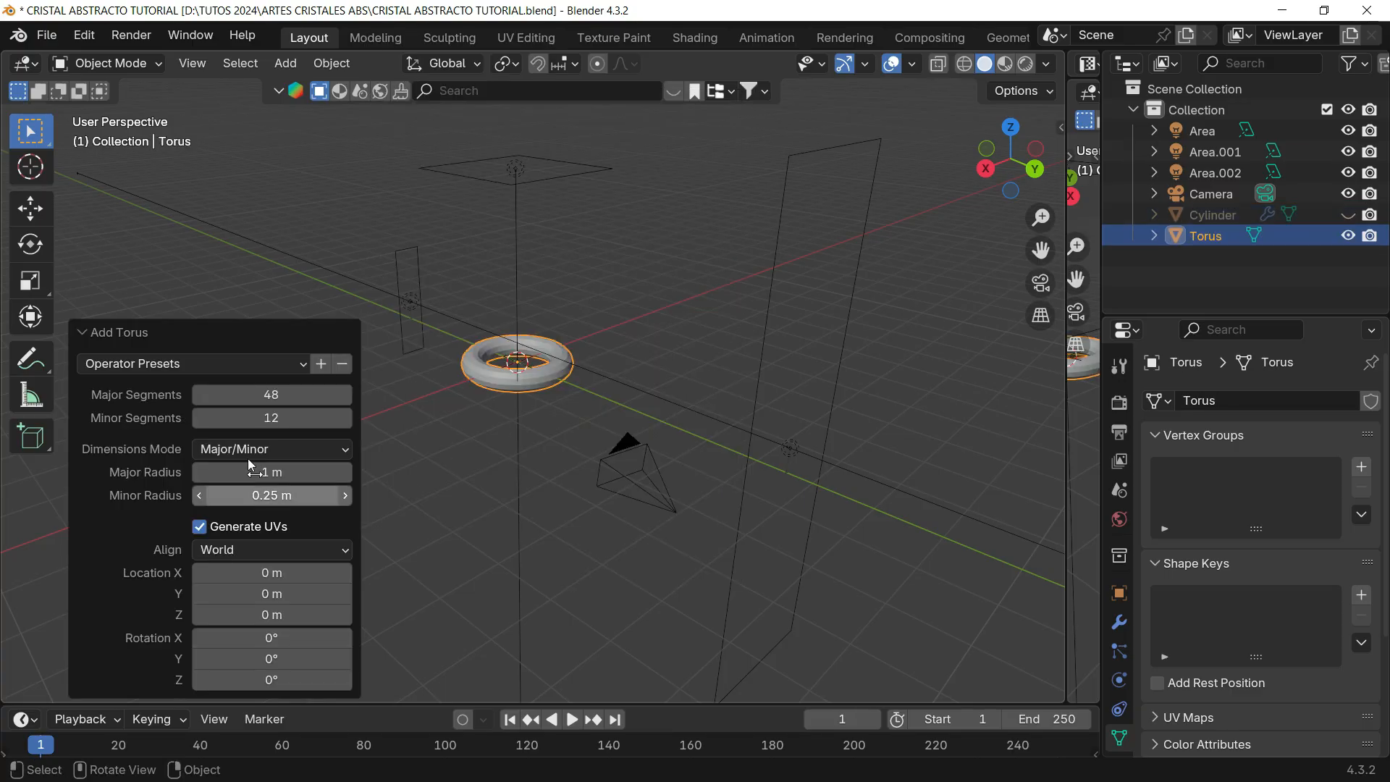
# - Set the new torus to 64 major segments and 48 minor segments
pyautogui.scroll(4, 558, 344)
pyautogui.keyDown('shift'); pyautogui.moveTo(755, 426); pyautogui.dragTo(908, 470, button='middle'); pyautogui.keyUp('shift')
pyautogui.click(280, 394)
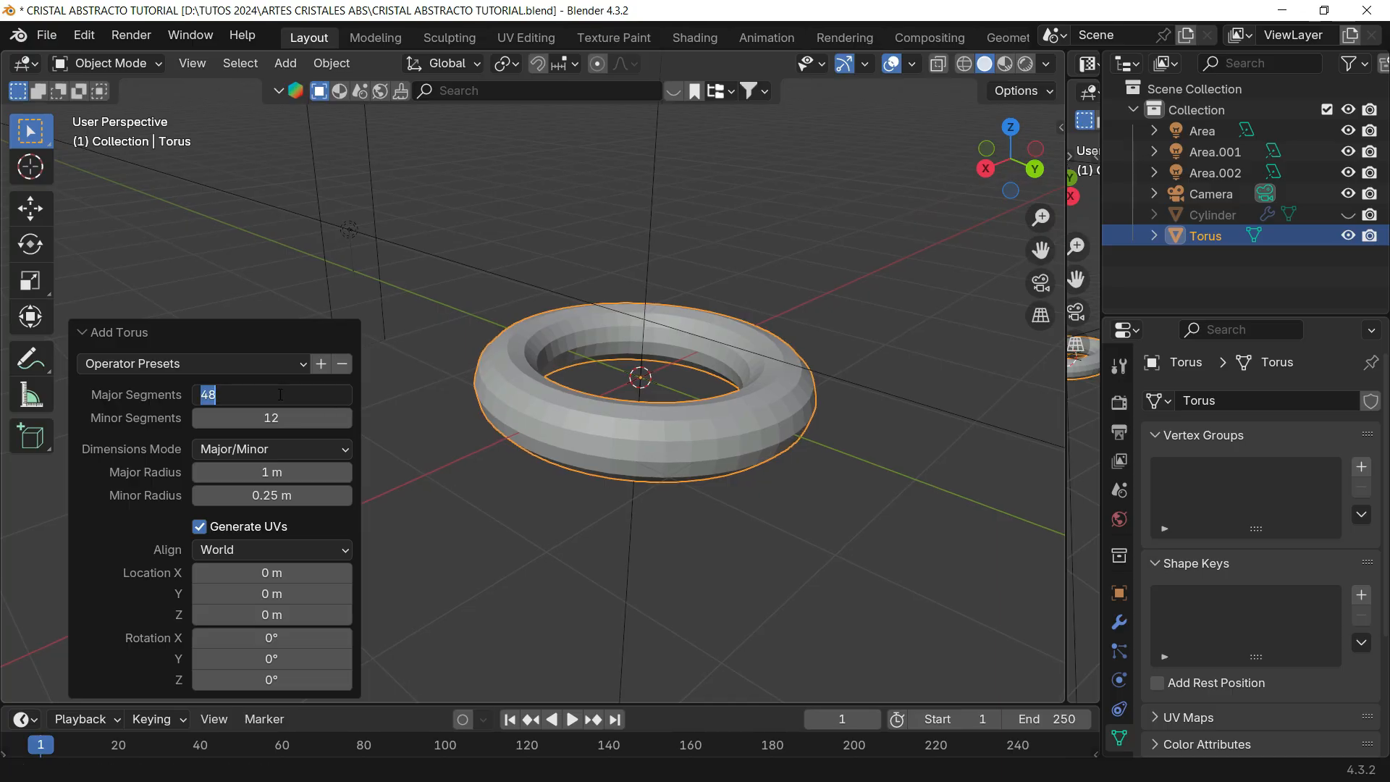
pyautogui.write('64')
pyautogui.press('Return')
pyautogui.click(292, 418)
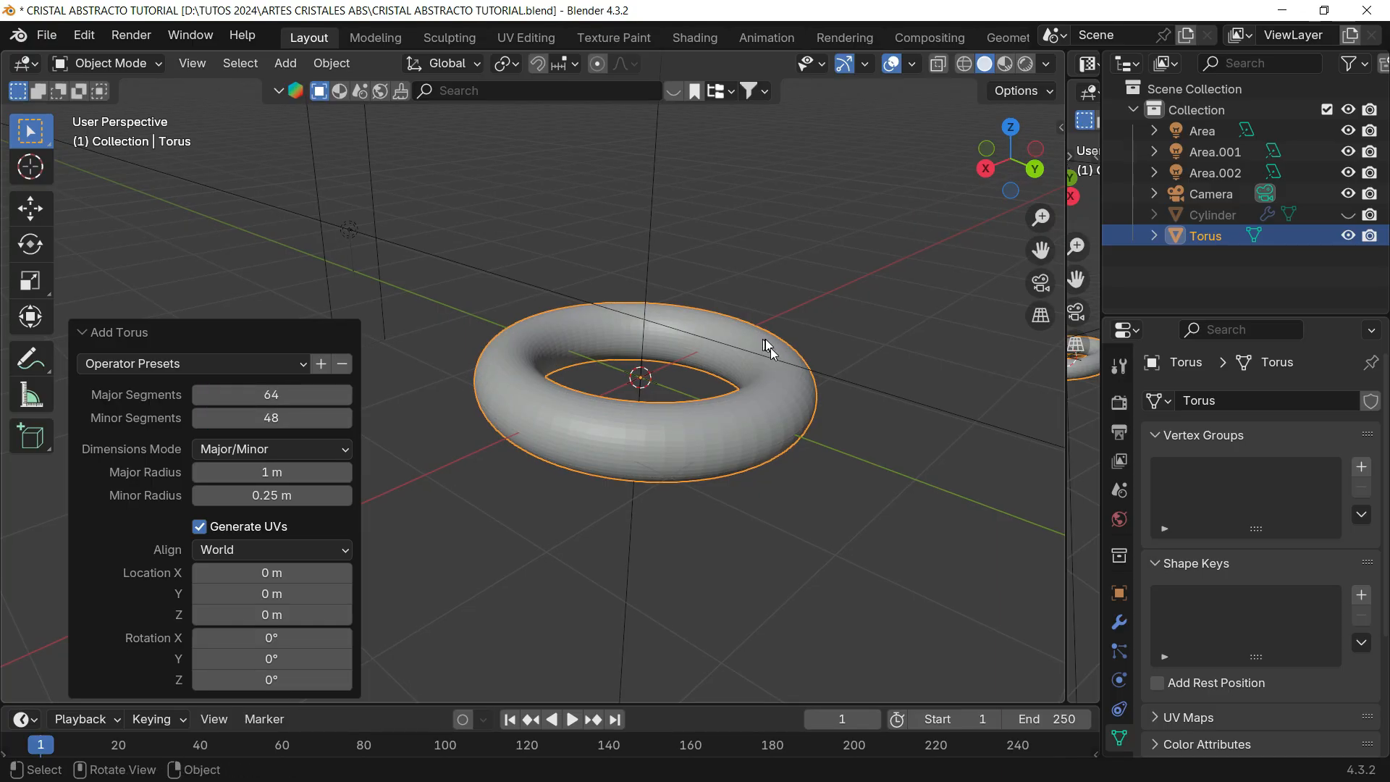
pyautogui.click(759, 271)
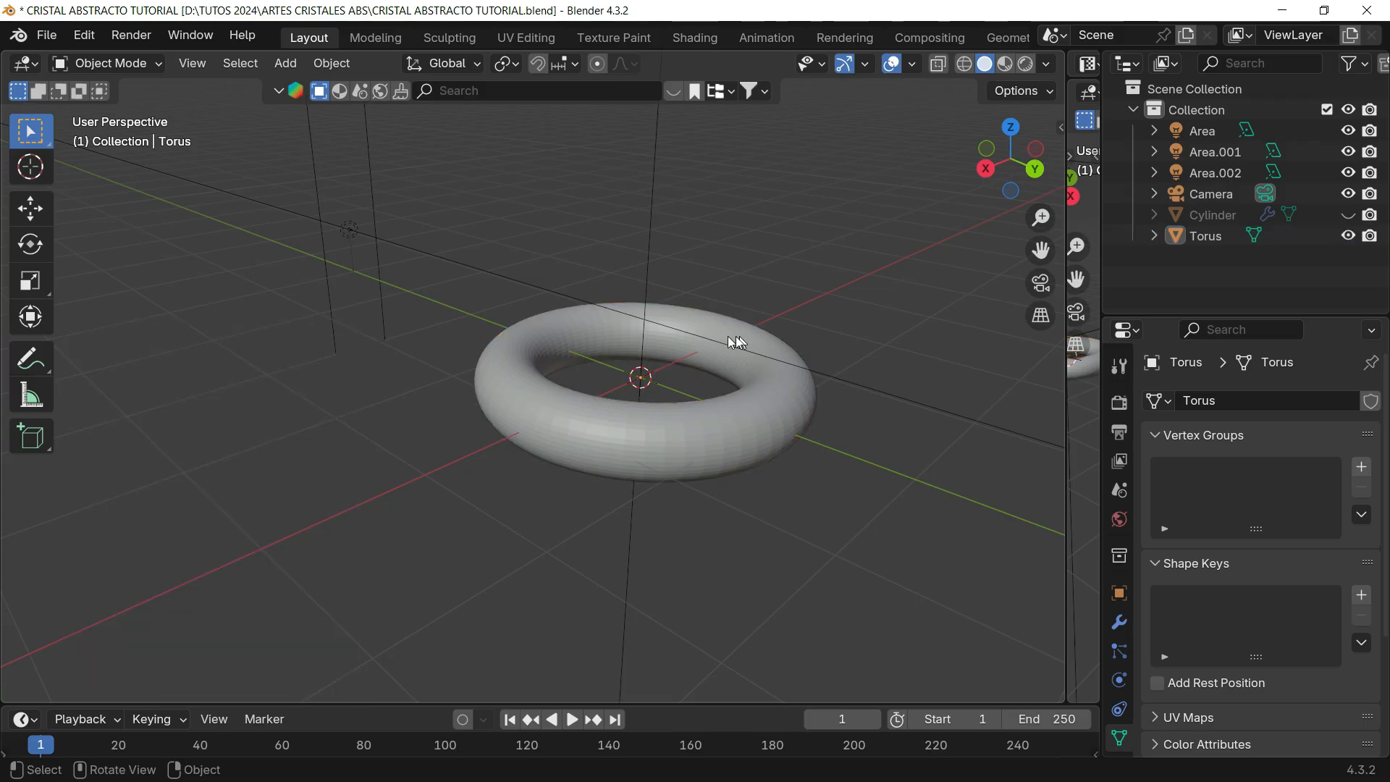
# - Apply Shade Auto Smooth to the torus with the default 30° angle
pyautogui.moveTo(736, 336); pyautogui.dragTo(710, 320, button='middle')
pyautogui.click(707, 315)
pyautogui.rightClick(701, 309)
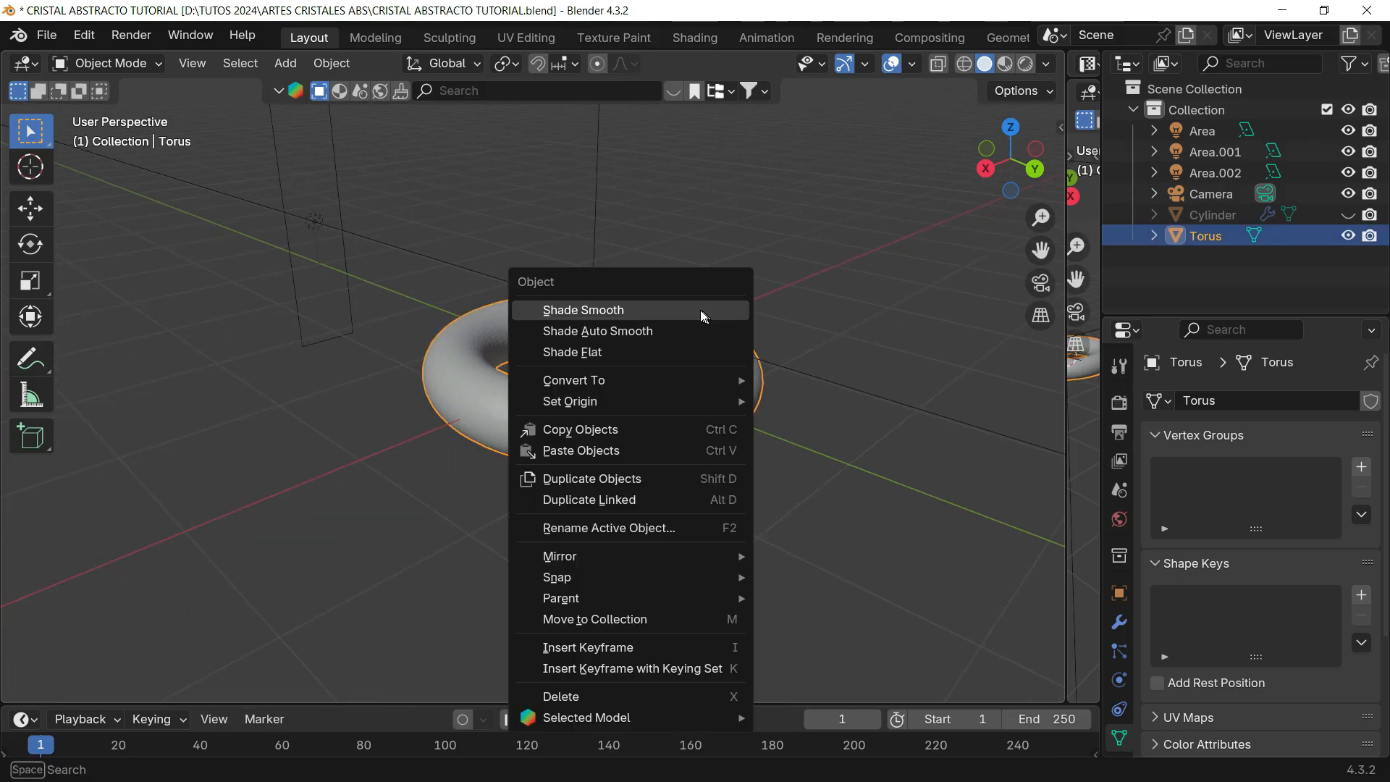
pyautogui.click(655, 336)
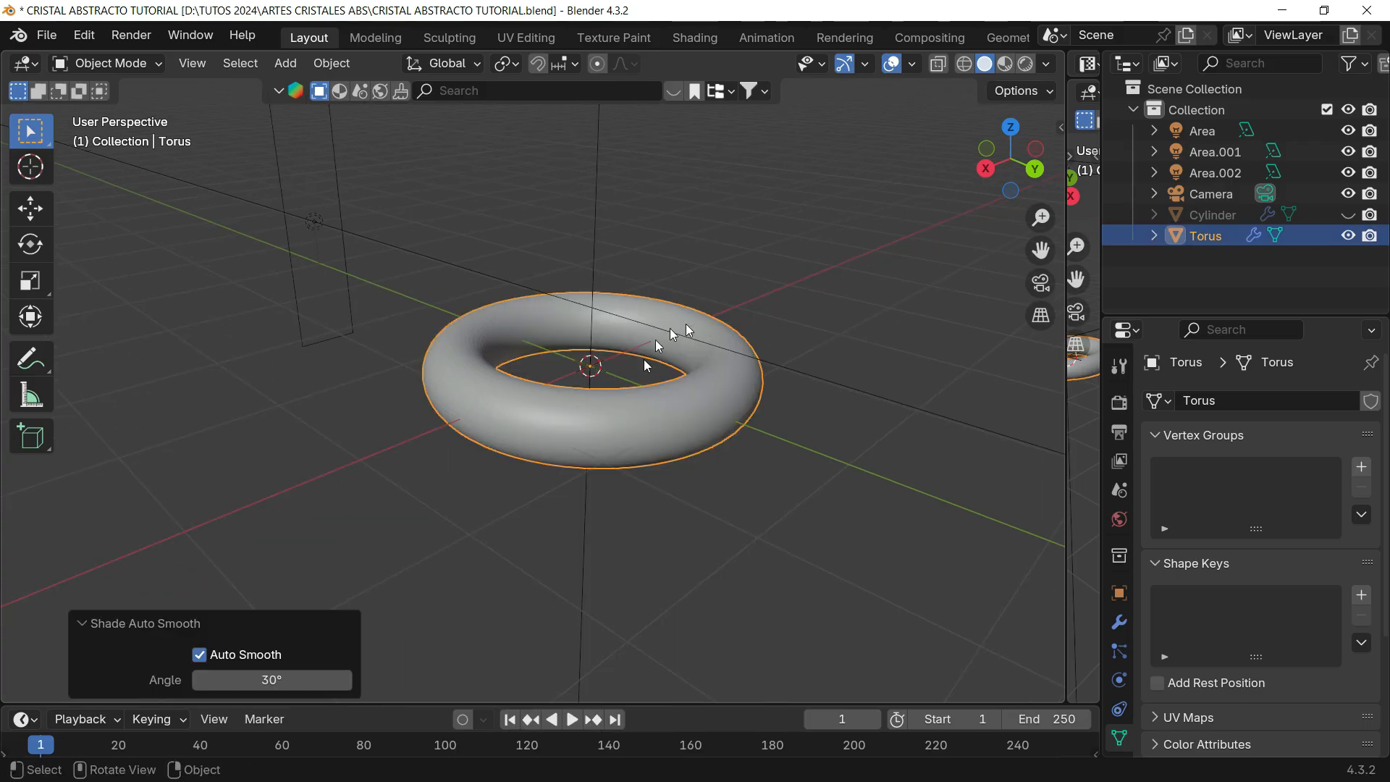
# - Add a Simple Deform modifier to the torus, keeping its Twist mode
pyautogui.click(1120, 622)
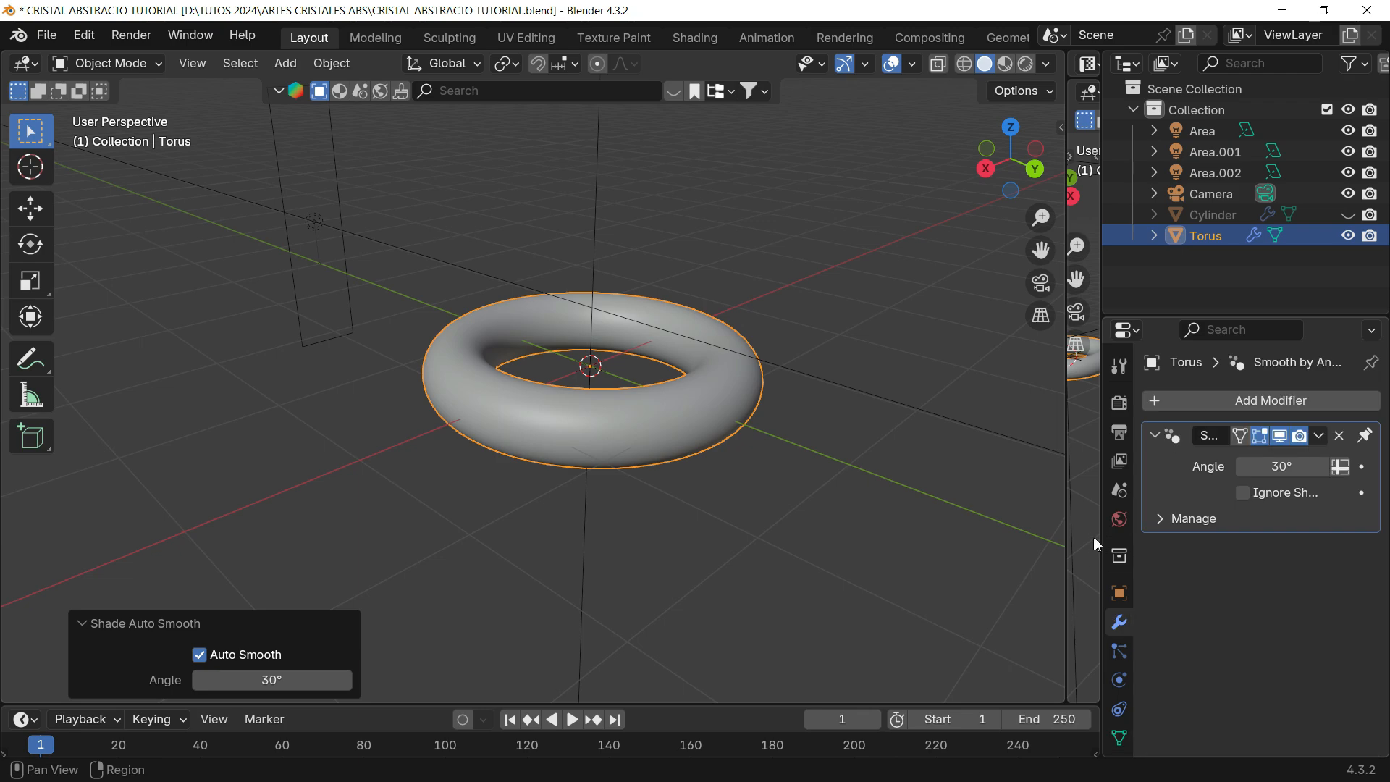
pyautogui.click(1203, 399)
pyautogui.moveTo(1145, 503)
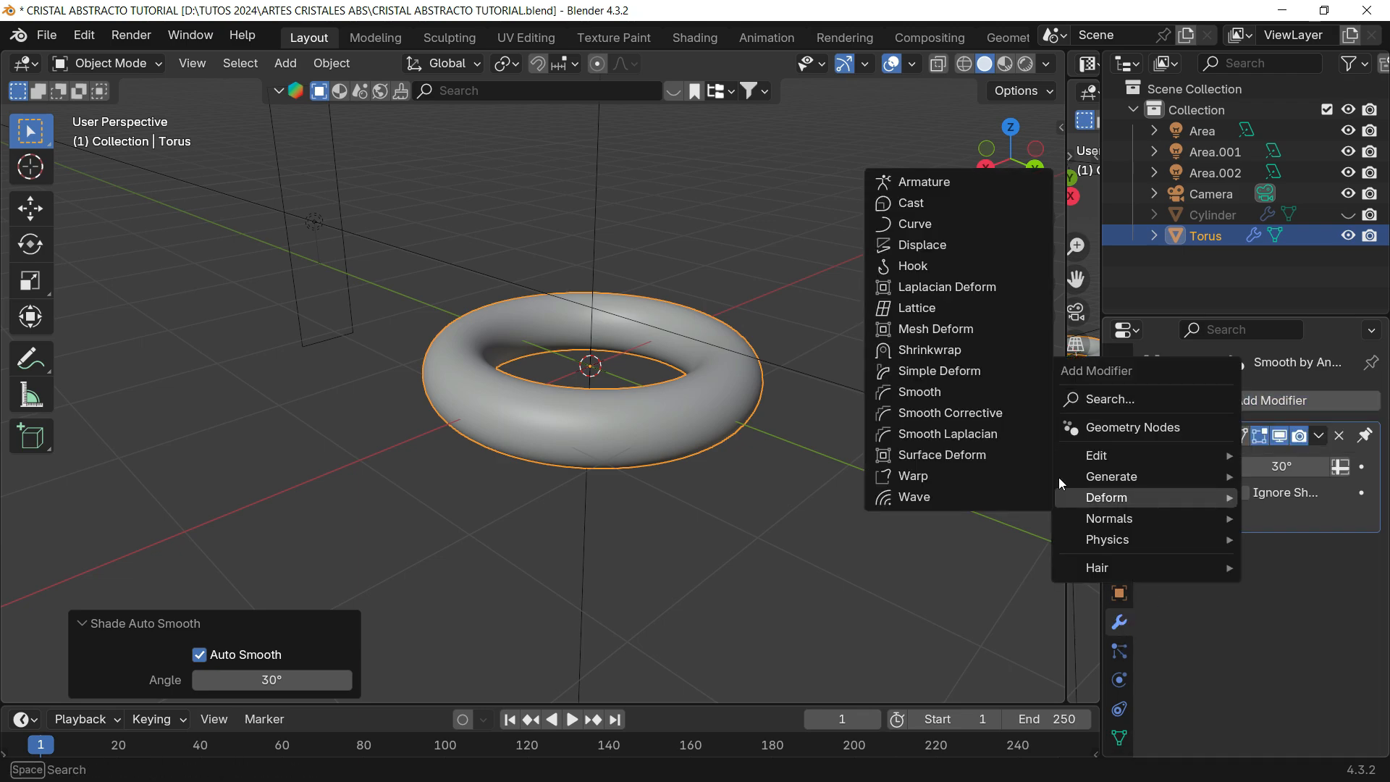
pyautogui.click(932, 371)
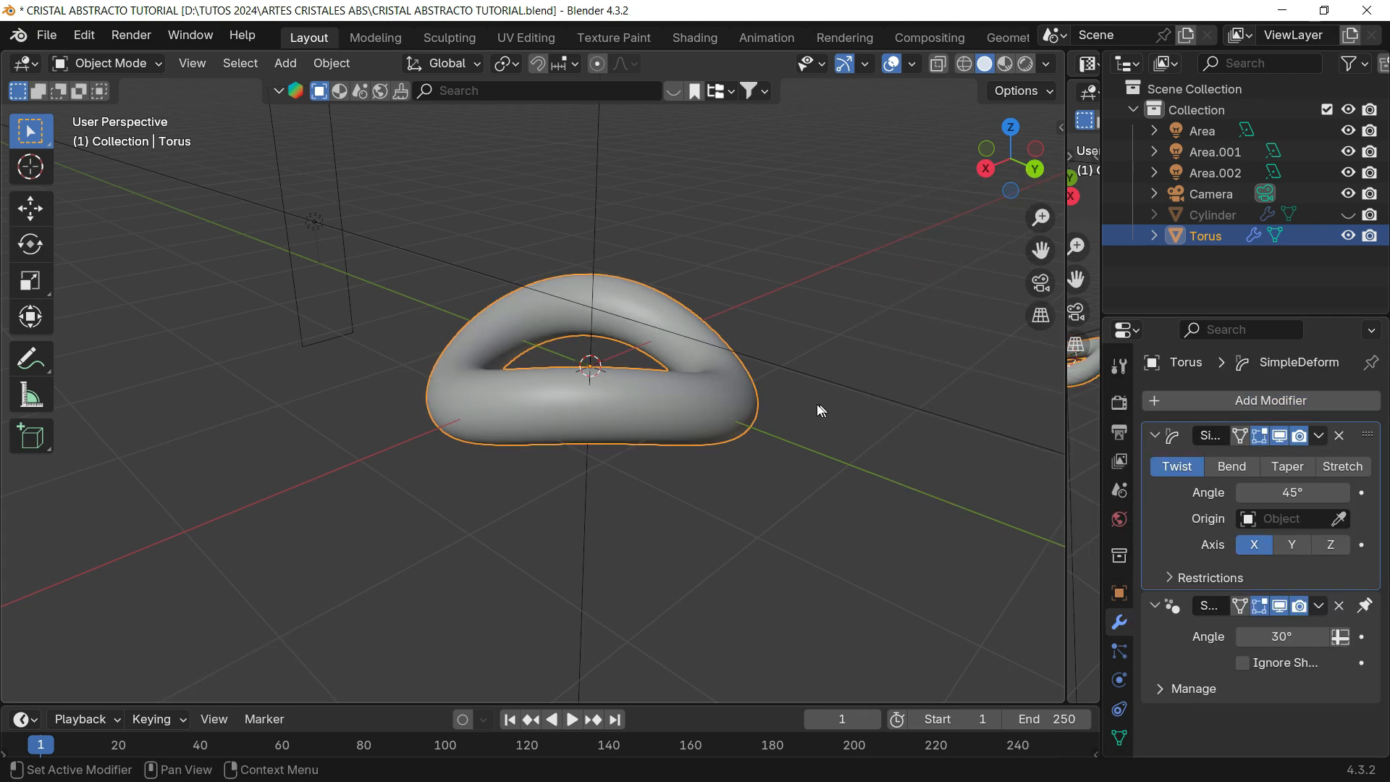
pyautogui.moveTo(732, 294)
pyautogui.mouseDown(button='middle')
pyautogui.moveTo(699, 302)
pyautogui.moveTo(714, 293)
pyautogui.mouseUp(button='middle')
pyautogui.moveTo(717, 413); pyautogui.dragTo(679, 424, button='middle')
pyautogui.scroll(2, 688, 426)
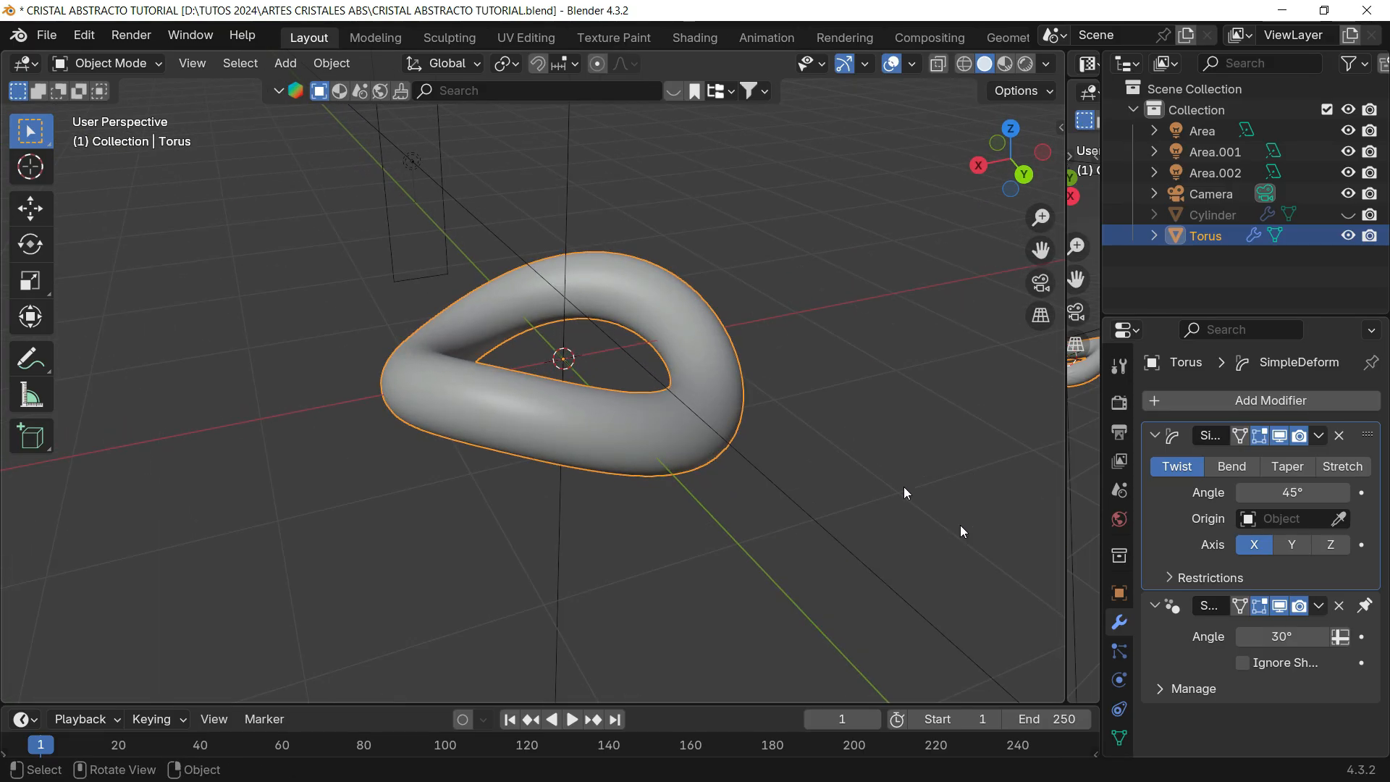
# - Collapse the Smooth by Angle modifier and duplicate the Simple Deform modifier twice on the torus
pyautogui.click(1156, 607)
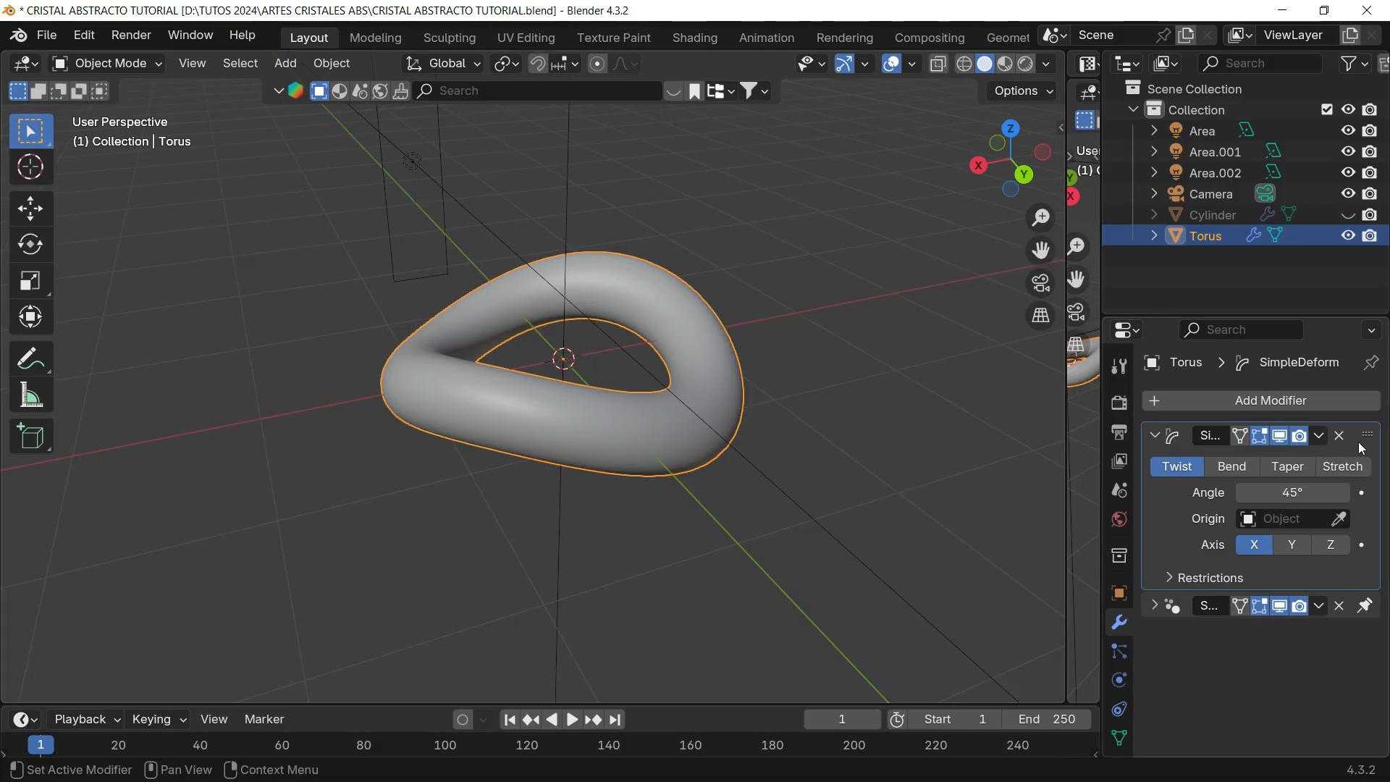
pyautogui.click(1318, 436)
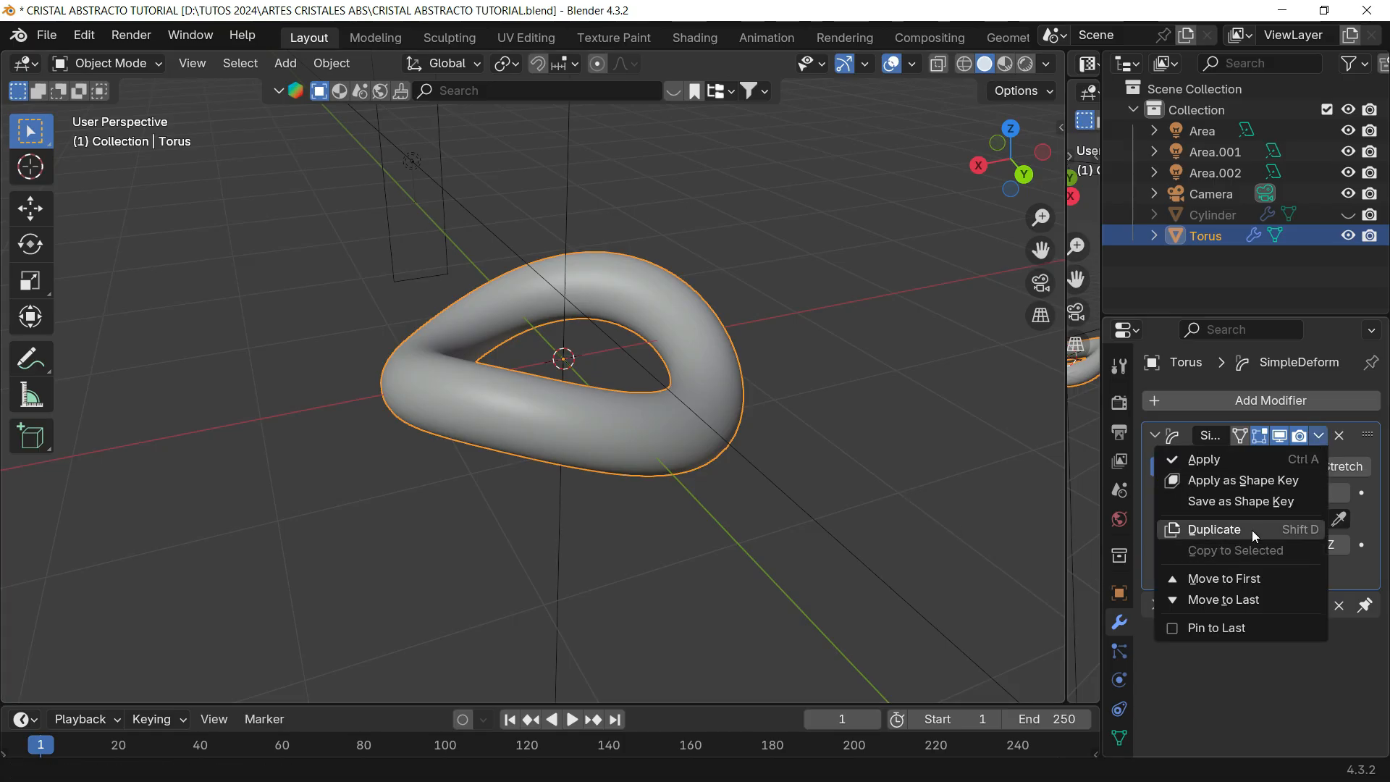
pyautogui.click(1252, 529)
pyautogui.click(1318, 436)
pyautogui.click(1252, 527)
pyautogui.moveTo(661, 368); pyautogui.dragTo(622, 340, button='middle')
pyautogui.click(1040, 283)
pyautogui.moveTo(673, 288)
pyautogui.mouseDown(button='middle')
pyautogui.moveTo(658, 284)
pyautogui.moveTo(691, 308)
pyautogui.mouseUp(button='middle')
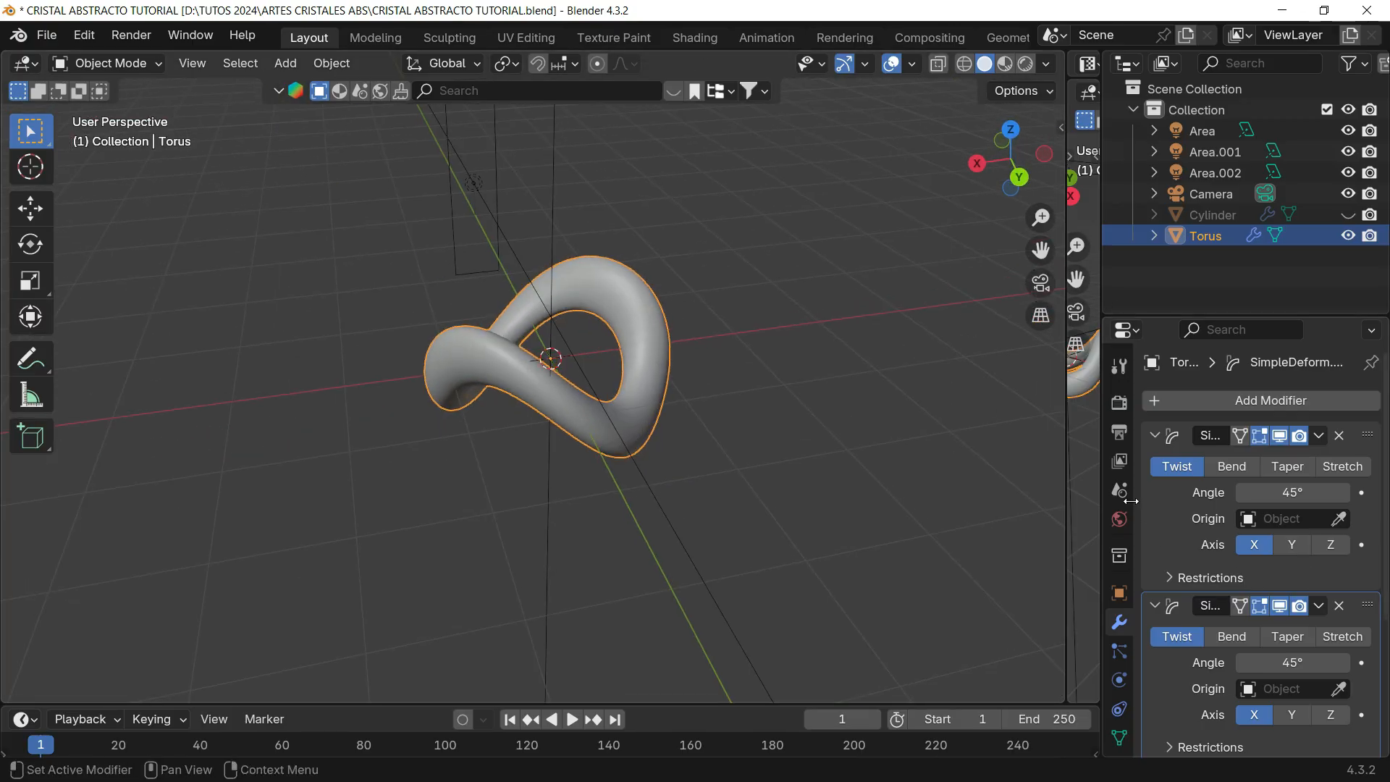
# - Enlarge the Properties editor and change the twist axis of SimpleDeform to Y and of SimpleDeform.001 to Z
pyautogui.moveTo(1067, 489); pyautogui.dragTo(848, 511)
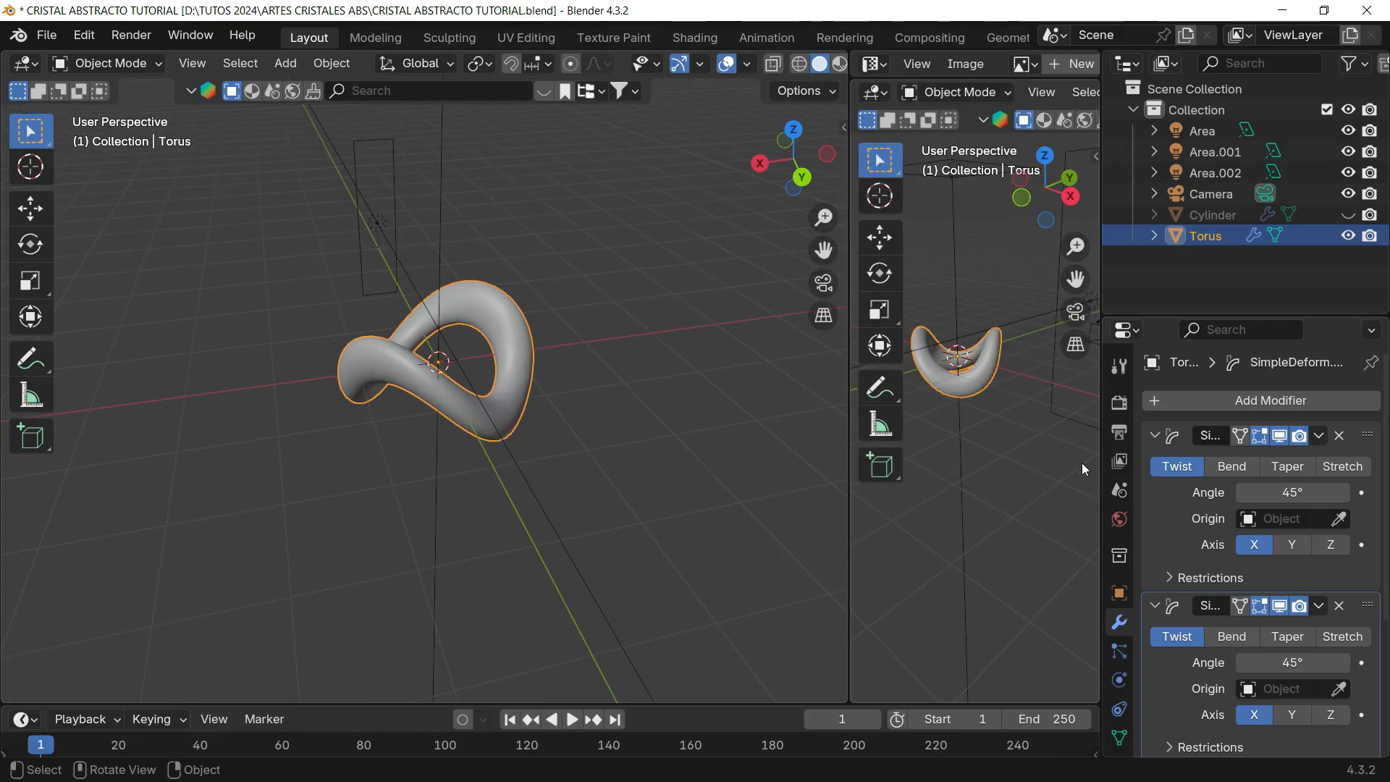
pyautogui.moveTo(1101, 467); pyautogui.dragTo(905, 464)
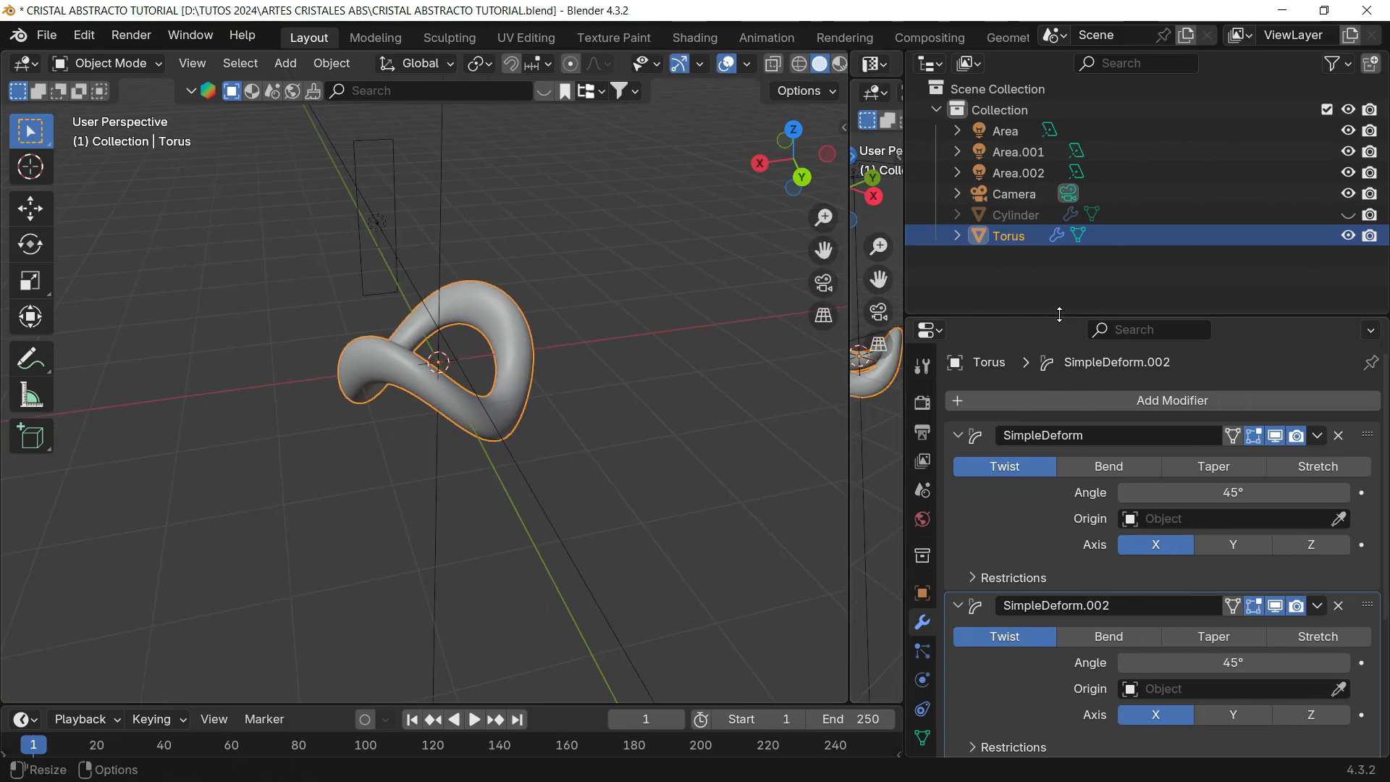
pyautogui.moveTo(1059, 315); pyautogui.dragTo(1059, 165)
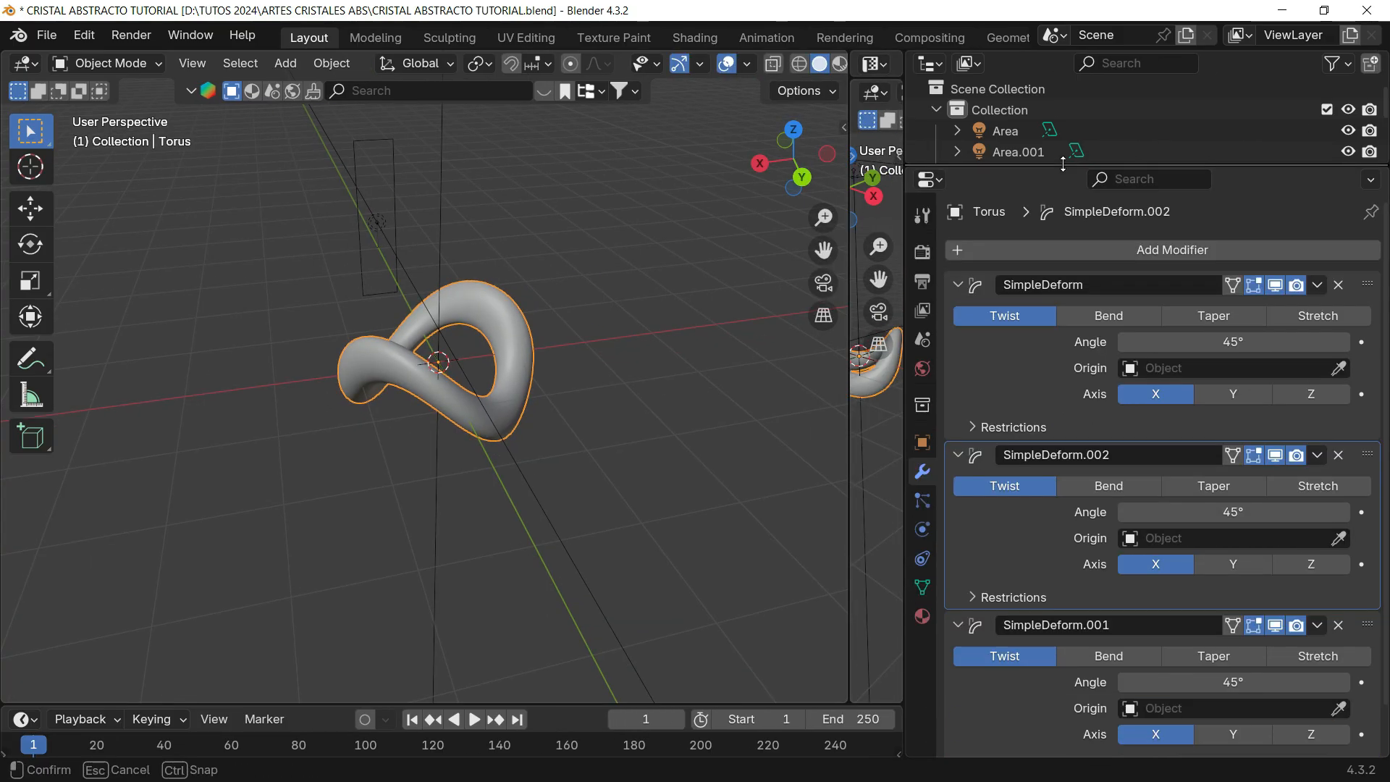
pyautogui.click(1240, 397)
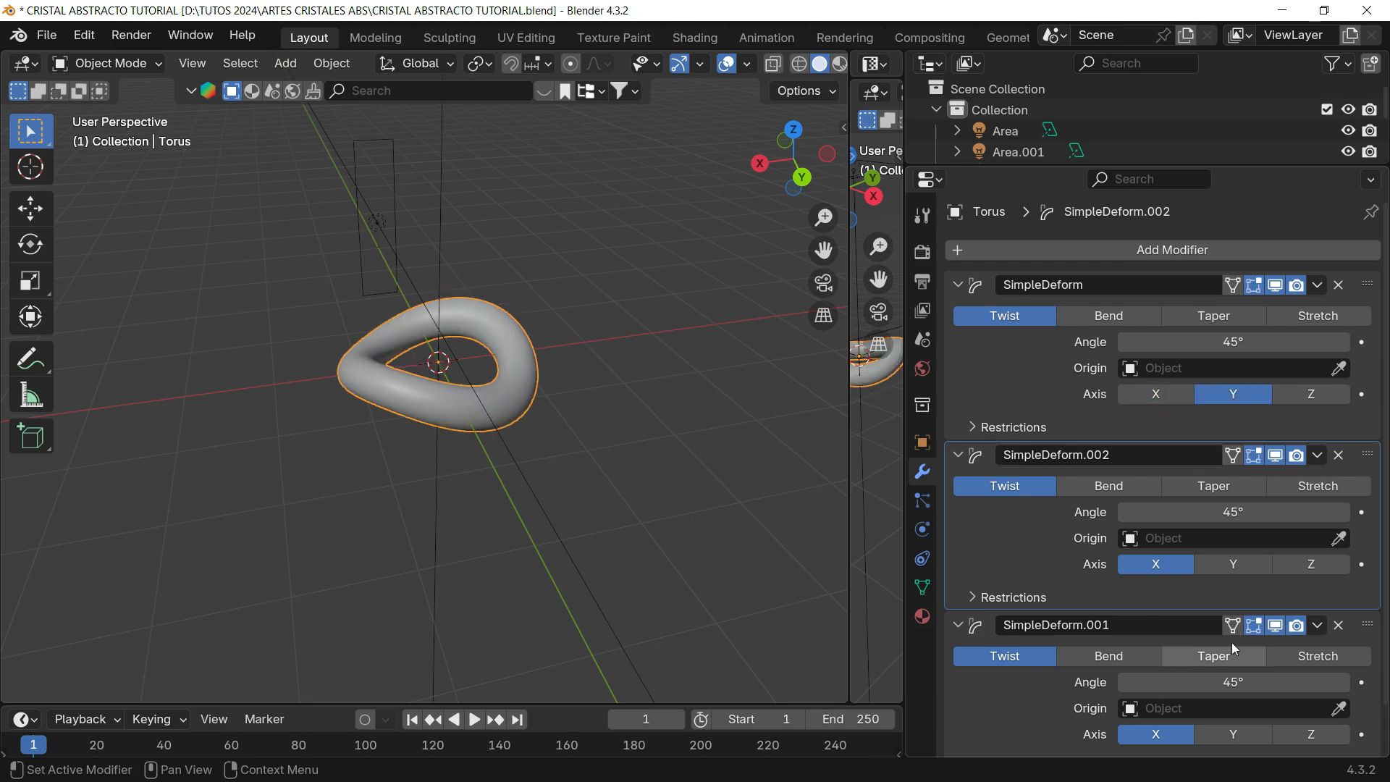
pyautogui.click(1293, 735)
# - Set the twist angles to 180° for SimpleDeform, 270° for SimpleDeform.002 and 90° for SimpleDeform.001
pyautogui.moveTo(1188, 512); pyautogui.dragTo(1247, 512)
pyautogui.moveTo(1220, 345); pyautogui.dragTo(1223, 344)
pyautogui.click(1224, 341)
pyautogui.write('18')
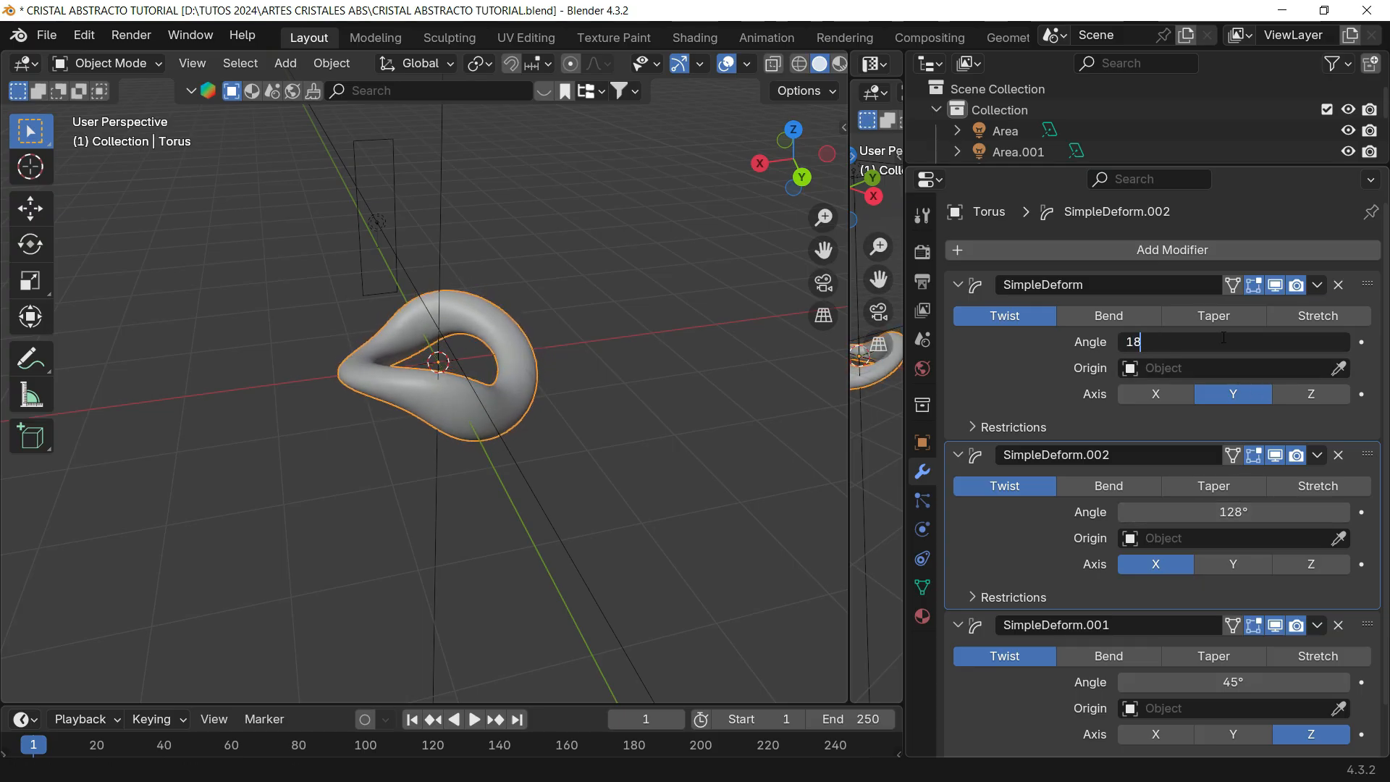
pyautogui.write('0')
pyautogui.press('Return')
pyautogui.click(1221, 512)
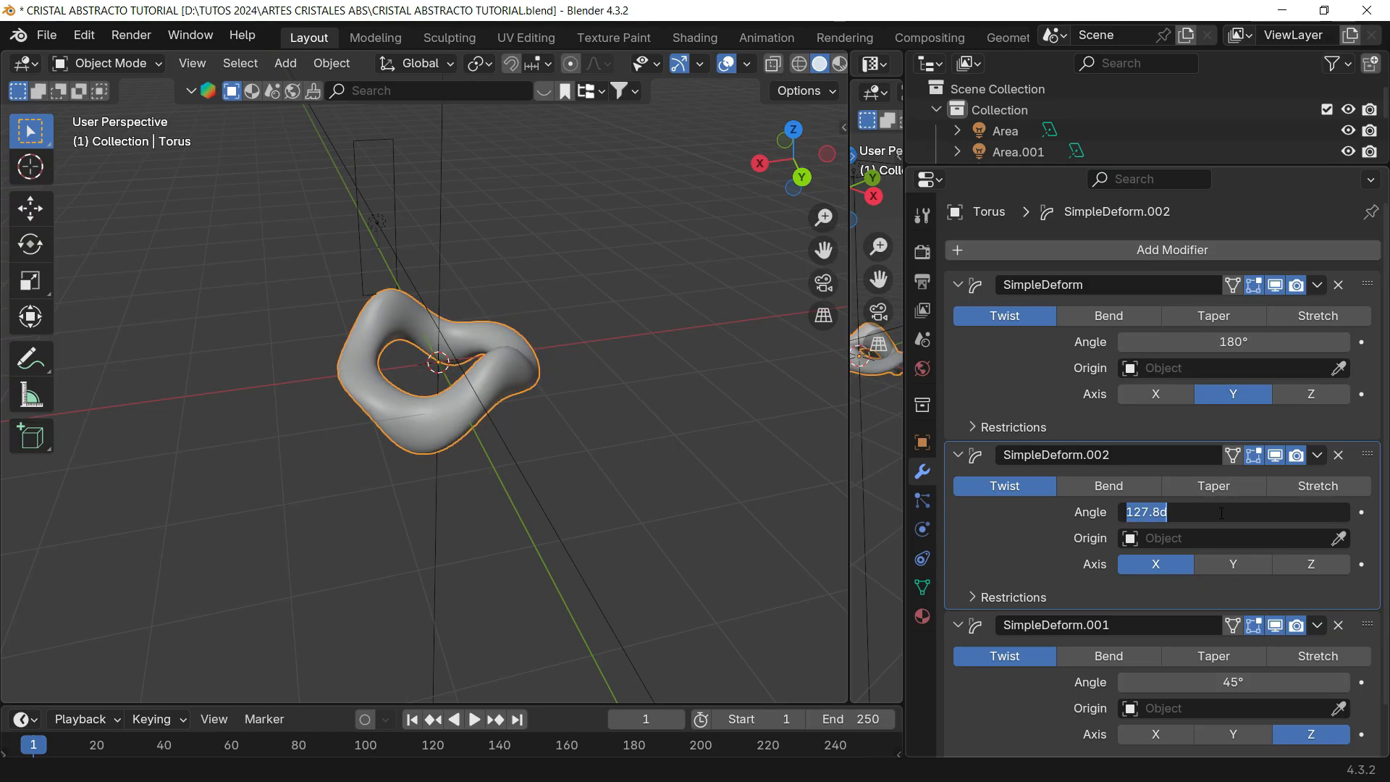
pyautogui.write('270')
pyautogui.press('Return')
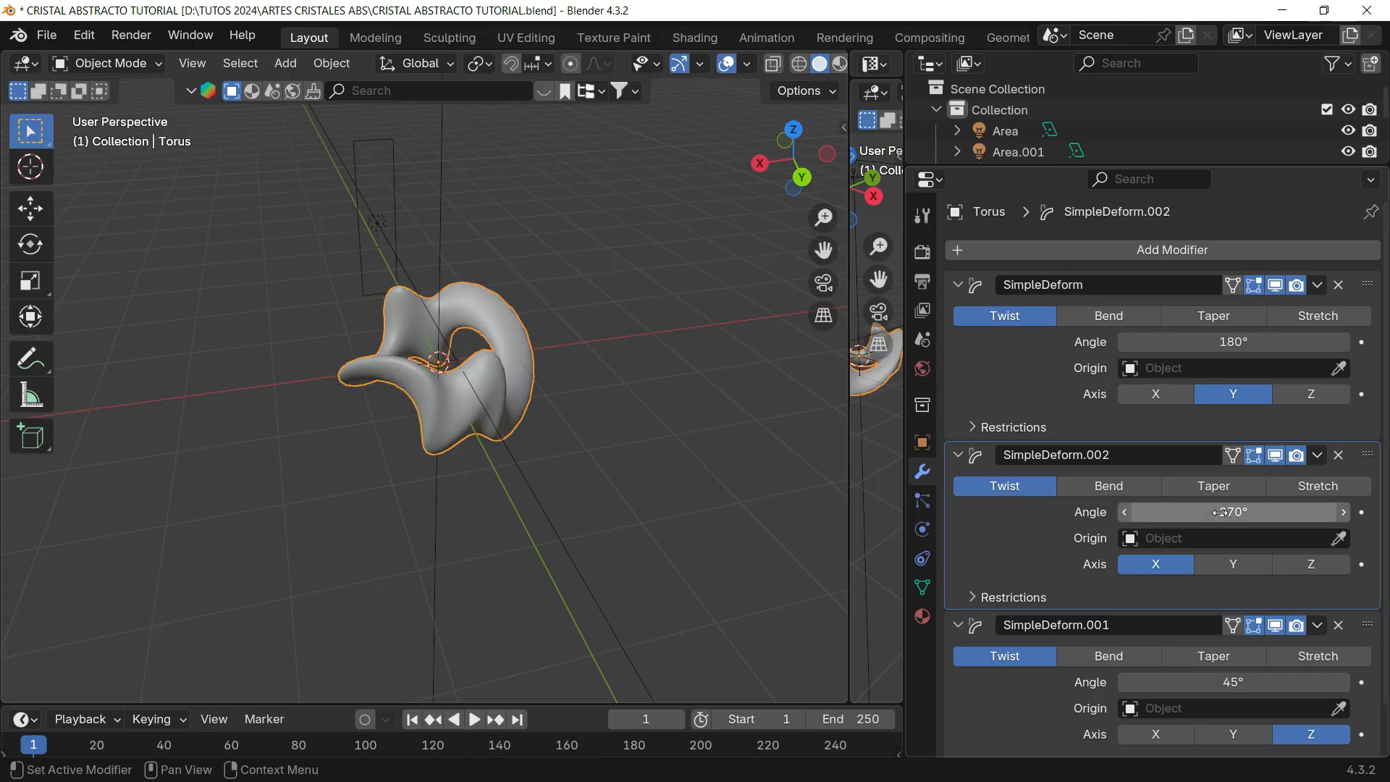
pyautogui.click(1223, 682)
pyautogui.write('90')
pyautogui.press('Return')
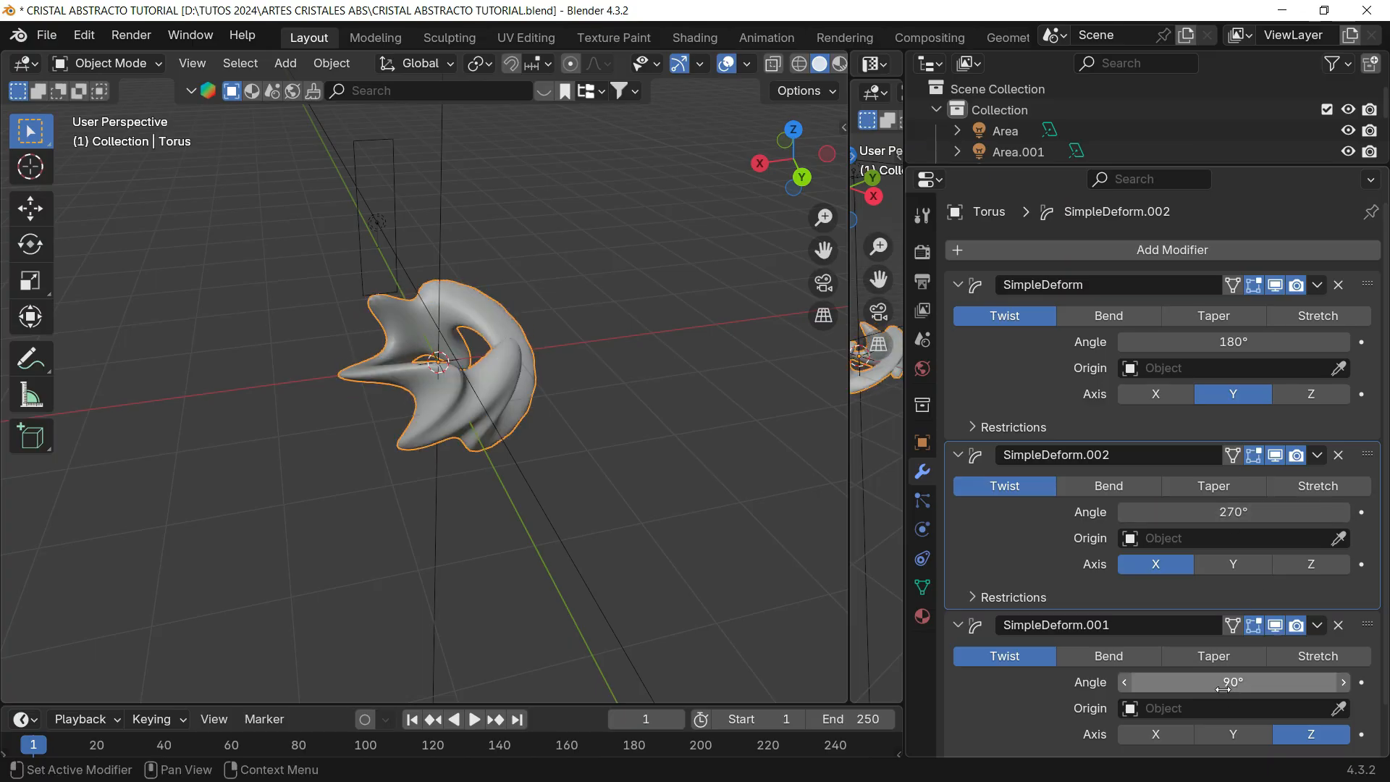
# - Smooth the twisted torus with a level 2 Subdivision Surface modifier
pyautogui.moveTo(558, 277); pyautogui.dragTo(521, 319, button='middle')
pyautogui.scroll(3, 484, 316)
pyautogui.scroll(4, 553, 385)
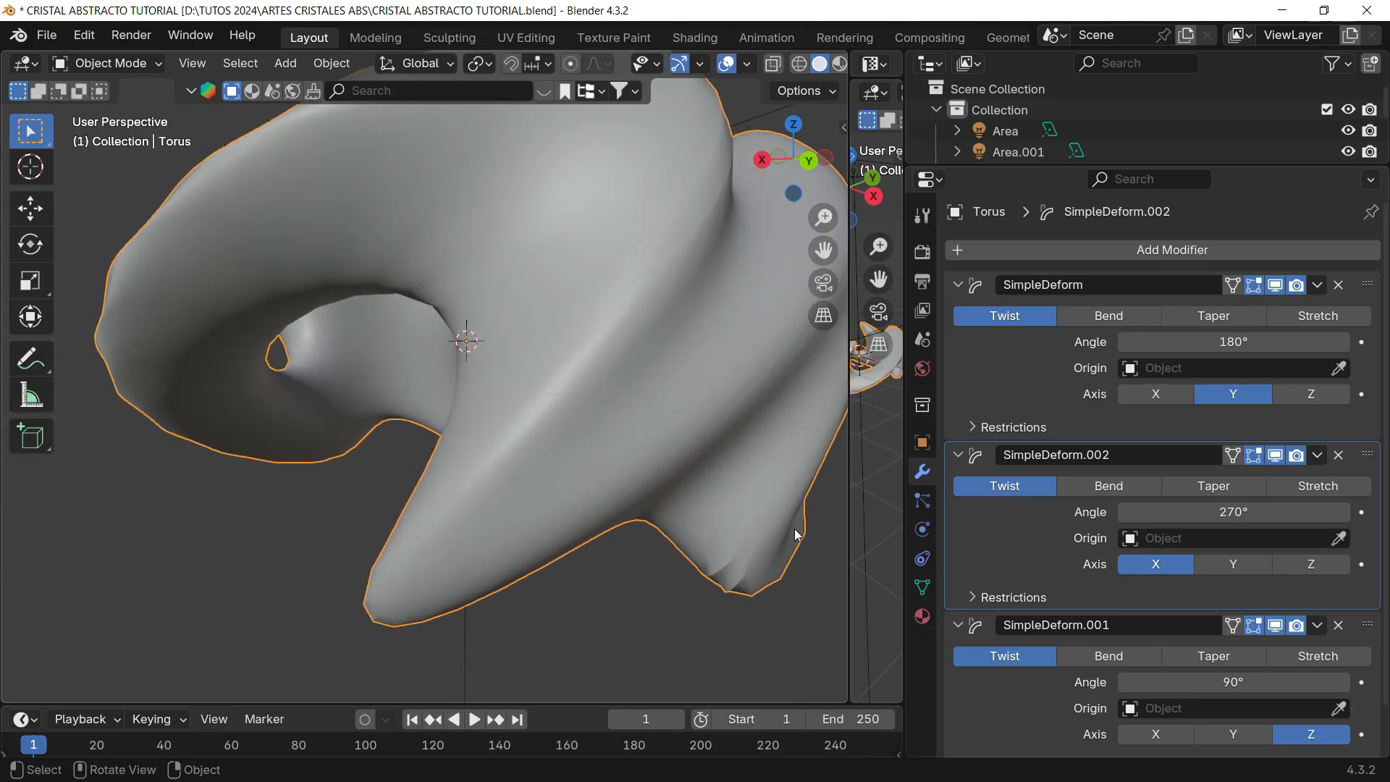
pyautogui.scroll(3, 615, 455)
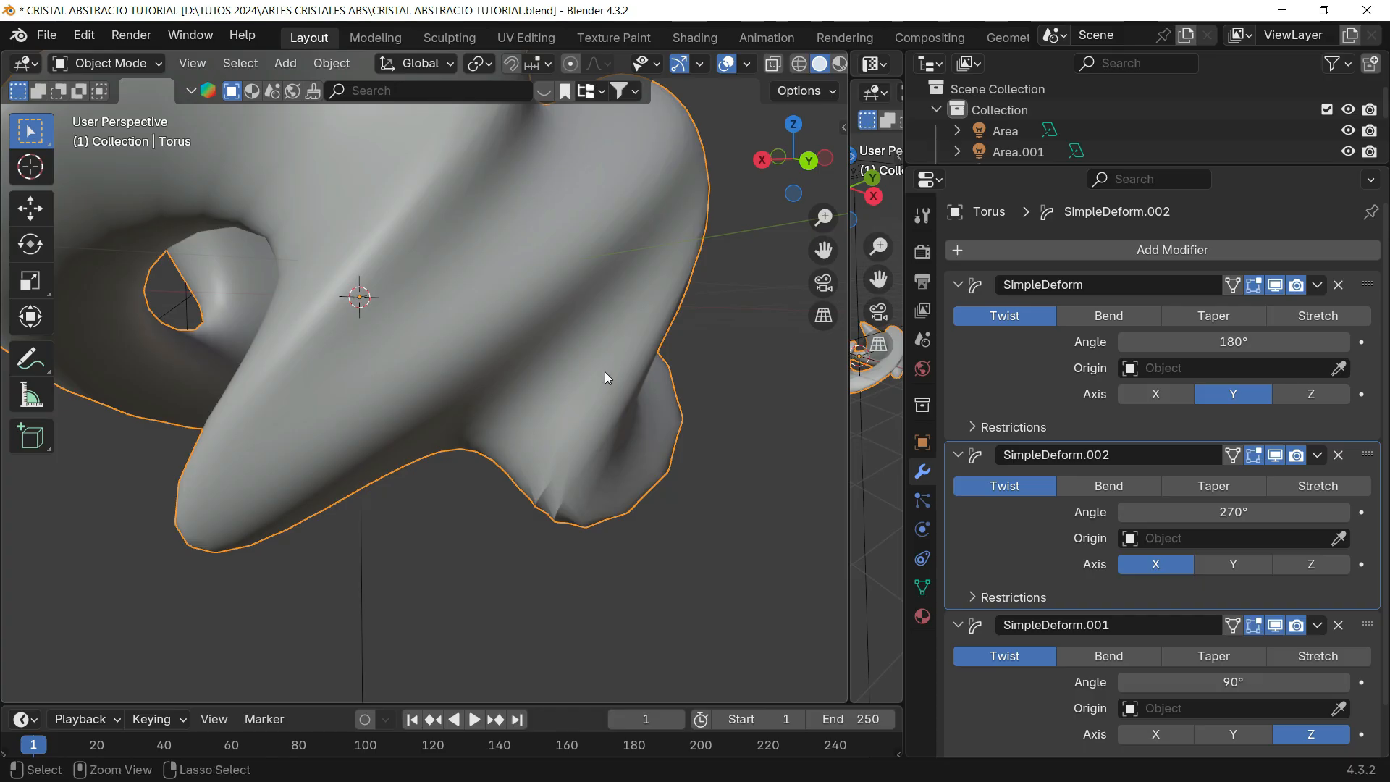
pyautogui.hotkey('ctrl', '2')
# - Examine the subdivided torus from several angles and check its framing through the camera
pyautogui.scroll(-3, 512, 324)
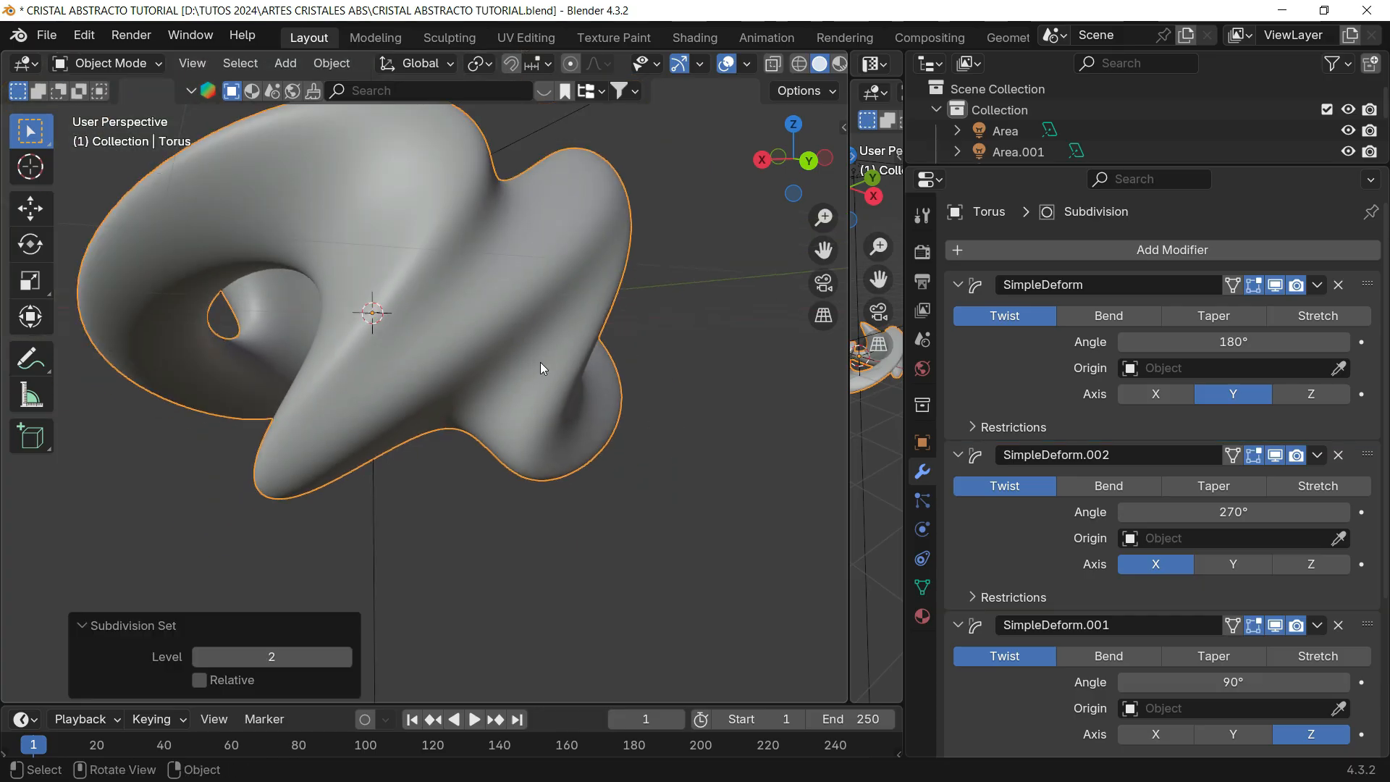
pyautogui.keyDown('shift'); pyautogui.moveTo(536, 363); pyautogui.dragTo(621, 441, button='middle'); pyautogui.keyUp('shift')
pyautogui.scroll(-2, 532, 390)
pyautogui.moveTo(533, 390); pyautogui.dragTo(753, 283, button='middle')
pyautogui.scroll(-3, 811, 283)
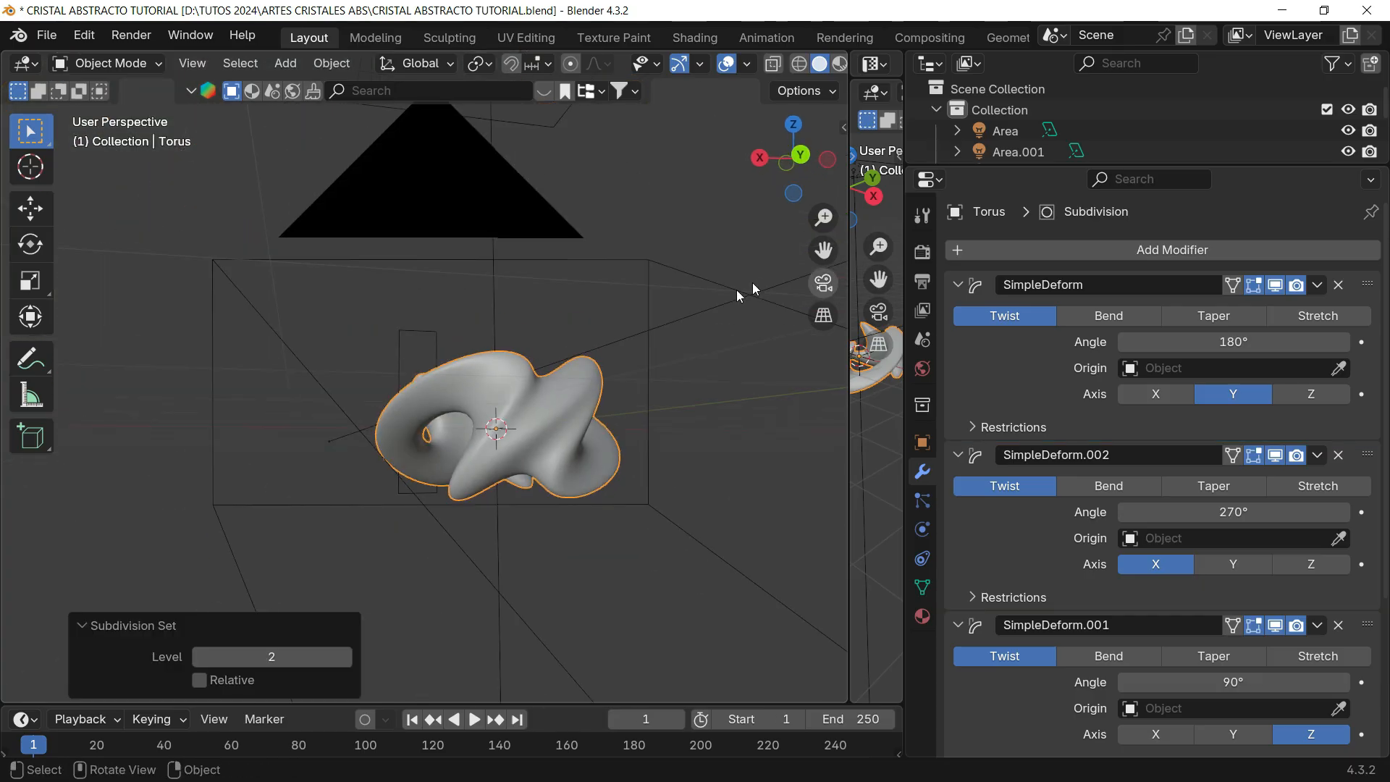
pyautogui.click(831, 281)
pyautogui.moveTo(560, 370)
pyautogui.mouseDown(button='middle')
pyautogui.moveTo(555, 395)
pyautogui.moveTo(566, 358)
pyautogui.mouseUp(button='middle')
pyautogui.scroll(-3, 549, 390)
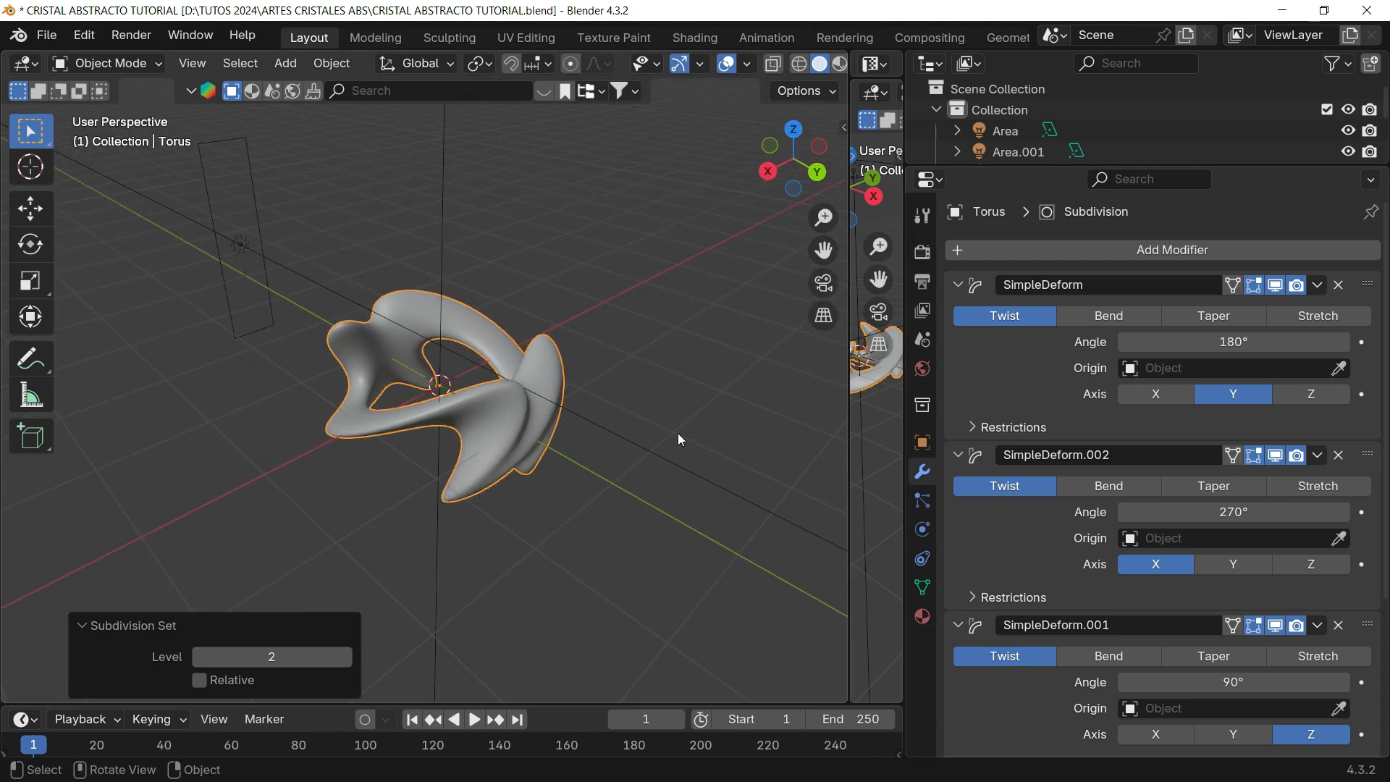
pyautogui.click(617, 397)
# - Switch the main viewport to Rendered shading with the torus selected
pyautogui.moveTo(532, 376); pyautogui.dragTo(497, 375, button='middle')
pyautogui.scroll(2, 550, 398)
pyautogui.moveTo(574, 415); pyautogui.dragTo(490, 350, button='middle')
pyautogui.press('z')
pyautogui.click(493, 192)
pyautogui.click(600, 374)
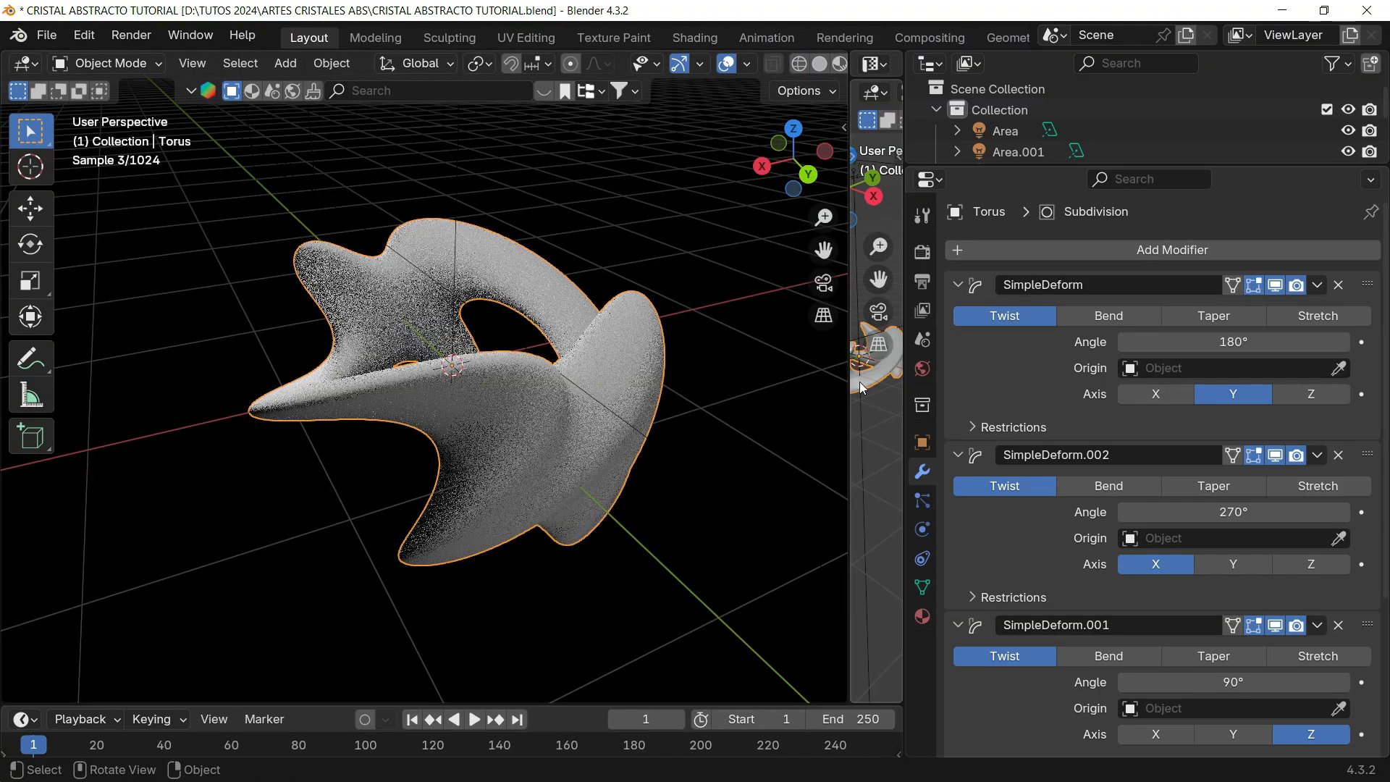
# - Assign the existing glass material named Material to the torus
pyautogui.click(922, 616)
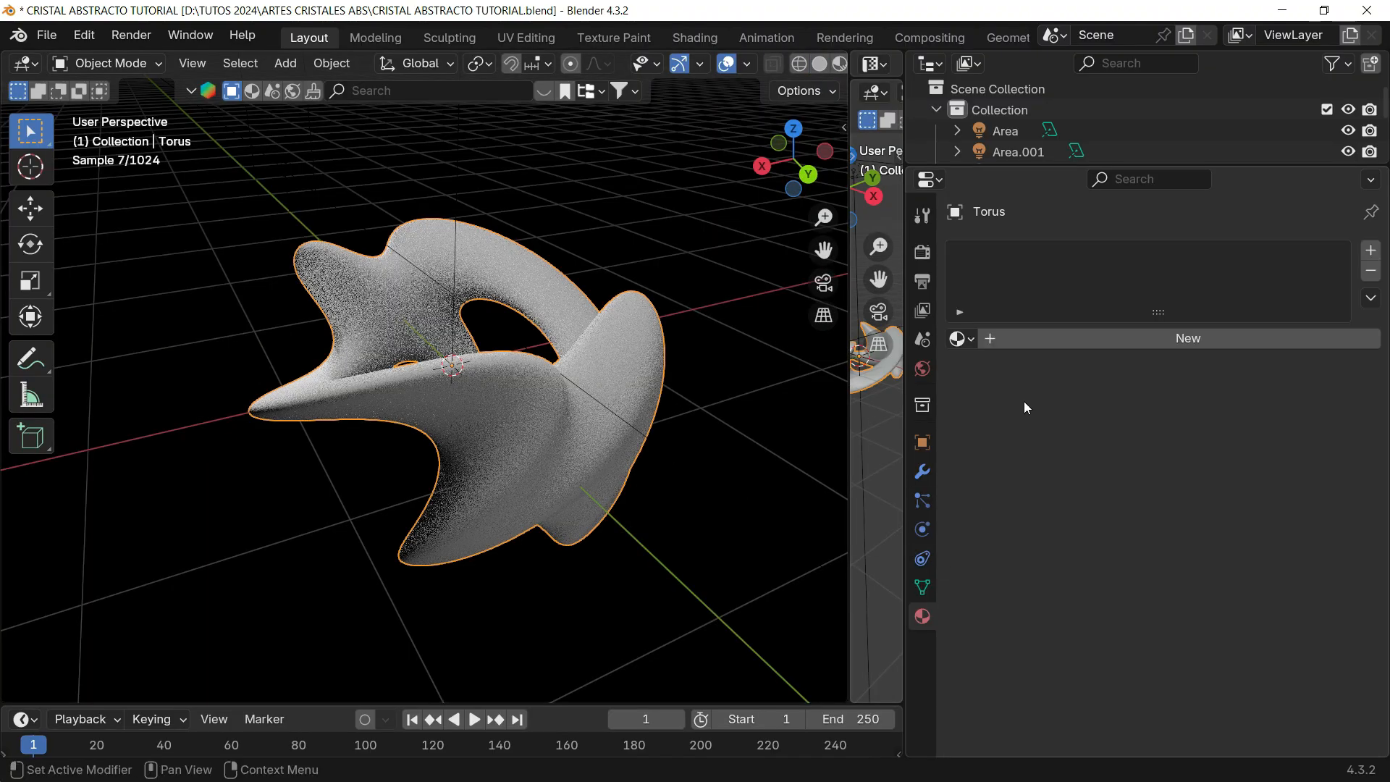
pyautogui.click(961, 338)
pyautogui.click(999, 369)
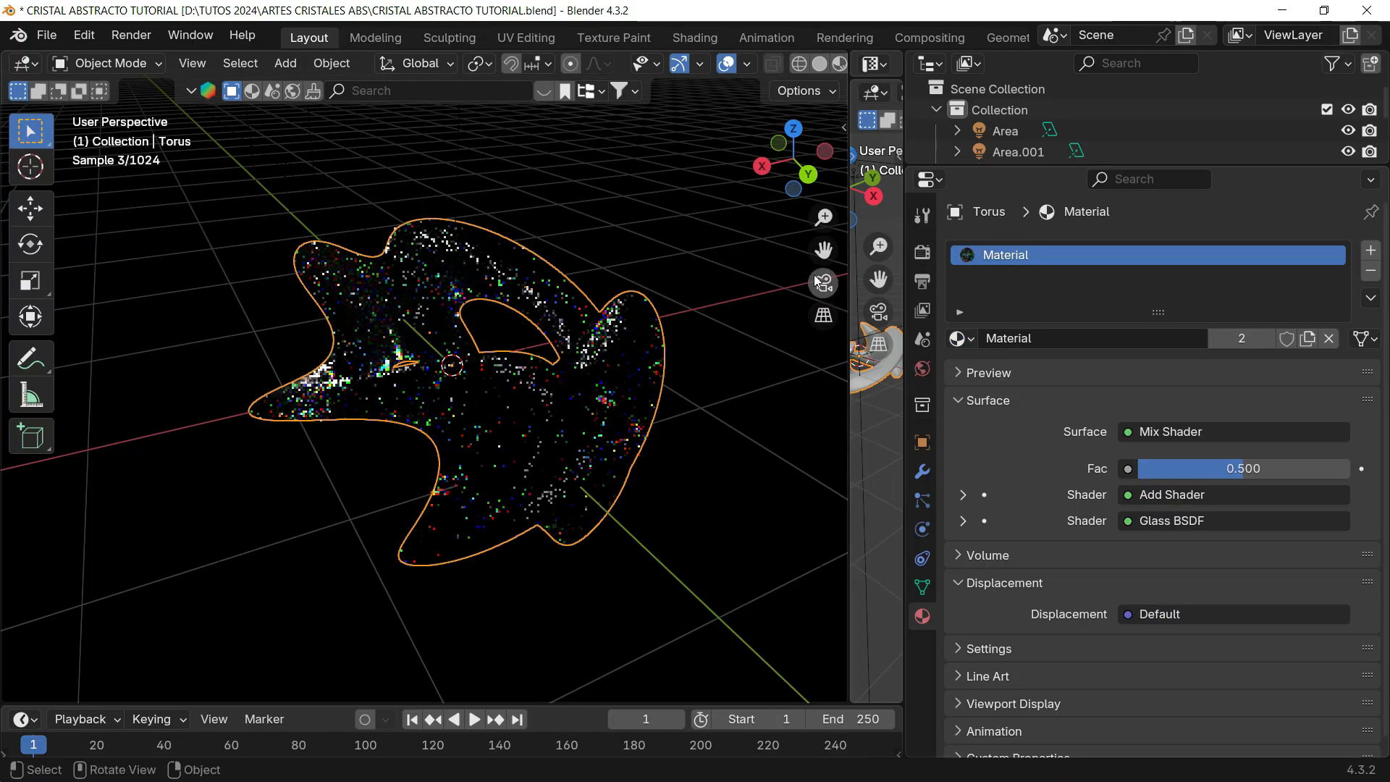
# - Look through the camera and scale up the torus so it fills more of the frame
pyautogui.click(823, 283)
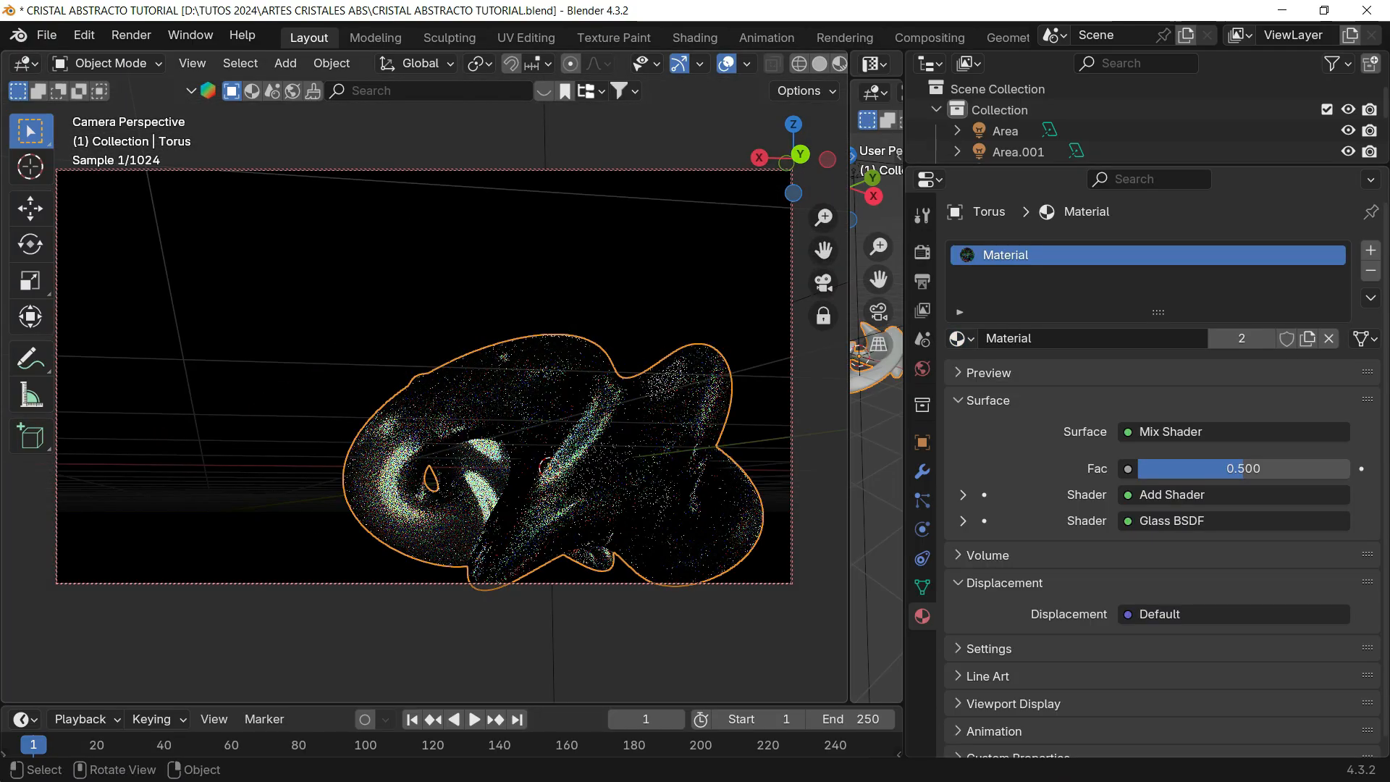
pyautogui.press('s')
pyautogui.click(737, 350)
# - Rotate the torus 56.5° around the global Y axis and turn it around global Z, keeping the torus selected
pyautogui.press('r')
pyautogui.press('y')
pyautogui.click(552, 192)
pyautogui.press('r')
pyautogui.press('z')
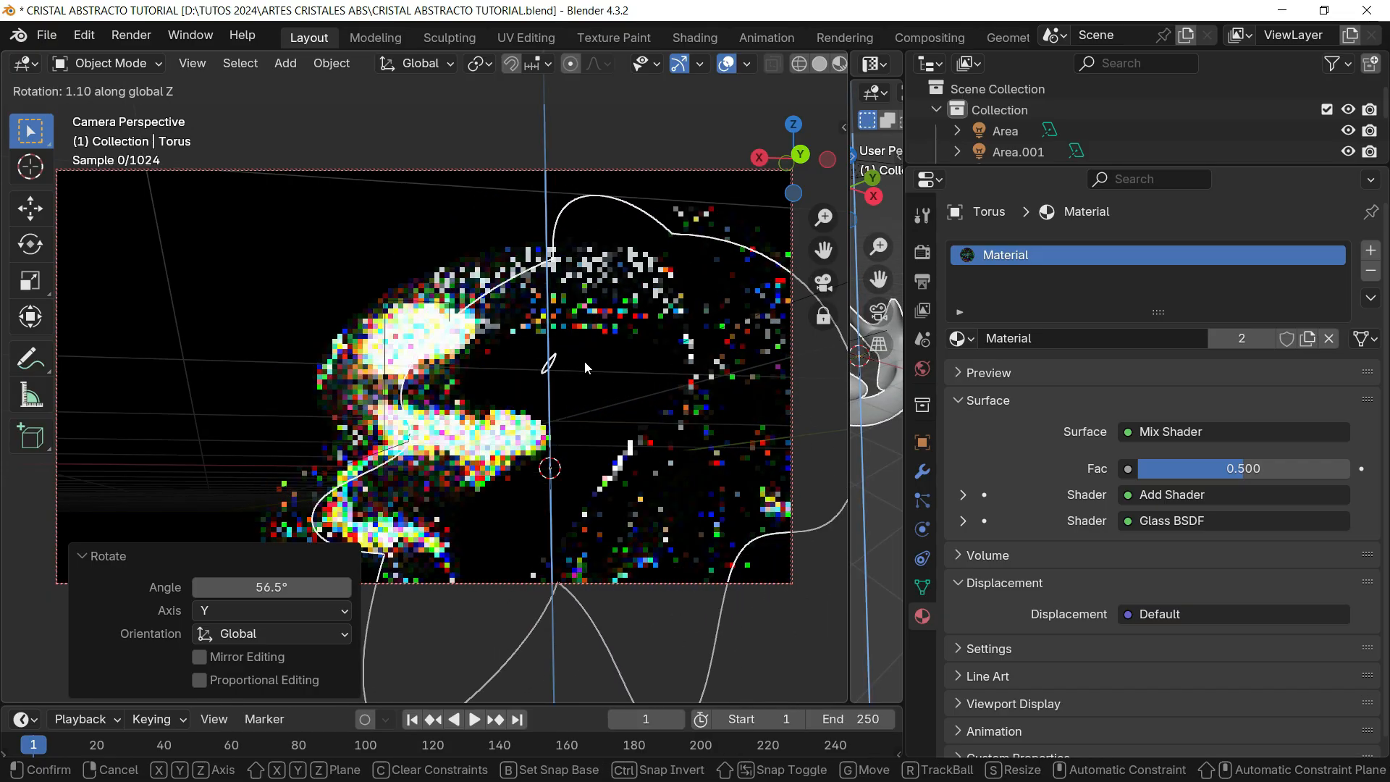
pyautogui.click(585, 362)
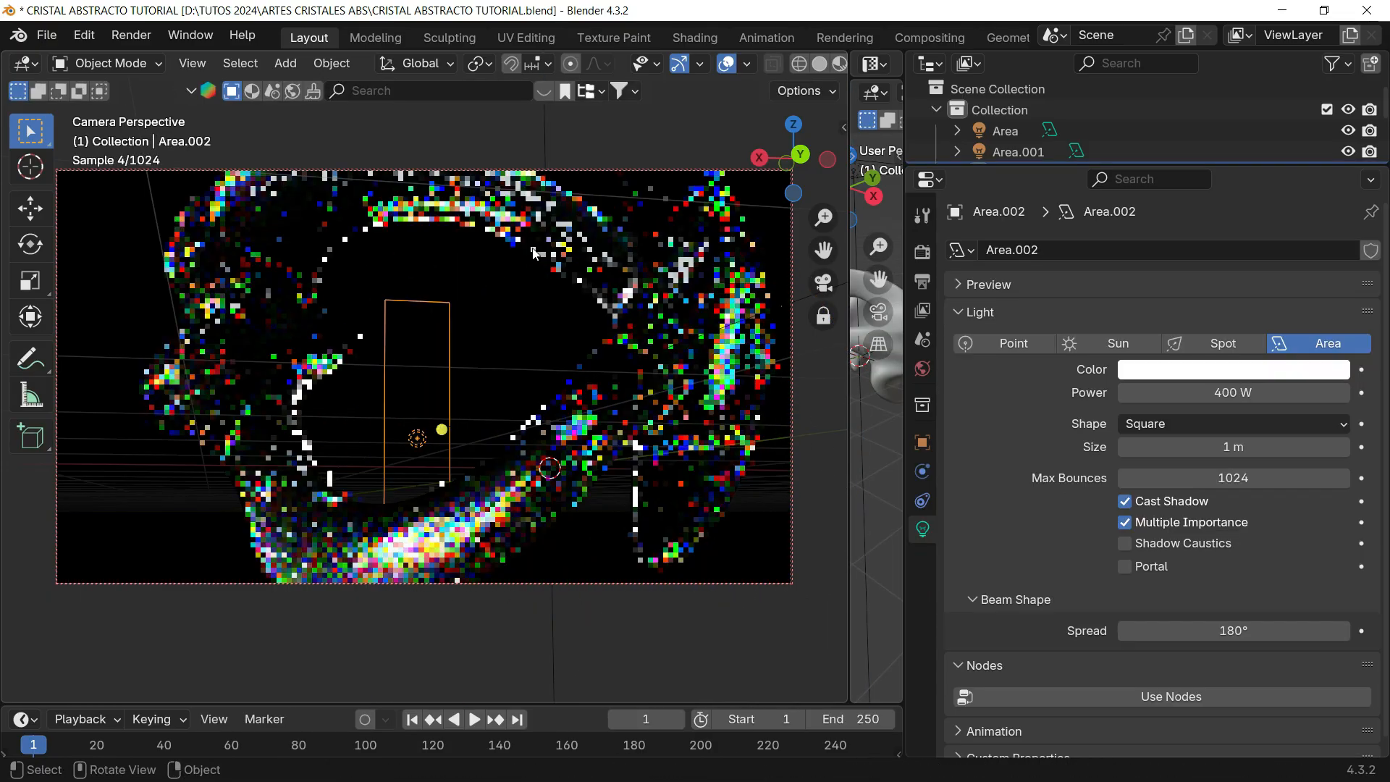
pyautogui.click(560, 369)
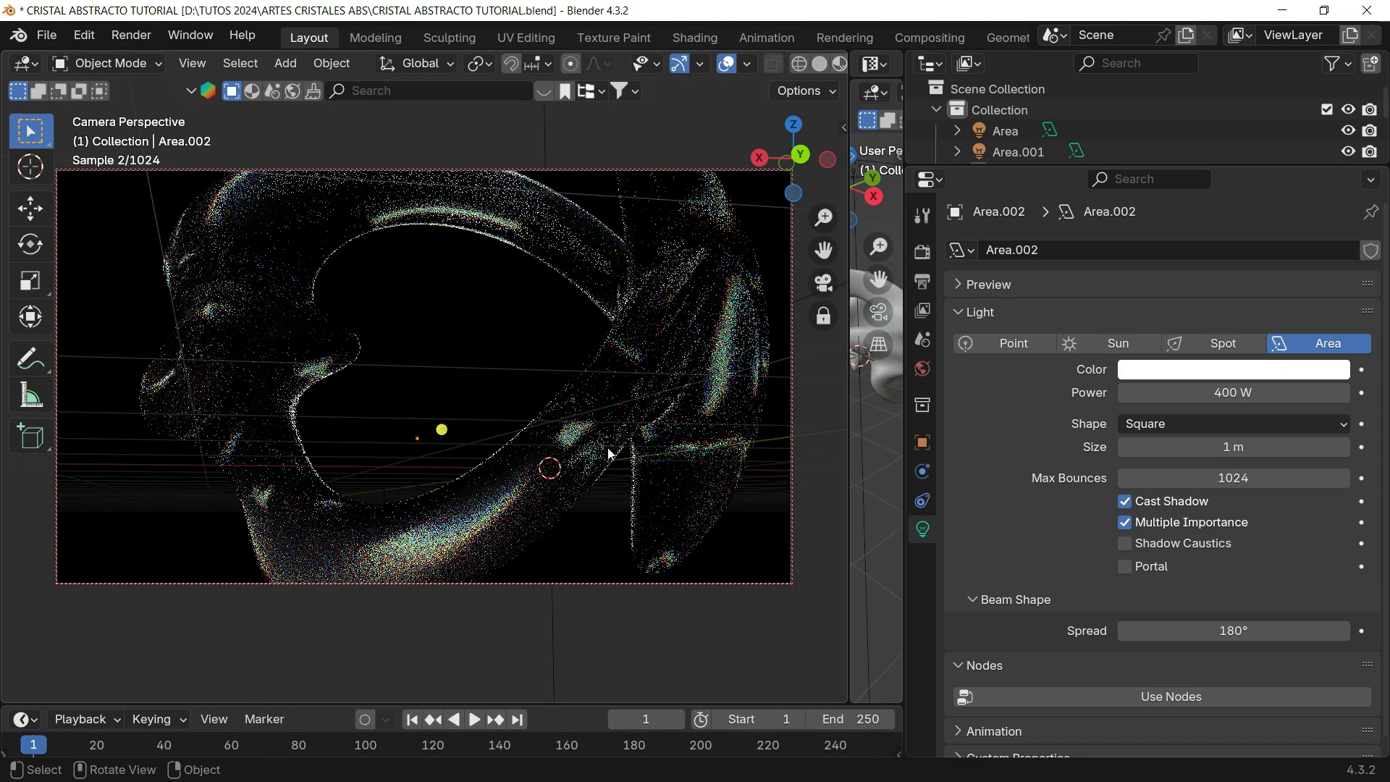
pyautogui.click(607, 379)
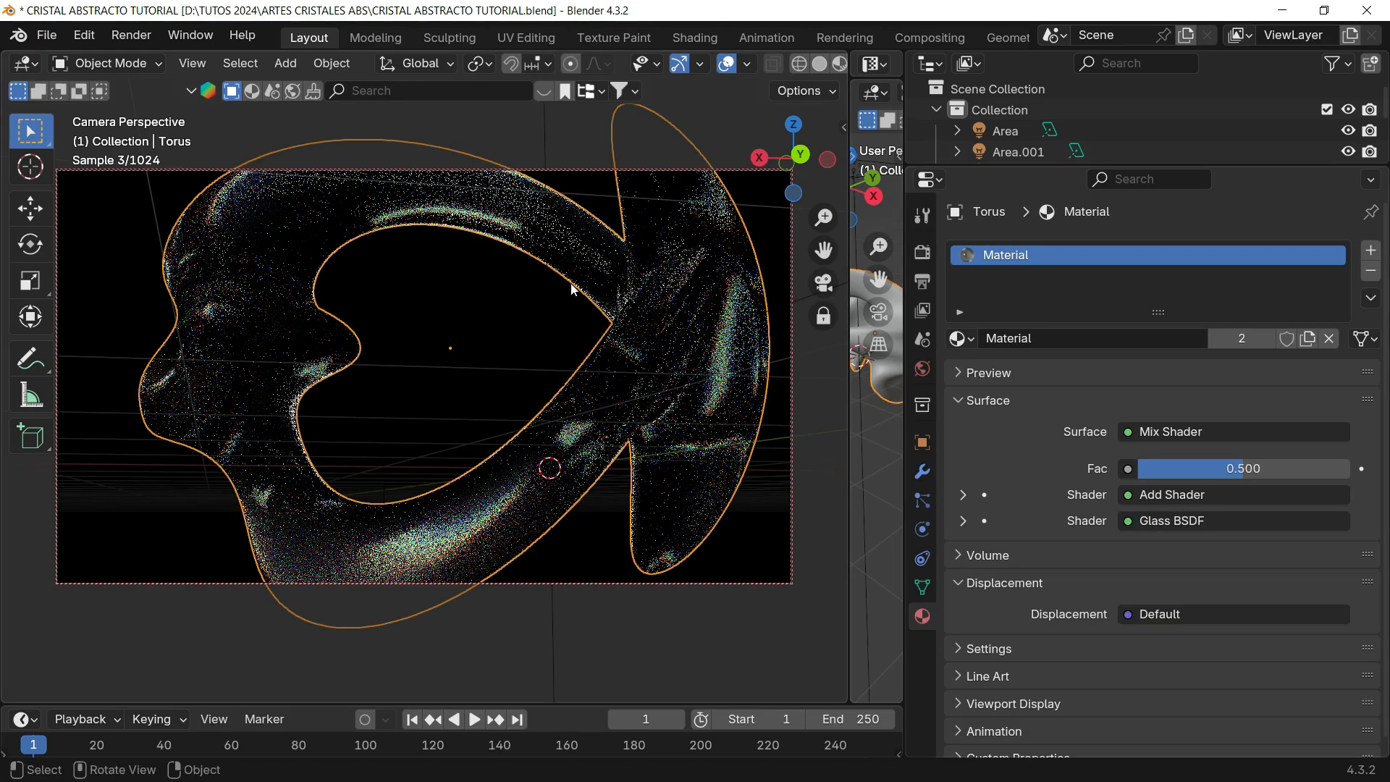
# - Leave the camera view and switch the main viewport to Solid shading with the whole torus in sight
pyautogui.click(829, 287)
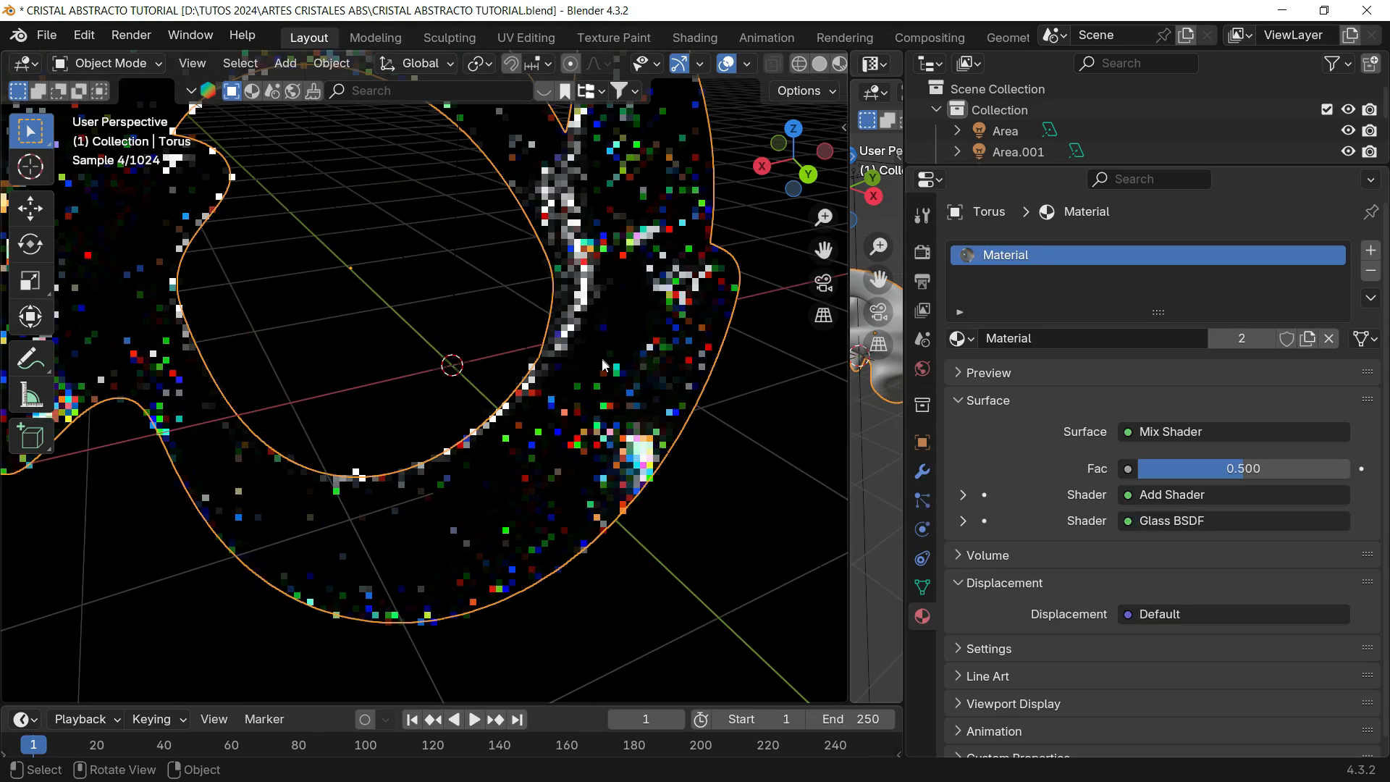
pyautogui.scroll(-4, 614, 367)
pyautogui.moveTo(614, 369); pyautogui.dragTo(658, 384, button='middle')
pyautogui.press('z')
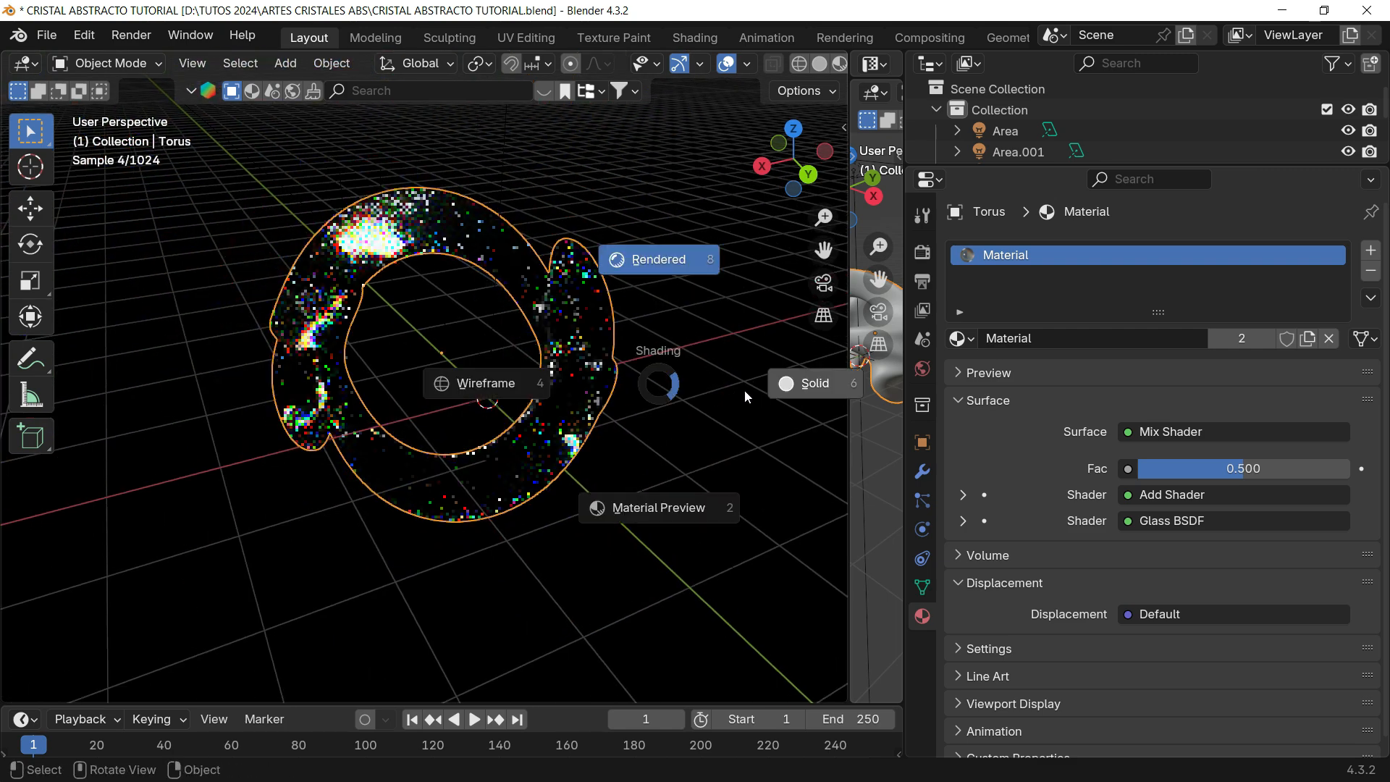
pyautogui.click(745, 389)
pyautogui.moveTo(614, 341); pyautogui.dragTo(574, 331, button='middle')
# - Widen the second viewport and turn it into a Shader Editor showing the torus material's nodes
pyautogui.moveTo(848, 410); pyautogui.dragTo(623, 406)
pyautogui.moveTo(903, 371); pyautogui.dragTo(1191, 371)
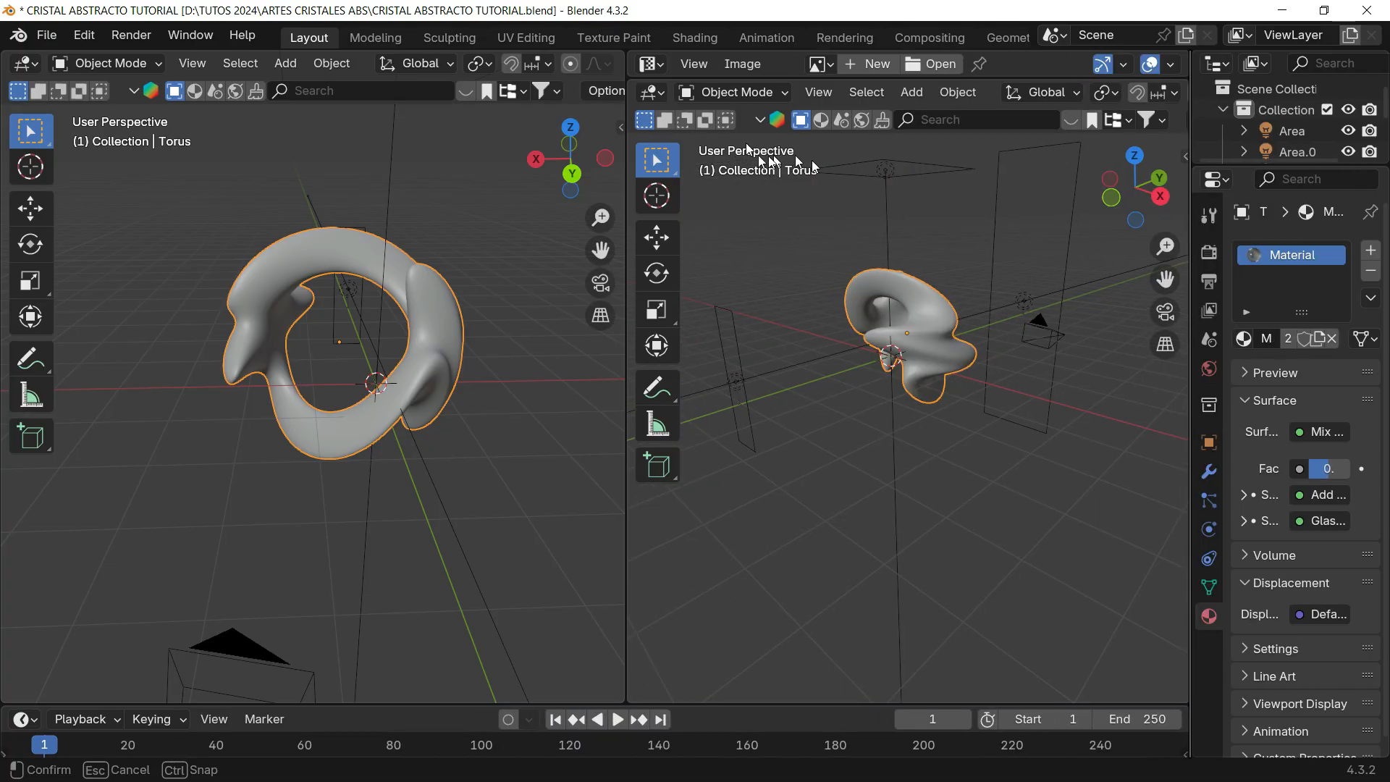
pyautogui.click(652, 92)
pyautogui.click(704, 288)
pyautogui.scroll(-5, 968, 316)
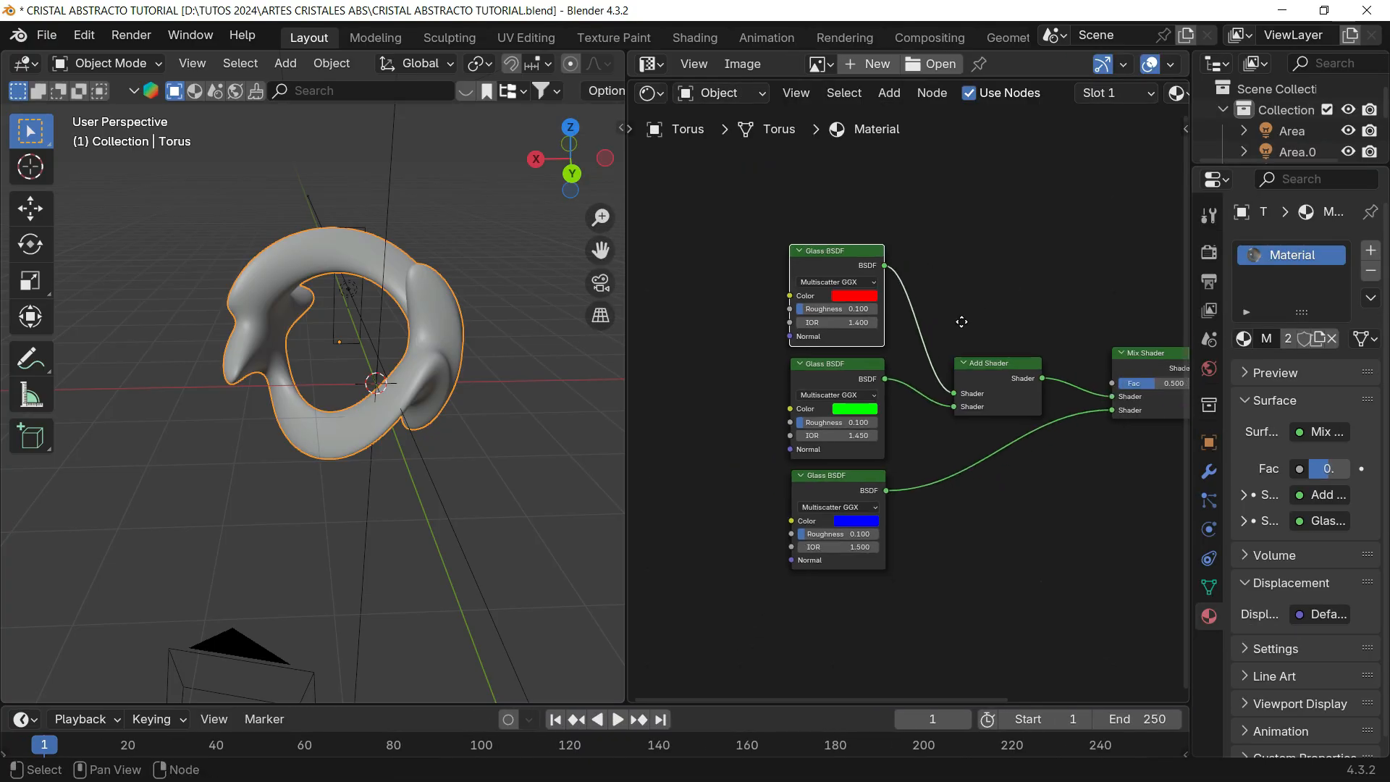
# - Delete the red, green and blue Glass BSDF nodes from the torus material
pyautogui.moveTo(974, 323); pyautogui.dragTo(928, 321, button='middle')
pyautogui.moveTo(745, 204); pyautogui.dragTo(815, 589)
pyautogui.press('x')
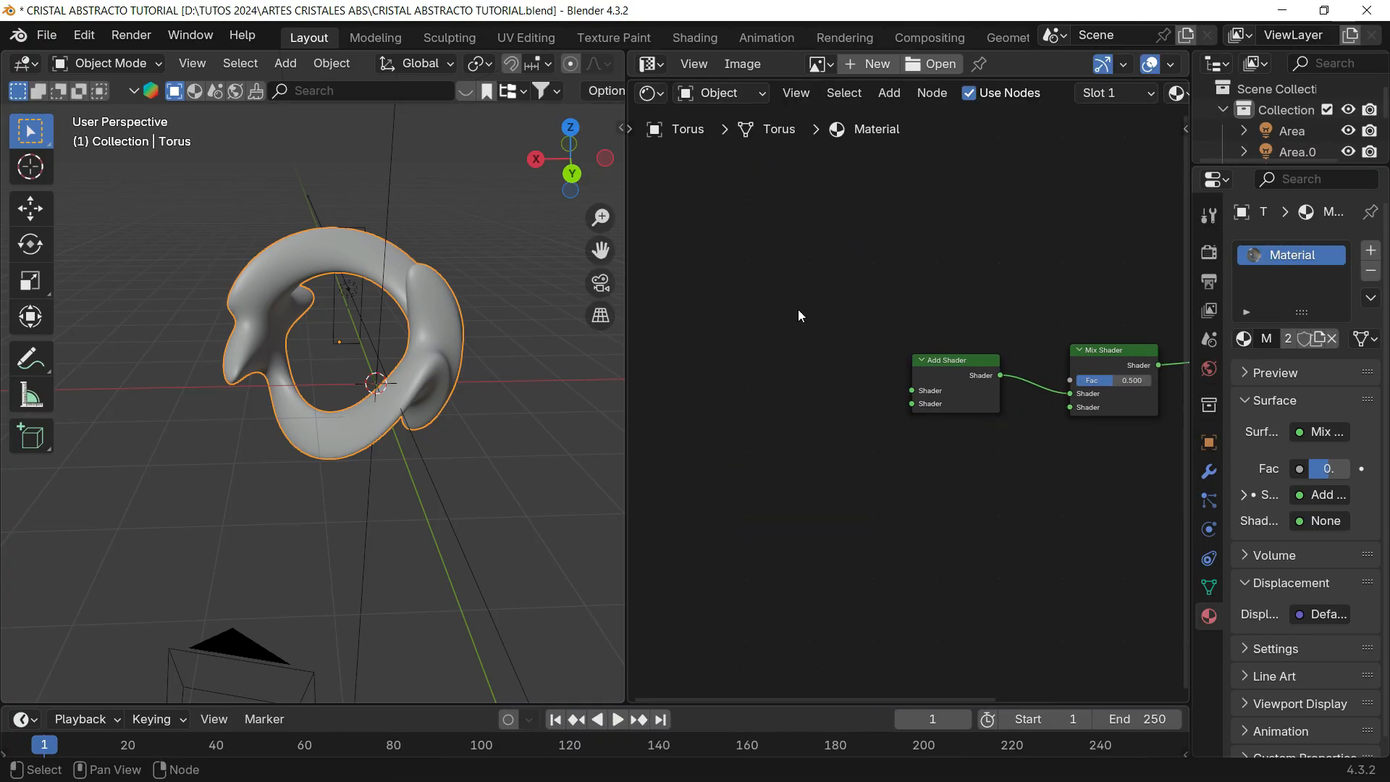
# - Add a Glossy BSDF node to the upper left of the Add Shader node
pyautogui.hotkey('shift', 'a')
pyautogui.click(743, 264)
pyautogui.write('glos')
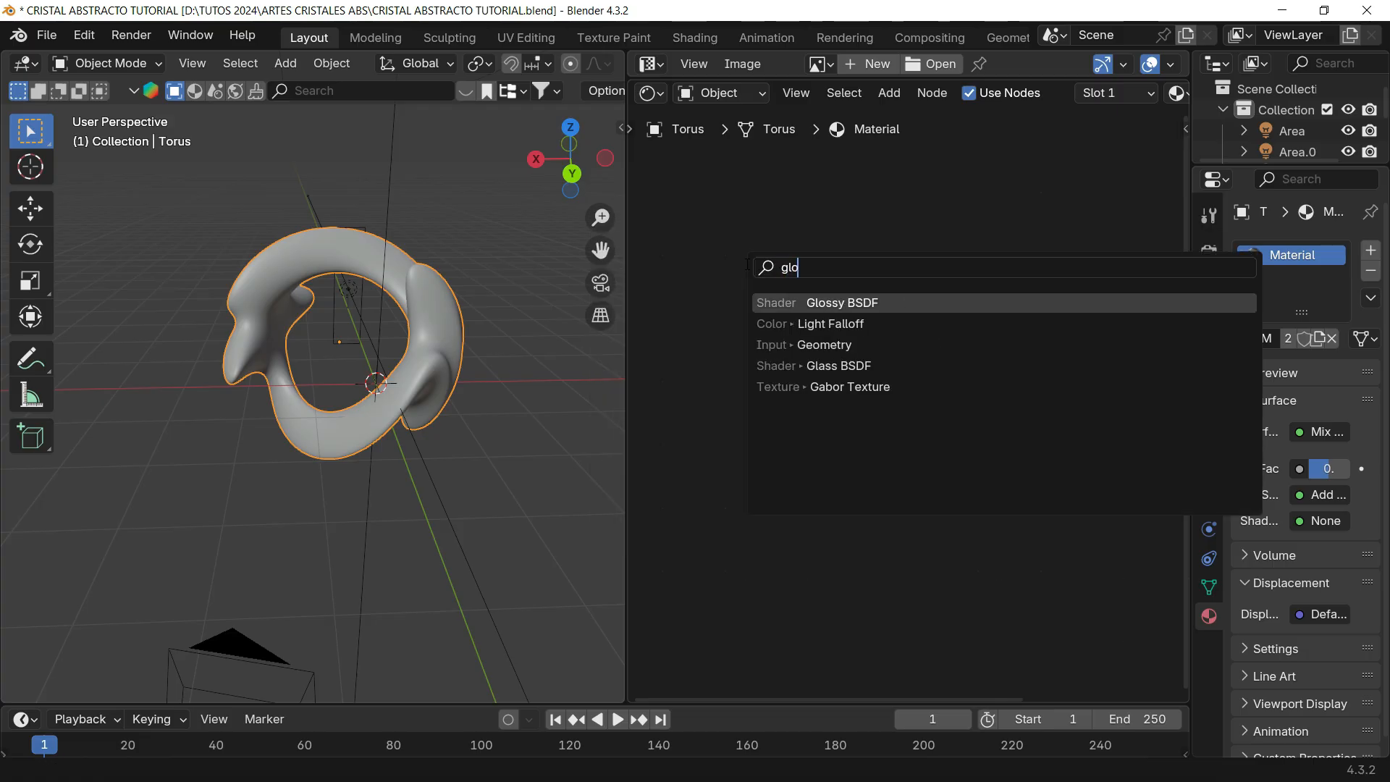
pyautogui.press('Return')
pyautogui.click(728, 190)
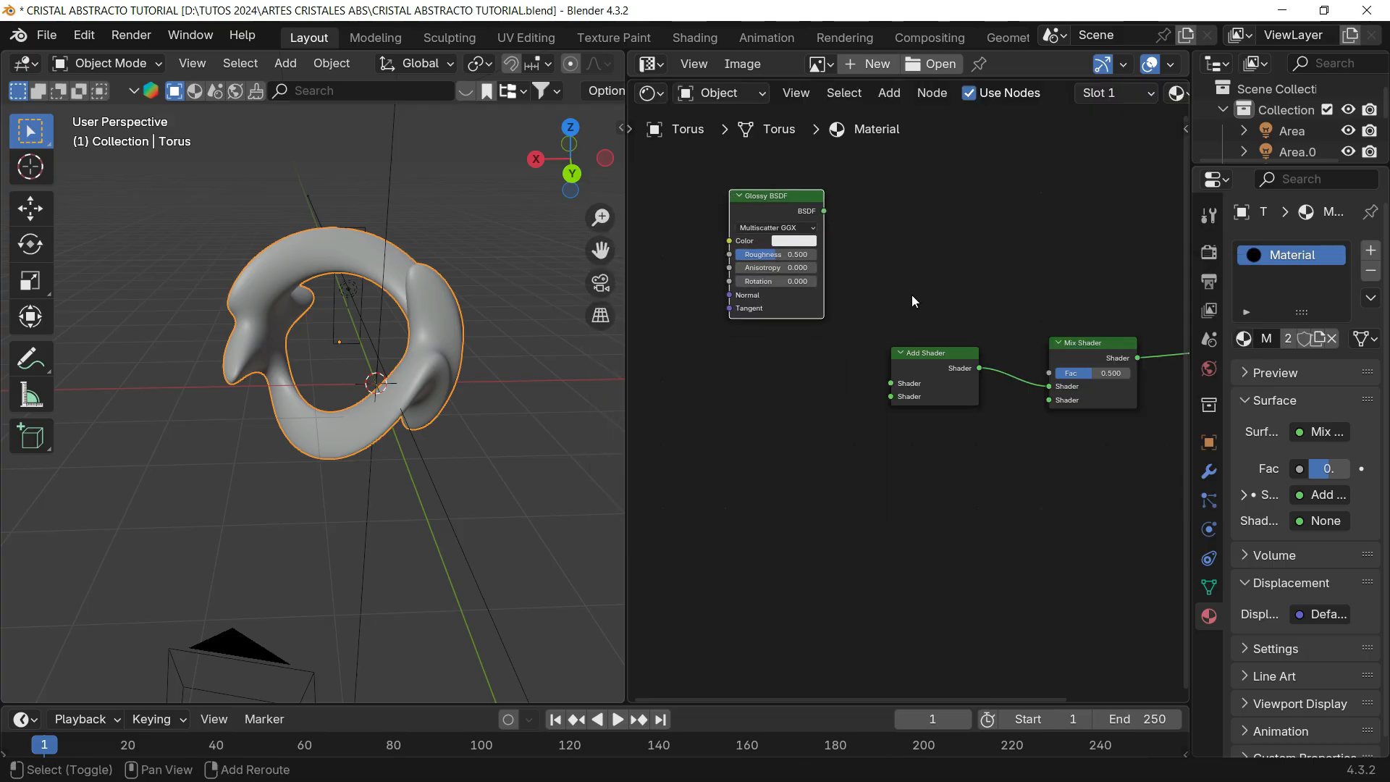
# - Duplicate the Glossy BSDF node twice, stacking the copies vertically below the original
pyautogui.hotkey('shift', 'd')
pyautogui.press('y')
pyautogui.click(889, 435)
pyautogui.hotkey('shift', 'r')
pyautogui.click(875, 317)
# - Connect the upper two Glossy BSDF nodes to the Add Shader and the lowest one to the Mix Shader's second shader input
pyautogui.scroll(3, 869, 359)
pyautogui.moveTo(867, 373); pyautogui.dragTo(859, 374, button='middle')
pyautogui.moveTo(794, 160); pyautogui.dragTo(879, 378)
pyautogui.moveTo(794, 347); pyautogui.dragTo(879, 394)
pyautogui.moveTo(794, 532); pyautogui.dragTo(1077, 399)
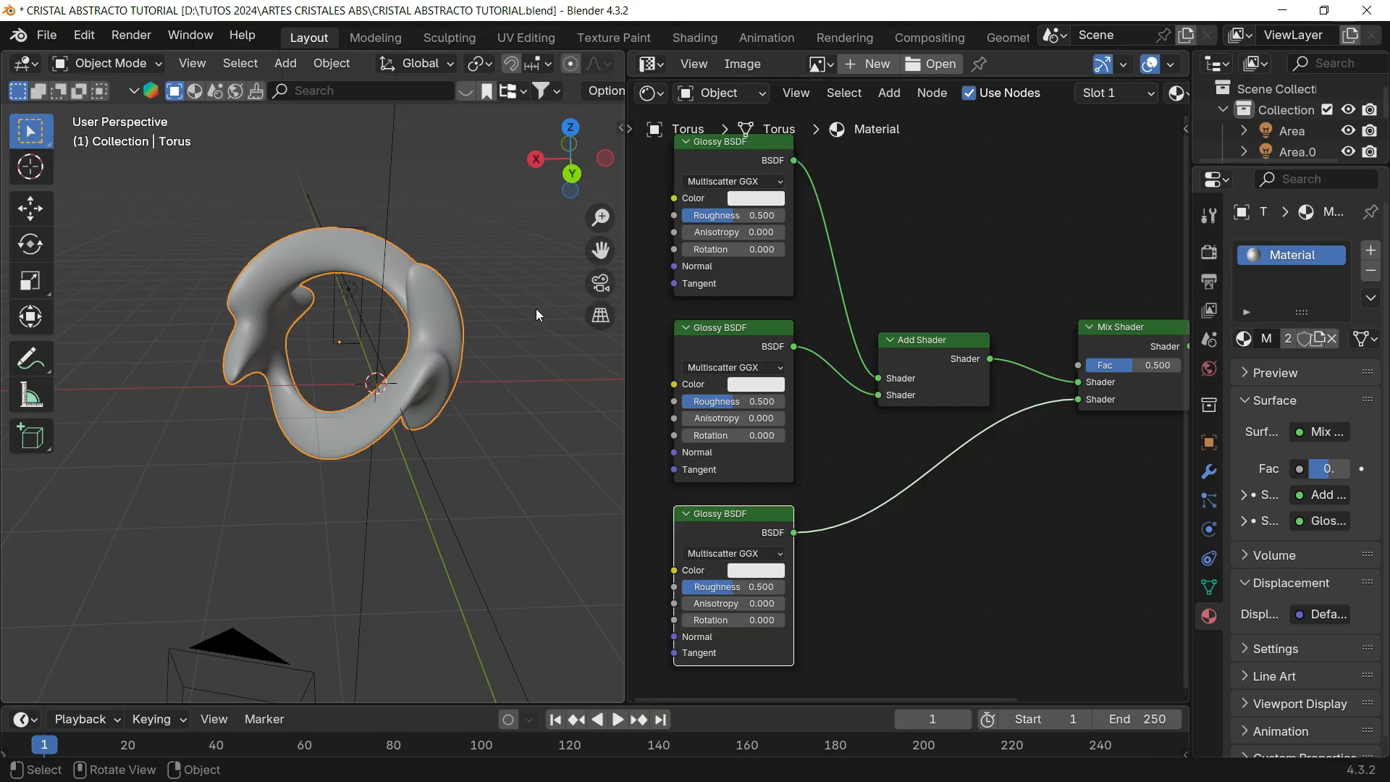
# - Switch the 3D viewport to Rendered shading and view the glossy torus up close from another side
pyautogui.scroll(-3, 862, 275)
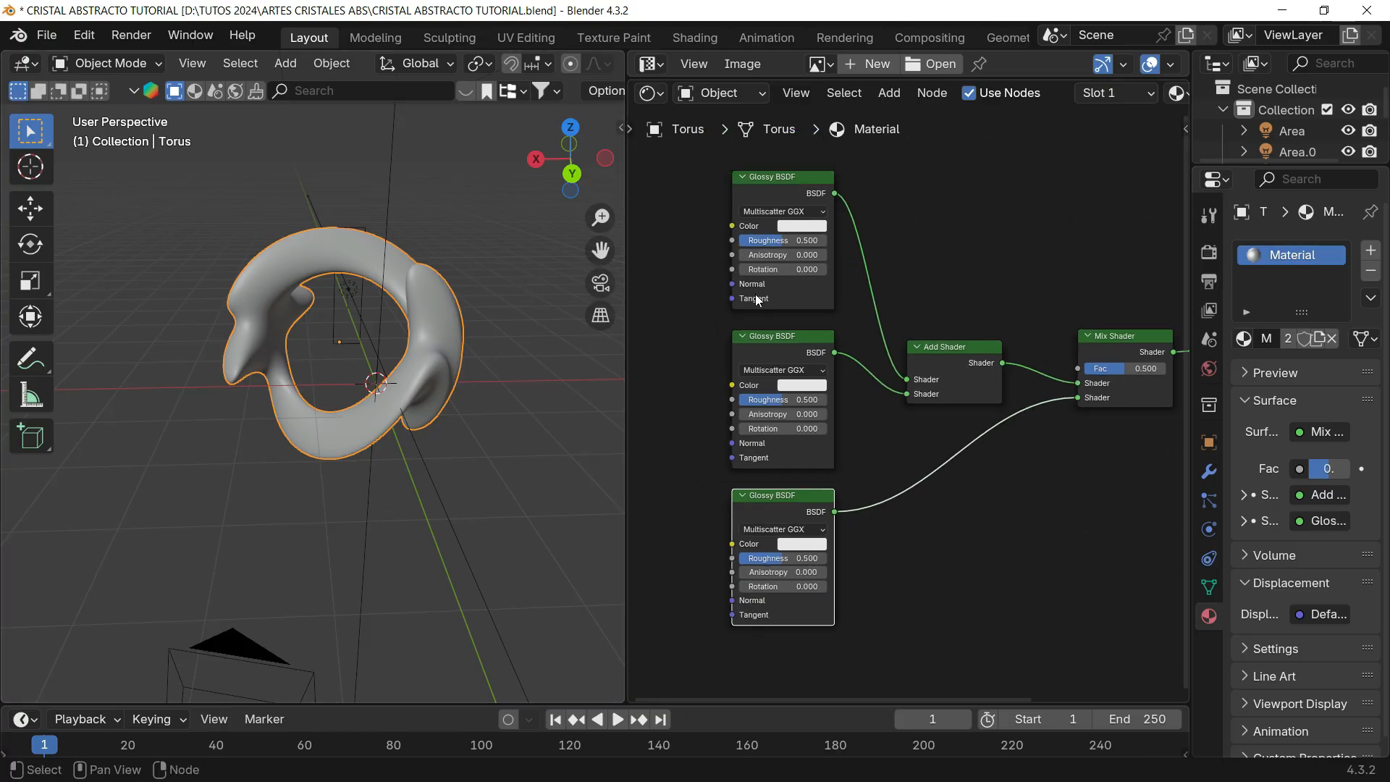
pyautogui.press('z')
pyautogui.click(509, 304)
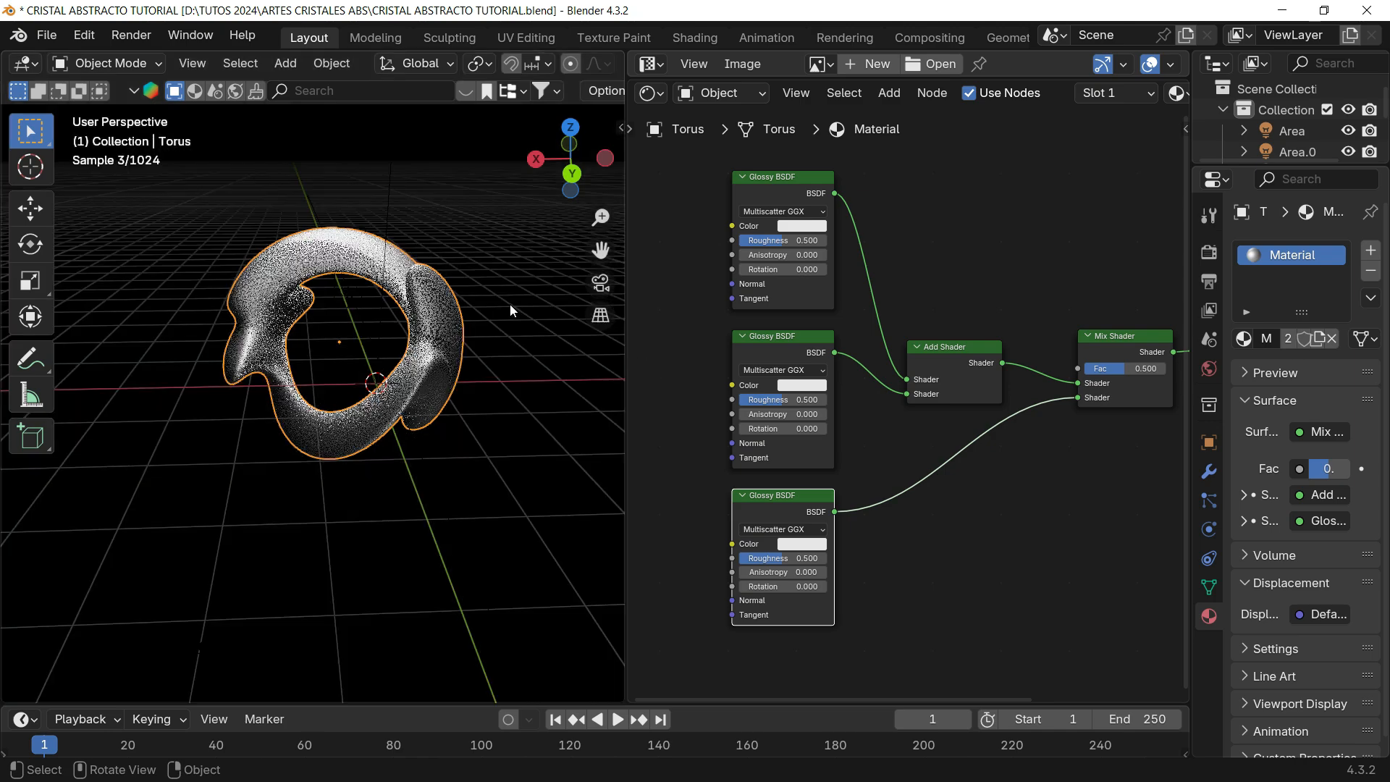
pyautogui.scroll(3, 510, 304)
pyautogui.scroll(-1, 528, 372)
pyautogui.keyDown('shift'); pyautogui.moveTo(499, 386); pyautogui.dragTo(357, 410, button='middle'); pyautogui.keyUp('shift')
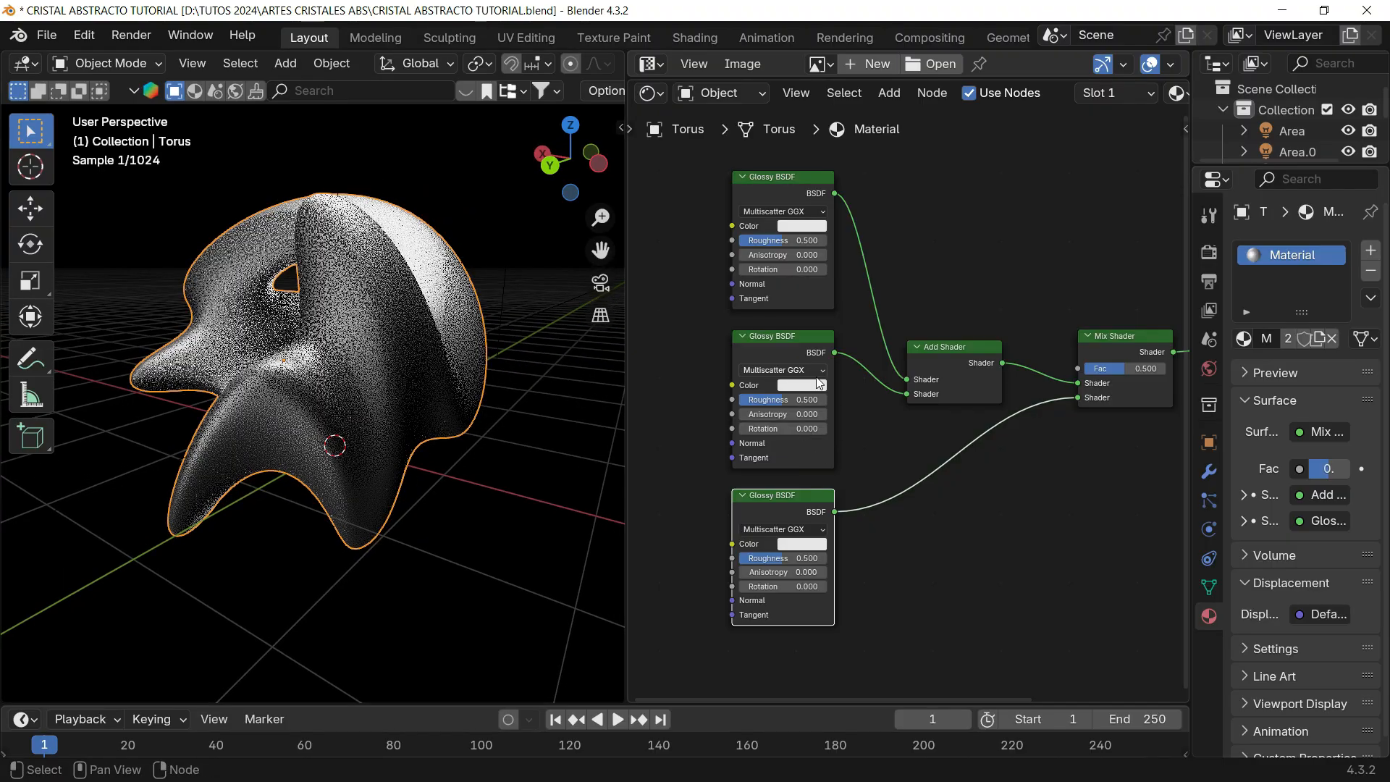
# - Set the roughness of all three Glossy BSDF nodes to 0.3
pyautogui.scroll(3, 818, 384)
pyautogui.scroll(-2, 860, 329)
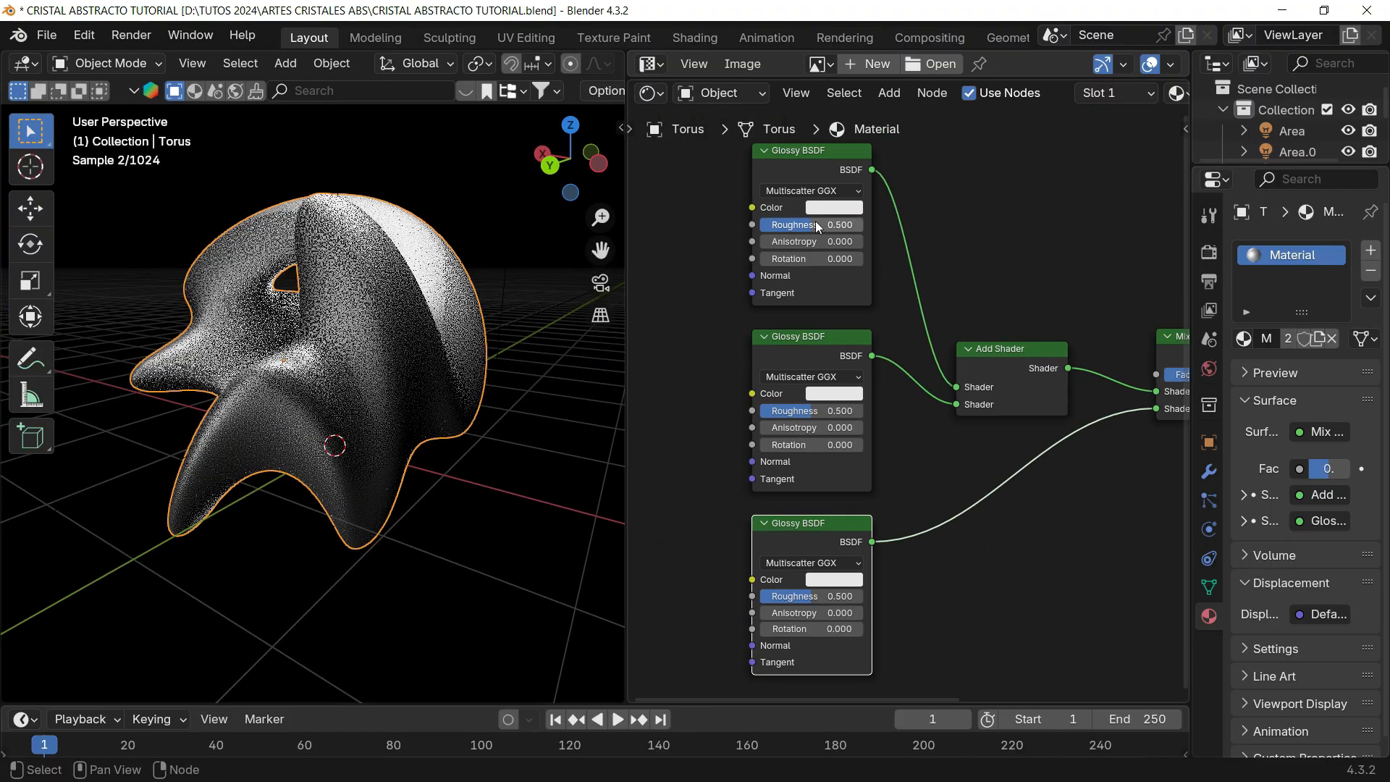
pyautogui.click(817, 223)
pyautogui.write('0.3')
pyautogui.press('Return')
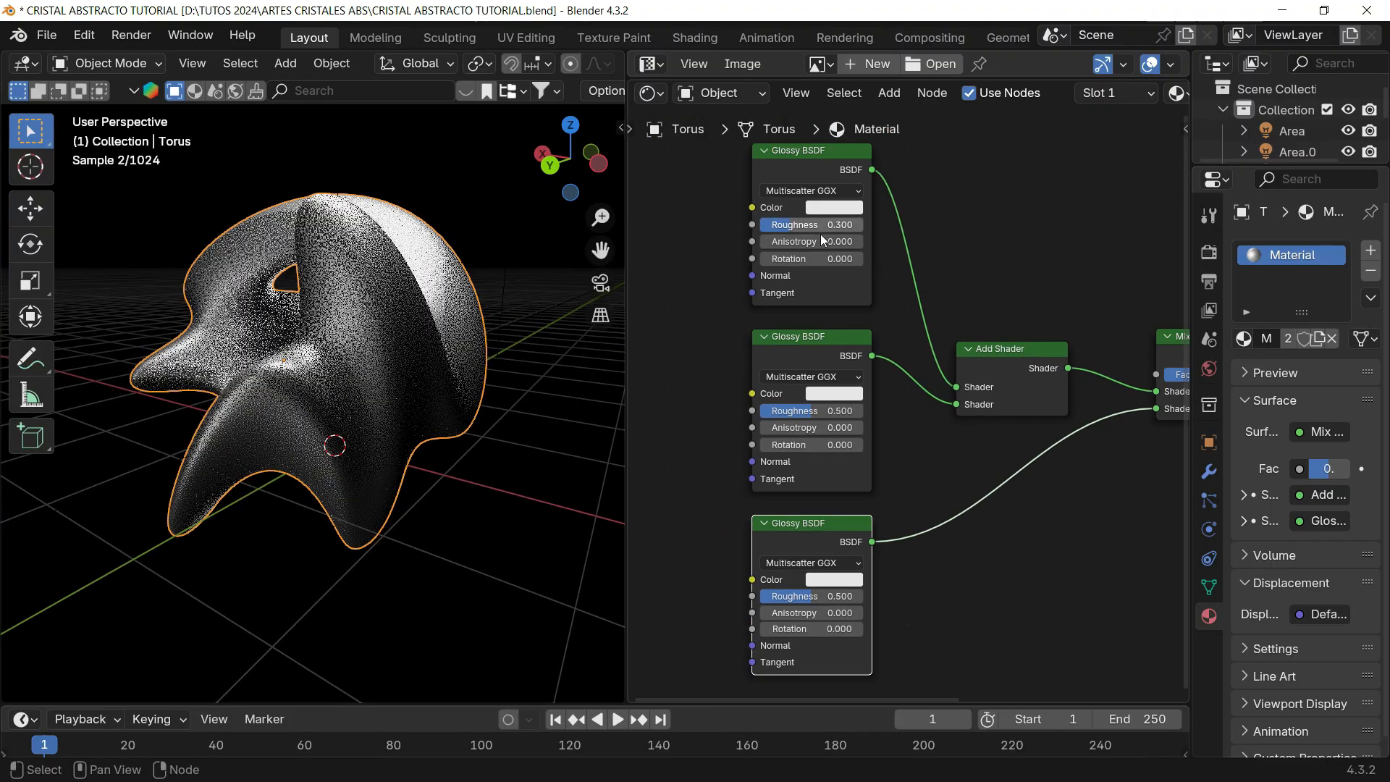
pyautogui.click(830, 410)
pyautogui.write('0.3')
pyautogui.press('Return')
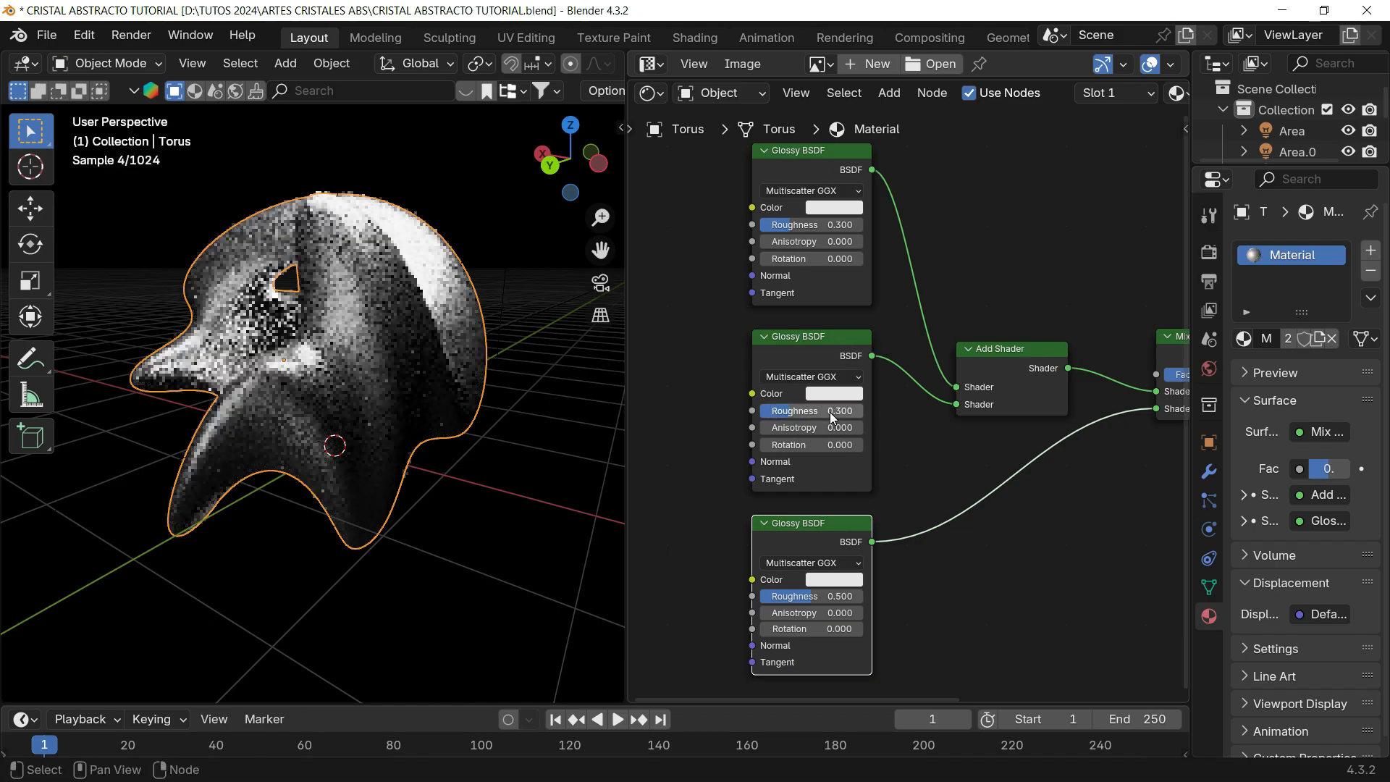
pyautogui.click(840, 596)
pyautogui.write('0.3')
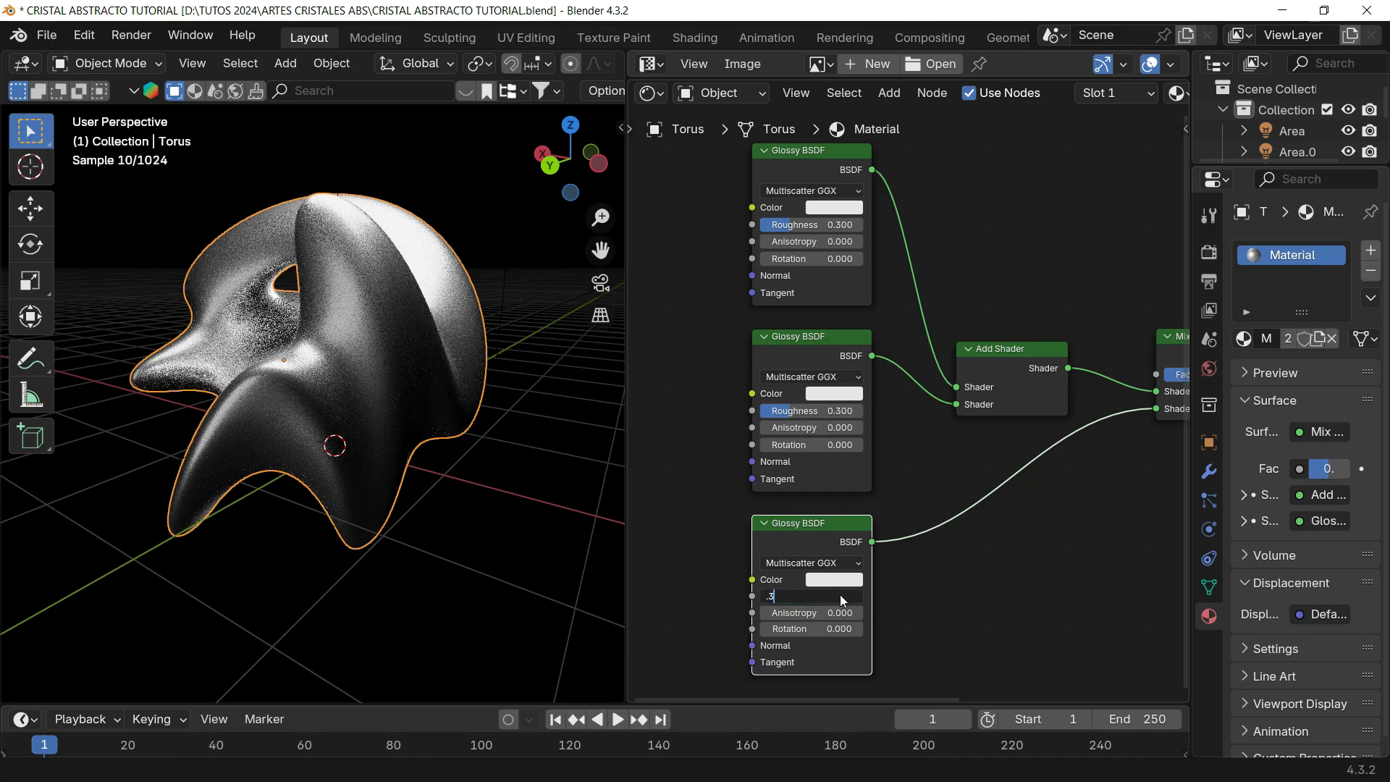
pyautogui.press('Return')
# - Color the upper Glossy BSDF light cyan (#93E7E5), the middle one salmon (#E79781) and the lowest one light purple
pyautogui.click(844, 231)
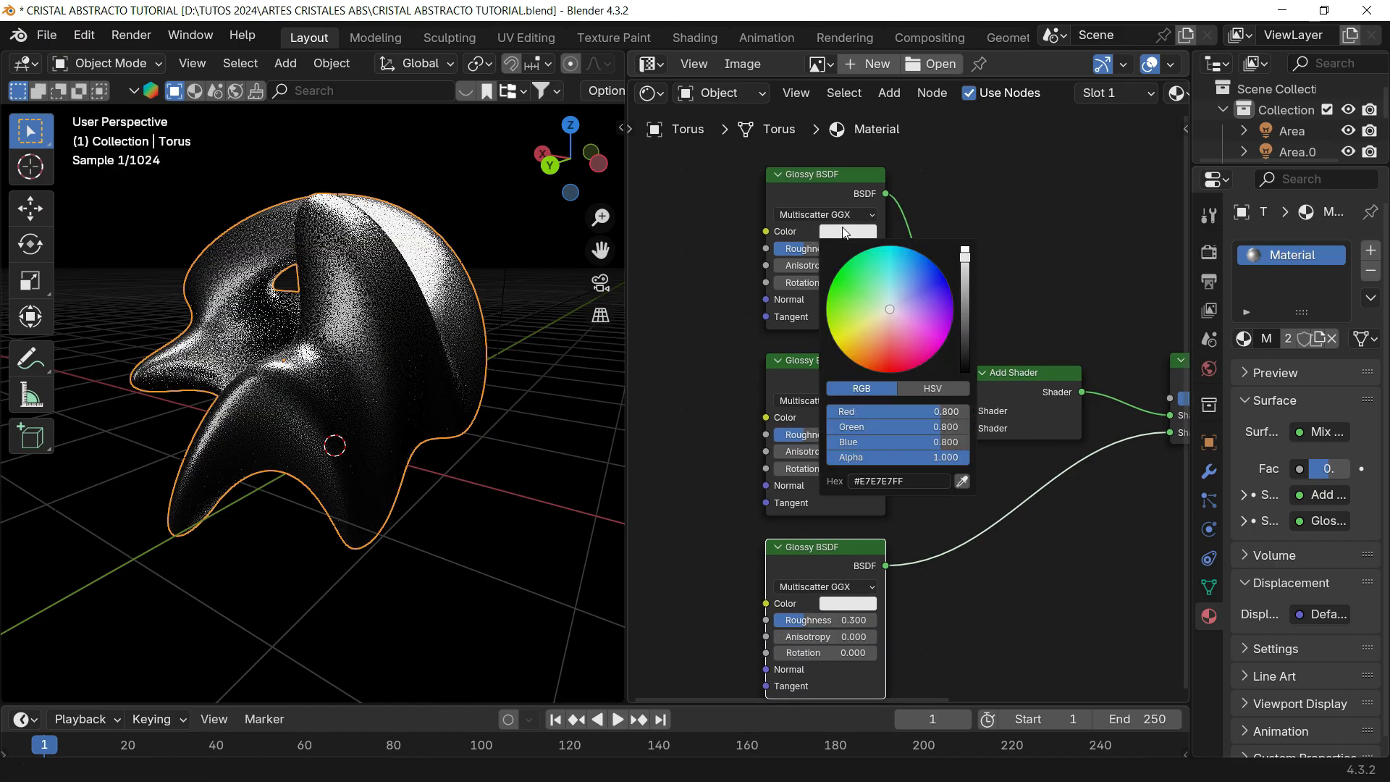
pyautogui.click(889, 292)
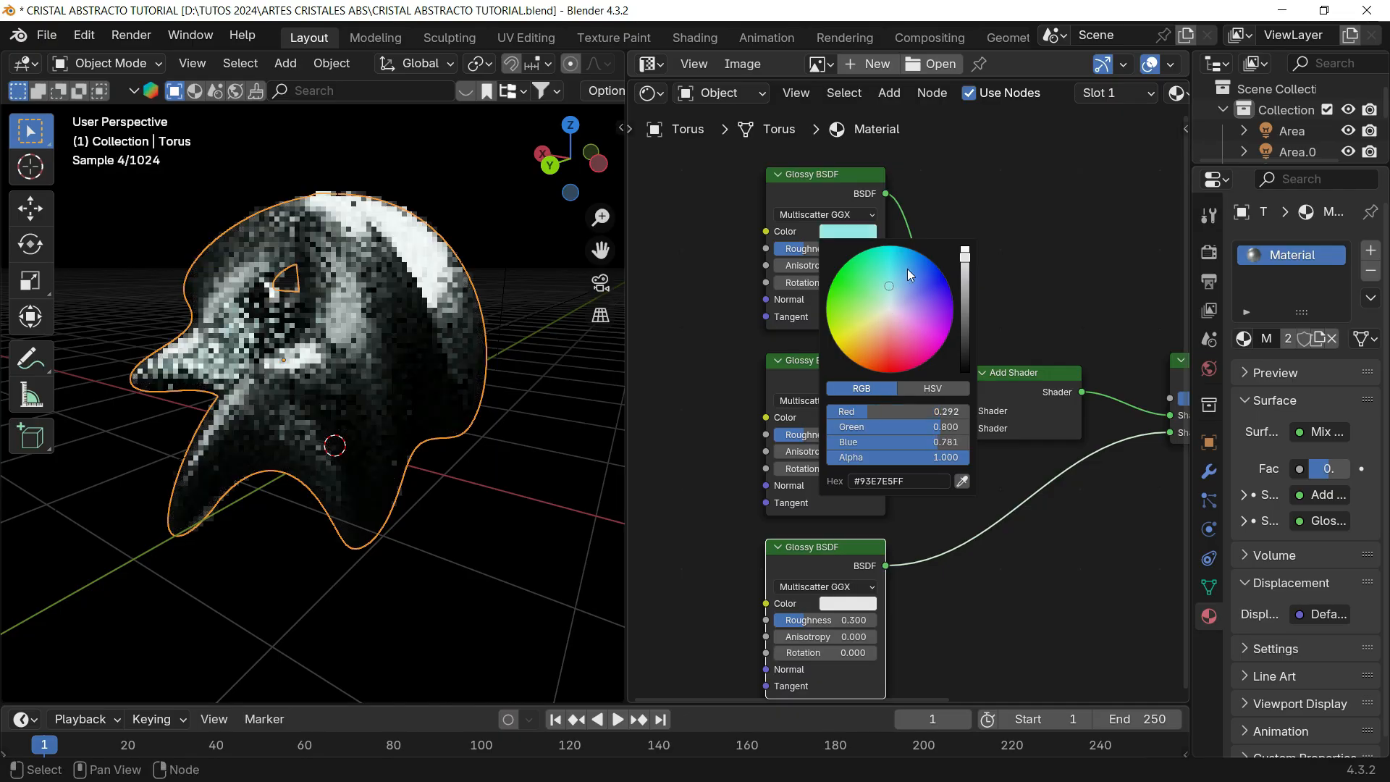
pyautogui.click(849, 418)
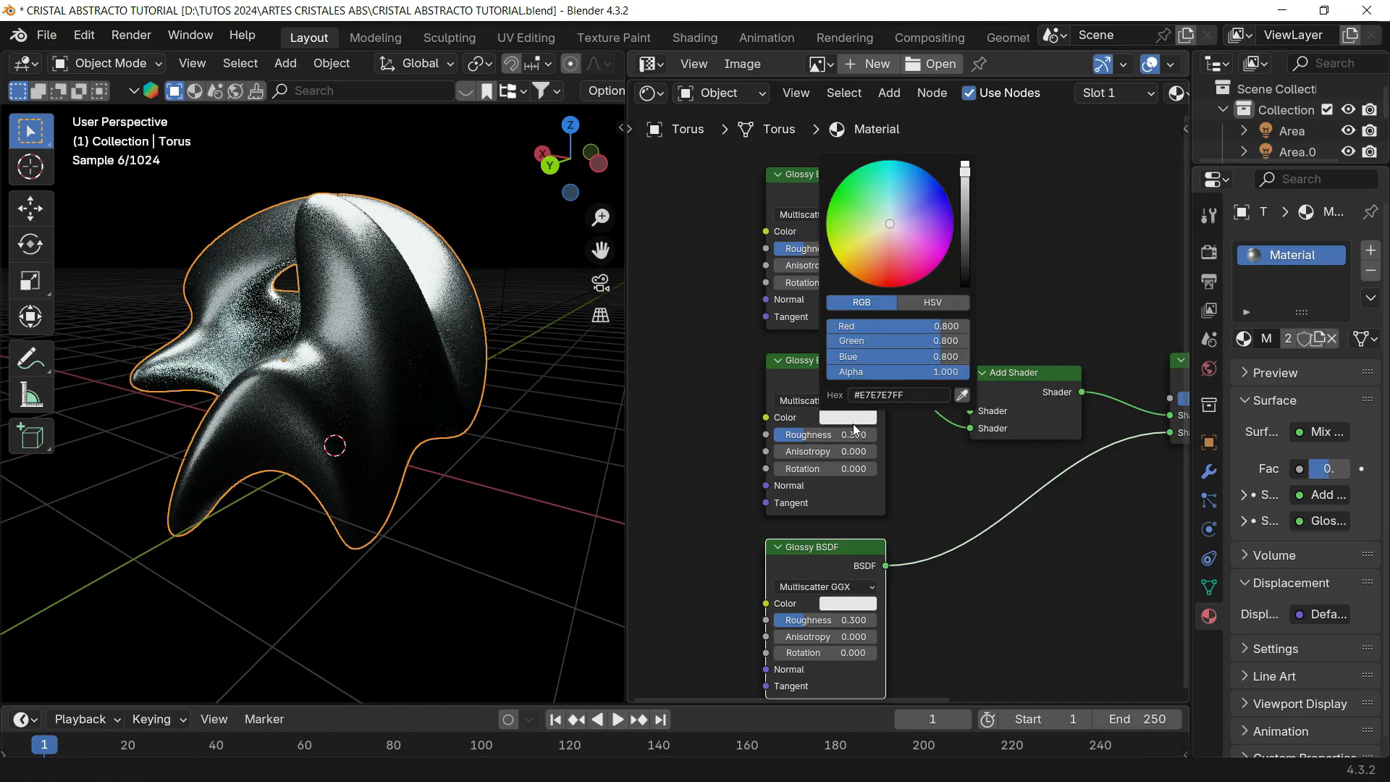
pyautogui.click(882, 251)
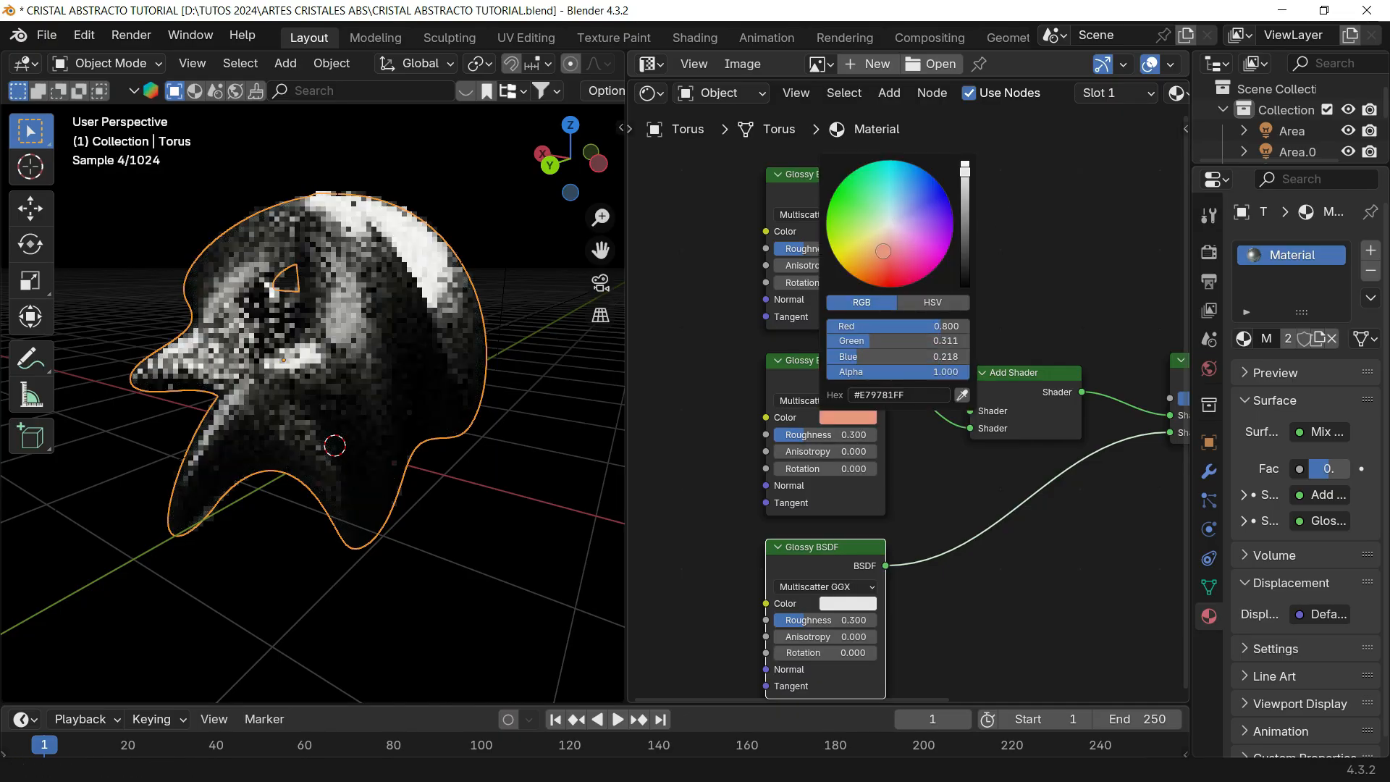
pyautogui.click(851, 605)
pyautogui.moveTo(890, 410); pyautogui.dragTo(916, 418)
pyautogui.click(1000, 236)
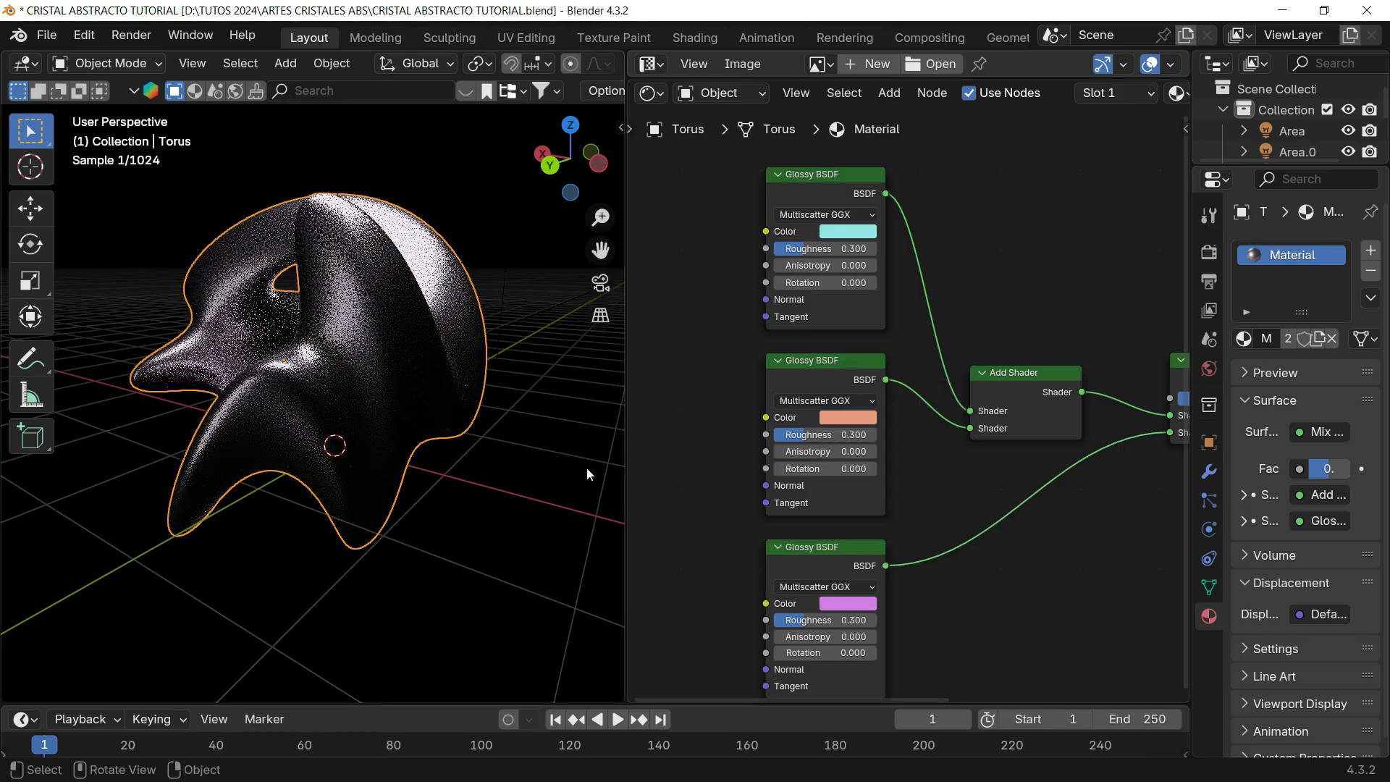
# - Set the anisotropy to 1.0 on the middle Glossy BSDF, 0.4 on the lowest and 0.8 on the upper one
pyautogui.moveTo(910, 449); pyautogui.dragTo(925, 365, button='middle')
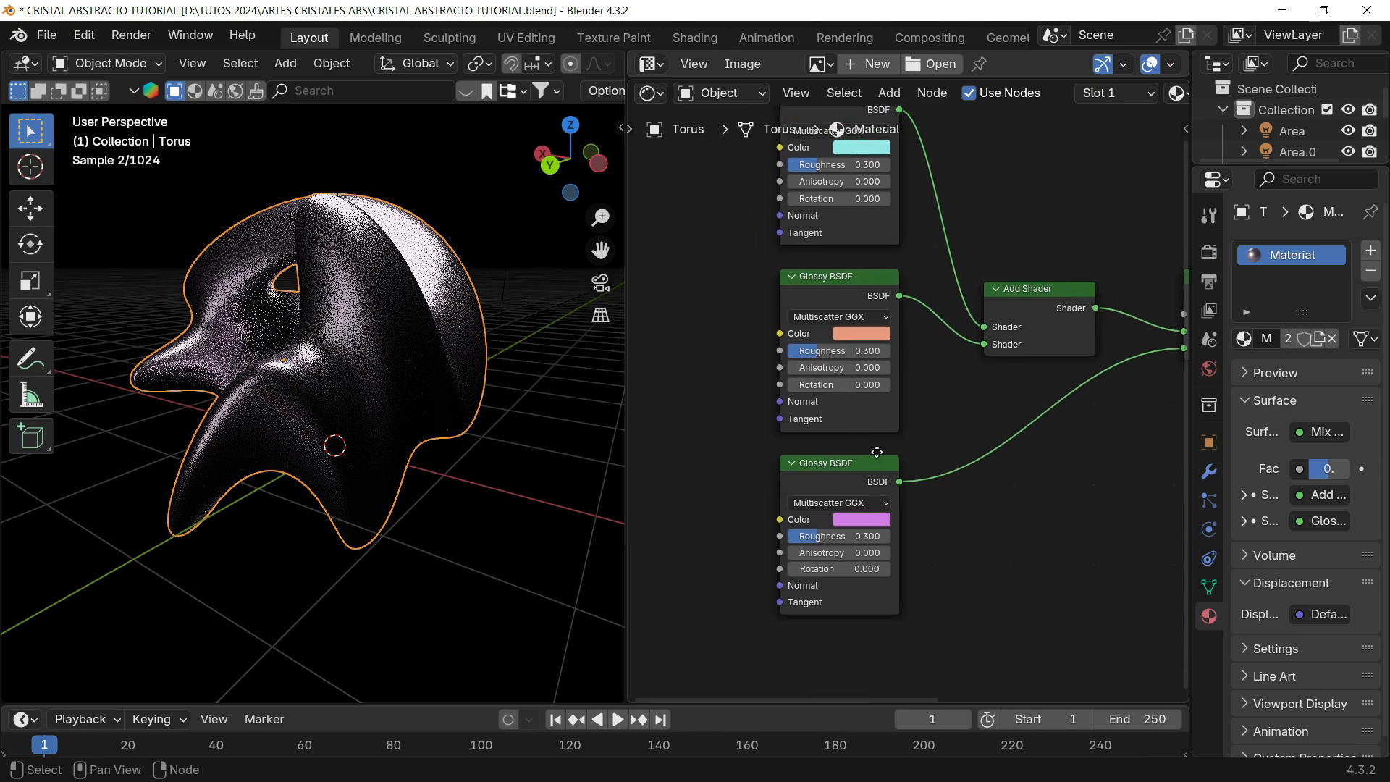
pyautogui.moveTo(868, 440); pyautogui.dragTo(887, 462, button='middle')
pyautogui.moveTo(870, 390); pyautogui.dragTo(1015, 390)
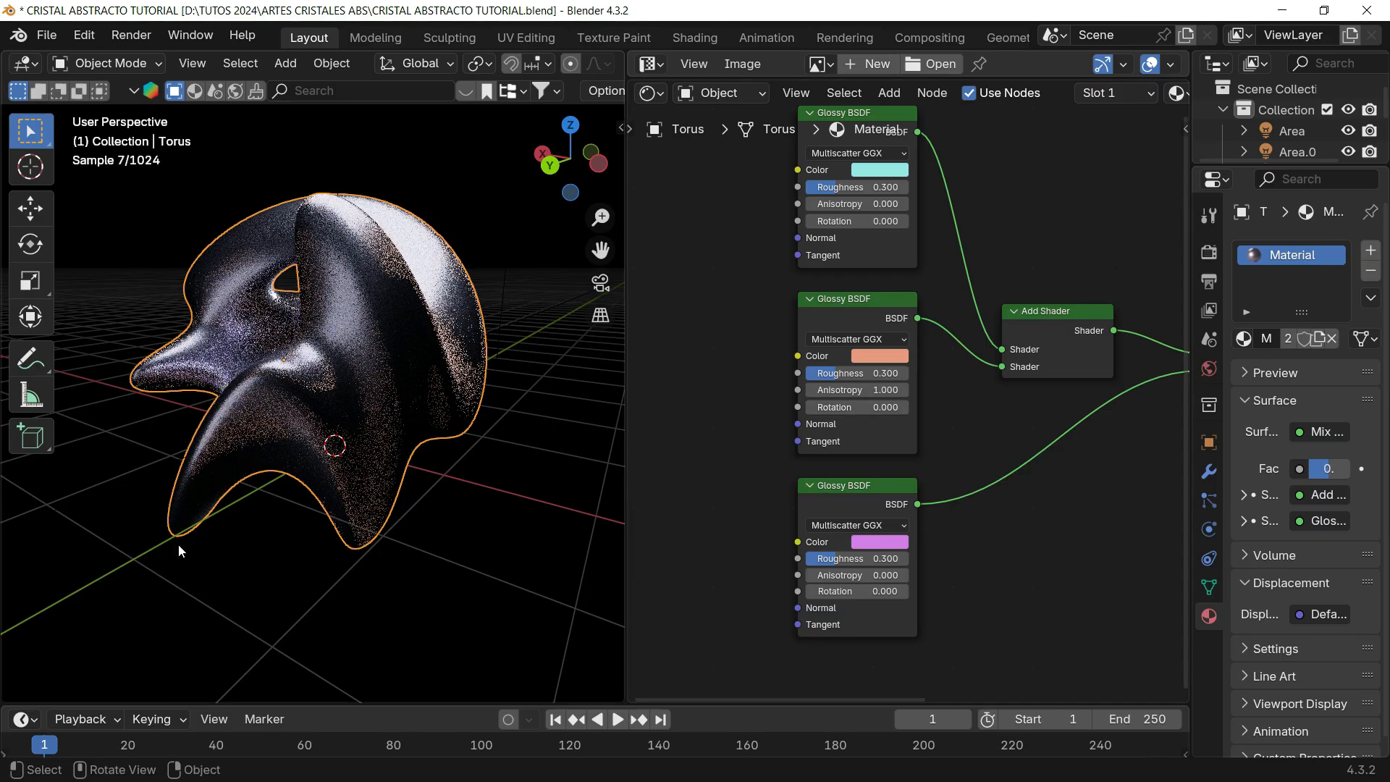
pyautogui.click(861, 575)
pyautogui.press('BackSpace')
pyautogui.write('.4')
pyautogui.press('Return')
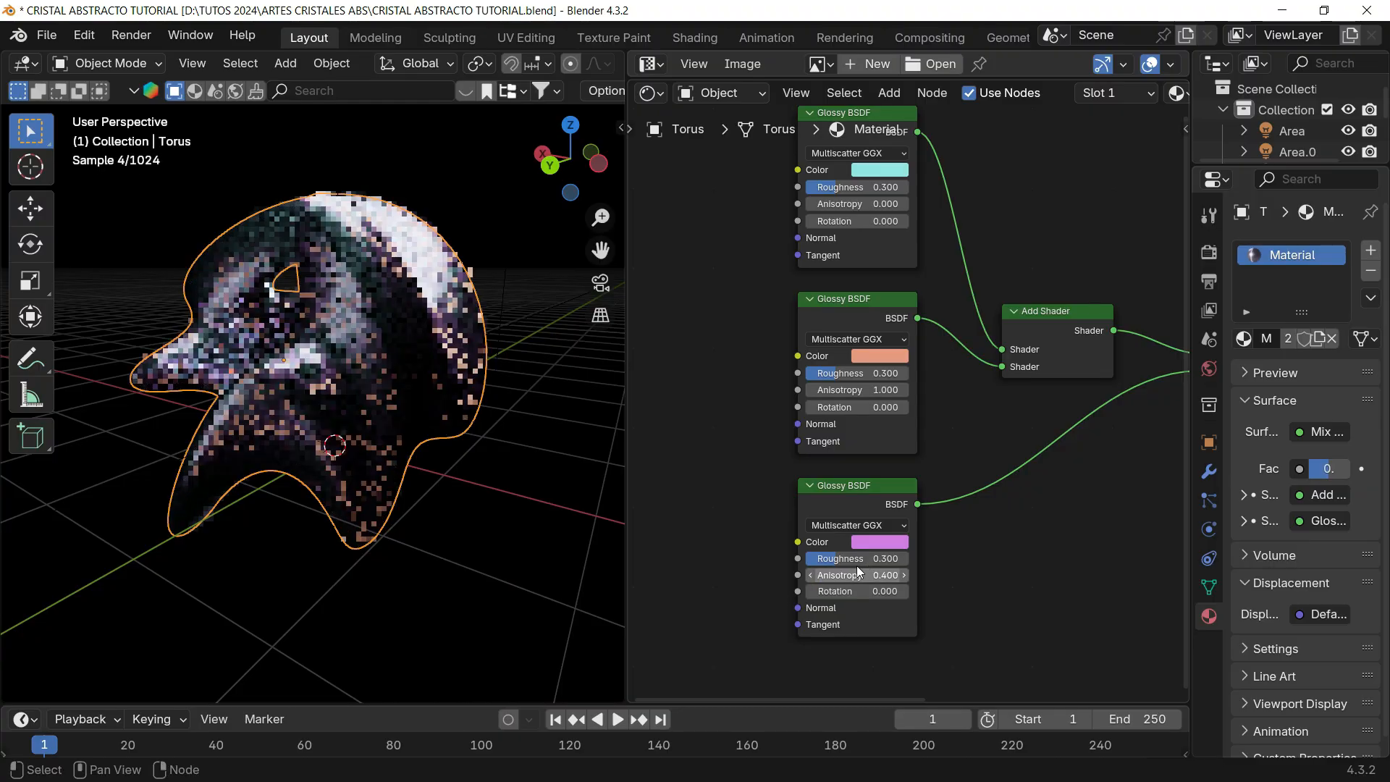
pyautogui.click(878, 204)
pyautogui.write('.8')
pyautogui.press('Return')
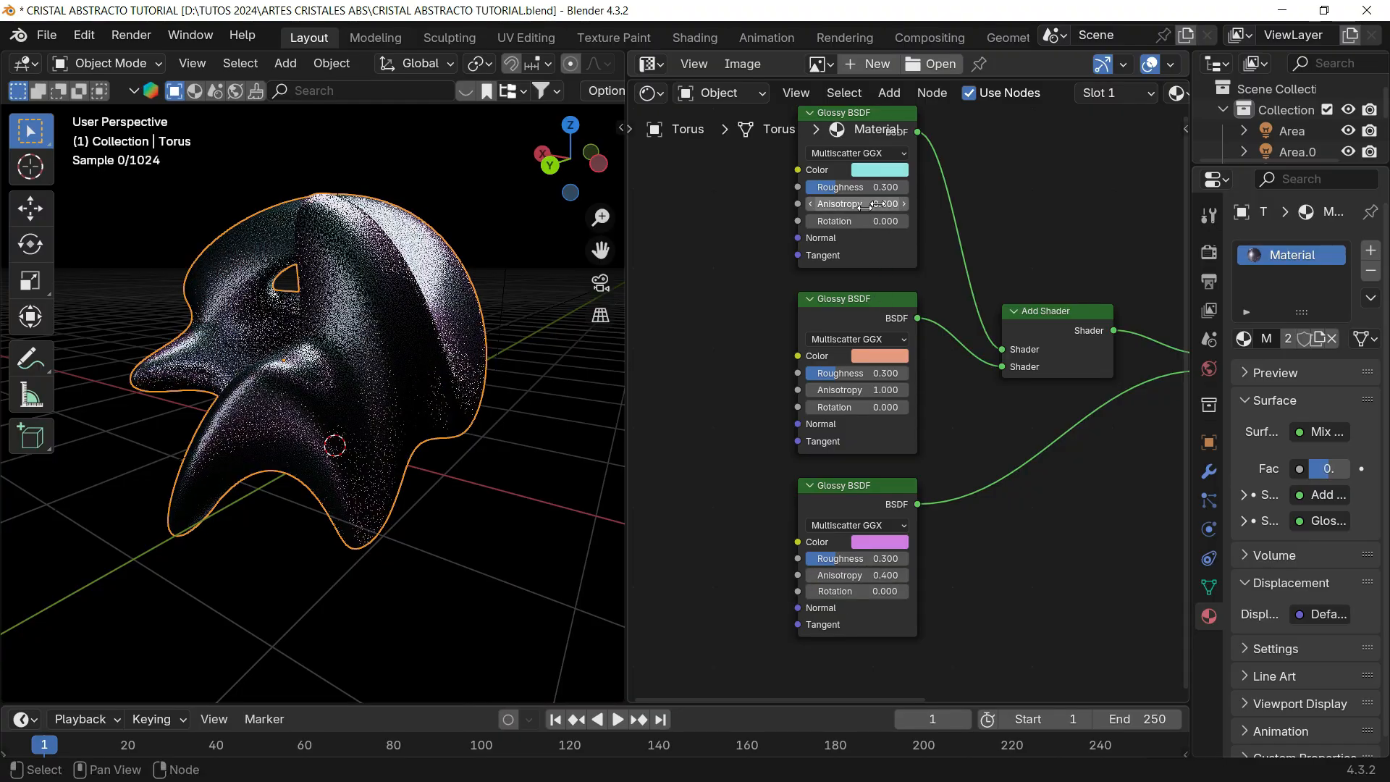
# - Look through the camera, switch the viewport to Solid shading and reframe the torus from a new camera angle
pyautogui.moveTo(397, 379); pyautogui.dragTo(420, 258, button='middle')
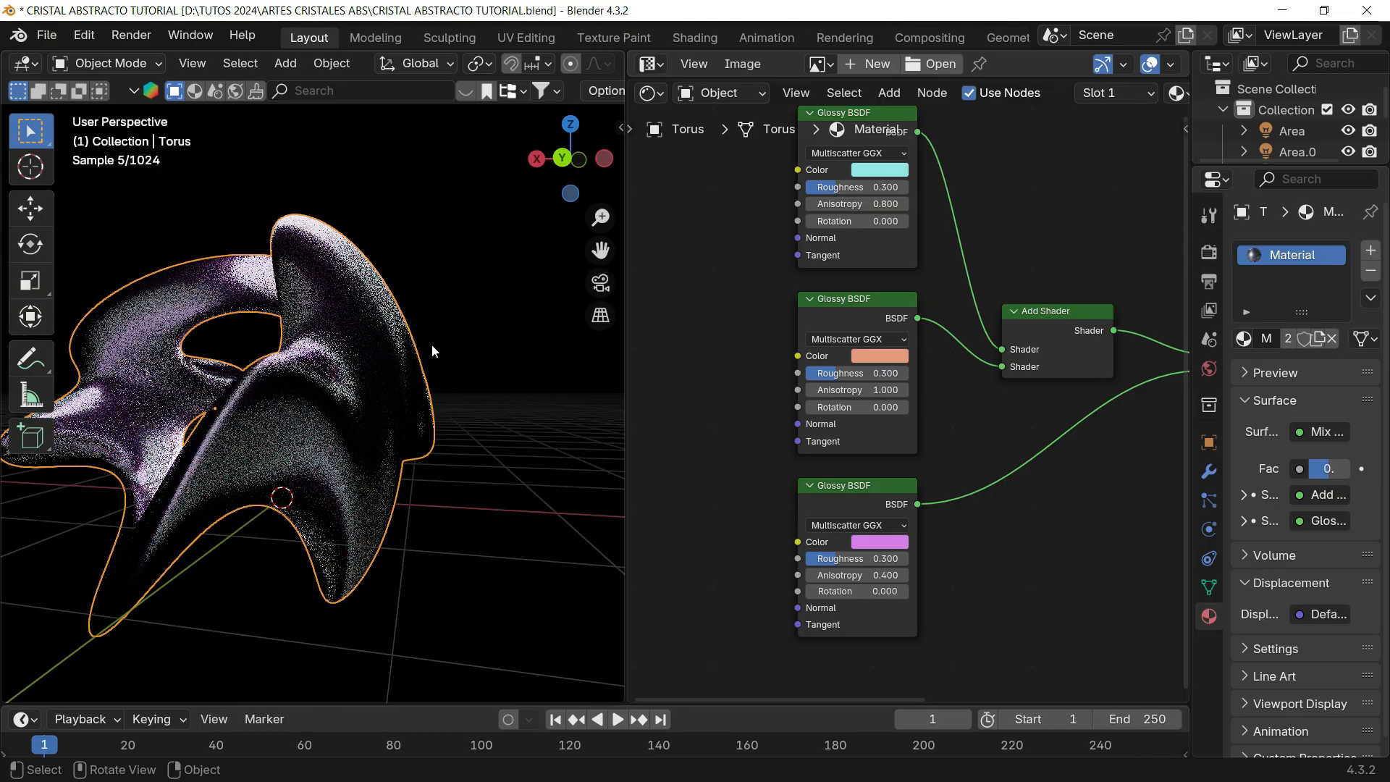
pyautogui.moveTo(454, 420); pyautogui.dragTo(504, 287, button='middle')
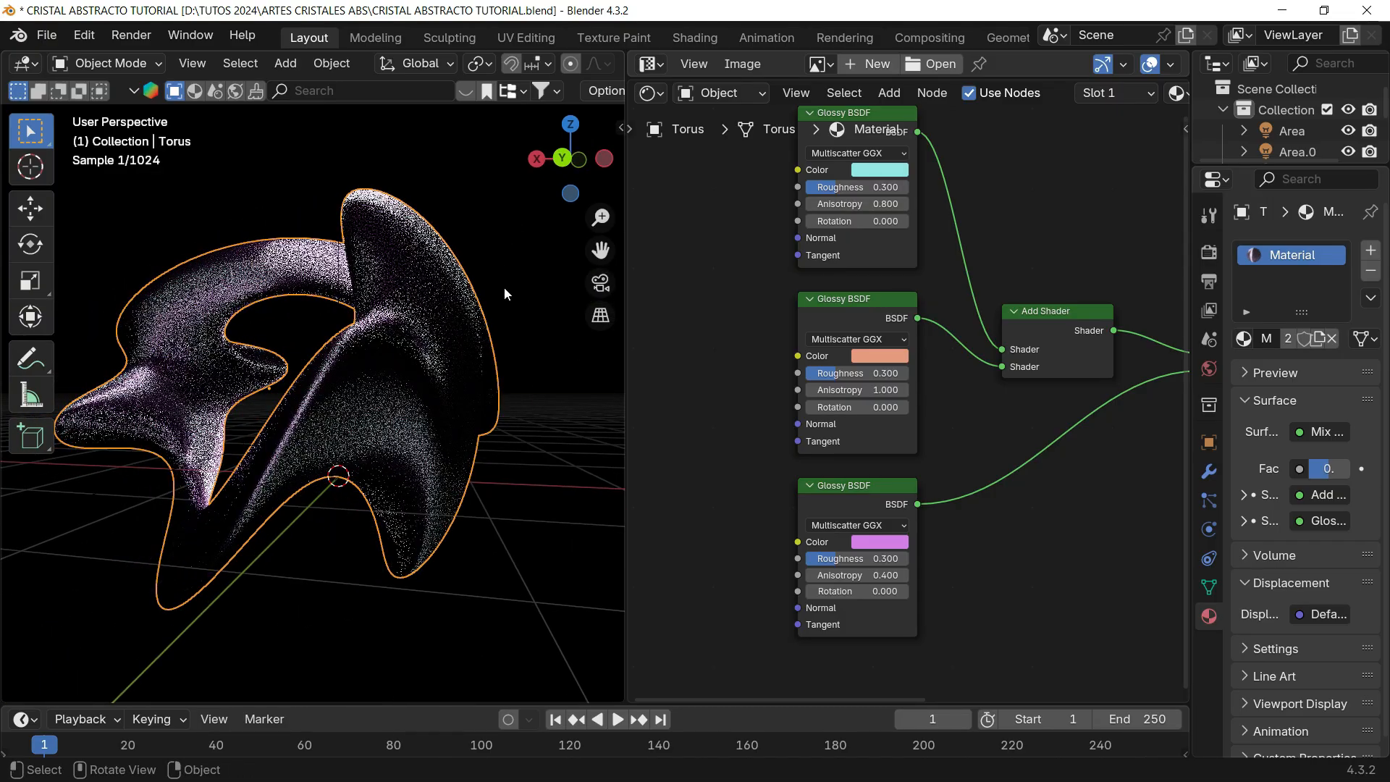
pyautogui.click(602, 286)
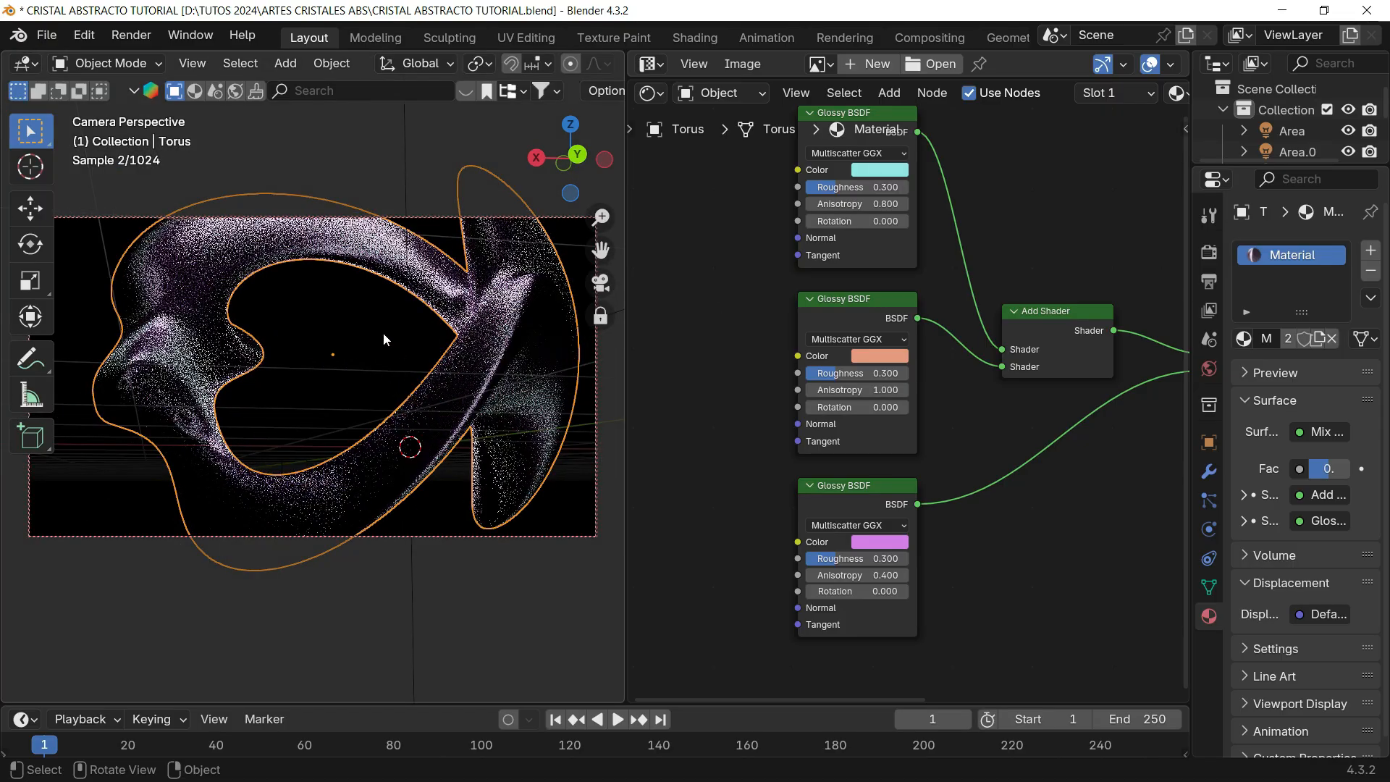
pyautogui.moveTo(383, 332); pyautogui.dragTo(363, 315, button='middle')
pyautogui.press('z')
pyautogui.click(476, 311)
pyautogui.moveTo(446, 413); pyautogui.dragTo(456, 297, button='middle')
# - Set the Z-axis Twist modifier's angle to 270° on the torus and return the viewport to Rendered shading
pyautogui.click(1209, 472)
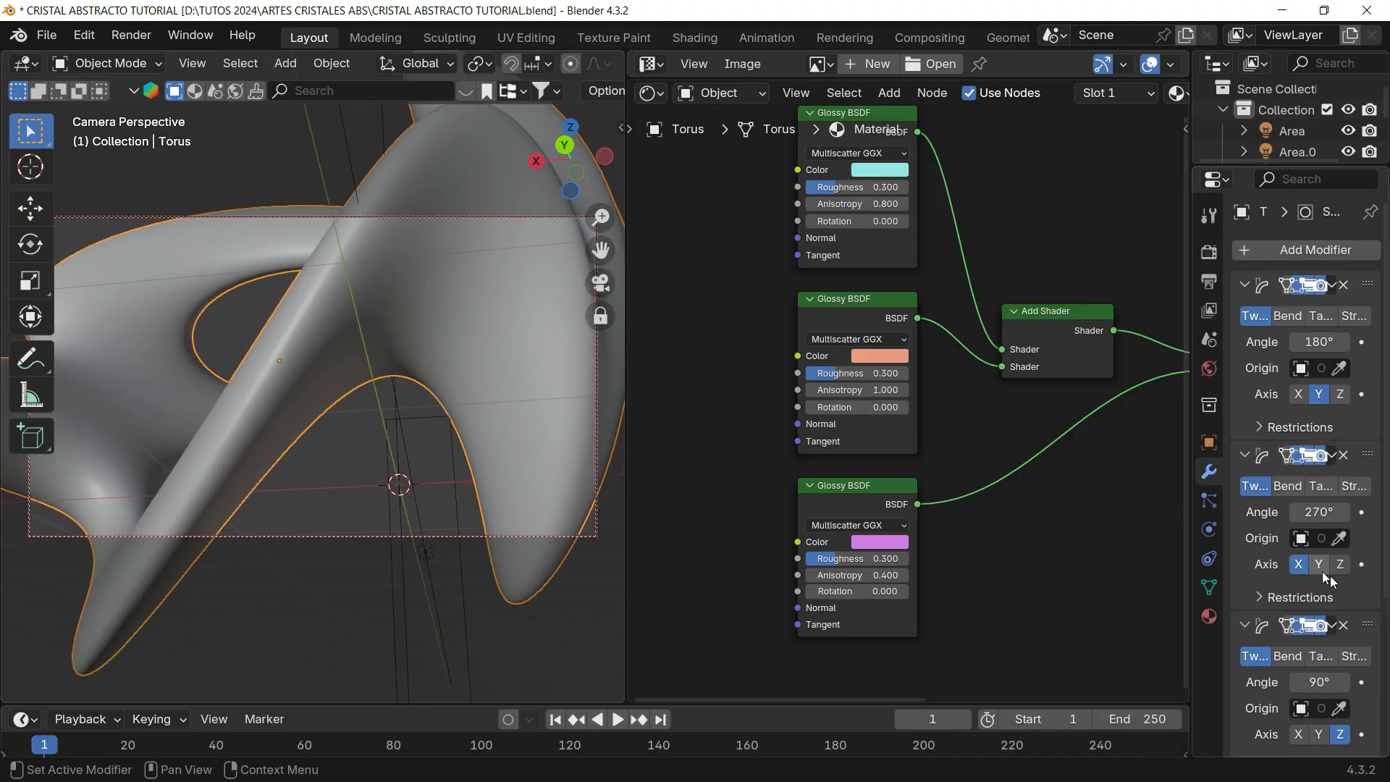
pyautogui.moveTo(1192, 501); pyautogui.dragTo(1048, 501)
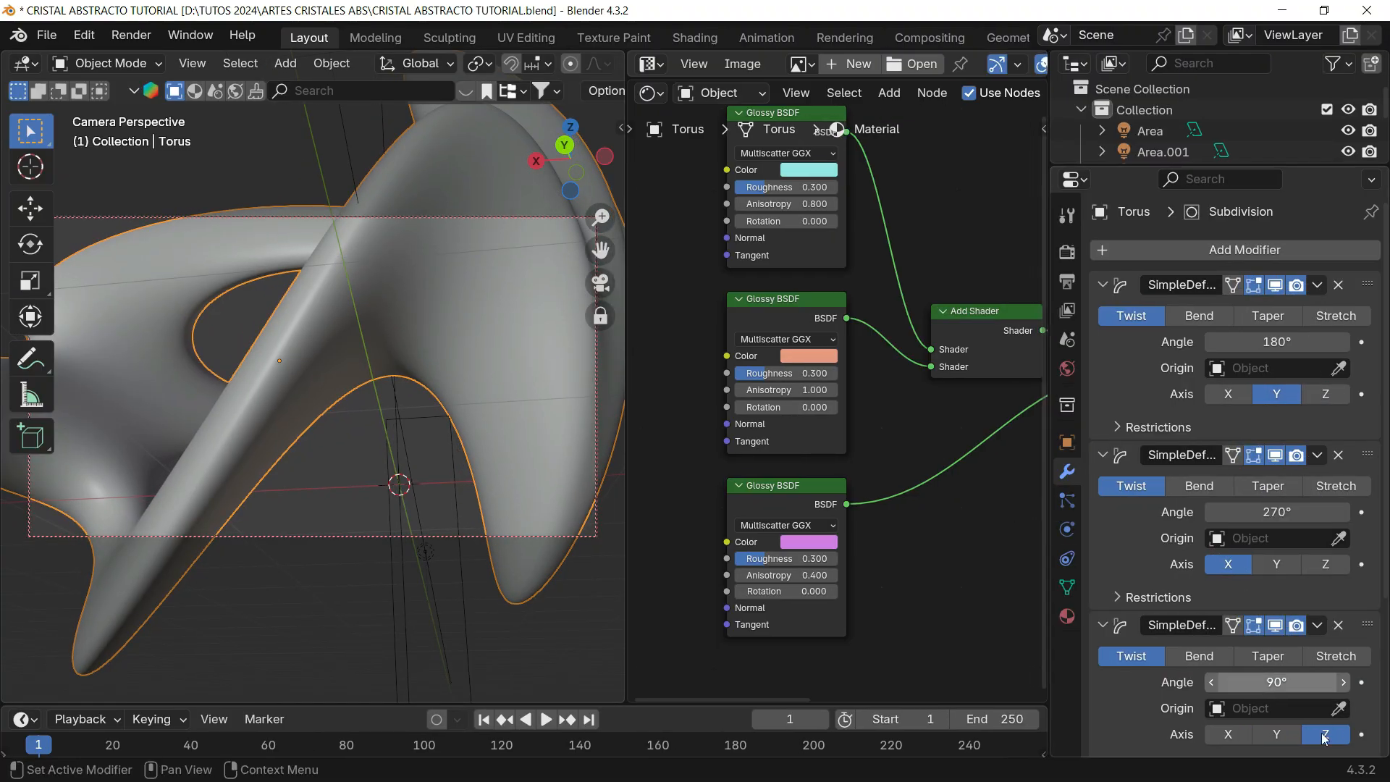
pyautogui.click(1281, 681)
pyautogui.write('270')
pyautogui.press('Return')
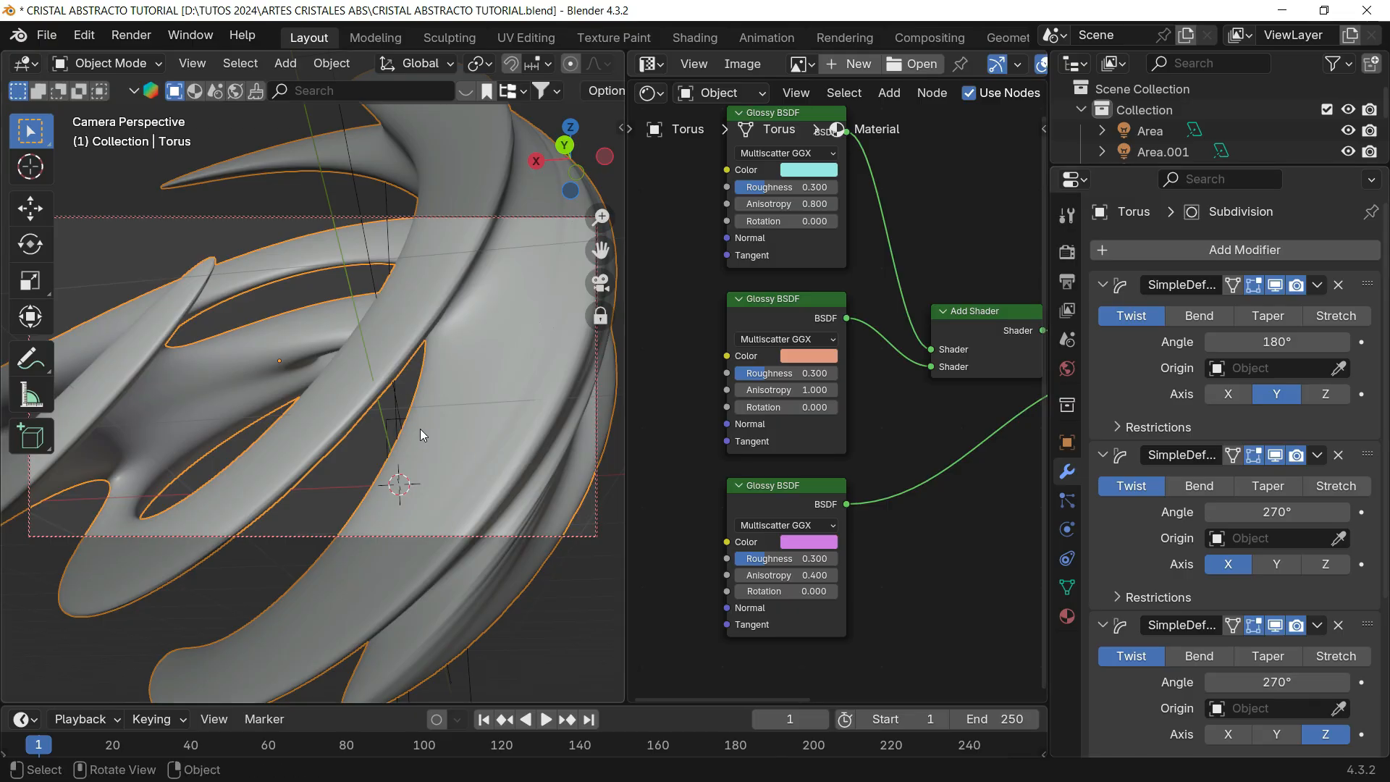
pyautogui.press('z')
pyautogui.click(145, 242)
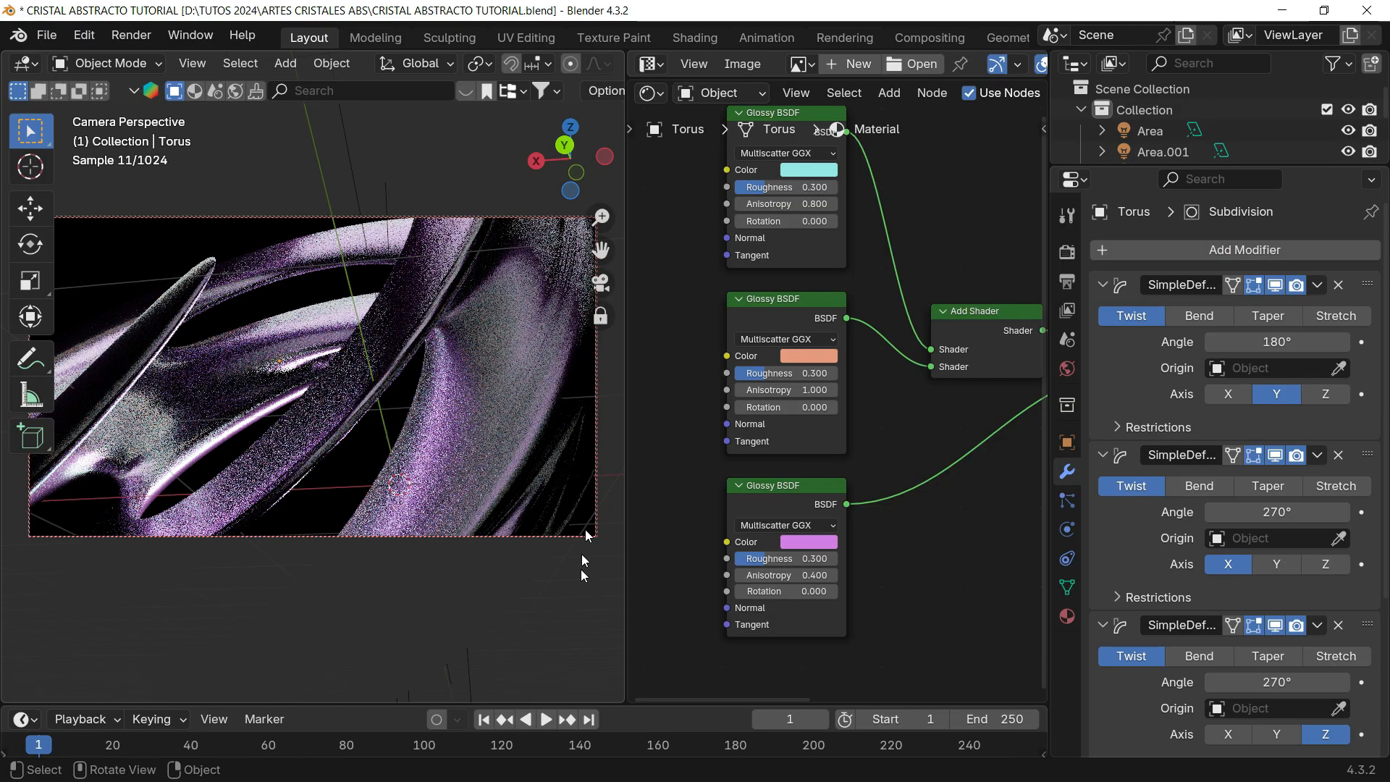
# - Set the torus's Subdivision modifier to 3 levels for both viewport and render, with the three Twist modifiers collapsed
pyautogui.click(546, 487)
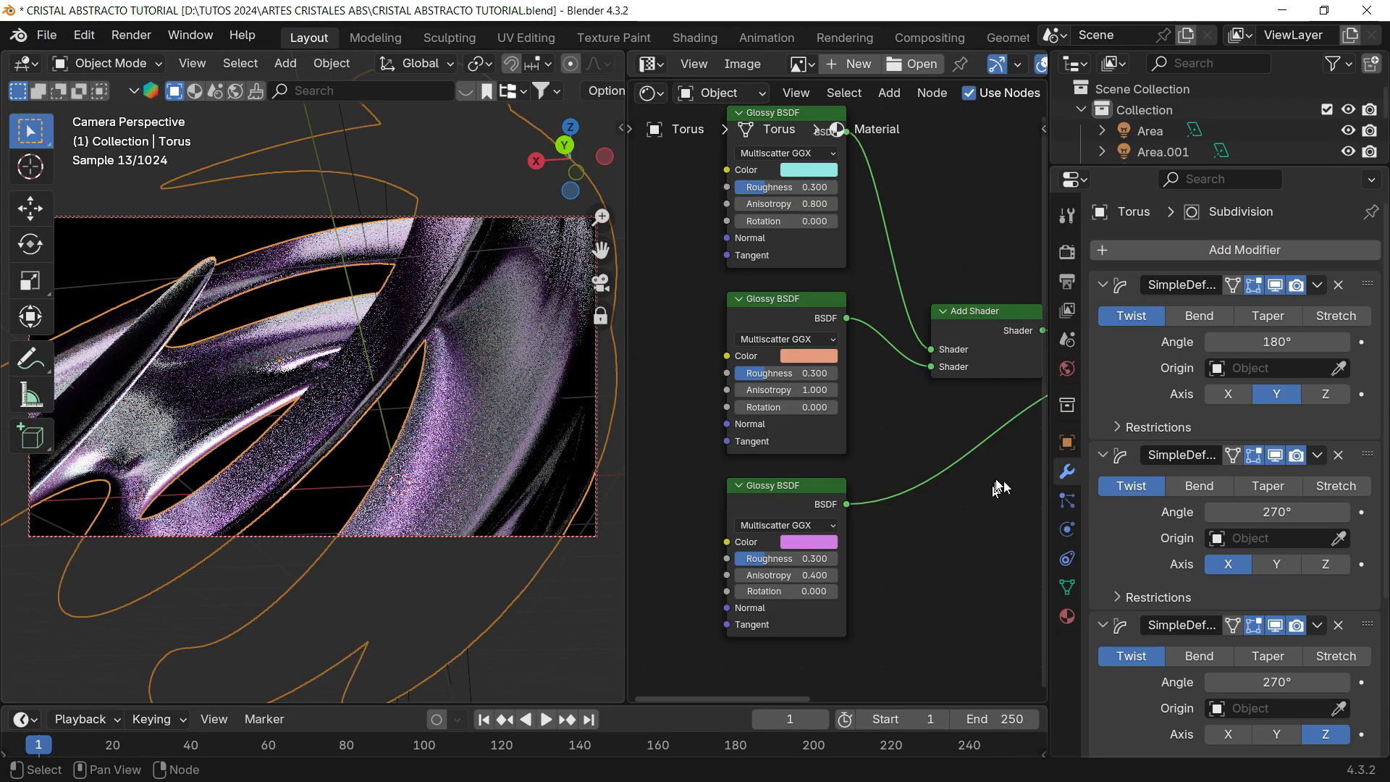
pyautogui.click(1104, 285)
pyautogui.click(1103, 313)
pyautogui.click(1104, 339)
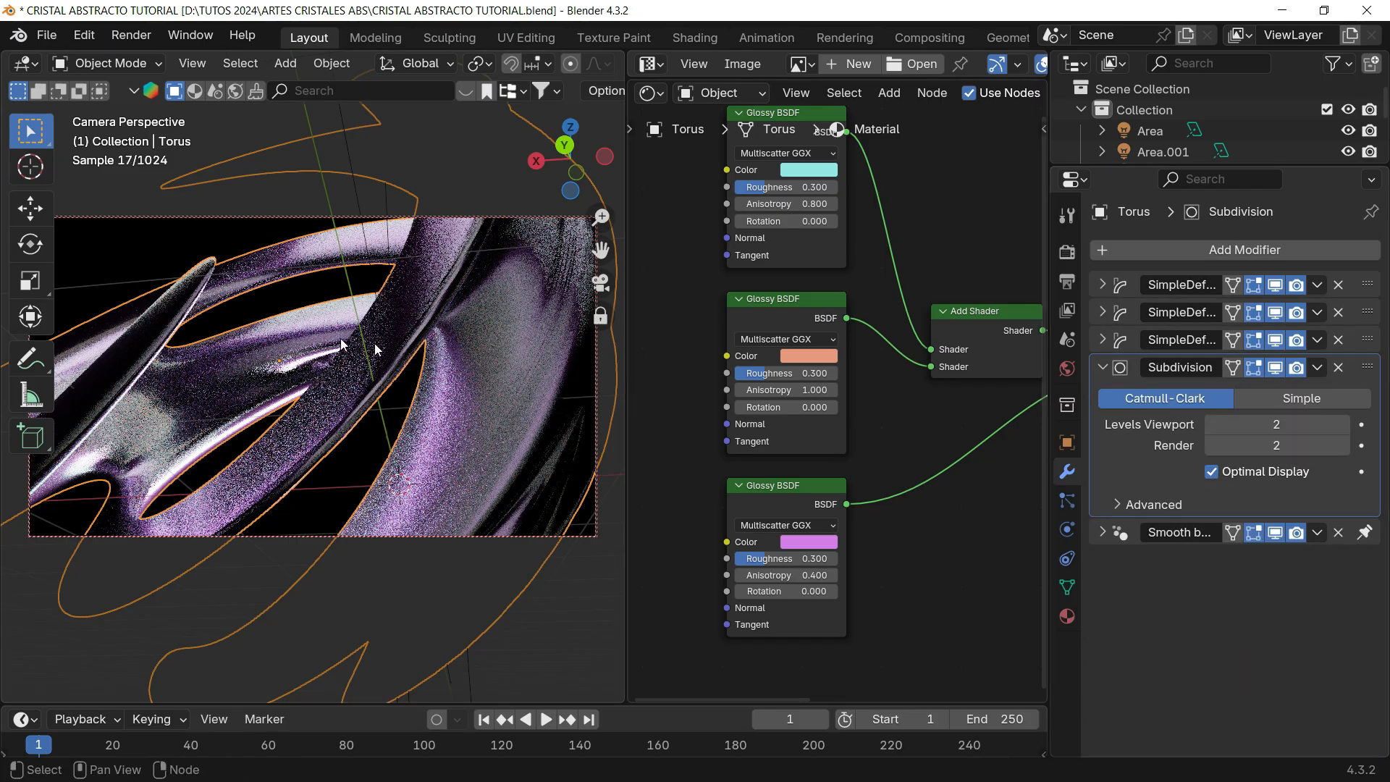
pyautogui.click(1297, 425)
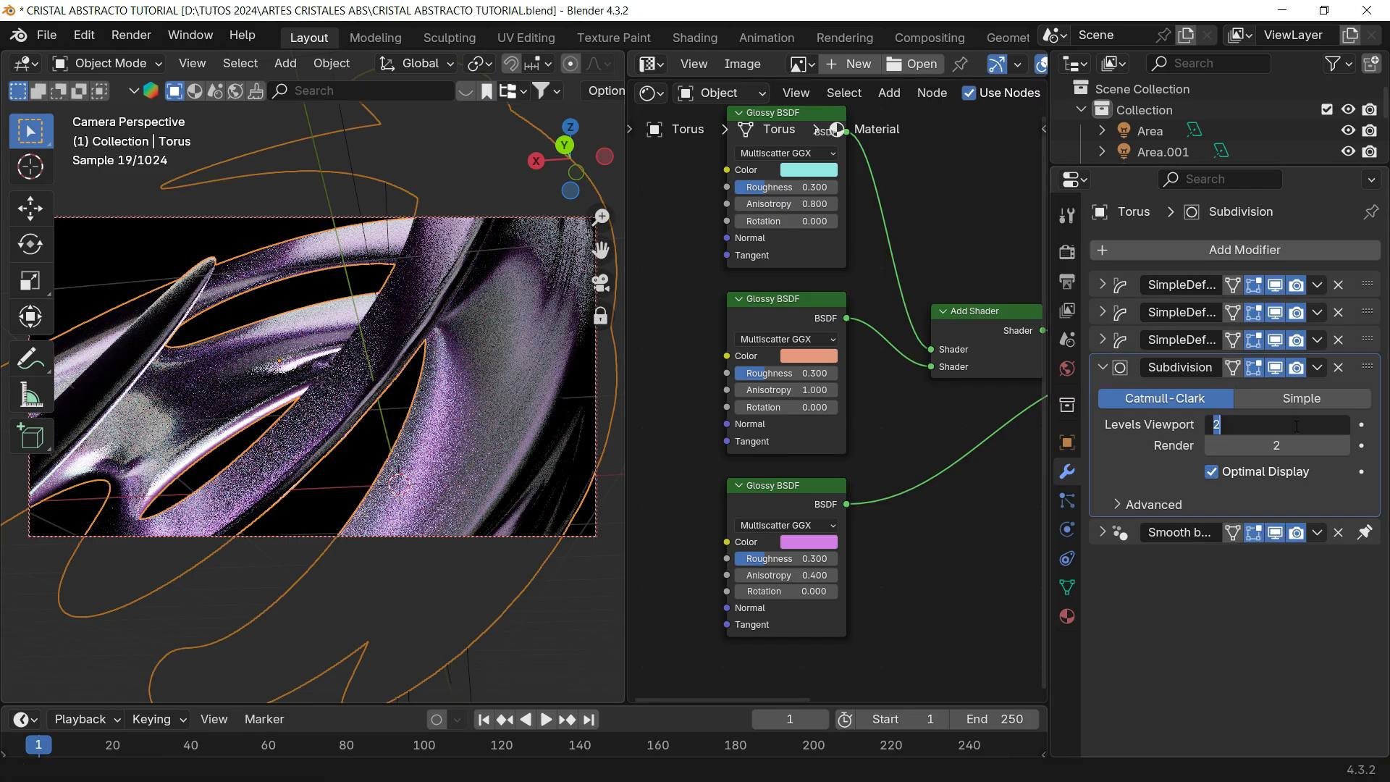
pyautogui.write('3')
pyautogui.press('Return')
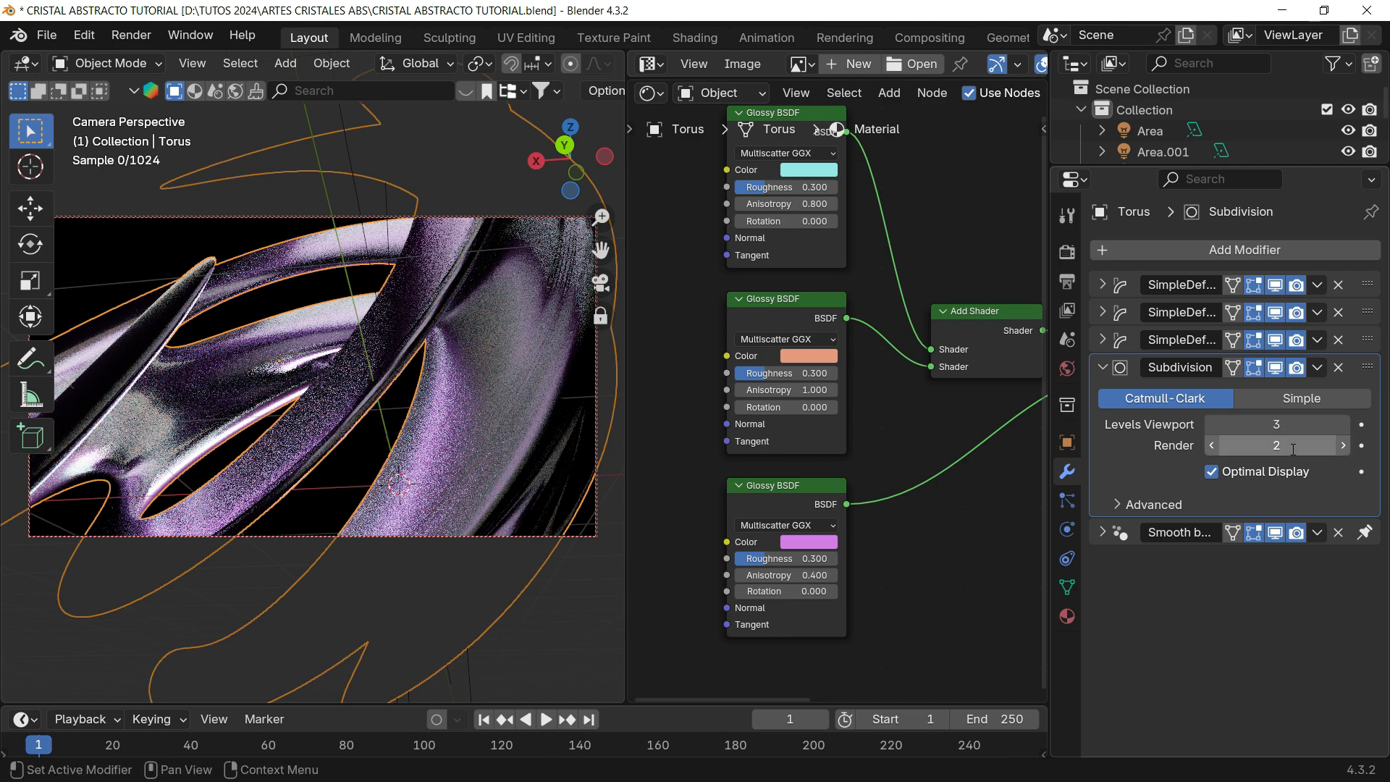
pyautogui.click(1293, 446)
pyautogui.write('3')
pyautogui.press('Return')
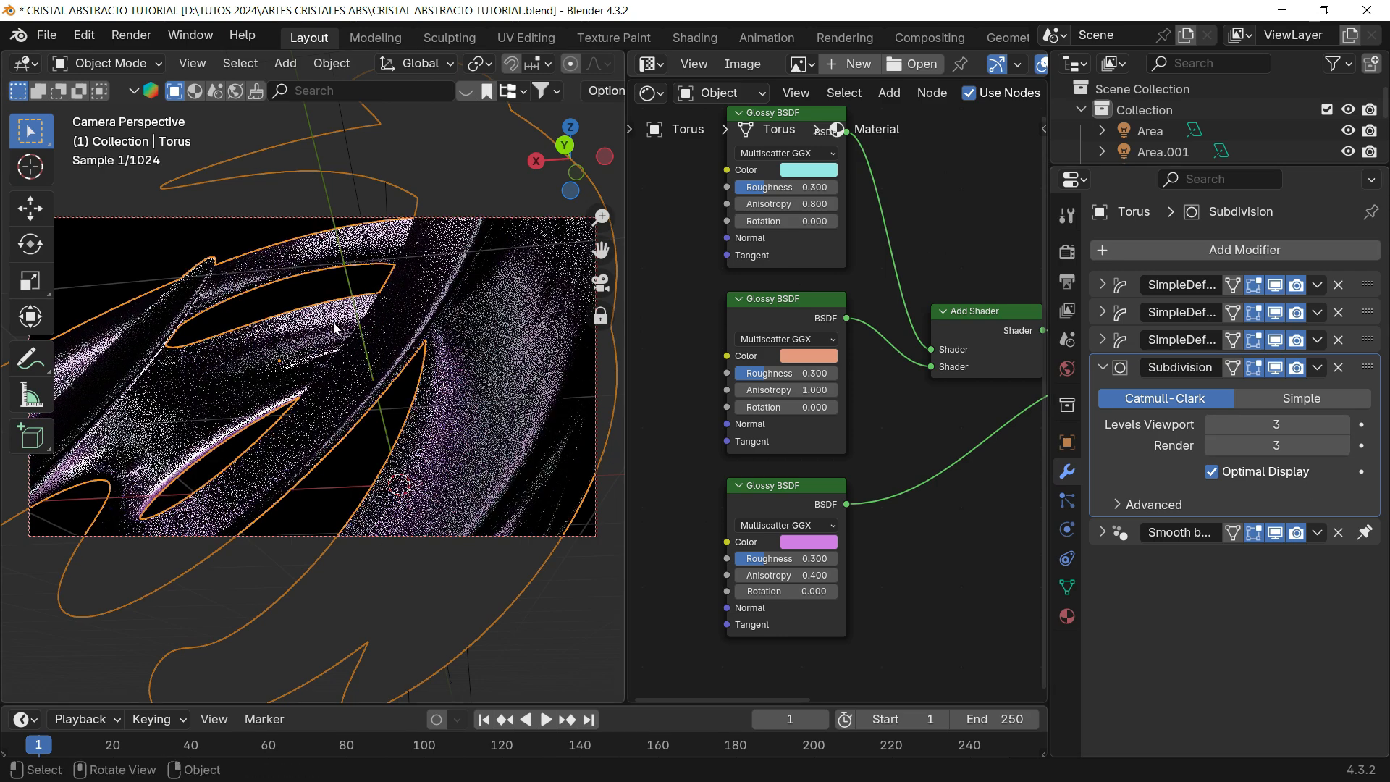
# - Switch the viewport to Solid shading and select the camera
pyautogui.click(303, 289)
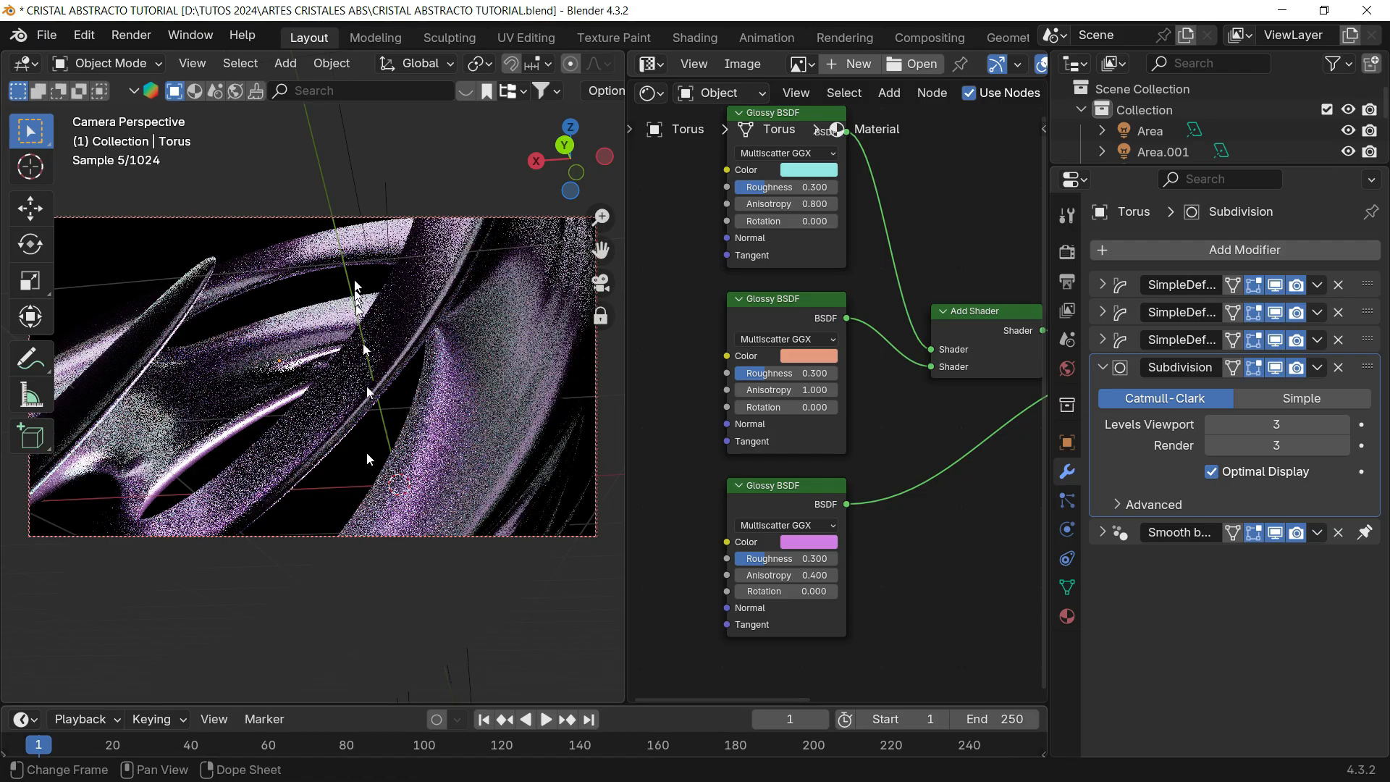
pyautogui.press('z')
pyautogui.click(527, 435)
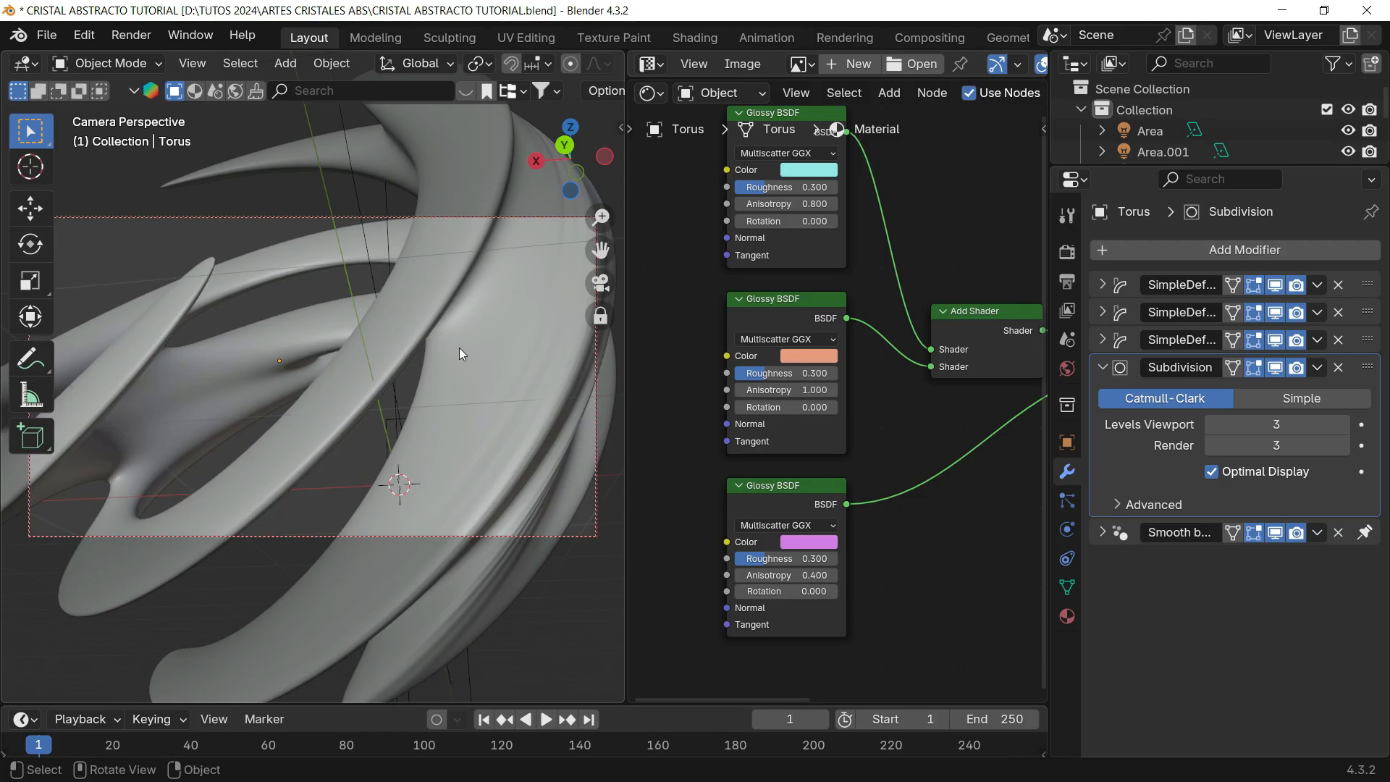
pyautogui.click(258, 253)
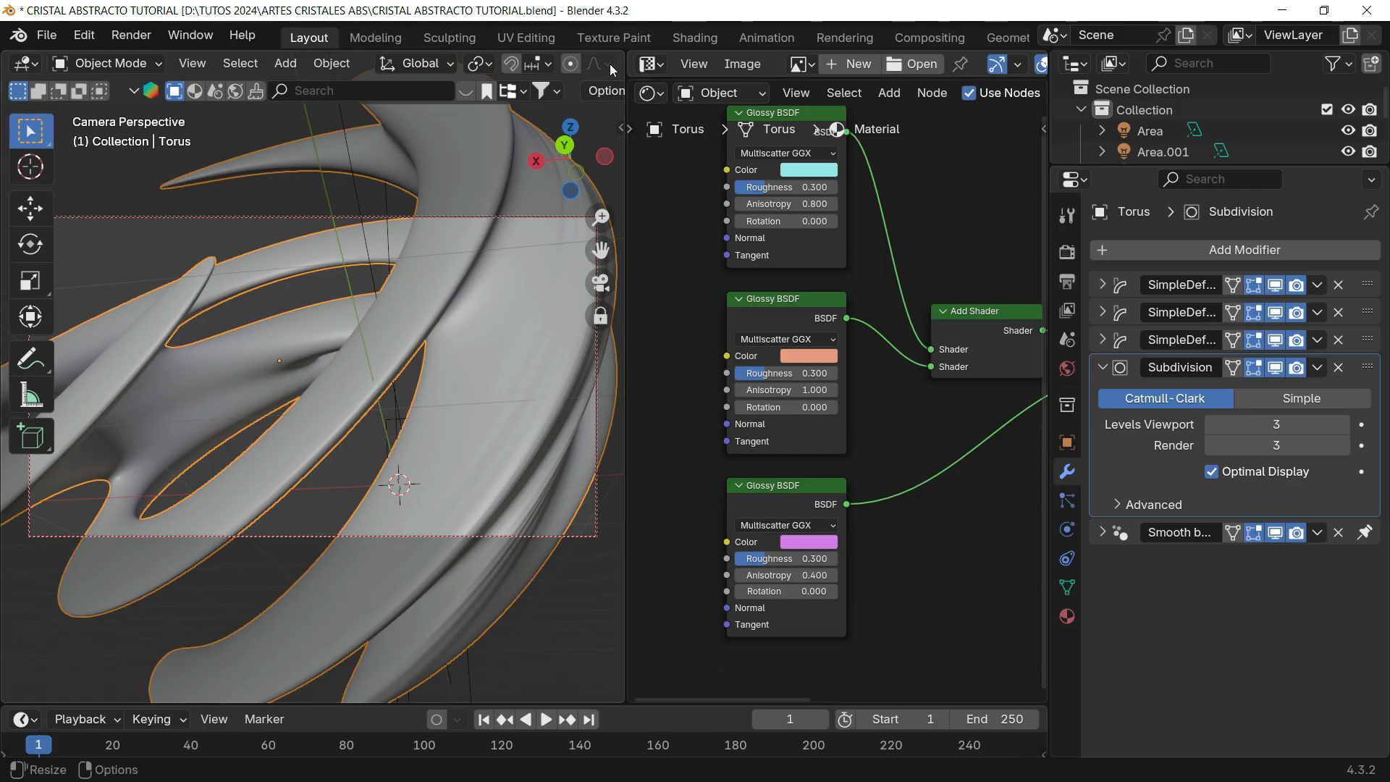
pyautogui.scroll(-5, 180, 76)
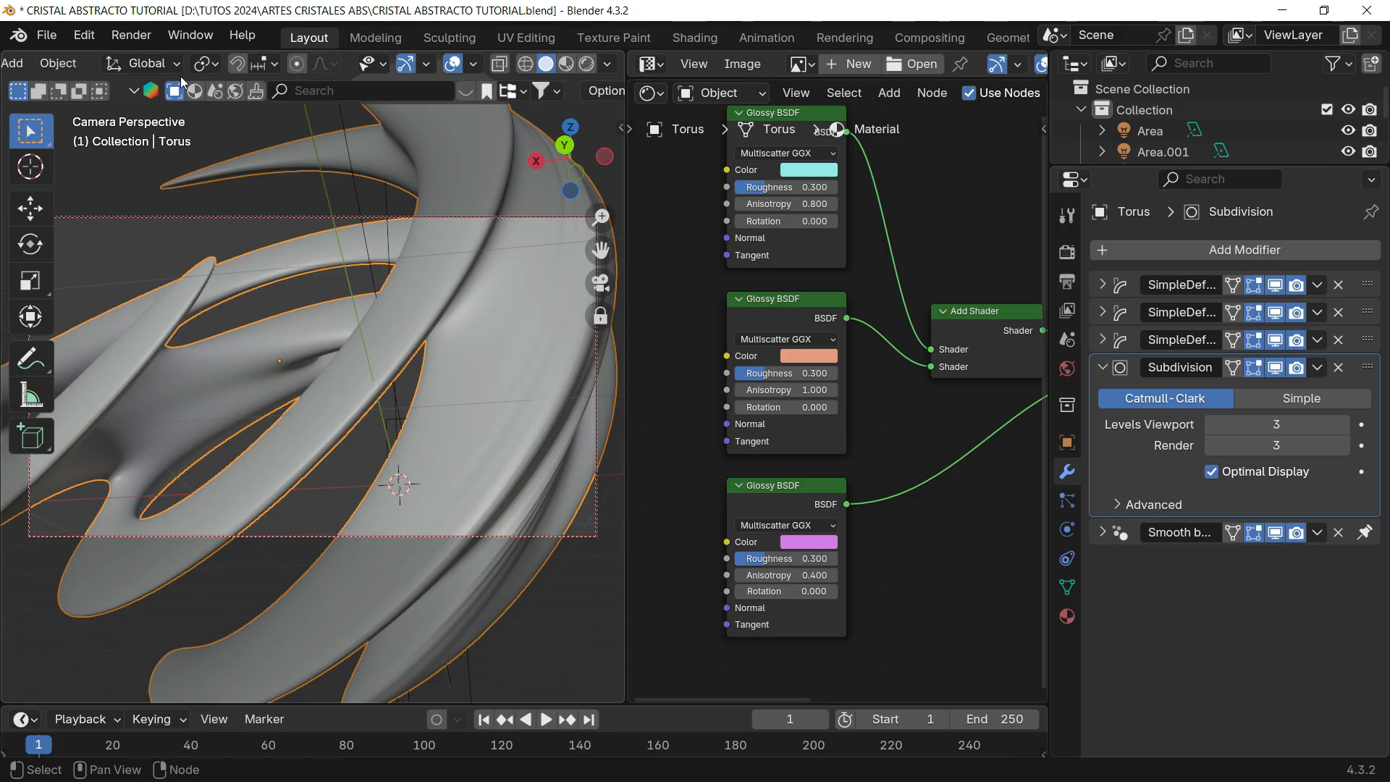
pyautogui.click(606, 66)
pyautogui.click(488, 608)
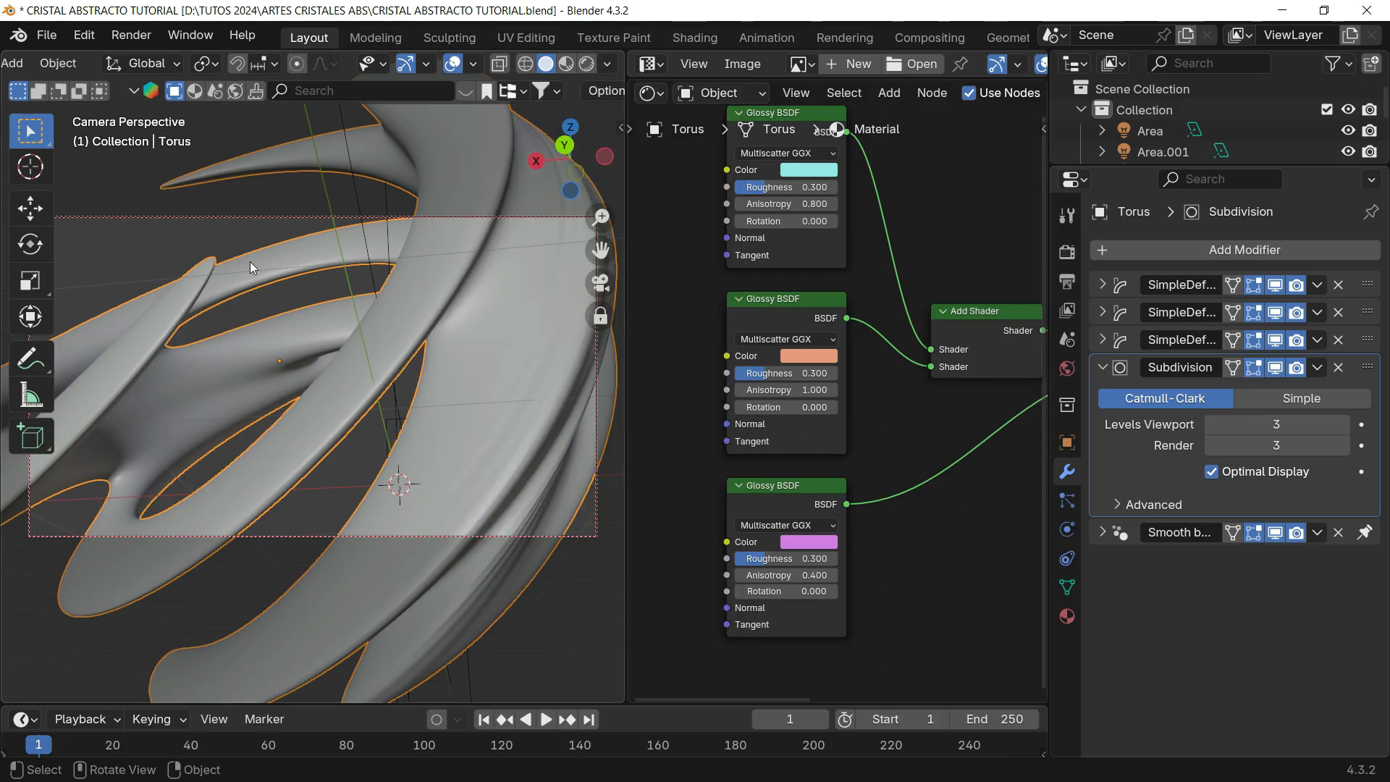
pyautogui.click(202, 219)
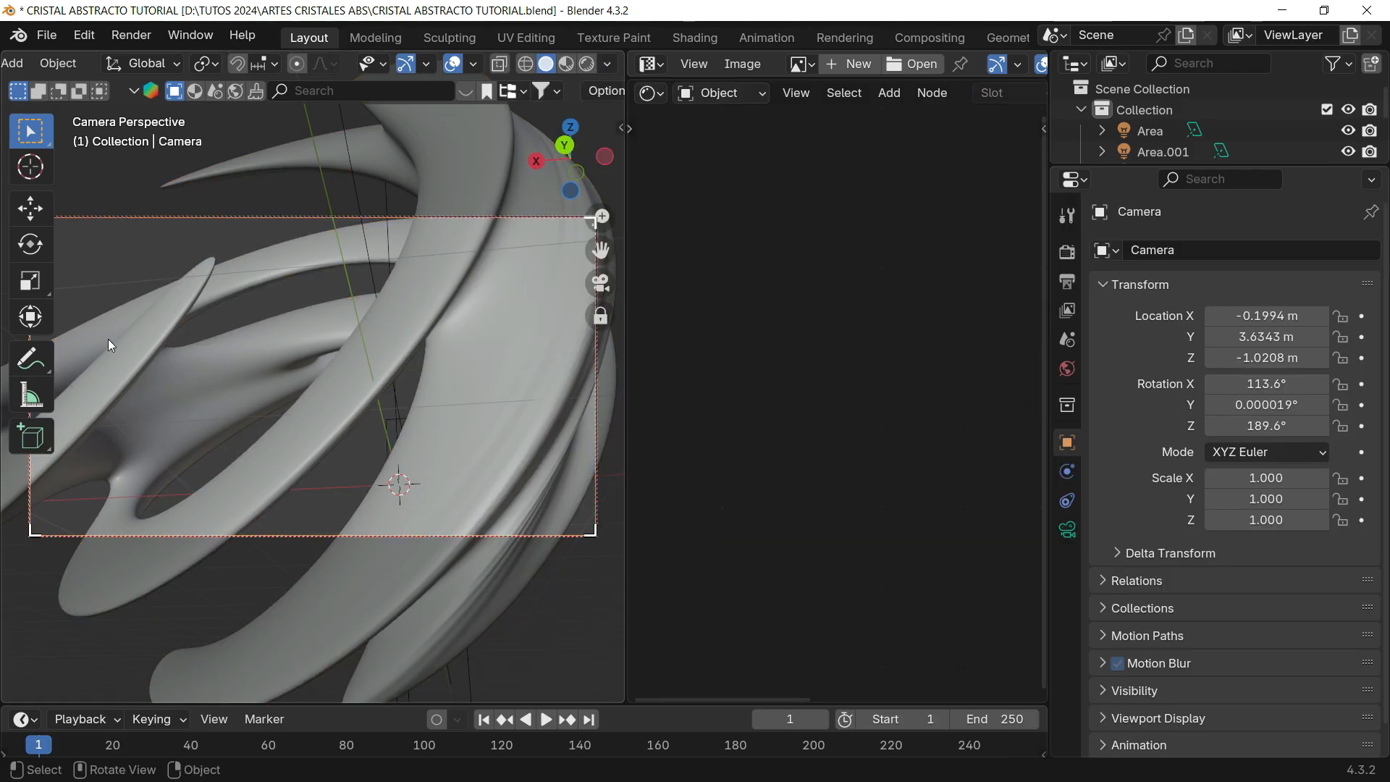
# - Enable Depth of Field on the camera and show its Limits in the viewport
pyautogui.click(1068, 529)
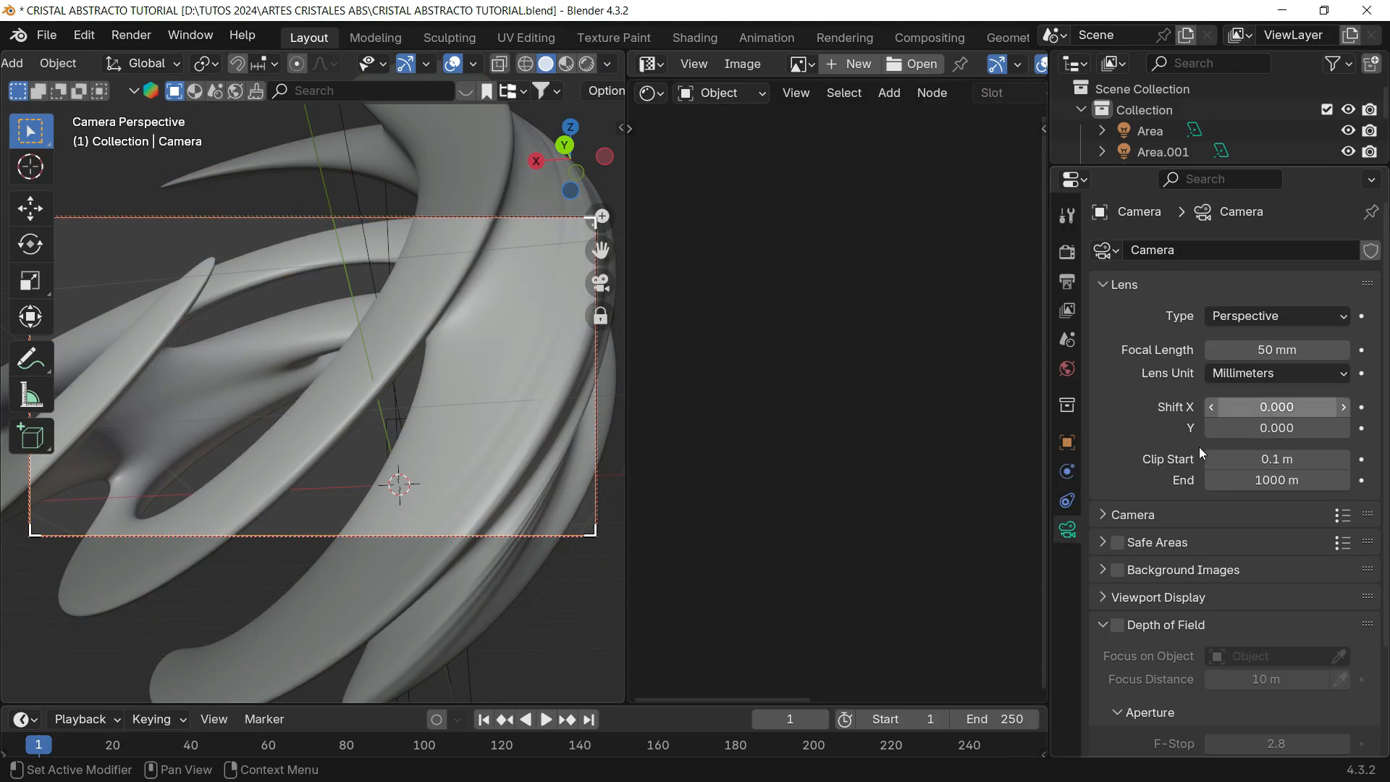
pyautogui.click(1119, 626)
pyautogui.scroll(-4, 1227, 591)
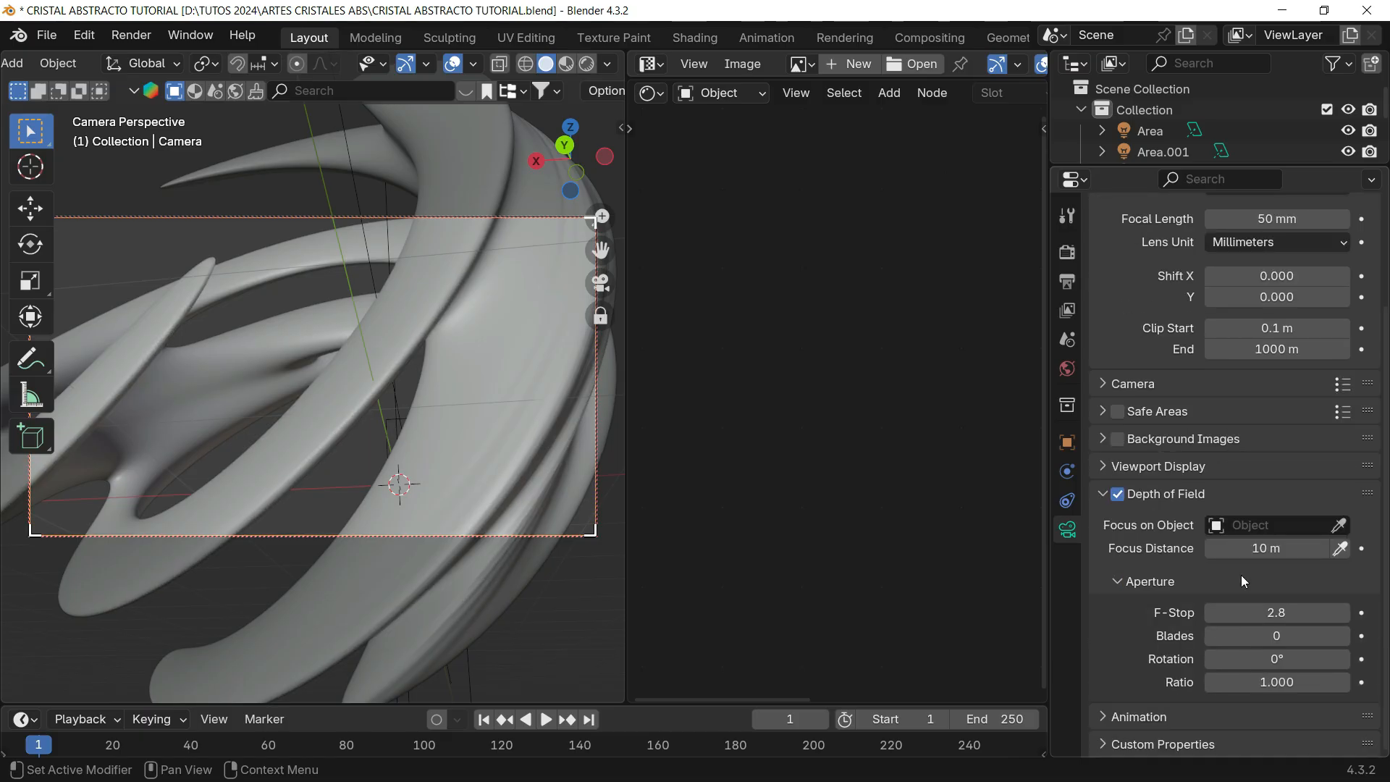
pyautogui.click(1158, 471)
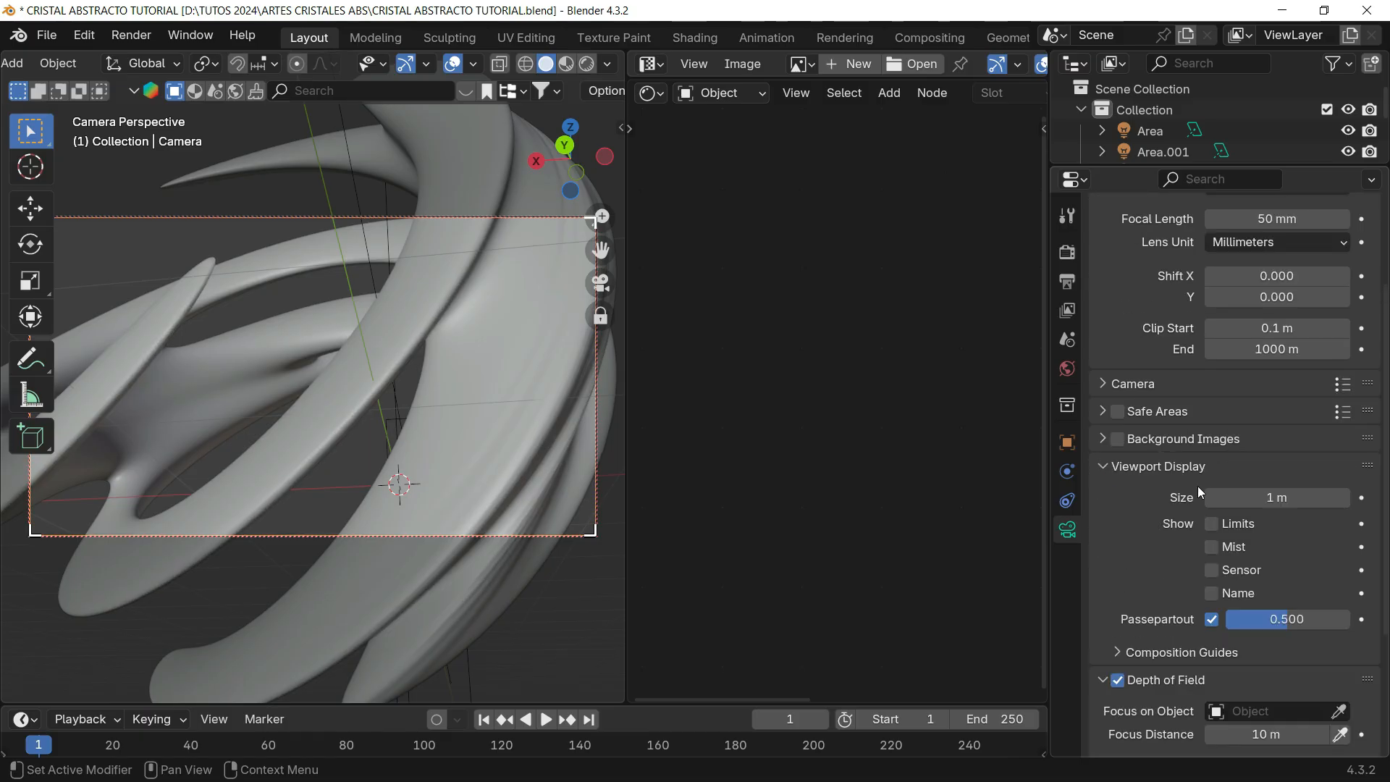
pyautogui.click(1123, 470)
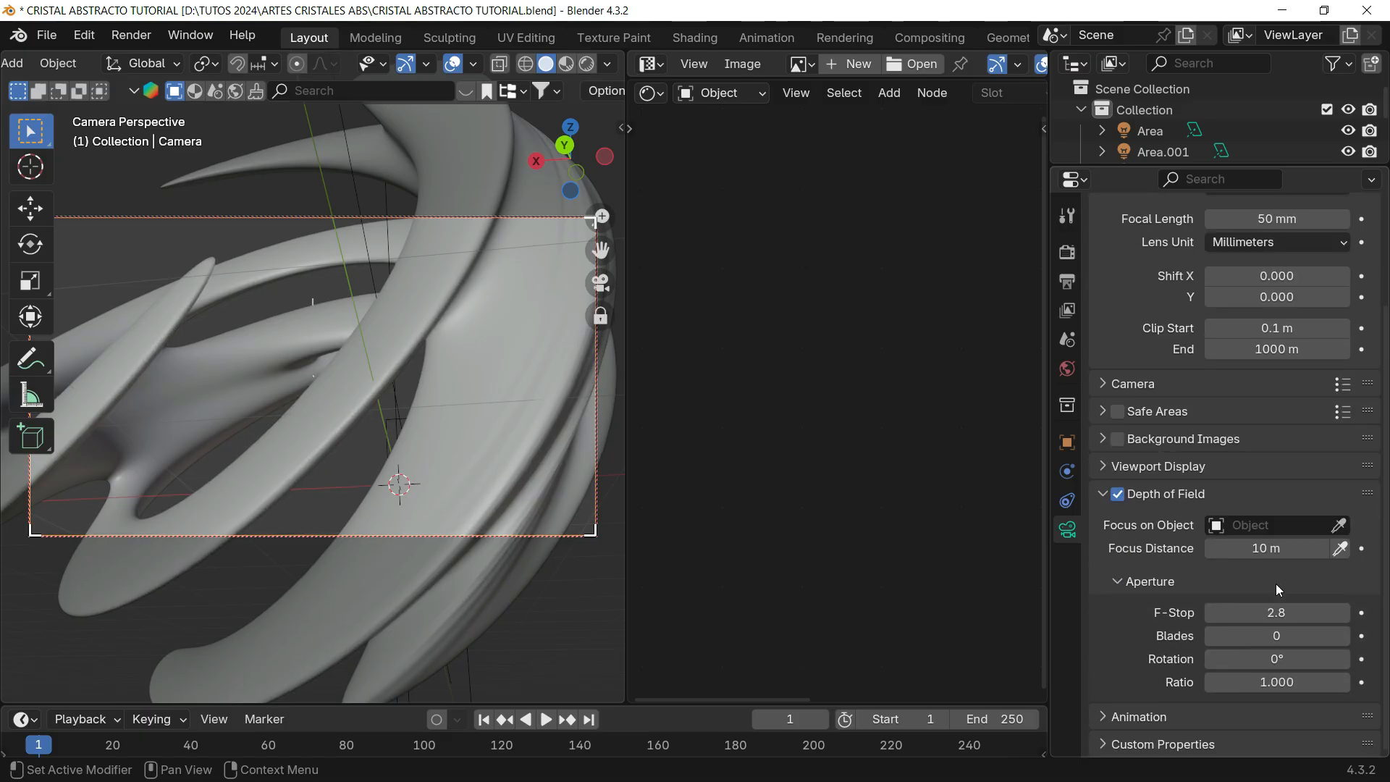
# - Set the camera's focus distance to 2.68 m and turn the Shader Editor into a 3D Viewport showing the torus and camera
pyautogui.moveTo(1266, 548); pyautogui.dragTo(1152, 548)
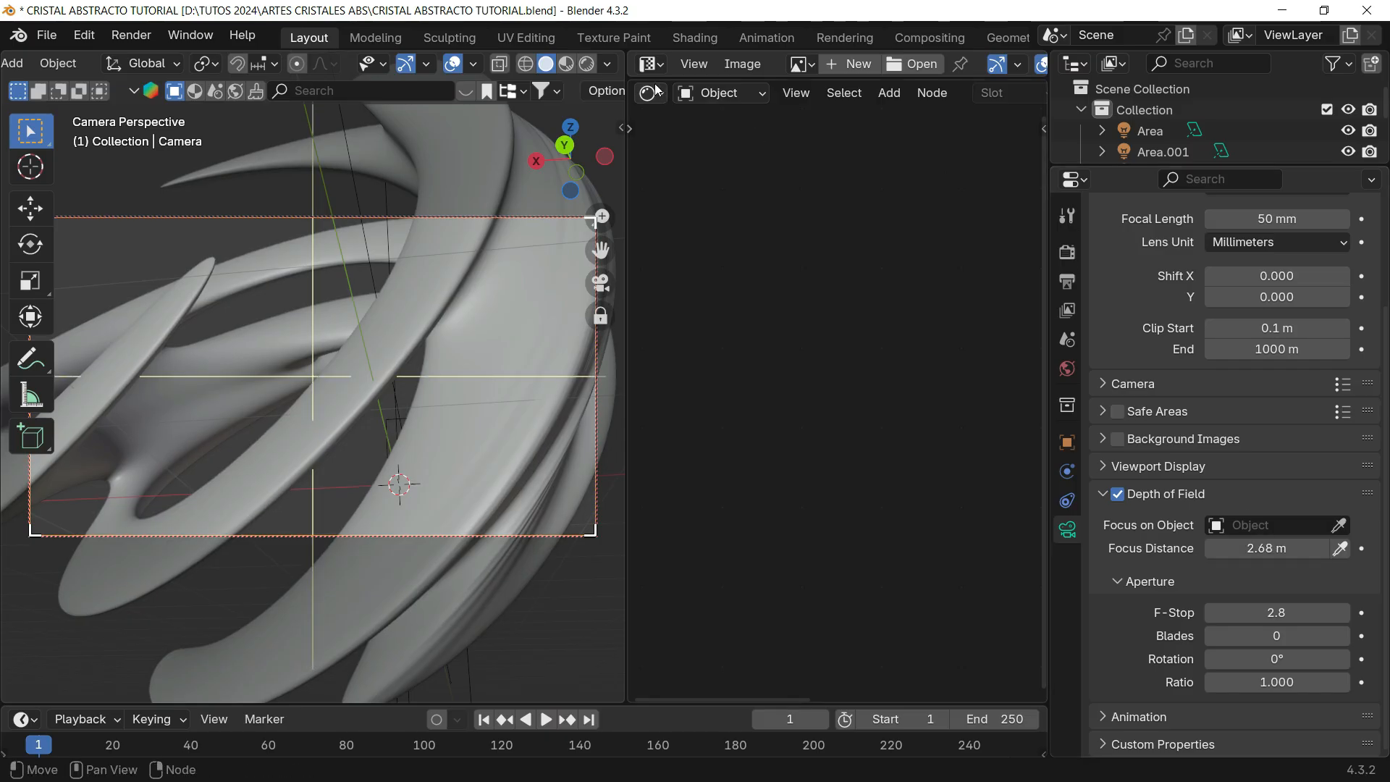
pyautogui.click(650, 93)
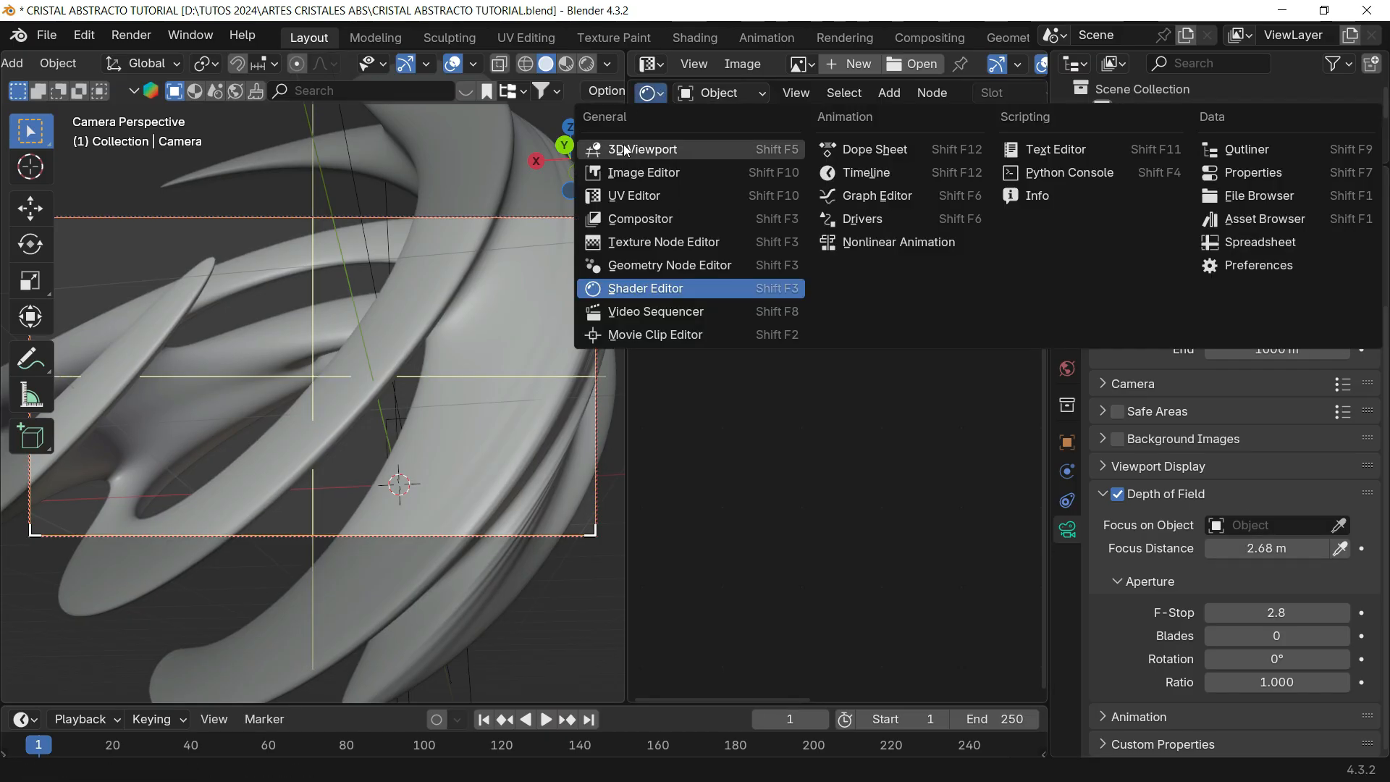
pyautogui.click(621, 149)
pyautogui.moveTo(803, 364); pyautogui.dragTo(840, 353, button='middle')
pyautogui.scroll(4, 849, 349)
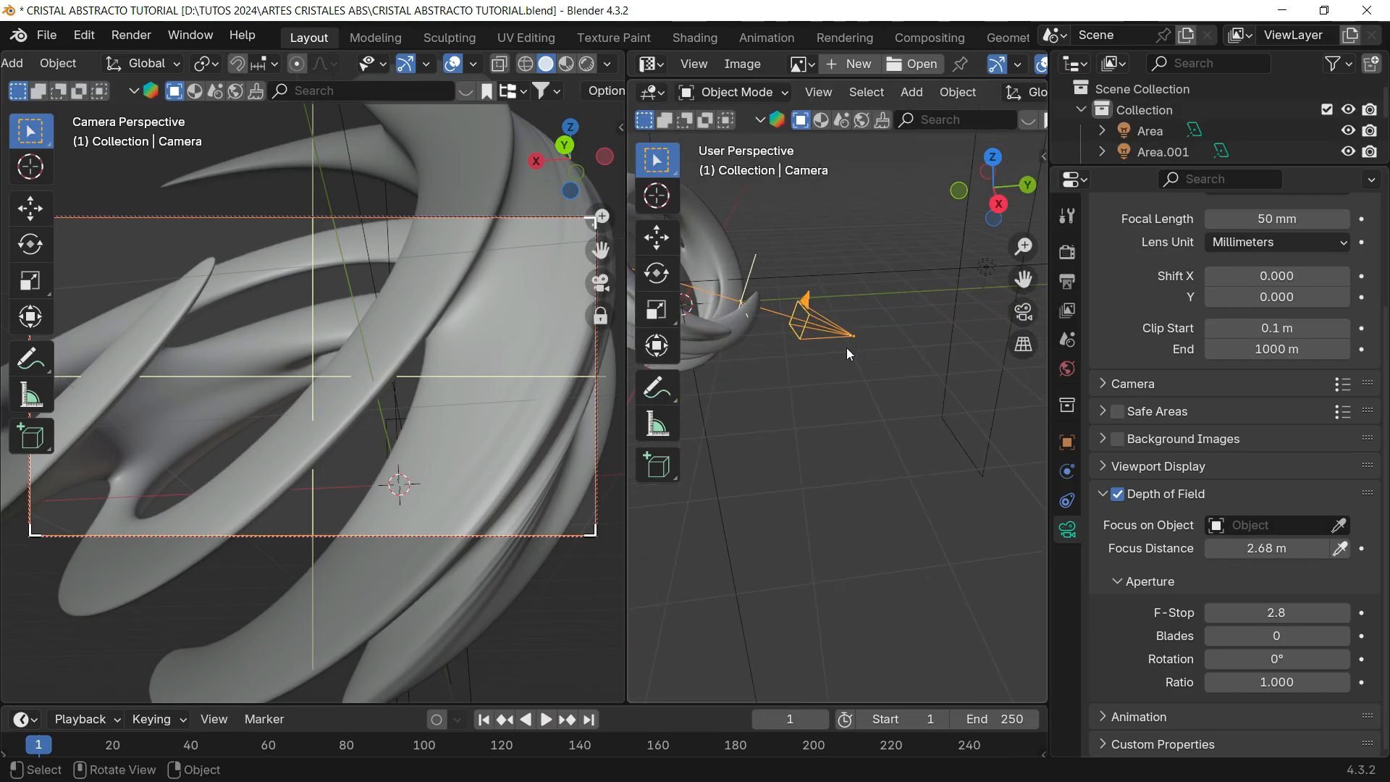
pyautogui.keyDown('shift'); pyautogui.moveTo(926, 409); pyautogui.dragTo(1027, 477, button='middle'); pyautogui.keyUp('shift')
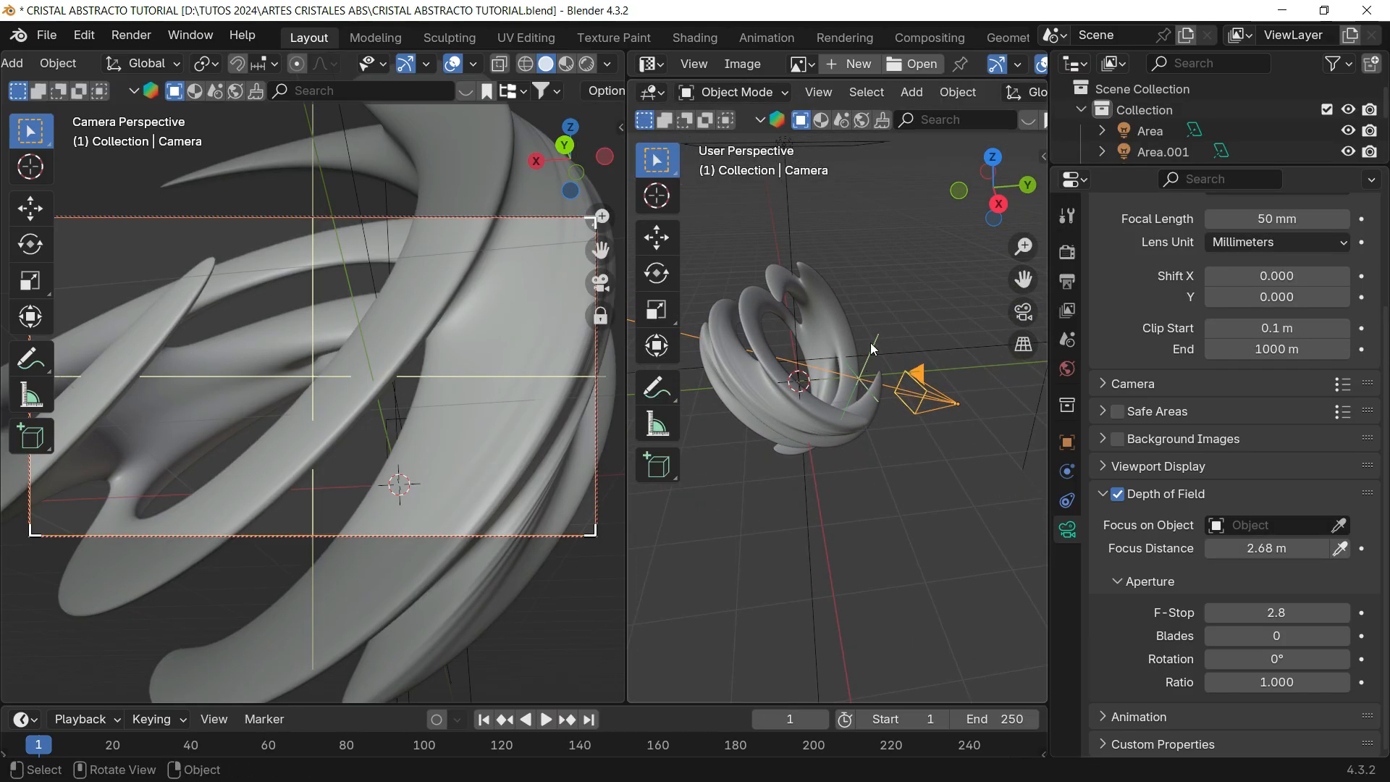
# - Set the camera's depth-of-field focus distance to 2.85 m and the F-Stop to 0.9
pyautogui.moveTo(1230, 548)
pyautogui.mouseDown()
pyautogui.moveTo(1289, 549)
pyautogui.moveTo(1159, 548)
pyautogui.moveTo(1208, 548)
pyautogui.mouseUp()
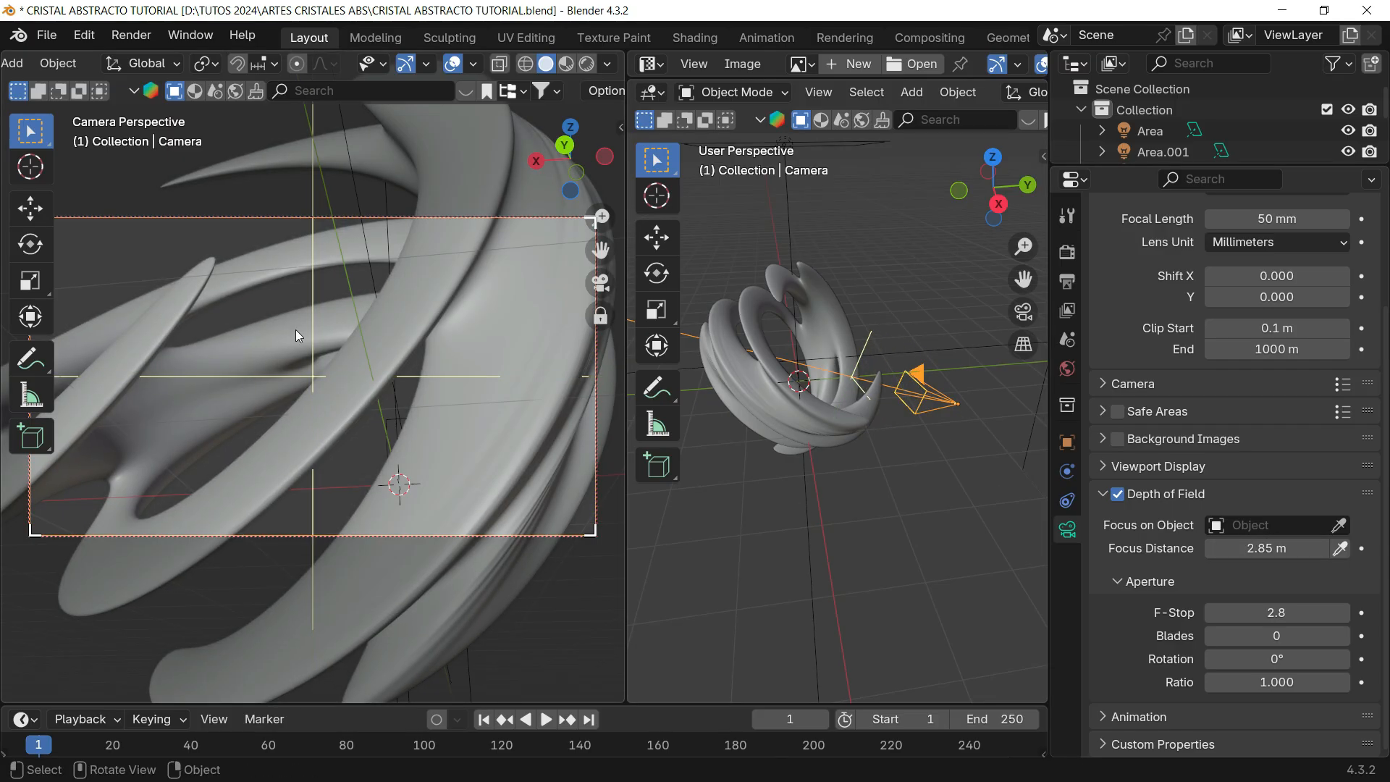
pyautogui.click(1303, 612)
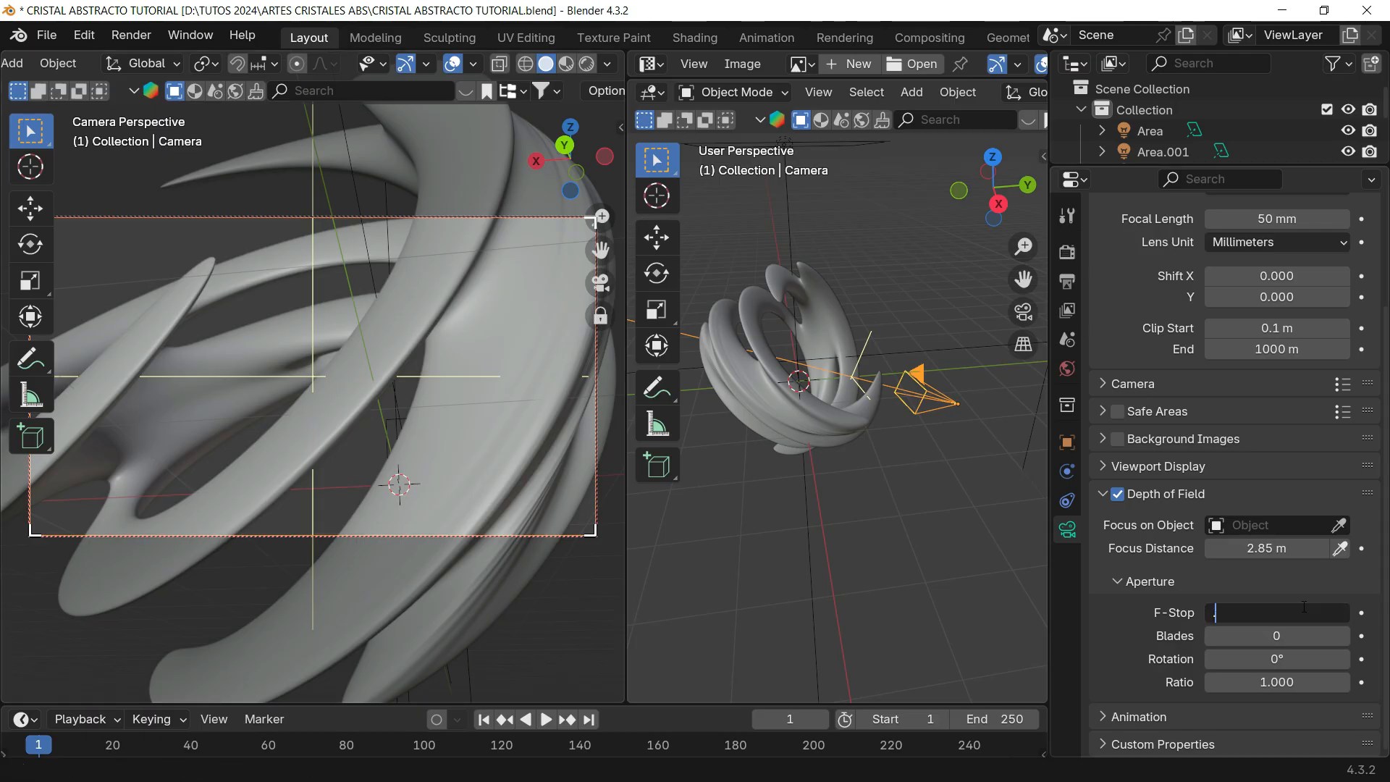
pyautogui.write('0.9')
pyautogui.press('Return')
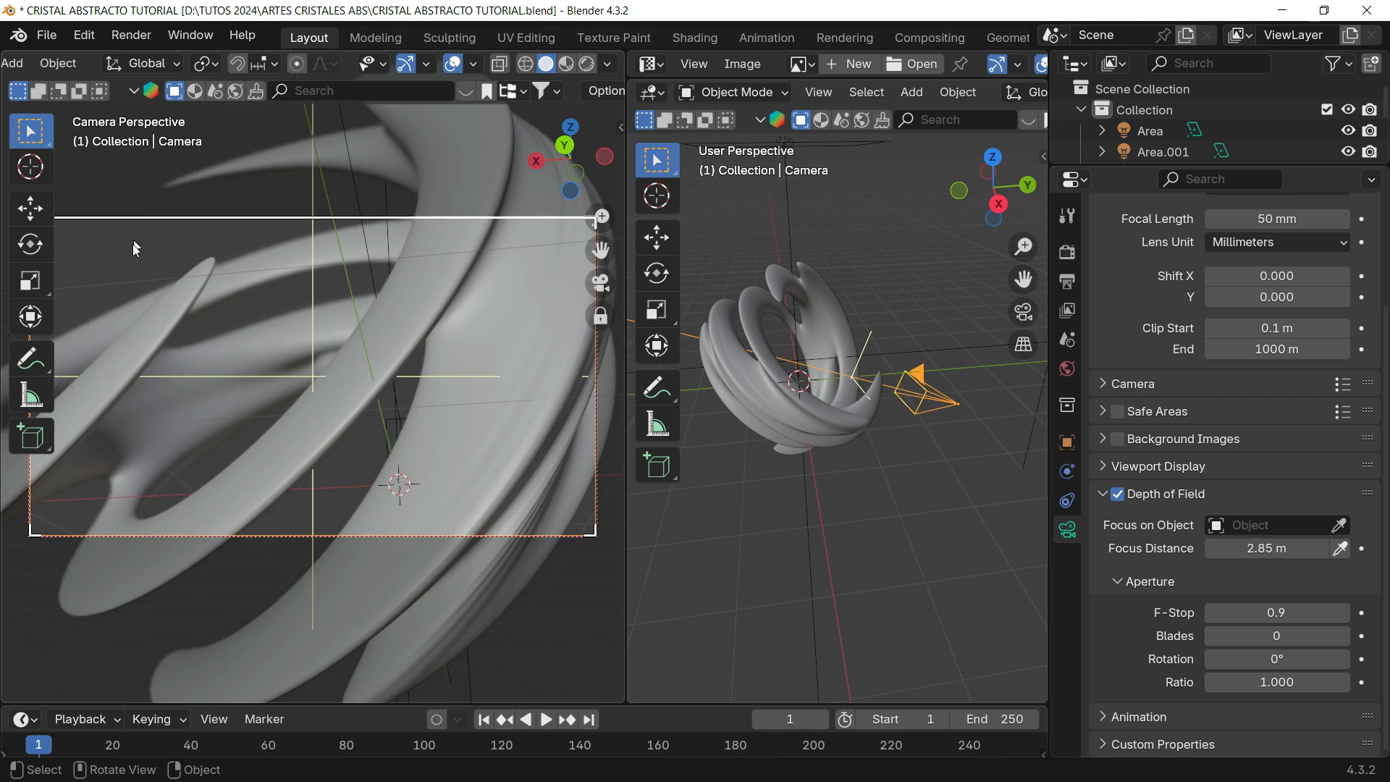
pyautogui.press('z')
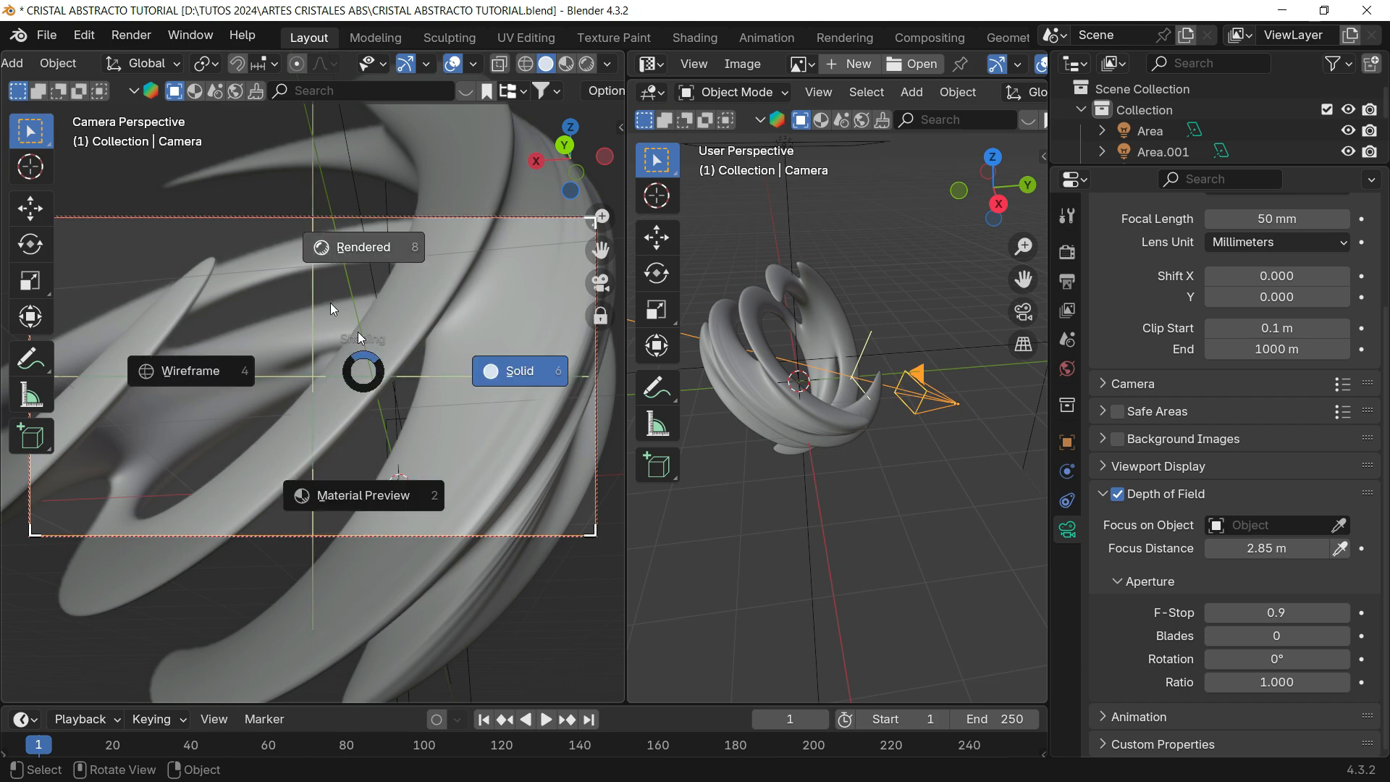
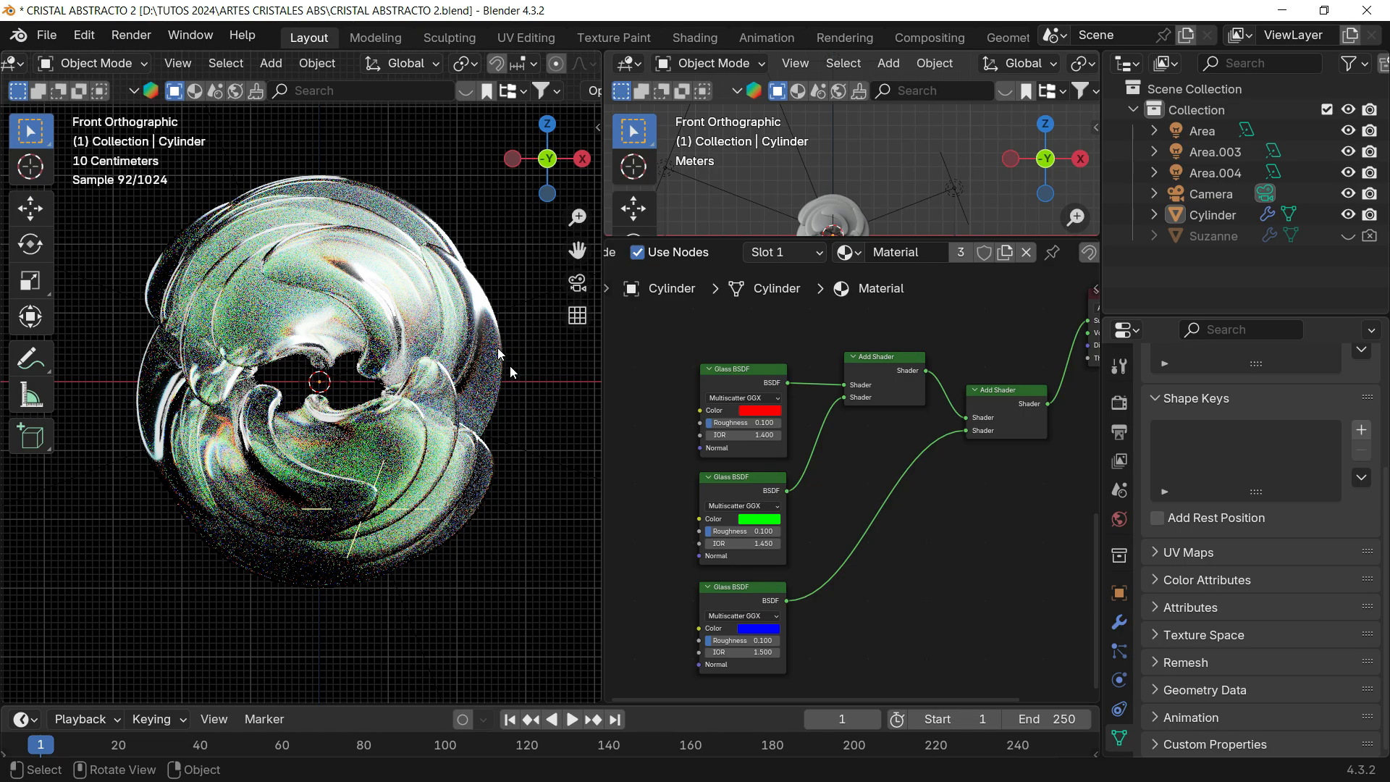
# - In the CRISTAL ABSTRACTO 2 scene, inspect the twisted cylinder in Solid shading and preview the camera view in Rendered shading
pyautogui.moveTo(468, 295)
pyautogui.mouseDown(button='middle')
pyautogui.moveTo(484, 340)
pyautogui.moveTo(475, 298)
pyautogui.mouseUp(button='middle')
pyautogui.keyDown('shift'); pyautogui.moveTo(476, 356); pyautogui.dragTo(357, 336, button='middle'); pyautogui.keyUp('shift')
pyautogui.press('z')
pyautogui.click(496, 311)
pyautogui.scroll(2, 456, 326)
pyautogui.moveTo(357, 336)
pyautogui.keyDown('shift'); pyautogui.mouseDown(button='middle')
pyautogui.moveTo(418, 342)
pyautogui.moveTo(333, 325)
pyautogui.moveTo(377, 375)
pyautogui.mouseUp(button='middle'); pyautogui.keyUp('shift')
pyautogui.scroll(-4, 379, 391)
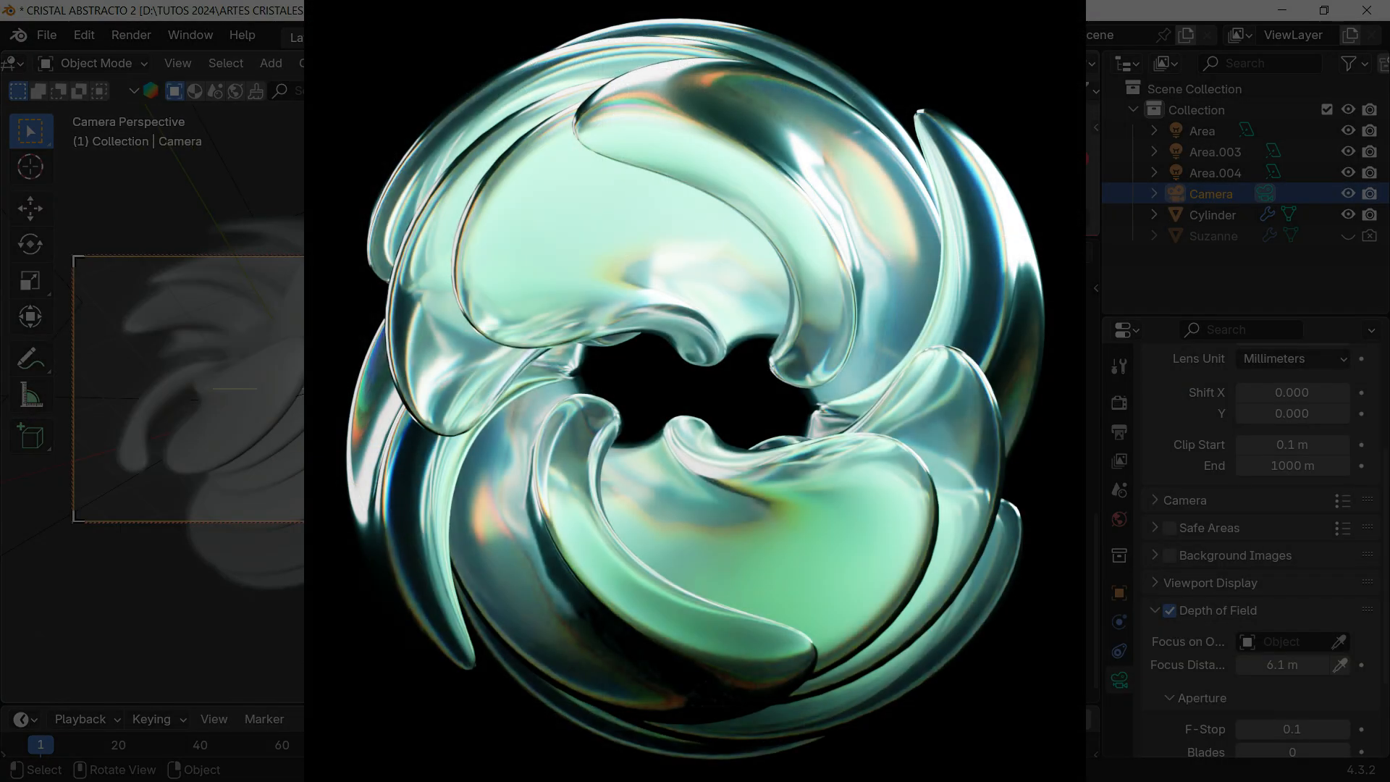
pyautogui.press('z')
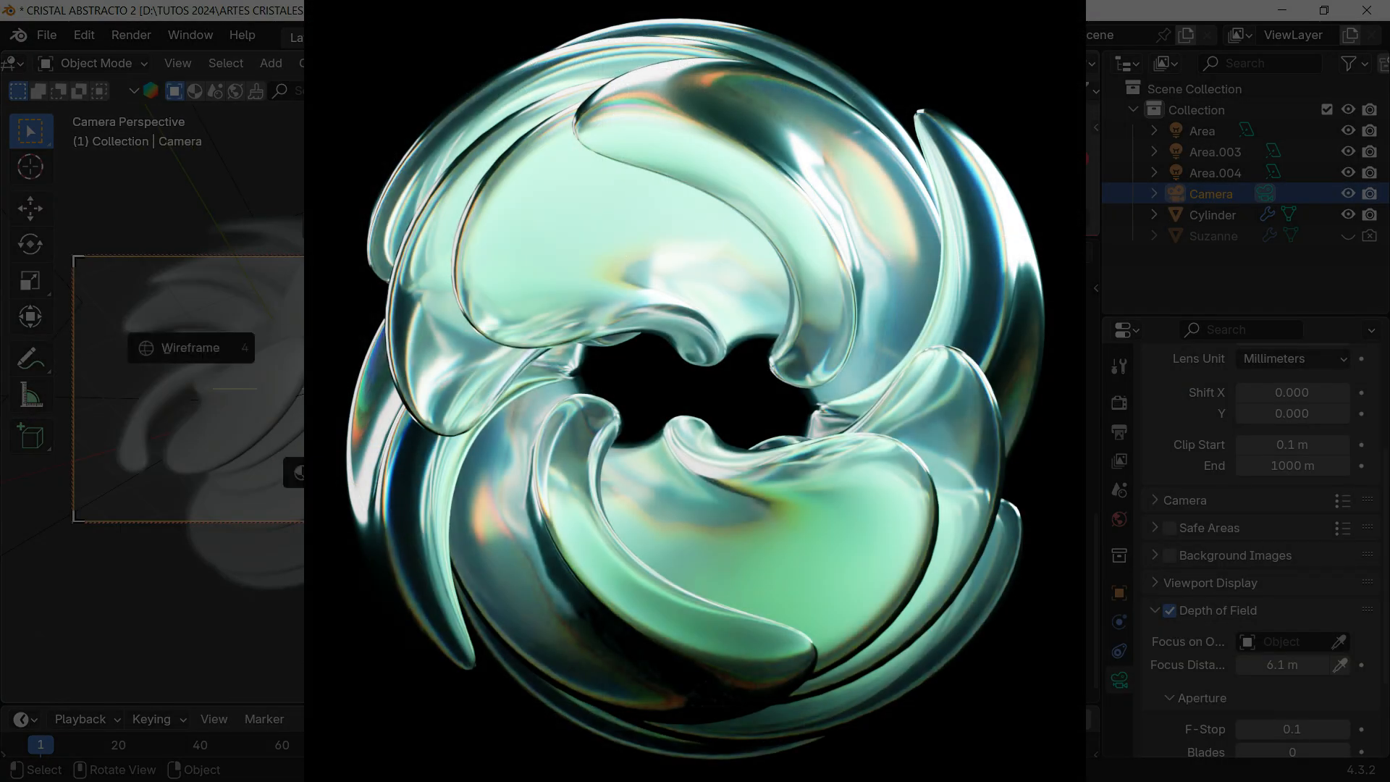
pyautogui.click(372, 225)
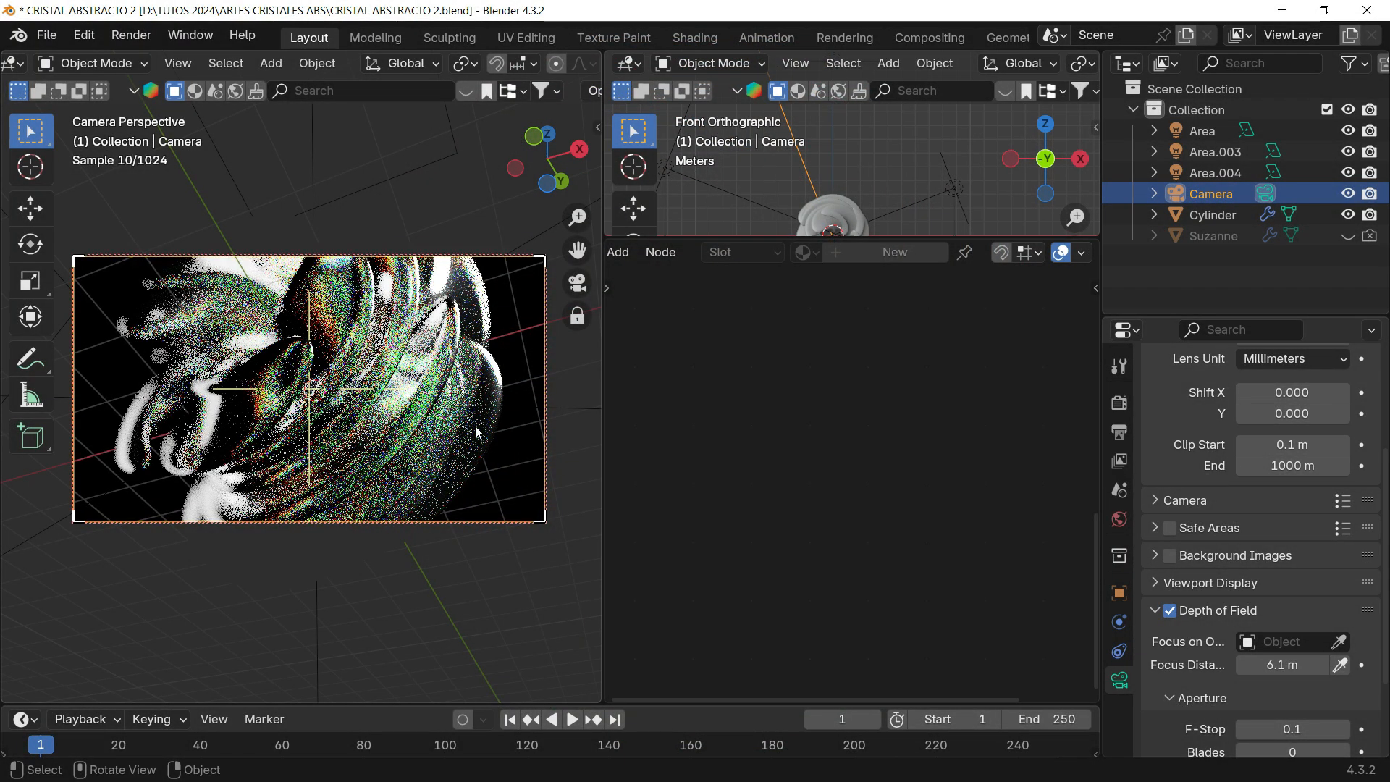
# - Return to Solid shading outside the camera view and select the Cylinder
pyautogui.click(576, 284)
pyautogui.press('z')
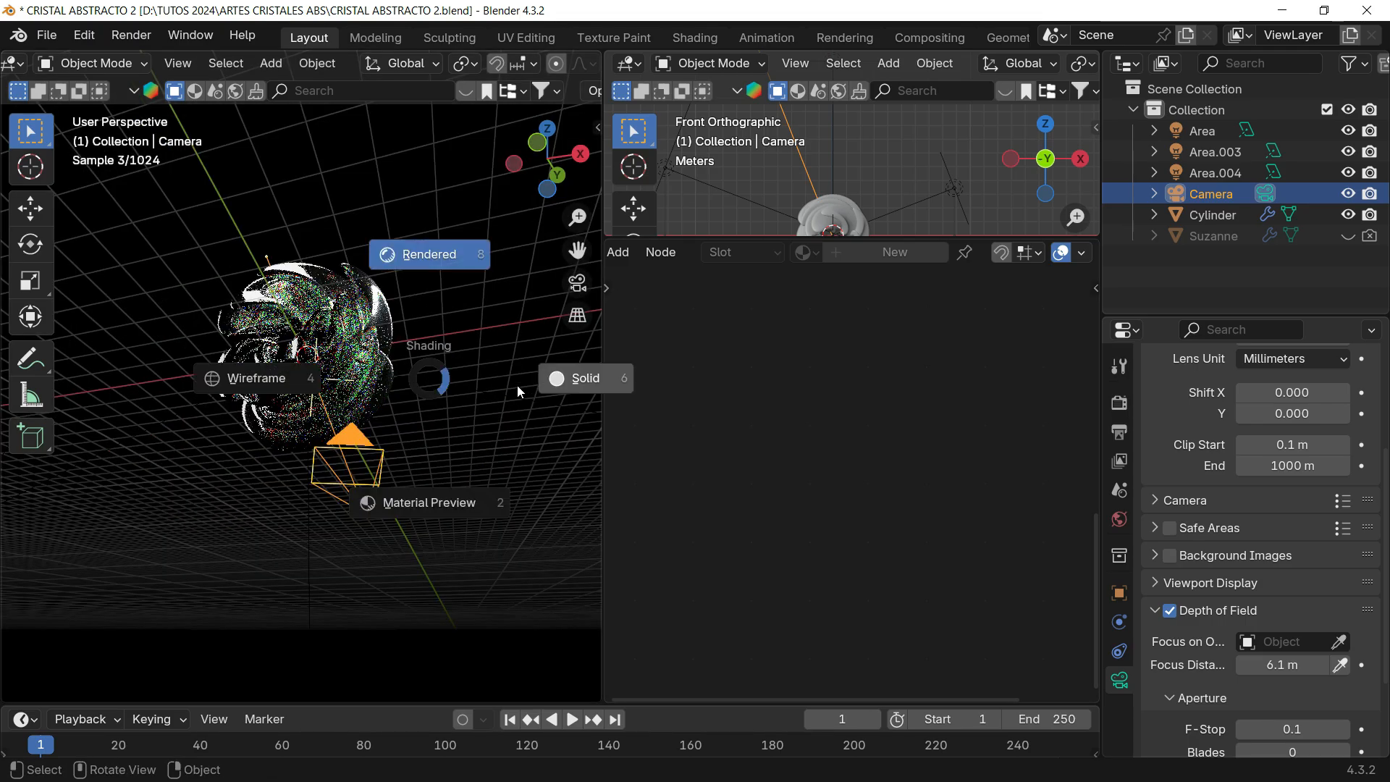
pyautogui.click(512, 394)
pyautogui.scroll(-2, 397, 340)
pyautogui.click(353, 345)
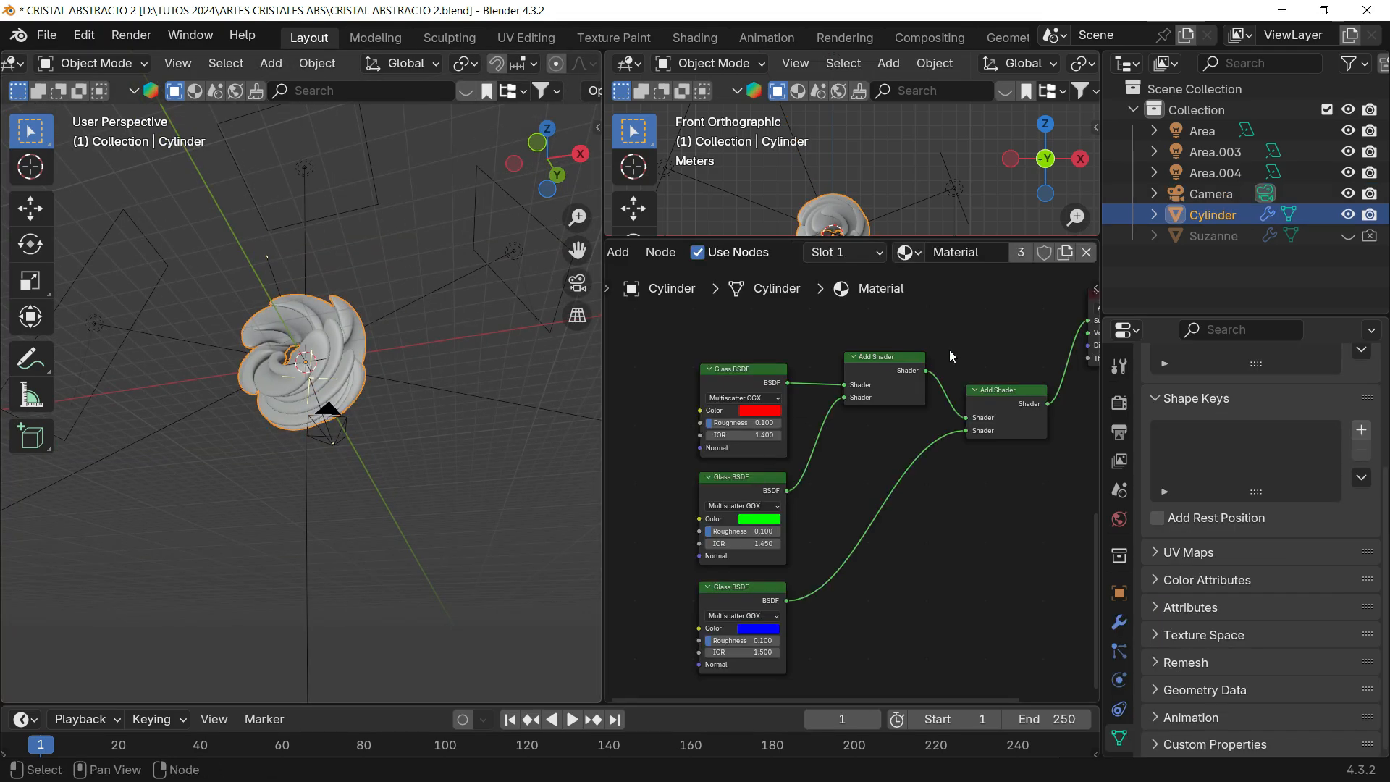
# - Enlarge the Properties editor and expand the Cylinder's Bend and Twist Simple Deform modifiers
pyautogui.moveTo(1100, 377); pyautogui.dragTo(977, 377)
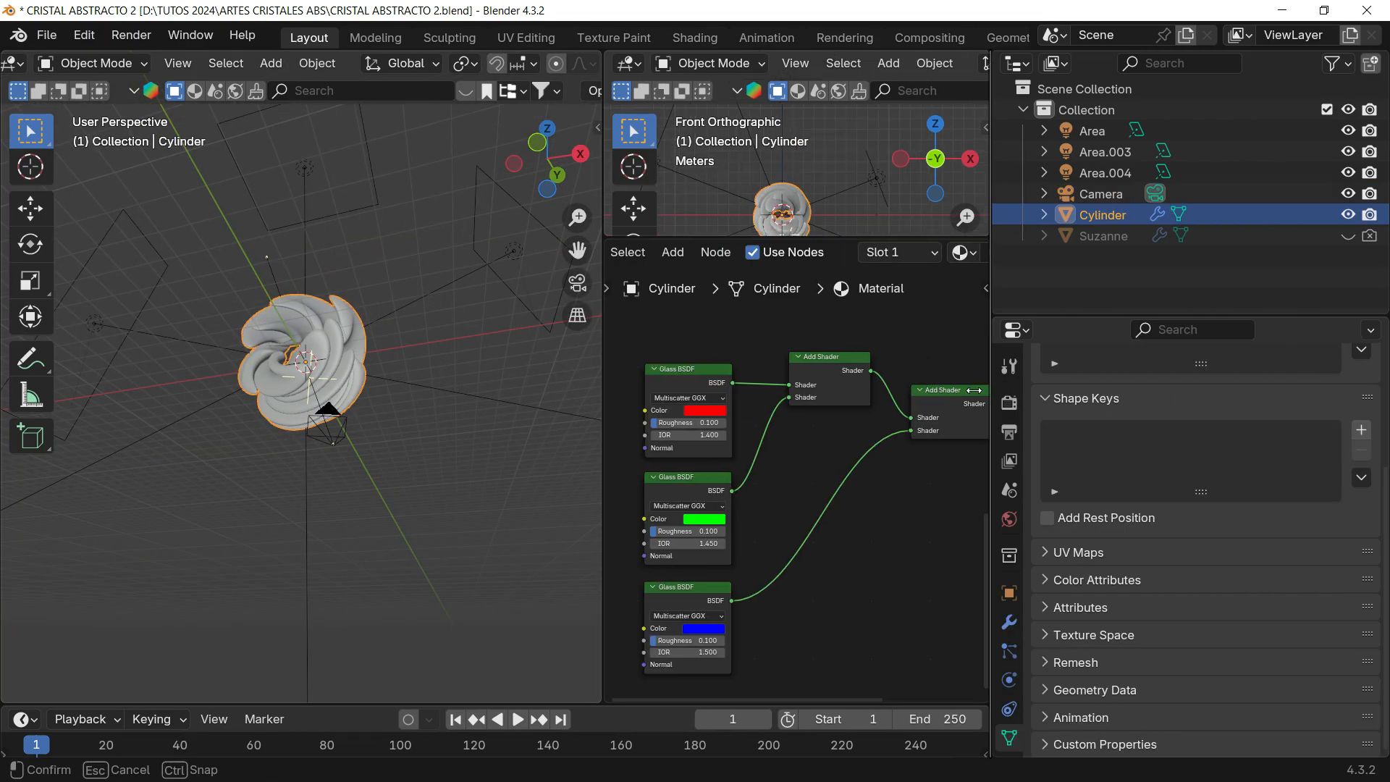
pyautogui.click(994, 622)
pyautogui.moveTo(1119, 315); pyautogui.dragTo(1096, 131)
pyautogui.click(1029, 286)
pyautogui.click(1032, 307)
pyautogui.click(1037, 281)
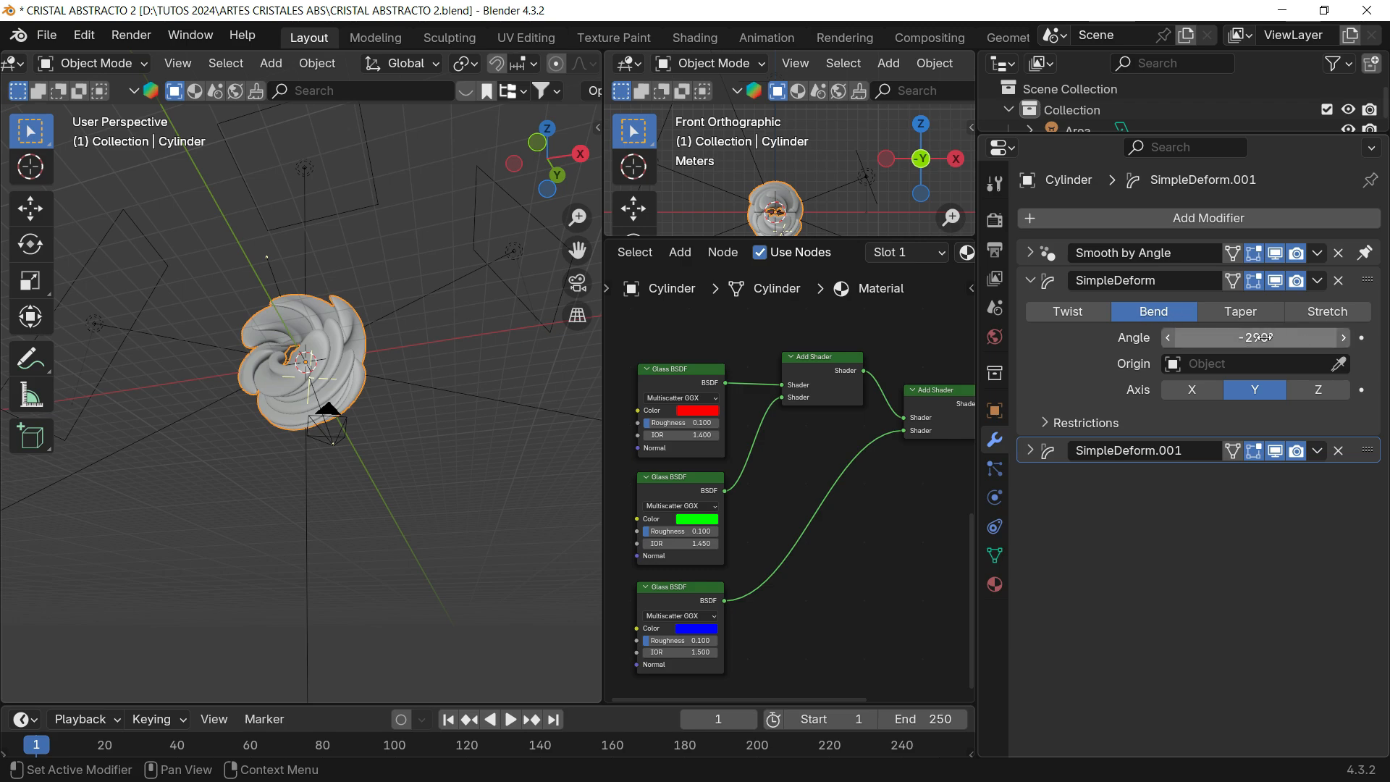
pyautogui.click(1054, 452)
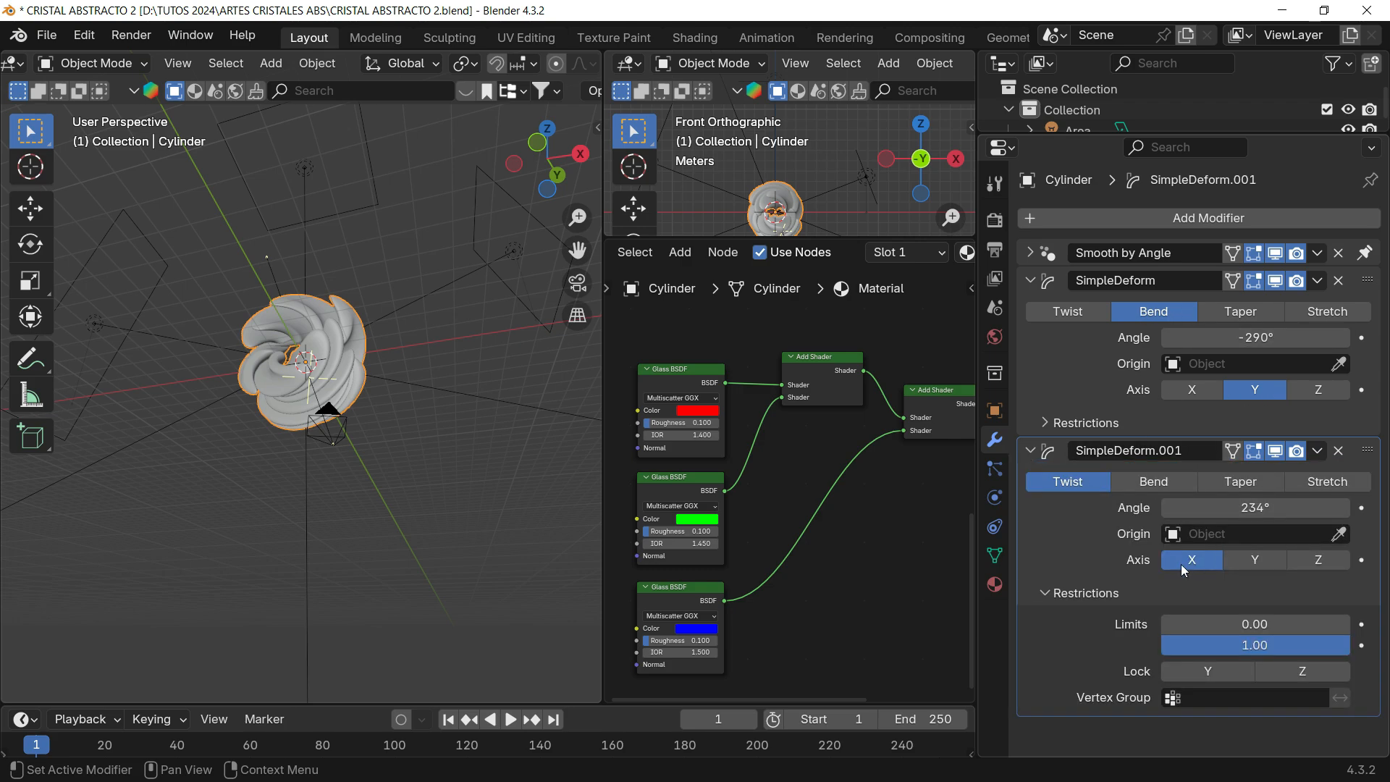
# - Set the angle of the Cylinder's X-axis Twist modifier to 230°
pyautogui.click(1261, 498)
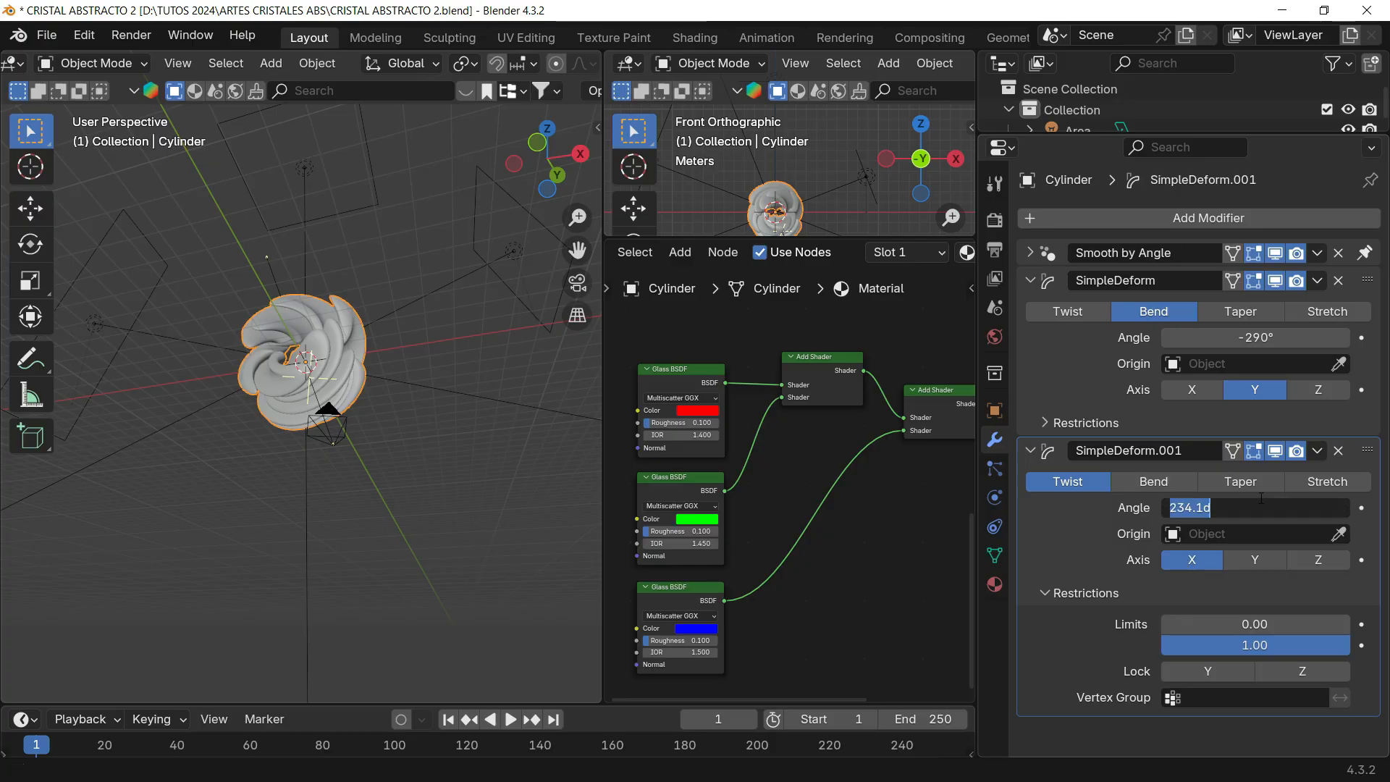
pyautogui.press('Return')
pyautogui.scroll(3, 410, 288)
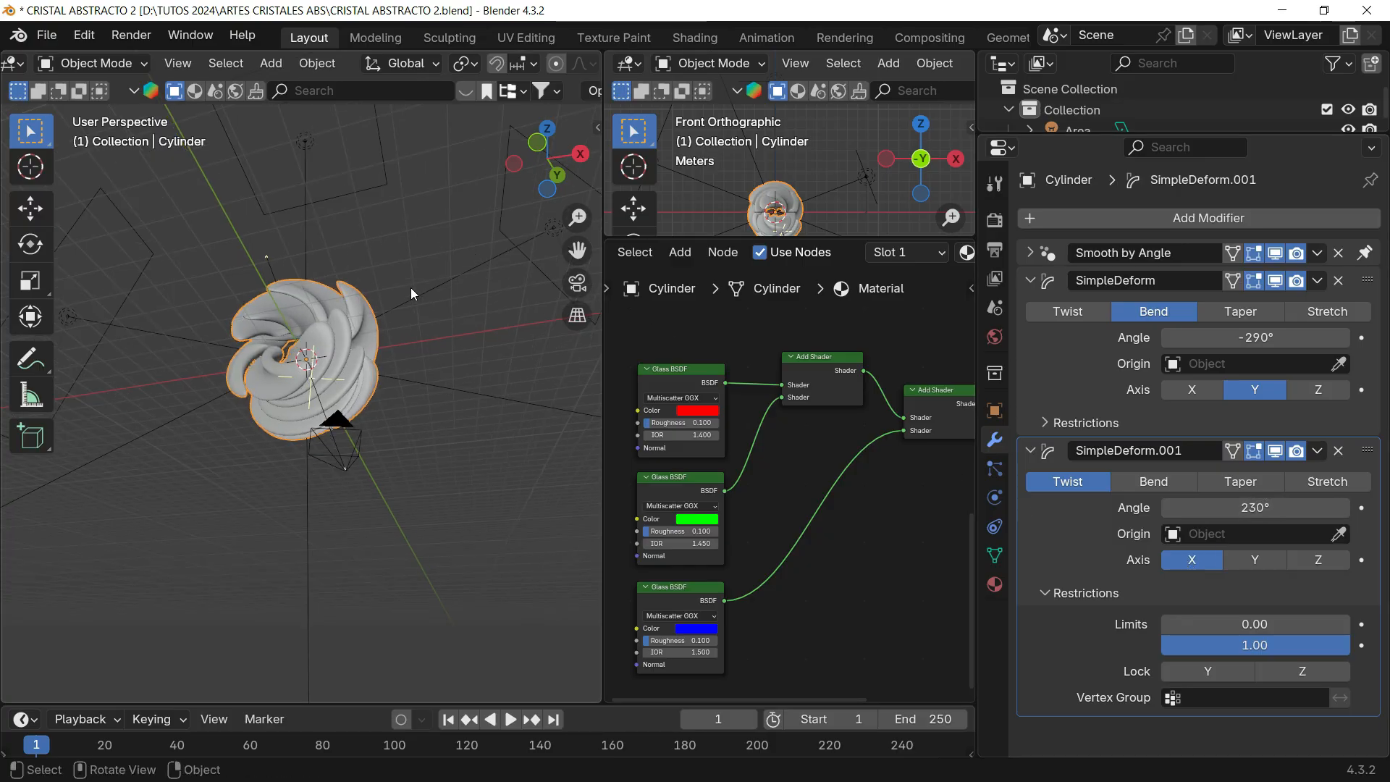
# - Try lowering the upper limit of the Cylinder's Twist modifier, undo it and inspect the shape up close
pyautogui.moveTo(1255, 645); pyautogui.dragTo(1163, 645)
pyautogui.hotkey('ctrl', 'z')
pyautogui.moveTo(379, 310); pyautogui.dragTo(453, 357, button='middle')
pyautogui.scroll(2, 393, 289)
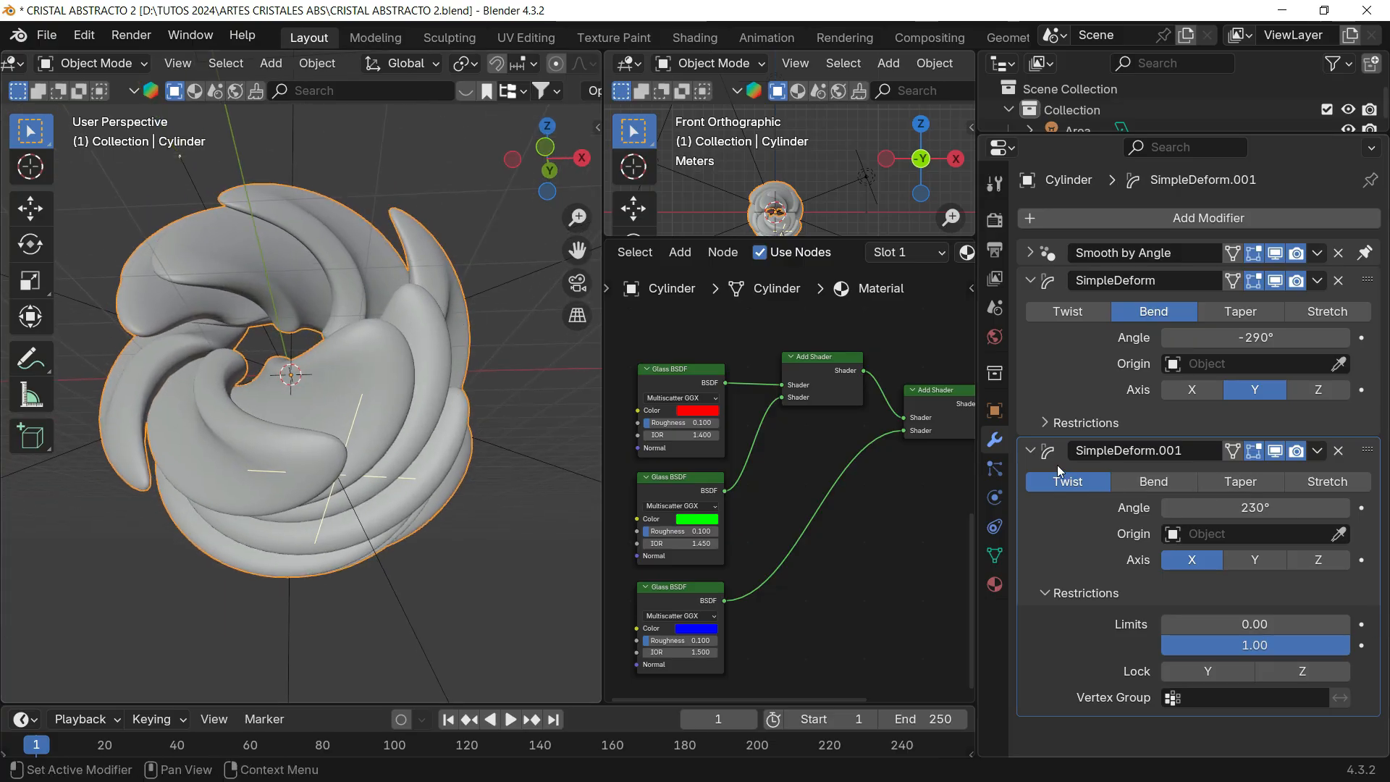
# - Collapse both Simple Deform modifiers of the Cylinder and turn off their viewport display
pyautogui.click(1031, 450)
pyautogui.click(1033, 280)
pyautogui.click(1275, 280)
pyautogui.click(1275, 308)
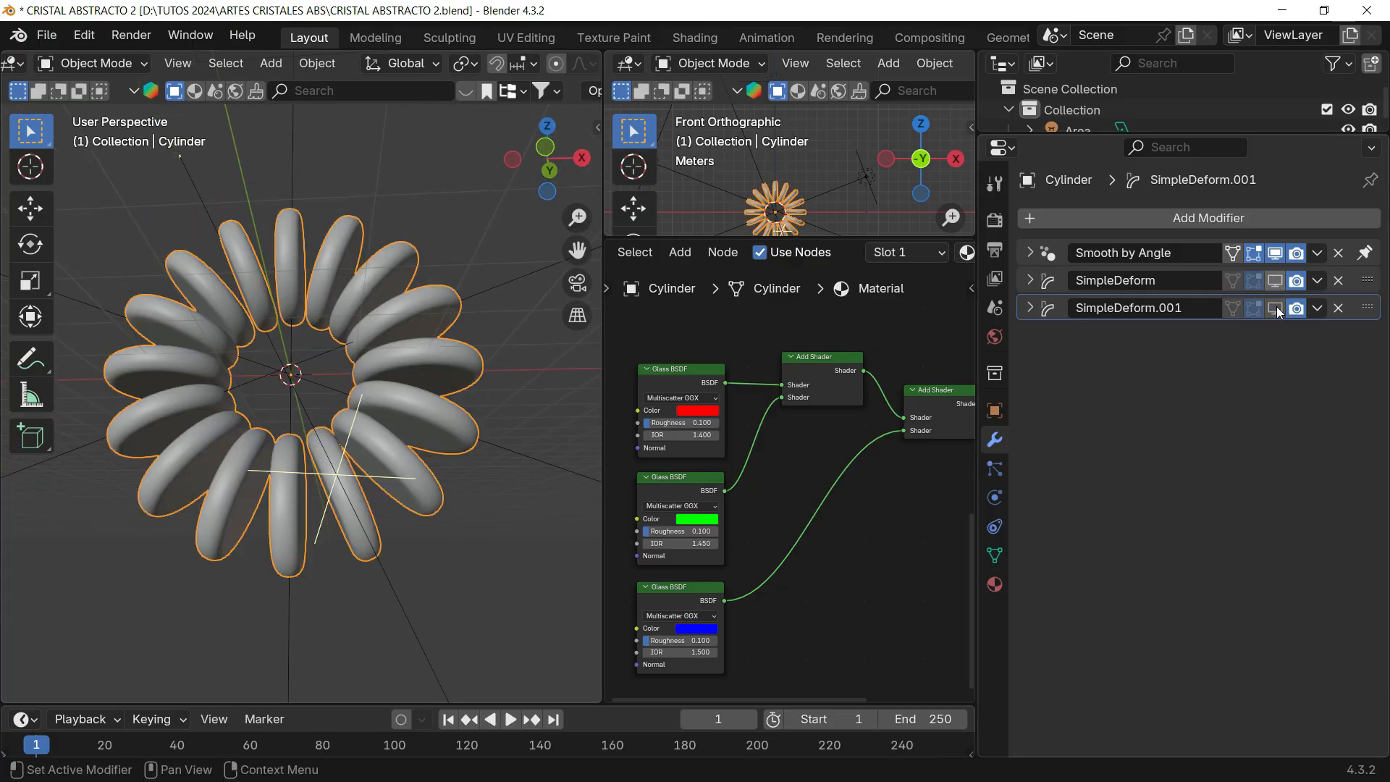
# - Examine the undeformed ring of discs from the front, in Edit Mode and from an angled view
pyautogui.moveTo(492, 309); pyautogui.dragTo(569, 216, button='middle')
pyautogui.click(550, 153)
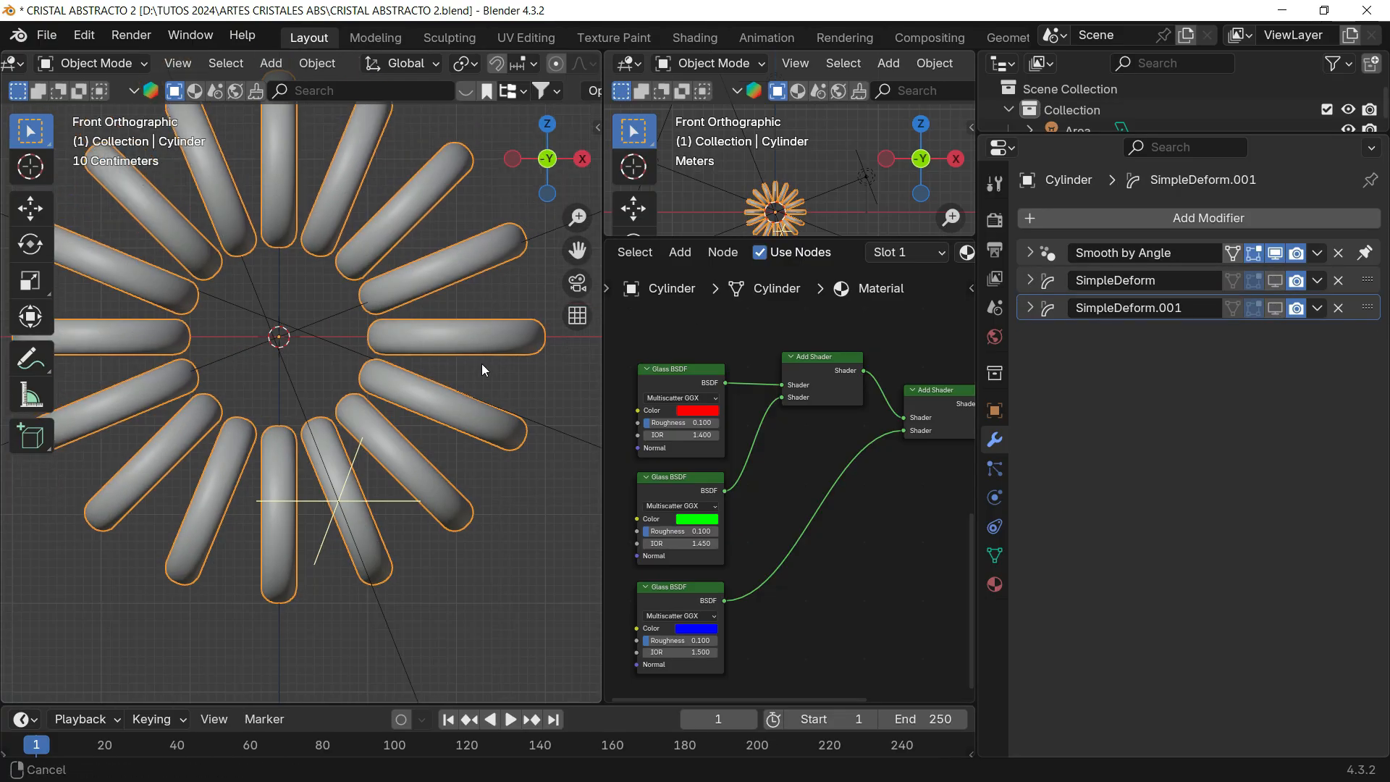
pyautogui.moveTo(601, 325); pyautogui.dragTo(766, 325)
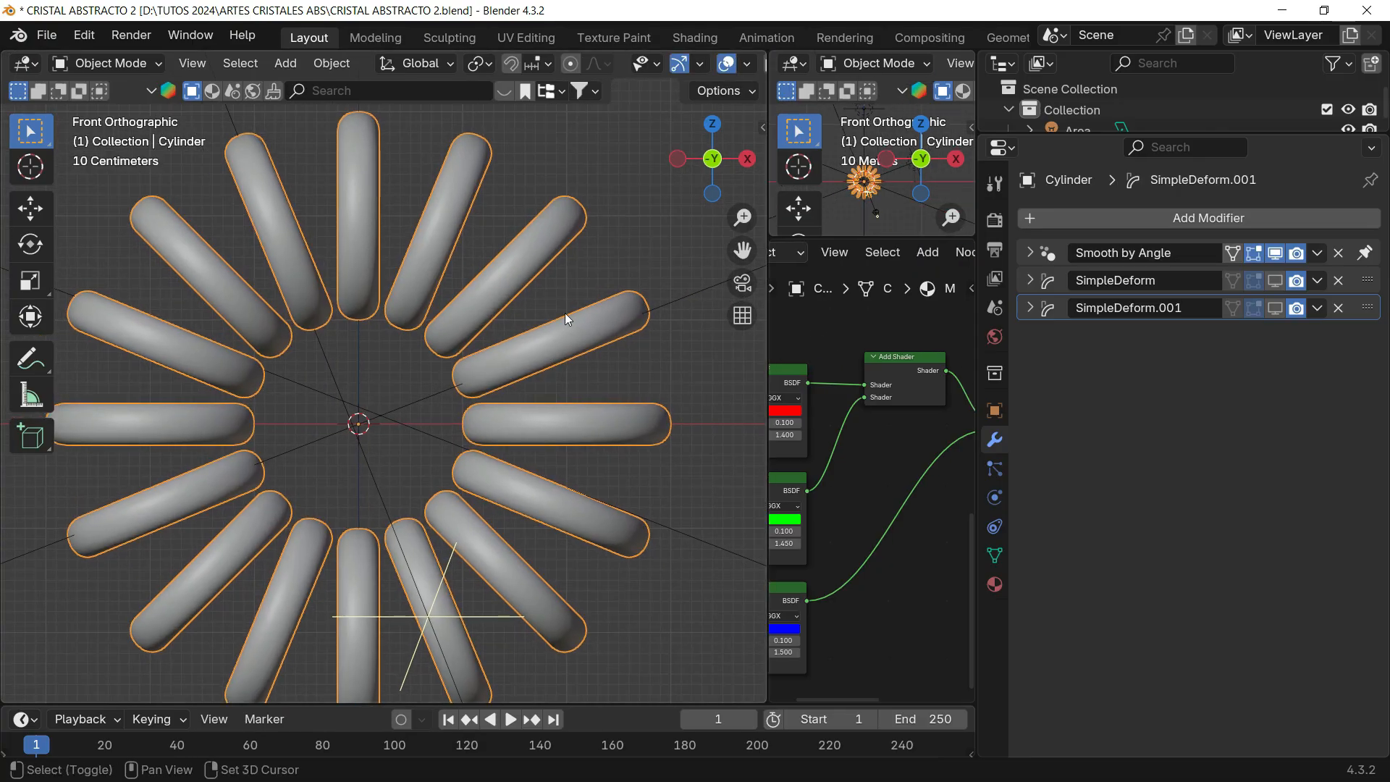
pyautogui.scroll(-3, 566, 280)
pyautogui.press('Tab')
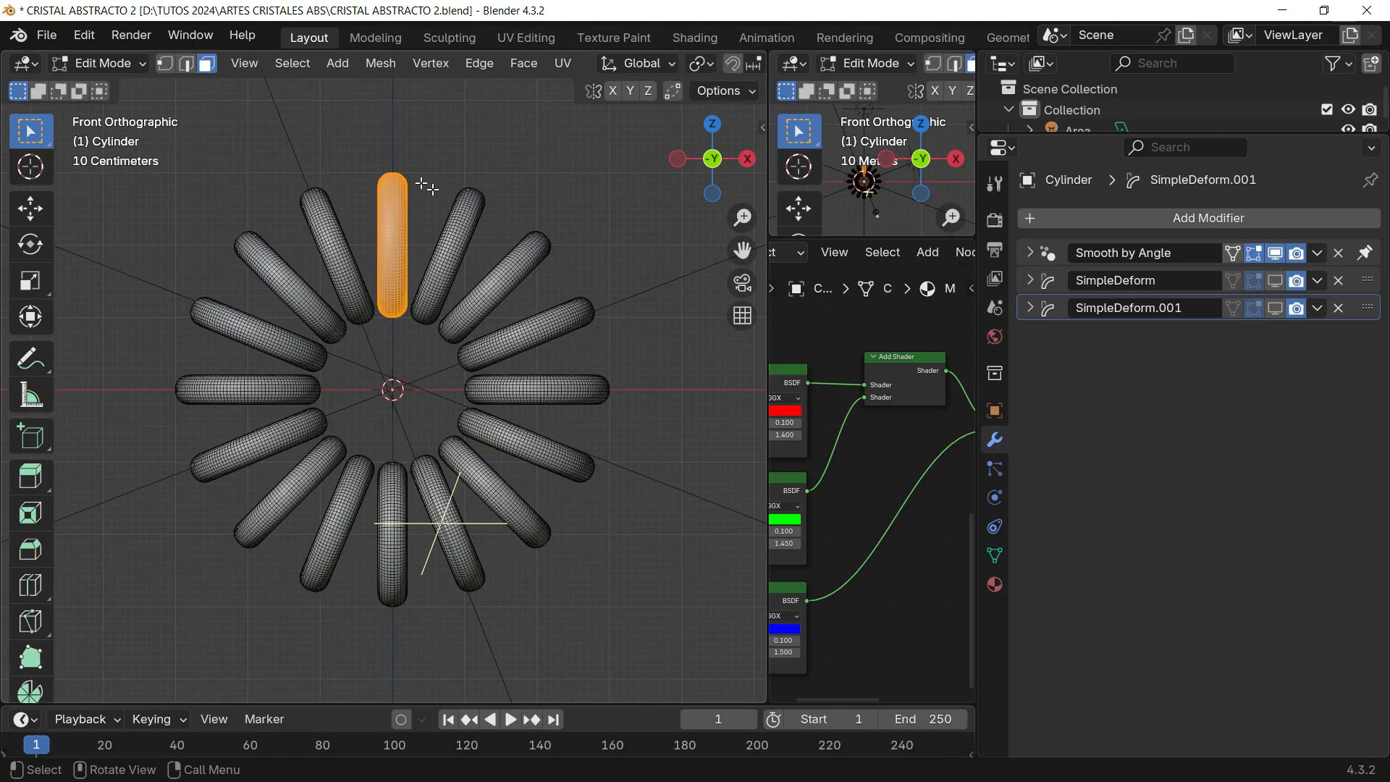
pyautogui.moveTo(418, 429); pyautogui.dragTo(467, 385, button='middle')
pyautogui.press('Tab')
pyautogui.moveTo(475, 301); pyautogui.dragTo(518, 215, button='middle')
pyautogui.click(518, 214)
pyautogui.moveTo(519, 376); pyautogui.dragTo(610, 416, button='middle')
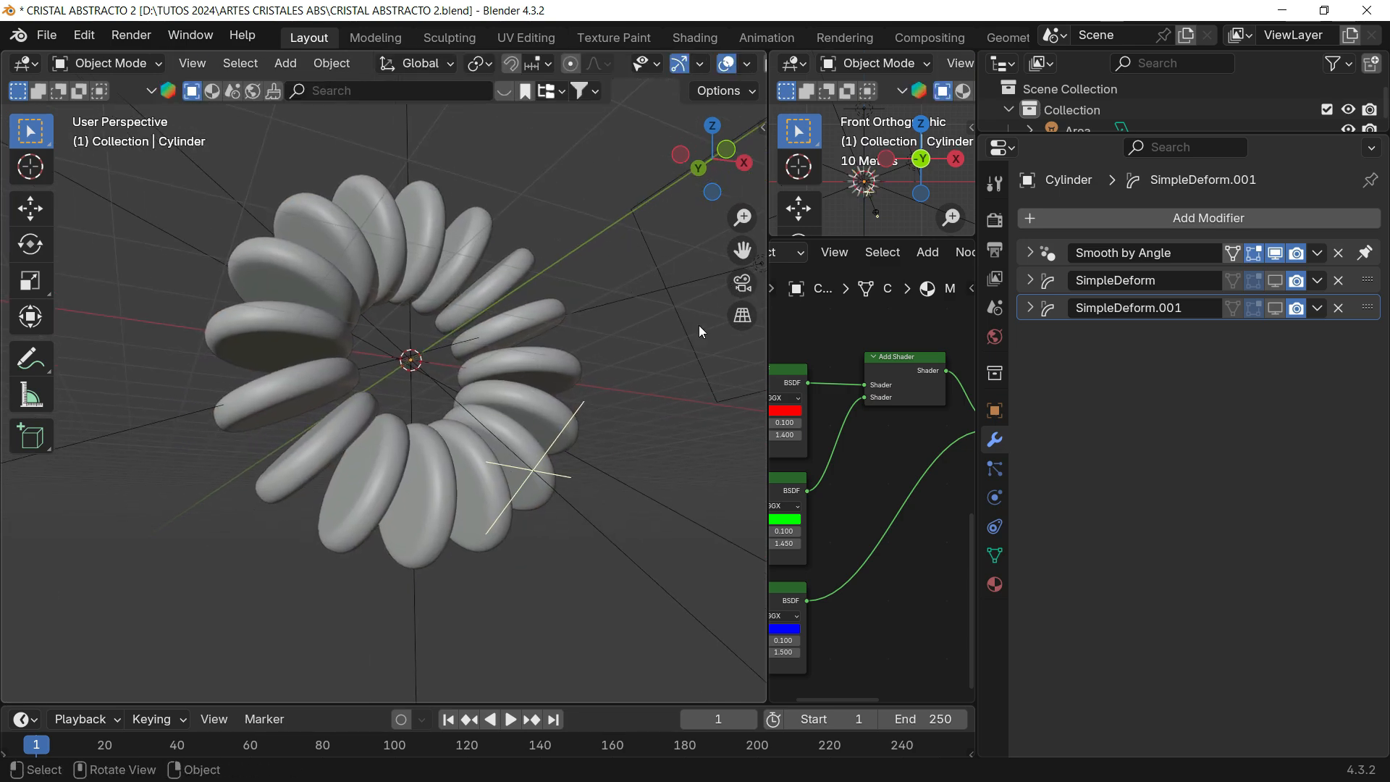
pyautogui.moveTo(767, 341); pyautogui.dragTo(691, 396)
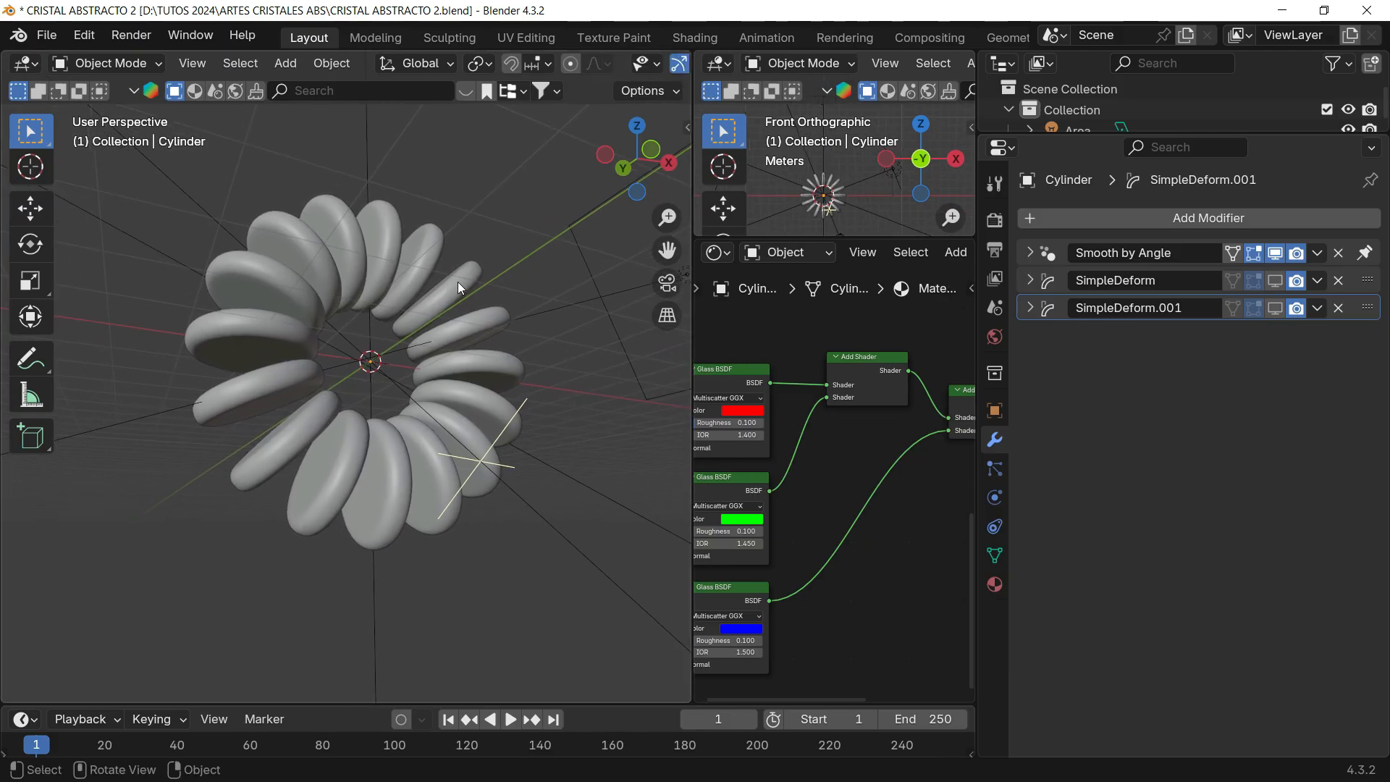
# - Select the Cylinder, enlarge the Outliner and hide the Cylinder in the viewport
pyautogui.click(457, 288)
pyautogui.moveTo(1149, 135); pyautogui.dragTo(1149, 370)
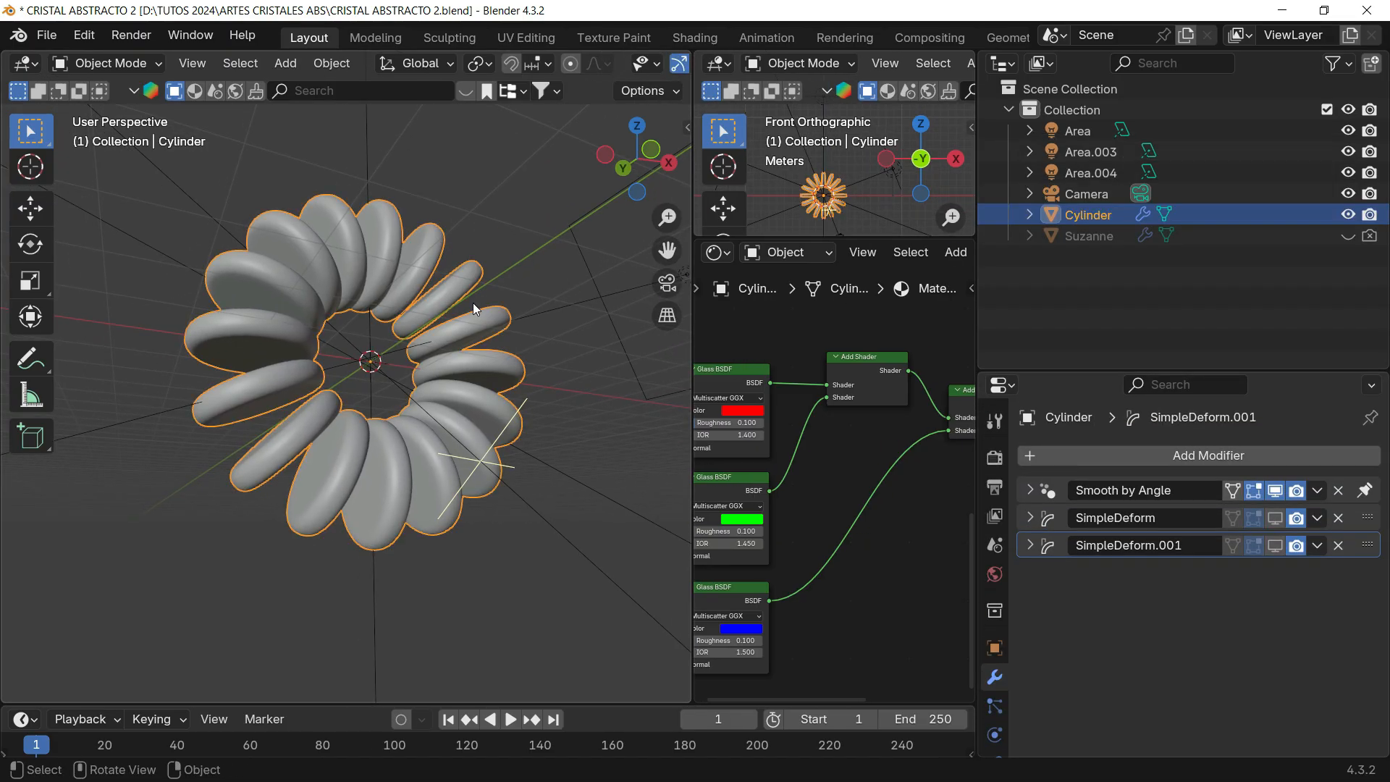
pyautogui.press('h')
# - Add a Torus Knot mesh at the world origin and set its resolution to 150
pyautogui.hotkey('shift', 'a')
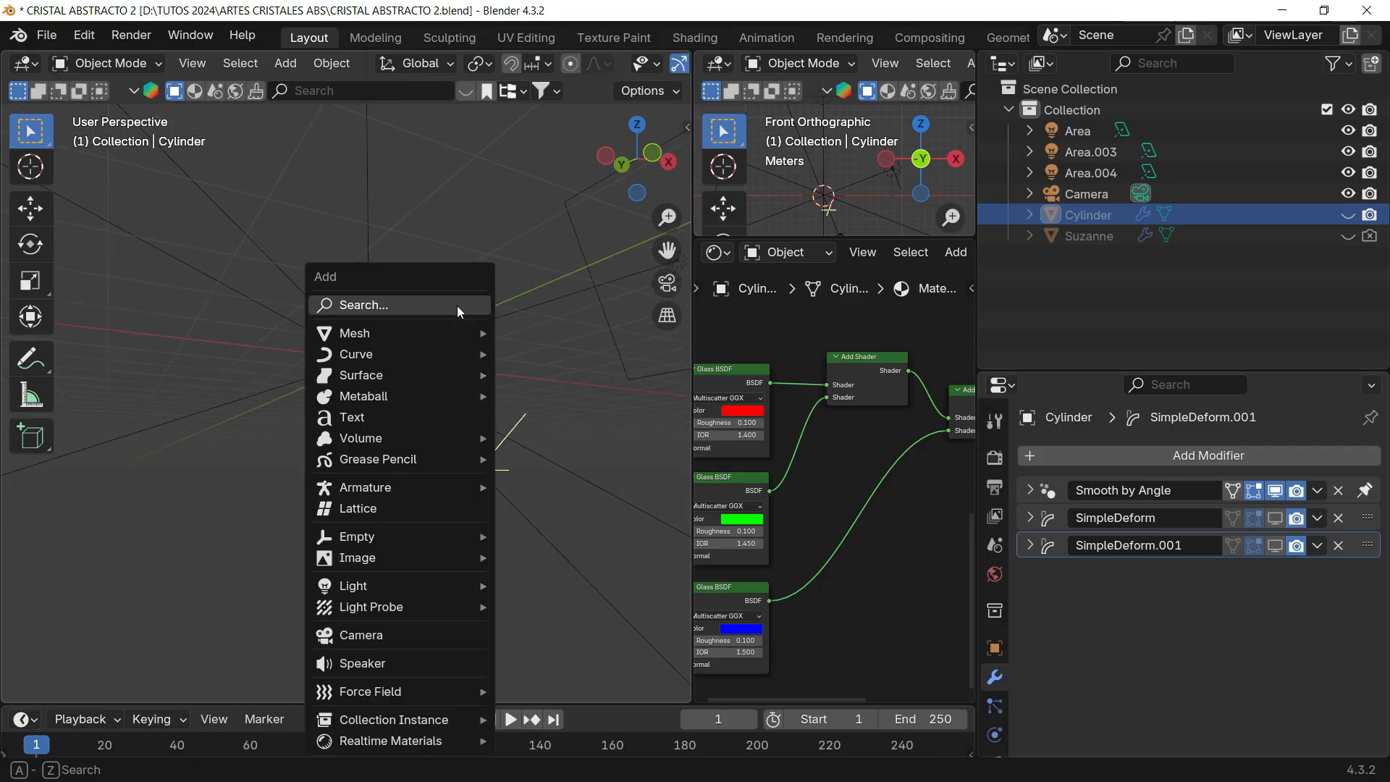
pyautogui.moveTo(428, 332)
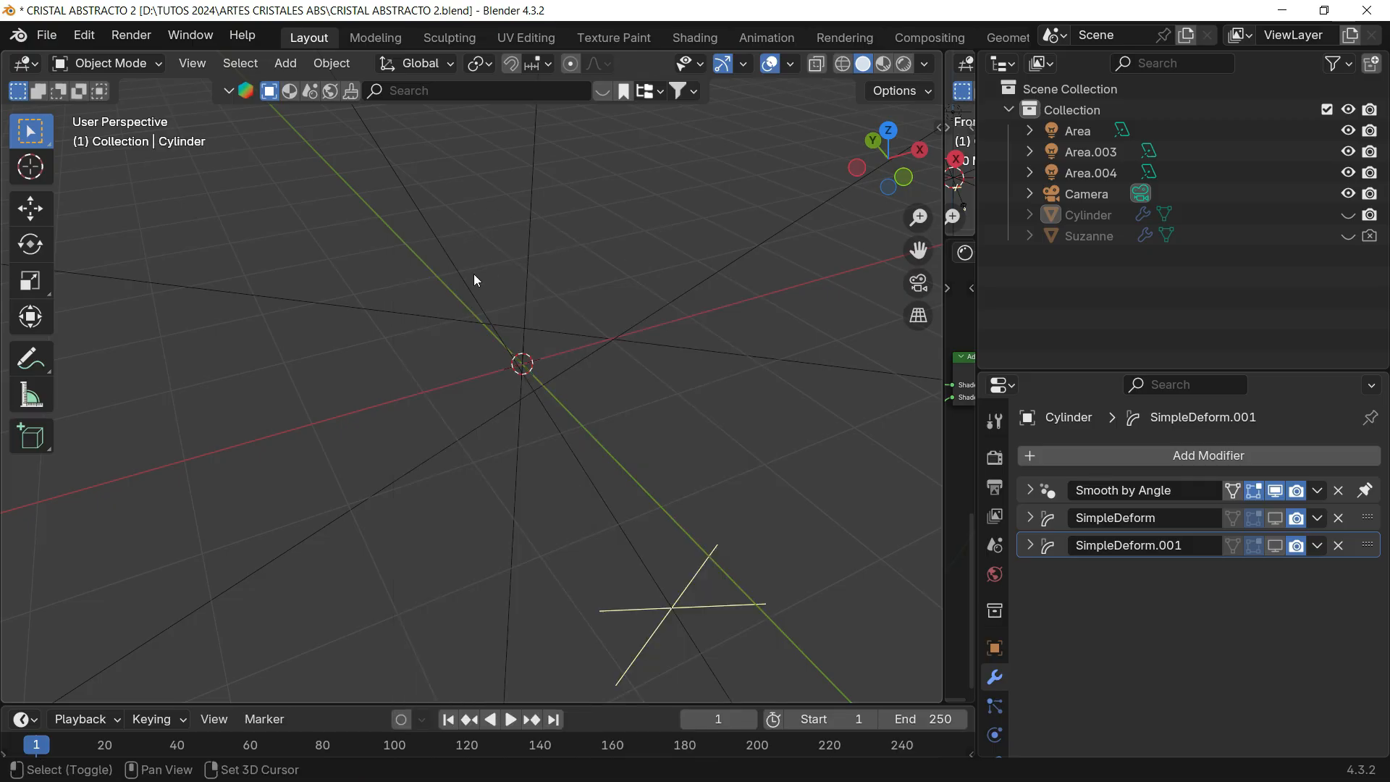
pyautogui.hotkey('shift', 'a')
pyautogui.moveTo(474, 274)
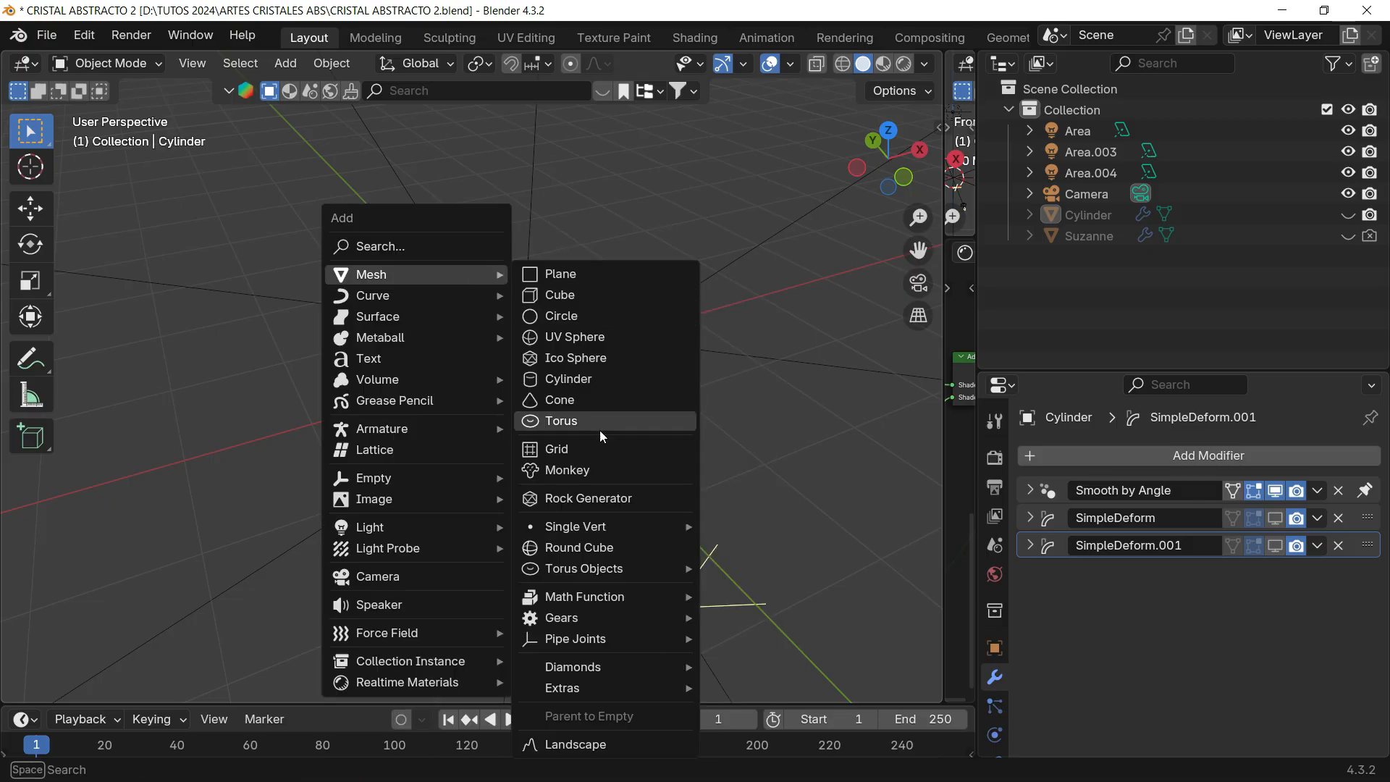
pyautogui.moveTo(600, 570)
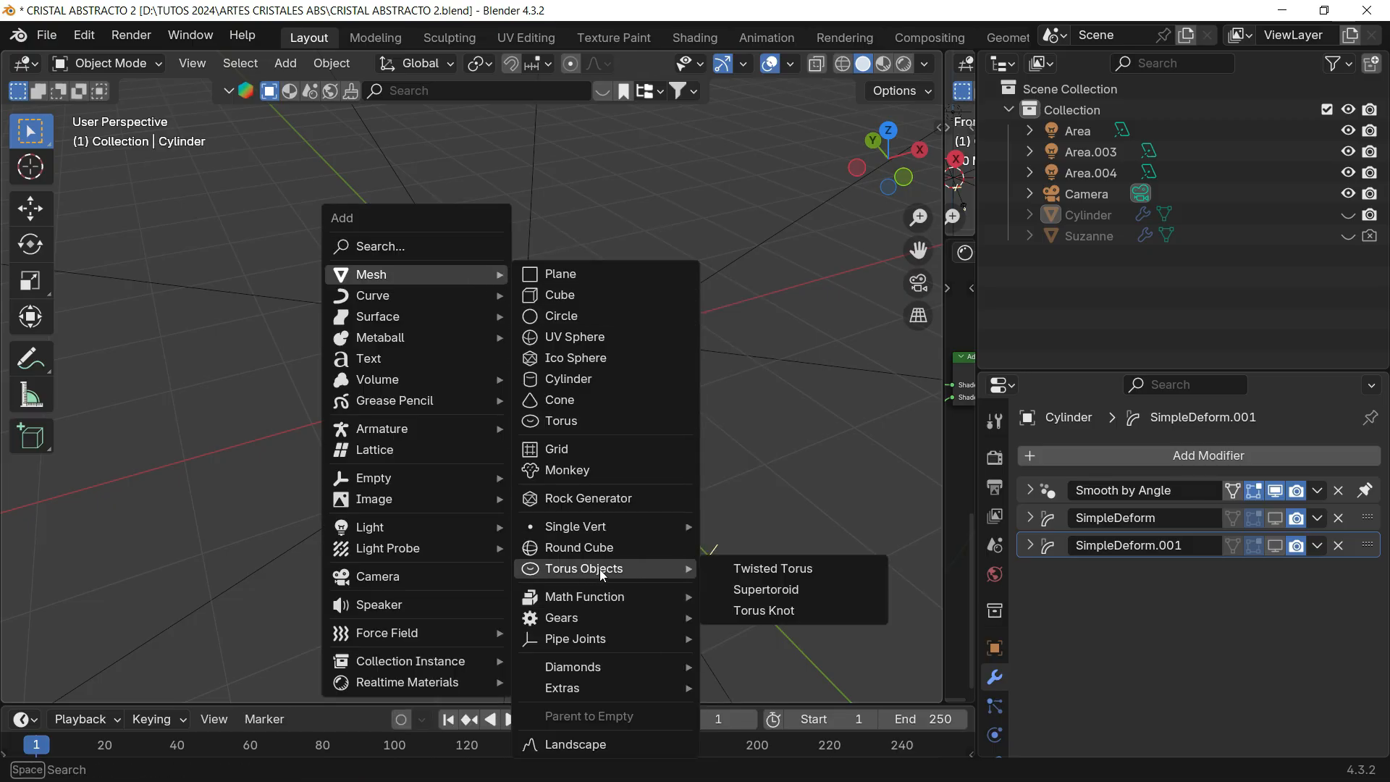
pyautogui.click(791, 612)
pyautogui.scroll(-3, 633, 344)
pyautogui.moveTo(648, 365)
pyautogui.keyDown('shift'); pyautogui.mouseDown(button='middle')
pyautogui.moveTo(658, 345)
pyautogui.moveTo(624, 369)
pyautogui.moveTo(663, 364)
pyautogui.moveTo(662, 347)
pyautogui.mouseUp(button='middle'); pyautogui.keyUp('shift')
pyautogui.moveTo(292, 421); pyautogui.dragTo(446, 421)
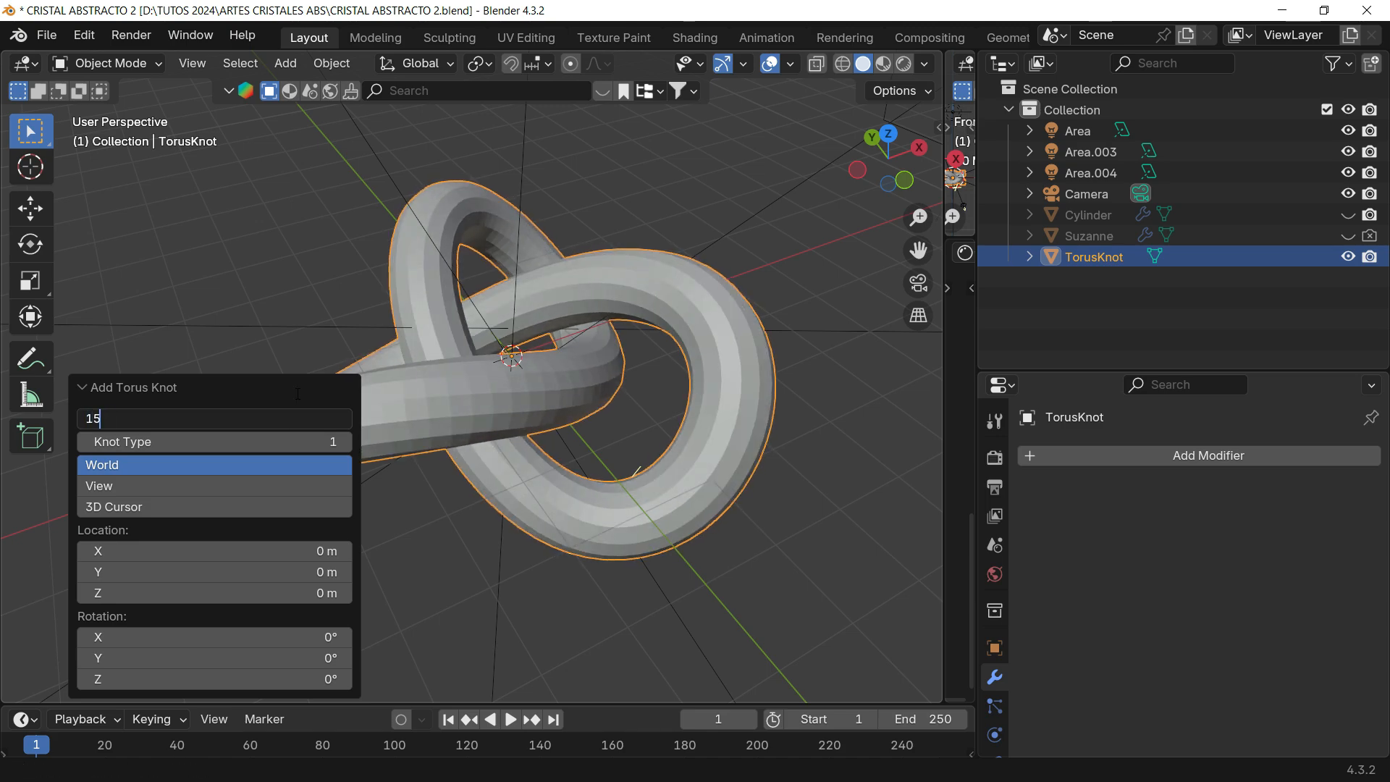
pyautogui.write('0')
pyautogui.press('Return')
# - Apply a level 2 Subdivision modifier to the torus knot and shade it auto smooth
pyautogui.click(706, 170)
pyautogui.click(614, 259)
pyautogui.hotkey('ctrl', '2')
pyautogui.rightClick(644, 265)
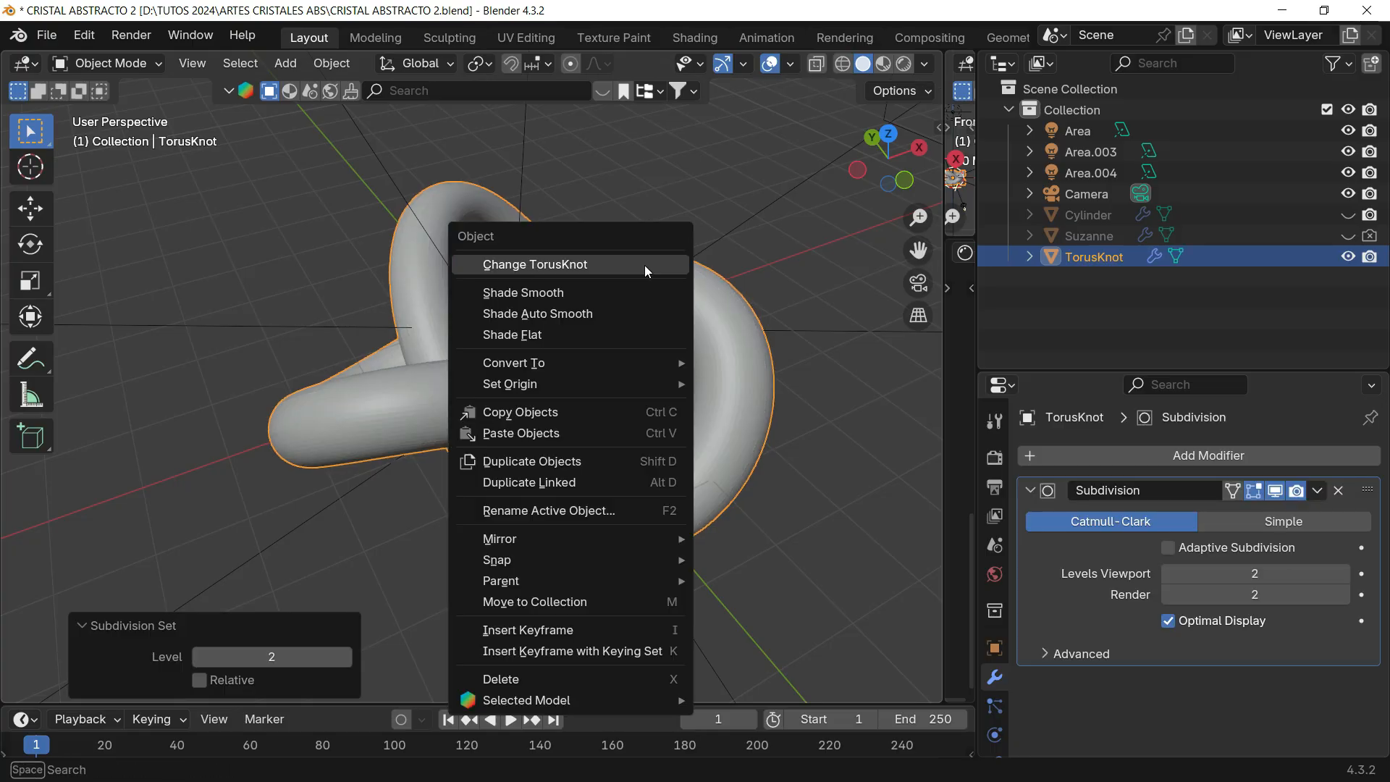
pyautogui.click(601, 310)
# - Look through the camera, assign the existing glass Material to the torus knot and switch to Rendered shading
pyautogui.moveTo(593, 284); pyautogui.dragTo(622, 217, button='middle')
pyautogui.click(891, 142)
pyautogui.moveTo(585, 324); pyautogui.dragTo(842, 306, button='middle')
pyautogui.press('KP_0')
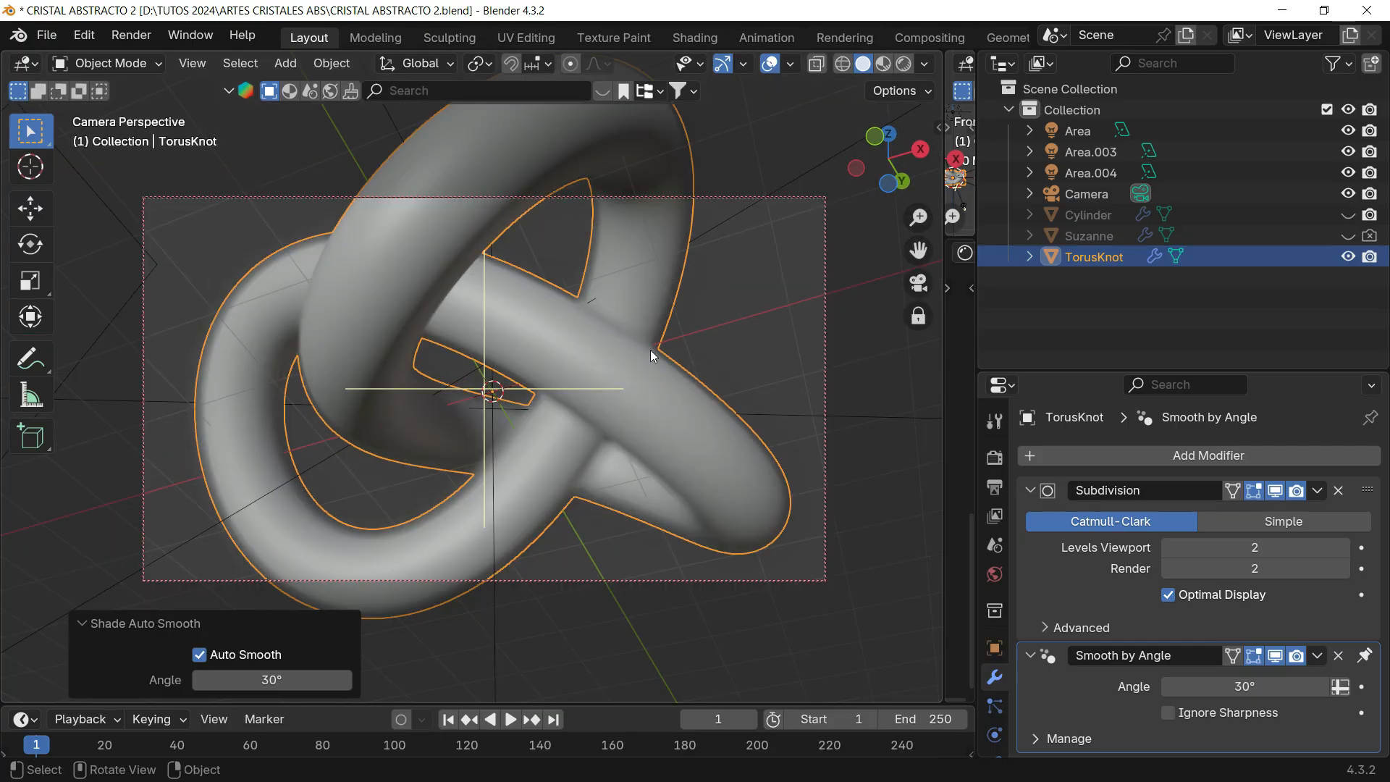
pyautogui.moveTo(941, 397); pyautogui.dragTo(690, 348)
pyautogui.moveTo(882, 252); pyautogui.dragTo(649, 252, button='middle')
pyautogui.click(905, 253)
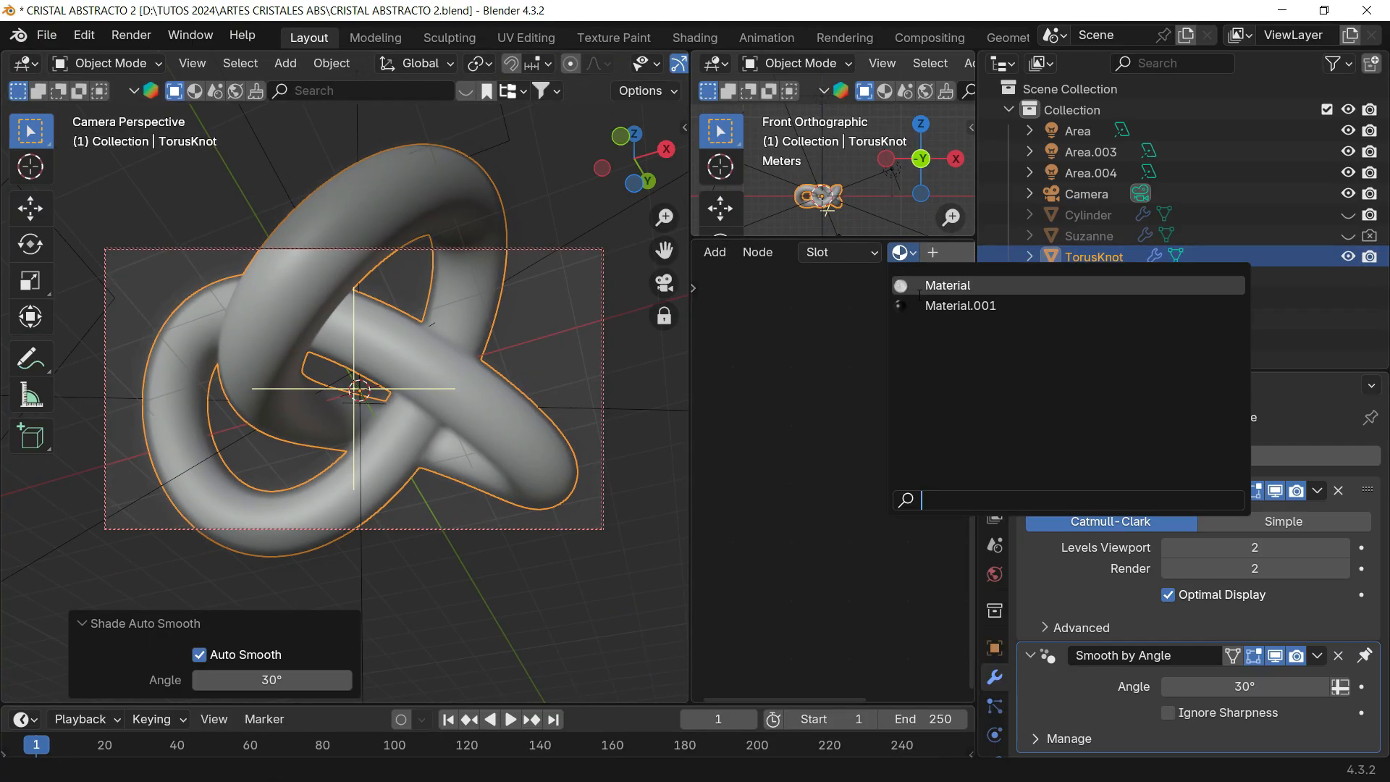
pyautogui.click(941, 284)
pyautogui.press('z')
pyautogui.click(561, 365)
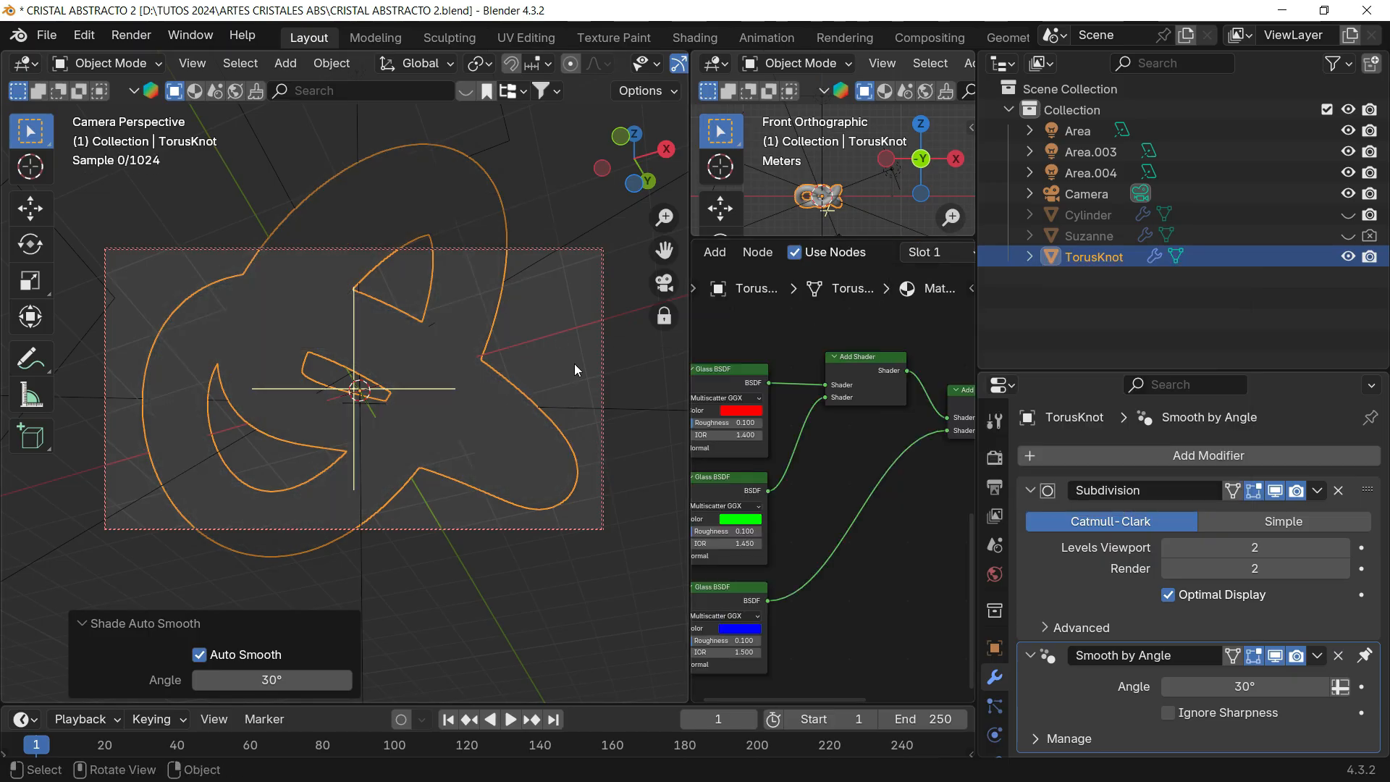
# - Select the Camera and set its depth of field focus distance to about 7.67 m
pyautogui.click(559, 261)
pyautogui.click(599, 280)
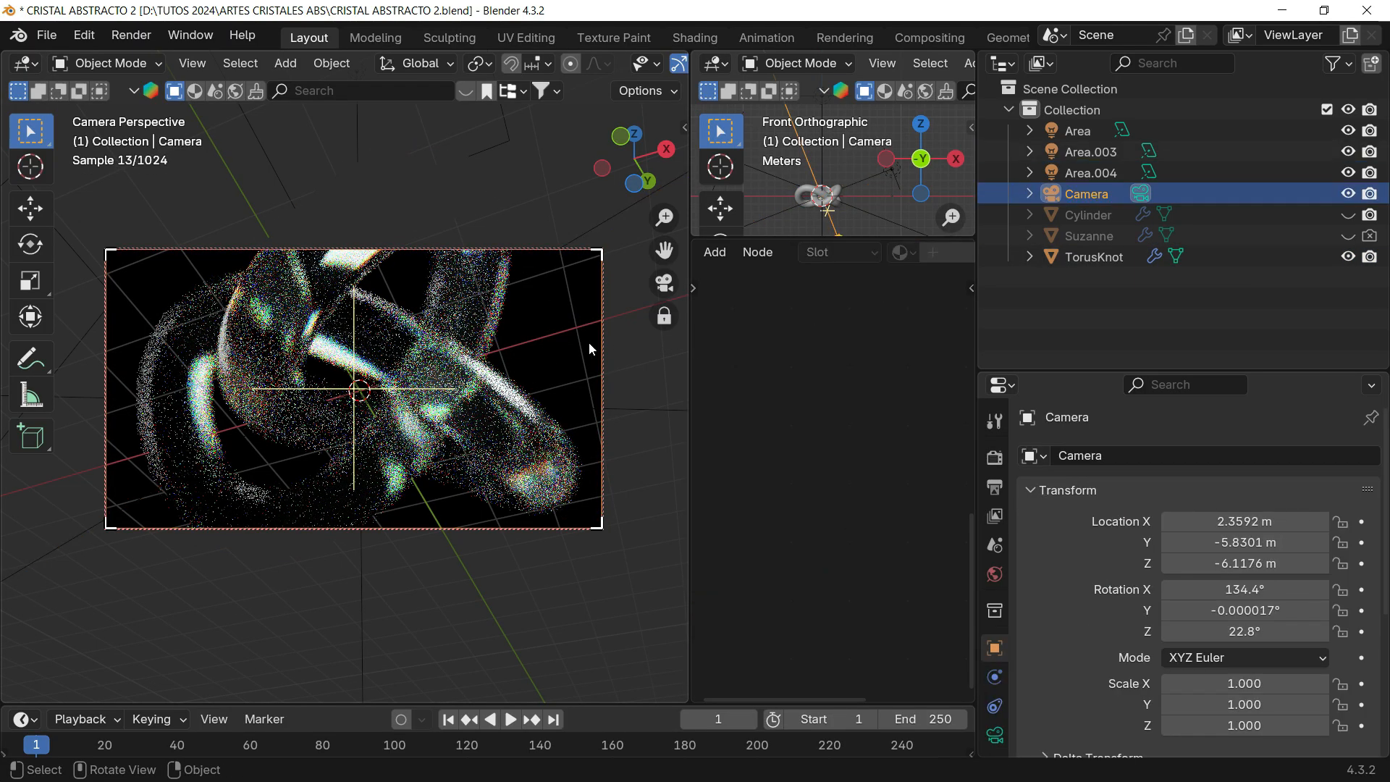
pyautogui.click(995, 736)
pyautogui.scroll(-10, 1191, 598)
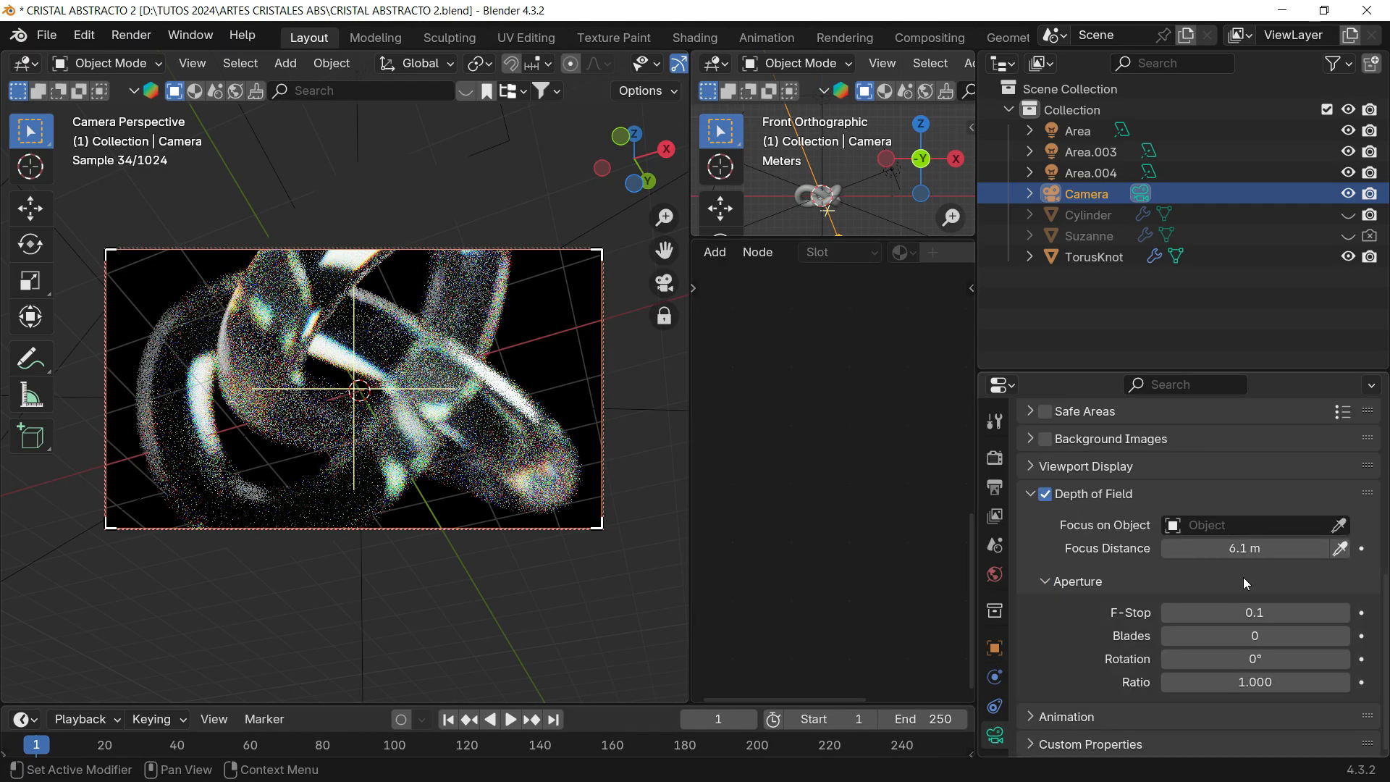
pyautogui.scroll(2, 1244, 579)
pyautogui.moveTo(1243, 635); pyautogui.dragTo(1301, 635)
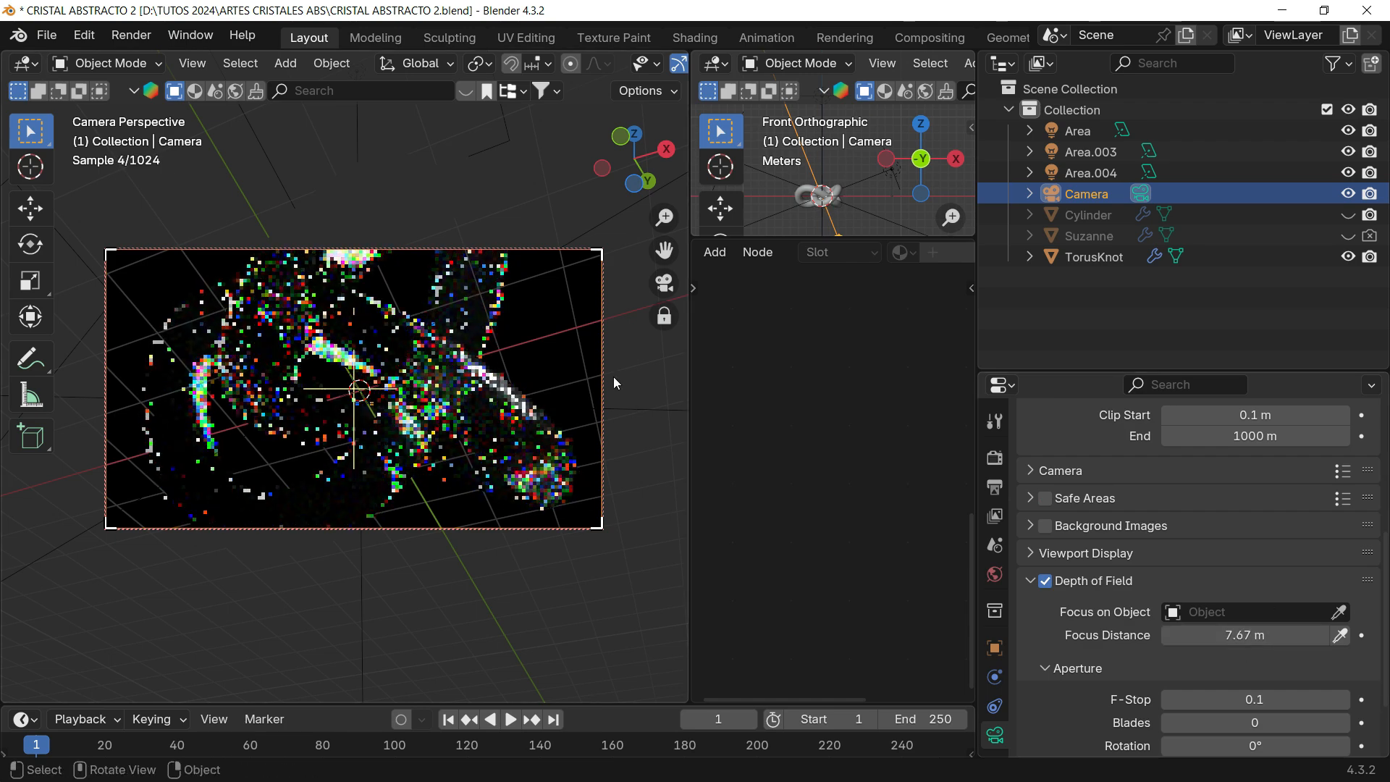
pyautogui.click(562, 323)
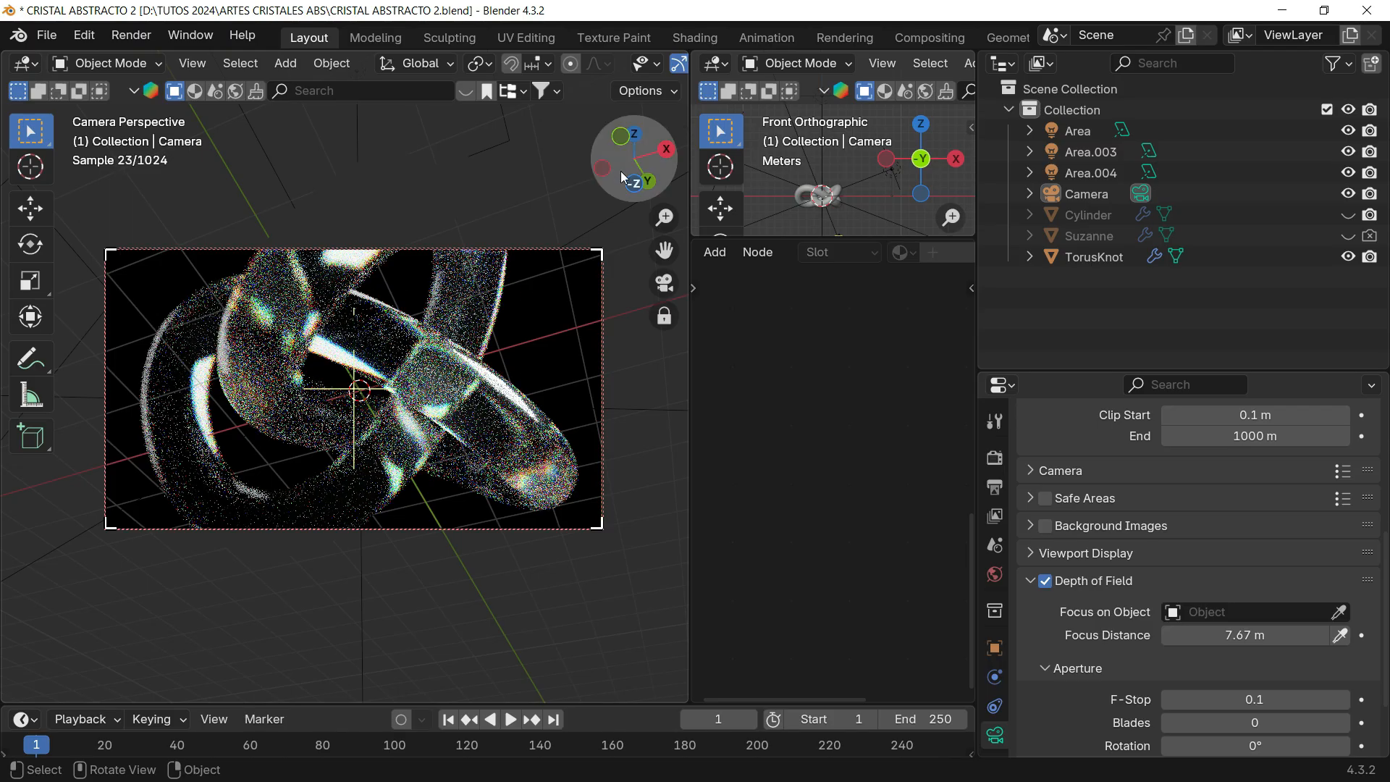
# - Switch to the top view of the knot and create a second active camera from it
pyautogui.click(634, 138)
pyautogui.keyDown('shift'); pyautogui.moveTo(435, 364); pyautogui.dragTo(430, 367, button='middle'); pyautogui.keyUp('shift')
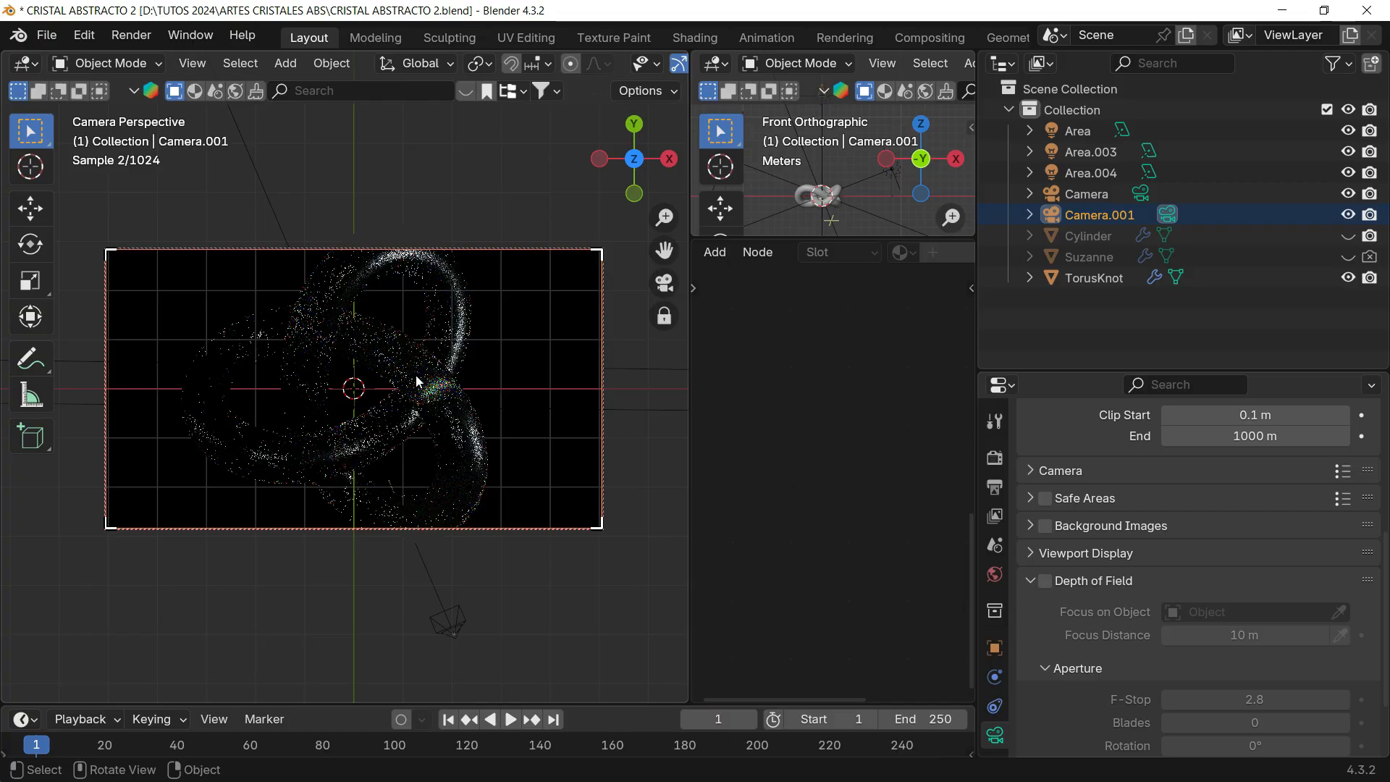
pyautogui.scroll(3, 415, 375)
pyautogui.scroll(-2, 420, 375)
pyautogui.scroll(-2, 506, 344)
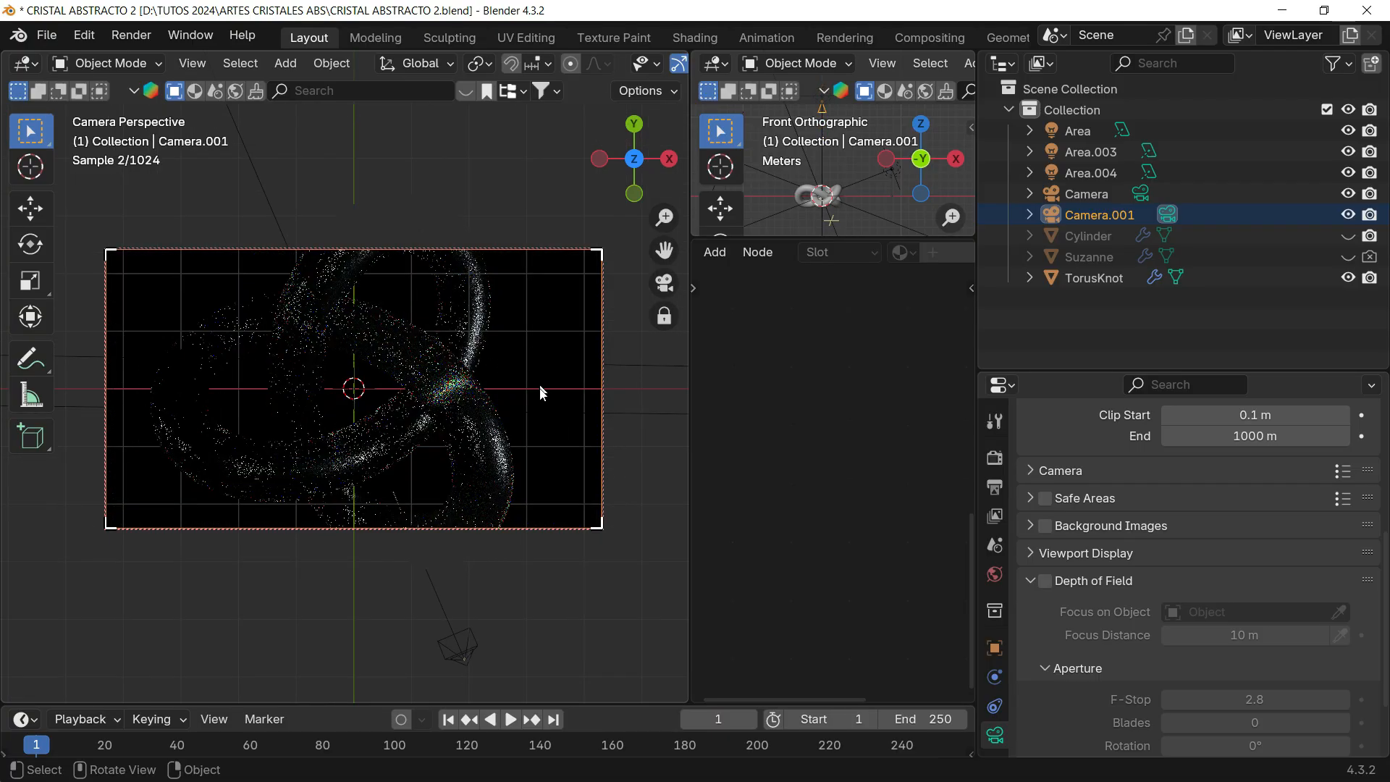
# - Reframe the new camera on the knot at an angle in Solid shading and return to Rendered shading
pyautogui.moveTo(514, 397); pyautogui.dragTo(507, 331, button='middle')
pyautogui.press('z')
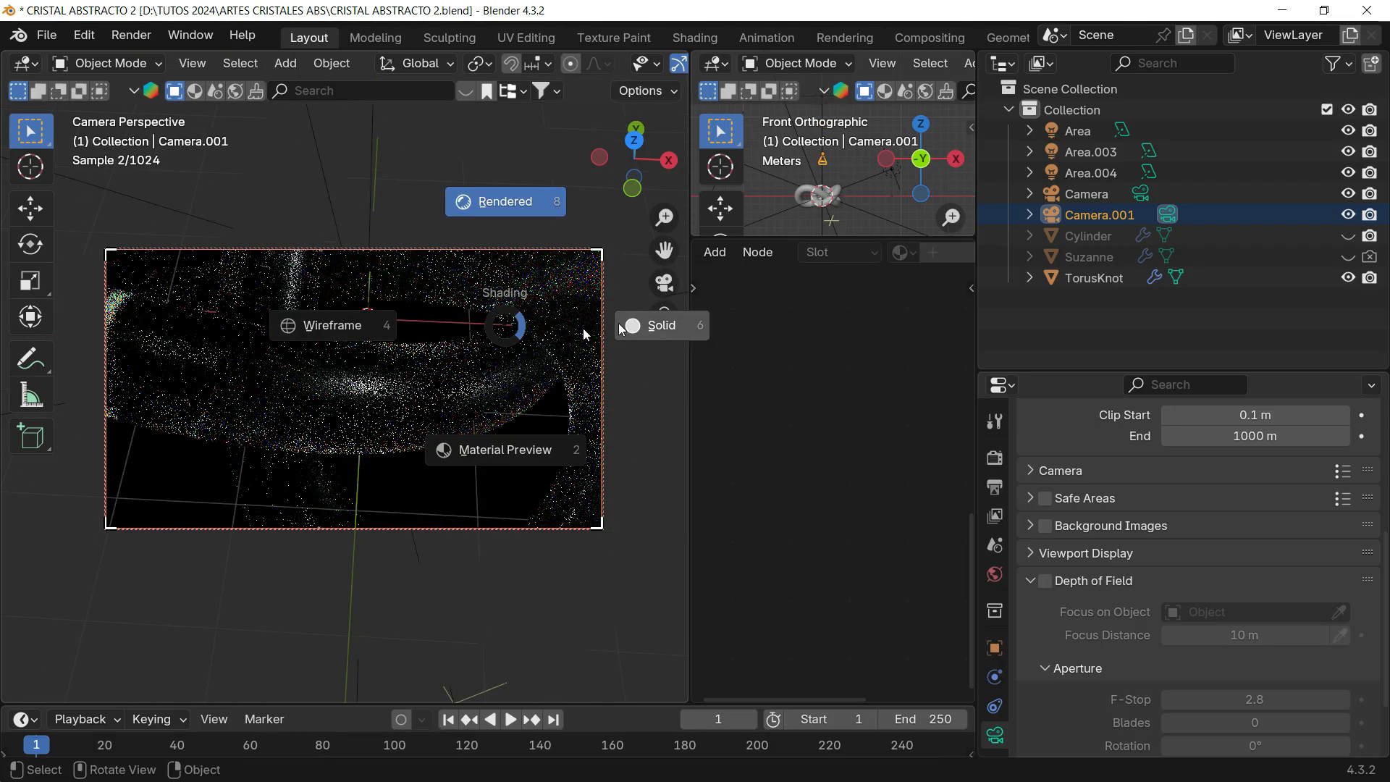
pyautogui.click(658, 323)
pyautogui.moveTo(473, 383); pyautogui.dragTo(500, 356, button='middle')
pyautogui.scroll(3, 487, 357)
pyautogui.press('z')
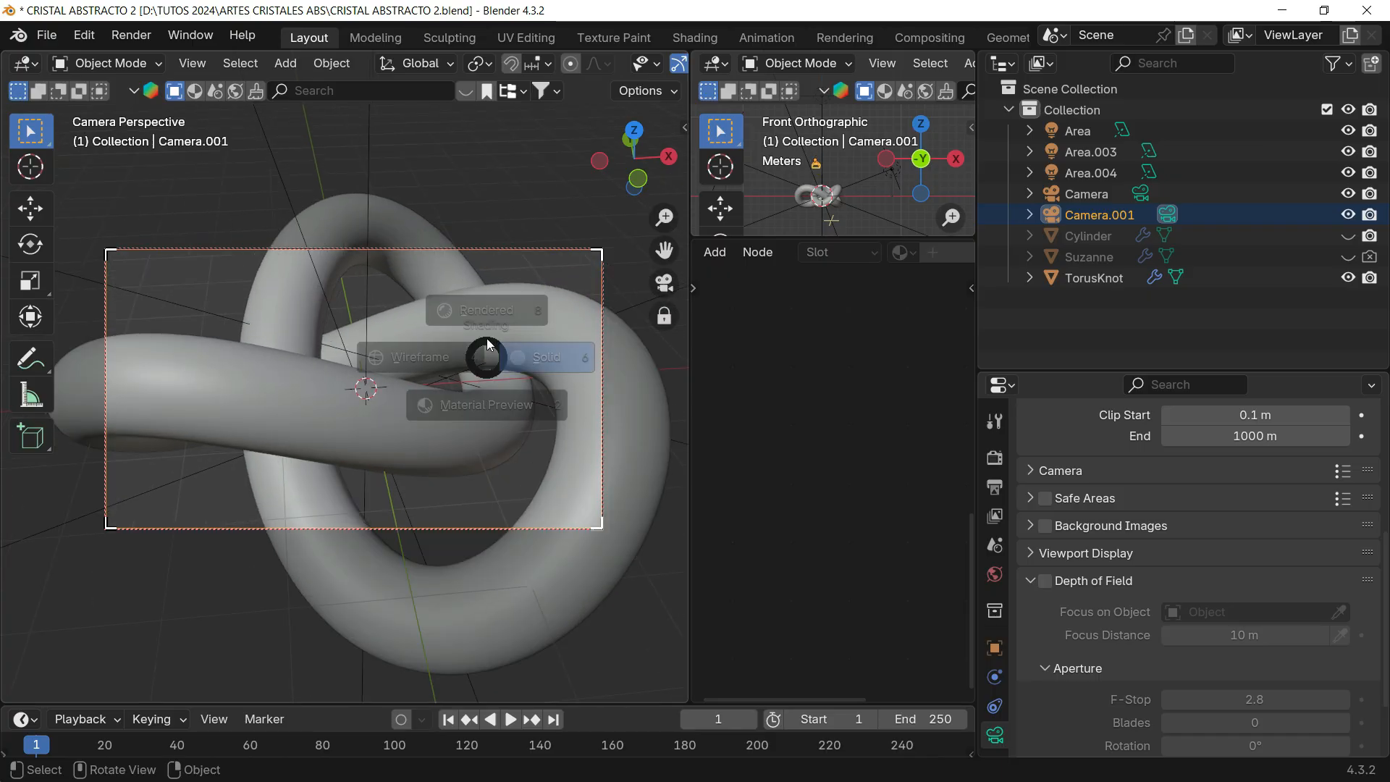
pyautogui.click(517, 216)
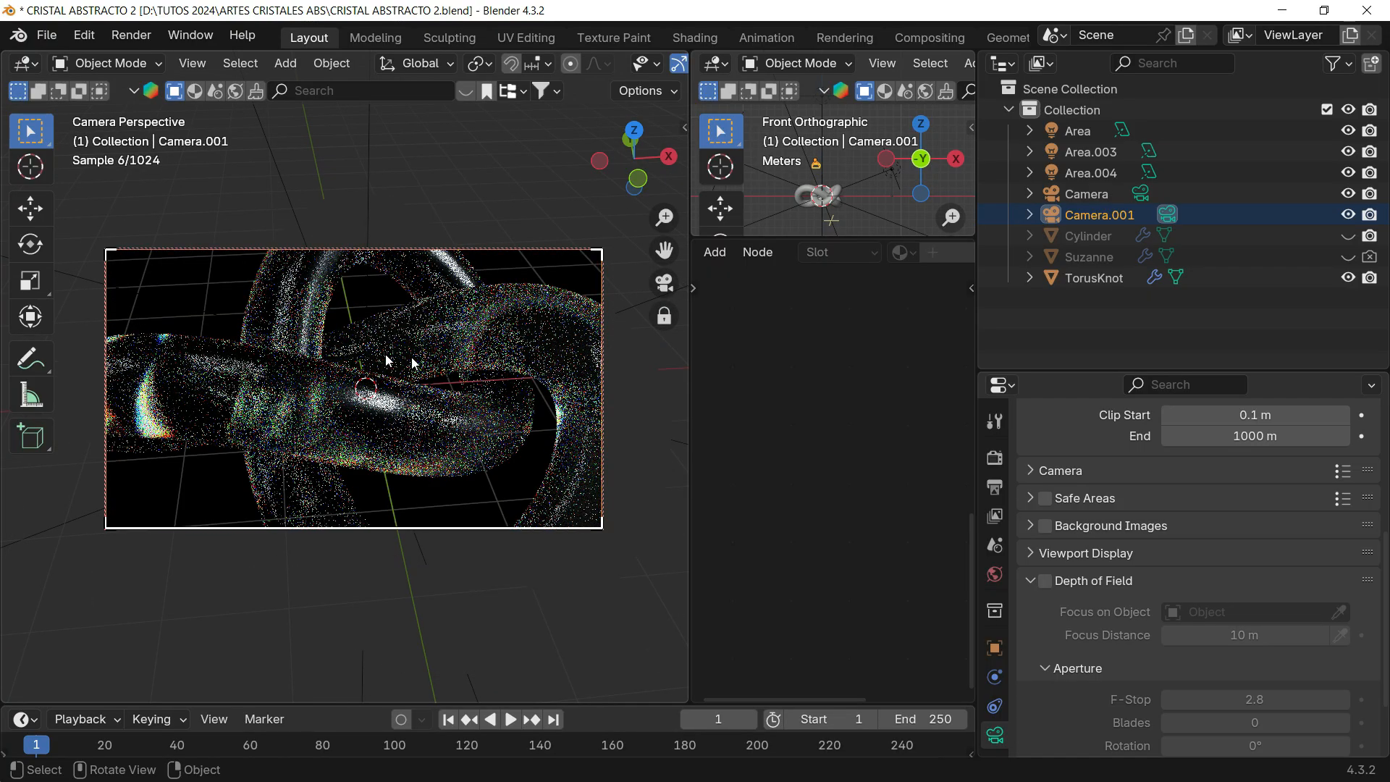
# - Select the torus knot, widen the Shader Editor and move the two Add Shader nodes lower
pyautogui.click(526, 459)
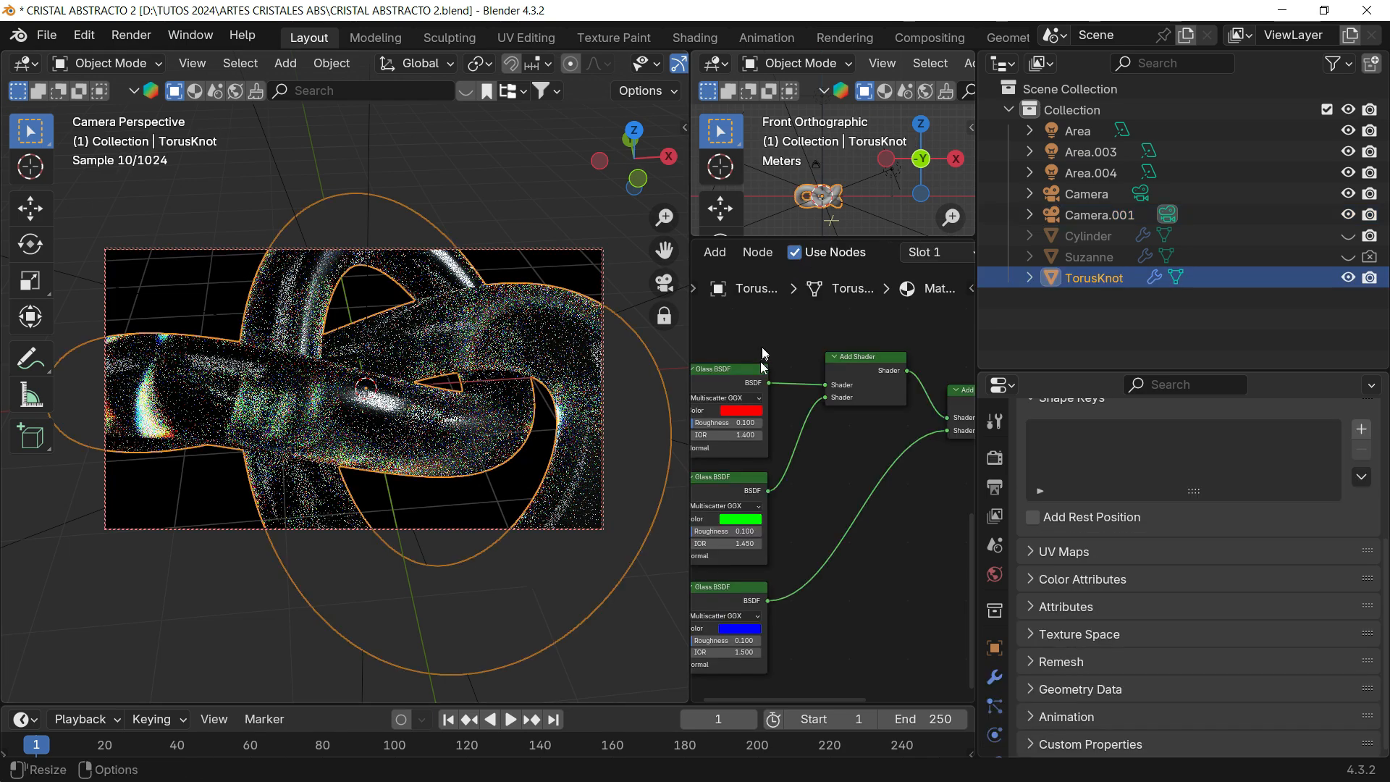
pyautogui.moveTo(689, 342); pyautogui.dragTo(428, 341)
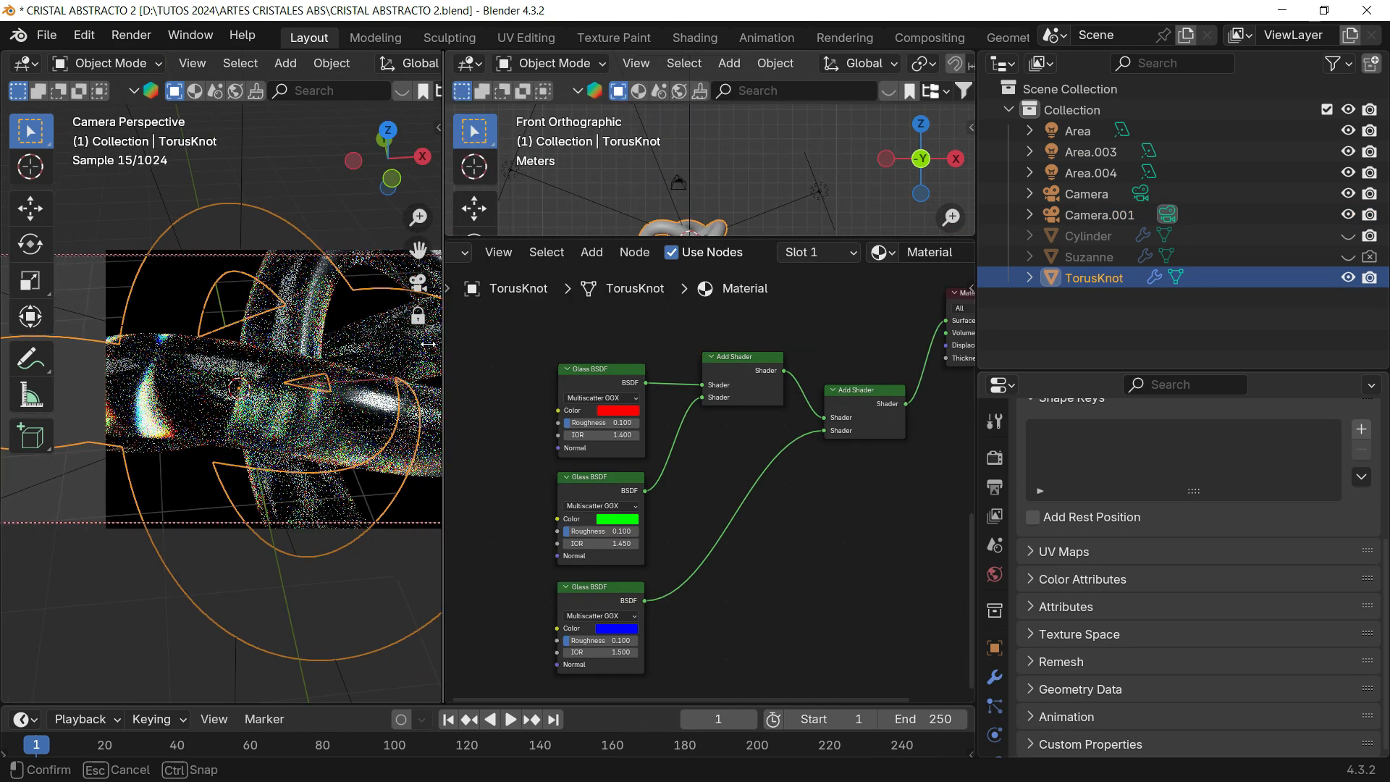
pyautogui.scroll(1, 819, 386)
pyautogui.moveTo(830, 398); pyautogui.dragTo(849, 430)
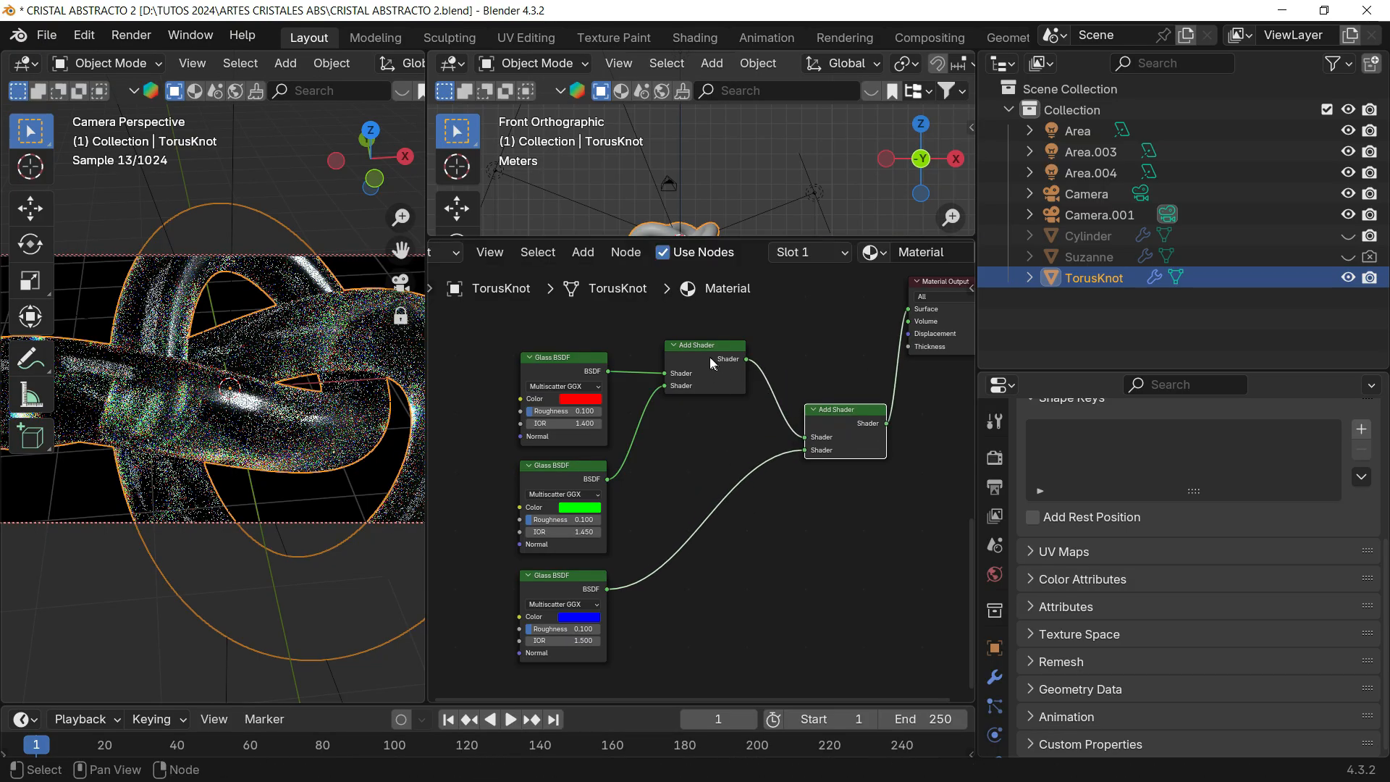
pyautogui.moveTo(714, 364); pyautogui.dragTo(716, 403)
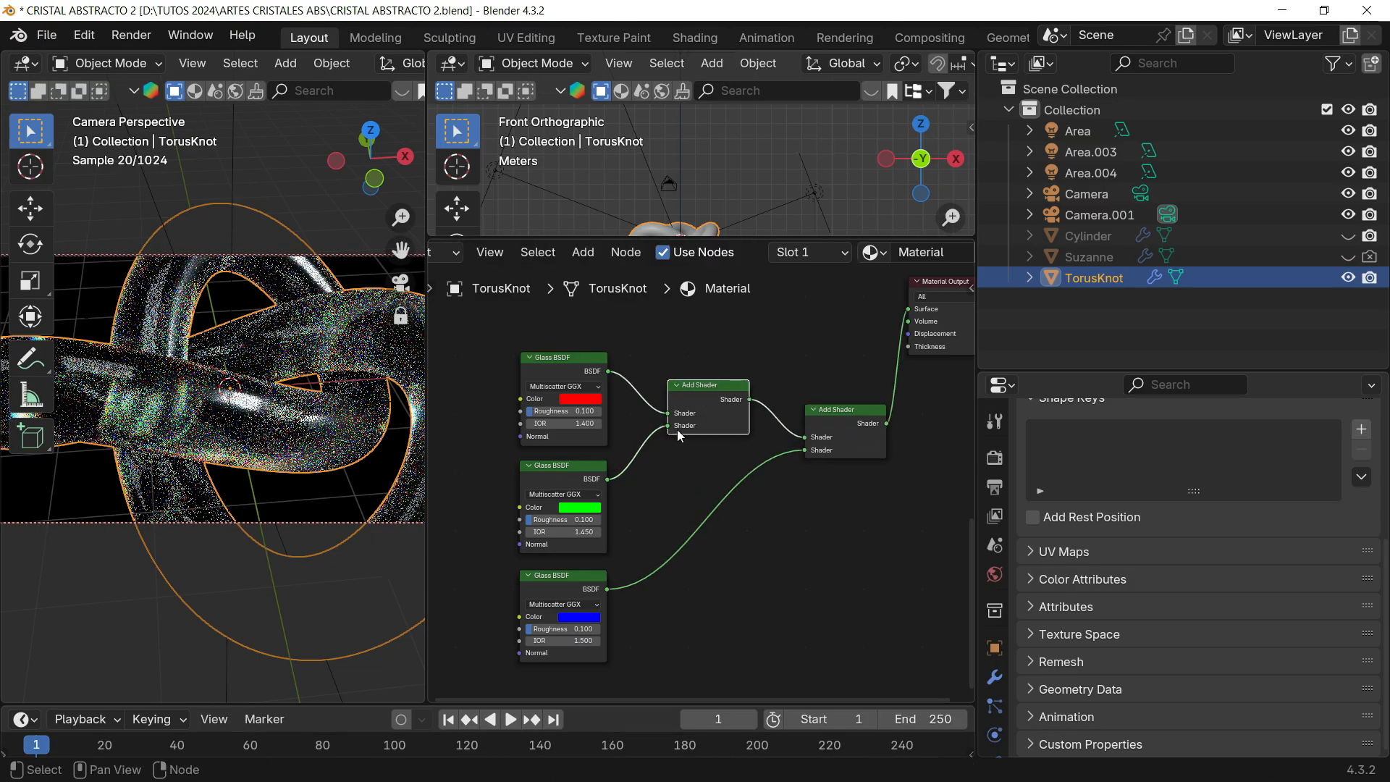
# - Set the roughness of the blue and green Glass BSDF nodes to 0.15
pyautogui.moveTo(590, 405); pyautogui.dragTo(623, 377, button='middle')
pyautogui.scroll(2, 623, 379)
pyautogui.scroll(-1, 623, 382)
pyautogui.scroll(1, 613, 364)
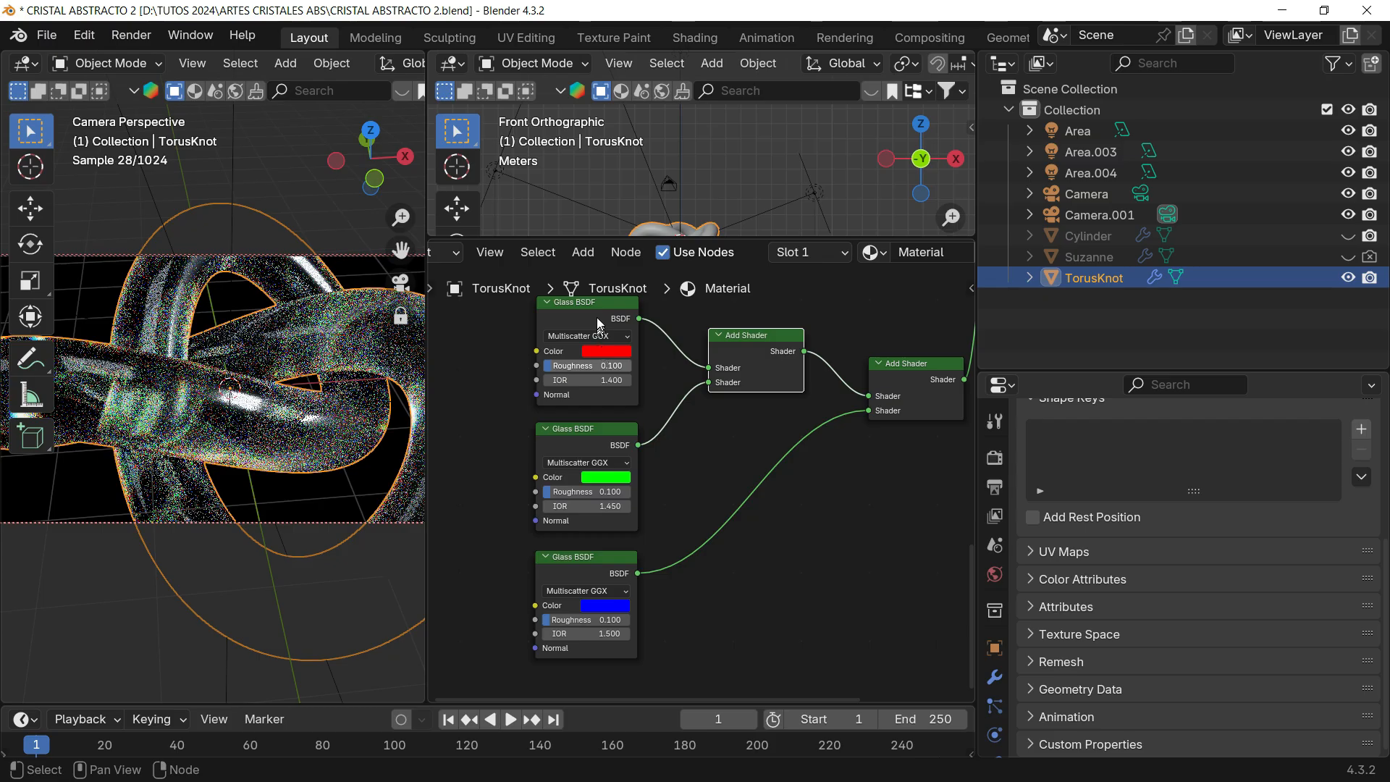
pyautogui.click(252, 300)
pyautogui.moveTo(656, 373); pyautogui.dragTo(709, 389, button='middle')
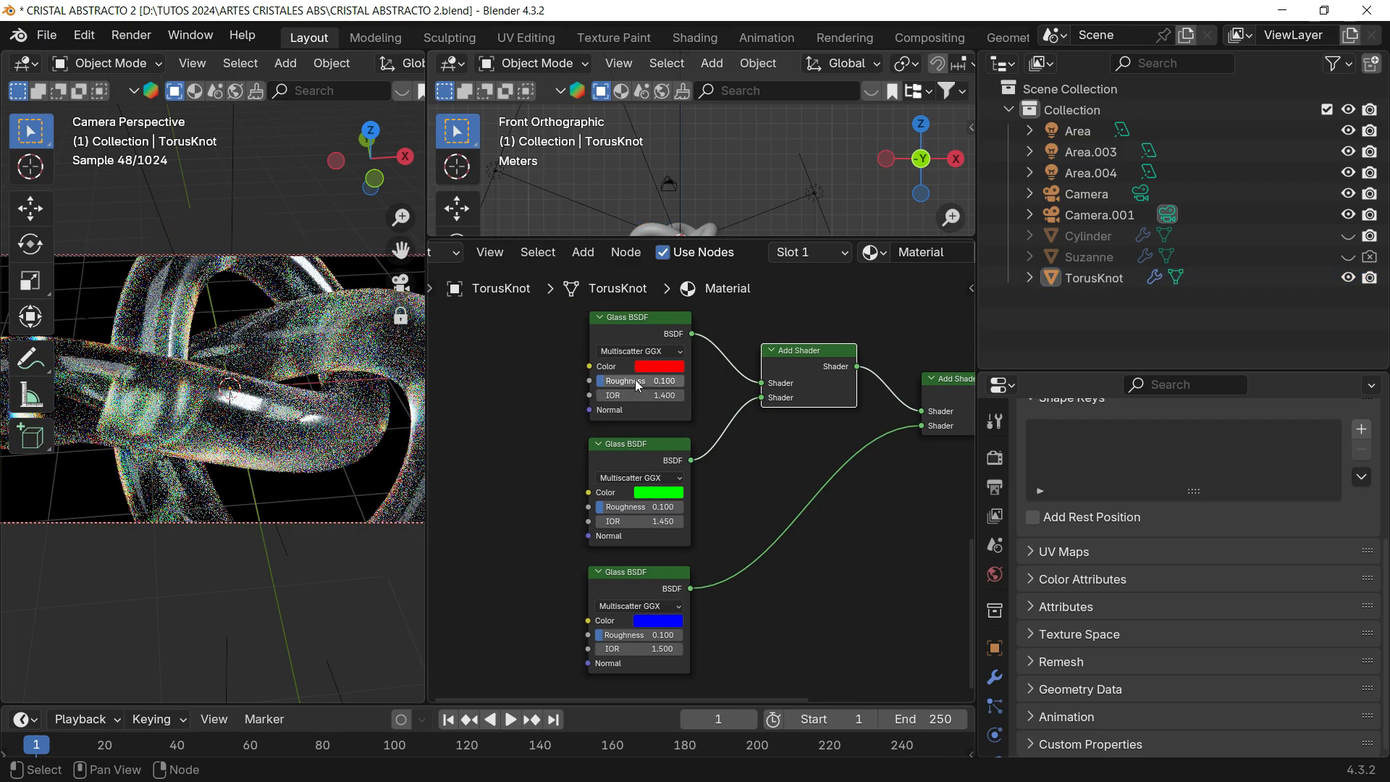
pyautogui.click(656, 633)
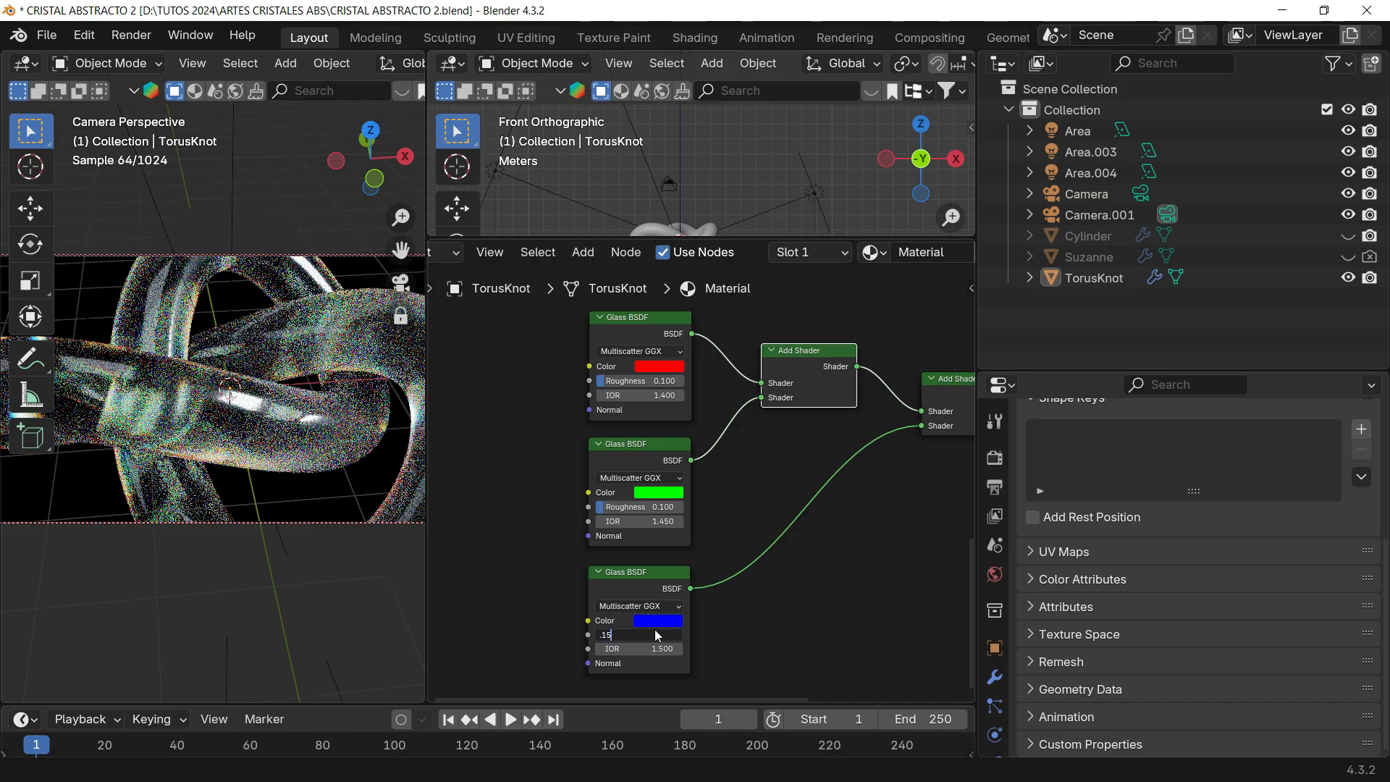
pyautogui.write('.15')
pyautogui.press('Return')
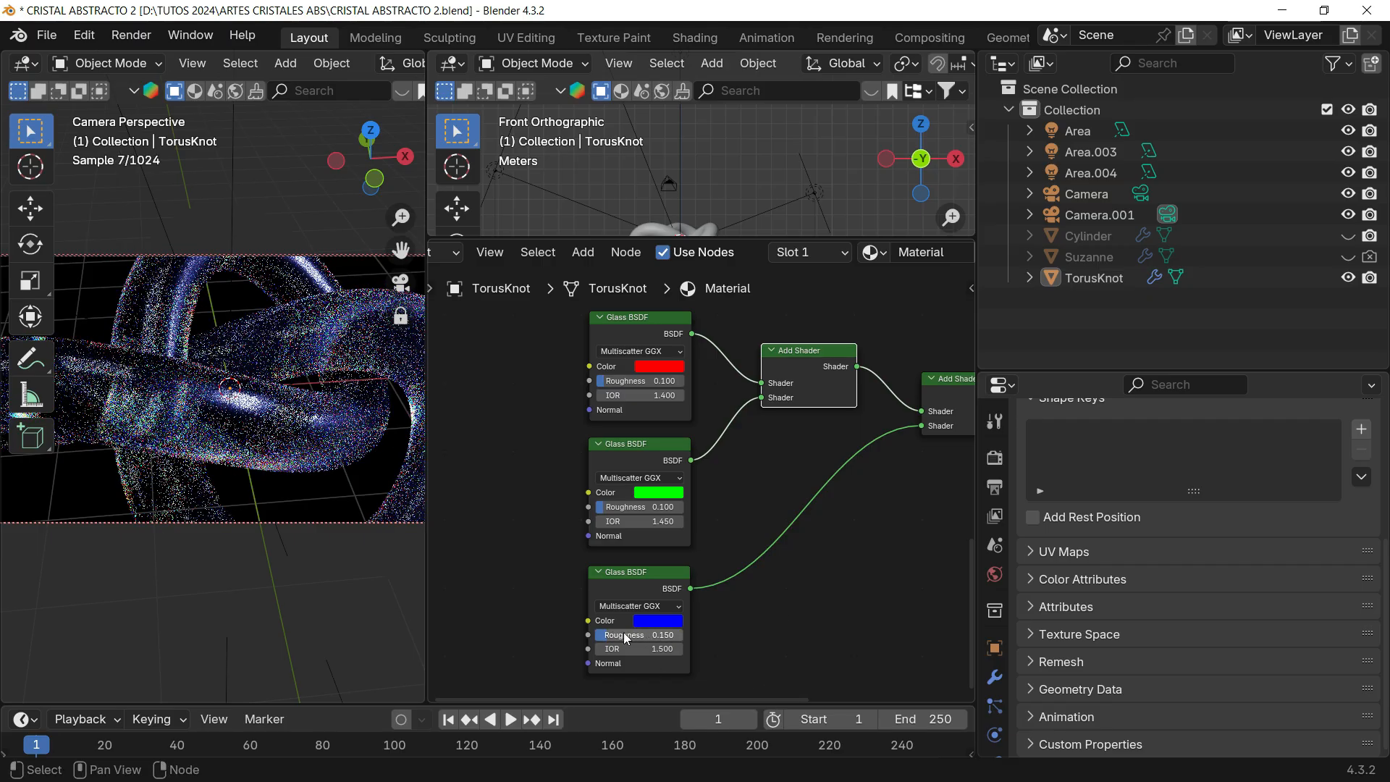
pyautogui.click(662, 507)
pyautogui.write('.15')
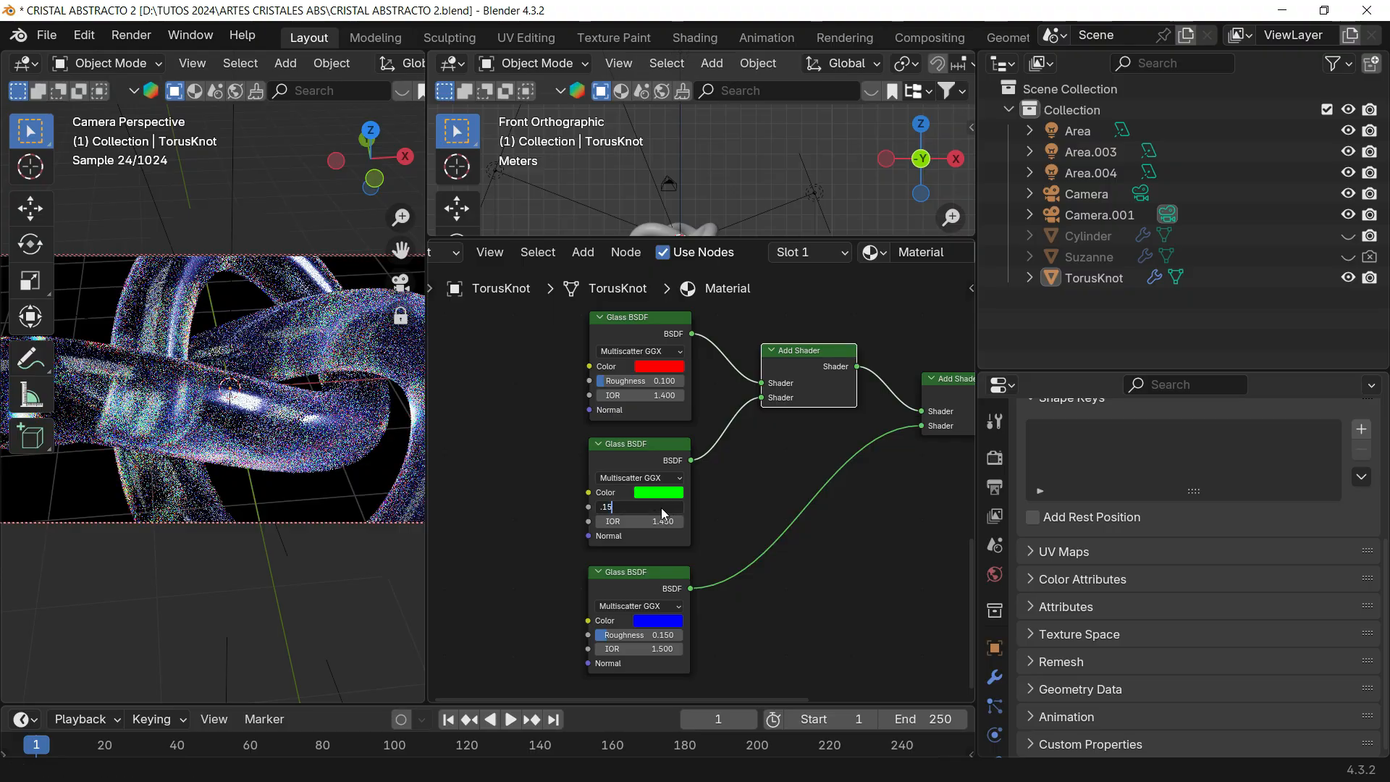
pyautogui.press('Return')
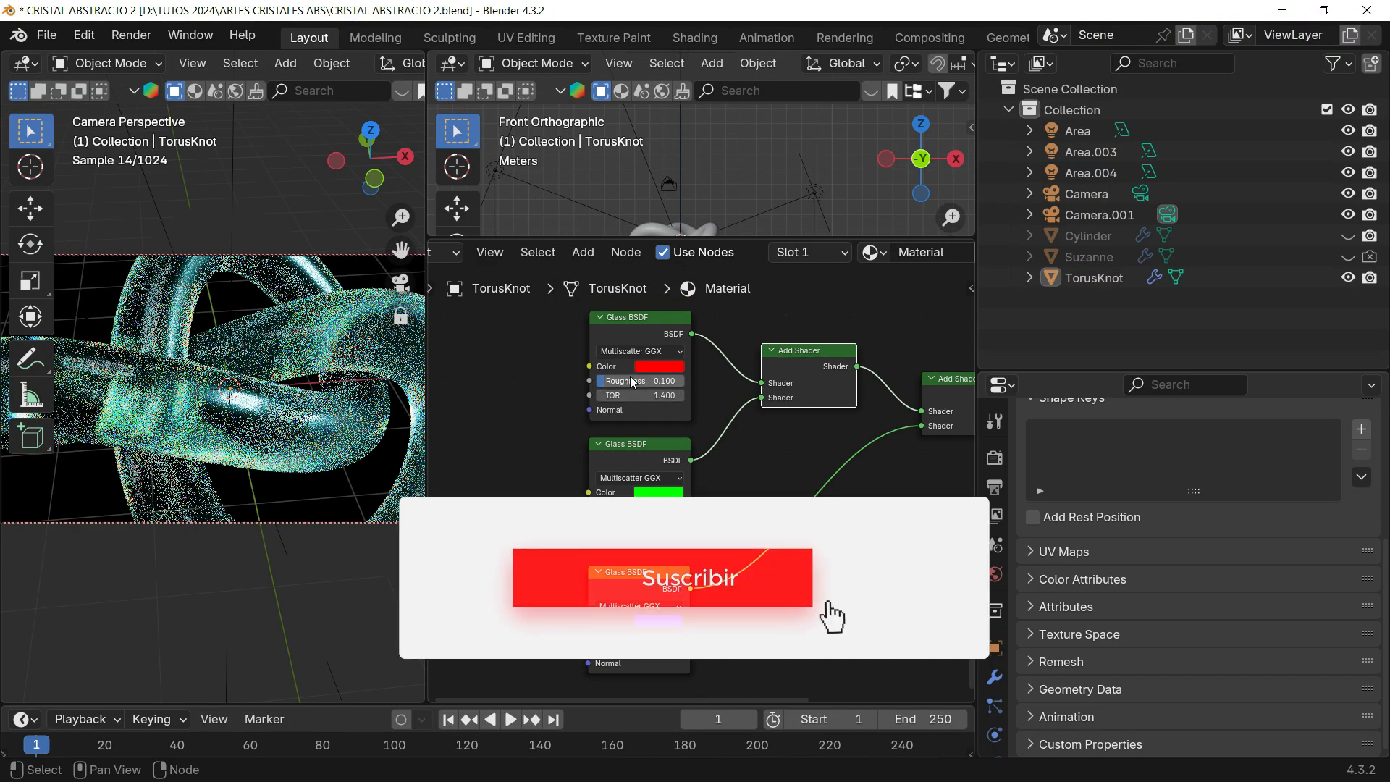
# - Try raising the red Glass BSDF's roughness to about 0.417, undo it and widen the camera viewport
pyautogui.moveTo(658, 380); pyautogui.dragTo(688, 380)
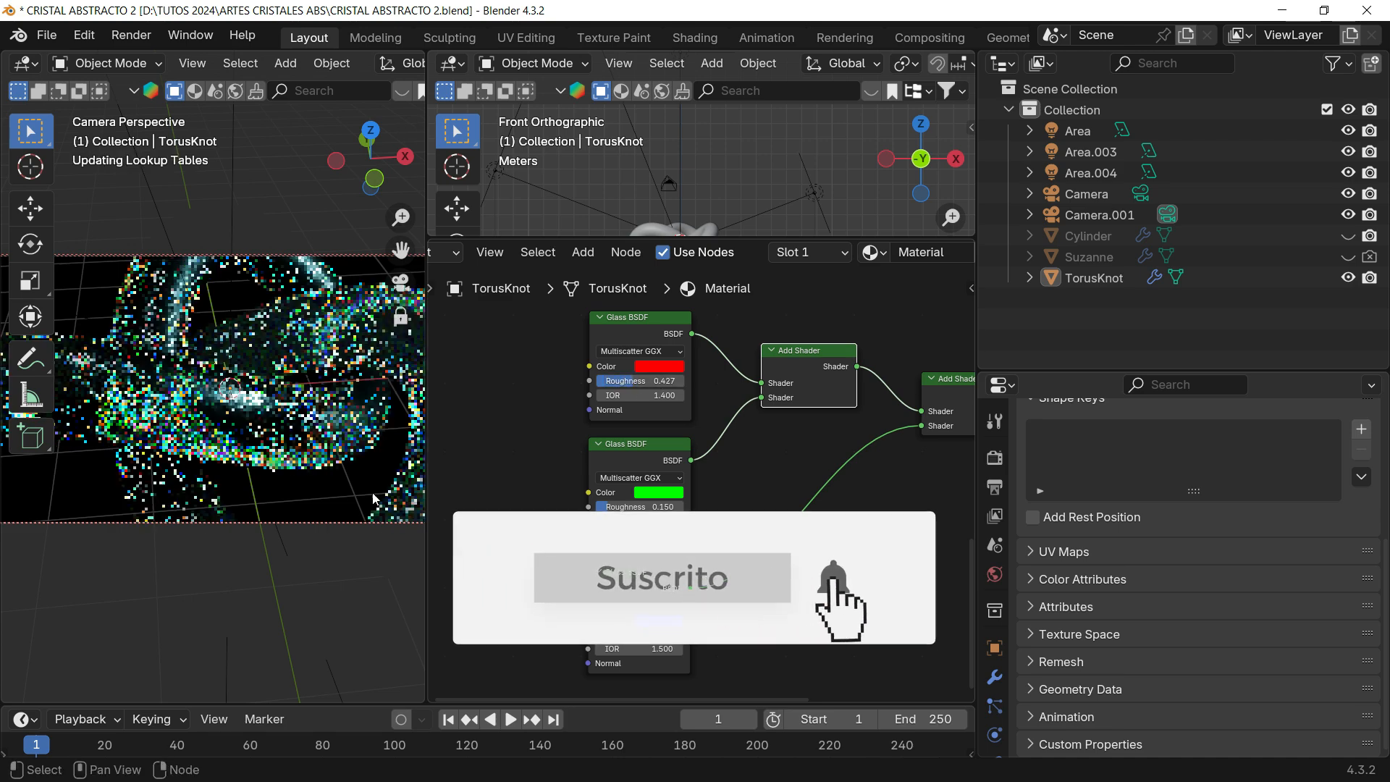
pyautogui.hotkey('ctrl', 'z')
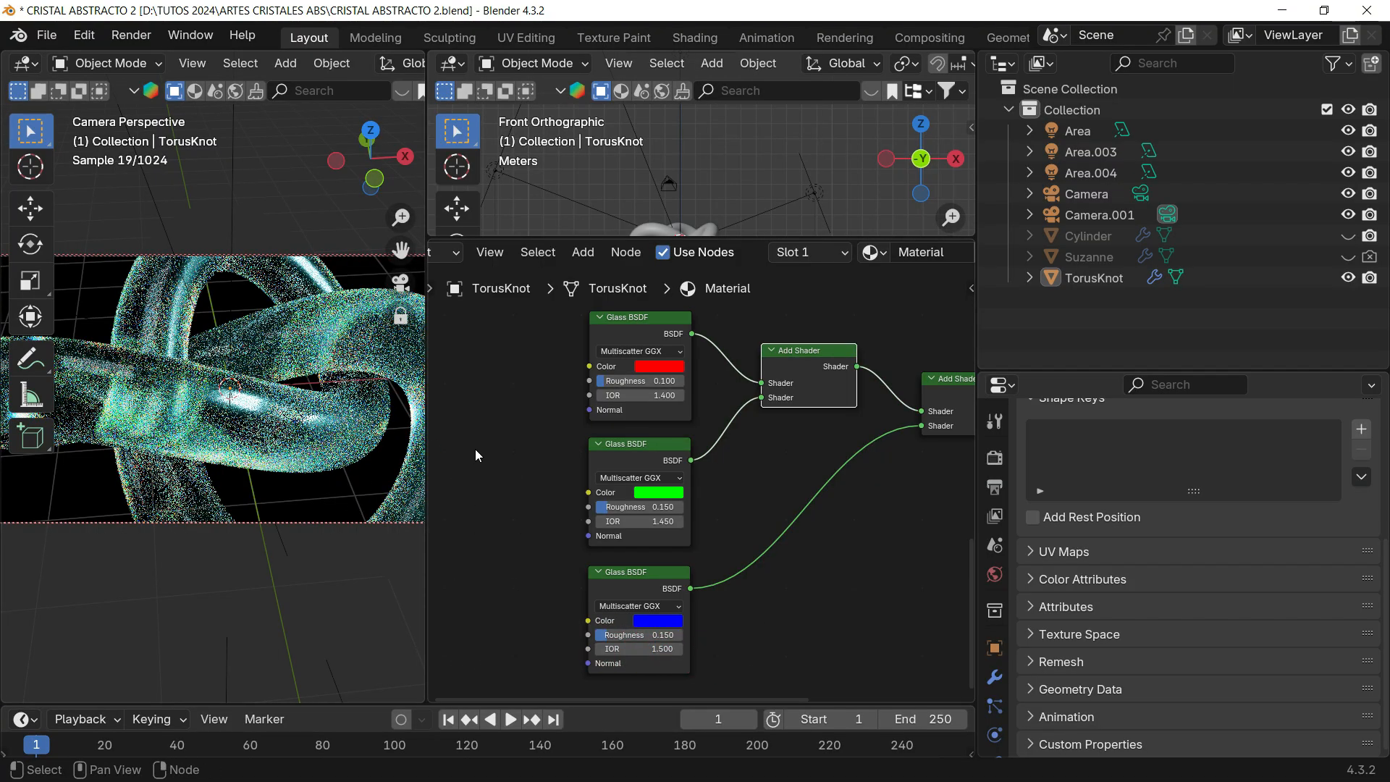
pyautogui.moveTo(427, 409); pyautogui.dragTo(698, 412)
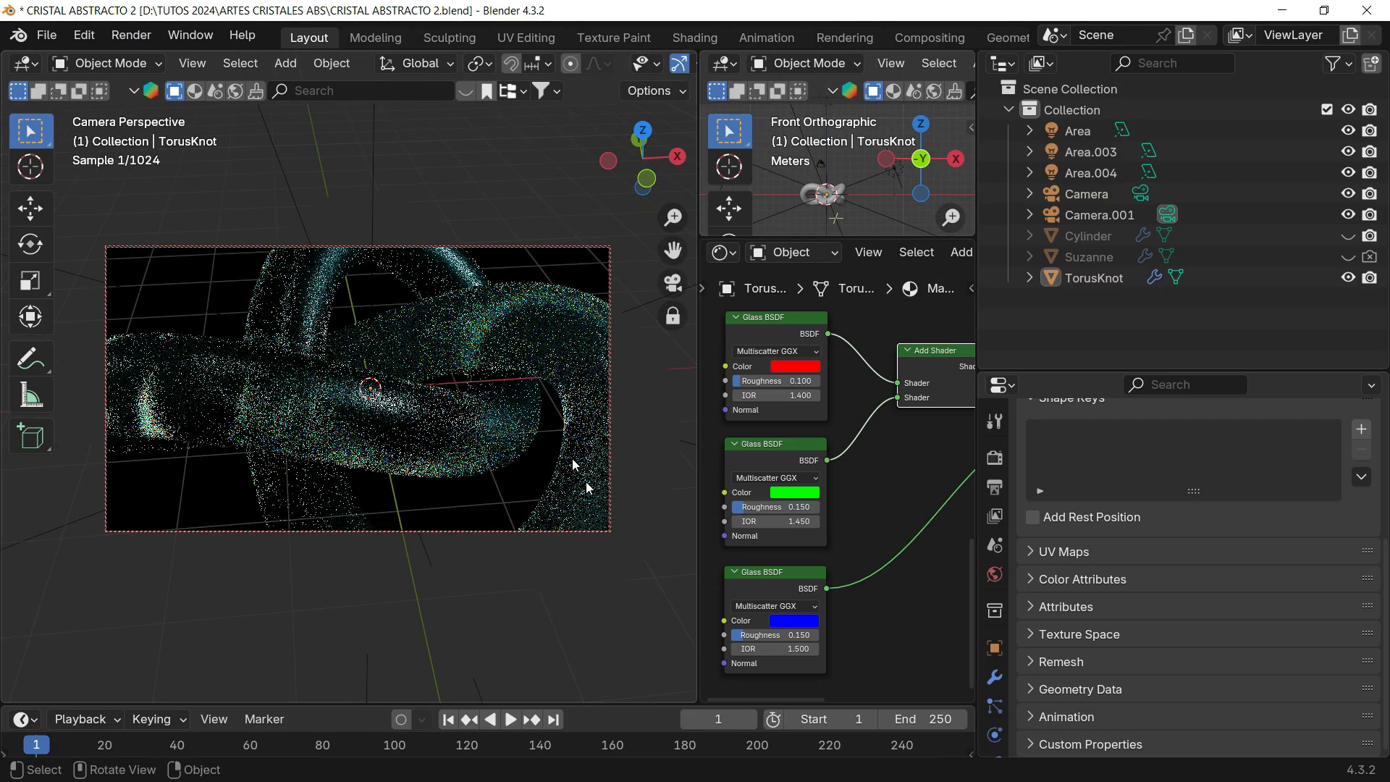